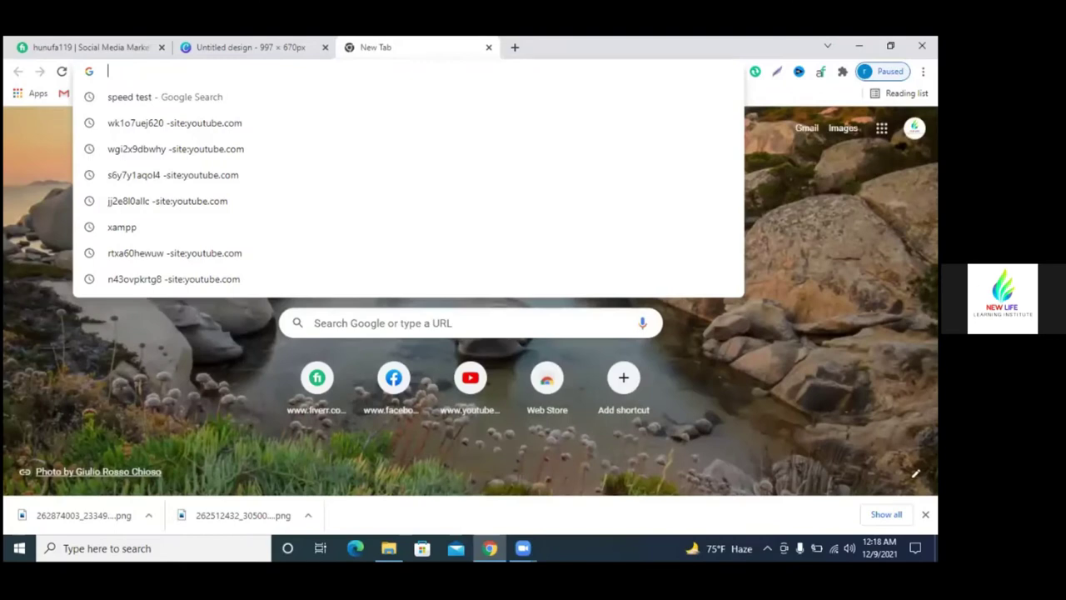
- Dismiss the downloads bar and load canva.com in the new Chrome tab
{"action": "left_click", "coordinate": [925, 515]}
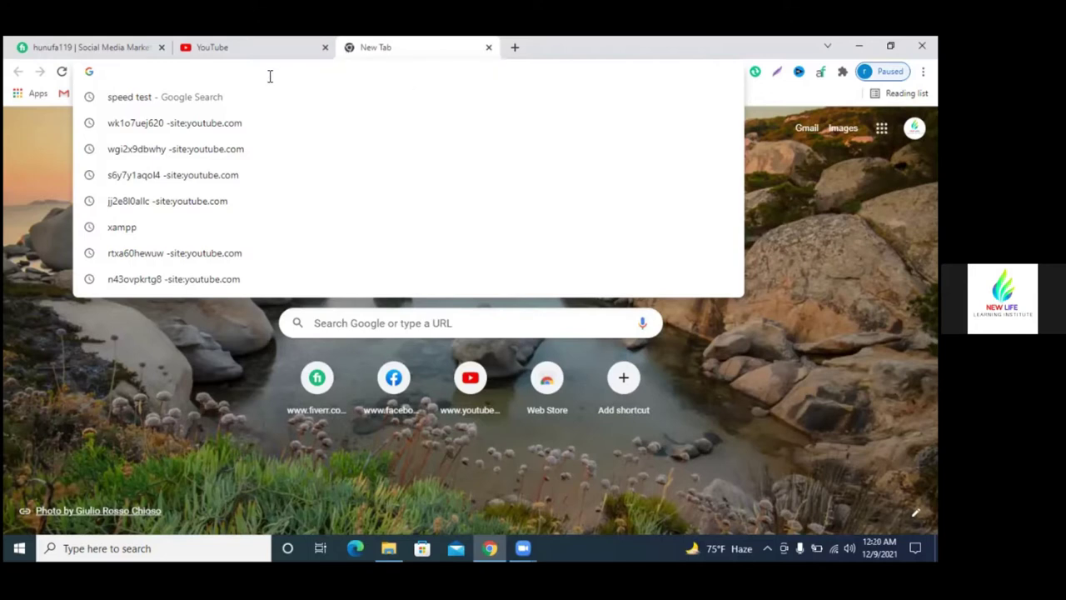
{"action": "type", "text": "ca"}
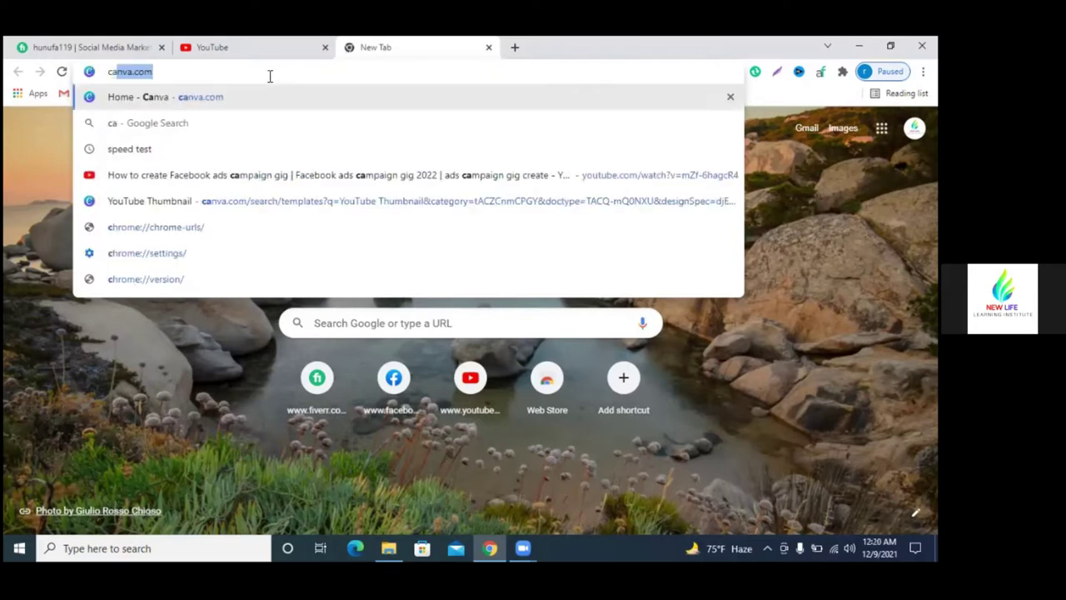
{"action": "type", "text": "nva"}
{"action": "key", "text": "Return"}
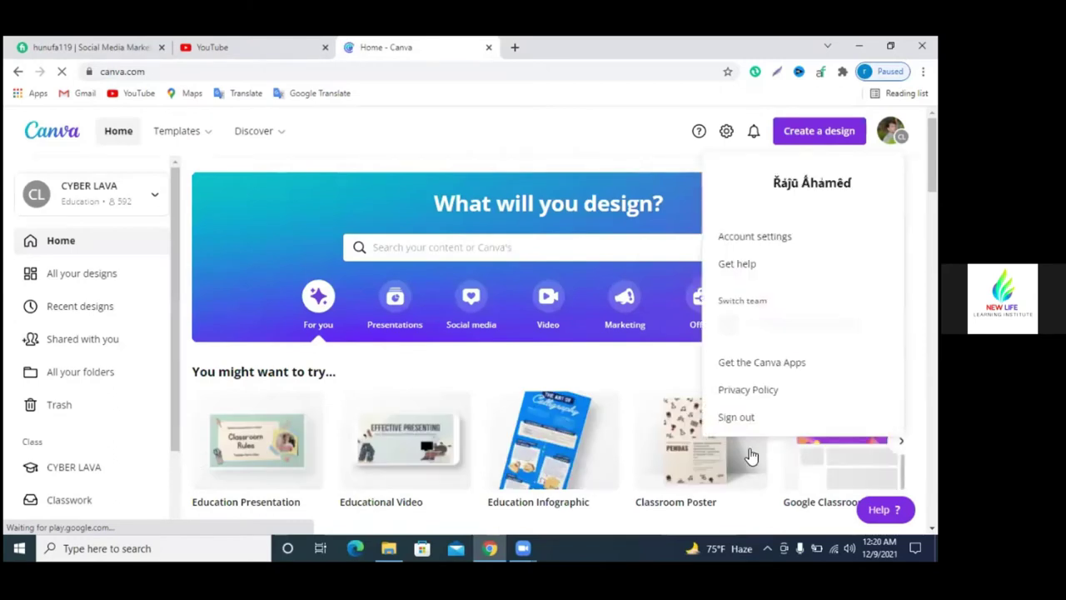
- Sign out of Canva, log back in with Facebook, and open Facebook in a new tab
{"action": "left_click", "coordinate": [783, 425]}
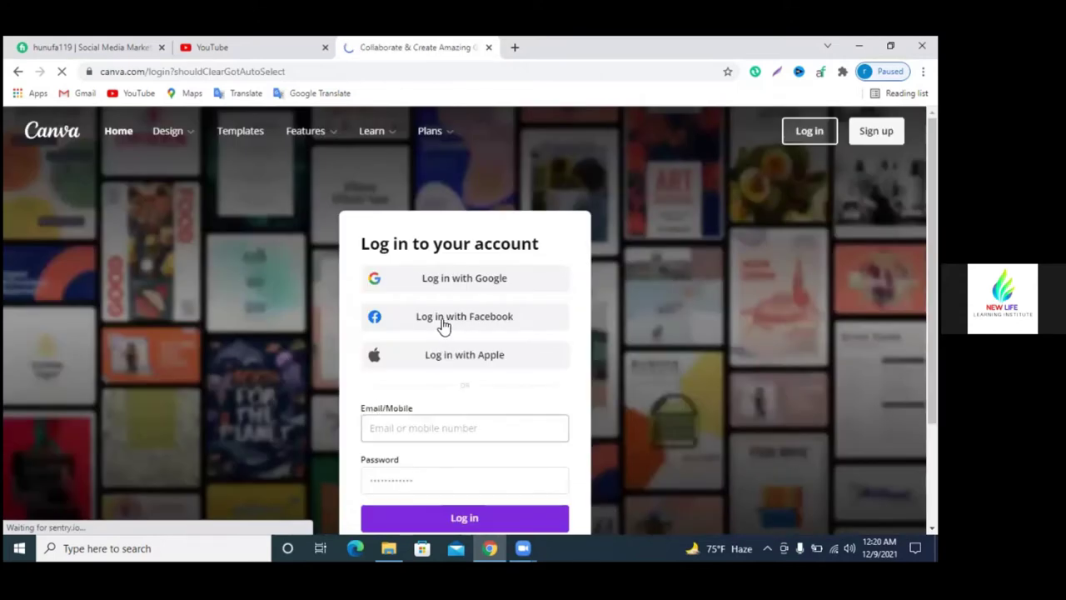
{"action": "left_click", "coordinate": [439, 321]}
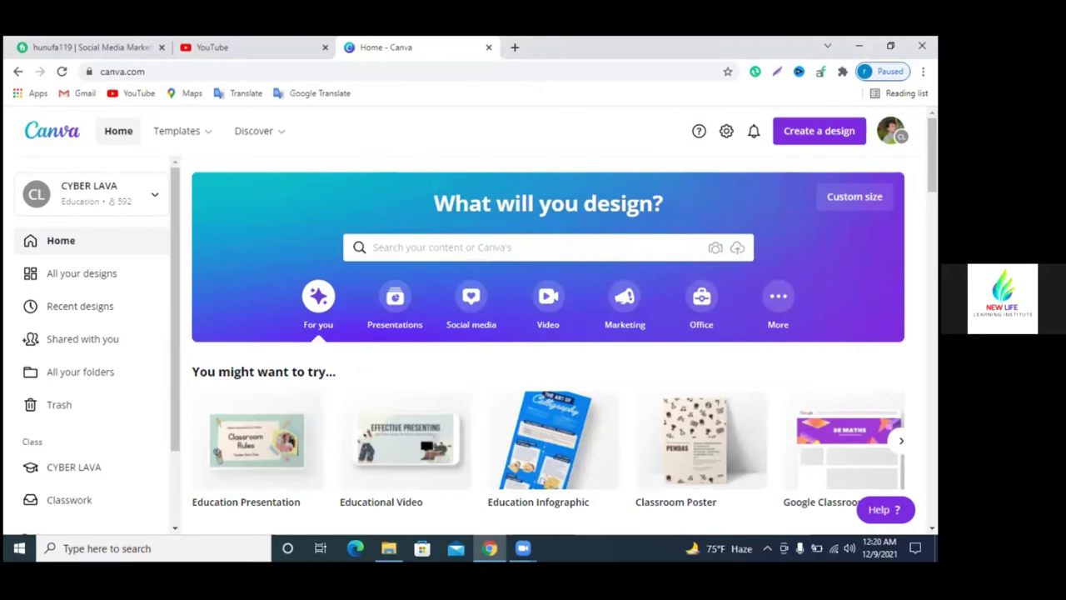
{"action": "left_click", "coordinate": [515, 47]}
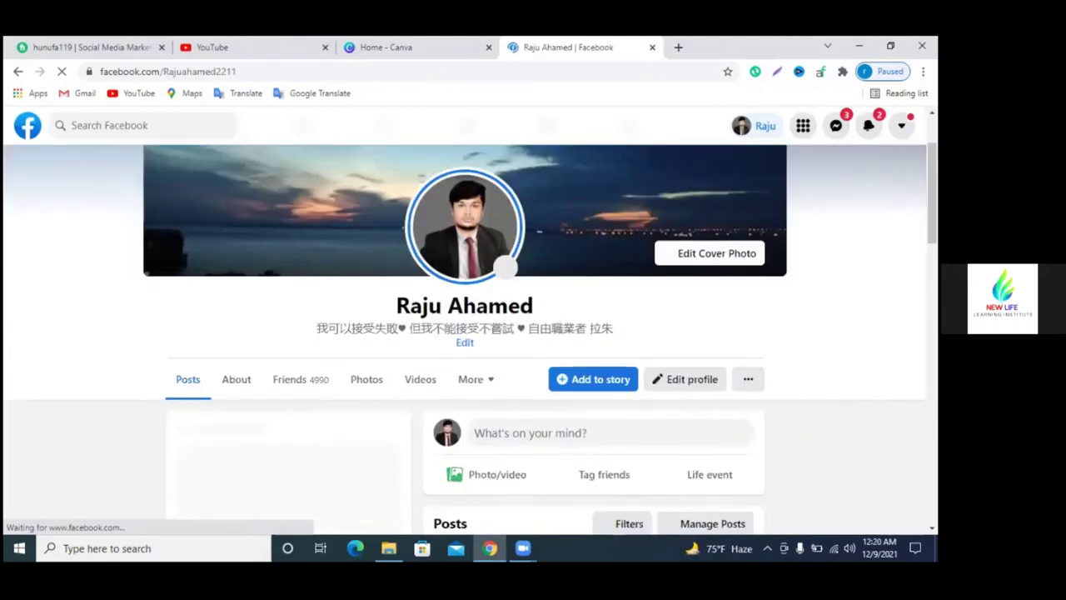
- Open the Messenger chat and follow its shared Canva team-invite sign-up link
{"action": "left_click", "coordinate": [835, 125]}
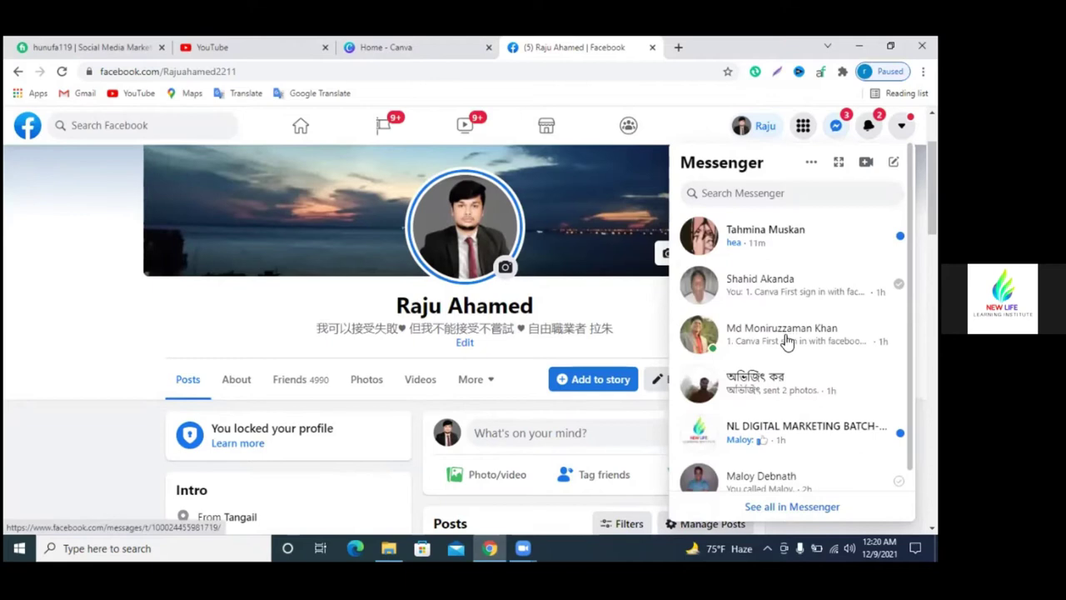
{"action": "left_click", "coordinate": [787, 338]}
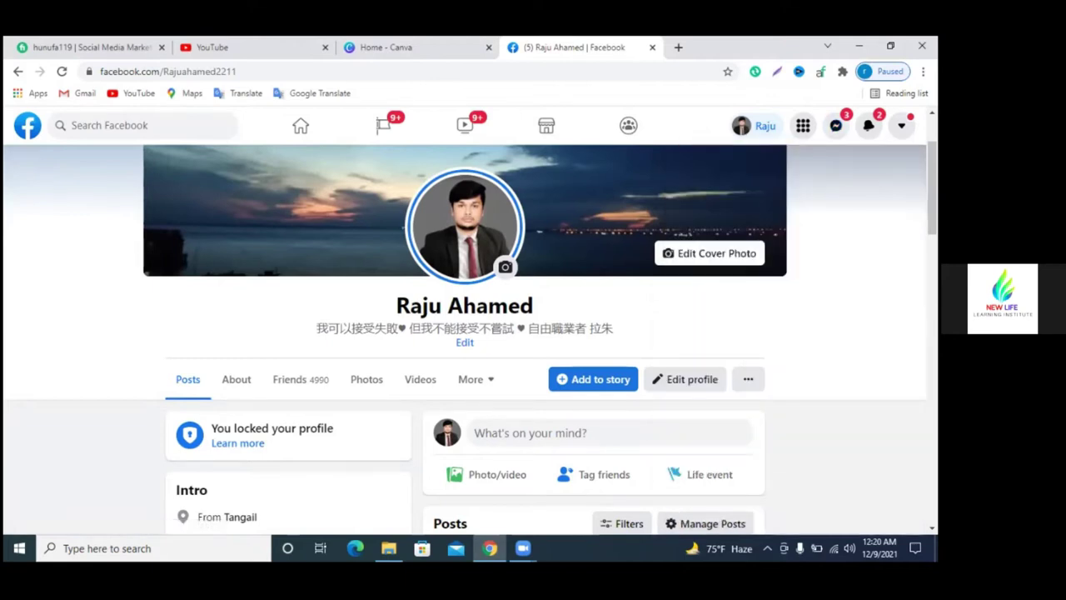
{"action": "scroll", "coordinate": [508, 333], "scroll_direction": "up", "scroll_amount": 3}
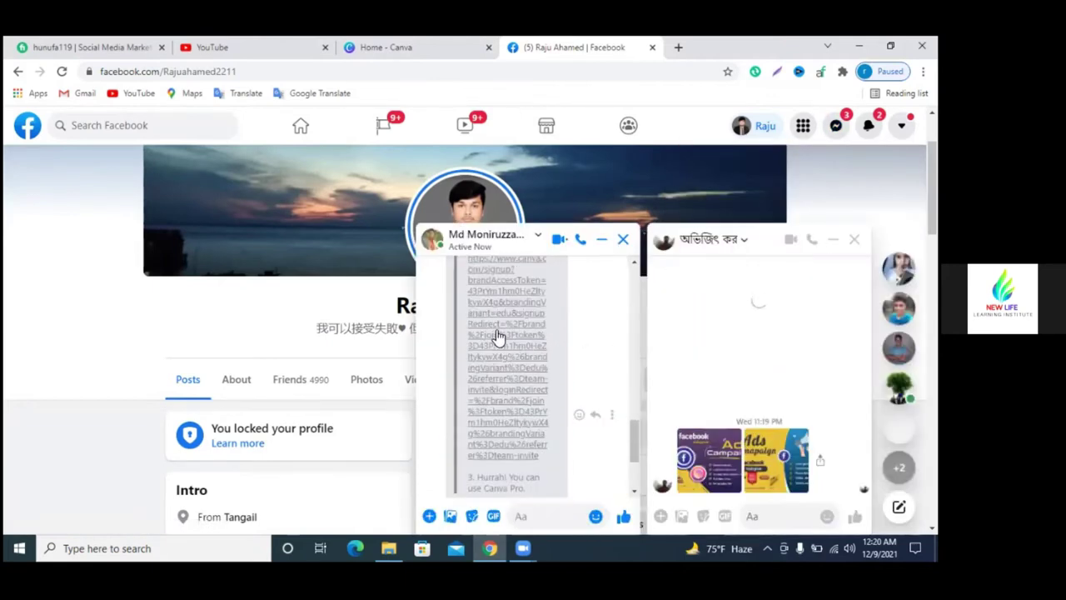
{"action": "left_click", "coordinate": [501, 337]}
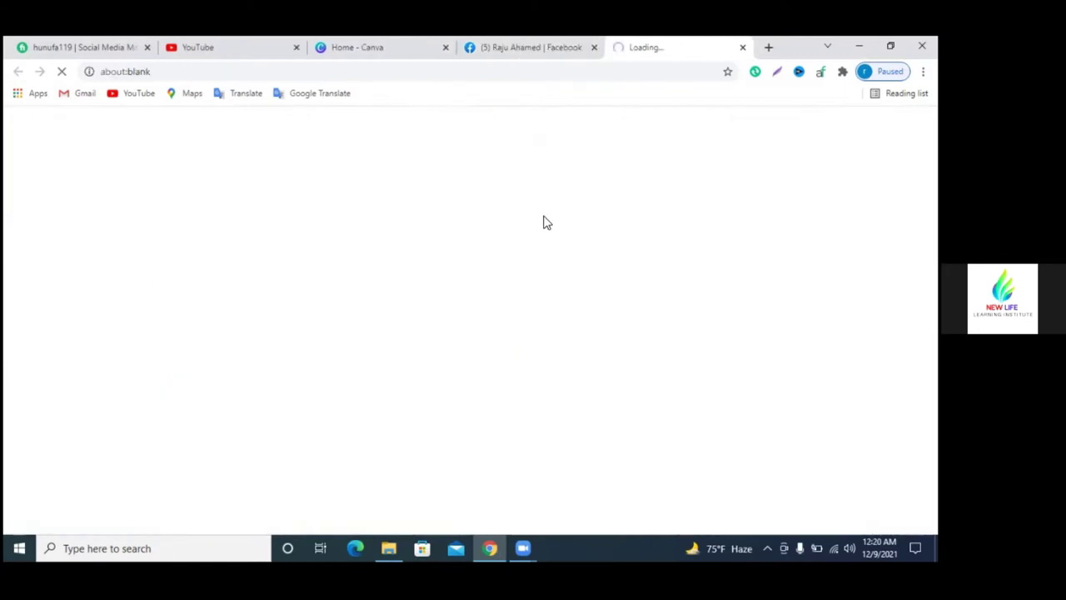
- Close the Facebook tab and switch the Canva workspace to the Personal team
{"action": "left_click", "coordinate": [594, 48]}
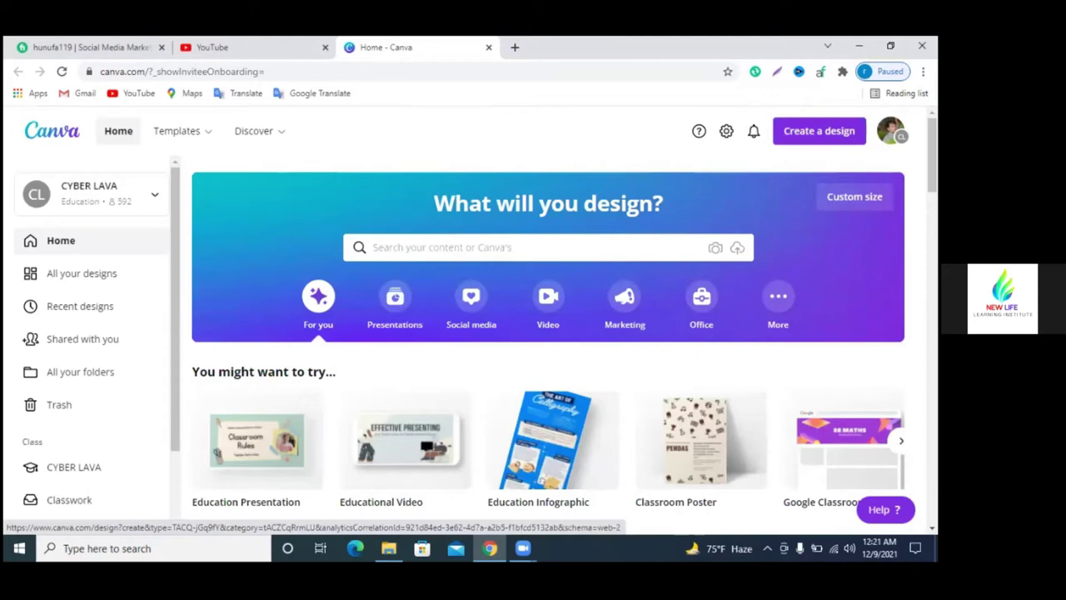
{"action": "left_click", "coordinate": [890, 131]}
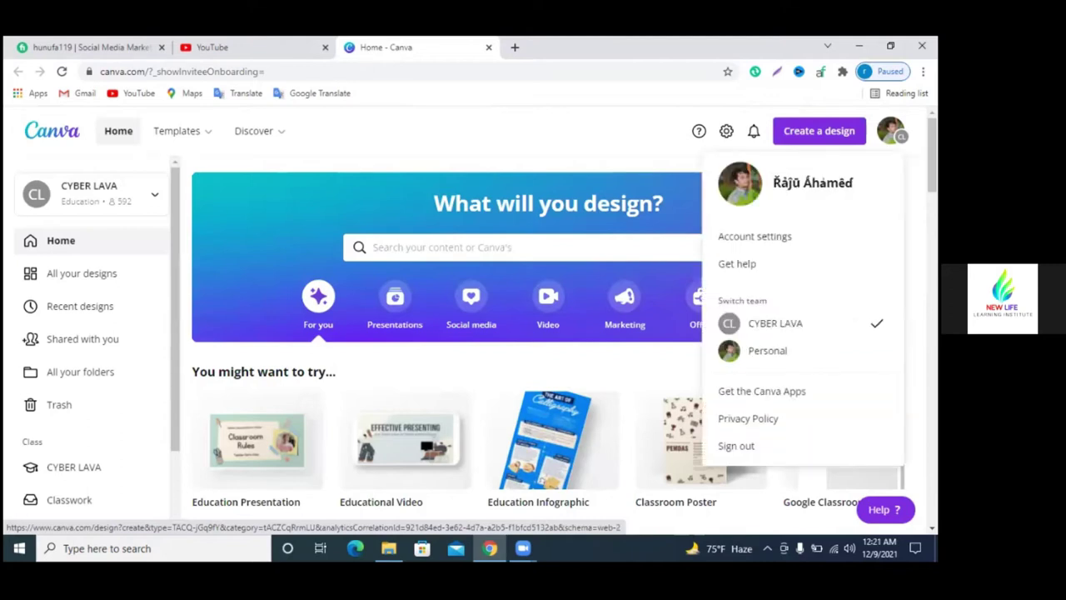
{"action": "left_click", "coordinate": [890, 131]}
{"action": "left_click", "coordinate": [767, 354]}
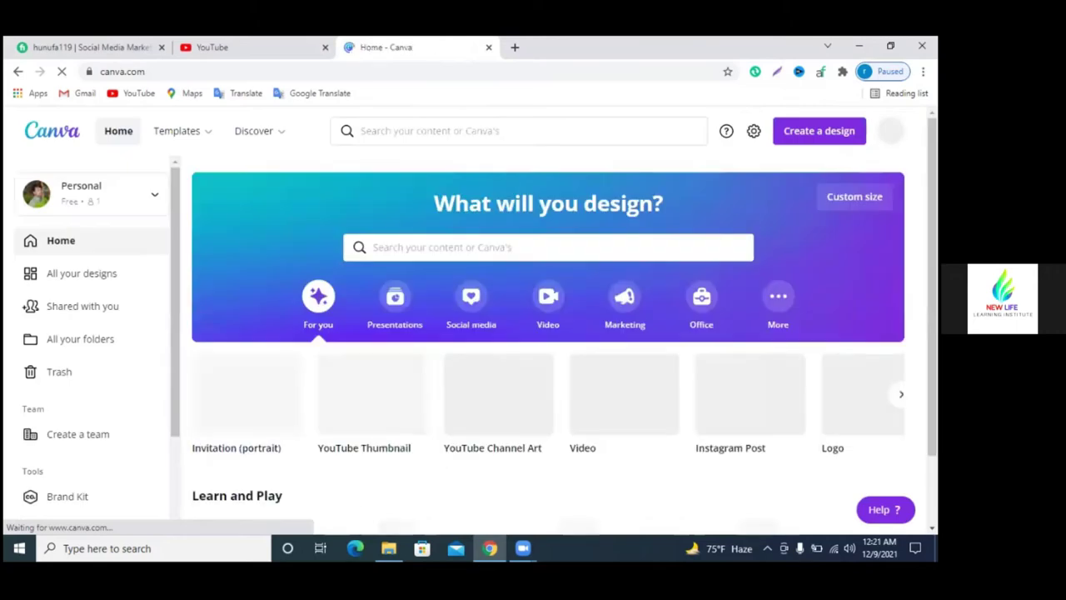
- Switch the active workspace back to the CYBER LAVA team
{"action": "left_click", "coordinate": [891, 131]}
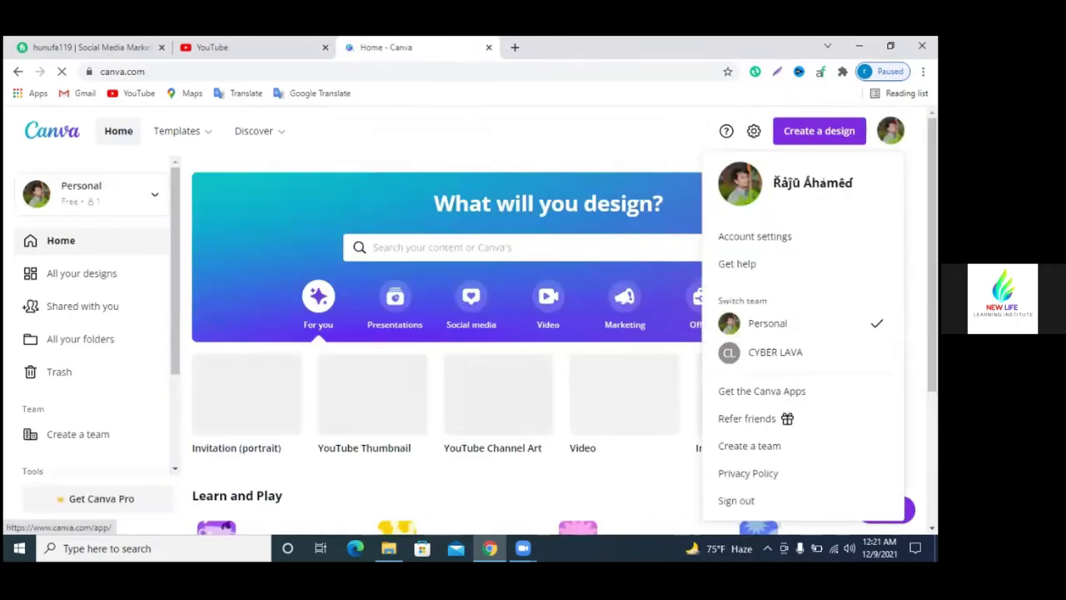
{"action": "left_click", "coordinate": [757, 343]}
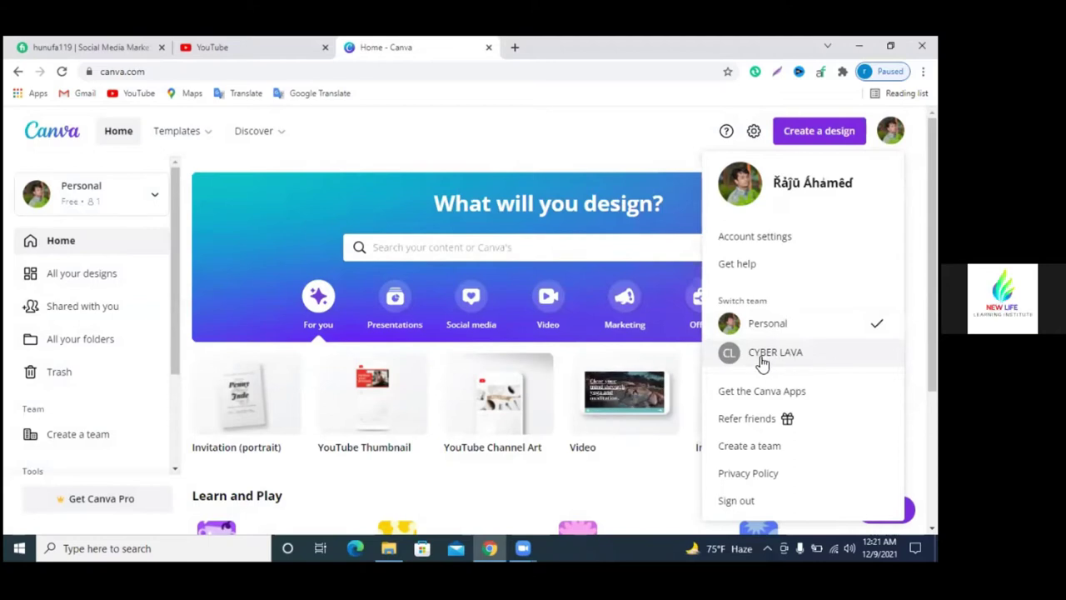
{"action": "left_click", "coordinate": [781, 353]}
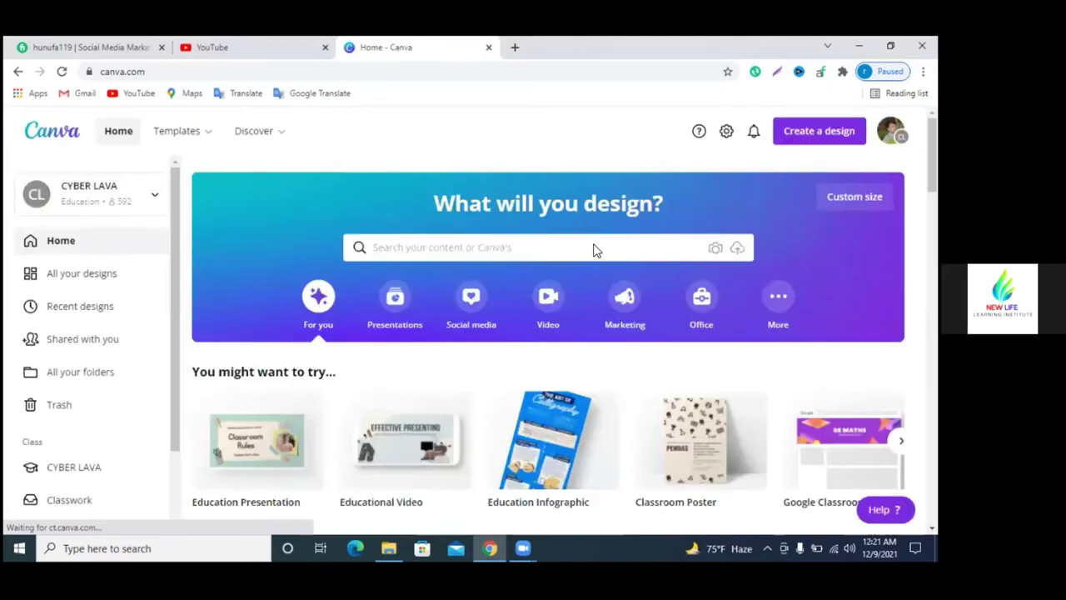
- Open the template search and scroll through the suggested designs
{"action": "left_click", "coordinate": [429, 248]}
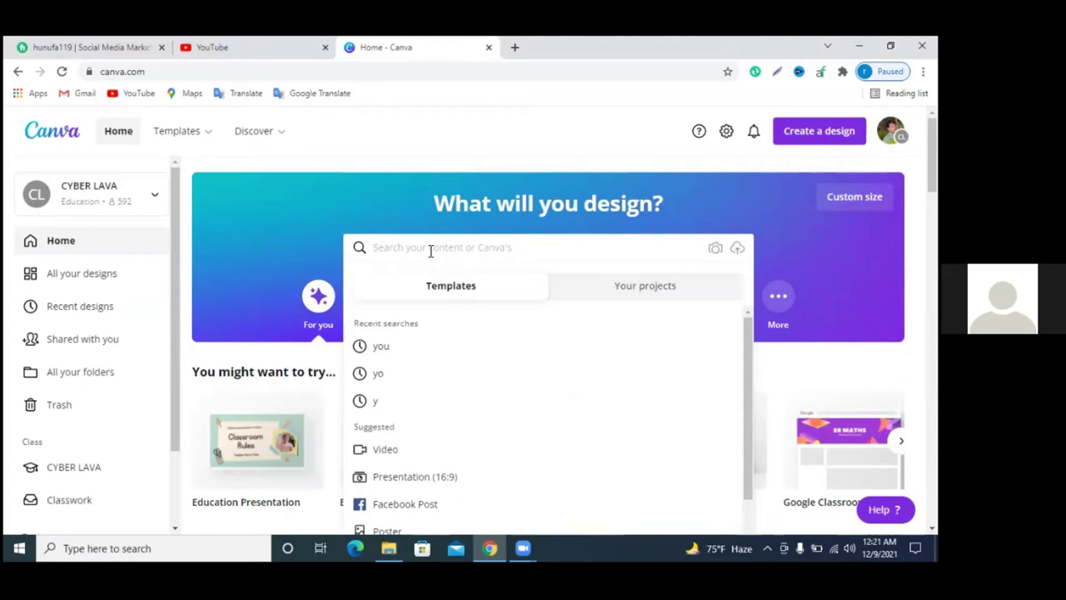
{"action": "scroll", "coordinate": [441, 272], "scroll_direction": "down", "scroll_amount": 2}
{"action": "scroll", "coordinate": [442, 275], "scroll_direction": "up", "scroll_amount": 2}
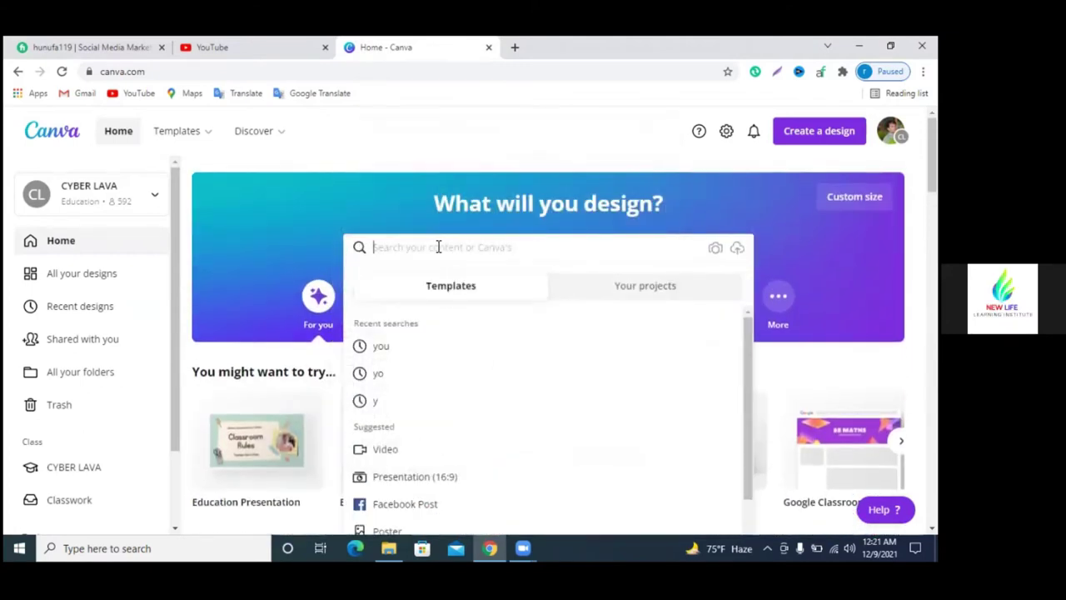
{"action": "scroll", "coordinate": [438, 247], "scroll_direction": "down", "scroll_amount": 1}
{"action": "scroll", "coordinate": [447, 274], "scroll_direction": "down", "scroll_amount": 2}
{"action": "scroll", "coordinate": [457, 308], "scroll_direction": "up", "scroll_amount": 1}
{"action": "scroll", "coordinate": [467, 367], "scroll_direction": "up", "scroll_amount": 1}
{"action": "scroll", "coordinate": [442, 316], "scroll_direction": "down", "scroll_amount": 2}
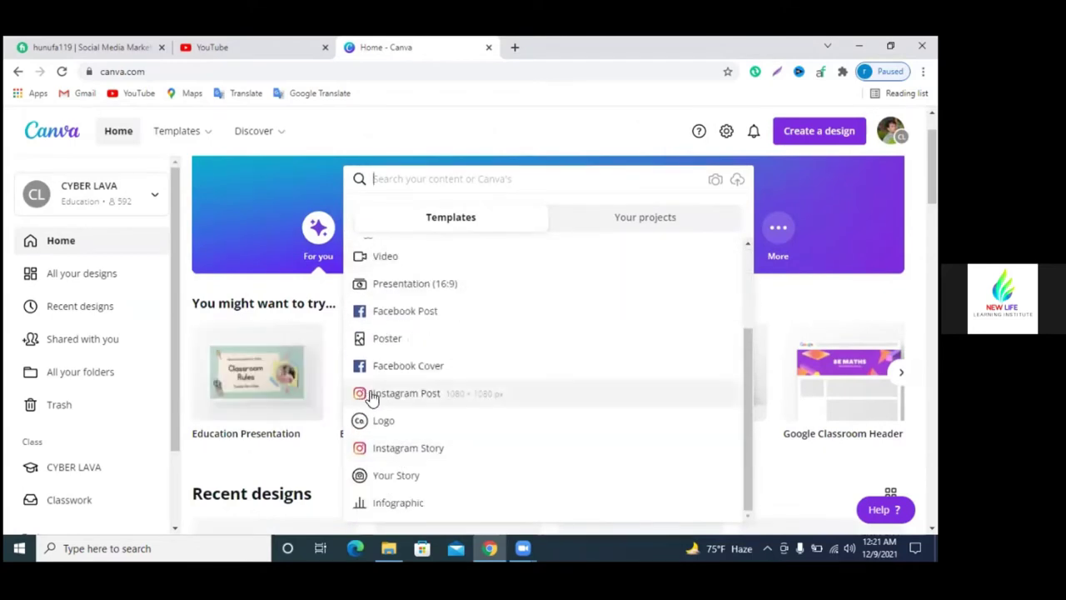
{"action": "scroll", "coordinate": [367, 387], "scroll_direction": "down", "scroll_amount": 2}
{"action": "scroll", "coordinate": [453, 369], "scroll_direction": "up", "scroll_amount": 2}
{"action": "scroll", "coordinate": [584, 417], "scroll_direction": "up", "scroll_amount": 3}
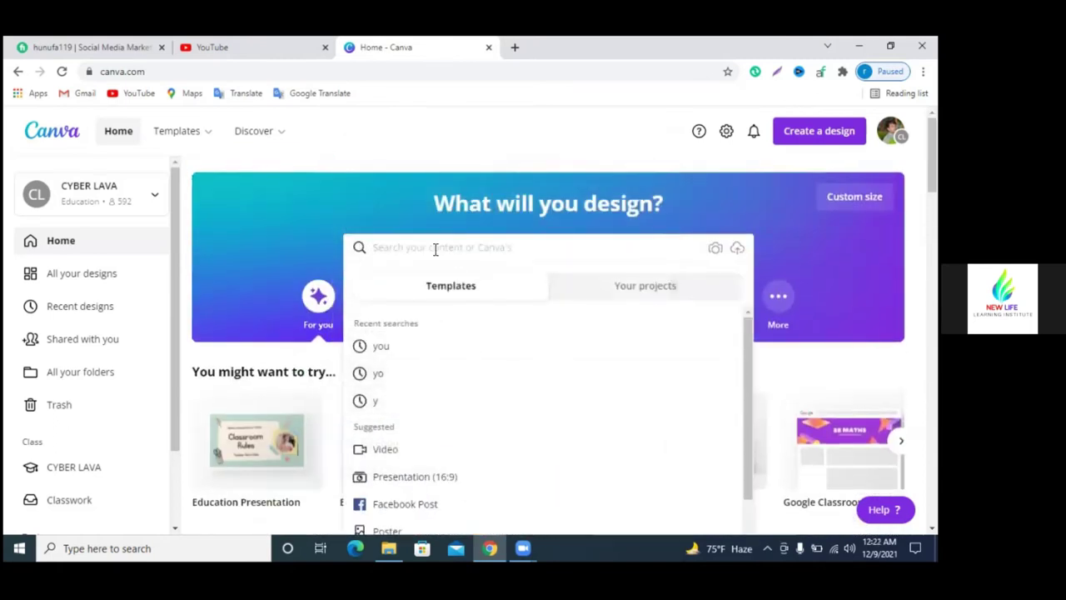
- Search templates for 'instagra' and browse the Instagram results
{"action": "type", "text": "you"}
{"action": "key", "text": "BackSpace"}
{"action": "key", "text": "BackSpace"}
{"action": "key", "text": "BackSpace"}
{"action": "type", "text": "in"}
{"action": "key", "text": "BackSpace"}
{"action": "key", "text": "BackSpace"}
{"action": "type", "text": "ins"}
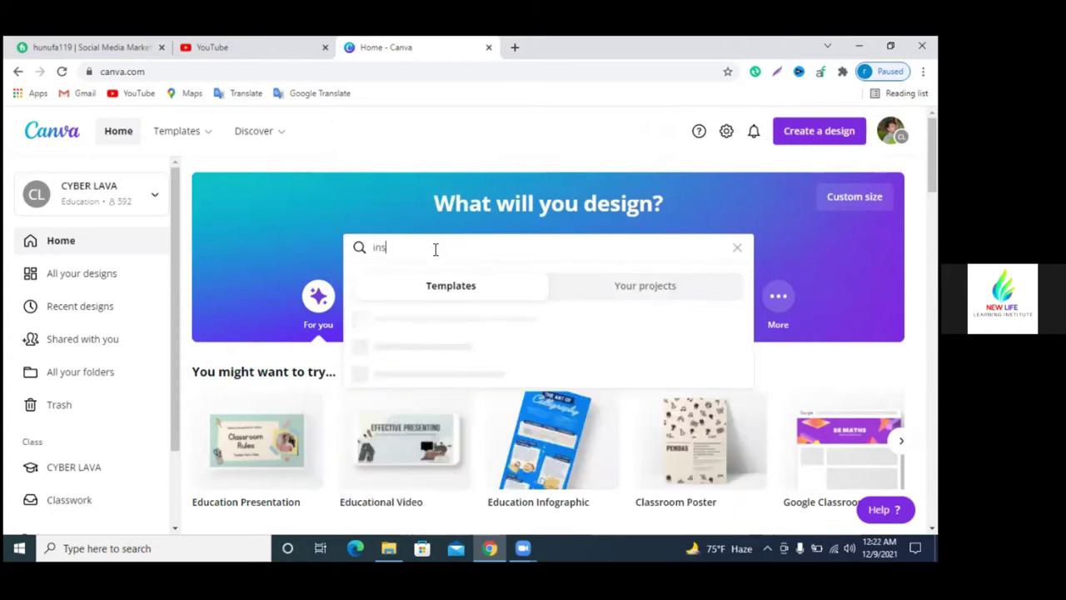
{"action": "type", "text": "tagram"}
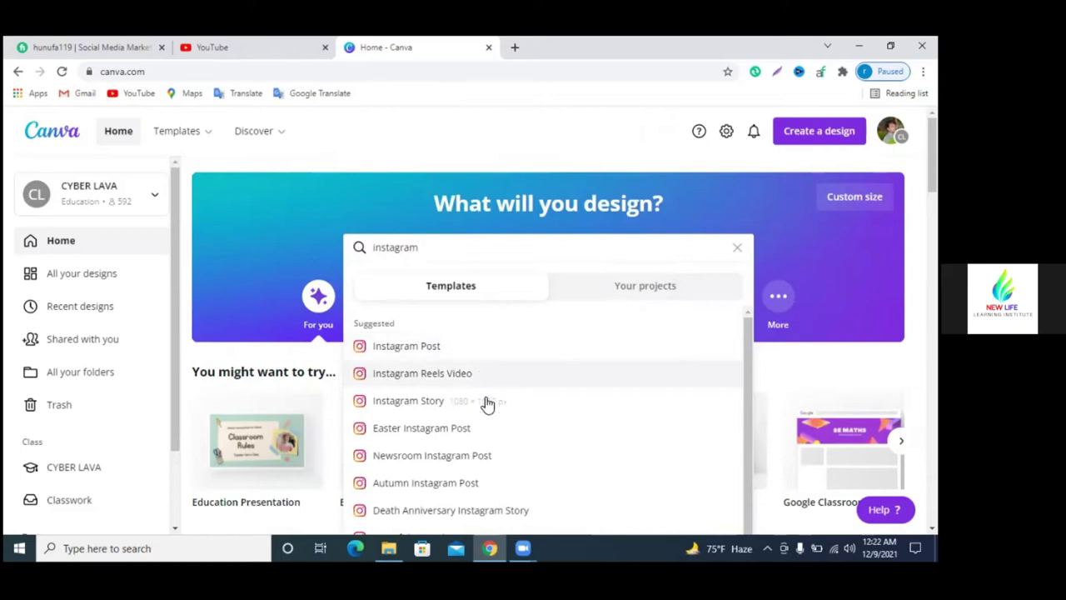
{"action": "scroll", "coordinate": [488, 413], "scroll_direction": "down", "scroll_amount": 2}
{"action": "scroll", "coordinate": [504, 429], "scroll_direction": "down", "scroll_amount": 1}
{"action": "scroll", "coordinate": [514, 439], "scroll_direction": "down", "scroll_amount": 3}
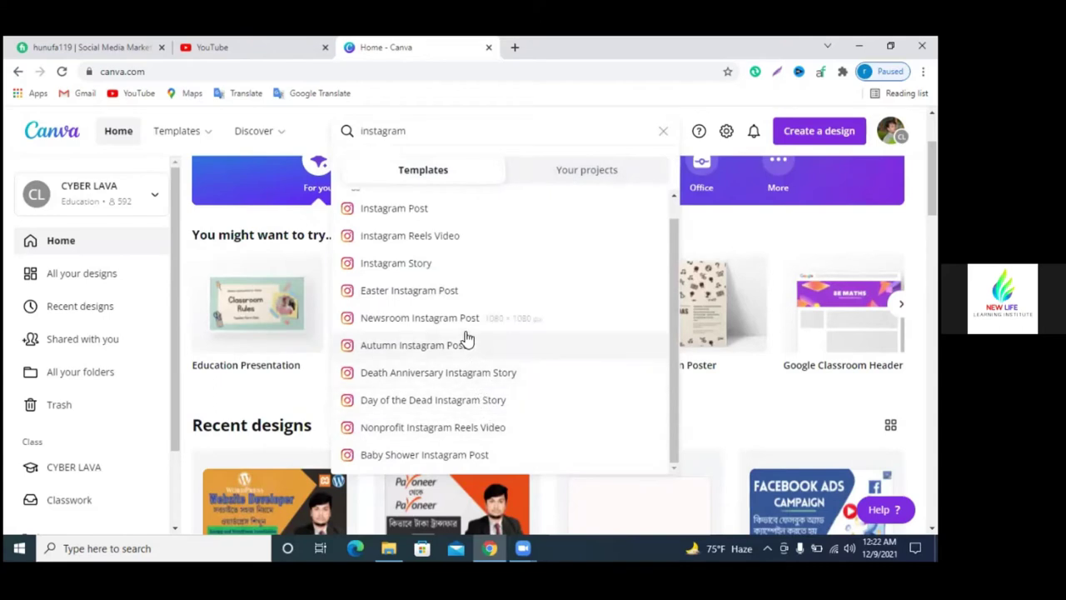
{"action": "scroll", "coordinate": [451, 305], "scroll_direction": "up", "scroll_amount": 1}
{"action": "scroll", "coordinate": [454, 287], "scroll_direction": "up", "scroll_amount": 3}
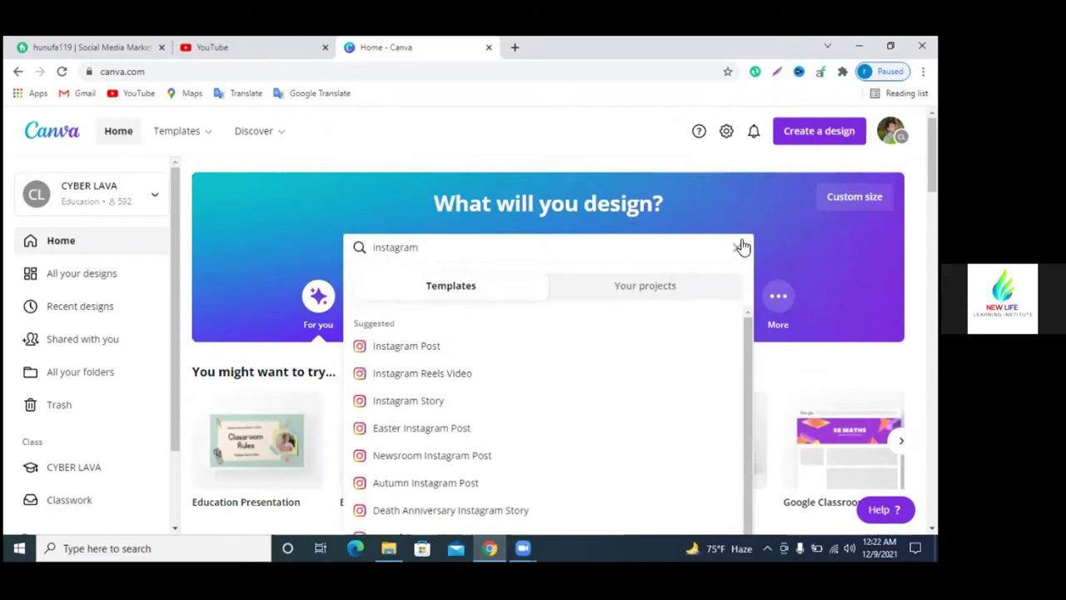
- Clear the search and choose Custom size from the Create a design menu
{"action": "left_click", "coordinate": [738, 247]}
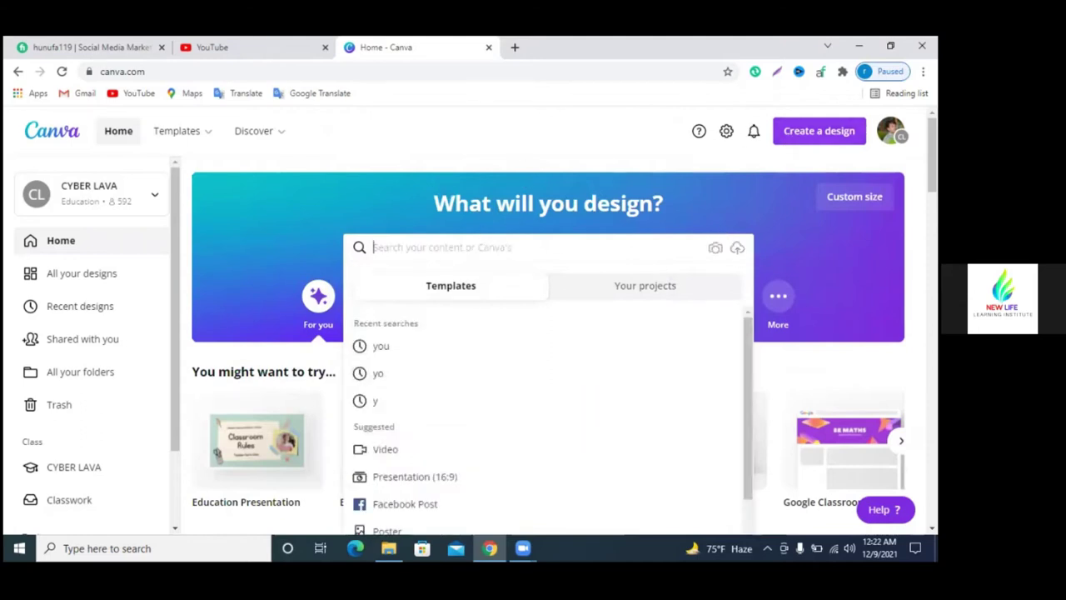
{"action": "left_click", "coordinate": [798, 136]}
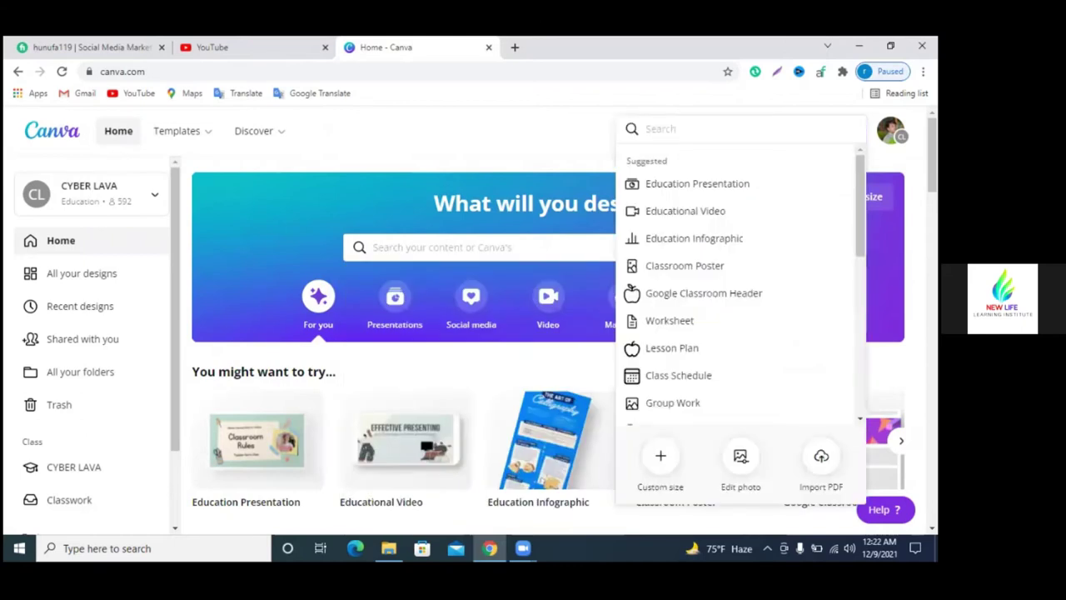
{"action": "left_click", "coordinate": [660, 466]}
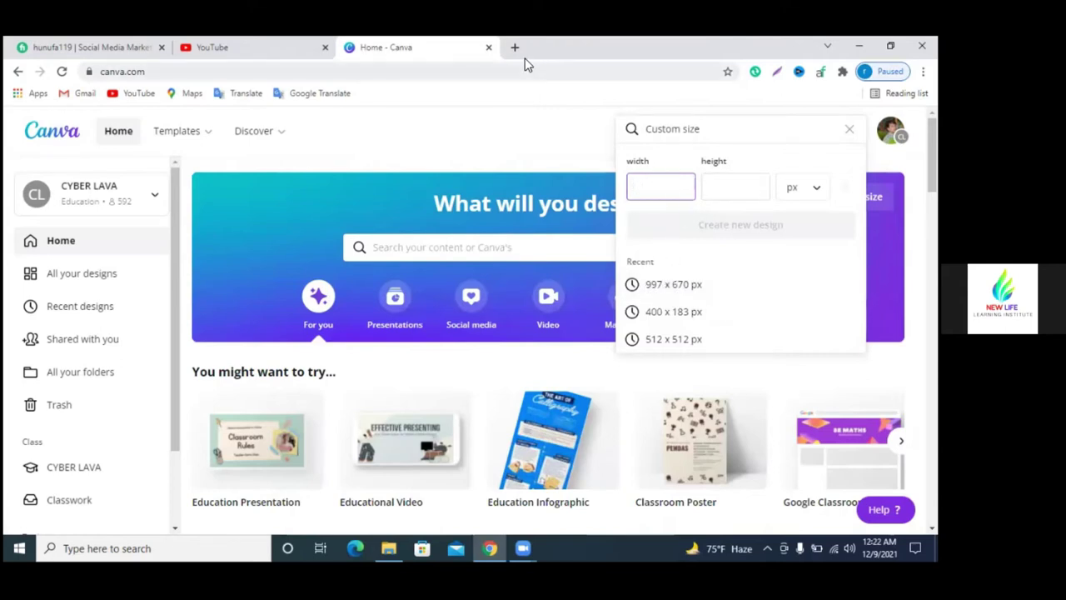
- Google the Fiverr image size, highlight 550 by 370 pixels, and return to Canva
{"action": "key", "text": "ctrl+t"}
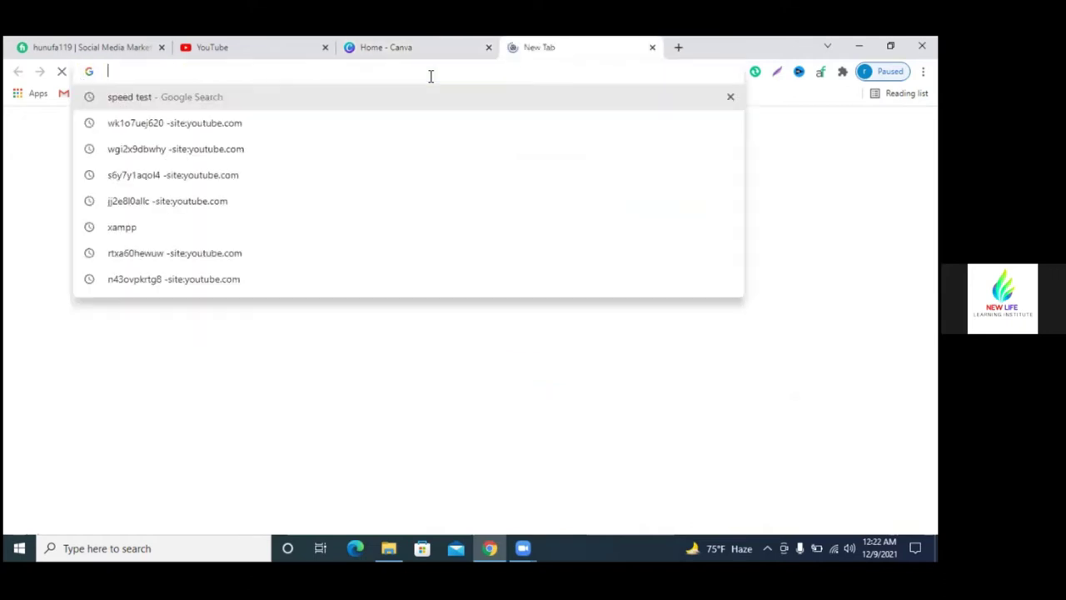
{"action": "type", "text": "fuiver"}
{"action": "key", "text": "BackSpace"}
{"action": "key", "text": "BackSpace"}
{"action": "key", "text": "BackSpace"}
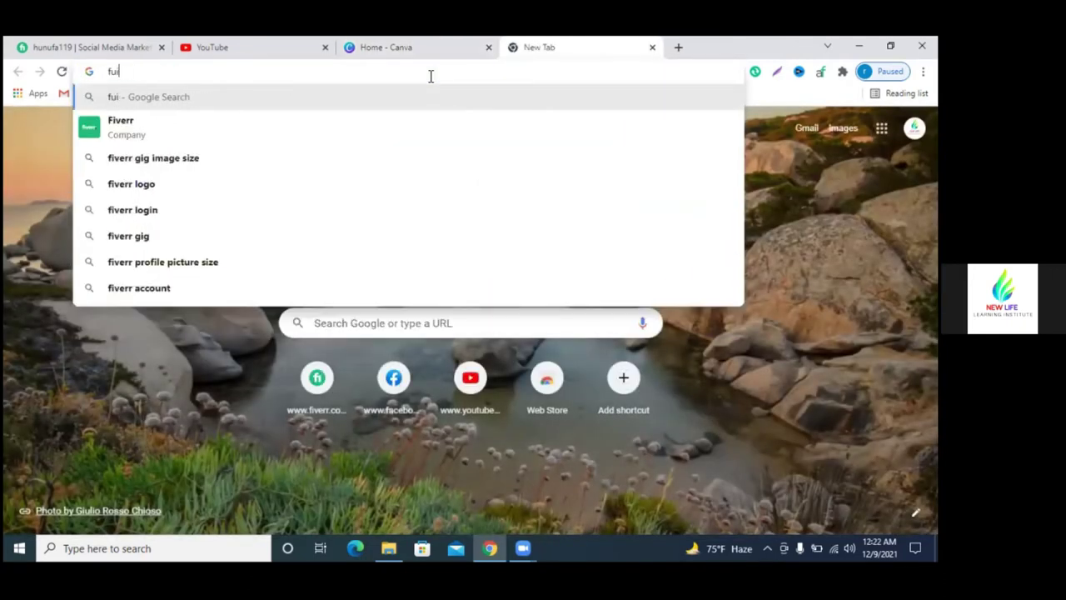
{"action": "key", "text": "BackSpace"}
{"action": "key", "text": "BackSpace"}
{"action": "type", "text": "iverr "}
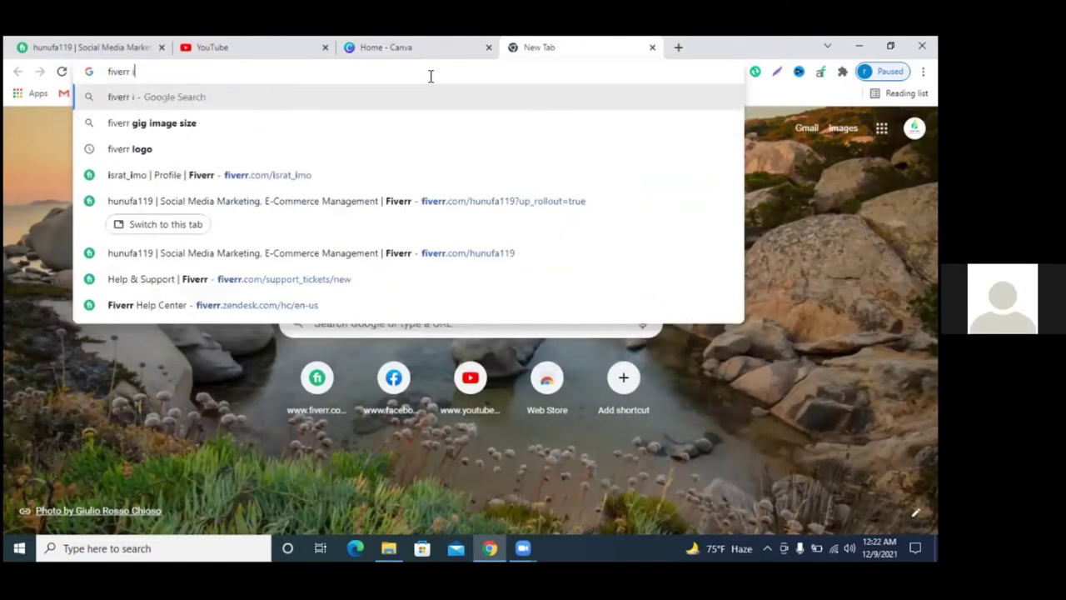
{"action": "type", "text": "image"}
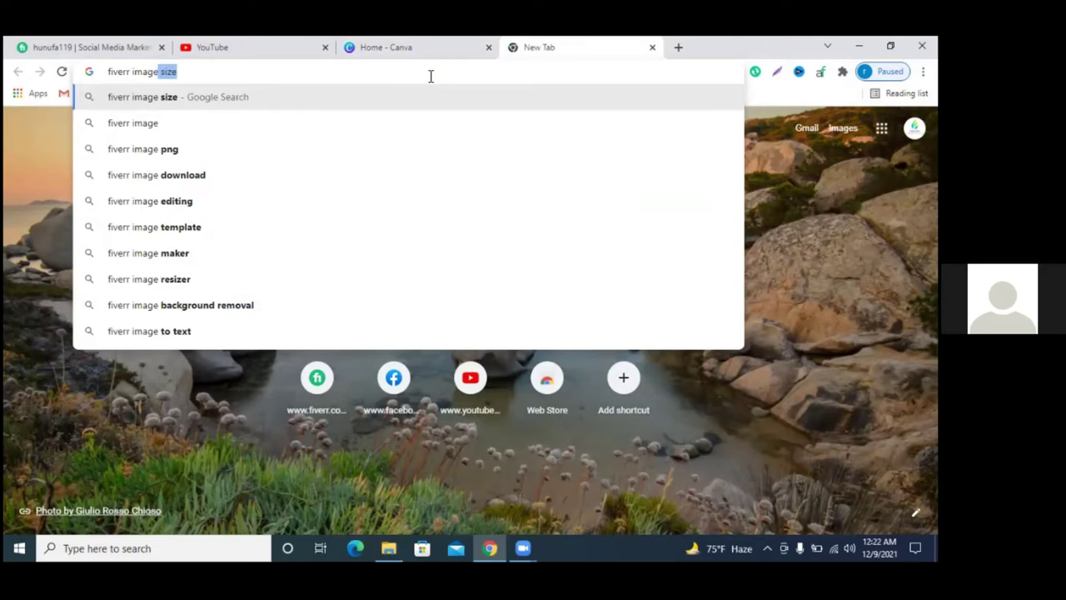
{"action": "key", "text": "Return"}
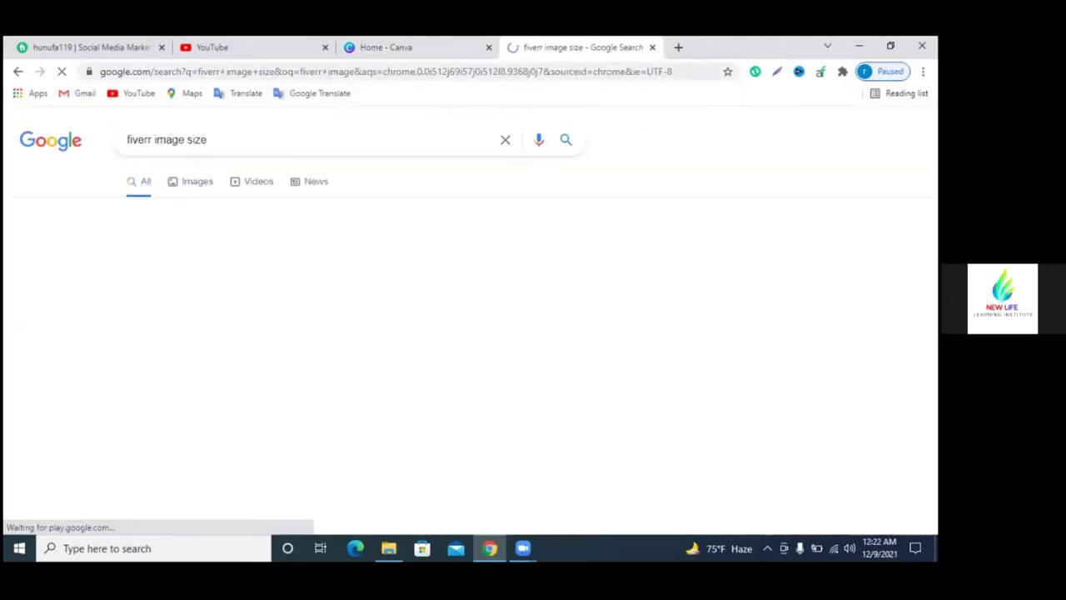
{"action": "left_click_drag", "start_coordinate": [282, 238], "coordinate": [373, 239]}
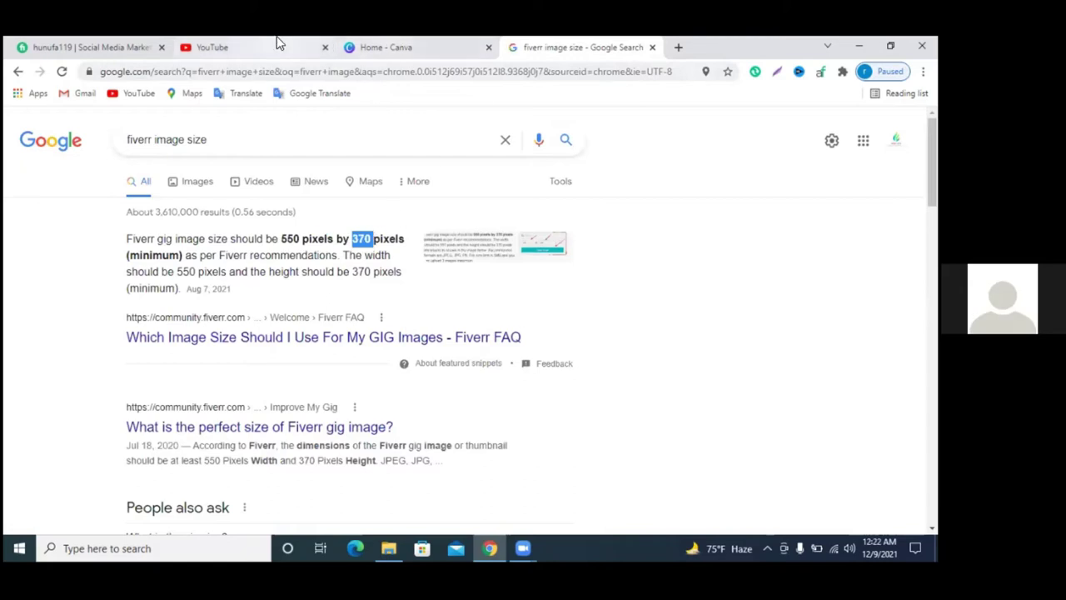
{"action": "left_click", "coordinate": [275, 47]}
{"action": "left_click", "coordinate": [384, 47]}
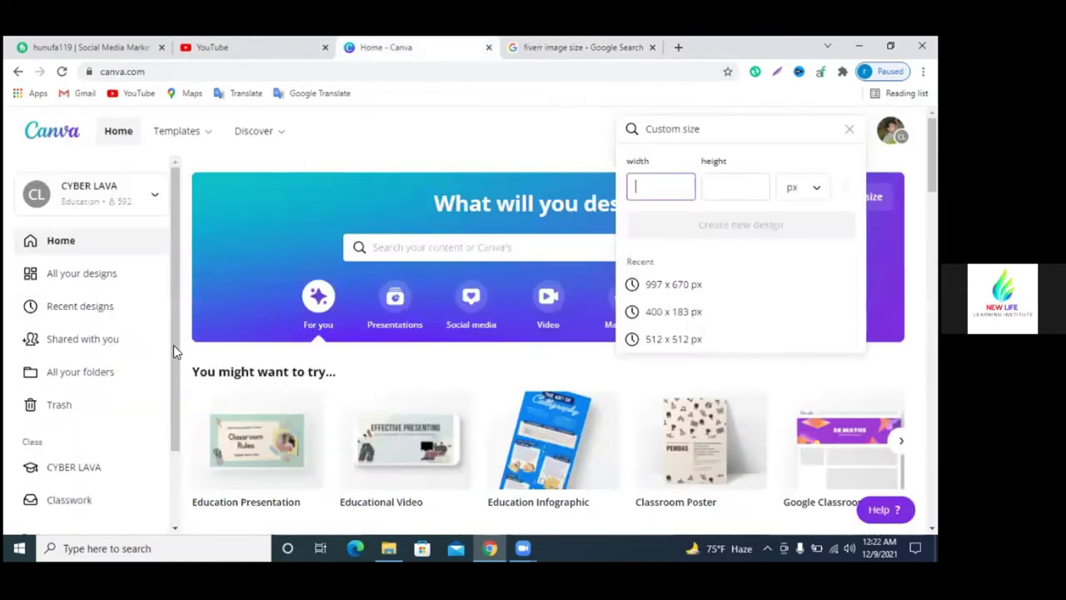
- Start a 997 × 670 px design, close the search tab, and browse Elements
{"action": "left_click", "coordinate": [675, 286]}
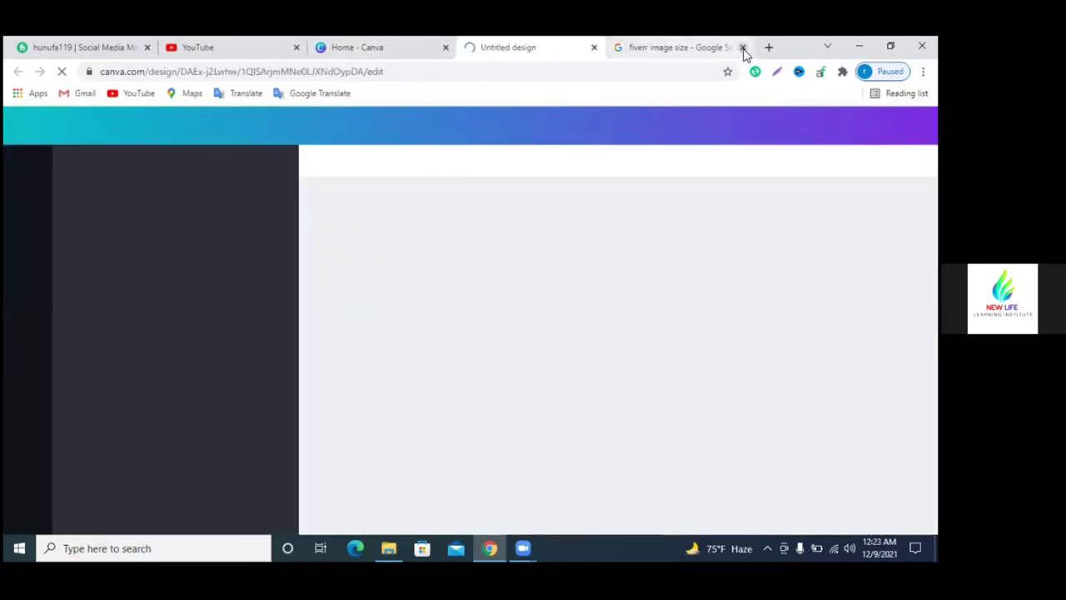
{"action": "left_click", "coordinate": [742, 48]}
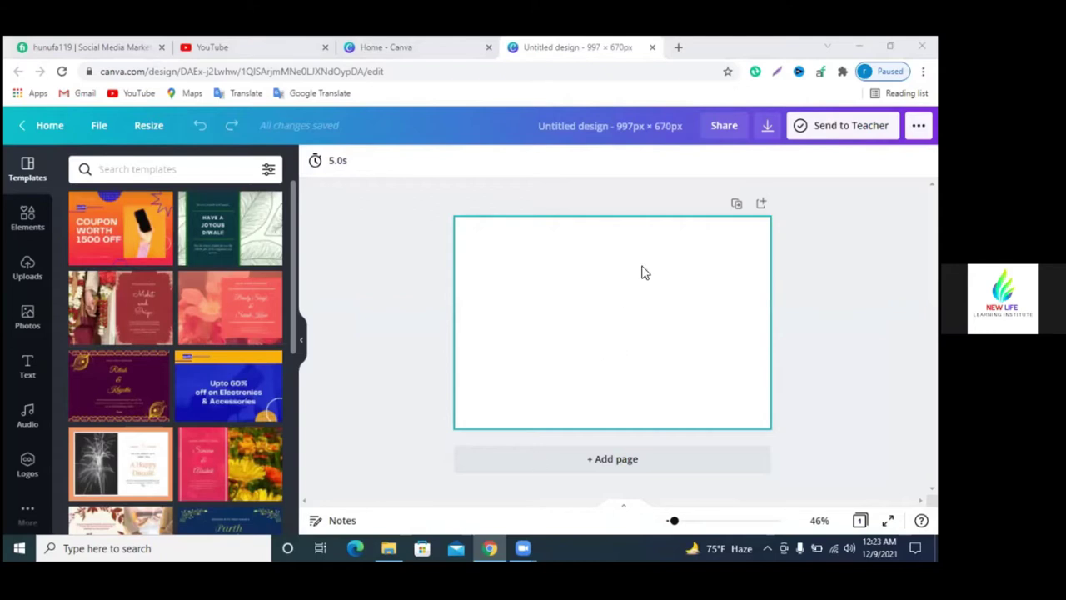
{"action": "left_click", "coordinate": [28, 218]}
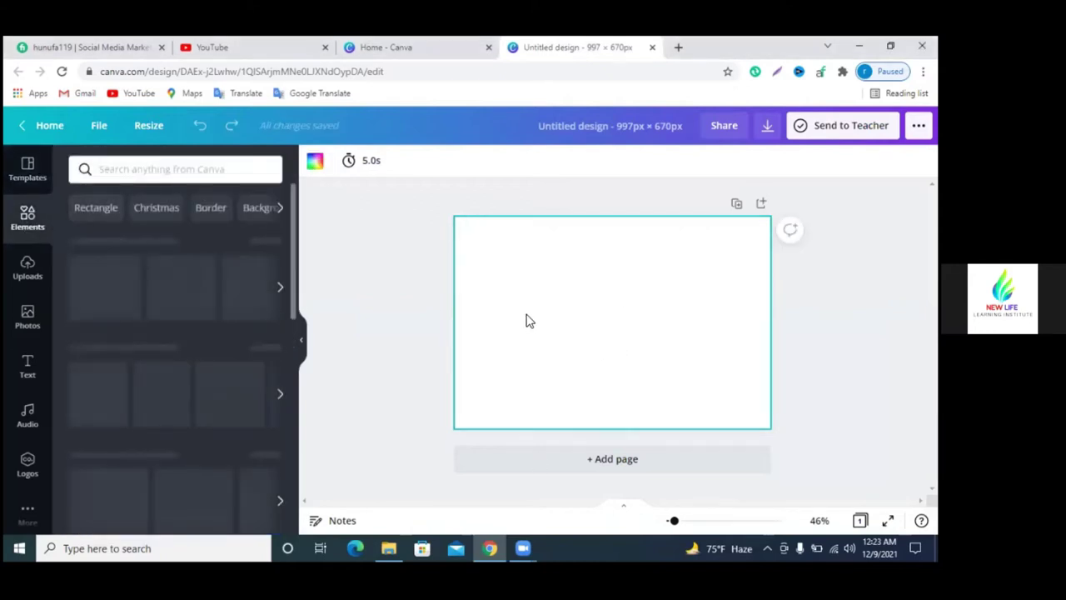
{"action": "scroll", "coordinate": [117, 341], "scroll_direction": "down", "scroll_amount": 1}
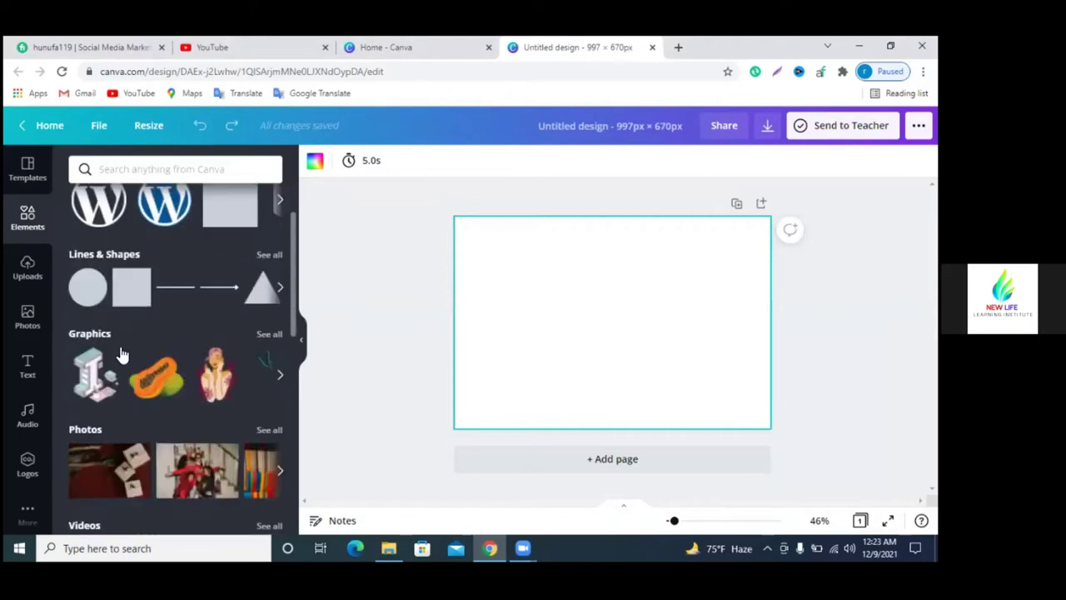
{"action": "scroll", "coordinate": [121, 355], "scroll_direction": "down", "scroll_amount": 2}
- Browse Uploads and Templates, then go back to the Canva home tab
{"action": "left_click", "coordinate": [30, 271]}
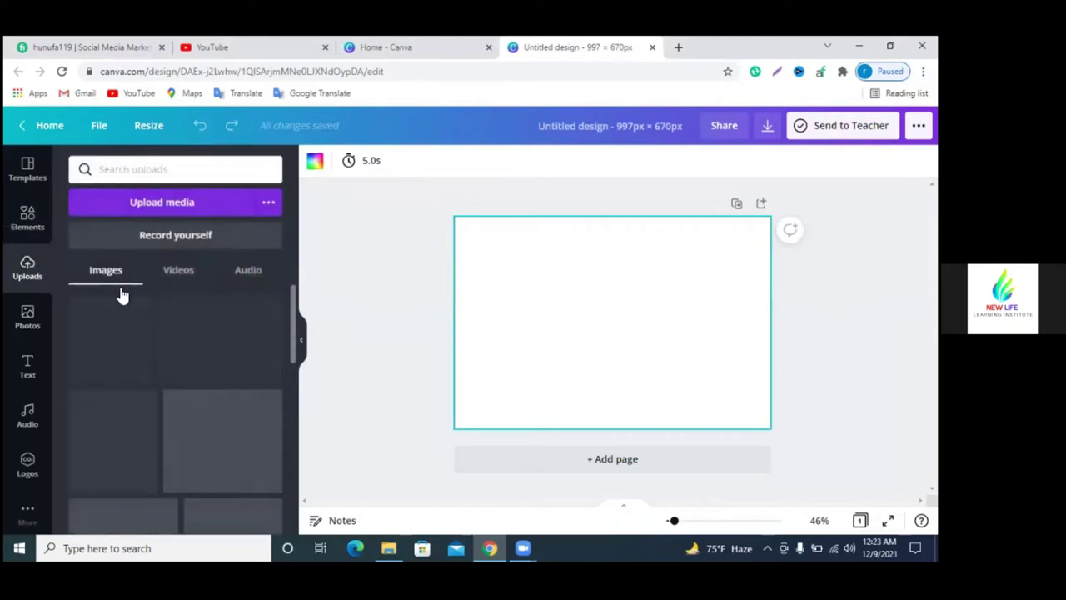
{"action": "left_click", "coordinate": [27, 170]}
{"action": "scroll", "coordinate": [185, 350], "scroll_direction": "down", "scroll_amount": 3}
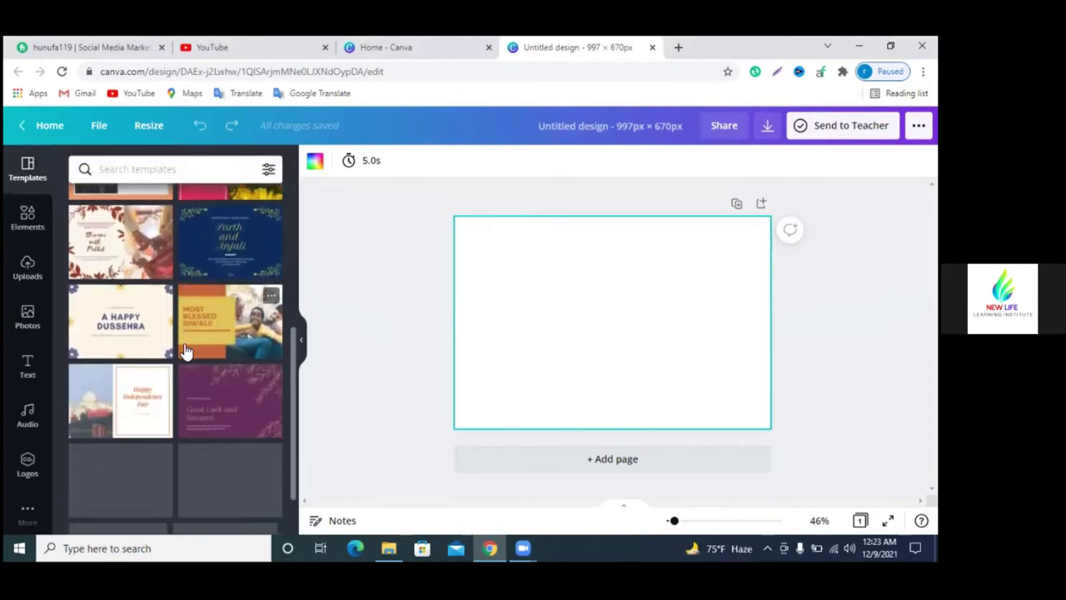
{"action": "left_click", "coordinate": [396, 47]}
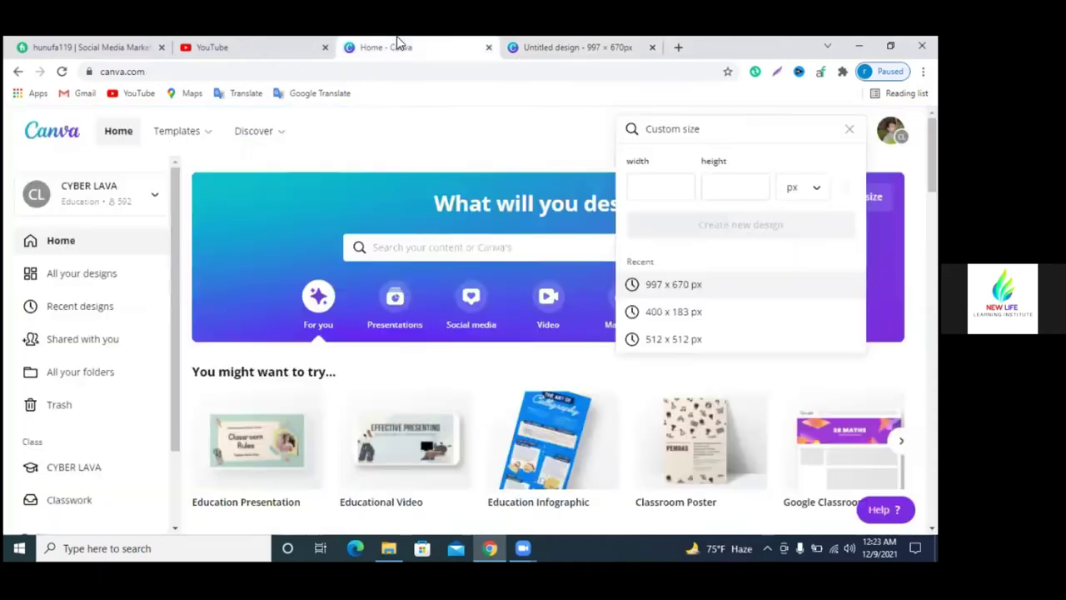
- Search 'you' and start a blank YouTube Thumbnail design
{"action": "left_click", "coordinate": [442, 135]}
{"action": "left_click", "coordinate": [491, 247]}
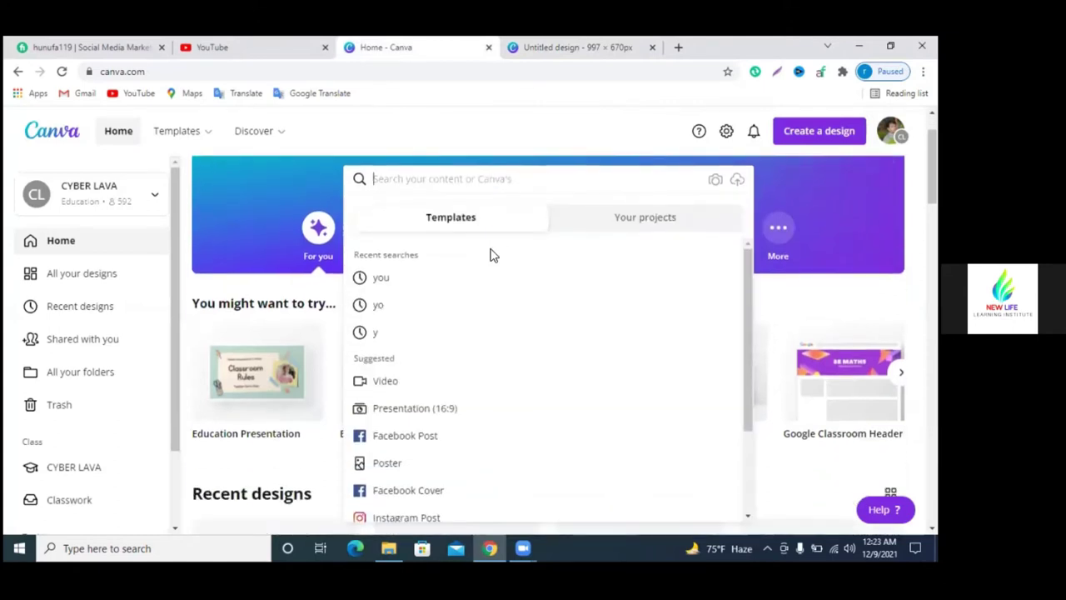
{"action": "type", "text": "you"}
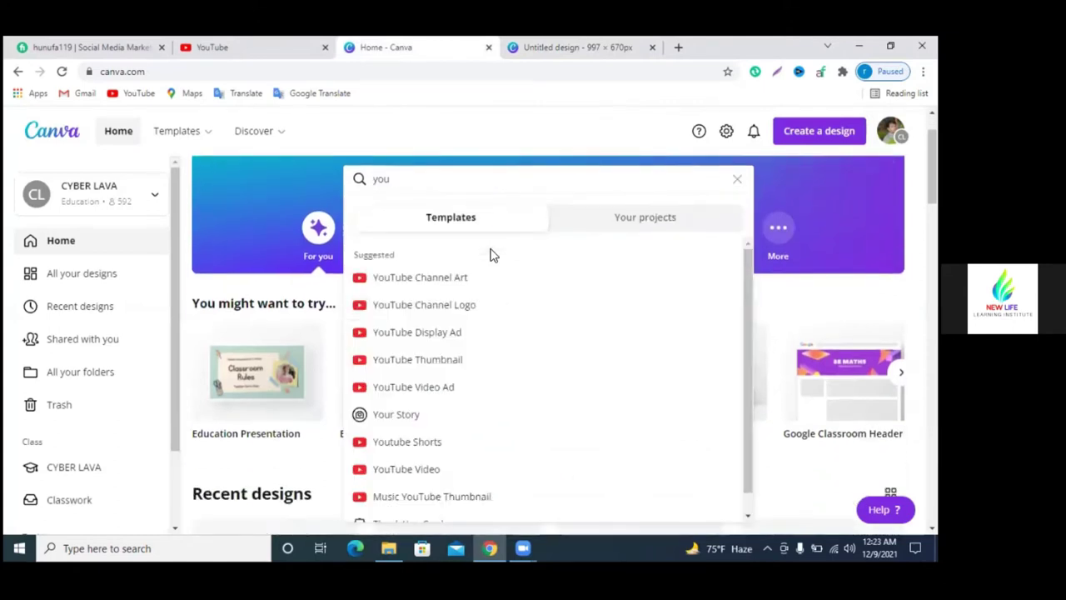
{"action": "left_click", "coordinate": [467, 366]}
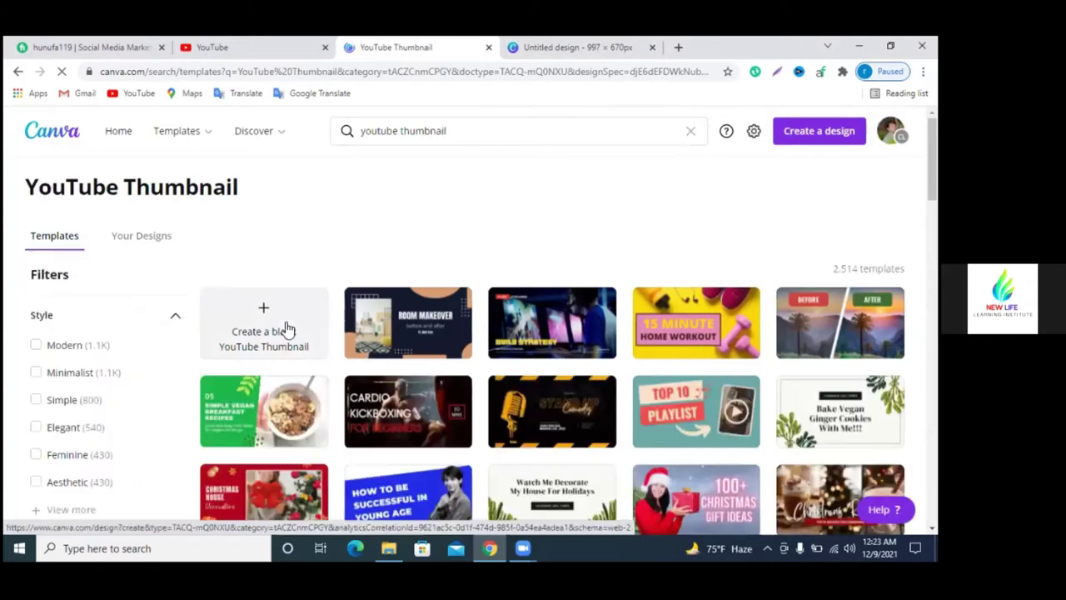
{"action": "left_click", "coordinate": [286, 329]}
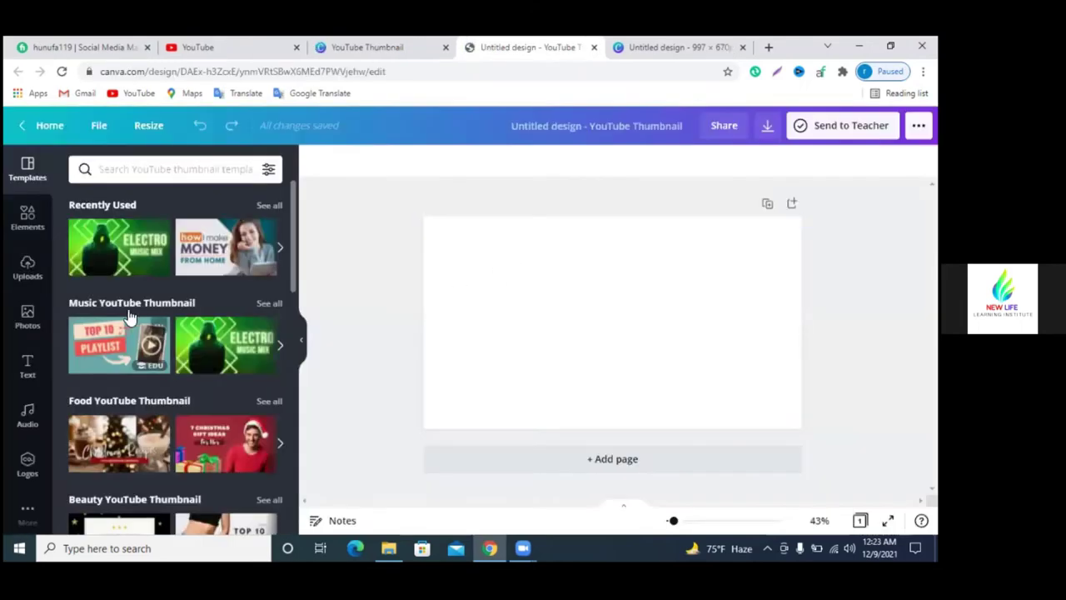
- Apply the 'how I make MONEY FROM HOME' template and move the woman's photo upward
{"action": "left_click", "coordinate": [208, 254]}
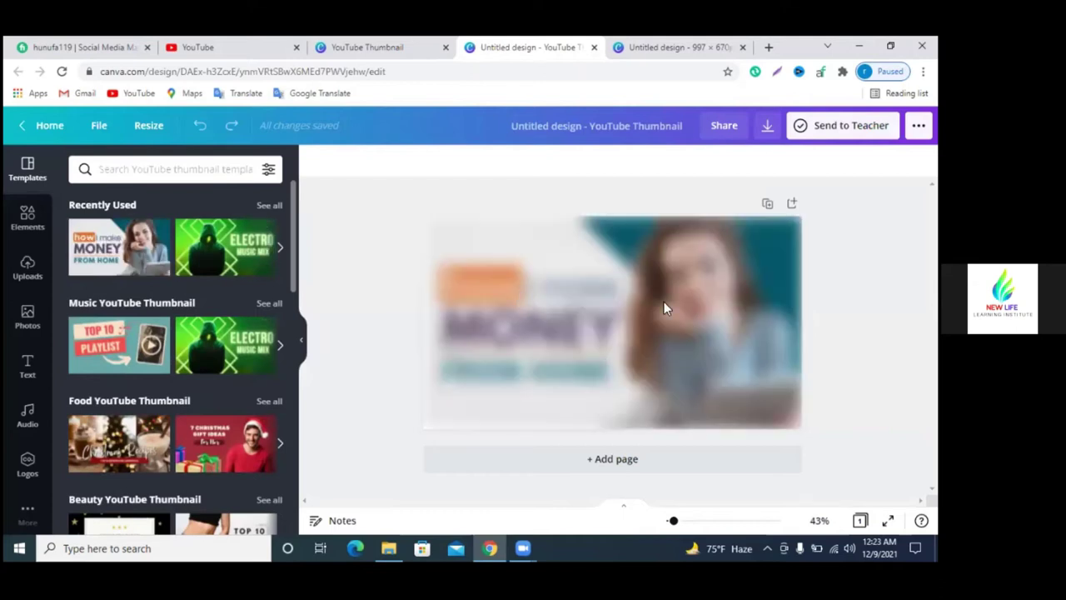
{"action": "left_click", "coordinate": [627, 291]}
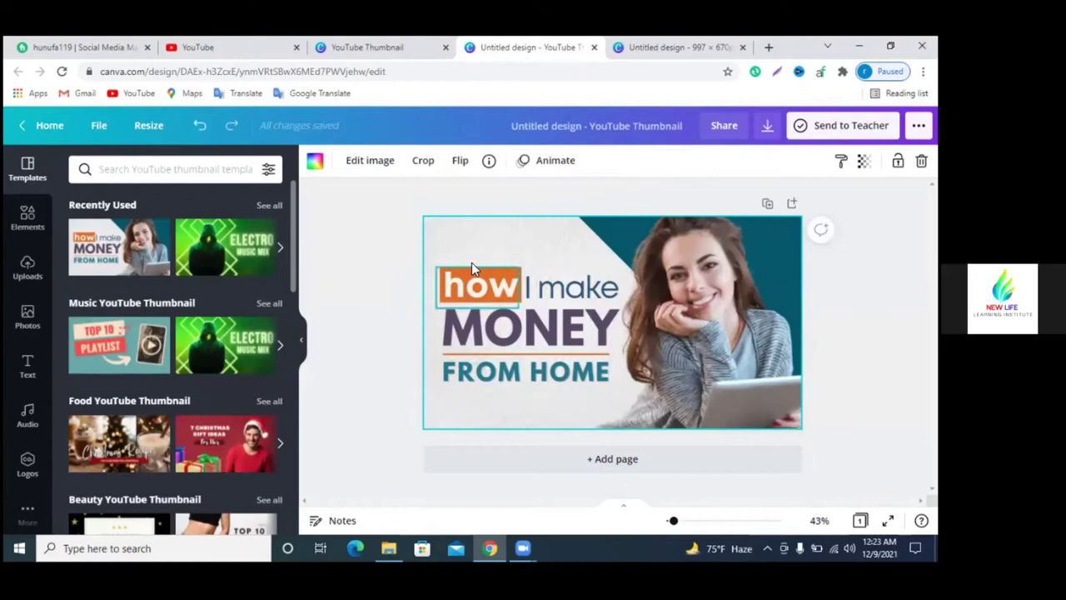
{"action": "left_click_drag", "start_coordinate": [700, 461], "coordinate": [708, 329]}
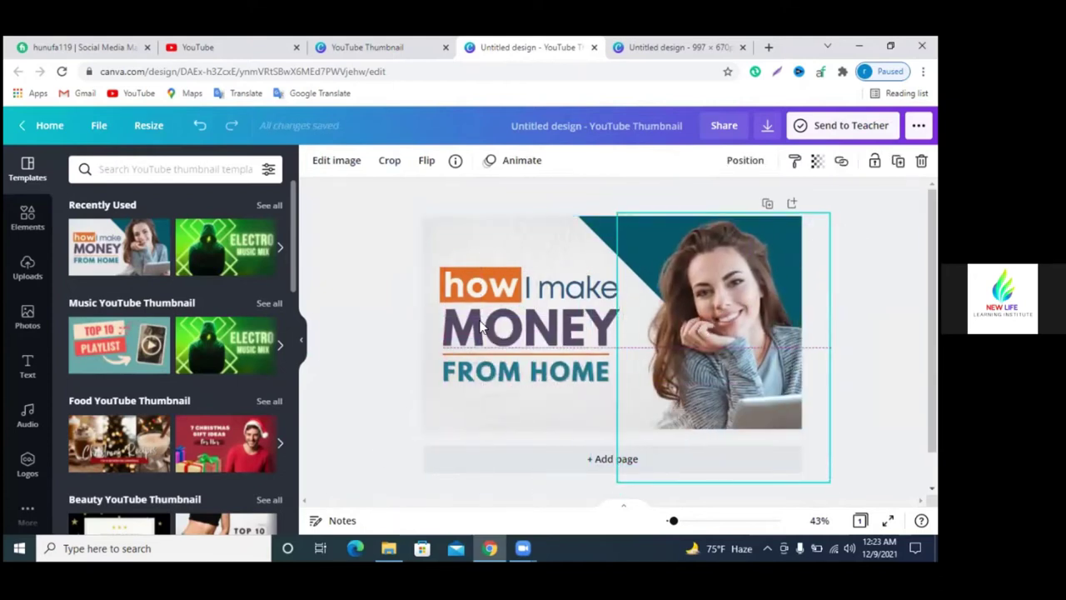
{"action": "scroll", "coordinate": [163, 370], "scroll_direction": "down", "scroll_amount": 3}
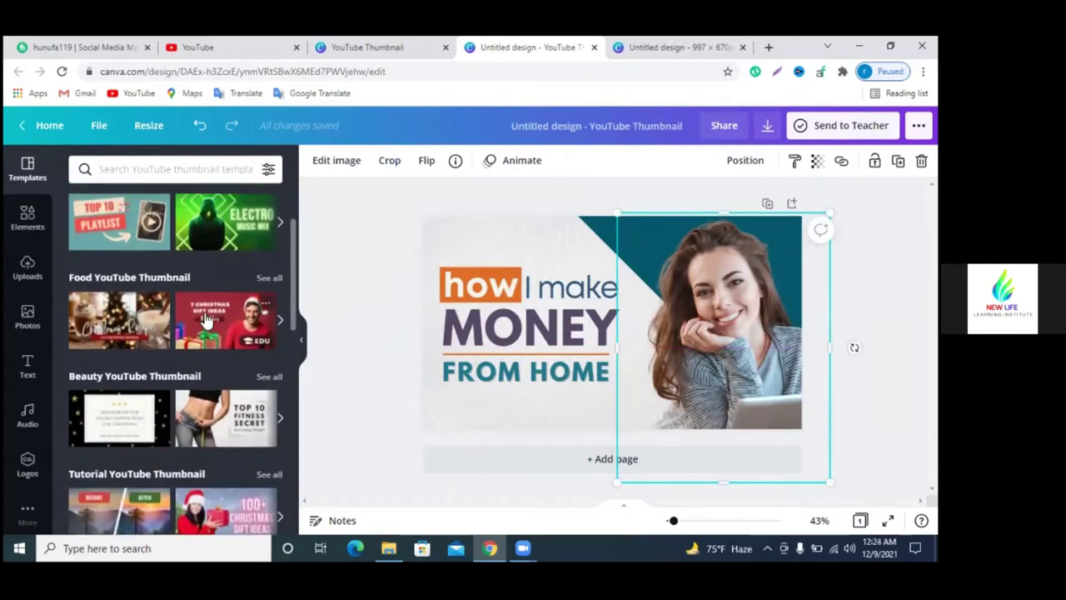
{"action": "scroll", "coordinate": [208, 291], "scroll_direction": "up", "scroll_amount": 3}
- Show all recently used templates and scroll through the grid
{"action": "left_click", "coordinate": [269, 205]}
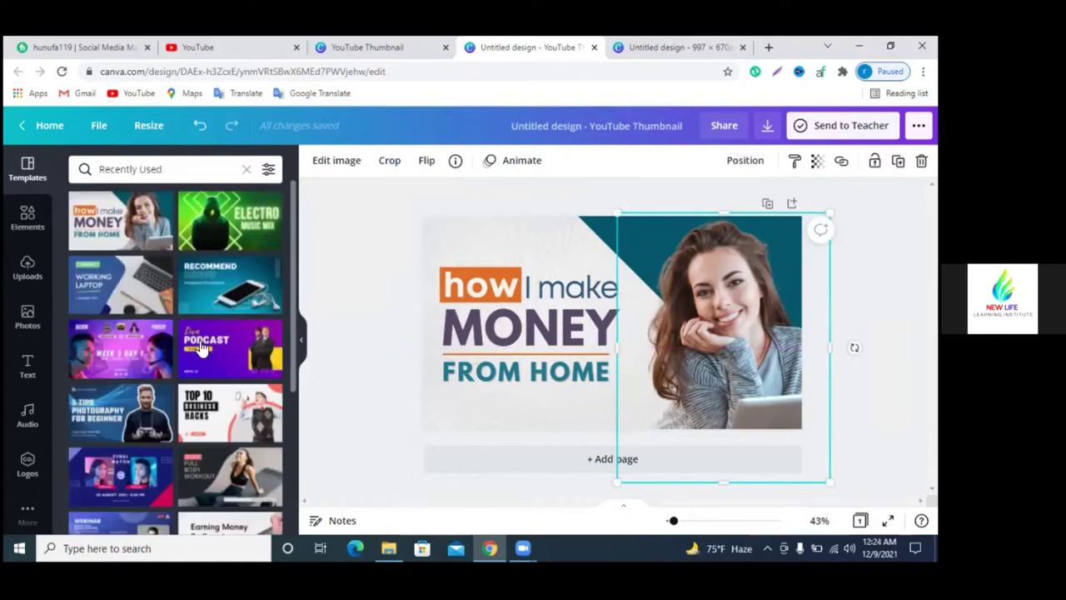
{"action": "scroll", "coordinate": [172, 329], "scroll_direction": "down", "scroll_amount": 3}
{"action": "scroll", "coordinate": [179, 333], "scroll_direction": "down", "scroll_amount": 3}
{"action": "scroll", "coordinate": [212, 350], "scroll_direction": "up", "scroll_amount": 3}
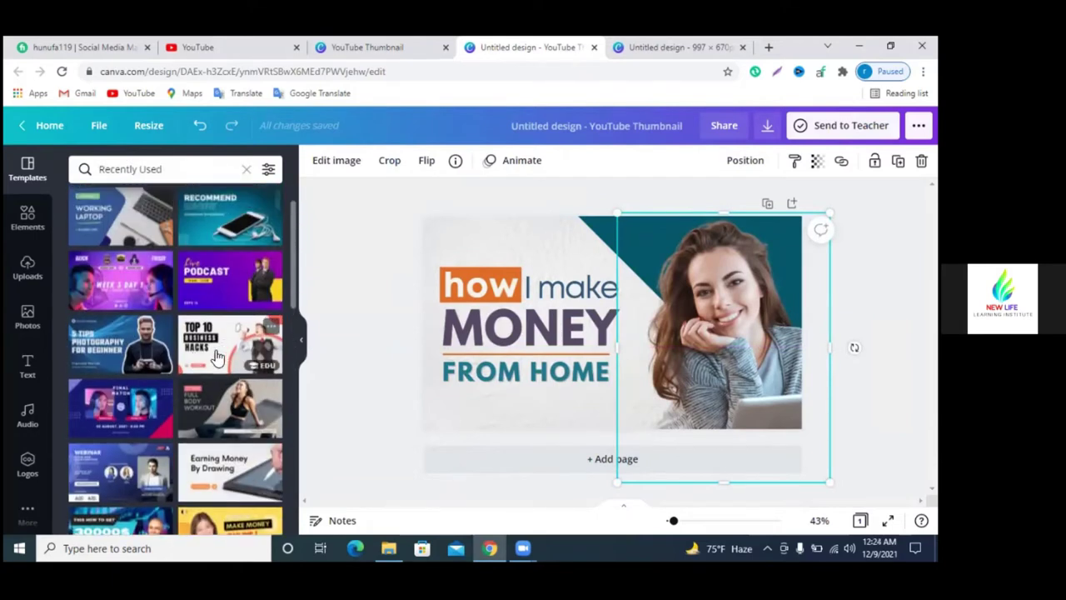
{"action": "scroll", "coordinate": [234, 345], "scroll_direction": "down", "scroll_amount": 3}
{"action": "scroll", "coordinate": [236, 346], "scroll_direction": "down", "scroll_amount": 3}
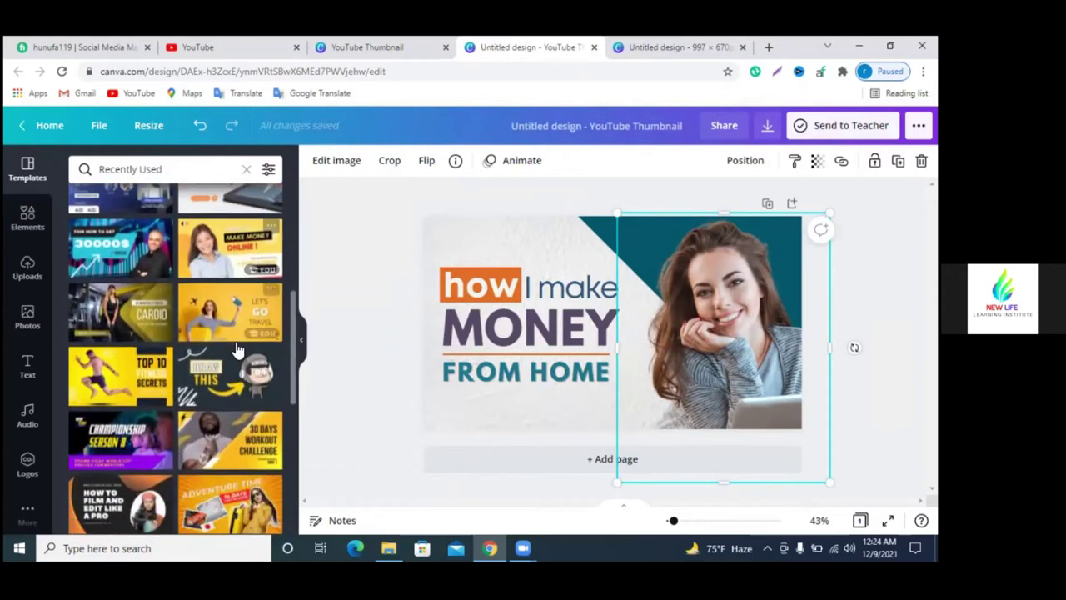
{"action": "scroll", "coordinate": [236, 354], "scroll_direction": "down", "scroll_amount": 1}
{"action": "scroll", "coordinate": [225, 362], "scroll_direction": "down", "scroll_amount": 1}
{"action": "scroll", "coordinate": [212, 370], "scroll_direction": "down", "scroll_amount": 1}
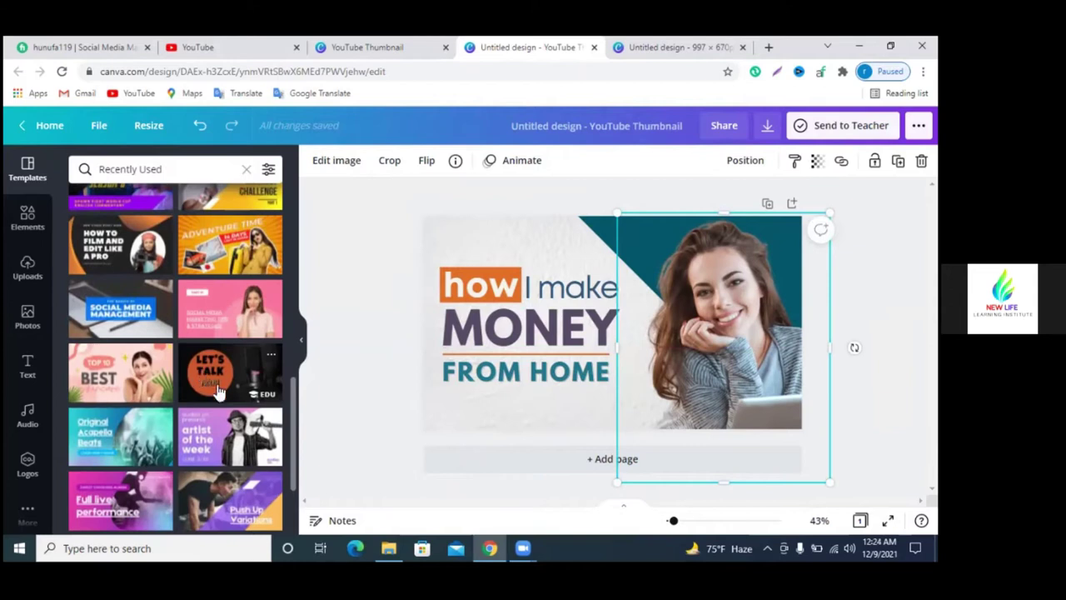
{"action": "scroll", "coordinate": [218, 394], "scroll_direction": "down", "scroll_amount": 1}
{"action": "scroll", "coordinate": [222, 396], "scroll_direction": "down", "scroll_amount": 1}
{"action": "scroll", "coordinate": [225, 400], "scroll_direction": "down", "scroll_amount": 2}
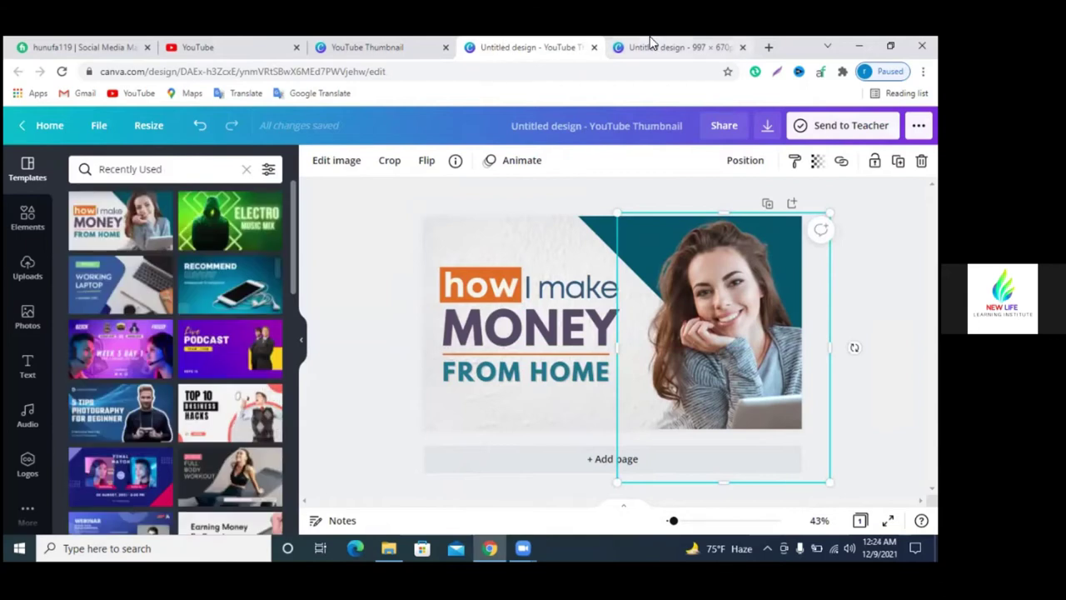
- Return to the 997 × 670 design and browse Elements and Uploads
{"action": "left_click", "coordinate": [652, 45]}
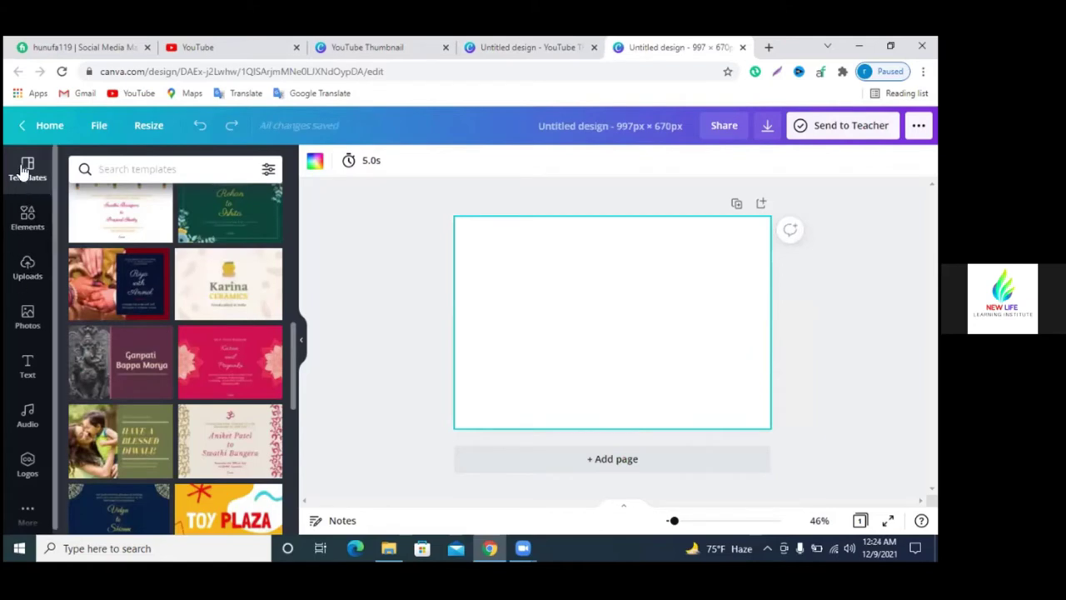
{"action": "left_click", "coordinate": [28, 219]}
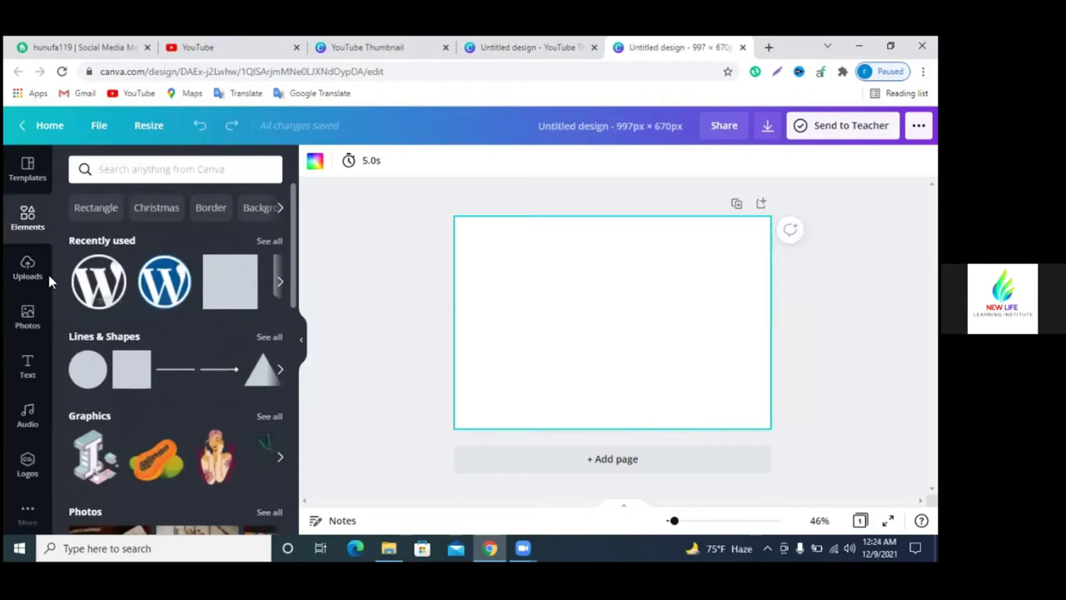
{"action": "mouse_move", "coordinate": [164, 282]}
{"action": "scroll", "coordinate": [183, 312], "scroll_direction": "down", "scroll_amount": 3}
{"action": "scroll", "coordinate": [181, 312], "scroll_direction": "down", "scroll_amount": 3}
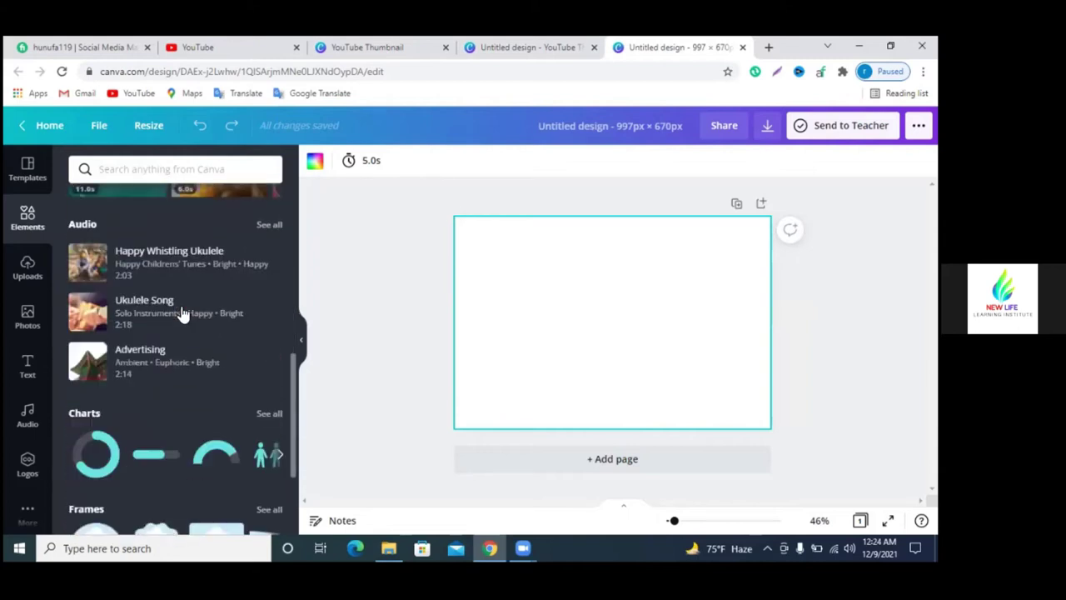
{"action": "scroll", "coordinate": [175, 342], "scroll_direction": "down", "scroll_amount": 2}
{"action": "scroll", "coordinate": [184, 346], "scroll_direction": "down", "scroll_amount": 1}
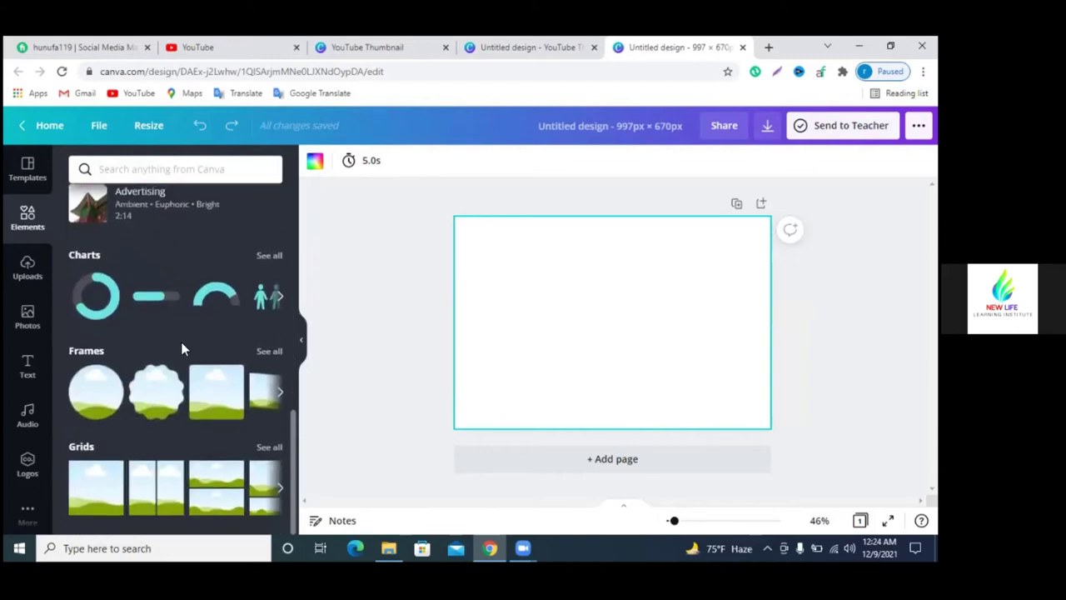
{"action": "left_click", "coordinate": [28, 268]}
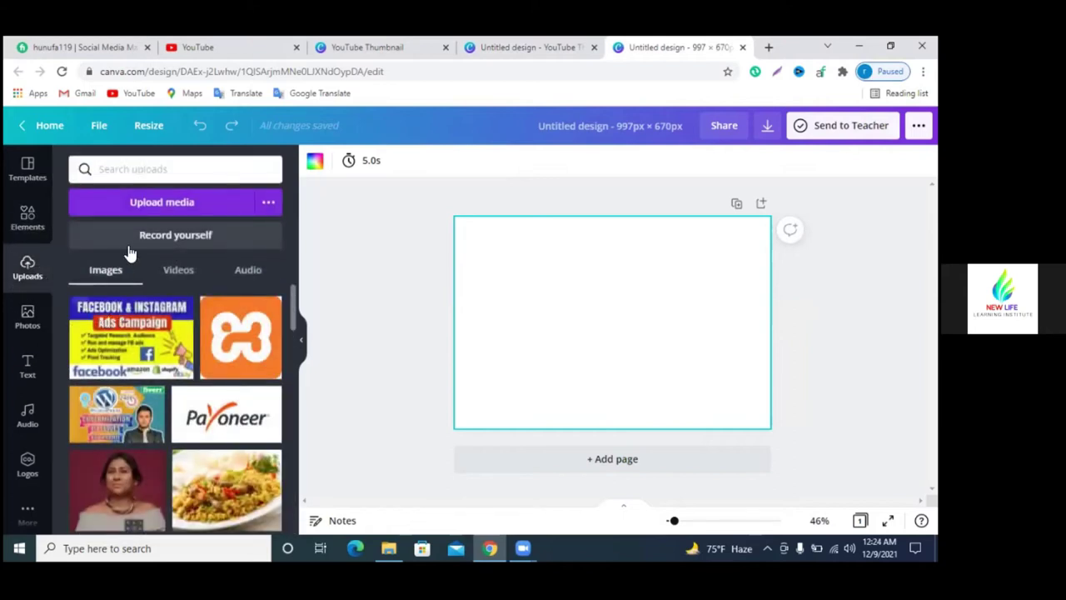
{"action": "scroll", "coordinate": [150, 329], "scroll_direction": "down", "scroll_amount": 2}
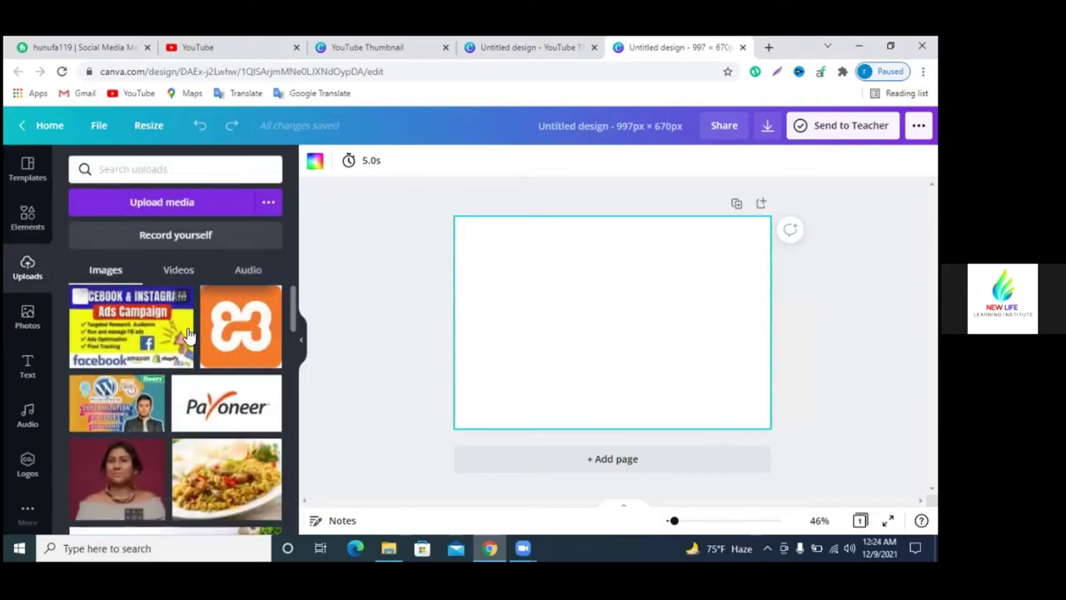
- Browse the Text panel's heading, subheading and font-combination styles
{"action": "left_click", "coordinate": [30, 371]}
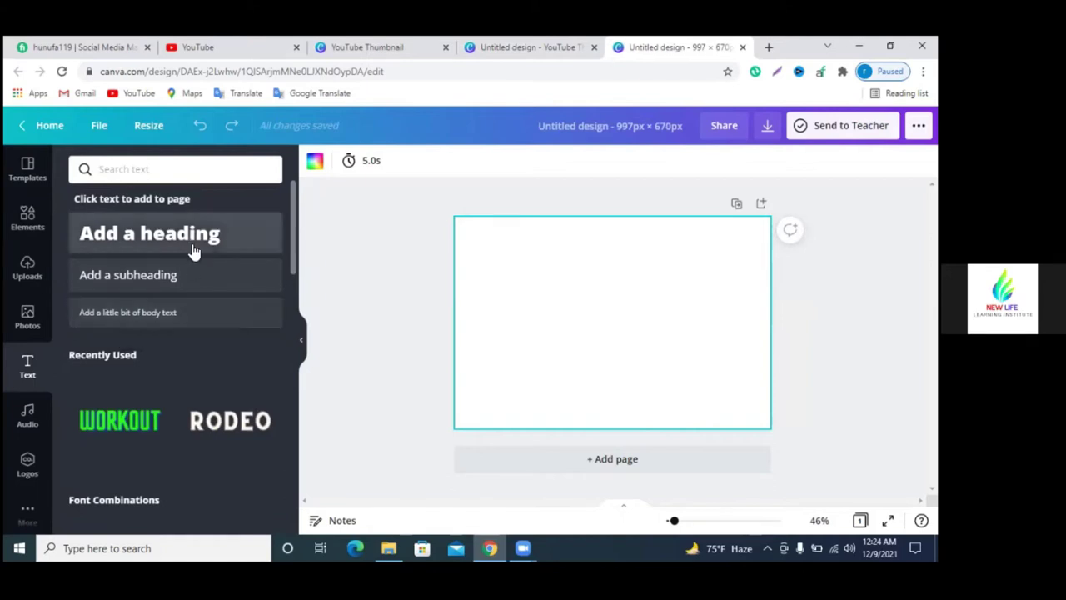
{"action": "scroll", "coordinate": [200, 445], "scroll_direction": "down", "scroll_amount": 2}
{"action": "scroll", "coordinate": [183, 419], "scroll_direction": "down", "scroll_amount": 3}
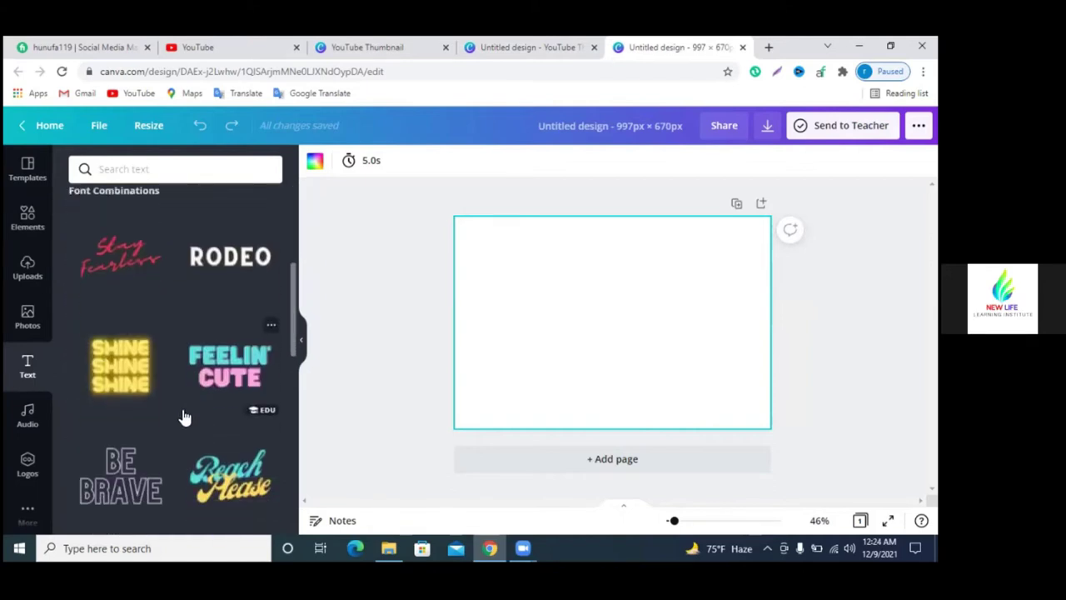
{"action": "scroll", "coordinate": [184, 409], "scroll_direction": "down", "scroll_amount": 5}
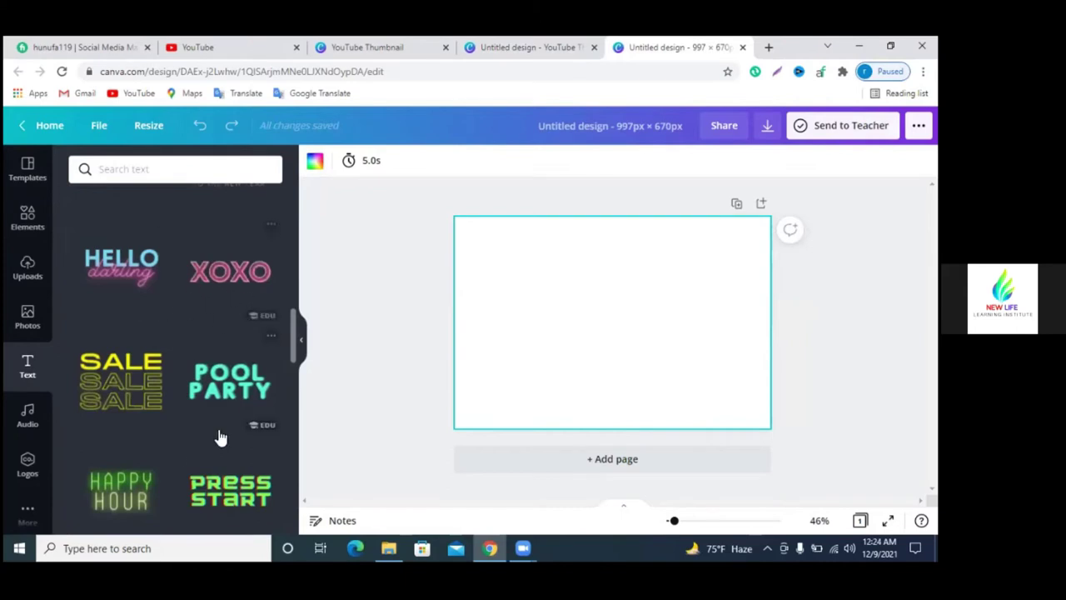
{"action": "scroll", "coordinate": [192, 436], "scroll_direction": "down", "scroll_amount": 2}
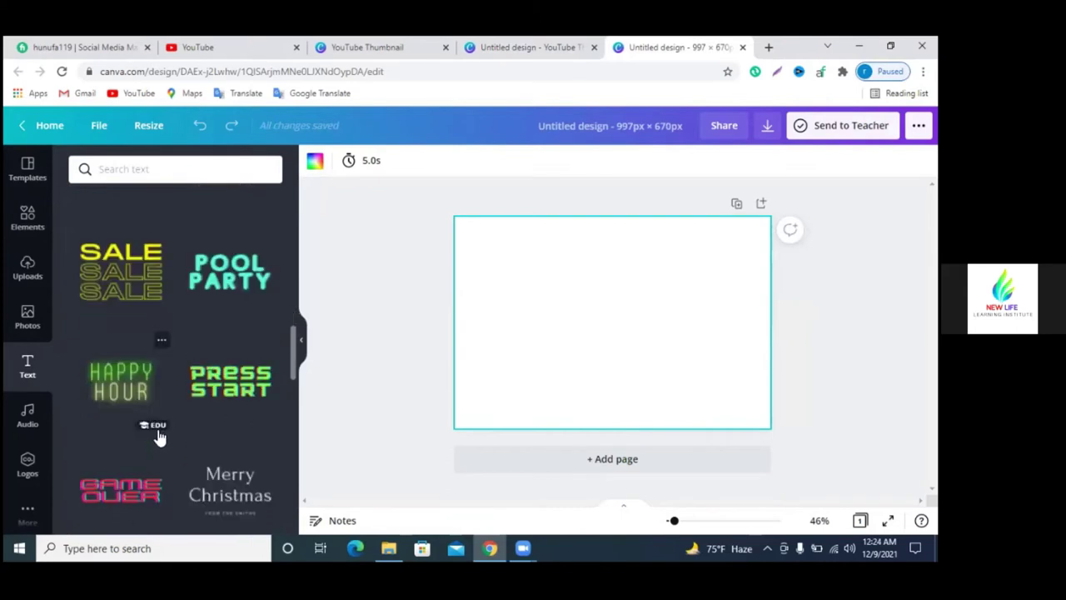
- Search the audio library for 'happy' and browse the matching tracks
{"action": "left_click", "coordinate": [27, 421]}
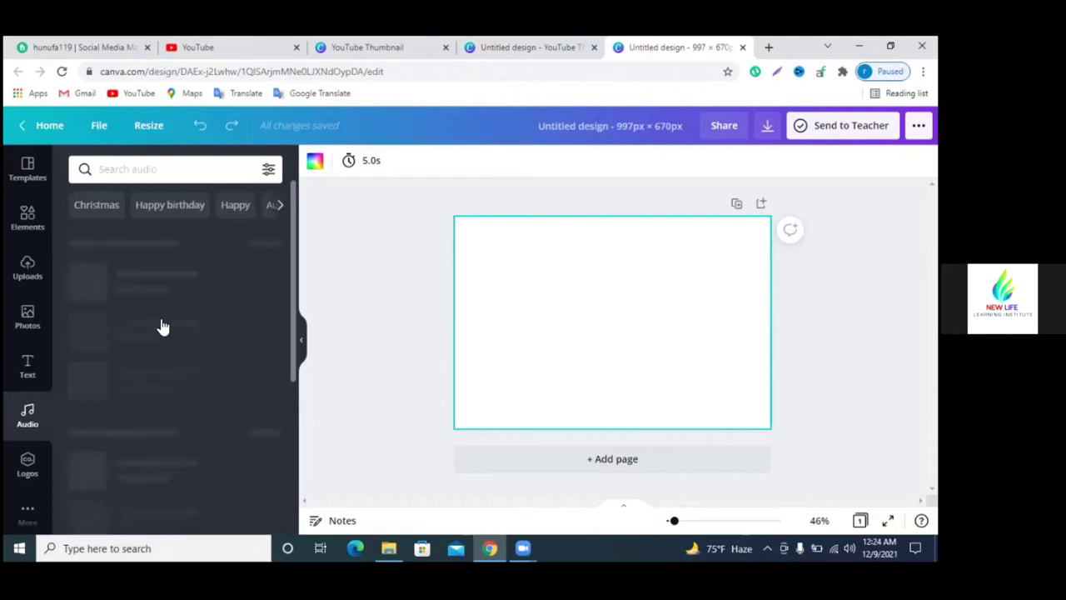
{"action": "left_click", "coordinate": [153, 170]}
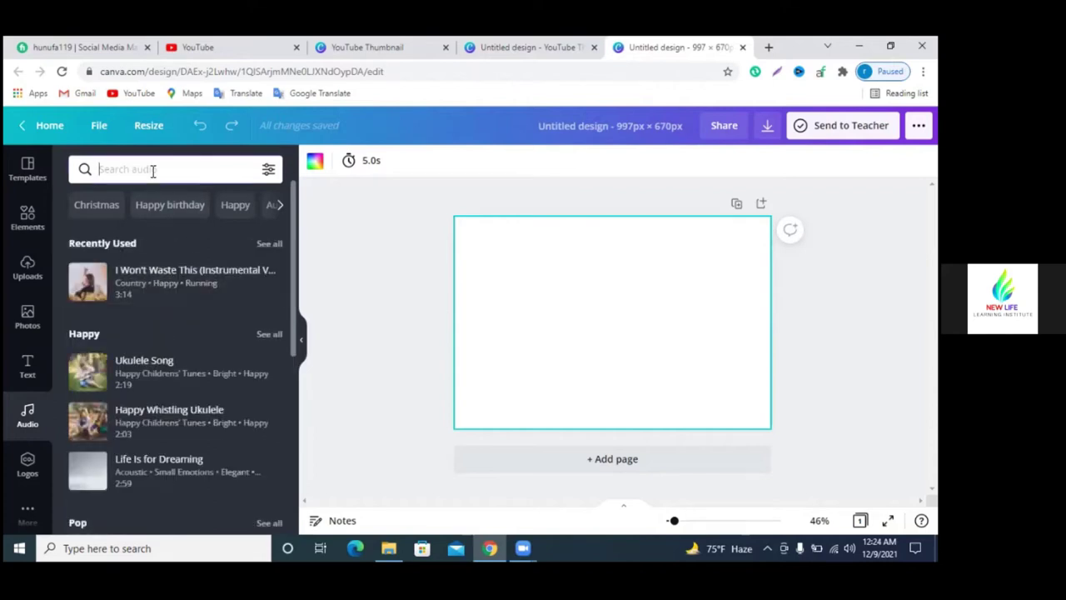
{"action": "type", "text": "happ"}
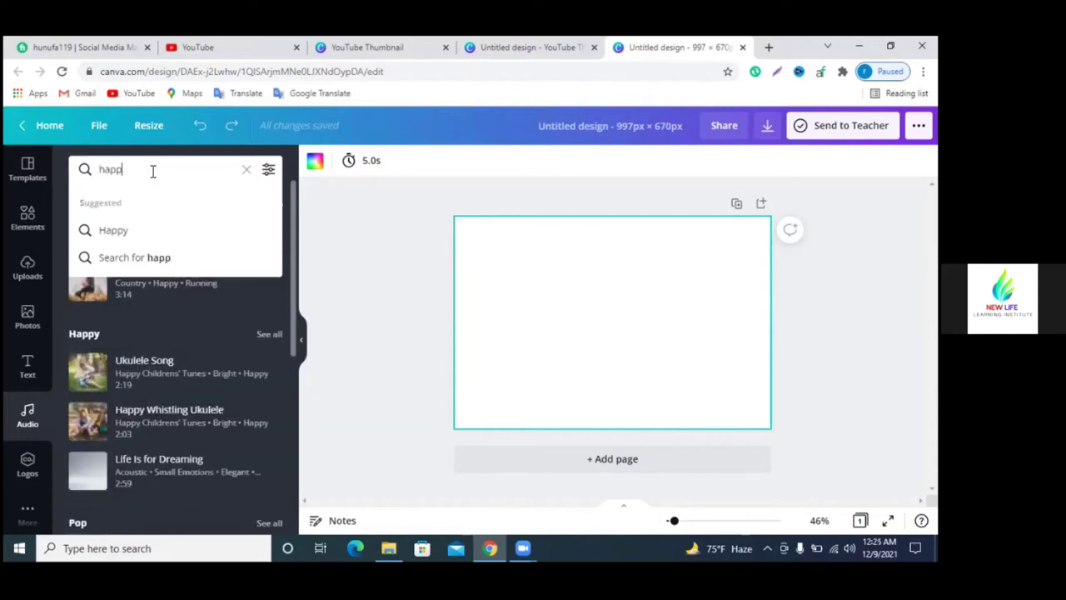
{"action": "left_click", "coordinate": [205, 265]}
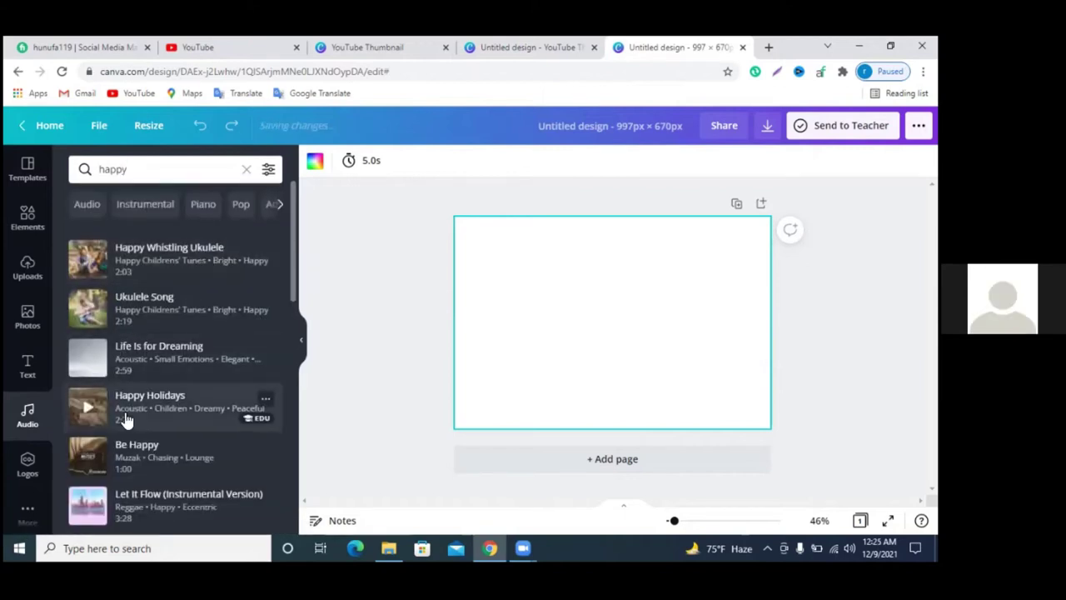
{"action": "scroll", "coordinate": [95, 417], "scroll_direction": "down", "scroll_amount": 5}
{"action": "scroll", "coordinate": [275, 383], "scroll_direction": "down", "scroll_amount": 2}
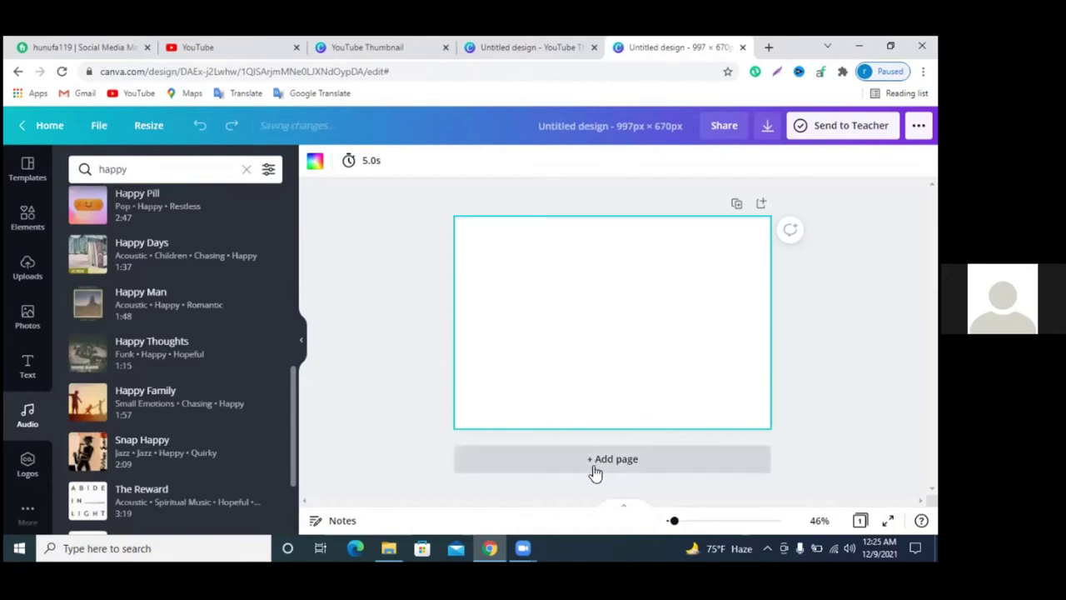
- Add a second blank page, then delete it to leave one page
{"action": "left_click", "coordinate": [737, 205]}
{"action": "scroll", "coordinate": [635, 410], "scroll_direction": "up", "scroll_amount": 2}
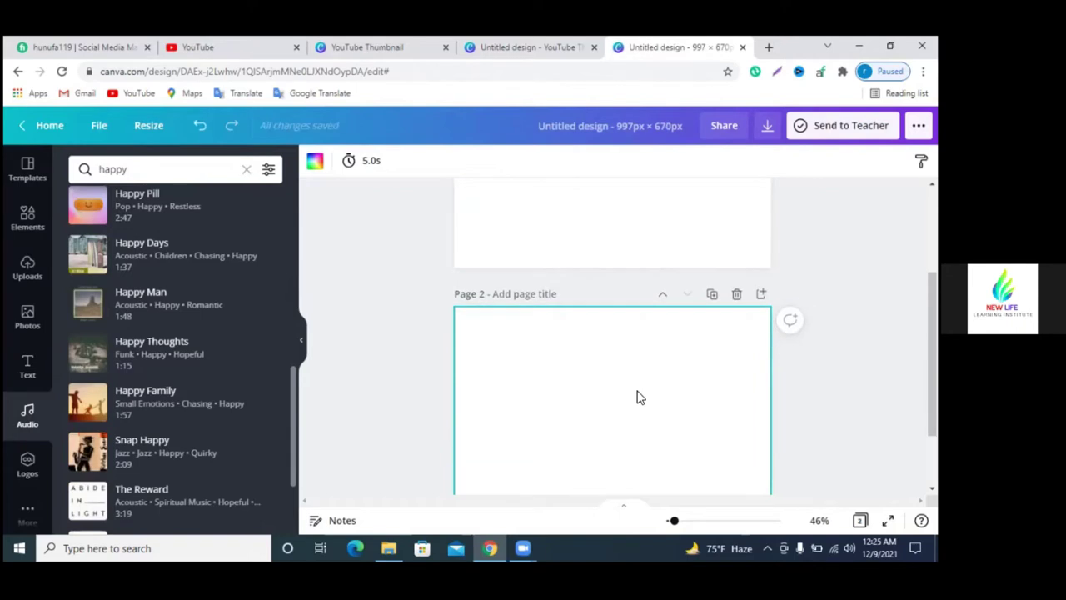
{"action": "scroll", "coordinate": [636, 398], "scroll_direction": "up", "scroll_amount": 2}
{"action": "scroll", "coordinate": [656, 298], "scroll_direction": "down", "scroll_amount": 2}
{"action": "left_click", "coordinate": [737, 293]}
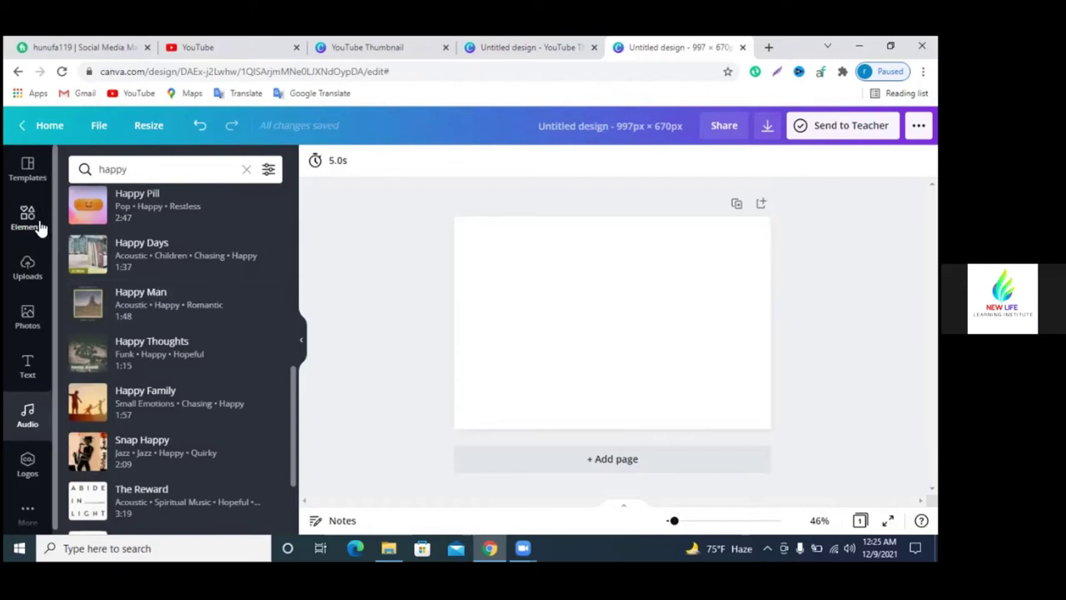
- Add the Facebook & Instagram ads image to the page, moving and enlarging it
{"action": "left_click", "coordinate": [25, 268]}
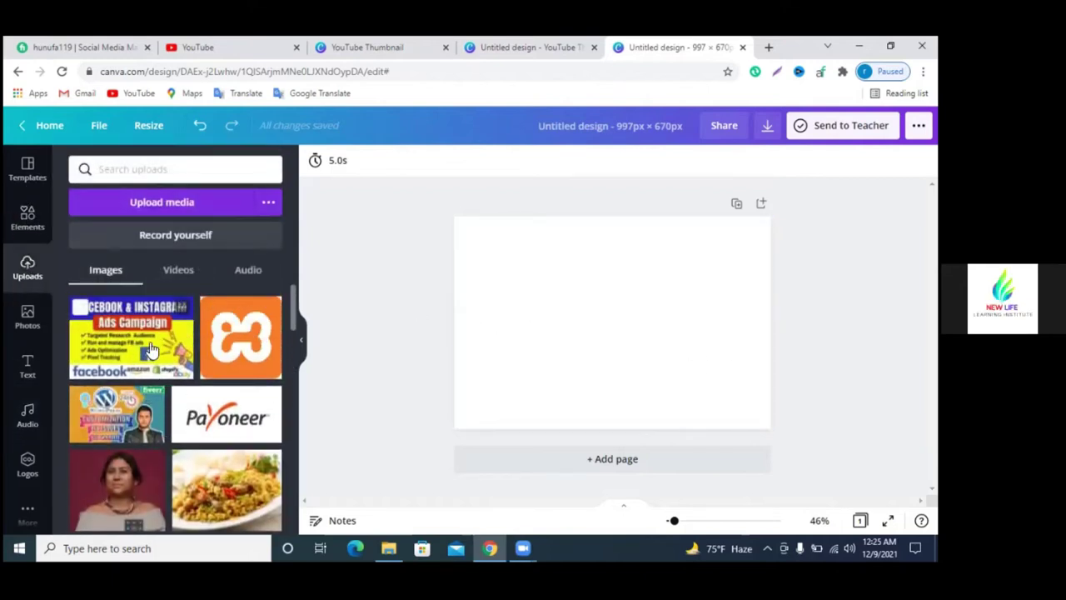
{"action": "left_click", "coordinate": [136, 338]}
{"action": "left_click_drag", "start_coordinate": [663, 337], "coordinate": [614, 321]}
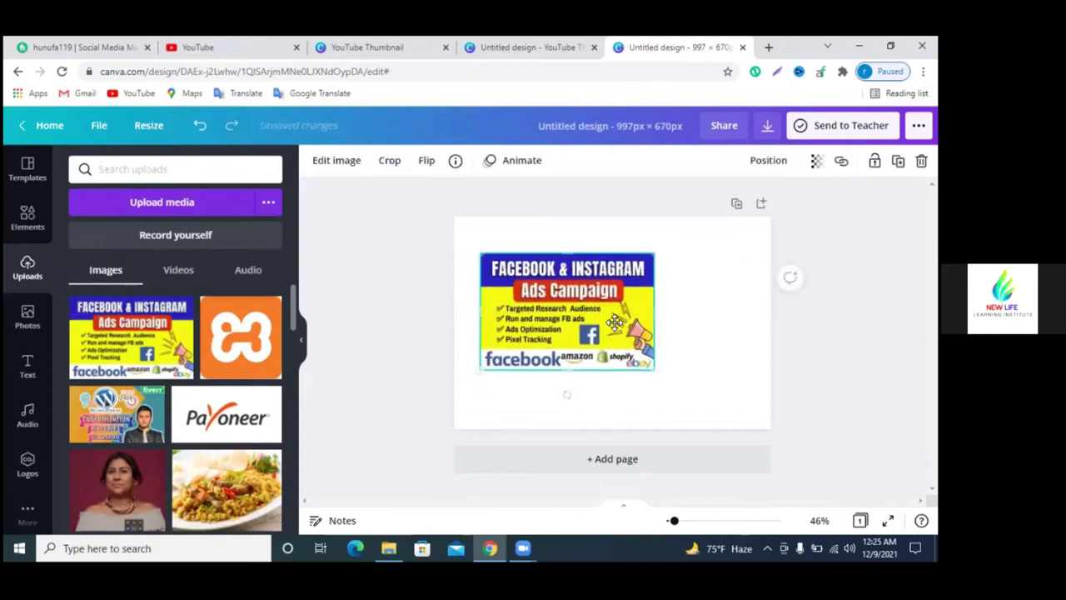
{"action": "left_click_drag", "start_coordinate": [650, 363], "coordinate": [676, 381]}
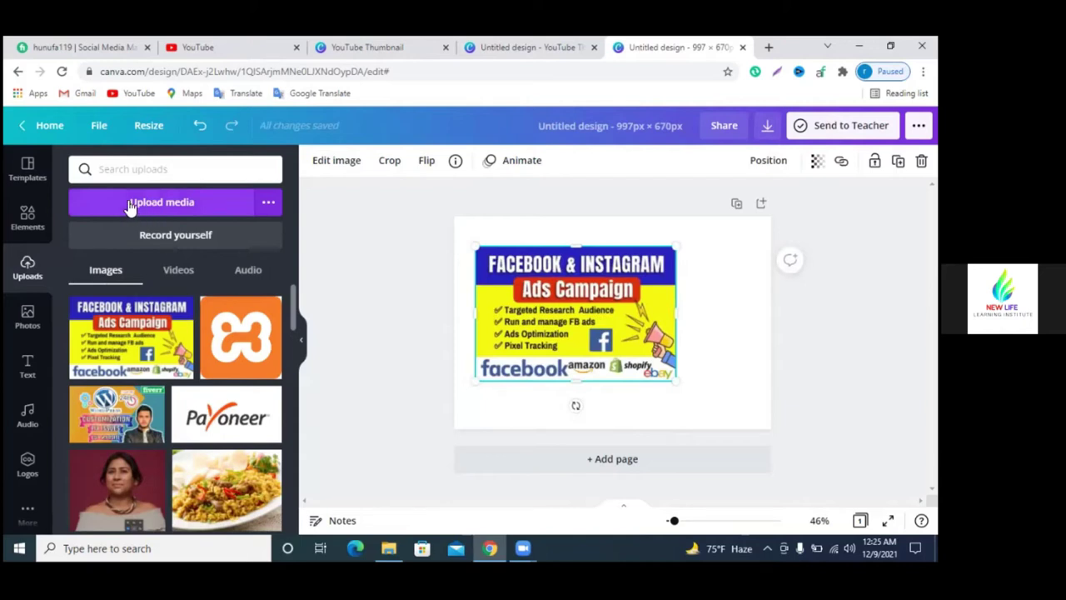
- Upload both downloaded images from Downloads, then delete the ads image from the page
{"action": "left_click", "coordinate": [158, 206]}
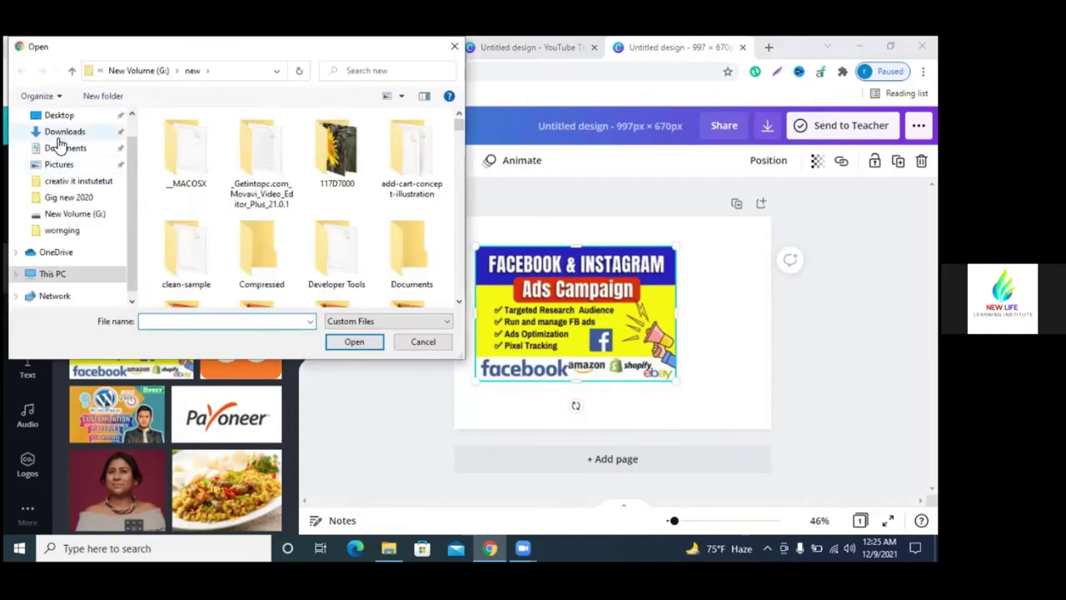
{"action": "left_click", "coordinate": [63, 134]}
{"action": "left_click_drag", "start_coordinate": [302, 176], "coordinate": [176, 168]}
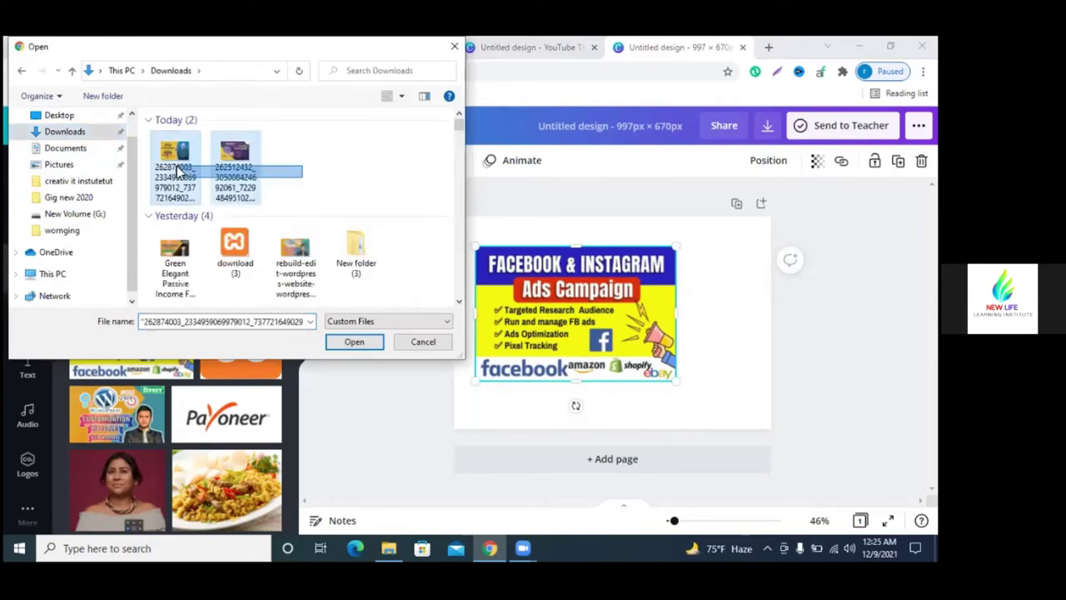
{"action": "left_click", "coordinate": [361, 345]}
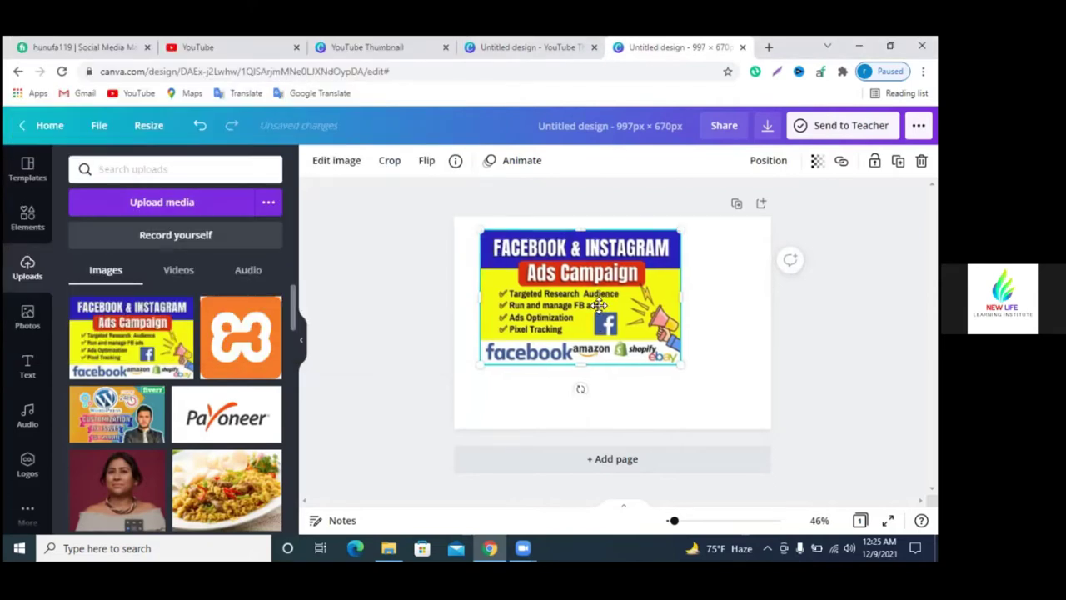
{"action": "key", "text": "Delete"}
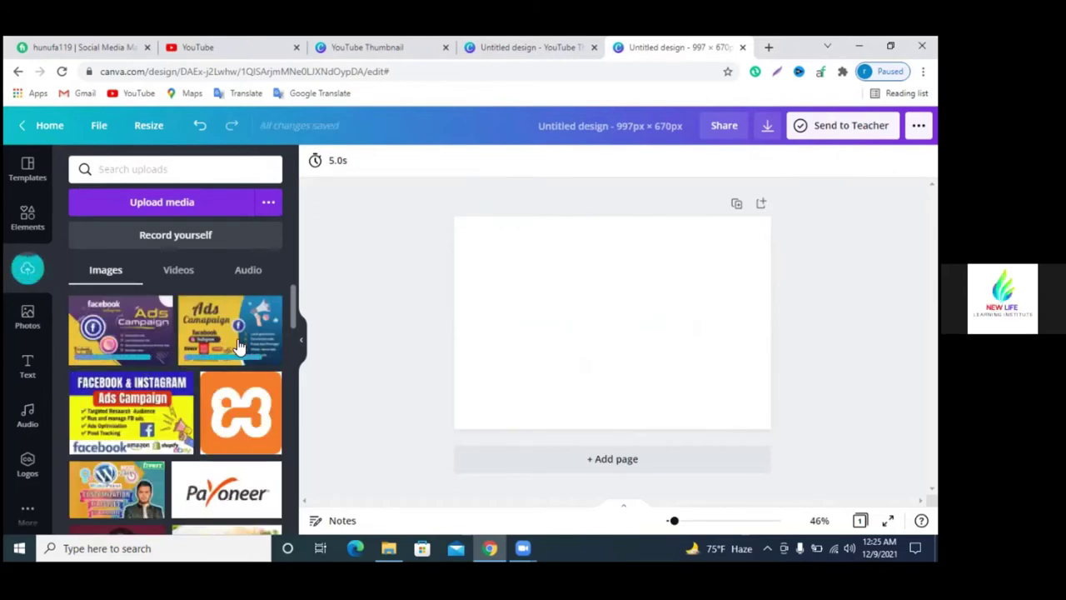
- Place, enlarge and reposition the yellow-and-blue Ads Campaign image, then re-add it centred and remove it
{"action": "left_click_drag", "start_coordinate": [582, 330], "coordinate": [587, 329]}
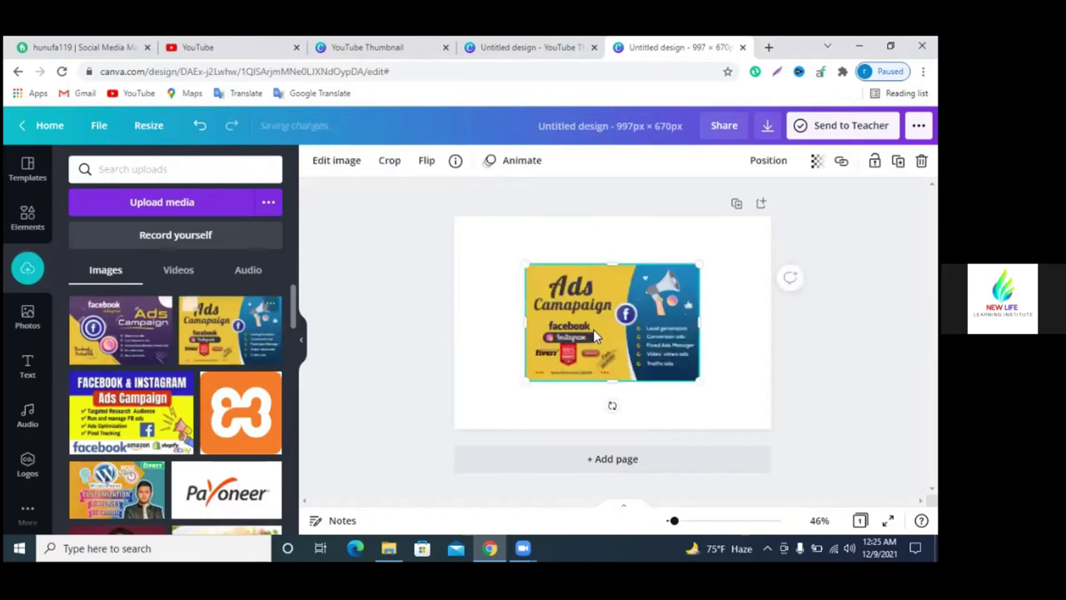
{"action": "left_click_drag", "start_coordinate": [483, 253], "coordinate": [461, 223]}
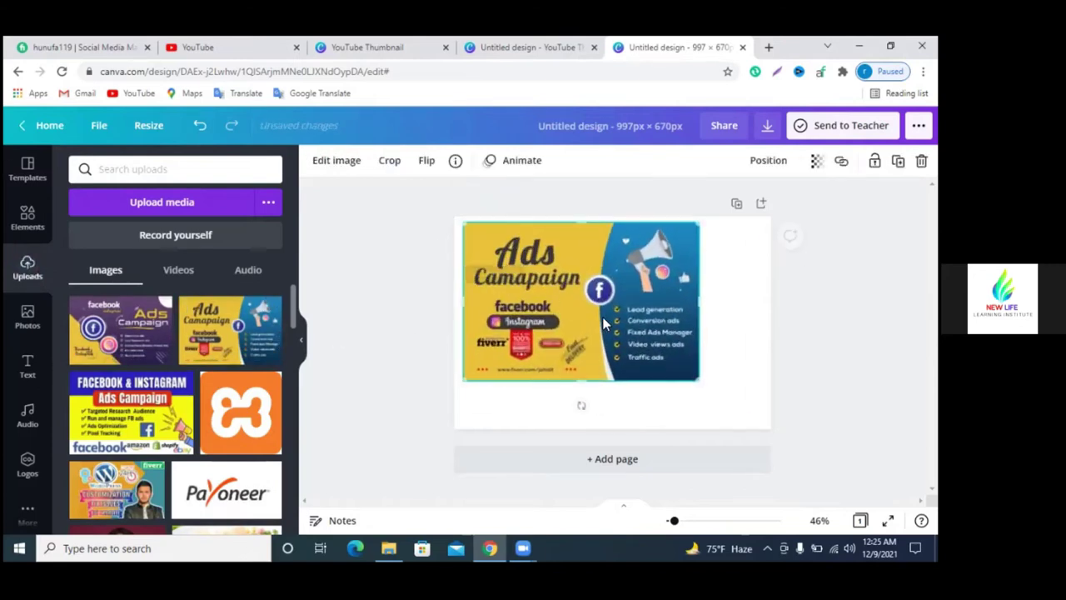
{"action": "left_click_drag", "start_coordinate": [670, 362], "coordinate": [746, 415]}
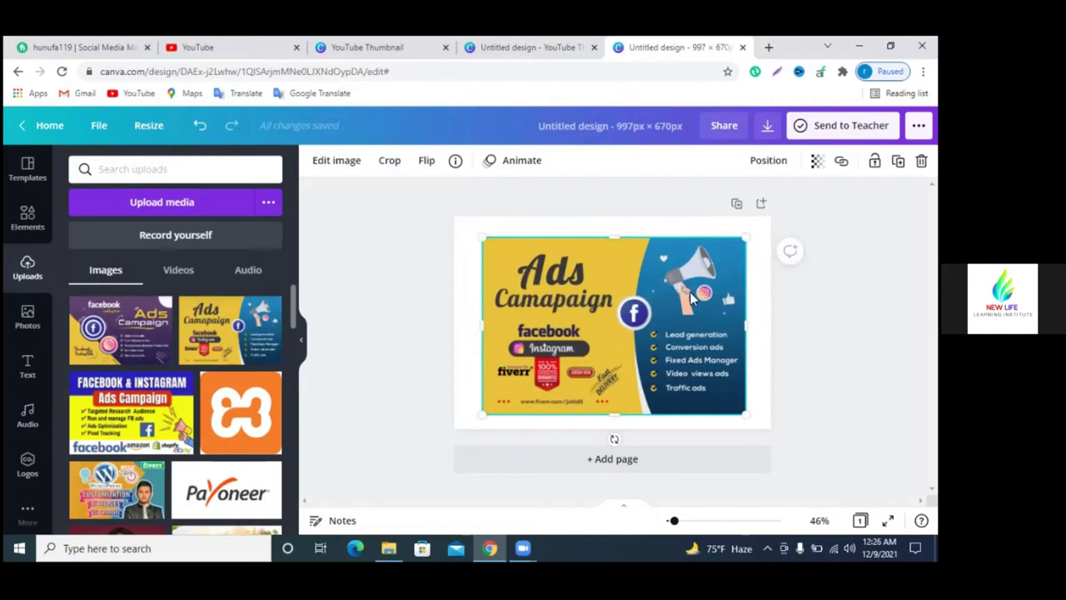
{"action": "mouse_move", "coordinate": [679, 319]}
{"action": "left_mouse_down"}
{"action": "mouse_move", "coordinate": [679, 337]}
{"action": "mouse_move", "coordinate": [632, 348]}
{"action": "mouse_move", "coordinate": [646, 317]}
{"action": "left_mouse_up"}
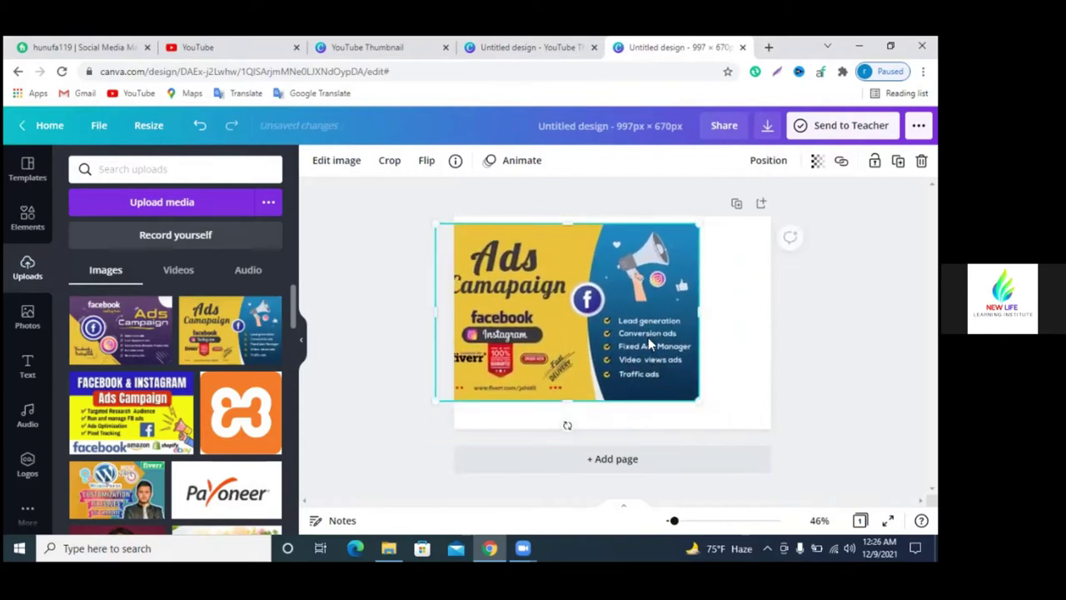
{"action": "left_click_drag", "start_coordinate": [564, 326], "coordinate": [617, 364]}
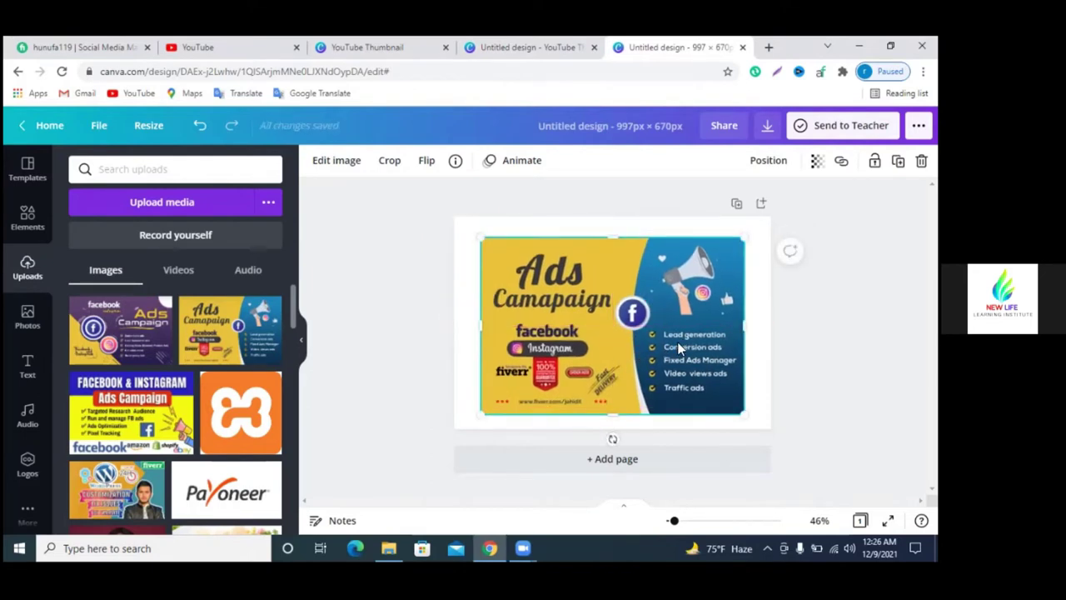
{"action": "left_click_drag", "start_coordinate": [673, 343], "coordinate": [97, 421]}
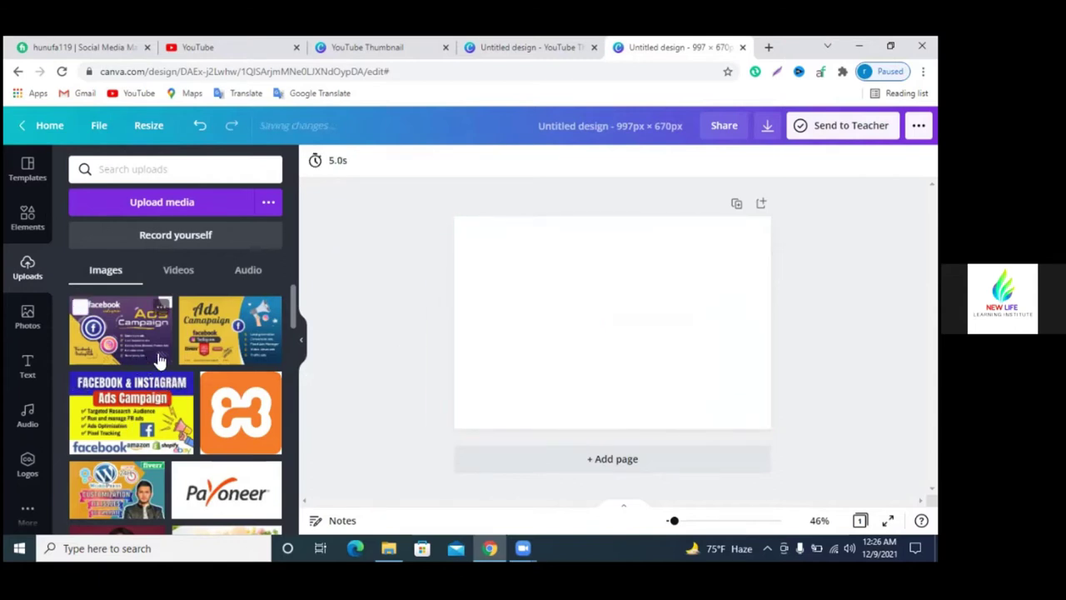
{"action": "left_click", "coordinate": [227, 350]}
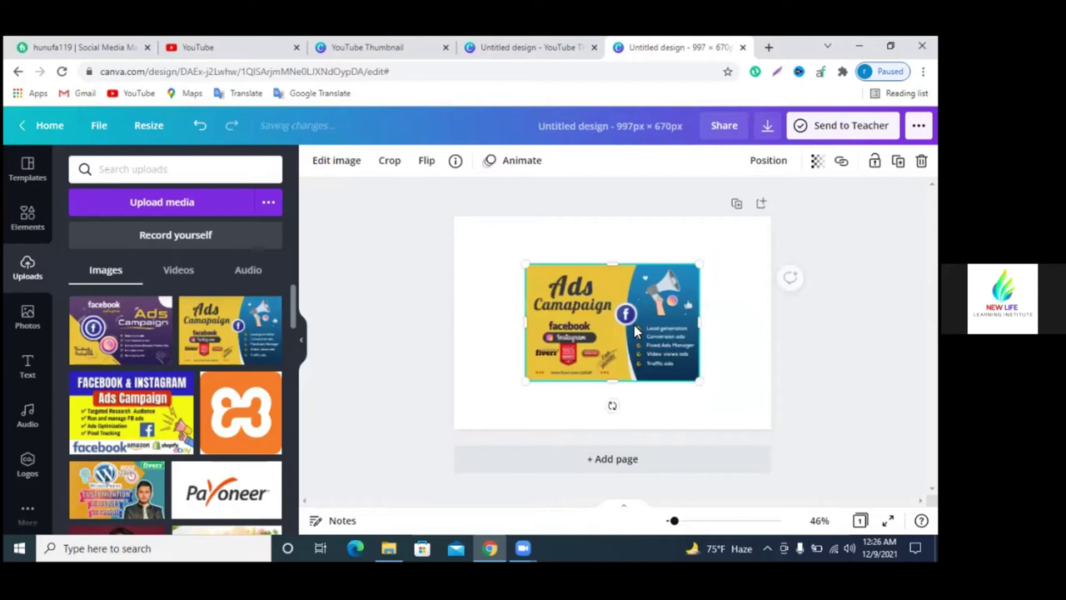
{"action": "left_click_drag", "start_coordinate": [627, 331], "coordinate": [341, 330]}
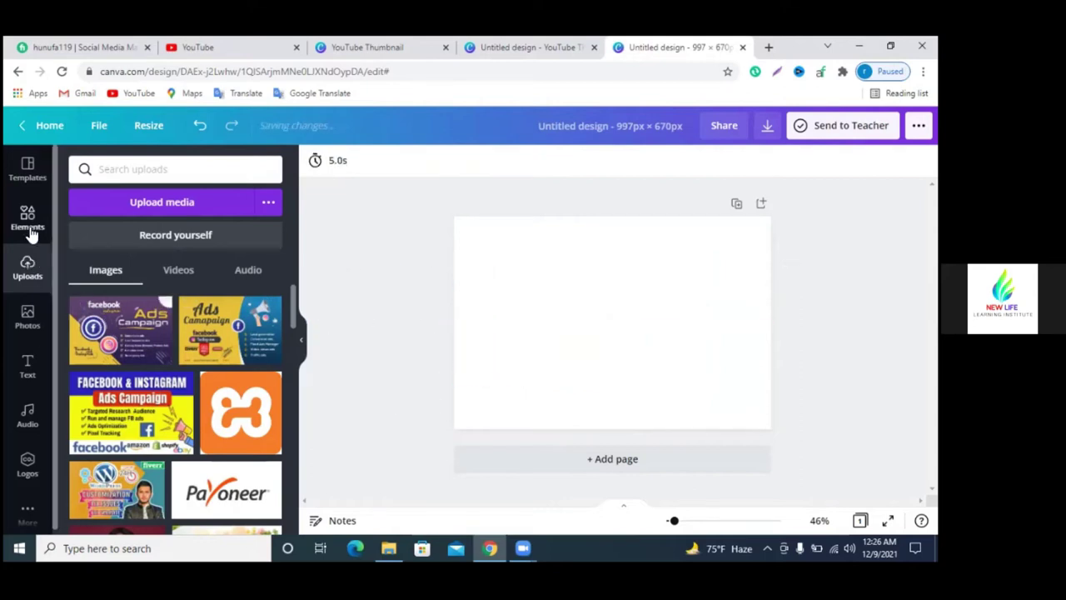
- Show all recently used elements and add the pink-to-blue gradient square to the page
{"action": "left_click", "coordinate": [30, 232]}
{"action": "scroll", "coordinate": [229, 400], "scroll_direction": "up", "scroll_amount": 5}
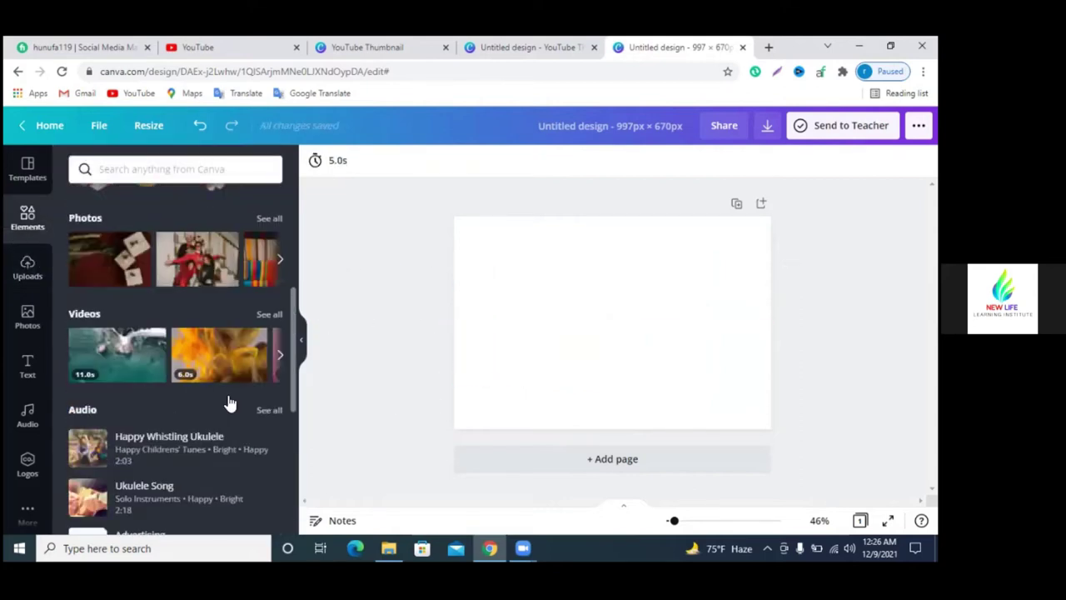
{"action": "scroll", "coordinate": [233, 392], "scroll_direction": "up", "scroll_amount": 5}
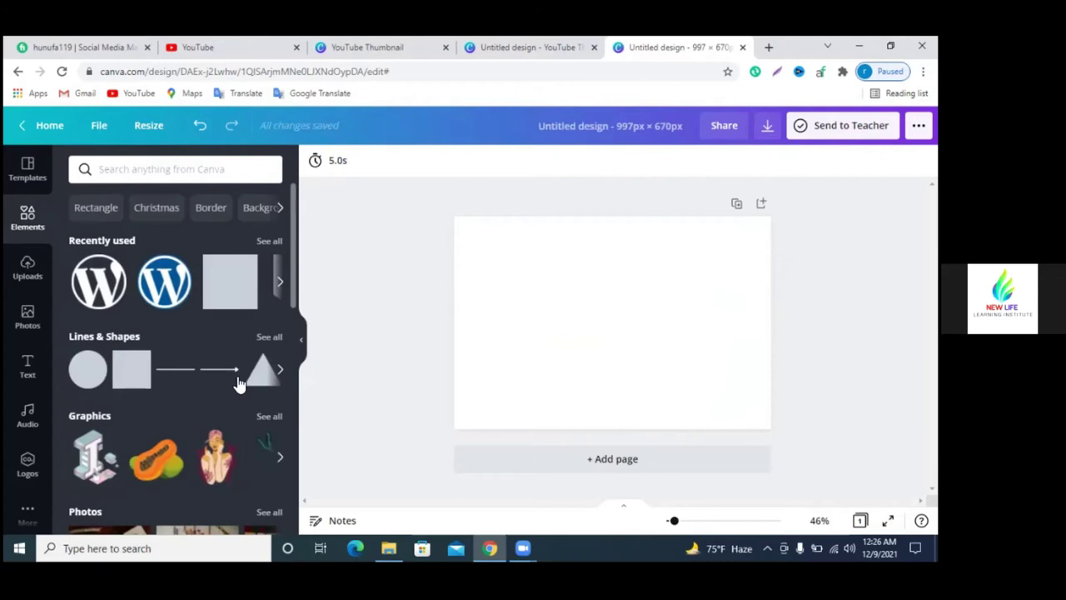
{"action": "left_click", "coordinate": [270, 242]}
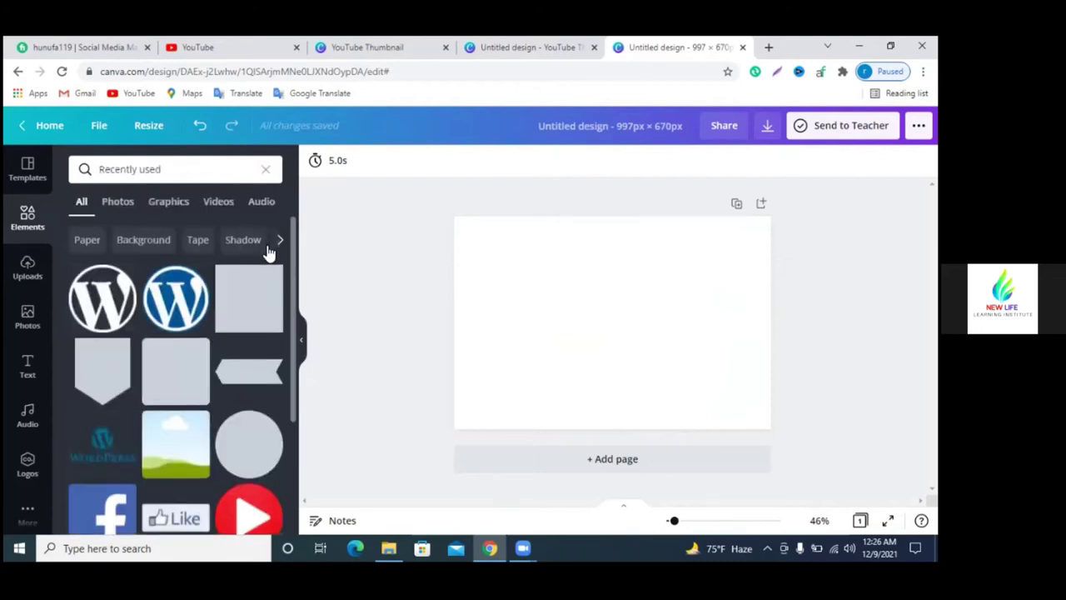
{"action": "scroll", "coordinate": [261, 257], "scroll_direction": "down", "scroll_amount": 2}
{"action": "scroll", "coordinate": [242, 300], "scroll_direction": "down", "scroll_amount": 3}
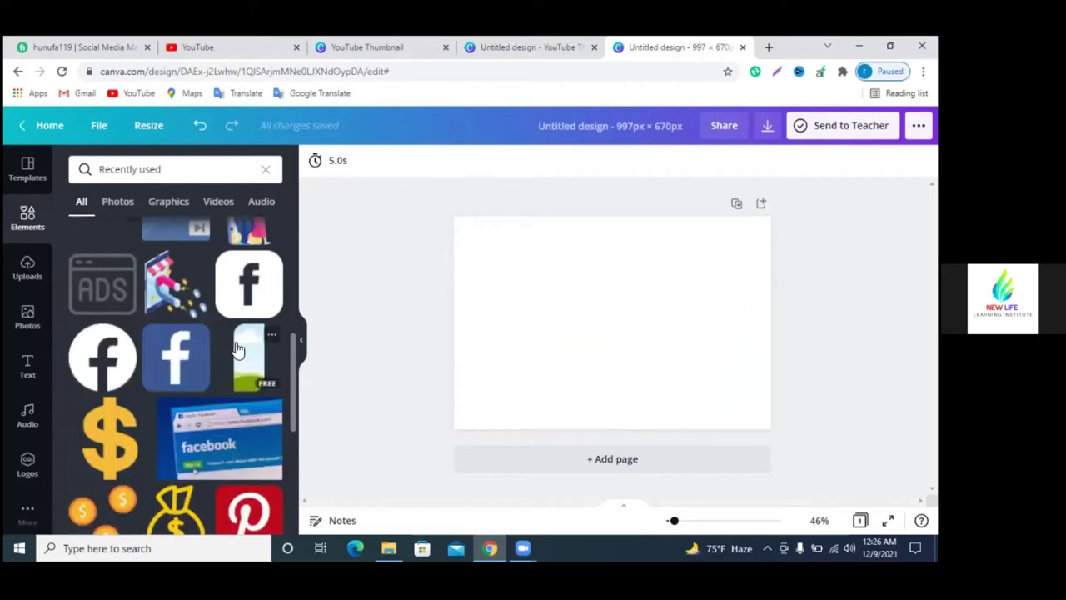
{"action": "scroll", "coordinate": [237, 350], "scroll_direction": "down", "scroll_amount": 3}
{"action": "scroll", "coordinate": [236, 348], "scroll_direction": "down", "scroll_amount": 3}
{"action": "scroll", "coordinate": [236, 347], "scroll_direction": "down", "scroll_amount": 3}
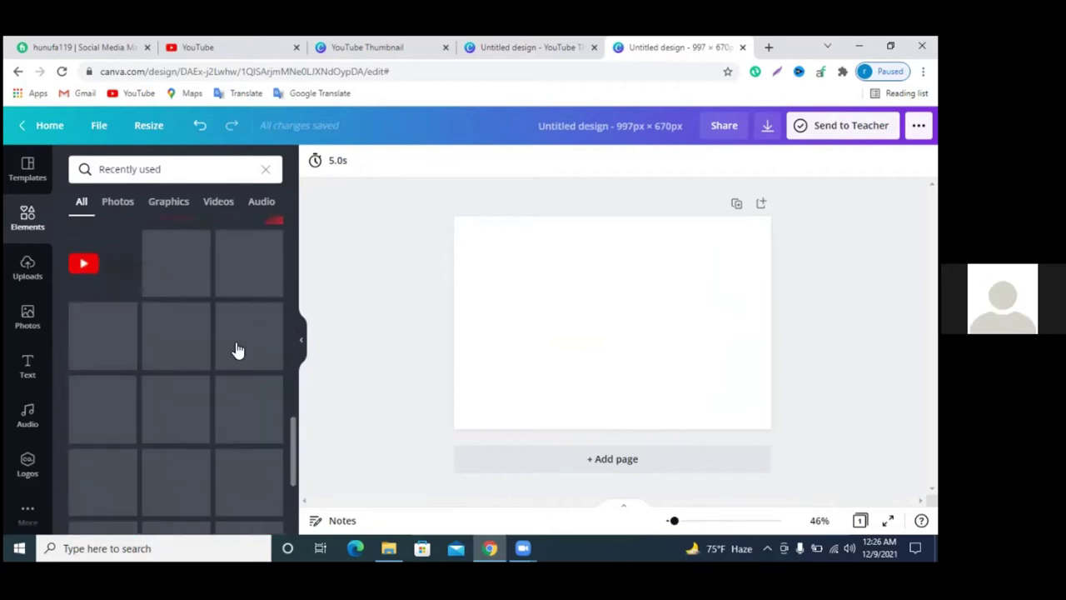
{"action": "scroll", "coordinate": [177, 354], "scroll_direction": "down", "scroll_amount": 2}
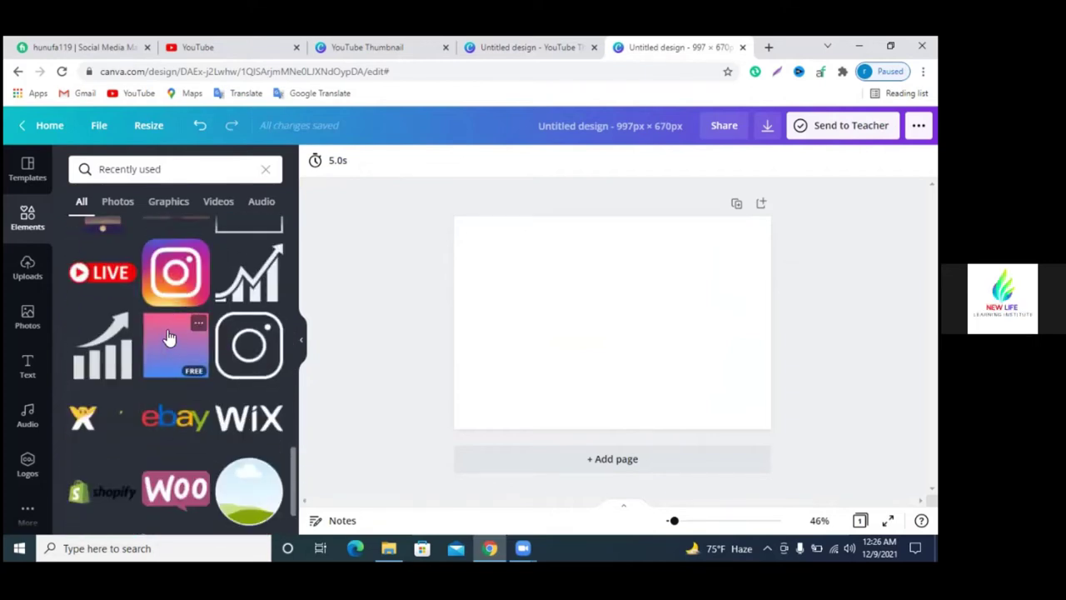
{"action": "left_click", "coordinate": [170, 337]}
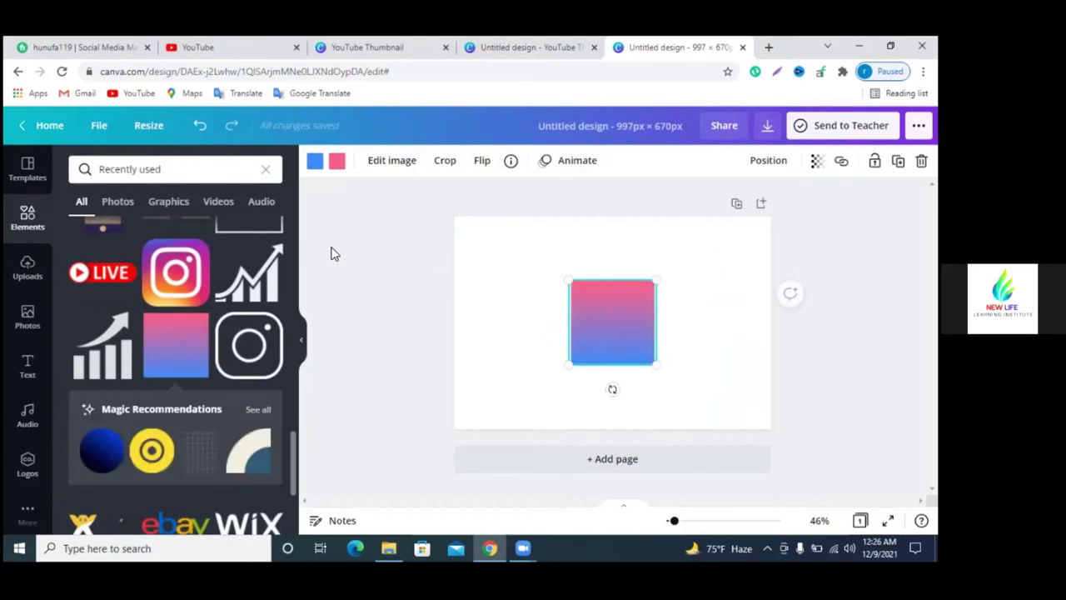
- Move the gradient square to the top-left and stretch it over the whole 997 × 670 page
{"action": "left_click_drag", "start_coordinate": [569, 283], "coordinate": [460, 277]}
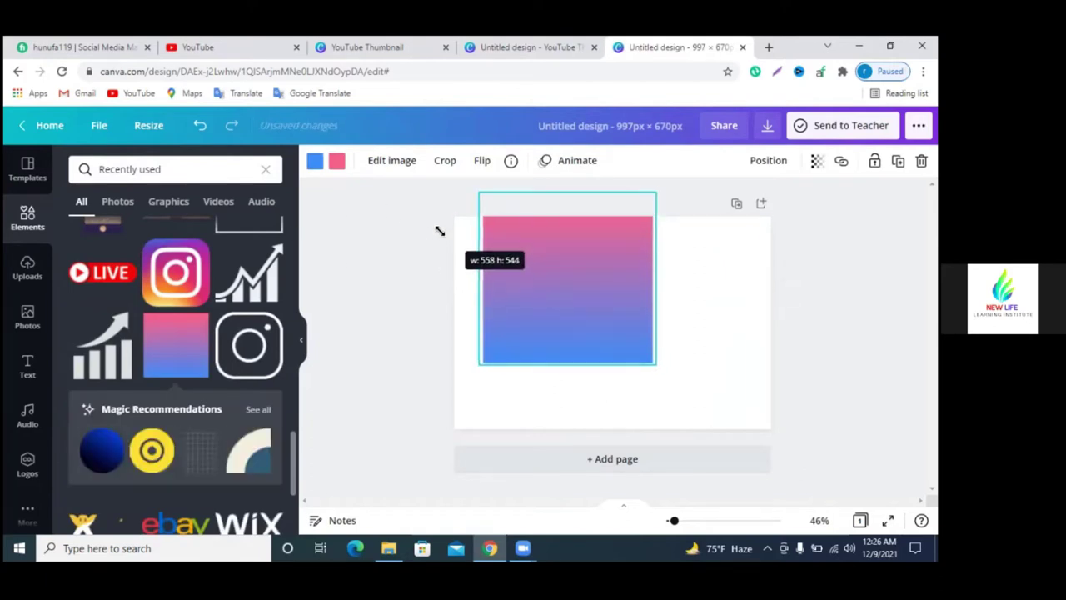
{"action": "left_click_drag", "start_coordinate": [563, 279], "coordinate": [491, 261]}
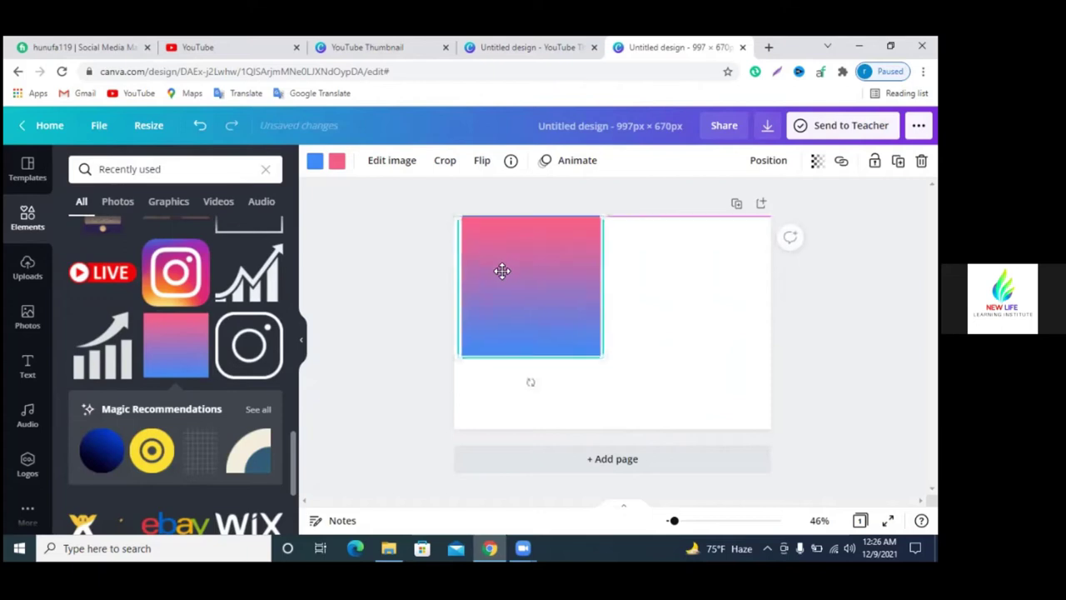
{"action": "scroll", "coordinate": [208, 368], "scroll_direction": "down", "scroll_amount": 2}
{"action": "scroll", "coordinate": [209, 369], "scroll_direction": "down", "scroll_amount": 2}
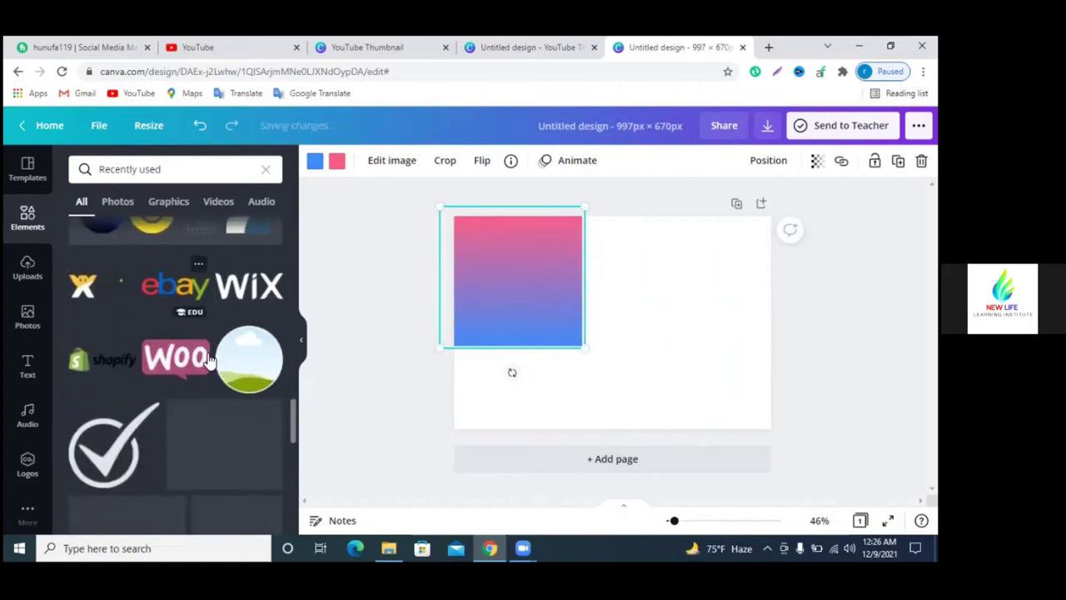
{"action": "scroll", "coordinate": [210, 367], "scroll_direction": "down", "scroll_amount": 2}
{"action": "scroll", "coordinate": [209, 362], "scroll_direction": "down", "scroll_amount": 2}
{"action": "scroll", "coordinate": [209, 356], "scroll_direction": "down", "scroll_amount": 2}
{"action": "scroll", "coordinate": [209, 356], "scroll_direction": "down", "scroll_amount": 2}
{"action": "scroll", "coordinate": [209, 356], "scroll_direction": "down", "scroll_amount": 2}
{"action": "scroll", "coordinate": [210, 355], "scroll_direction": "down", "scroll_amount": 2}
{"action": "scroll", "coordinate": [209, 357], "scroll_direction": "down", "scroll_amount": 3}
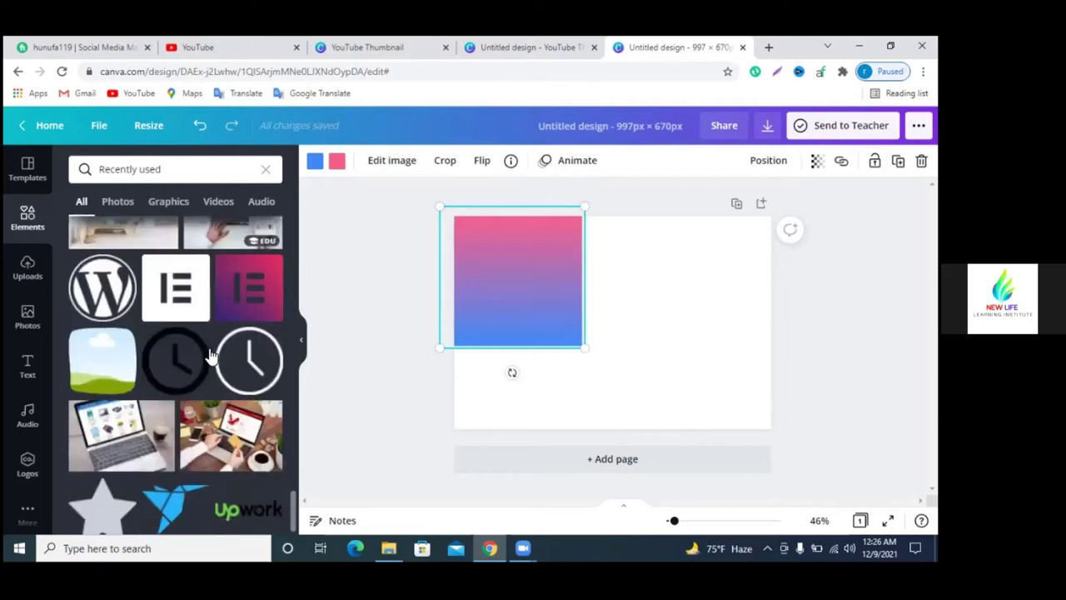
{"action": "scroll", "coordinate": [209, 357], "scroll_direction": "down", "scroll_amount": 3}
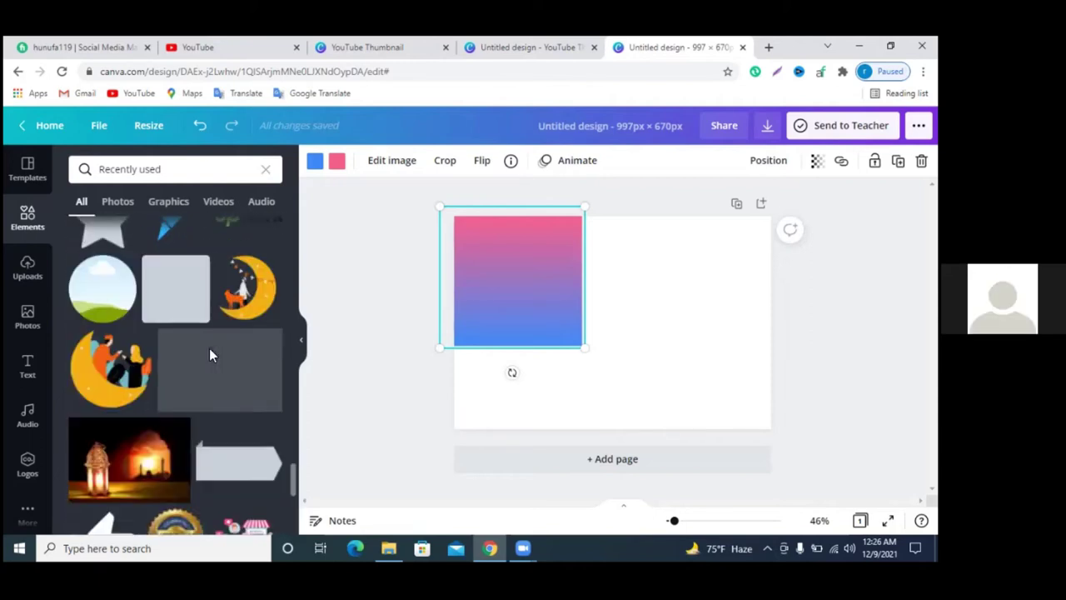
{"action": "scroll", "coordinate": [209, 356], "scroll_direction": "down", "scroll_amount": 2}
{"action": "scroll", "coordinate": [209, 356], "scroll_direction": "down", "scroll_amount": 2}
{"action": "scroll", "coordinate": [209, 356], "scroll_direction": "down", "scroll_amount": 2}
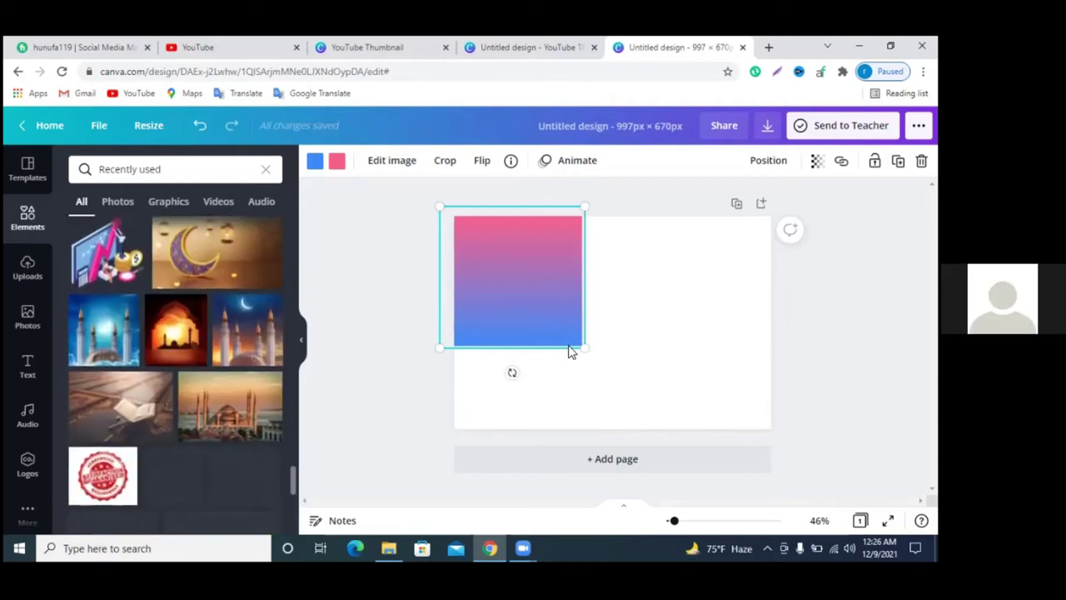
{"action": "mouse_move", "coordinate": [585, 347]}
{"action": "left_mouse_down"}
{"action": "mouse_move", "coordinate": [662, 393]}
{"action": "mouse_move", "coordinate": [784, 497]}
{"action": "left_mouse_up"}
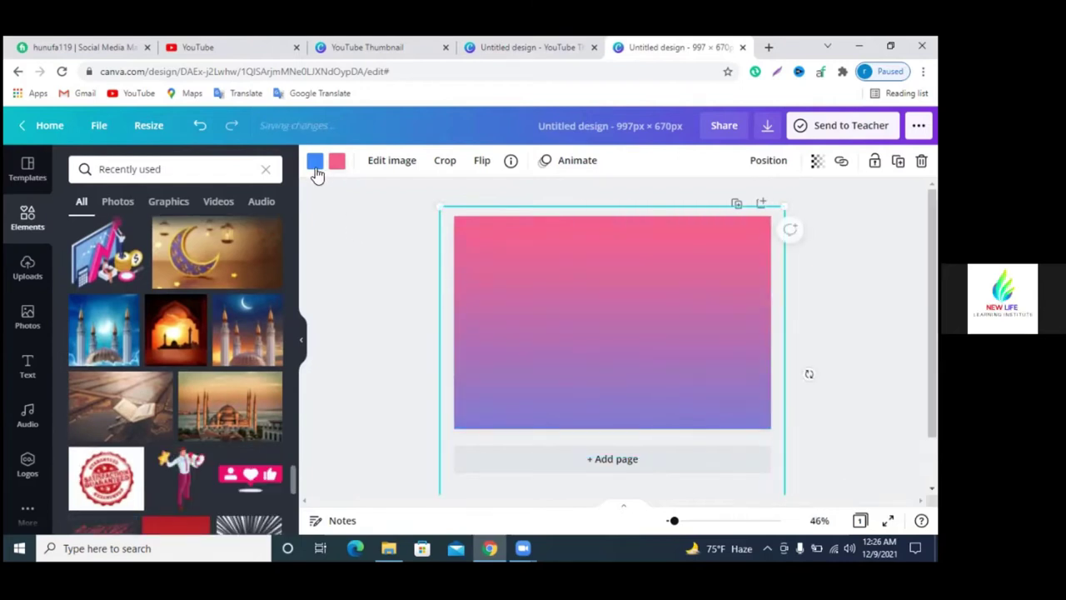
{"action": "left_click", "coordinate": [27, 268]}
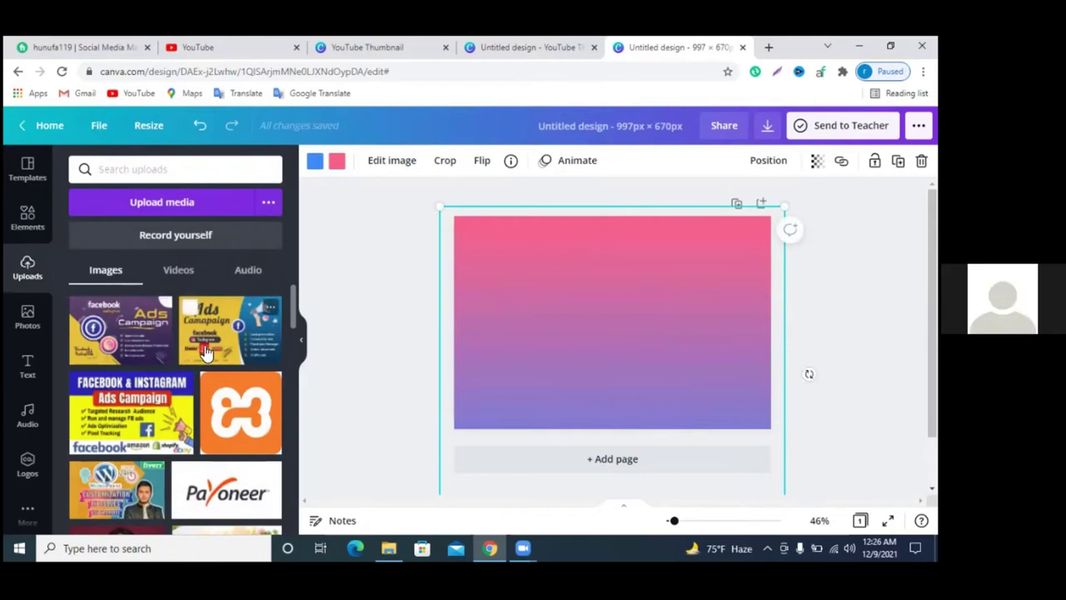
- Add the uploaded Ads Campaign image, enlarge it, and align its bottom with the page bottom
{"action": "left_click", "coordinate": [335, 162]}
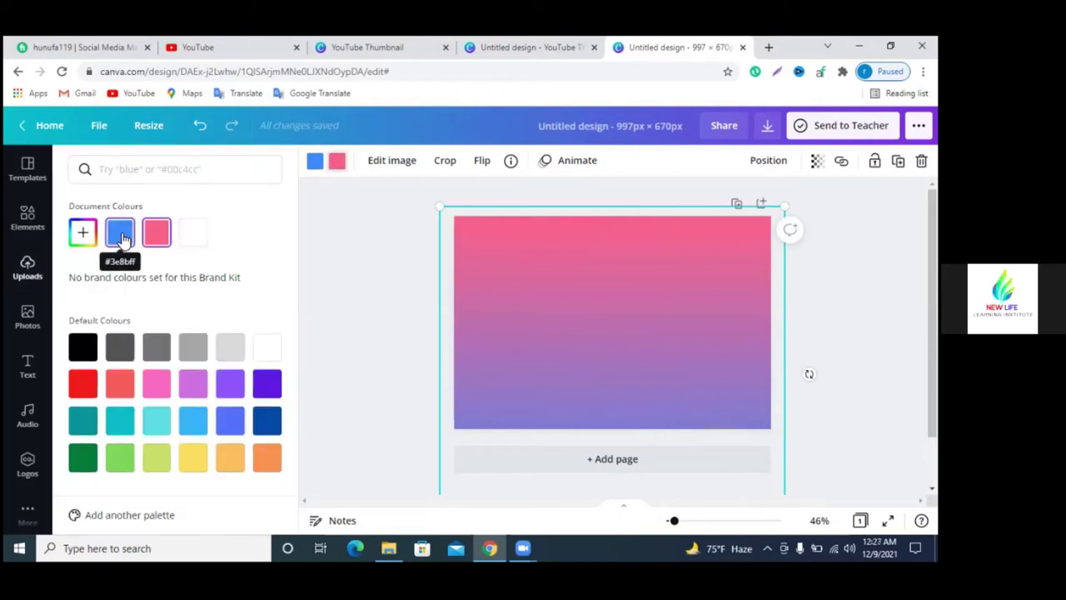
{"action": "left_click", "coordinate": [27, 268]}
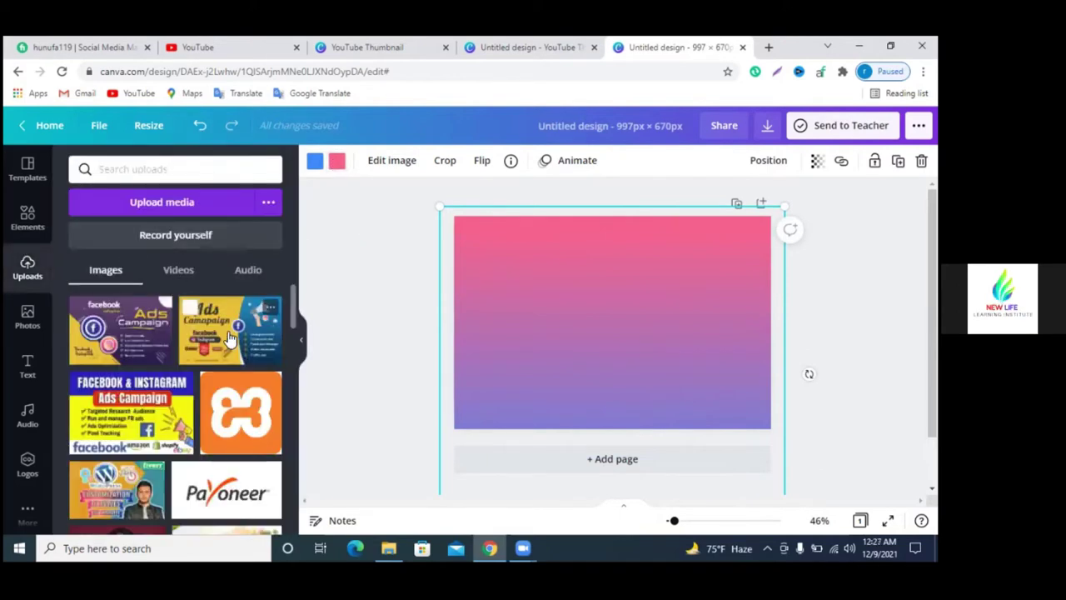
{"action": "left_click", "coordinate": [230, 330]}
{"action": "left_click_drag", "start_coordinate": [531, 265], "coordinate": [475, 231]}
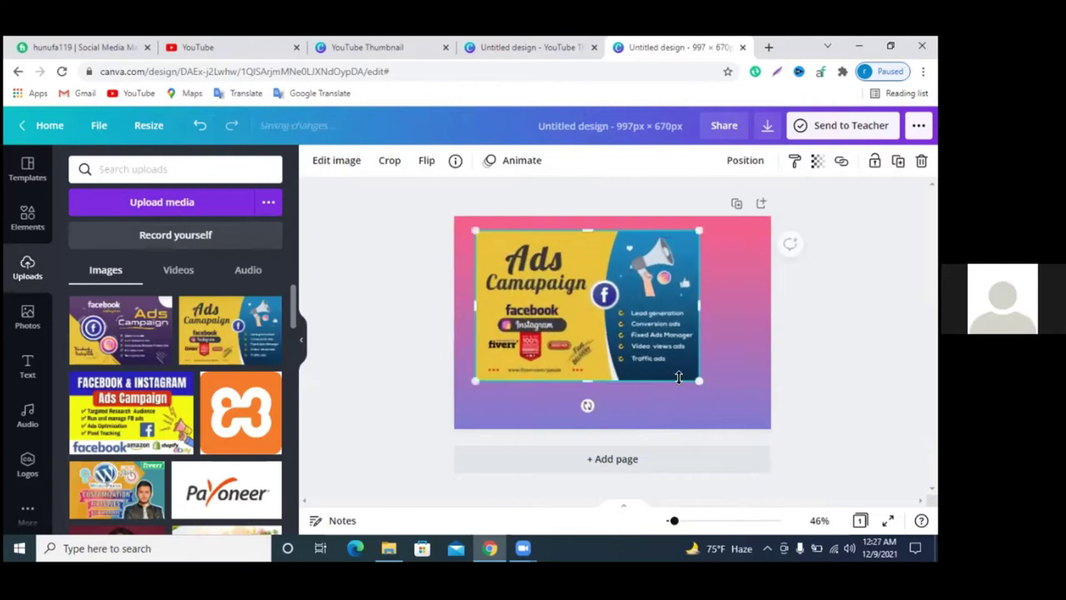
{"action": "left_click_drag", "start_coordinate": [705, 398], "coordinate": [732, 398]}
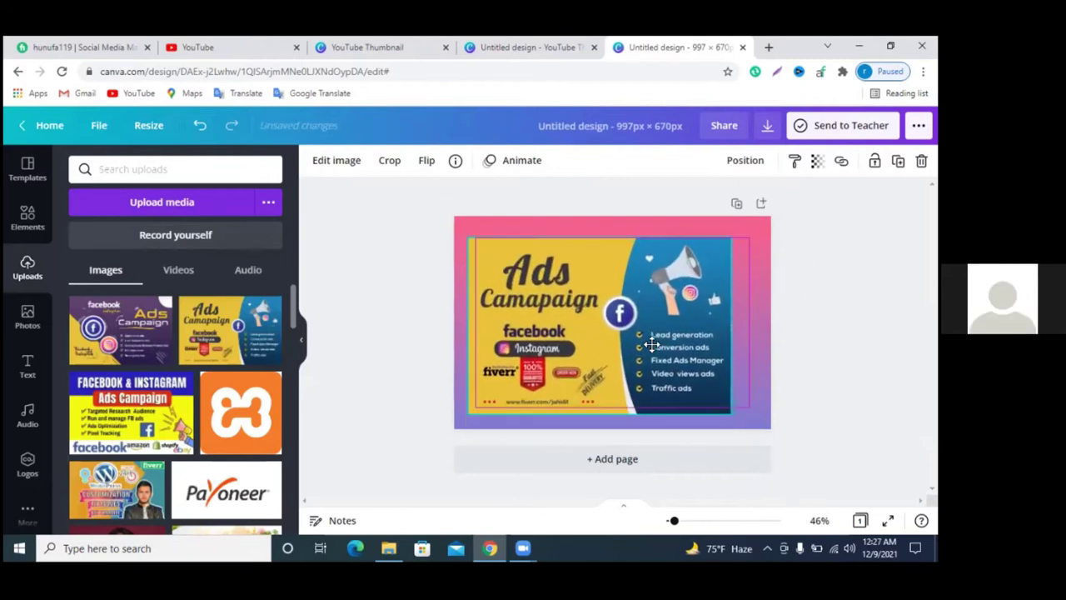
{"action": "left_click_drag", "start_coordinate": [654, 234], "coordinate": [654, 264]}
{"action": "left_click", "coordinate": [620, 230]}
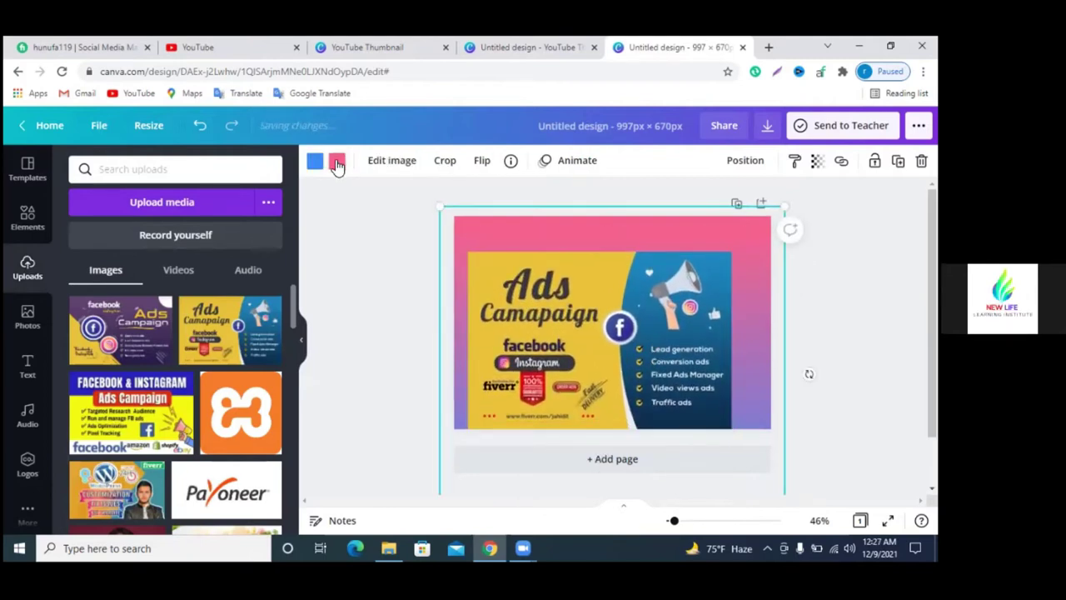
- Change the gradient's pink to dark purple and its blue to dark blue
{"action": "left_click", "coordinate": [337, 161]}
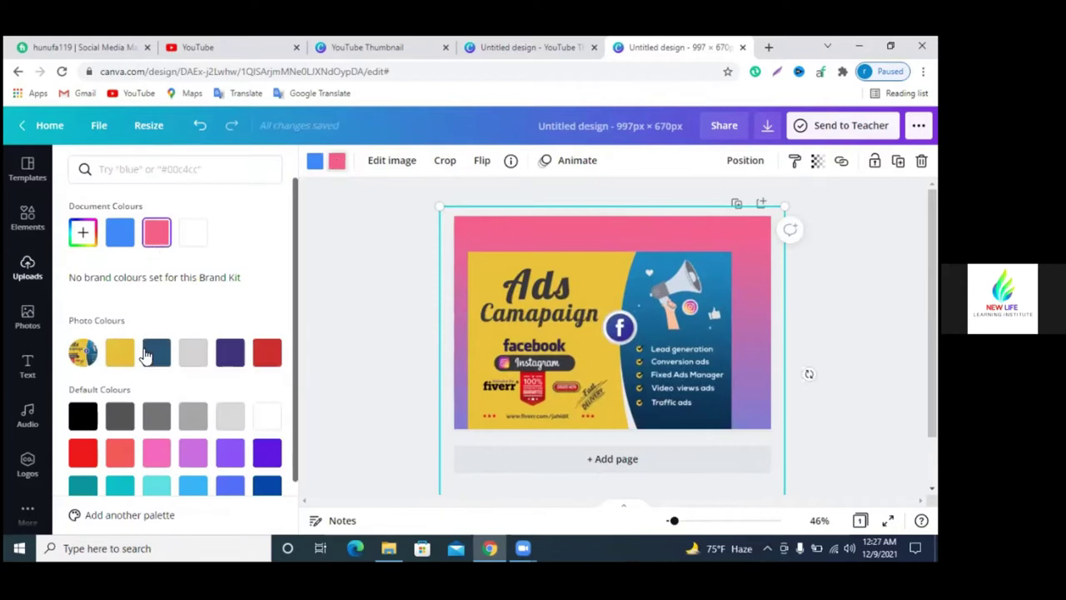
{"action": "left_click", "coordinate": [231, 353]}
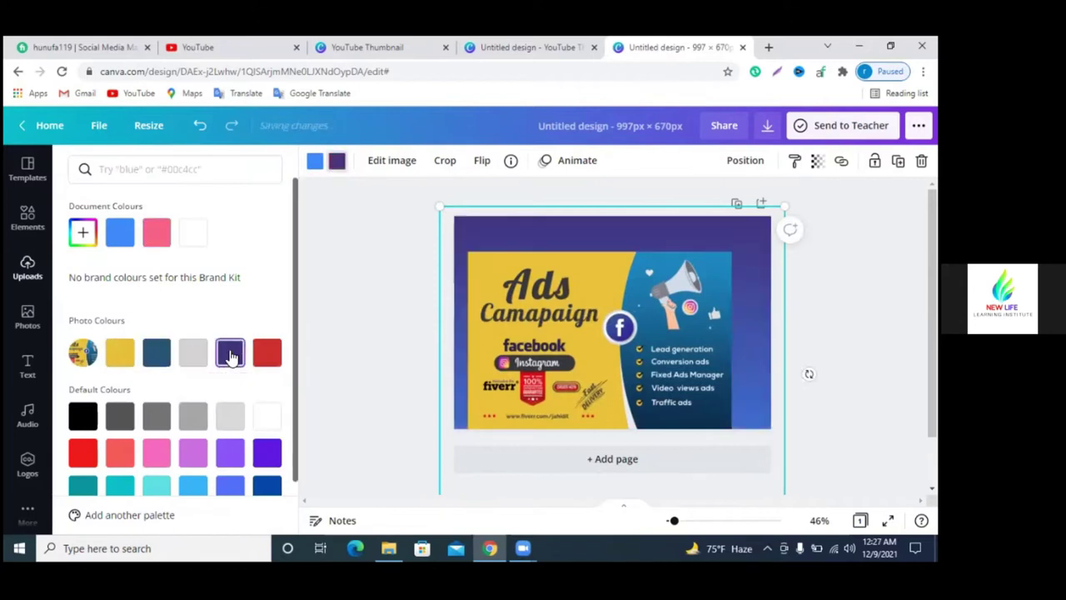
{"action": "left_click", "coordinate": [337, 167]}
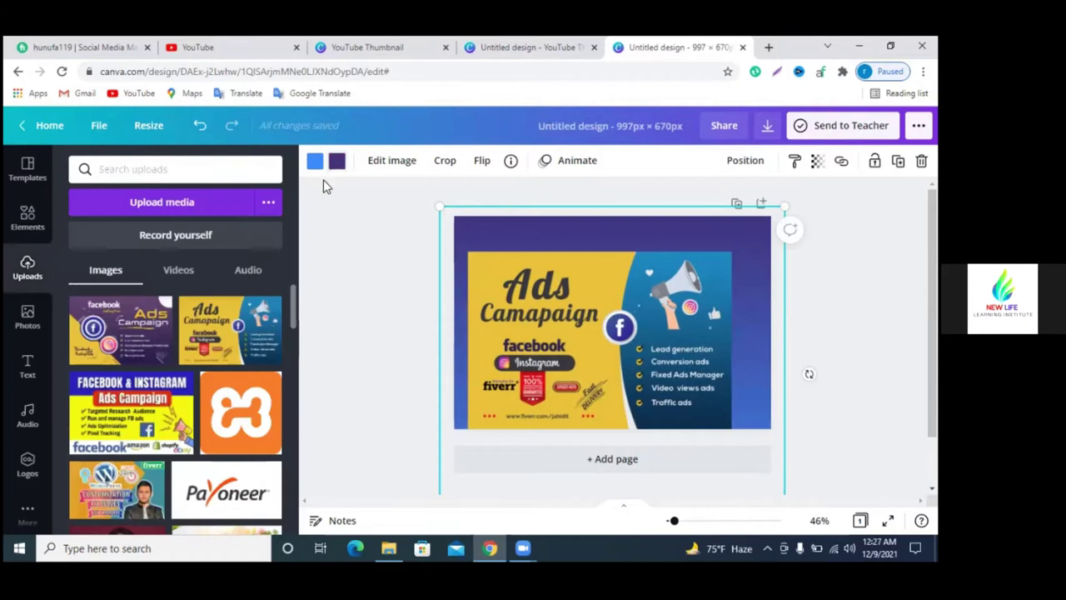
{"action": "left_click", "coordinate": [316, 166]}
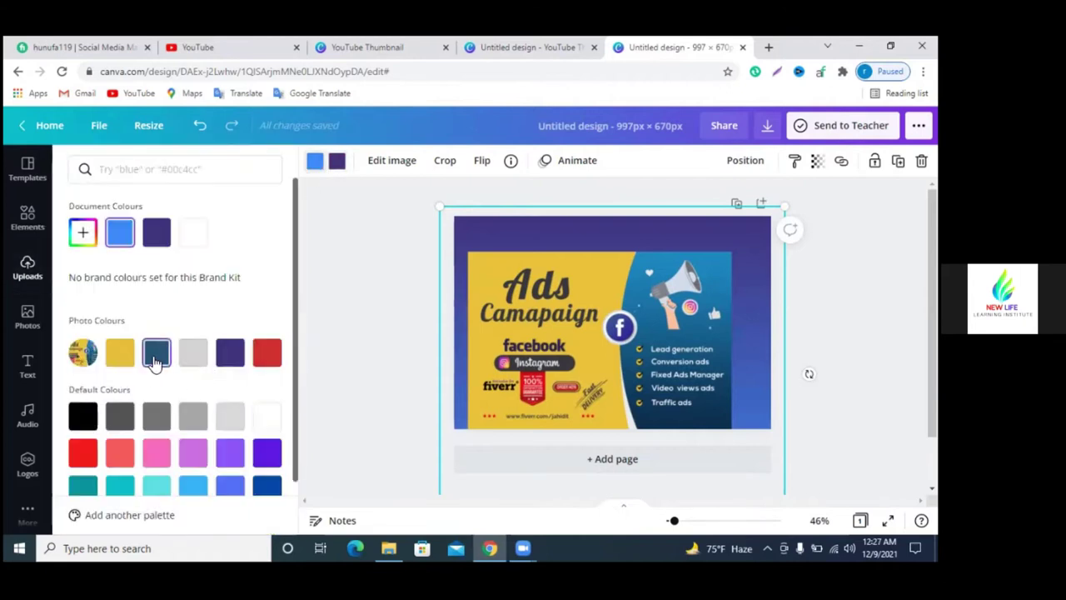
{"action": "left_click", "coordinate": [156, 354]}
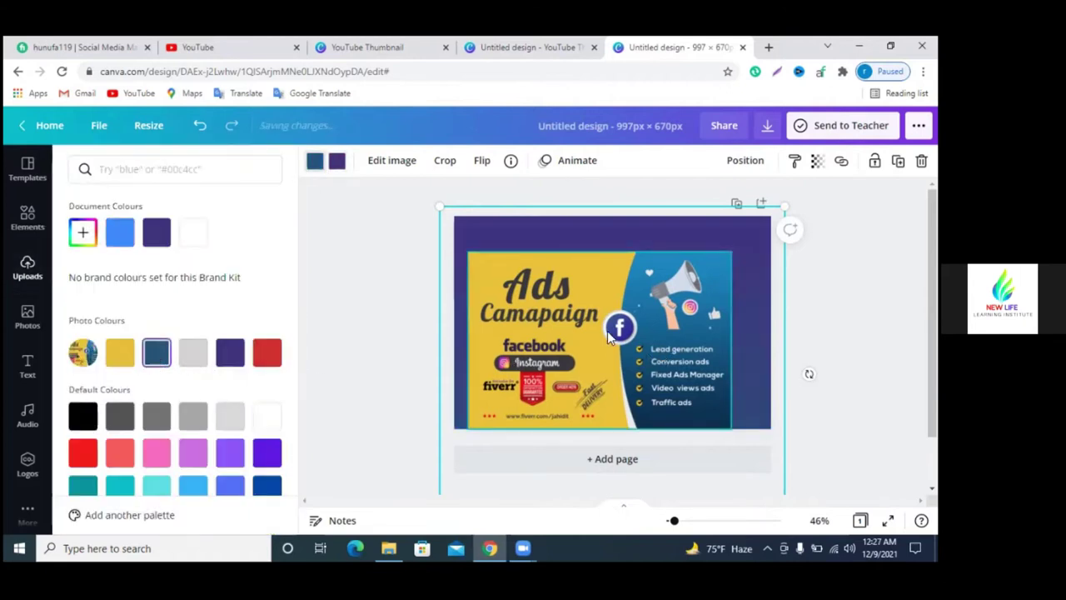
- Shift the ads image left, move the background image down, and place the ad back on the page
{"action": "left_click_drag", "start_coordinate": [609, 335], "coordinate": [486, 334]}
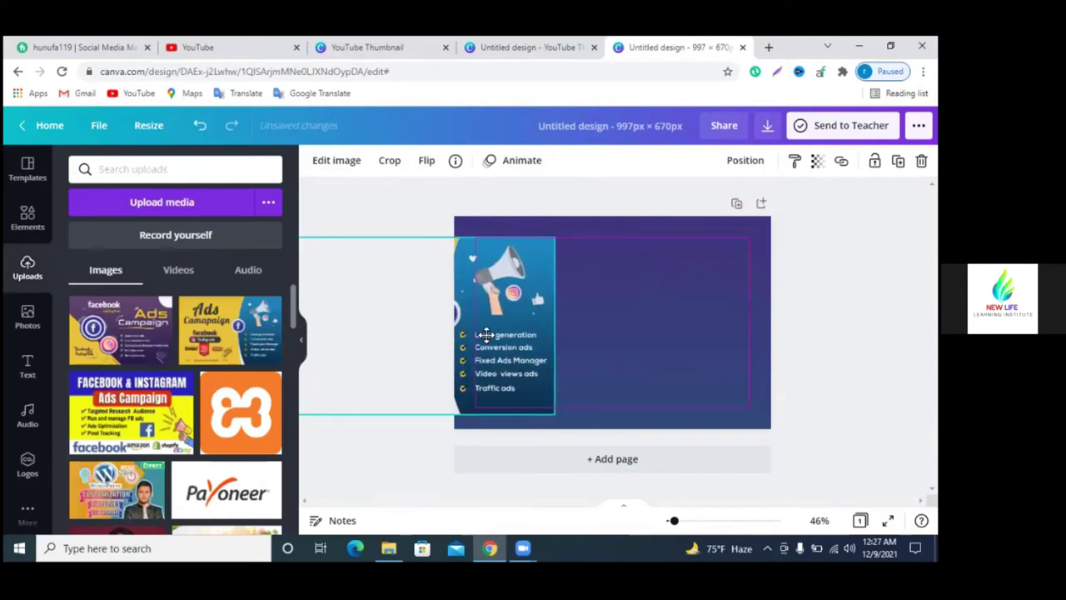
{"action": "left_click", "coordinate": [712, 349]}
{"action": "double_click", "coordinate": [691, 257]}
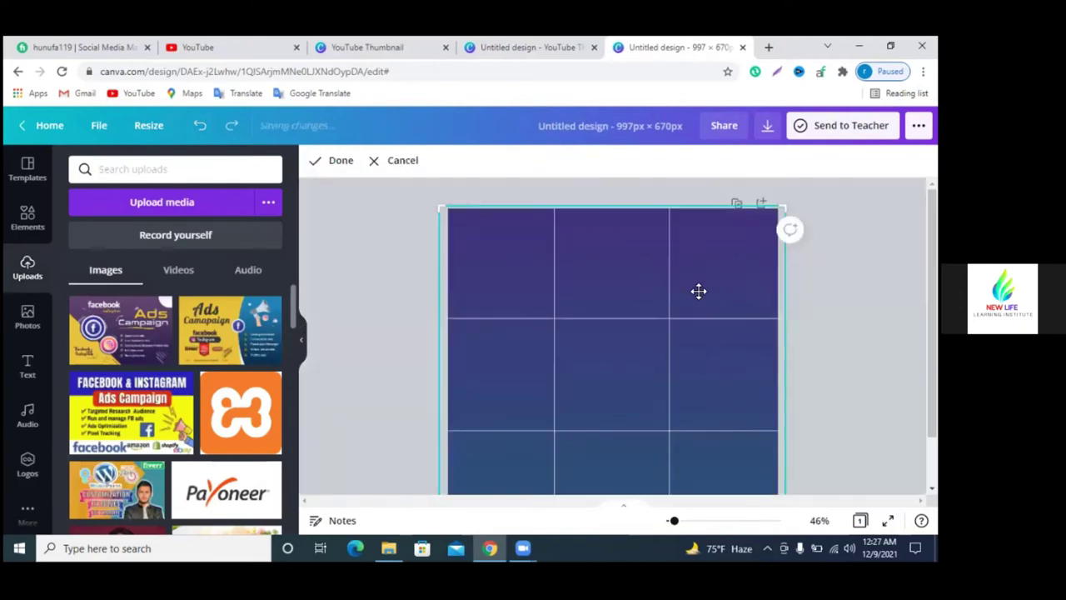
{"action": "key", "text": "Return"}
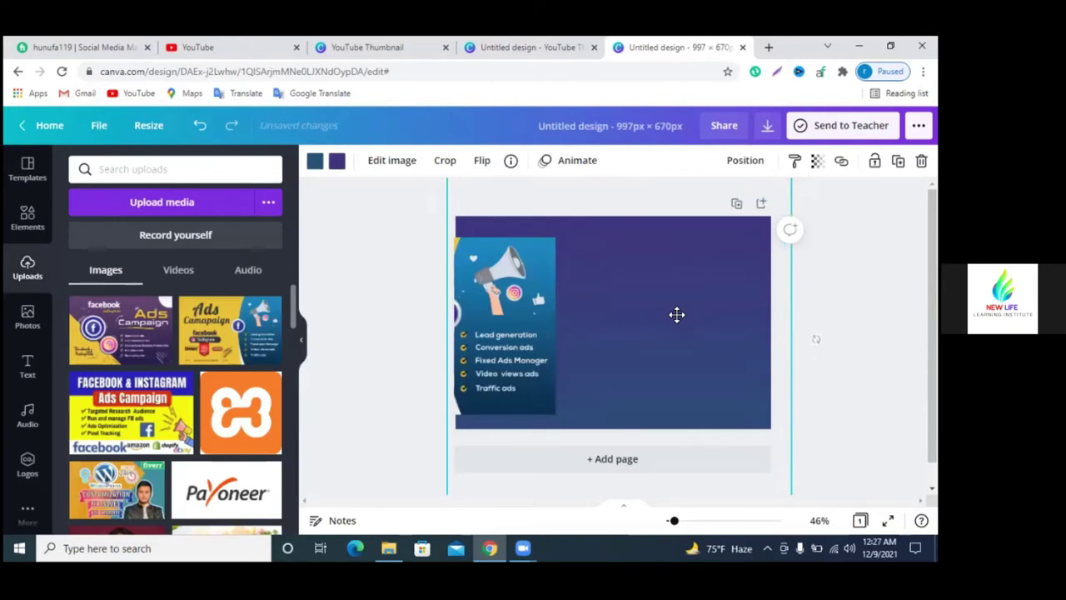
{"action": "mouse_move", "coordinate": [667, 248]}
{"action": "left_mouse_down"}
{"action": "mouse_move", "coordinate": [675, 295]}
{"action": "mouse_move", "coordinate": [658, 358]}
{"action": "left_mouse_up"}
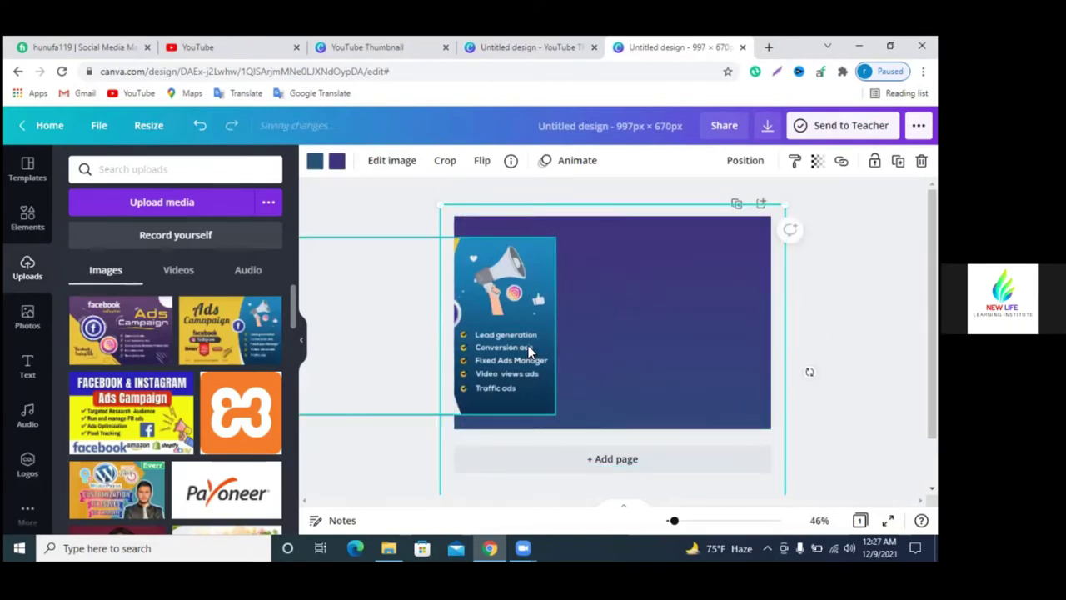
{"action": "left_click_drag", "start_coordinate": [529, 350], "coordinate": [637, 340]}
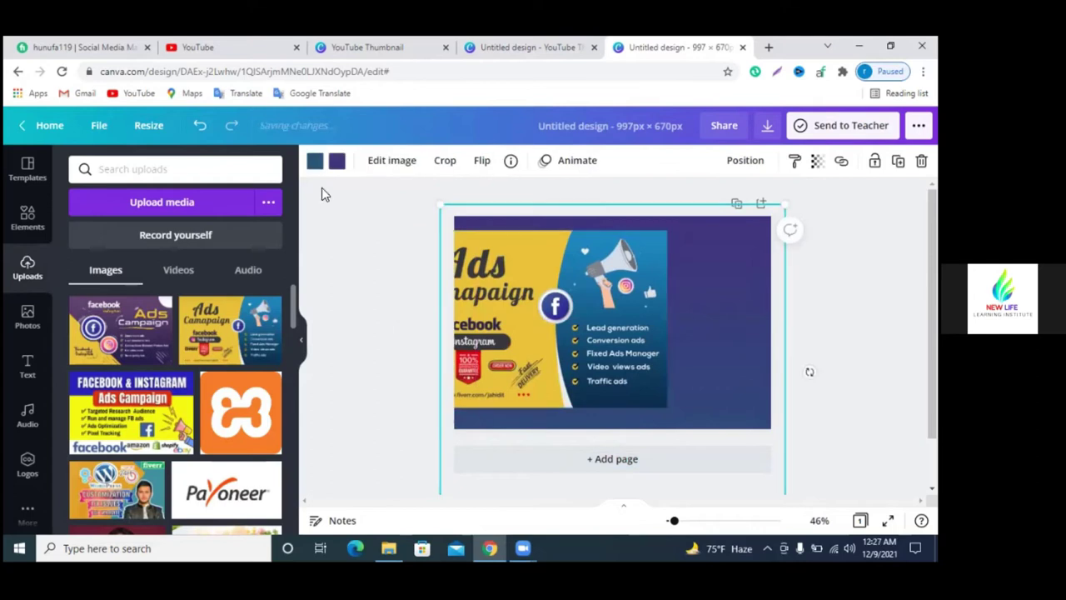
- Recolour the background a brighter blue, then darken it with a custom colour
{"action": "left_click", "coordinate": [336, 162]}
{"action": "left_click_drag", "start_coordinate": [208, 281], "coordinate": [278, 284]}
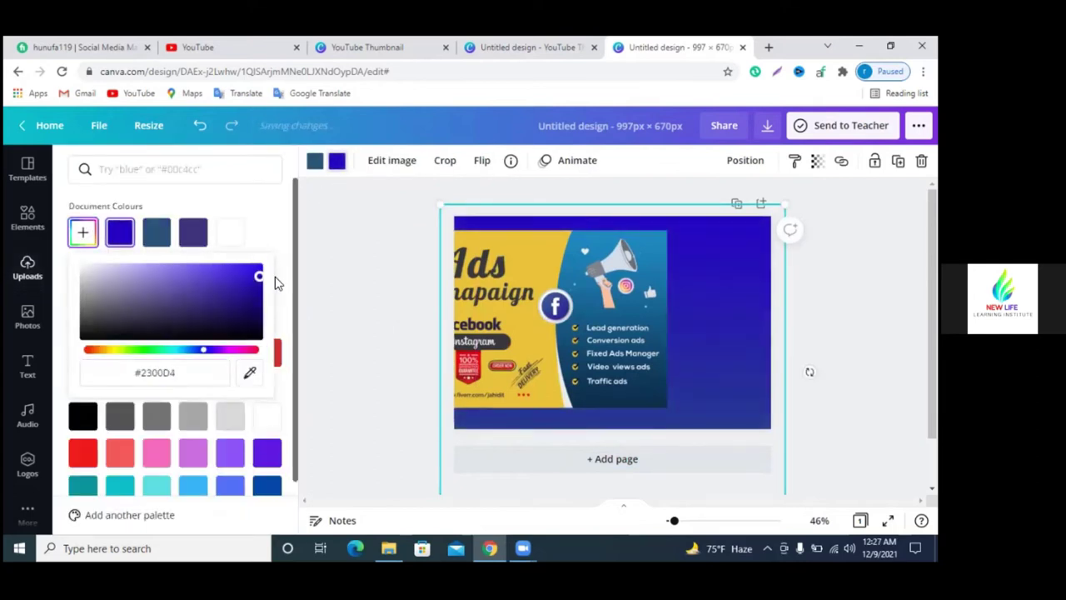
{"action": "left_click_drag", "start_coordinate": [541, 317], "coordinate": [579, 338]}
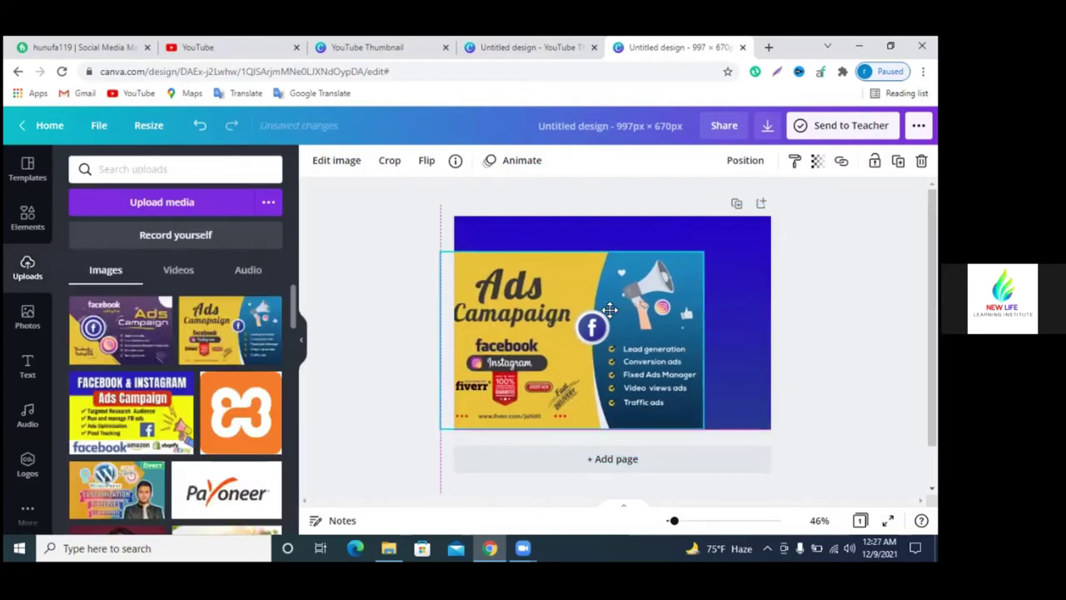
{"action": "left_click", "coordinate": [736, 257]}
{"action": "left_click", "coordinate": [315, 162]}
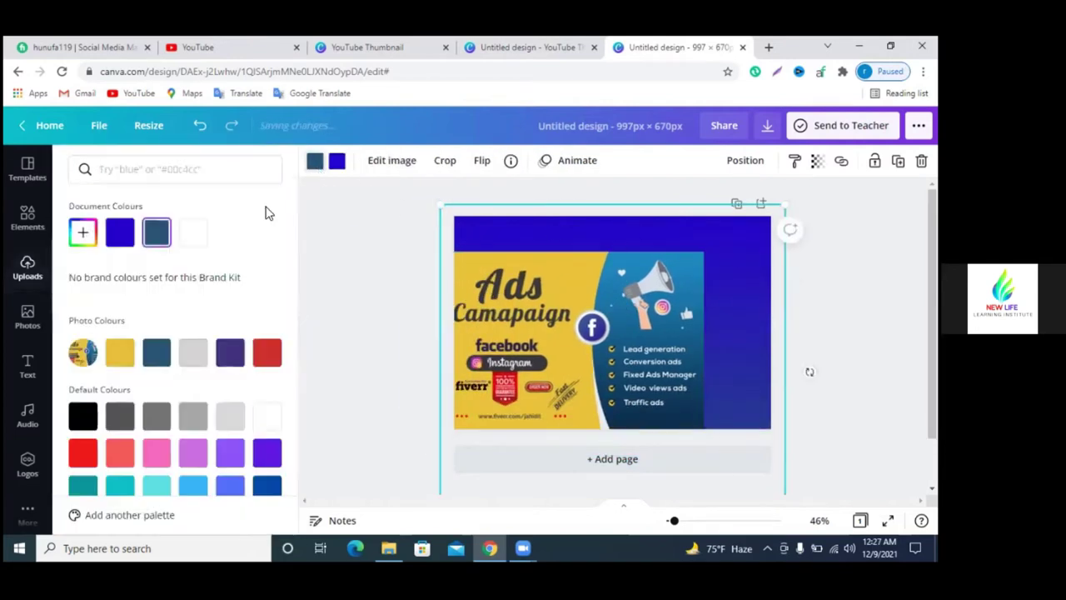
{"action": "left_click", "coordinate": [82, 236]}
{"action": "left_click_drag", "start_coordinate": [211, 310], "coordinate": [215, 348]}
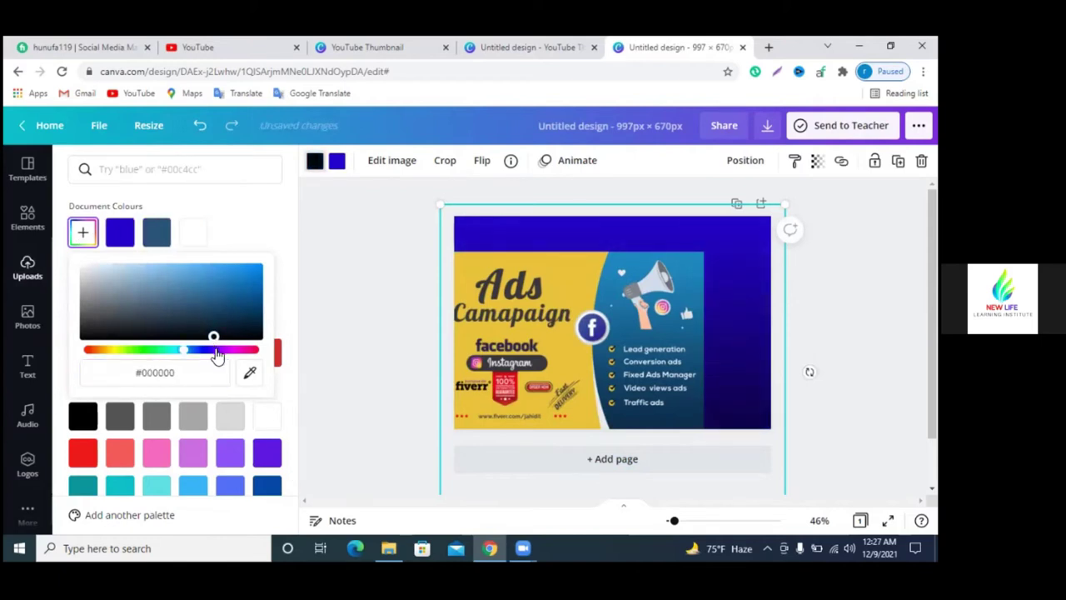
- Centre the ads image on the blue page
{"action": "left_click_drag", "start_coordinate": [554, 332], "coordinate": [579, 324]}
{"action": "mouse_move", "coordinate": [659, 309]}
{"action": "left_mouse_down"}
{"action": "mouse_move", "coordinate": [530, 266]}
{"action": "mouse_move", "coordinate": [764, 286]}
{"action": "left_mouse_up"}
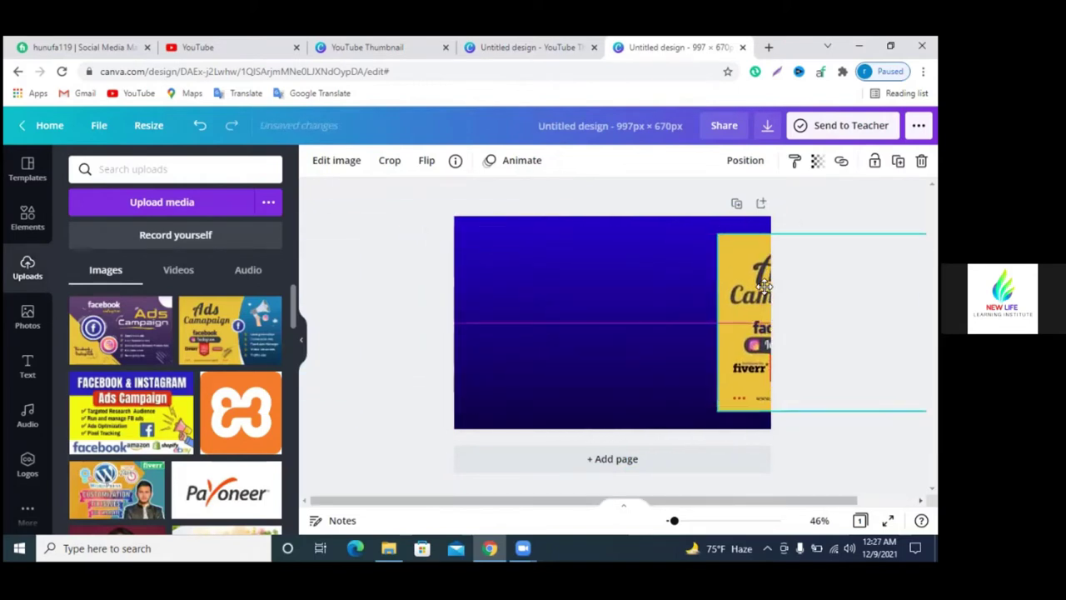
{"action": "mouse_move", "coordinate": [801, 326]}
{"action": "left_mouse_down"}
{"action": "mouse_move", "coordinate": [578, 328]}
{"action": "mouse_move", "coordinate": [652, 318]}
{"action": "left_mouse_up"}
- Add a circle from Elements' Lines & Shapes to the page
{"action": "left_click", "coordinate": [27, 219]}
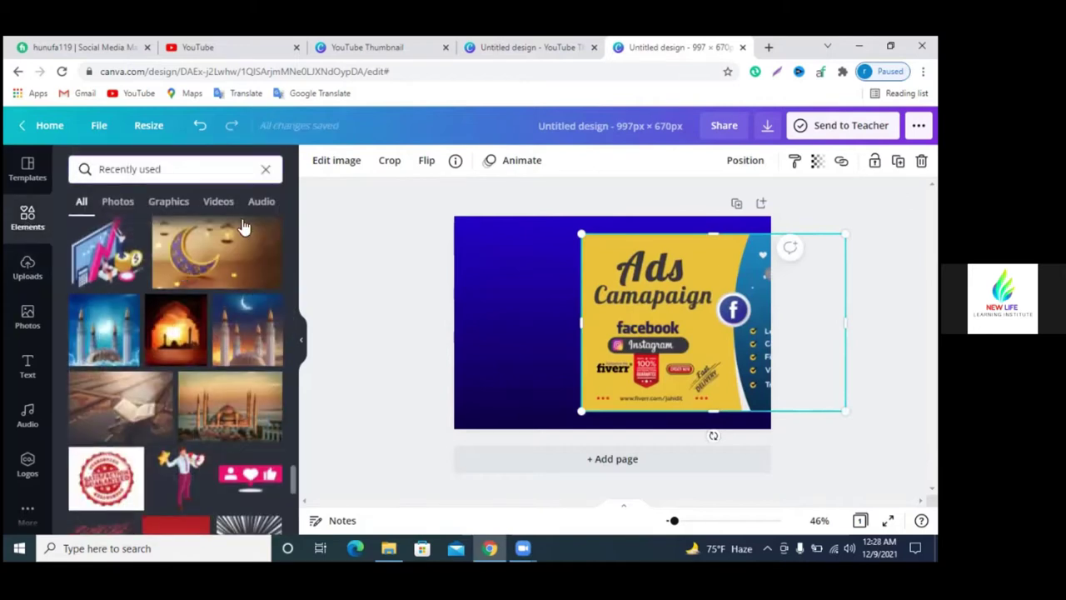
{"action": "left_click", "coordinate": [266, 169]}
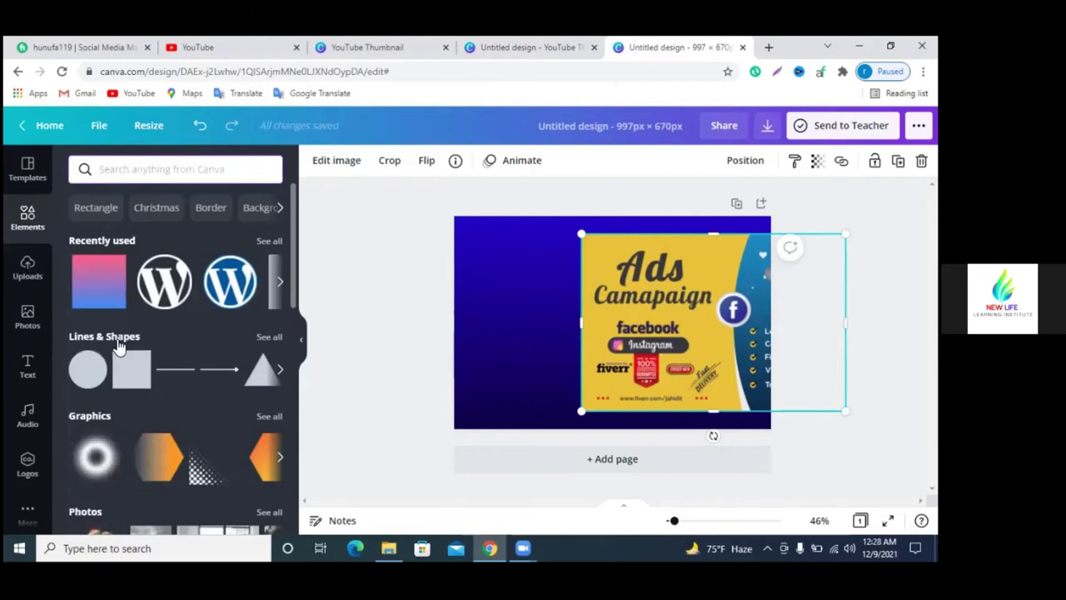
{"action": "left_click", "coordinate": [268, 339]}
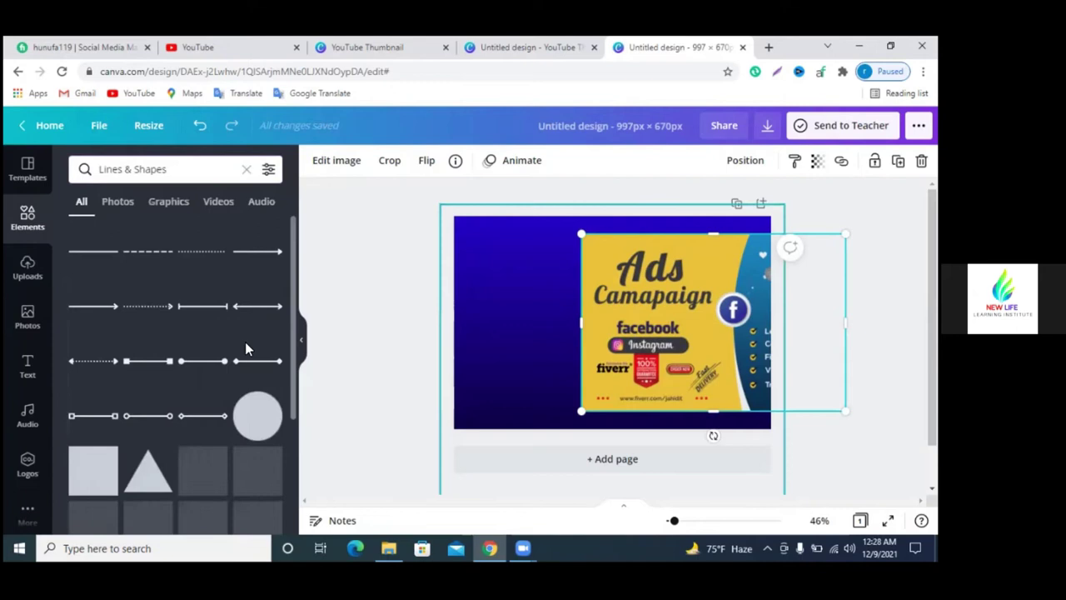
{"action": "scroll", "coordinate": [249, 375], "scroll_direction": "down", "scroll_amount": 3}
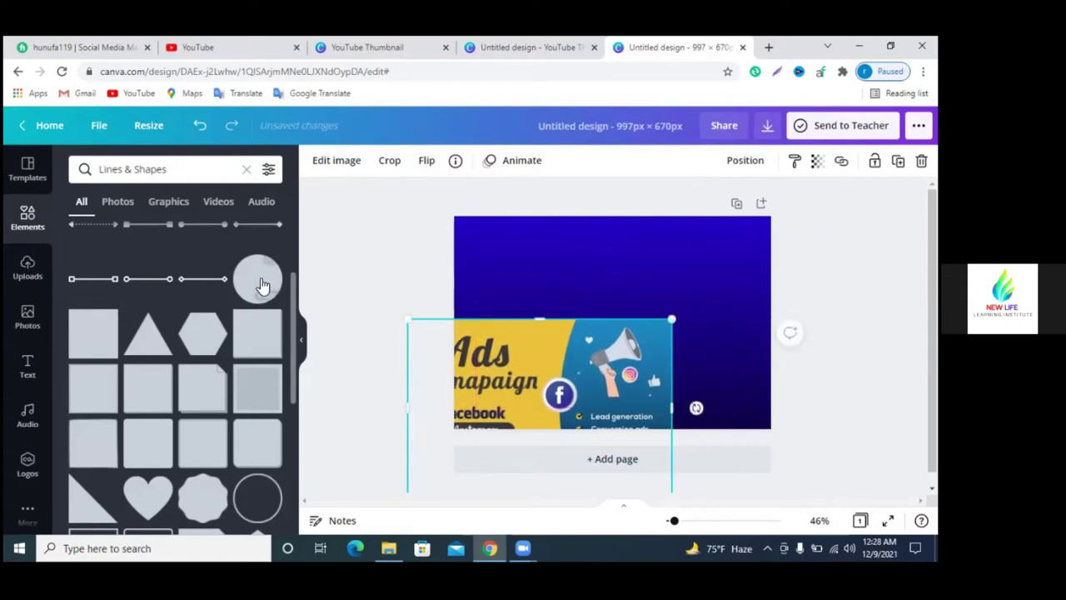
{"action": "left_click", "coordinate": [258, 278]}
- Enlarge the yellow circle over the page's right side and move the ad image up-left
{"action": "left_click_drag", "start_coordinate": [595, 345], "coordinate": [702, 259]}
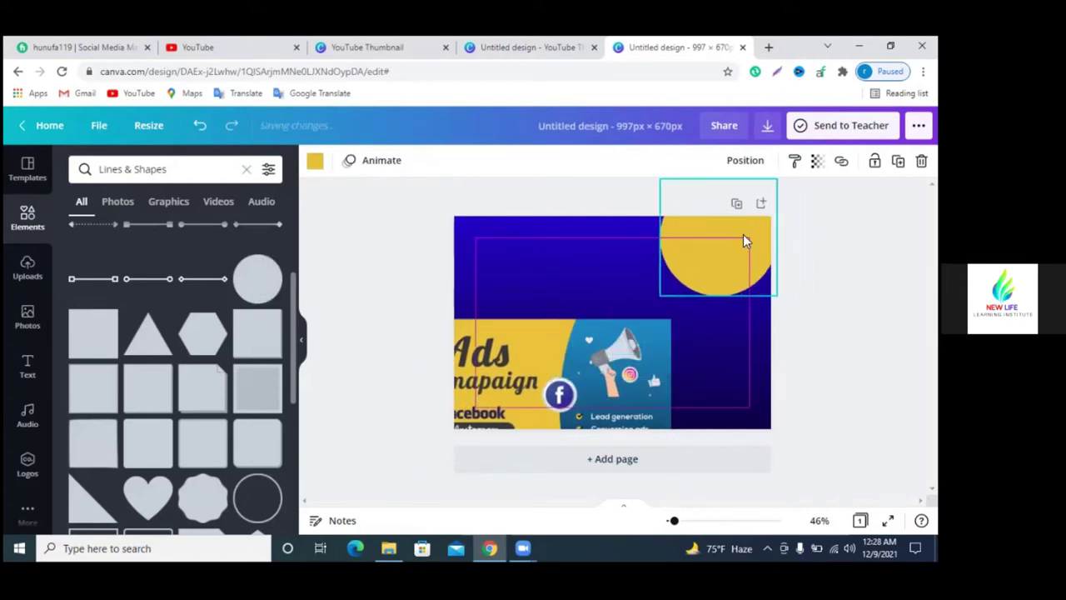
{"action": "left_click_drag", "start_coordinate": [773, 293], "coordinate": [926, 479]}
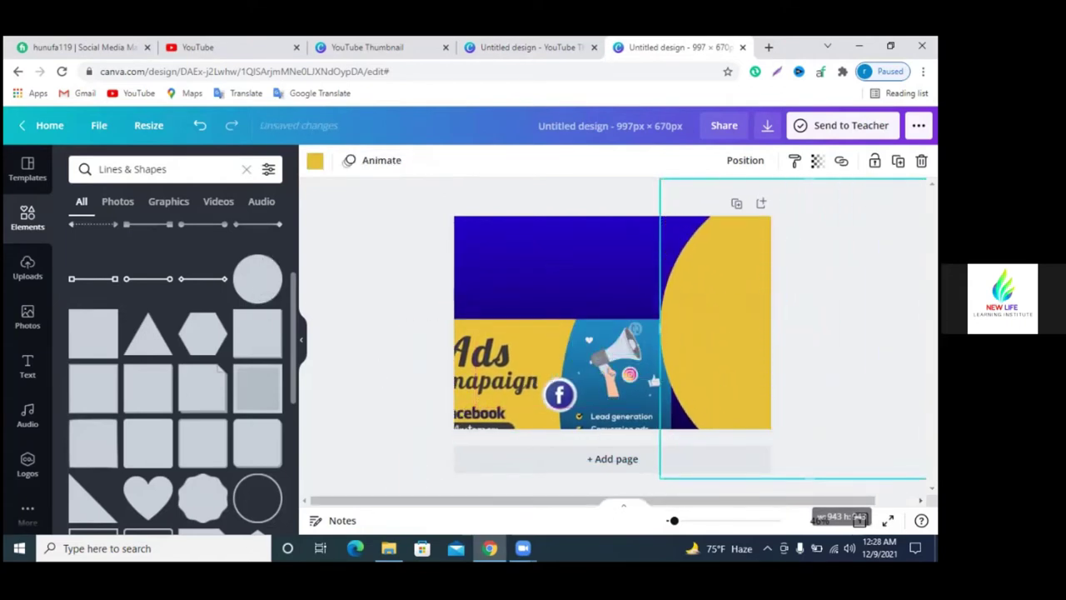
{"action": "left_click_drag", "start_coordinate": [558, 345], "coordinate": [511, 240]}
{"action": "left_click", "coordinate": [704, 320]}
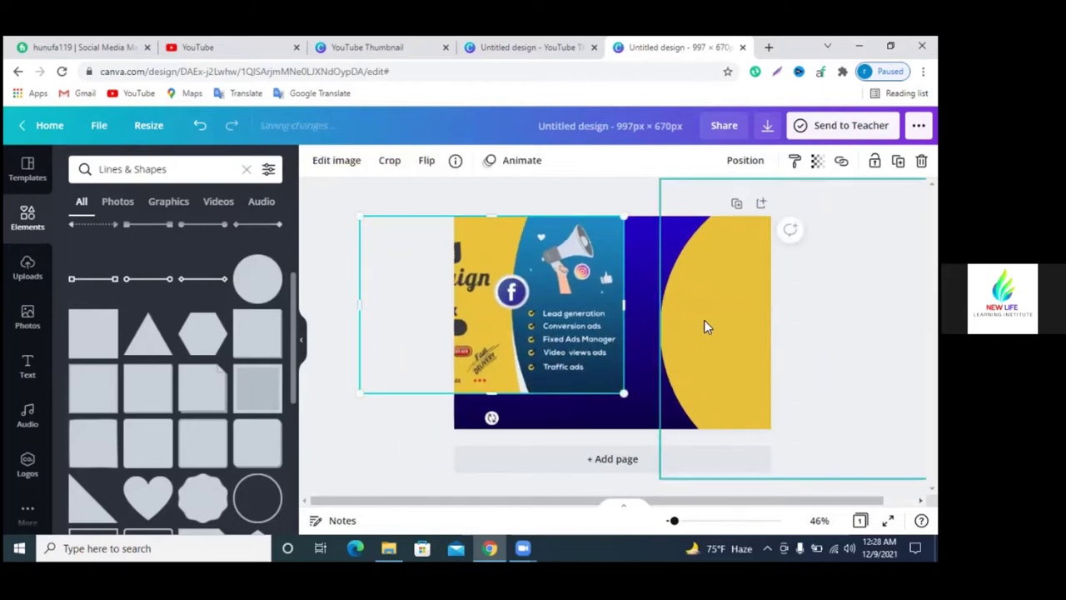
{"action": "left_click_drag", "start_coordinate": [697, 313], "coordinate": [680, 309]}
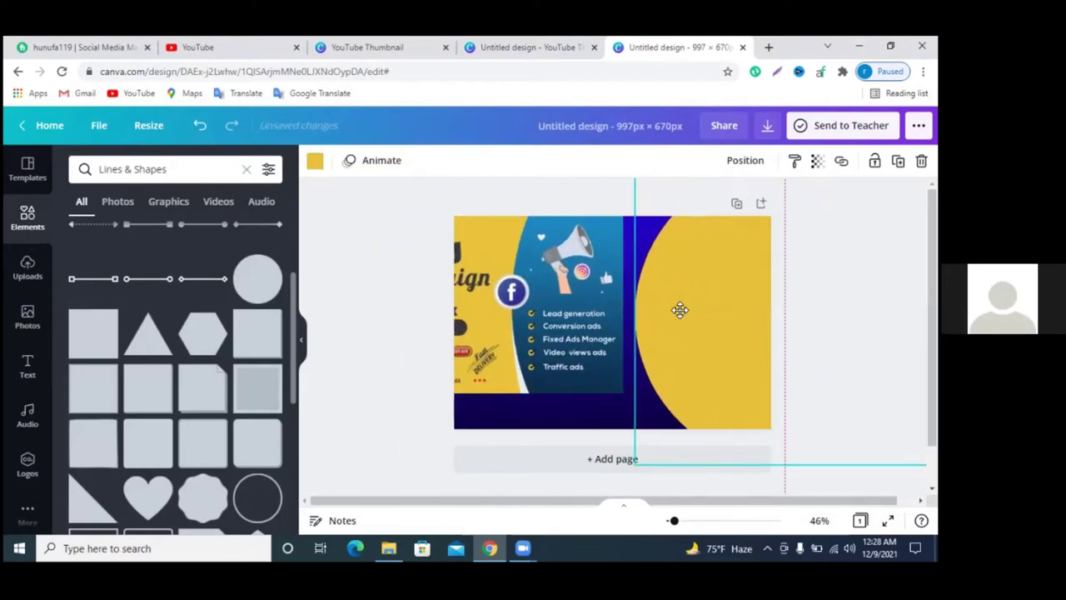
{"action": "mouse_move", "coordinate": [638, 464]}
{"action": "left_mouse_down"}
{"action": "mouse_move", "coordinate": [617, 424]}
{"action": "mouse_move", "coordinate": [729, 358]}
{"action": "mouse_move", "coordinate": [749, 358]}
{"action": "left_mouse_up"}
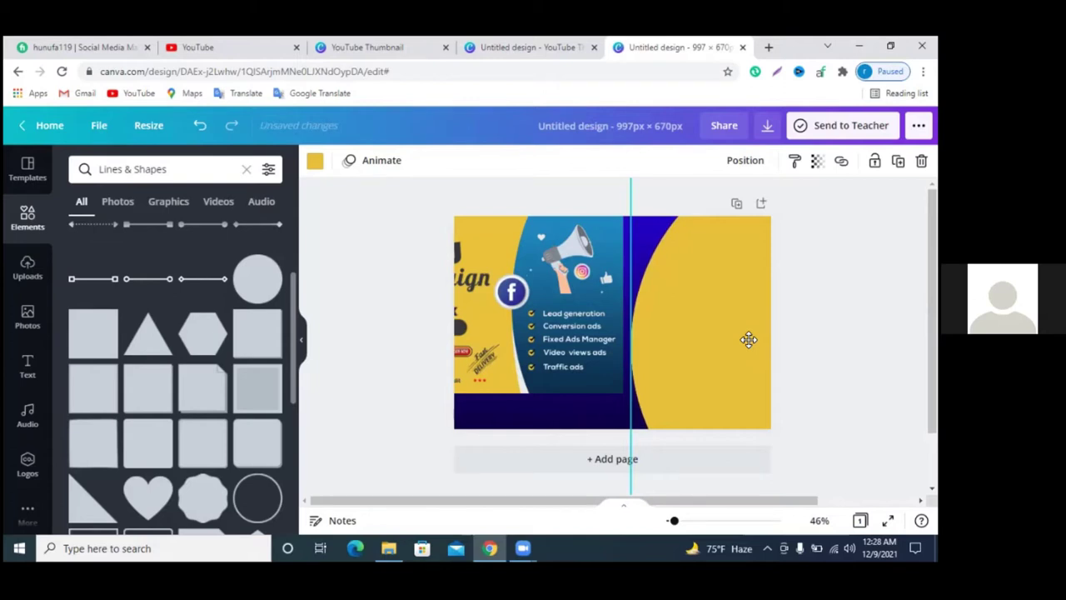
- Reposition the dark blue background and promo image, leaving the ad at upper left, and clear the shapes search
{"action": "left_click", "coordinate": [546, 421]}
{"action": "mouse_move", "coordinate": [545, 427]}
{"action": "left_mouse_down"}
{"action": "mouse_move", "coordinate": [544, 406]}
{"action": "mouse_move", "coordinate": [511, 405]}
{"action": "left_mouse_up"}
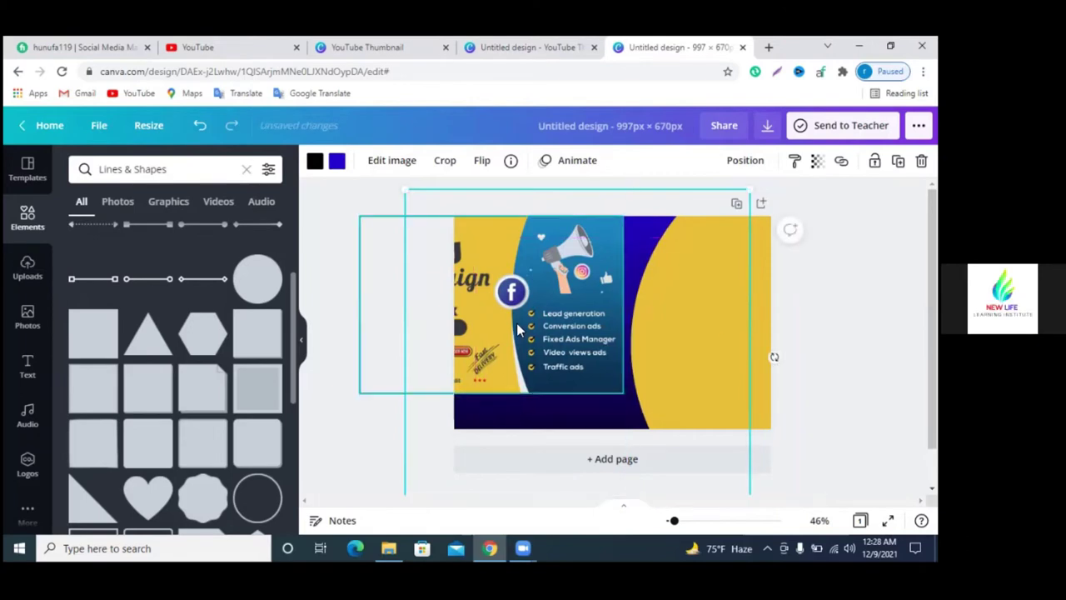
{"action": "mouse_move", "coordinate": [518, 329]}
{"action": "left_mouse_down"}
{"action": "mouse_move", "coordinate": [536, 318]}
{"action": "mouse_move", "coordinate": [456, 272]}
{"action": "left_mouse_up"}
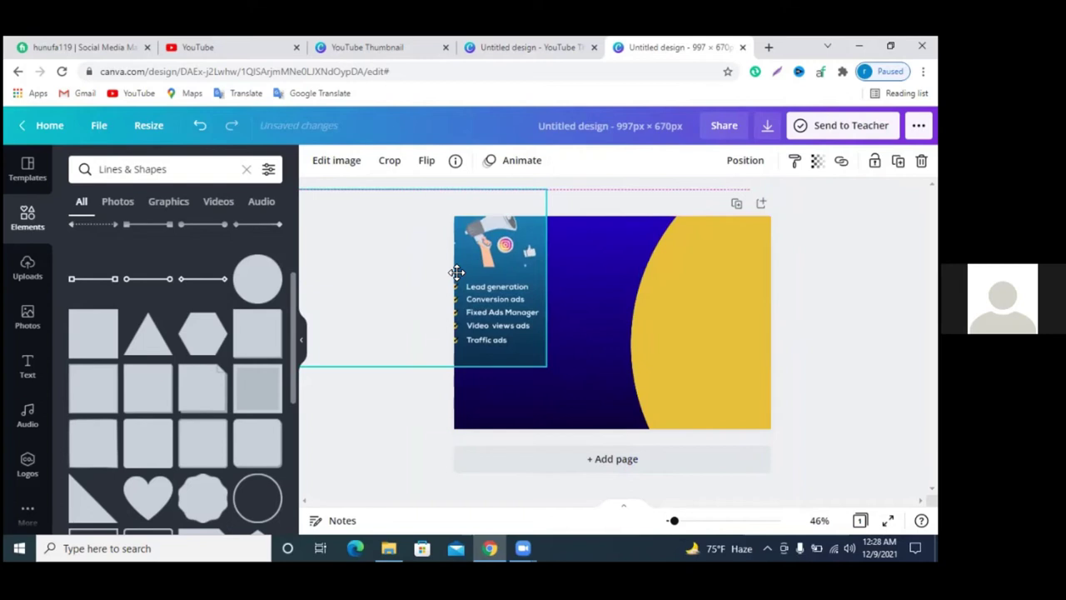
{"action": "left_click", "coordinate": [604, 338]}
{"action": "left_click_drag", "start_coordinate": [650, 338], "coordinate": [681, 324]}
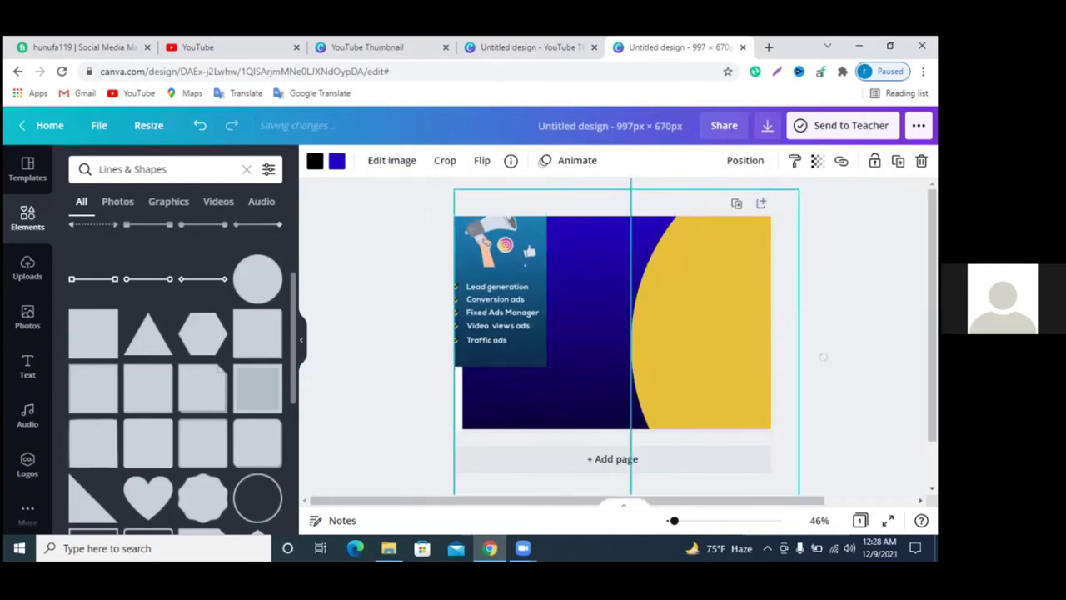
{"action": "mouse_move", "coordinate": [605, 343]}
{"action": "left_mouse_down"}
{"action": "mouse_move", "coordinate": [591, 314]}
{"action": "mouse_move", "coordinate": [667, 326]}
{"action": "left_mouse_up"}
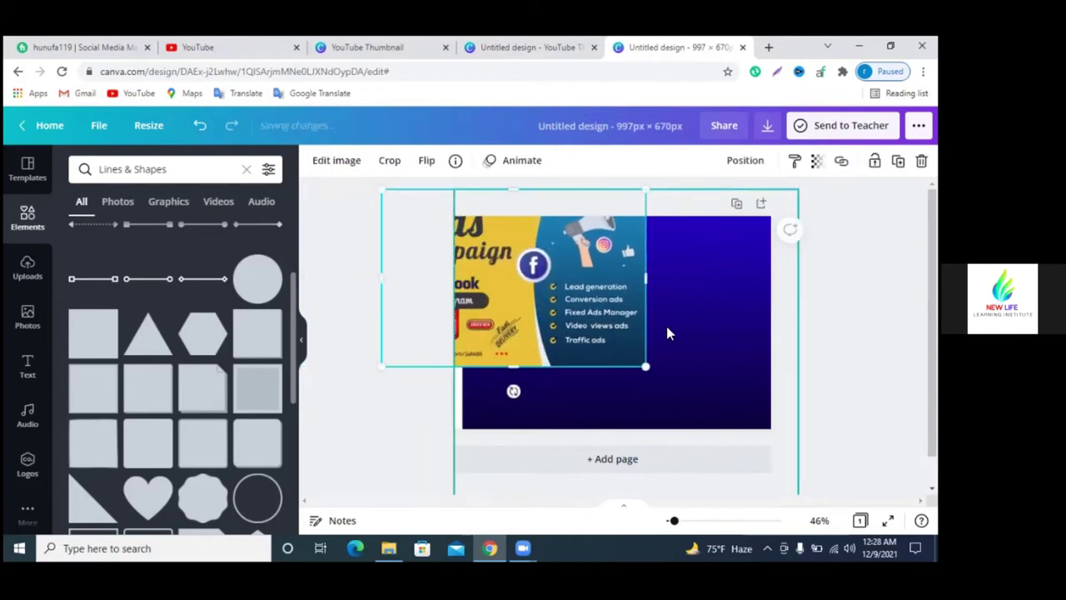
{"action": "left_click", "coordinate": [667, 326]}
{"action": "scroll", "coordinate": [100, 345], "scroll_direction": "down", "scroll_amount": 3}
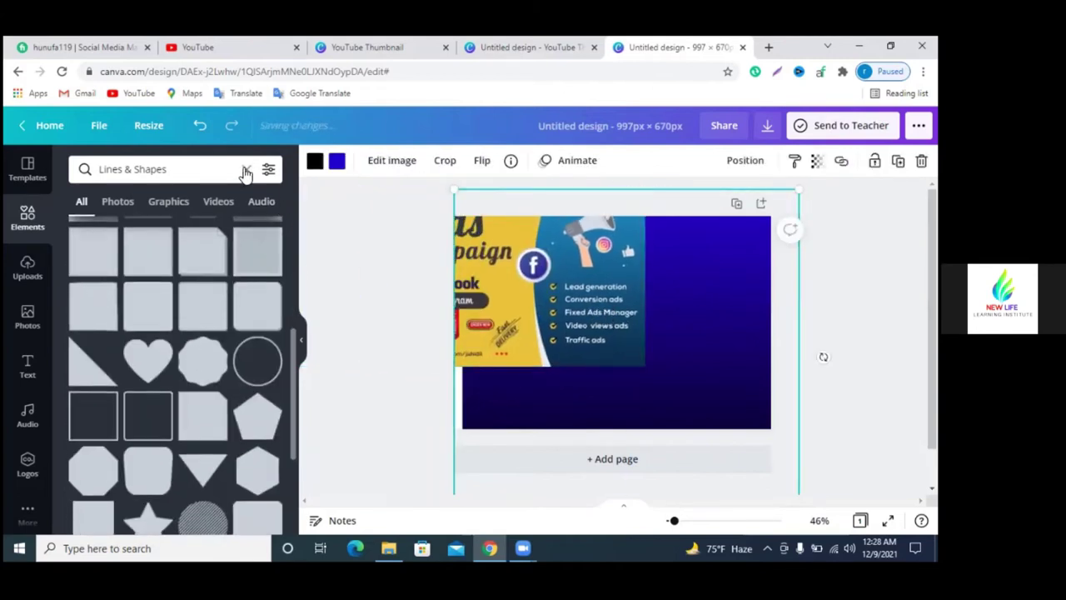
{"action": "left_click", "coordinate": [247, 170]}
{"action": "left_click_drag", "start_coordinate": [715, 311], "coordinate": [715, 327]}
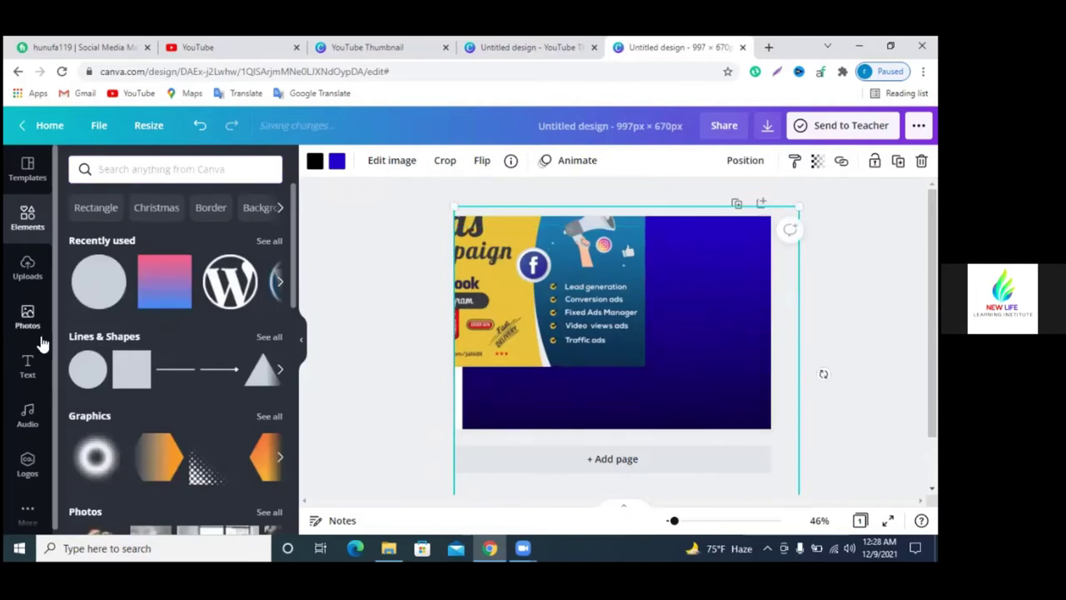
- Add the sky-and-grass circle frame and enlarge it over most of the page
{"action": "scroll", "coordinate": [161, 422], "scroll_direction": "down", "scroll_amount": 5}
{"action": "scroll", "coordinate": [161, 422], "scroll_direction": "down", "scroll_amount": 5}
{"action": "mouse_move", "coordinate": [98, 392]}
{"action": "left_mouse_down"}
{"action": "mouse_move", "coordinate": [623, 352]}
{"action": "mouse_move", "coordinate": [698, 332]}
{"action": "mouse_move", "coordinate": [758, 269]}
{"action": "left_mouse_up"}
{"action": "left_click", "coordinate": [721, 334]}
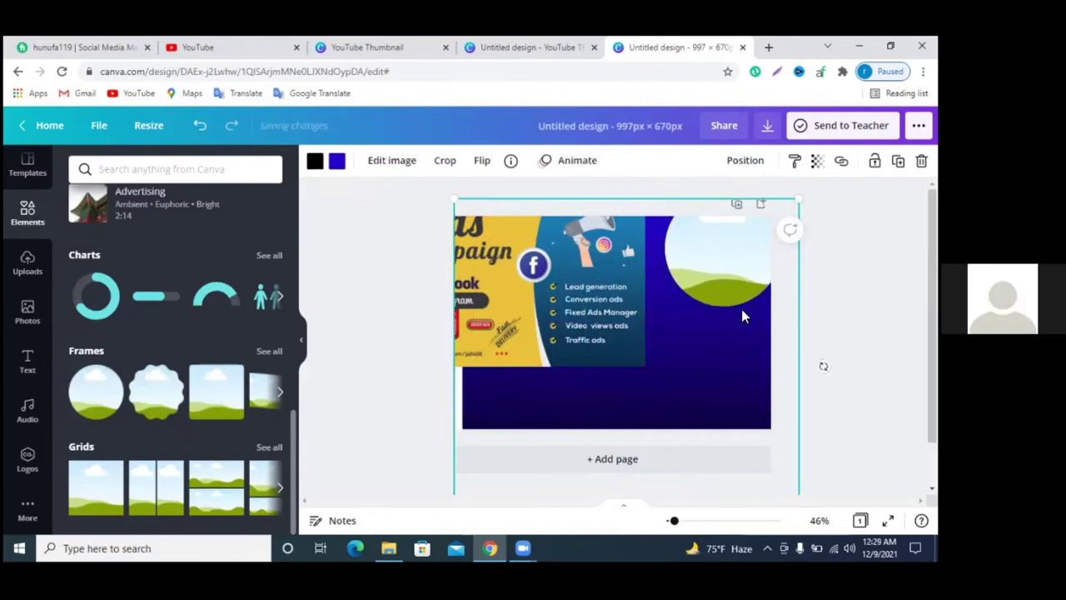
{"action": "left_click", "coordinate": [729, 283]}
{"action": "left_click_drag", "start_coordinate": [666, 310], "coordinate": [641, 460]}
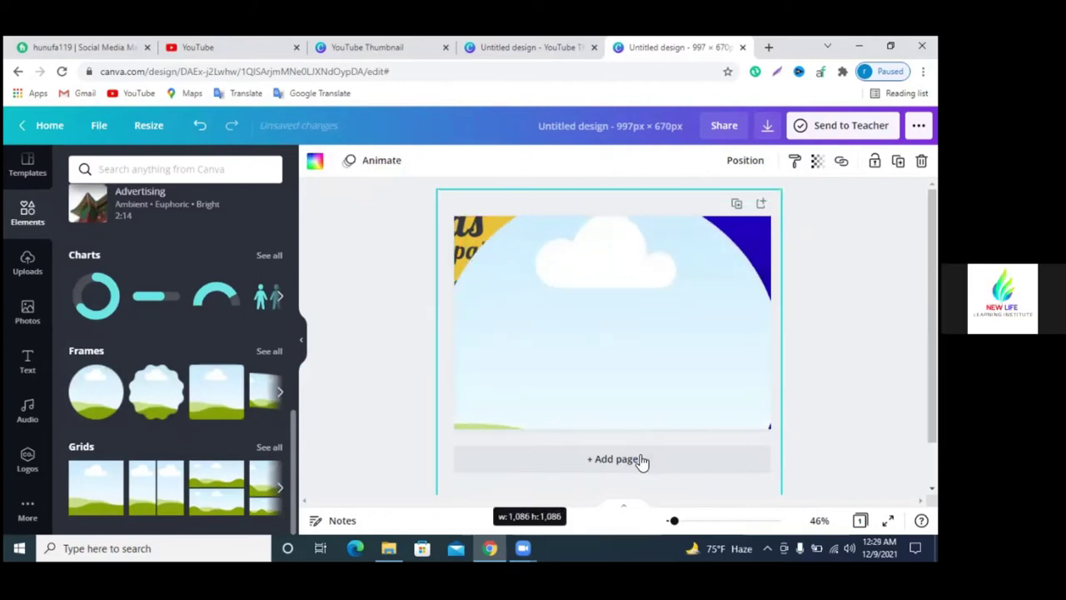
{"action": "left_click_drag", "start_coordinate": [530, 498], "coordinate": [499, 409]}
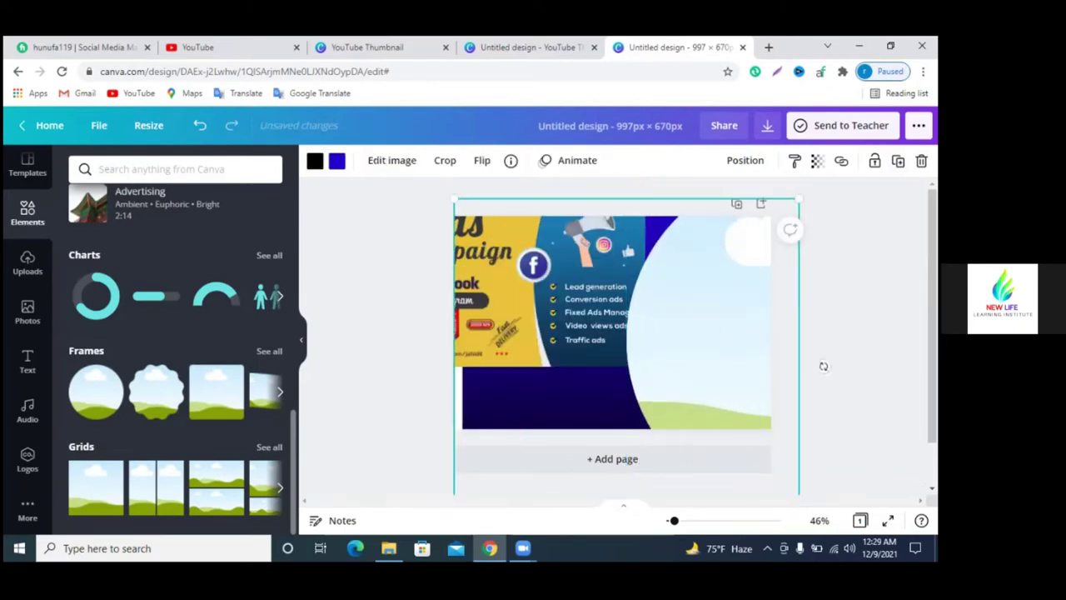
{"action": "left_click_drag", "start_coordinate": [824, 367], "coordinate": [830, 372]}
{"action": "left_click_drag", "start_coordinate": [705, 315], "coordinate": [736, 315]}
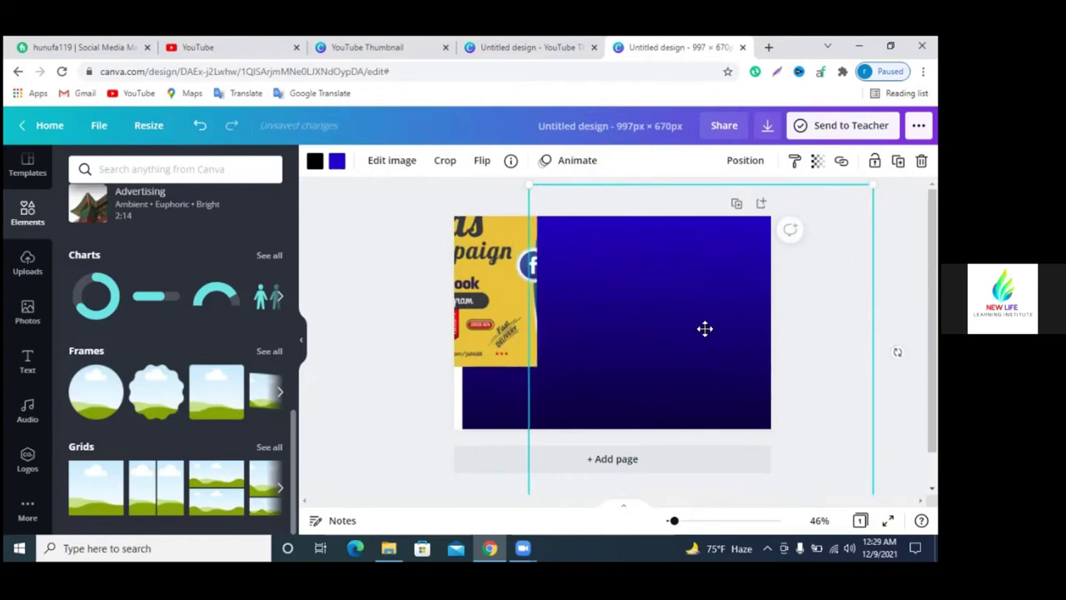
{"action": "mouse_move", "coordinate": [860, 366]}
{"action": "left_mouse_down"}
{"action": "mouse_move", "coordinate": [733, 409]}
{"action": "mouse_move", "coordinate": [690, 360]}
{"action": "mouse_move", "coordinate": [719, 326]}
{"action": "mouse_move", "coordinate": [710, 326]}
{"action": "left_mouse_up"}
- Undo the last frame move and edits, bringing the ads image back onto the page
{"action": "key", "text": "ctrl+z"}
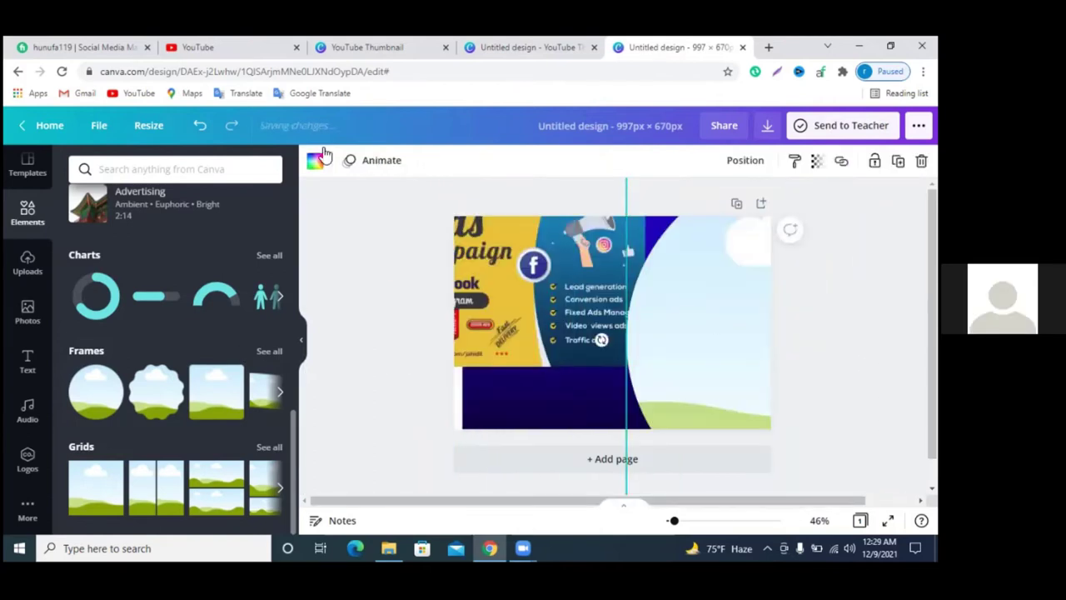
{"action": "left_click", "coordinate": [316, 163]}
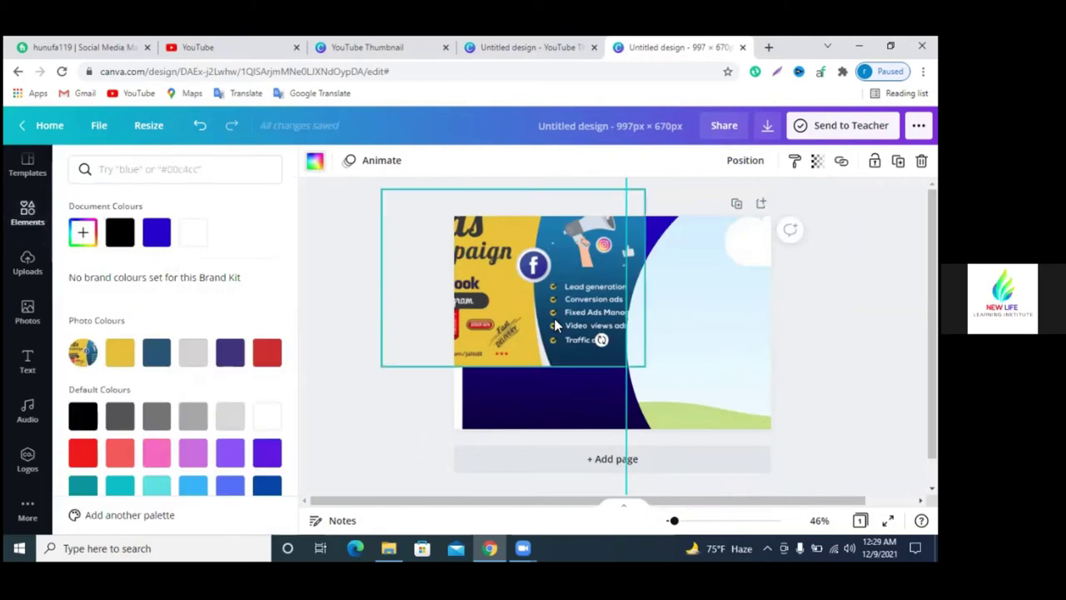
{"action": "left_click", "coordinate": [200, 126]}
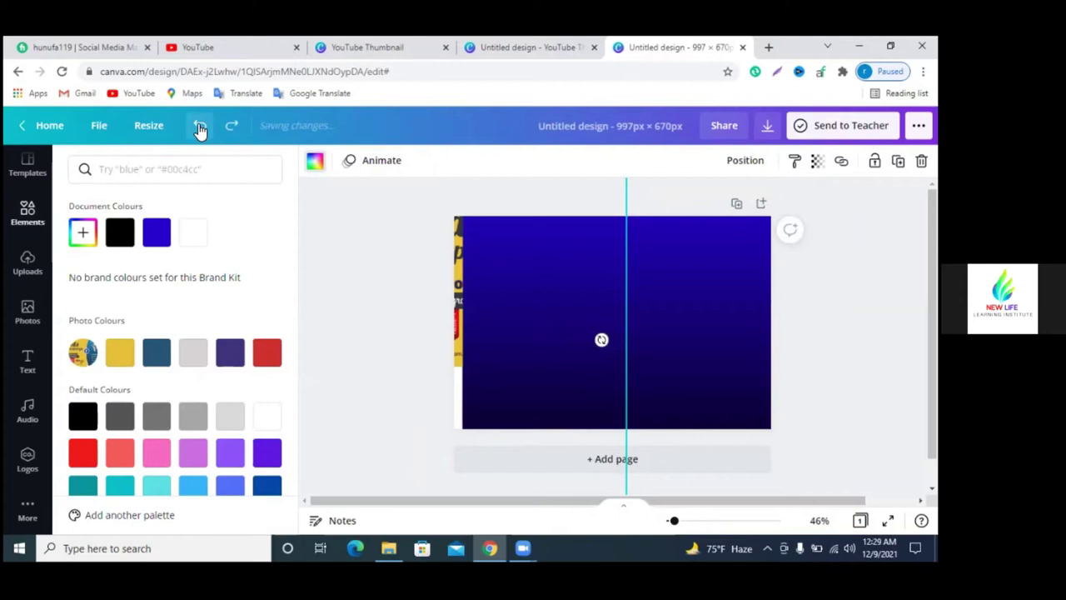
{"action": "left_click", "coordinate": [200, 127]}
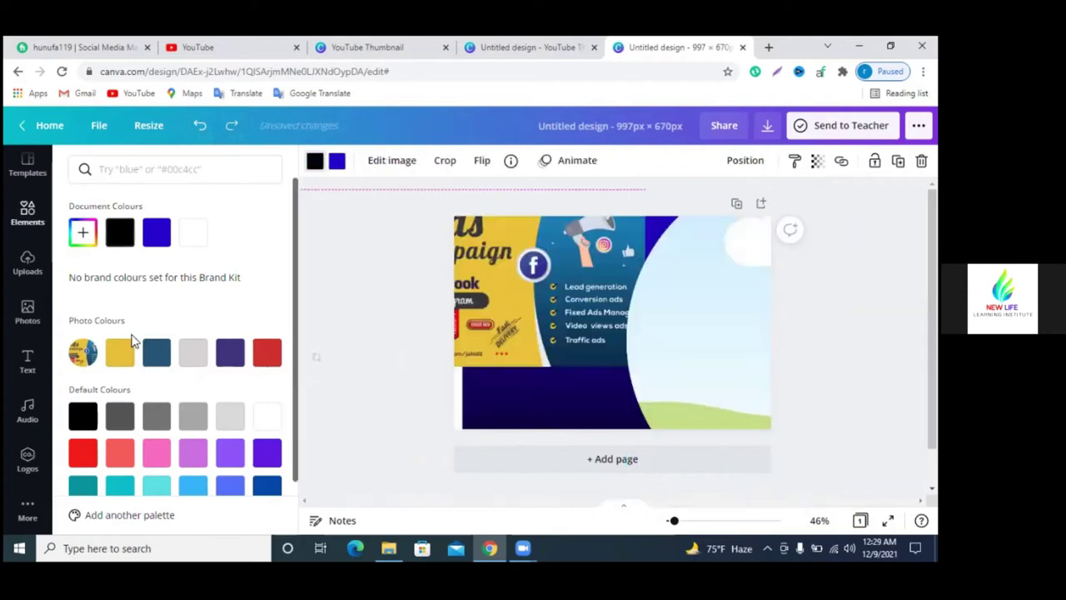
{"action": "left_click", "coordinate": [586, 325]}
- Shift the sky frame right and move the ads image off the page's left
{"action": "mouse_move", "coordinate": [754, 345]}
{"action": "left_mouse_down"}
{"action": "mouse_move", "coordinate": [925, 344]}
{"action": "mouse_move", "coordinate": [508, 324]}
{"action": "mouse_move", "coordinate": [799, 335]}
{"action": "left_mouse_up"}
{"action": "mouse_move", "coordinate": [692, 334]}
{"action": "left_mouse_down"}
{"action": "mouse_move", "coordinate": [664, 331]}
{"action": "mouse_move", "coordinate": [542, 368]}
{"action": "mouse_move", "coordinate": [136, 359]}
{"action": "left_mouse_up"}
{"action": "left_click_drag", "start_coordinate": [726, 353], "coordinate": [356, 333]}
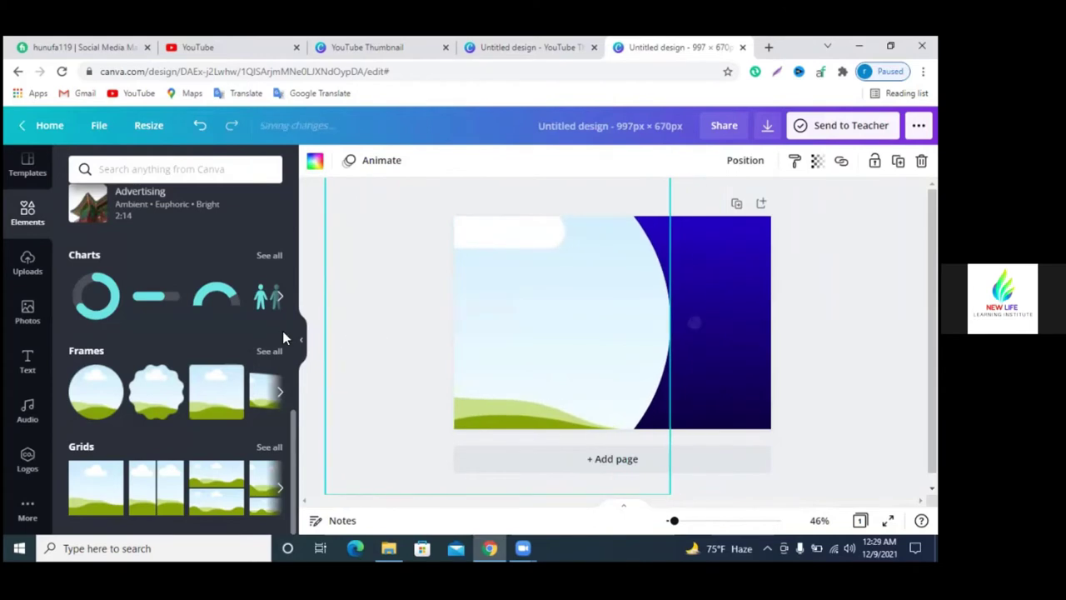
- Shift the sky circle frame left and move the sky landscape element to the right
{"action": "left_click", "coordinate": [13, 273]}
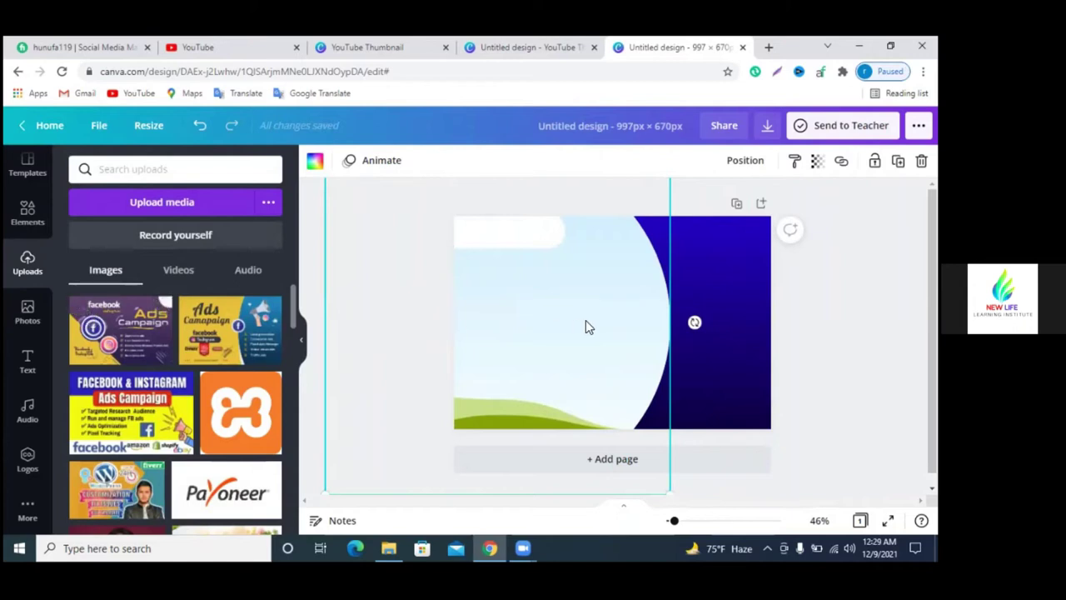
{"action": "left_click_drag", "start_coordinate": [585, 320], "coordinate": [578, 321]}
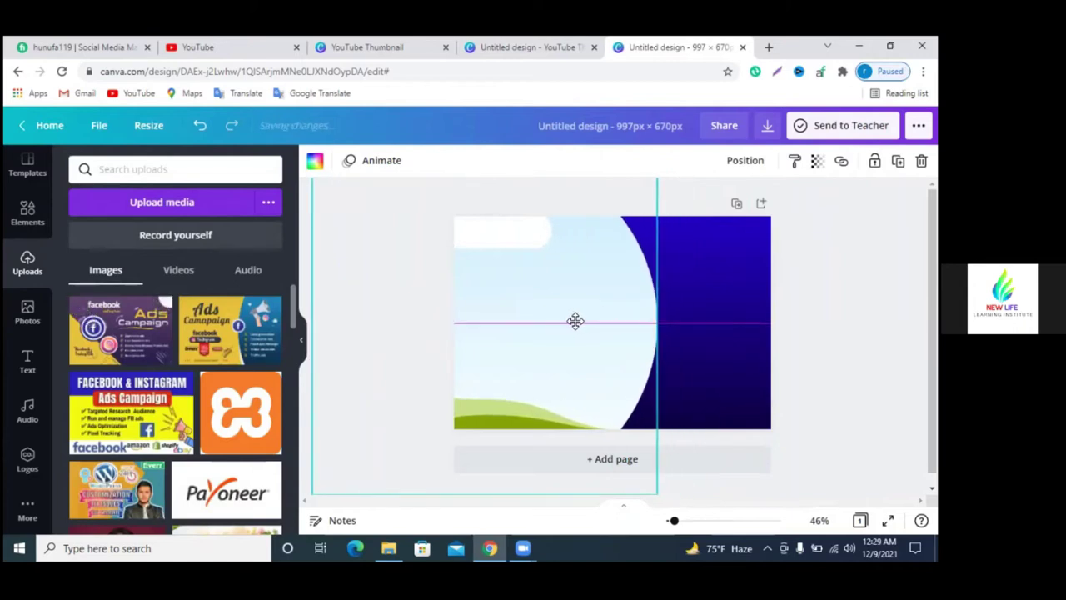
{"action": "left_click", "coordinate": [683, 322]}
{"action": "left_click_drag", "start_coordinate": [596, 318], "coordinate": [895, 315]}
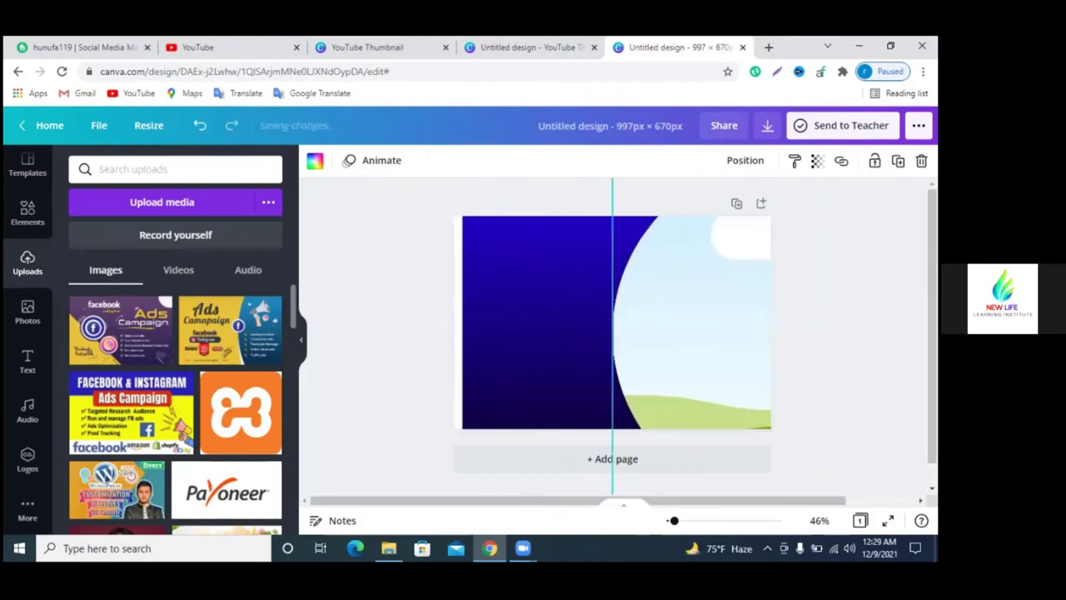
{"action": "left_click_drag", "start_coordinate": [588, 333], "coordinate": [595, 333]}
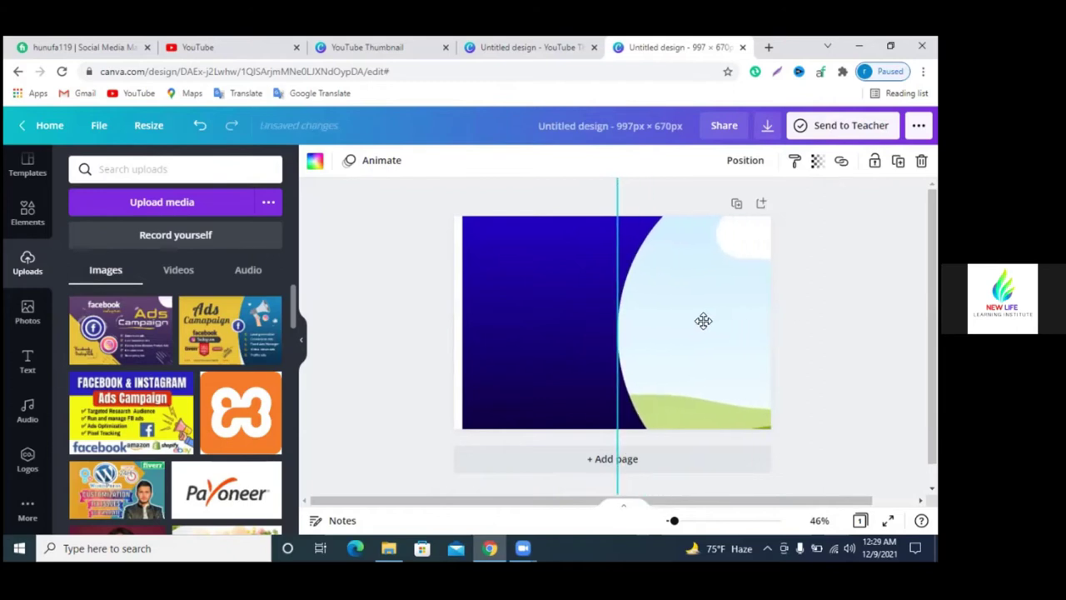
{"action": "left_click_drag", "start_coordinate": [595, 333], "coordinate": [601, 353]}
- Stretch the dark blue image past the left edge until it covers the whole page
{"action": "left_click", "coordinate": [501, 323]}
{"action": "mouse_move", "coordinate": [462, 305]}
{"action": "left_mouse_down"}
{"action": "mouse_move", "coordinate": [235, 315]}
{"action": "mouse_move", "coordinate": [325, 372]}
{"action": "mouse_move", "coordinate": [357, 323]}
{"action": "mouse_move", "coordinate": [460, 262]}
{"action": "mouse_move", "coordinate": [766, 316]}
{"action": "mouse_move", "coordinate": [751, 302]}
{"action": "mouse_move", "coordinate": [672, 334]}
{"action": "mouse_move", "coordinate": [388, 345]}
{"action": "mouse_move", "coordinate": [402, 317]}
{"action": "mouse_move", "coordinate": [693, 305]}
{"action": "left_mouse_up"}
{"action": "mouse_move", "coordinate": [757, 317]}
{"action": "left_mouse_down"}
{"action": "mouse_move", "coordinate": [485, 312]}
{"action": "mouse_move", "coordinate": [495, 320]}
{"action": "left_mouse_up"}
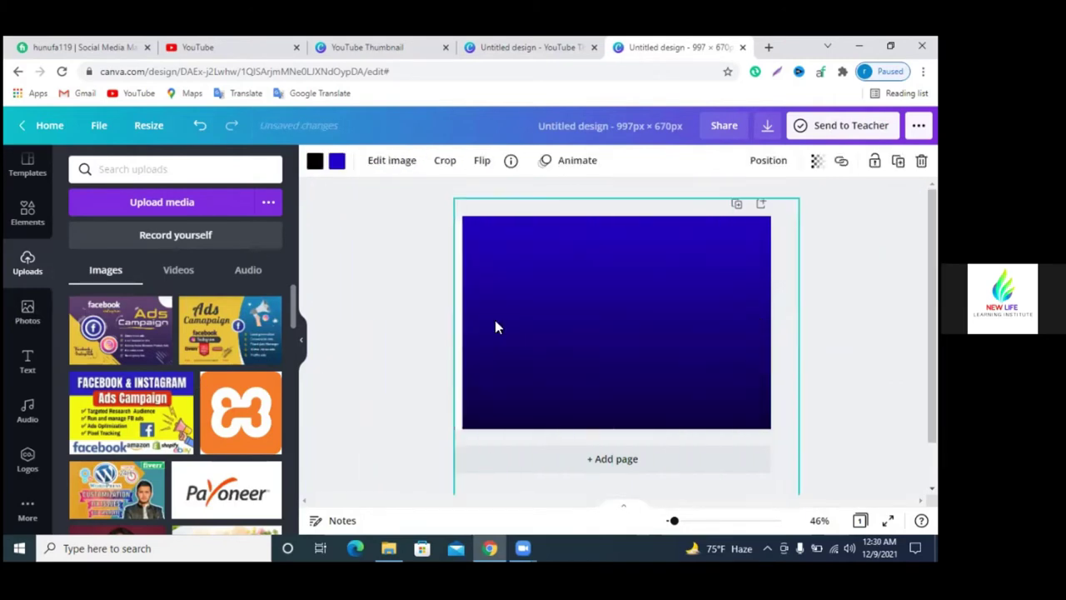
- Move the dark blue image off the page and set the page background to yellow
{"action": "left_click_drag", "start_coordinate": [585, 383], "coordinate": [781, 386]}
{"action": "left_click", "coordinate": [500, 367]}
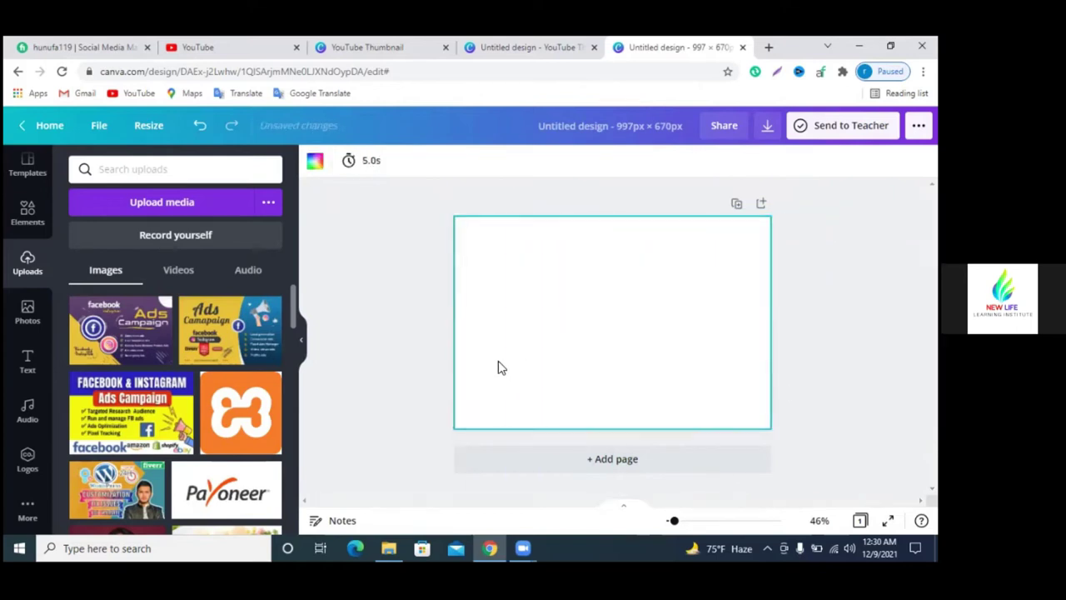
{"action": "left_click", "coordinate": [231, 336]}
{"action": "left_click", "coordinate": [514, 257]}
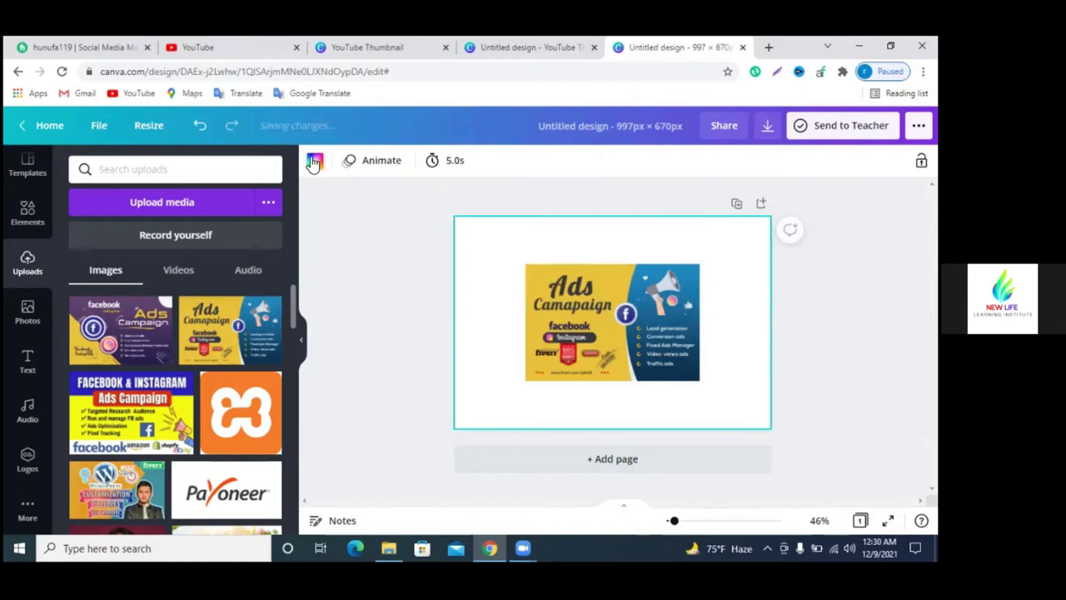
{"action": "left_click", "coordinate": [314, 161]}
{"action": "left_click", "coordinate": [121, 352]}
- Remove the added ads image from the yellow page
{"action": "mouse_move", "coordinate": [611, 333]}
{"action": "left_mouse_down"}
{"action": "mouse_move", "coordinate": [553, 348]}
{"action": "mouse_move", "coordinate": [594, 336]}
{"action": "left_mouse_up"}
{"action": "left_click", "coordinate": [723, 328]}
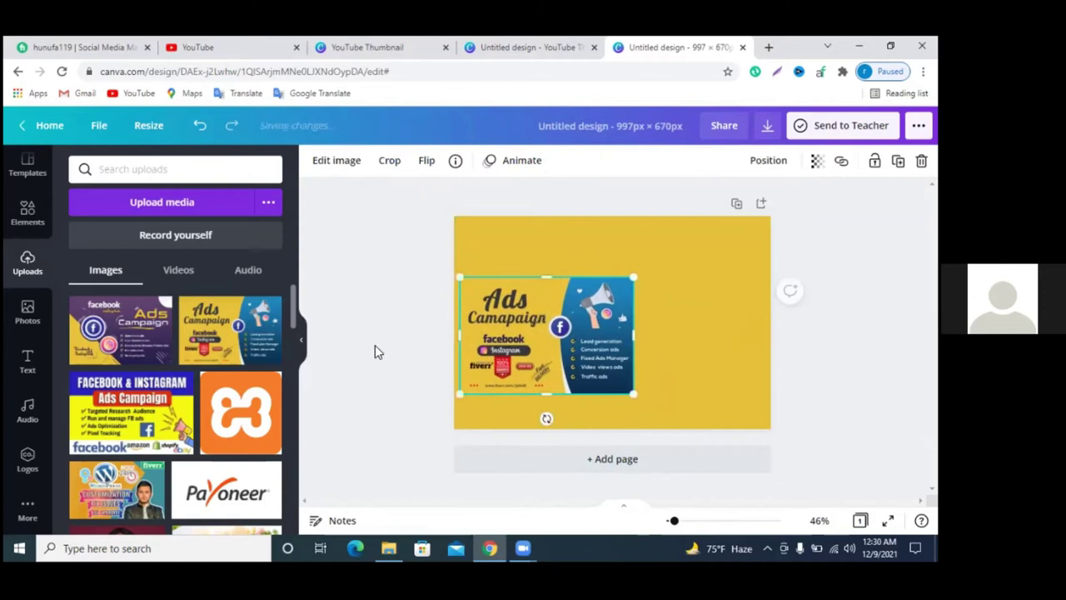
{"action": "left_click", "coordinate": [27, 215]}
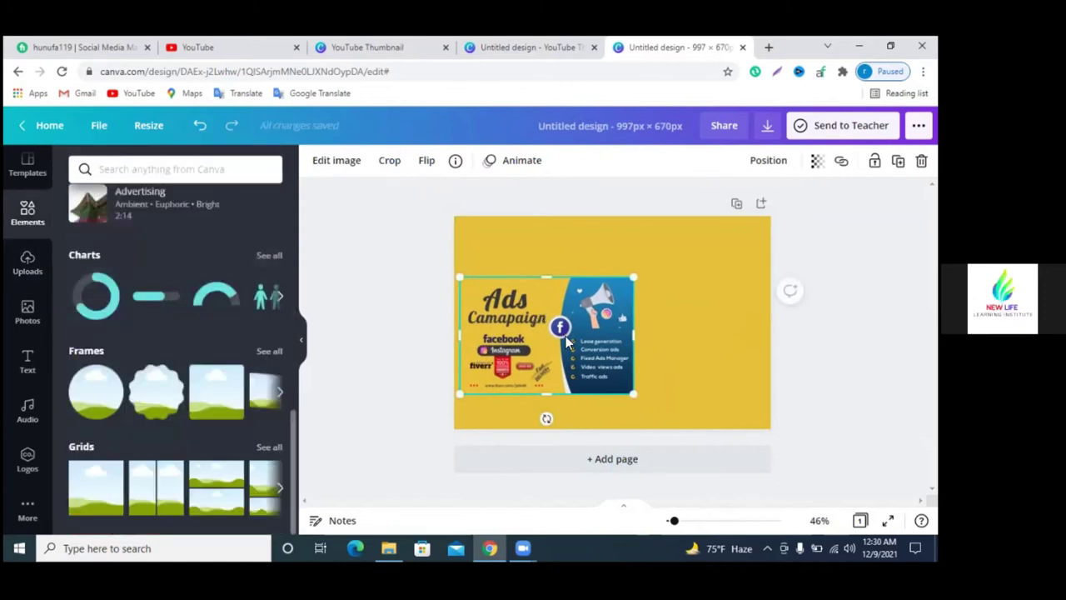
{"action": "key", "text": "Delete"}
{"action": "scroll", "coordinate": [98, 393], "scroll_direction": "up", "scroll_amount": 5}
- Add a circle shape, enlarge it and position it to cover the page's right side
{"action": "scroll", "coordinate": [138, 392], "scroll_direction": "up", "scroll_amount": 5}
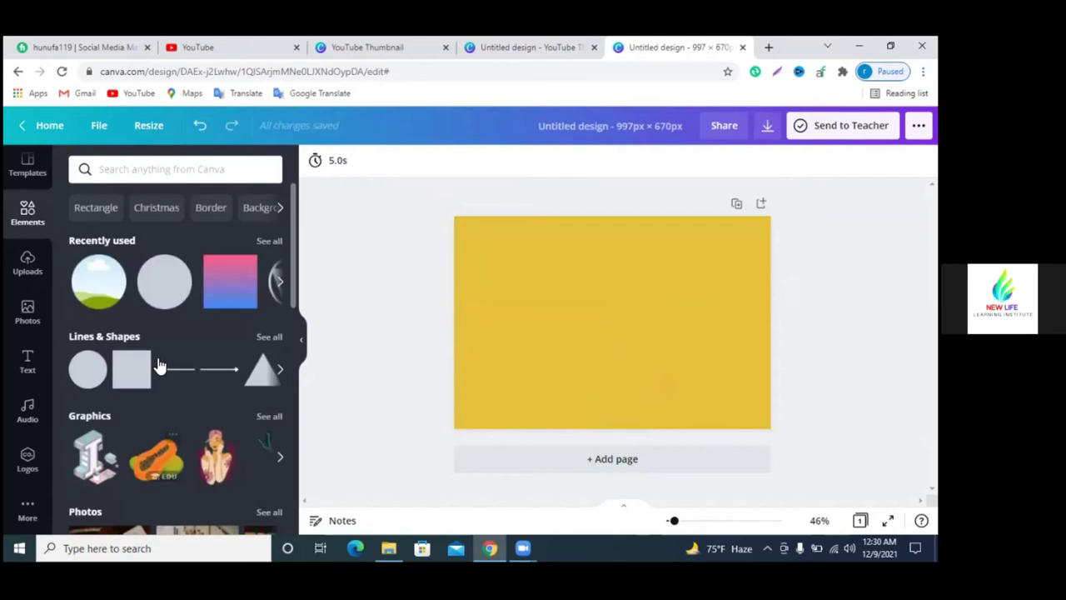
{"action": "left_click", "coordinate": [164, 282]}
{"action": "mouse_move", "coordinate": [586, 303]}
{"action": "left_mouse_down"}
{"action": "mouse_move", "coordinate": [712, 257]}
{"action": "mouse_move", "coordinate": [697, 226]}
{"action": "left_mouse_up"}
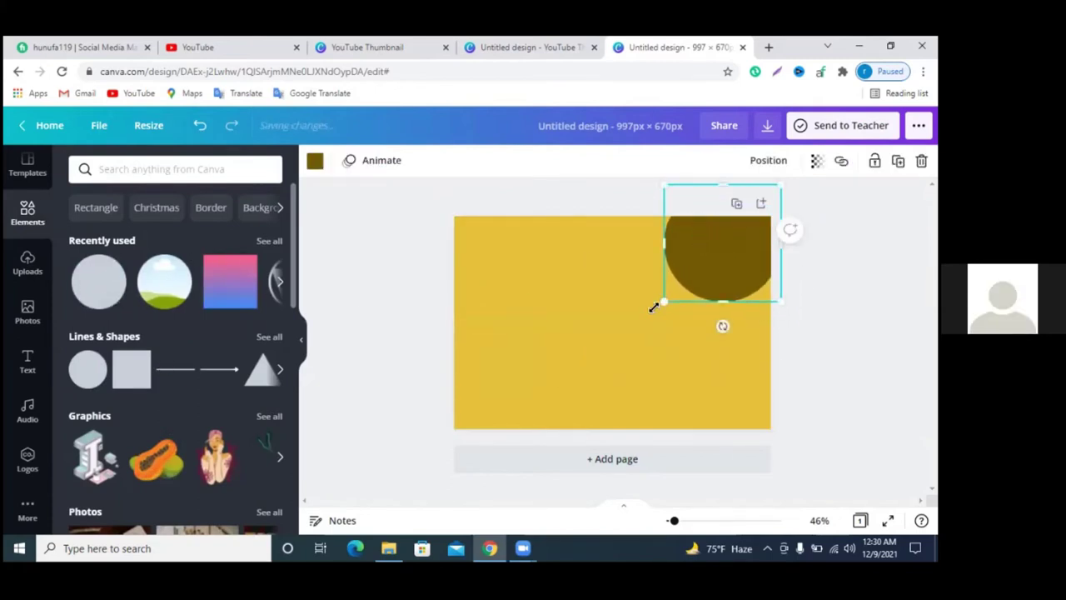
{"action": "left_click_drag", "start_coordinate": [666, 305], "coordinate": [600, 473]}
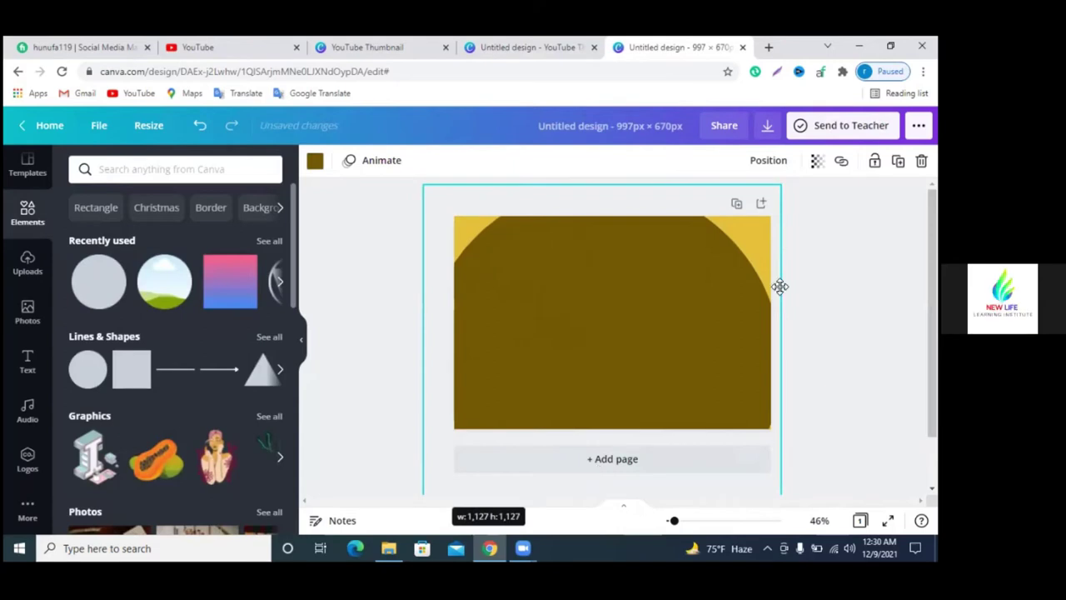
{"action": "left_click_drag", "start_coordinate": [780, 287], "coordinate": [996, 254]}
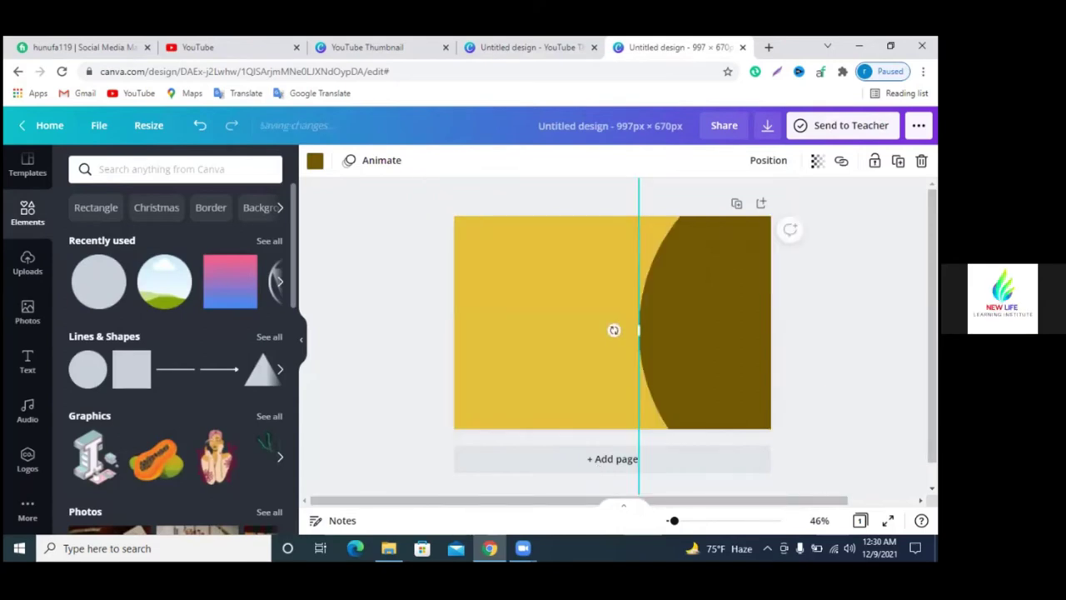
{"action": "left_click_drag", "start_coordinate": [737, 307], "coordinate": [737, 300]}
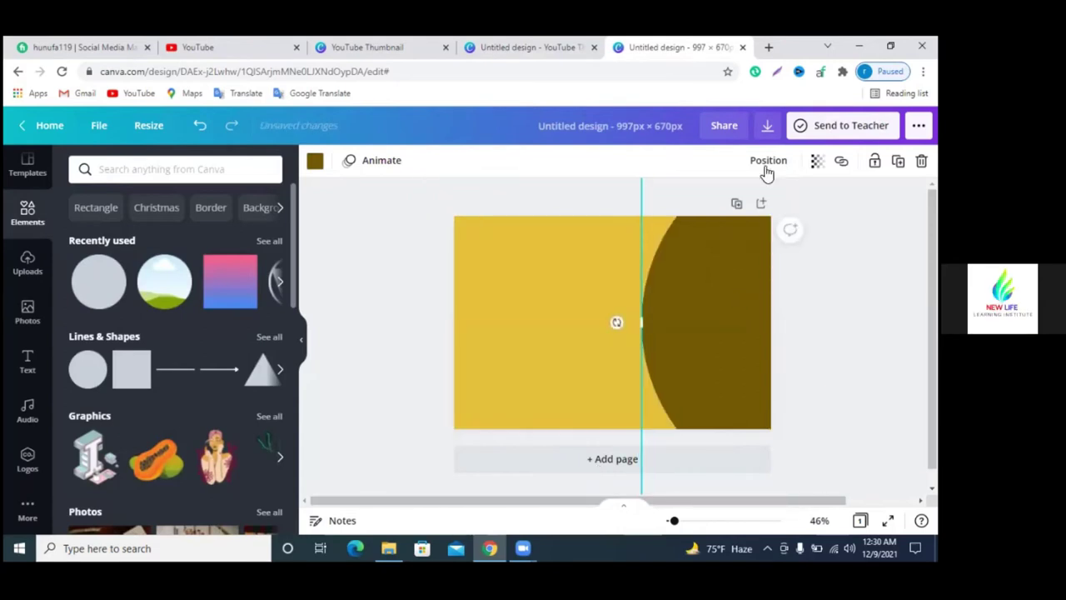
- Place the uploaded ads image at the page's left edge and nudge the olive half-circle right
{"action": "left_click", "coordinate": [27, 262]}
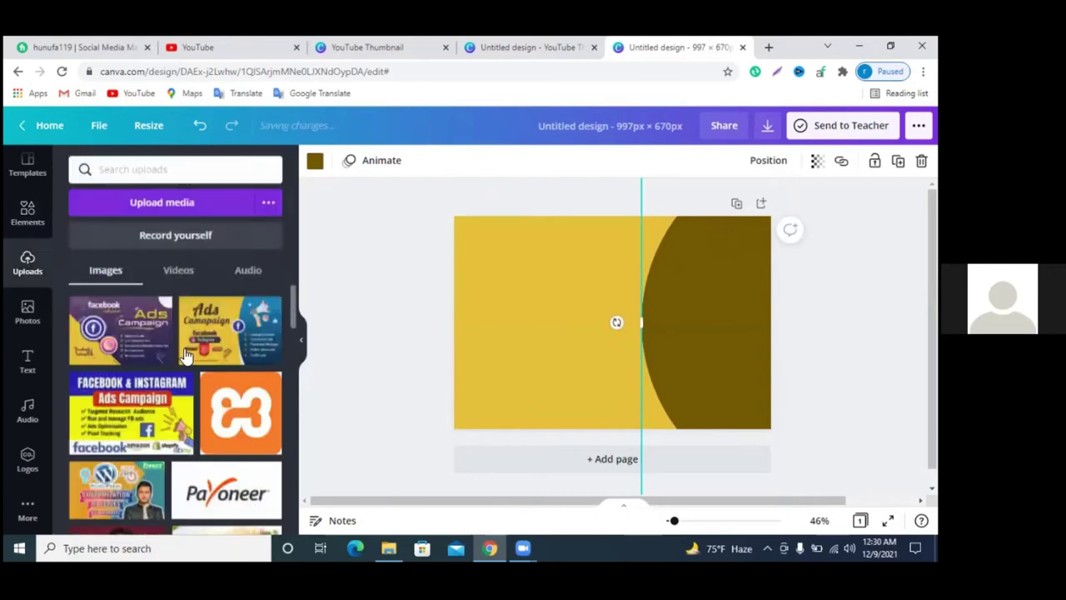
{"action": "left_click", "coordinate": [229, 329]}
{"action": "left_click_drag", "start_coordinate": [595, 367], "coordinate": [470, 346]}
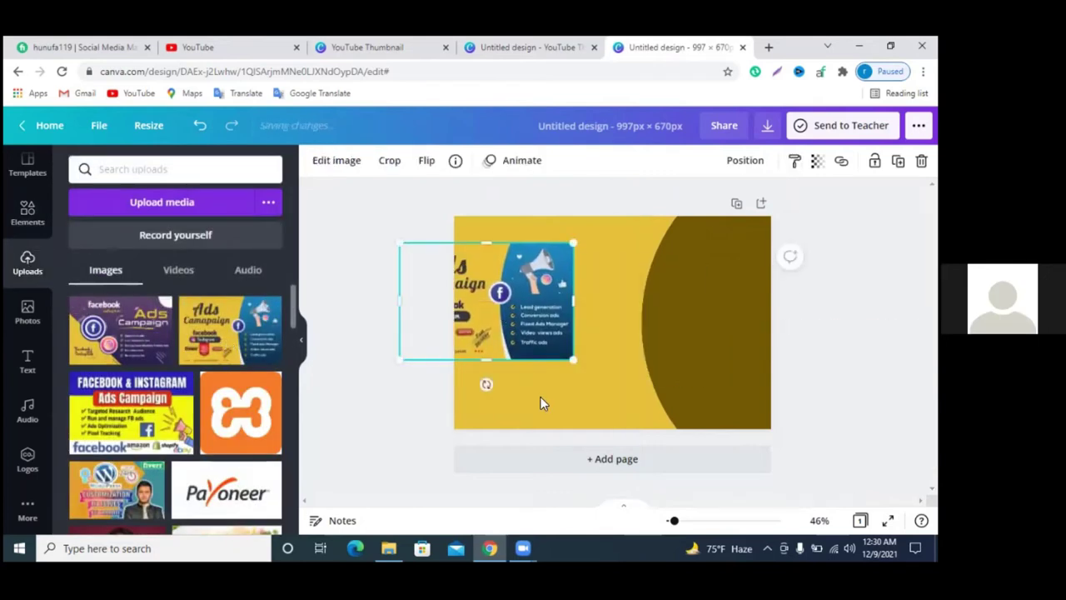
{"action": "left_click", "coordinate": [546, 403]}
{"action": "left_click", "coordinate": [507, 337]}
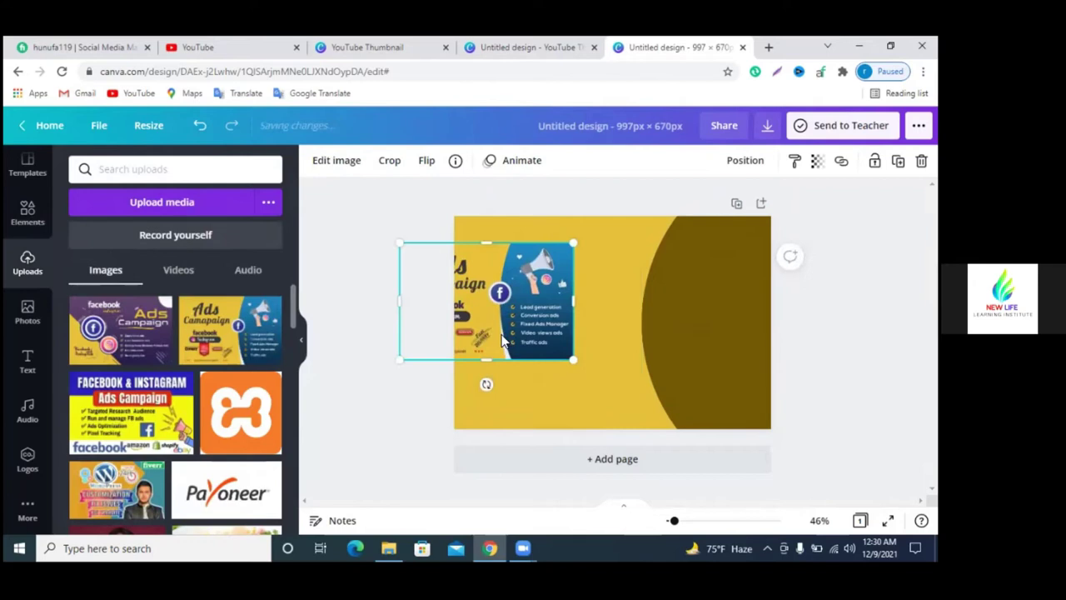
{"action": "left_click", "coordinate": [681, 341]}
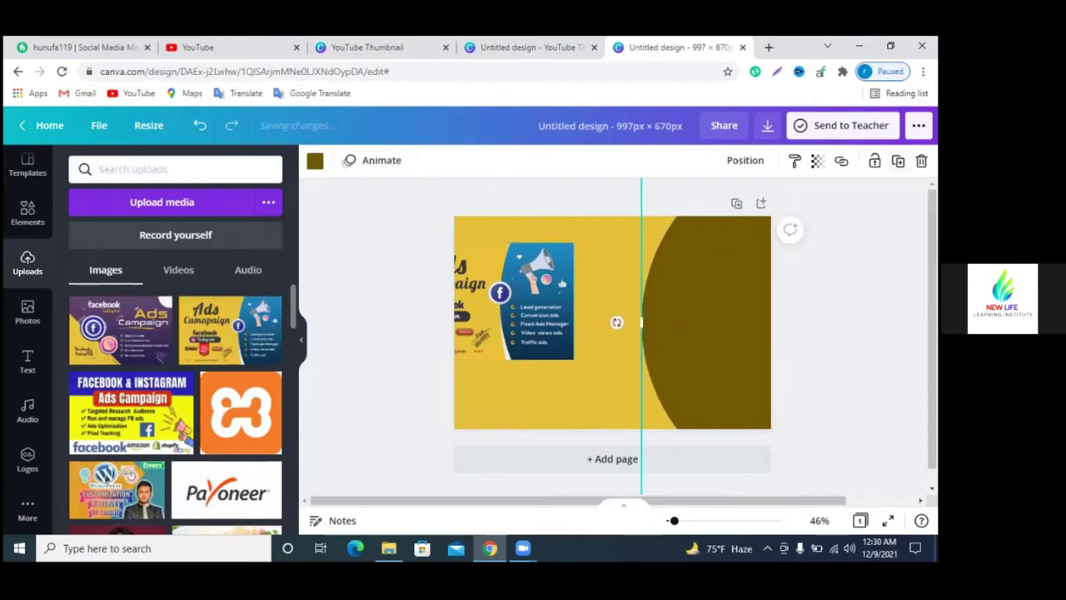
{"action": "left_click_drag", "start_coordinate": [686, 345], "coordinate": [700, 342]}
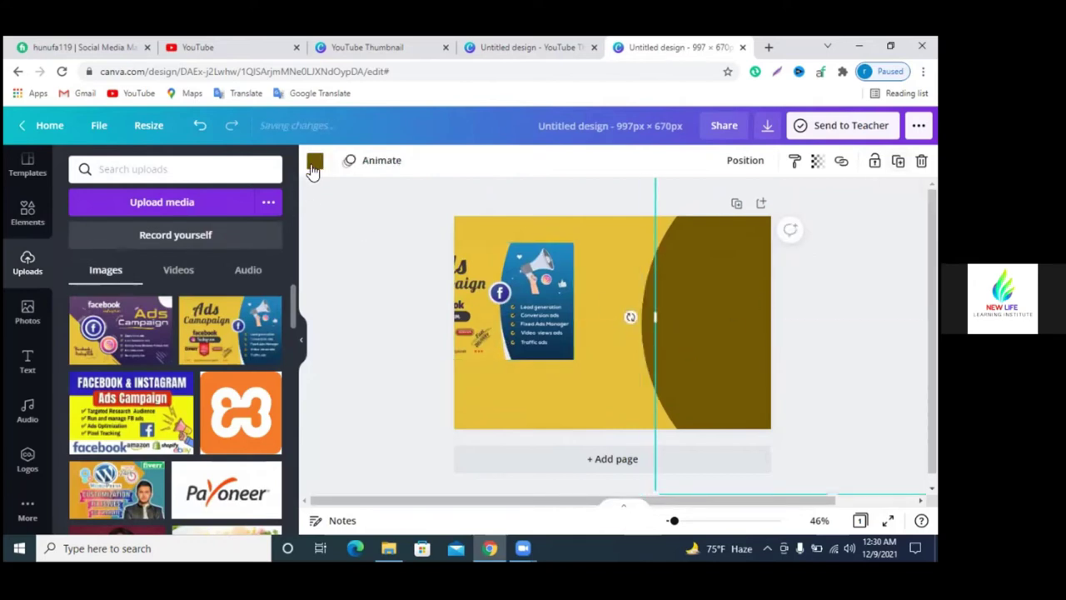
- Recolour the half-circle light grey and shift it, revealing an olive crescent
{"action": "left_click", "coordinate": [314, 162]}
{"action": "left_click", "coordinate": [192, 352]}
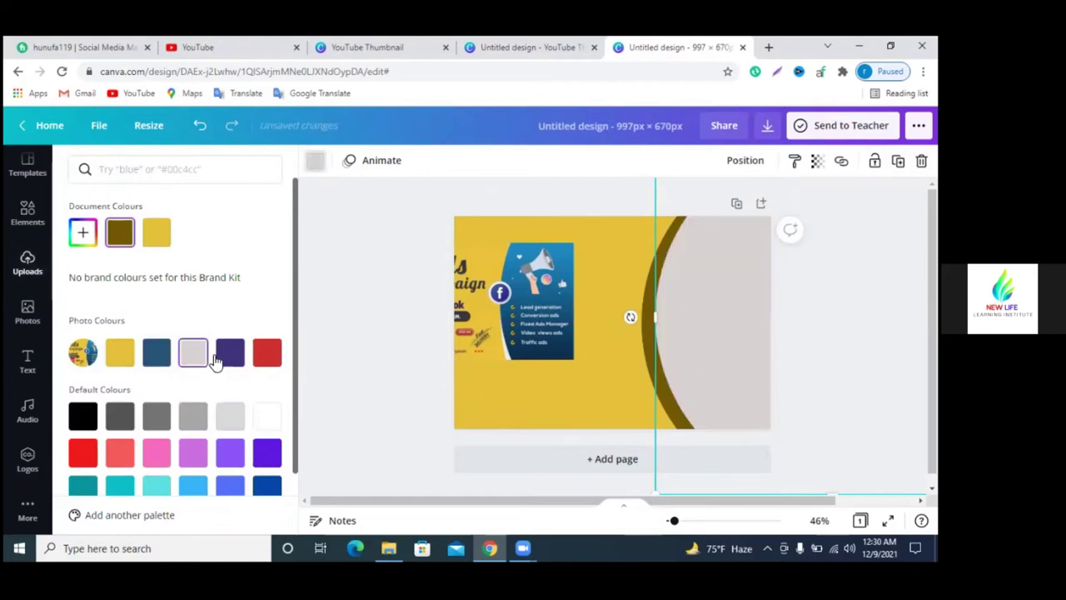
{"action": "left_click_drag", "start_coordinate": [691, 357], "coordinate": [681, 350]}
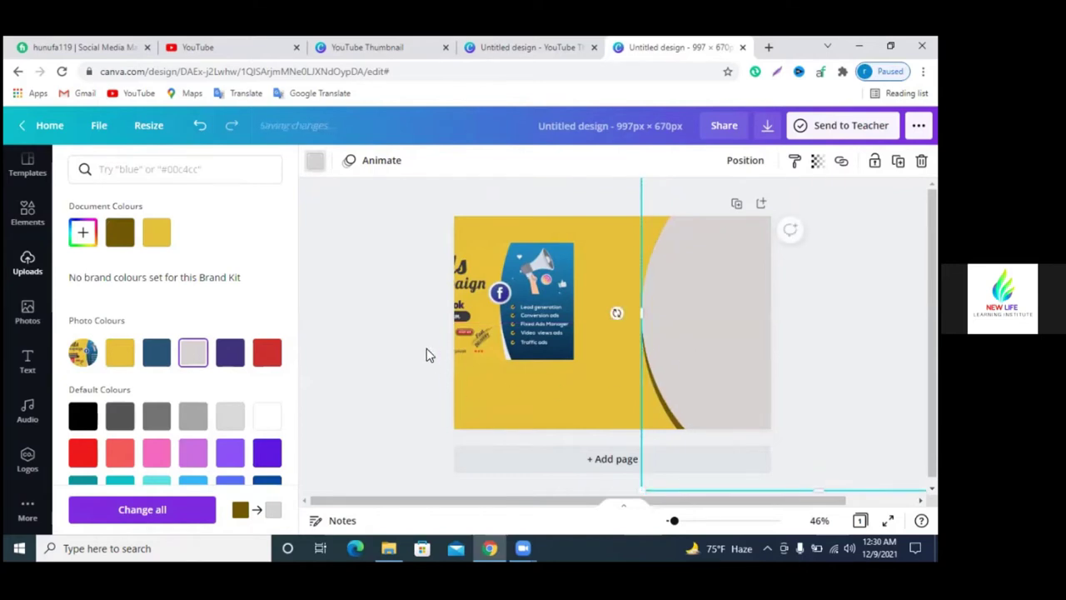
{"action": "left_click", "coordinate": [420, 337]}
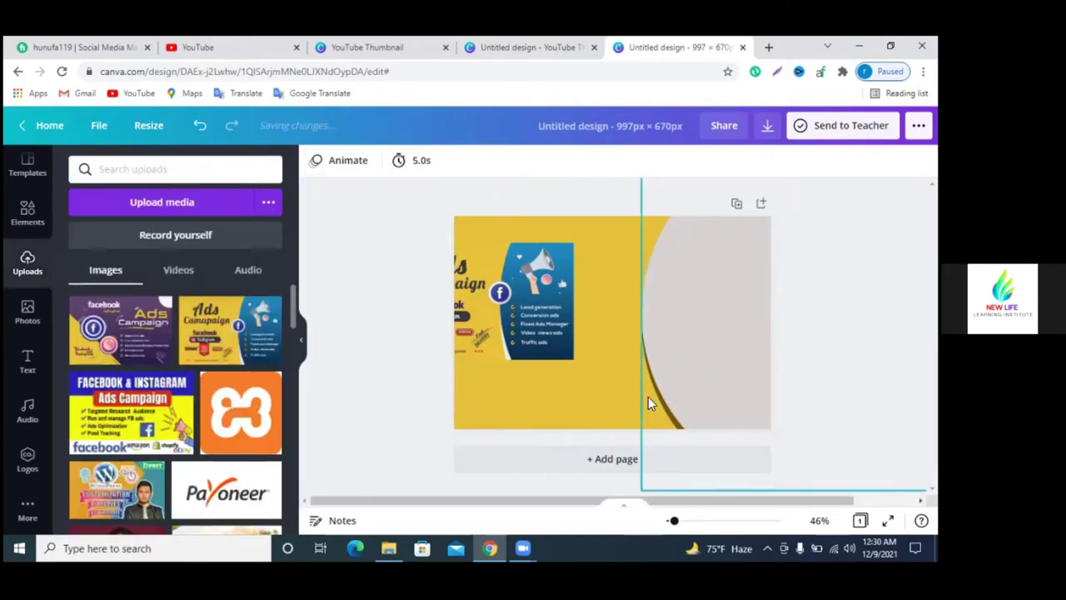
{"action": "left_click_drag", "start_coordinate": [730, 375], "coordinate": [659, 386]}
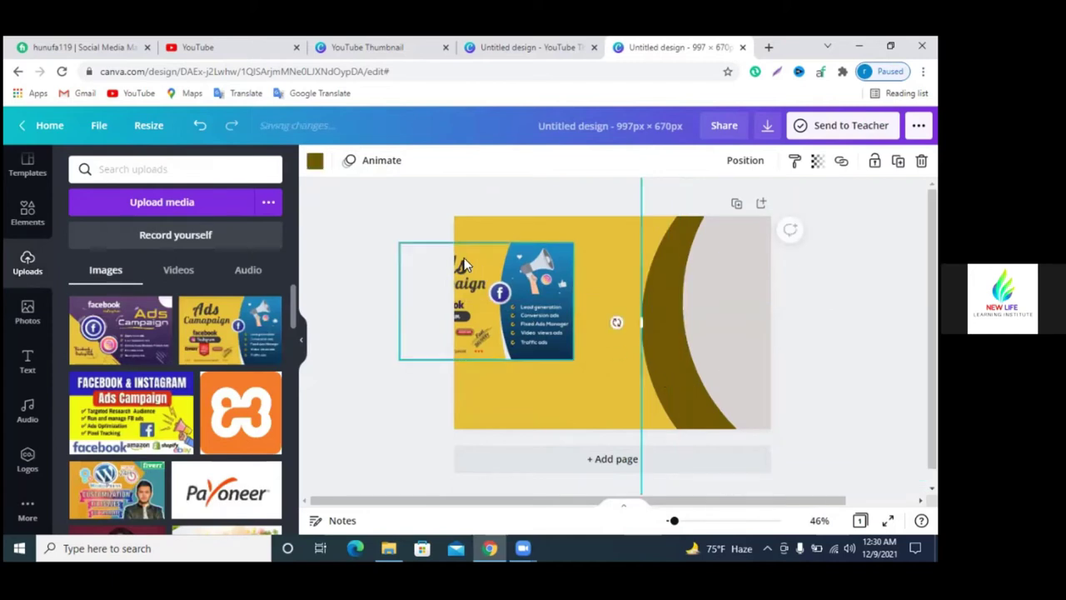
- Make the crescent white and the right-hand curved shape dark blue, then reposition it
{"action": "left_click", "coordinate": [316, 162]}
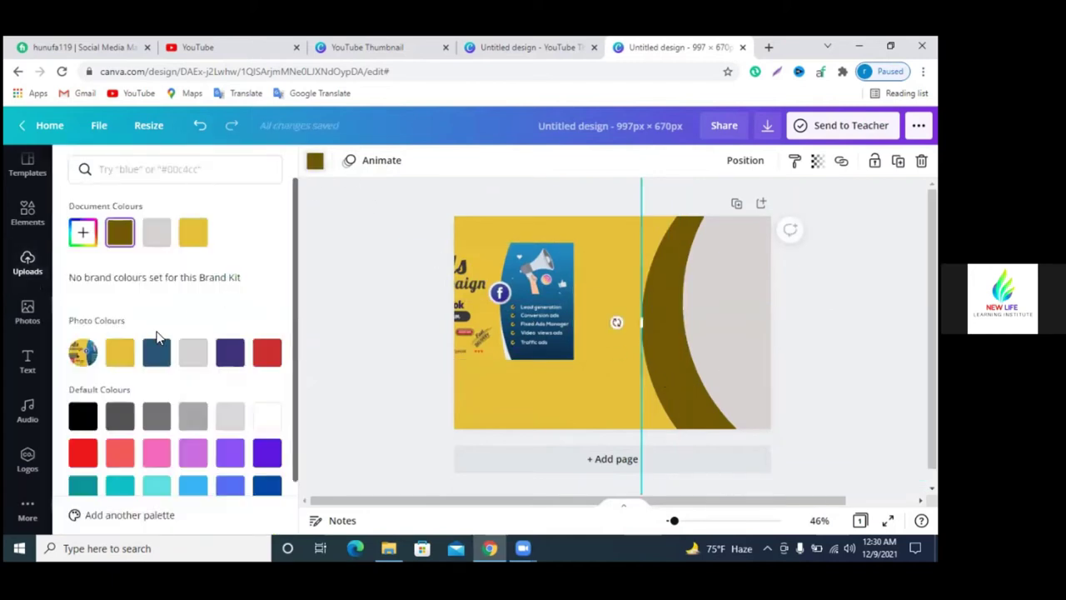
{"action": "left_click", "coordinate": [263, 419]}
{"action": "left_click_drag", "start_coordinate": [643, 323], "coordinate": [692, 329]}
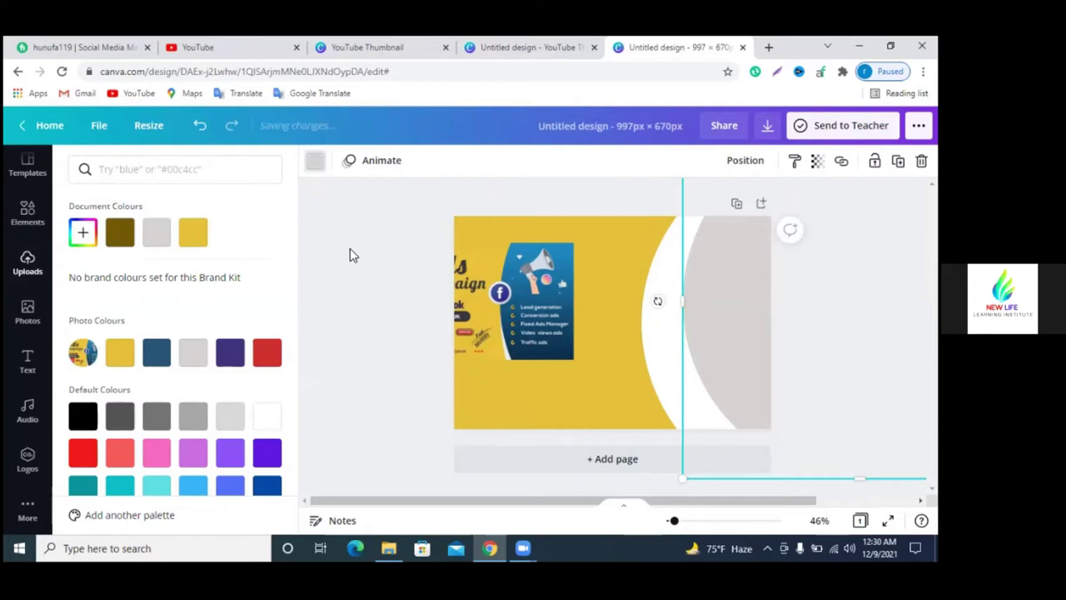
{"action": "left_click", "coordinate": [230, 352]}
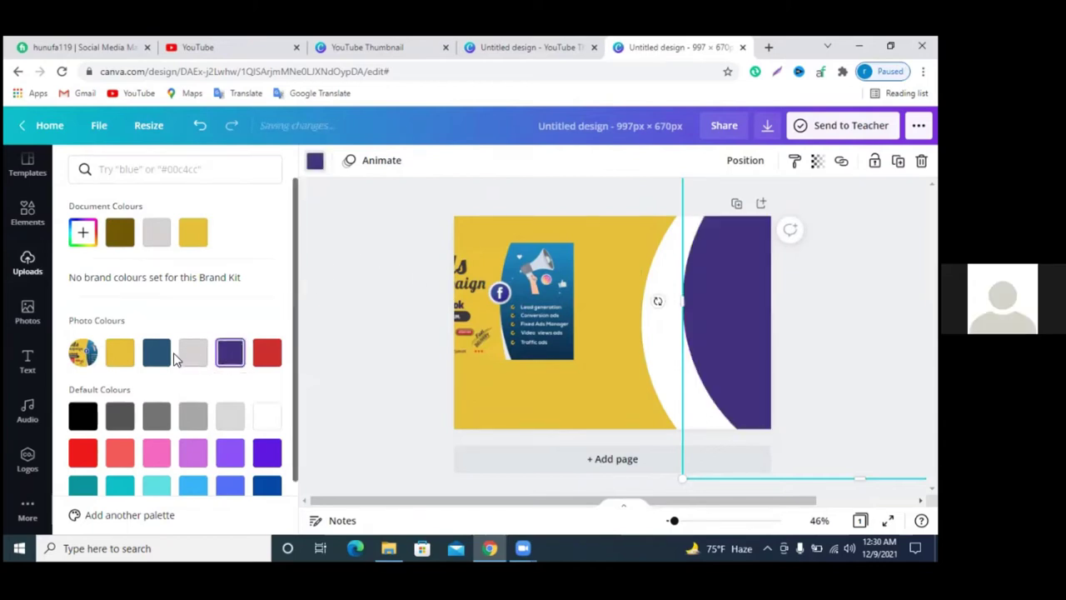
{"action": "left_click", "coordinate": [167, 354]}
{"action": "mouse_move", "coordinate": [742, 336]}
{"action": "left_mouse_down"}
{"action": "mouse_move", "coordinate": [706, 339]}
{"action": "mouse_move", "coordinate": [703, 354]}
{"action": "left_mouse_up"}
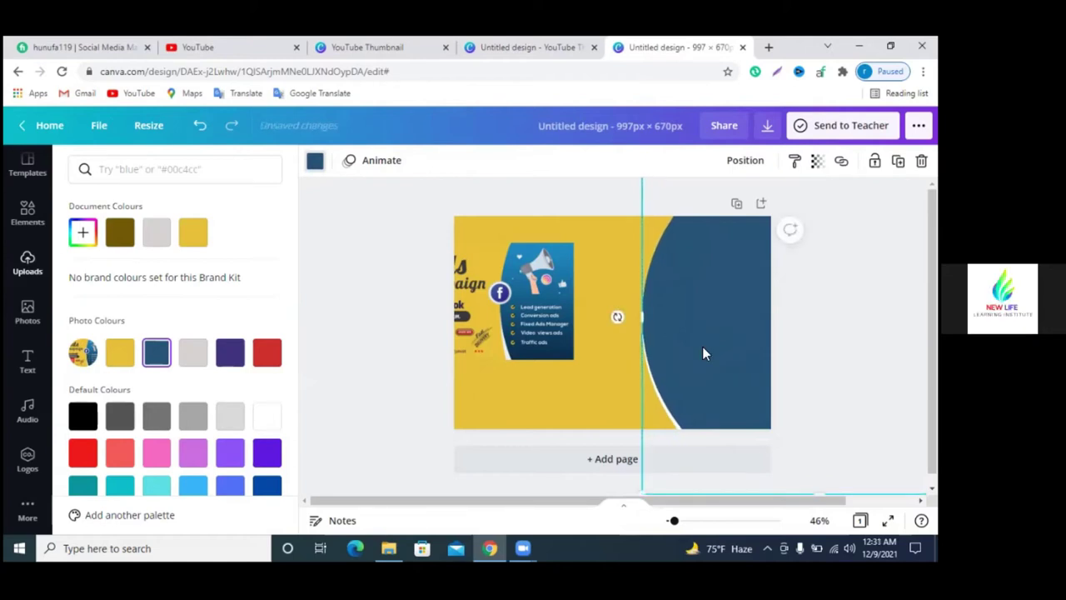
{"action": "key", "text": "Escape"}
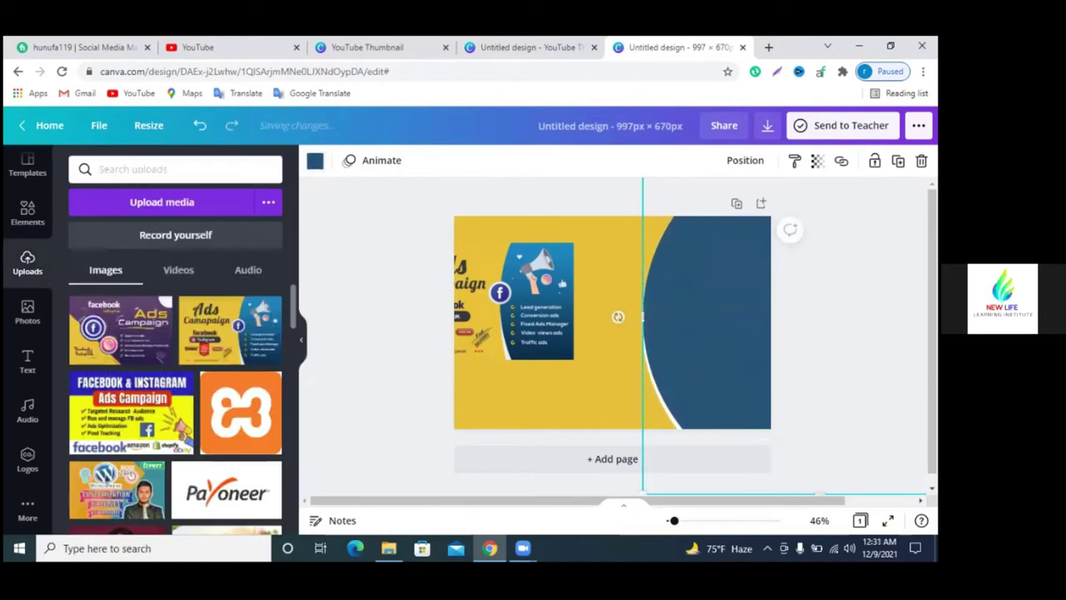
{"action": "key", "text": "Escape"}
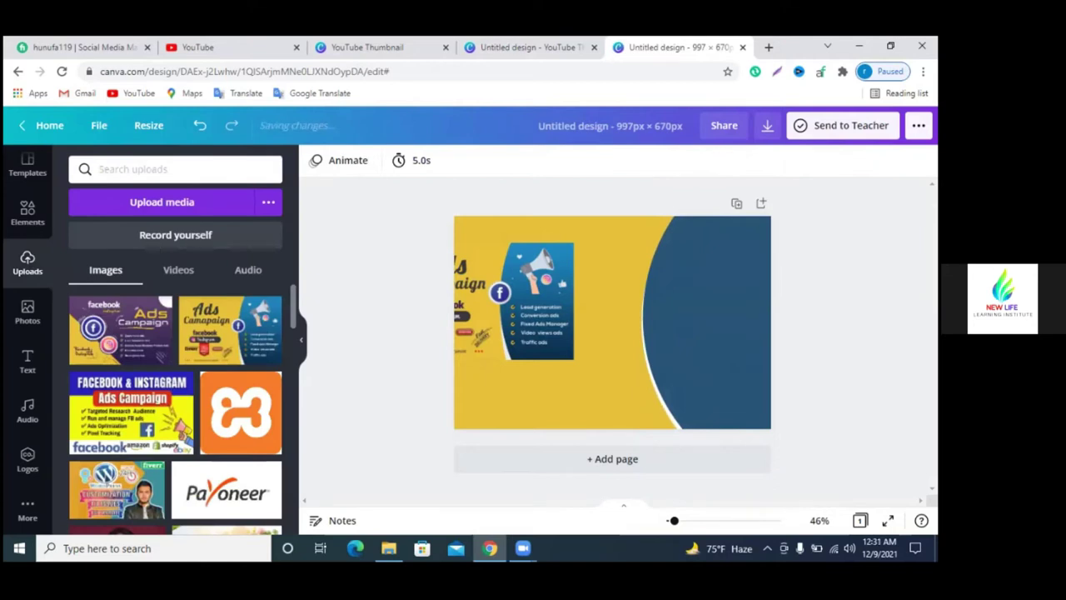
{"action": "left_click", "coordinate": [722, 375]}
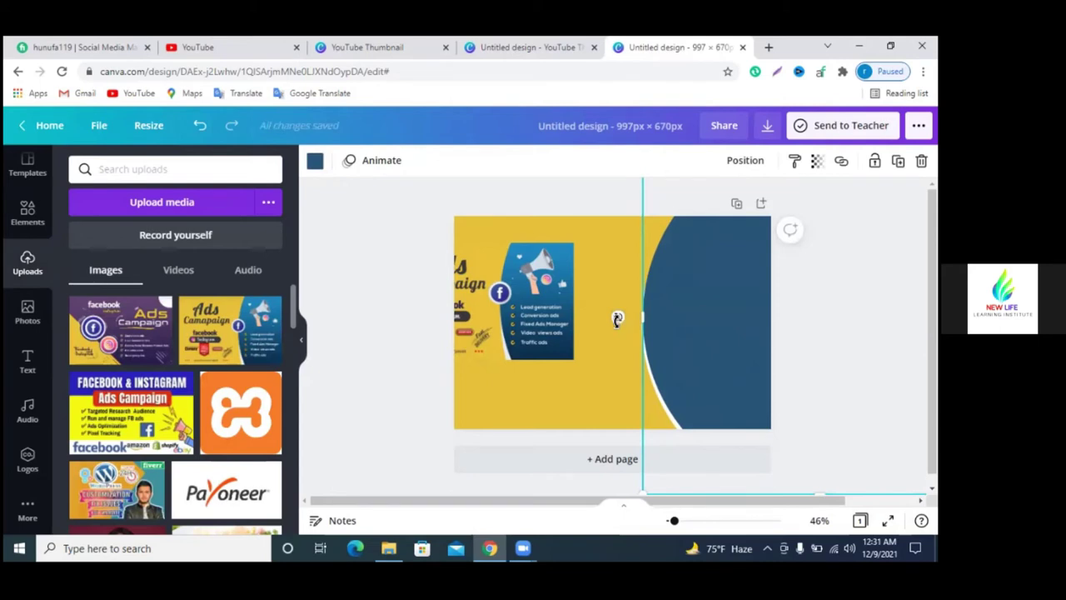
- Shift the dark-blue curved shape slightly left
{"action": "left_click_drag", "start_coordinate": [719, 350], "coordinate": [707, 337]}
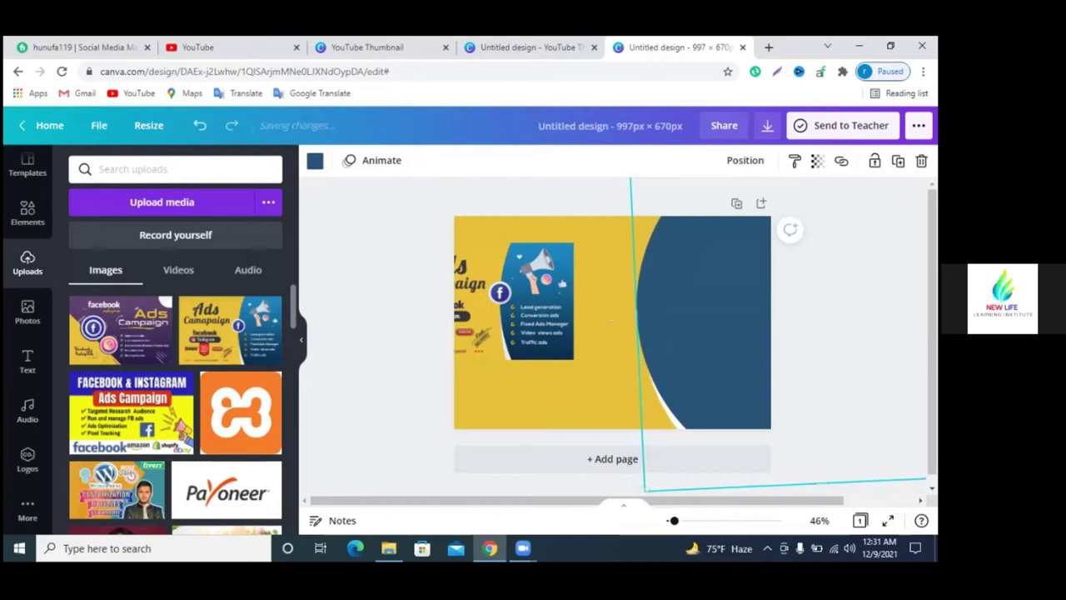
{"action": "key", "text": "Escape"}
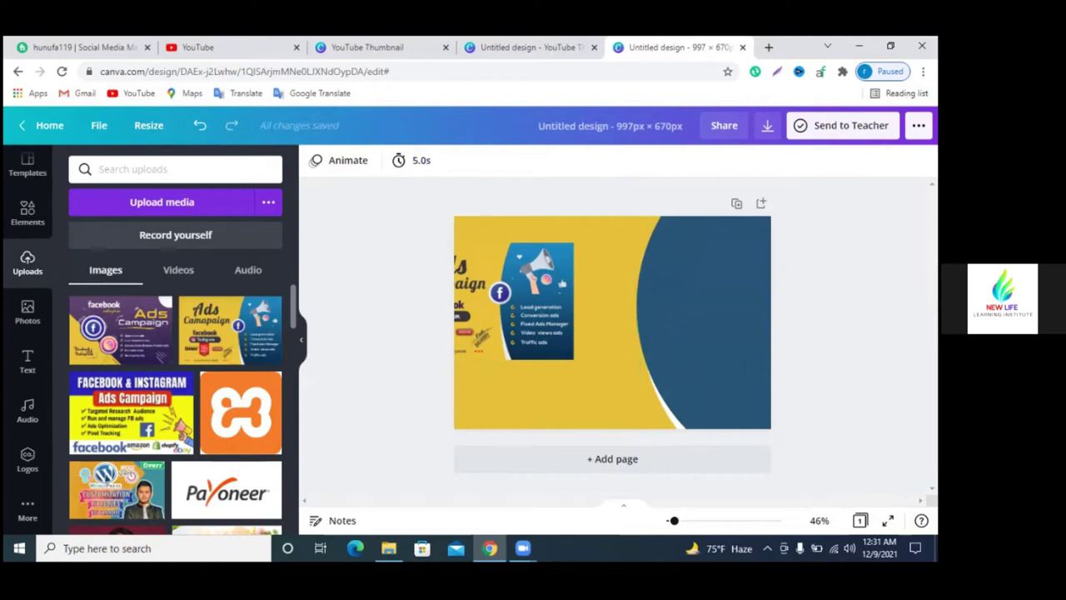
{"action": "left_click", "coordinate": [716, 289]}
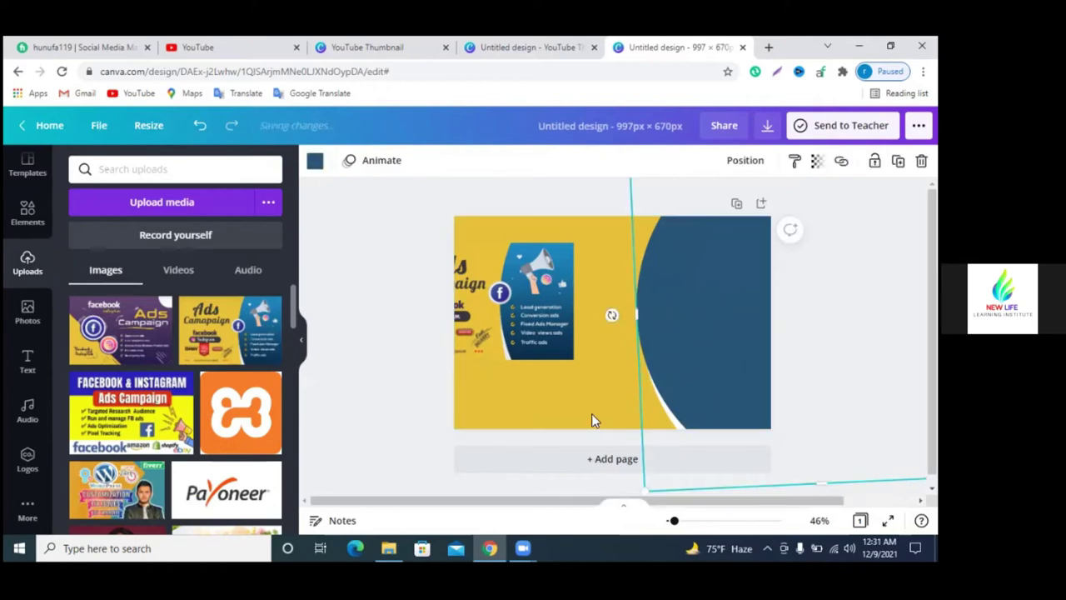
{"action": "left_click", "coordinate": [623, 410]}
{"action": "left_click_drag", "start_coordinate": [692, 398], "coordinate": [688, 393]}
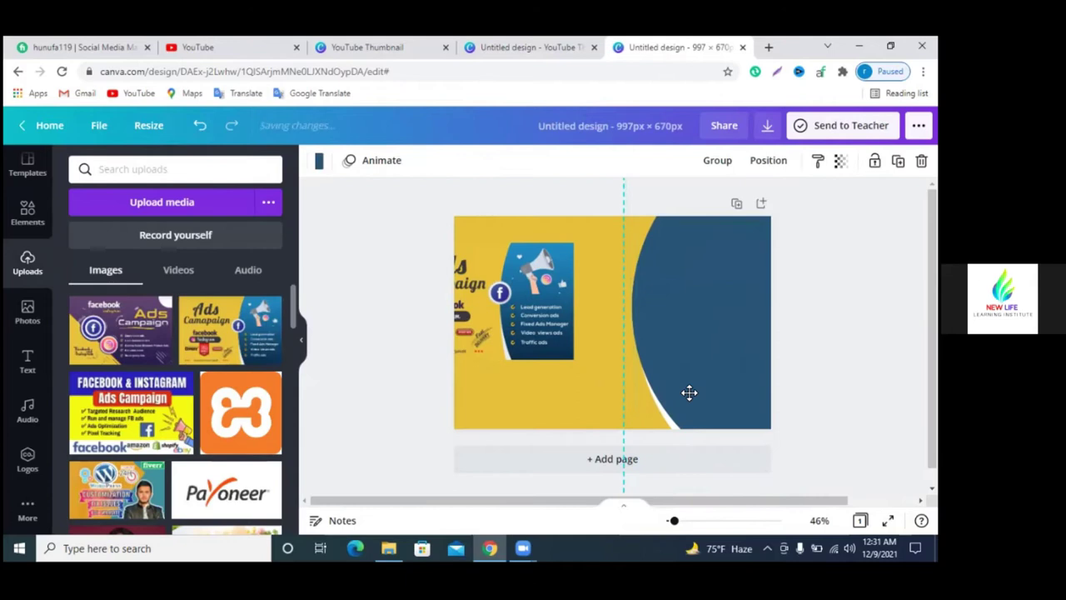
{"action": "key", "text": "Escape"}
- Nudge the ads image right and down, and move the blue shape slightly right and down
{"action": "left_click_drag", "start_coordinate": [522, 331], "coordinate": [528, 344]}
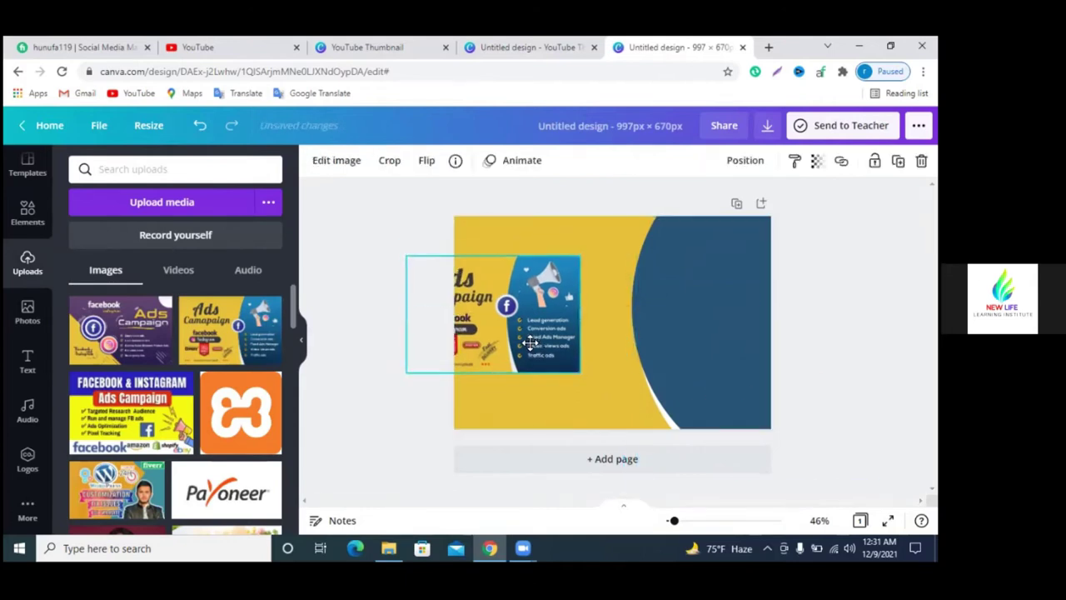
{"action": "left_click", "coordinate": [700, 225]}
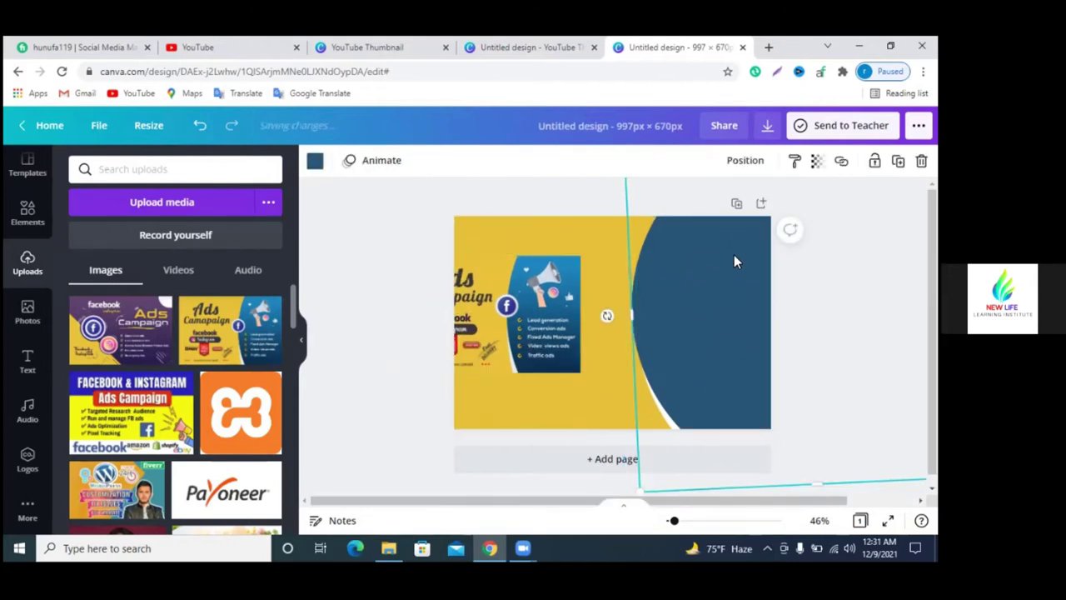
{"action": "key", "text": "Escape"}
{"action": "left_click", "coordinate": [732, 372]}
{"action": "mouse_move", "coordinate": [726, 353]}
{"action": "left_mouse_down"}
{"action": "mouse_move", "coordinate": [744, 369]}
{"action": "mouse_move", "coordinate": [740, 404]}
{"action": "left_mouse_up"}
{"action": "left_click", "coordinate": [316, 161]}
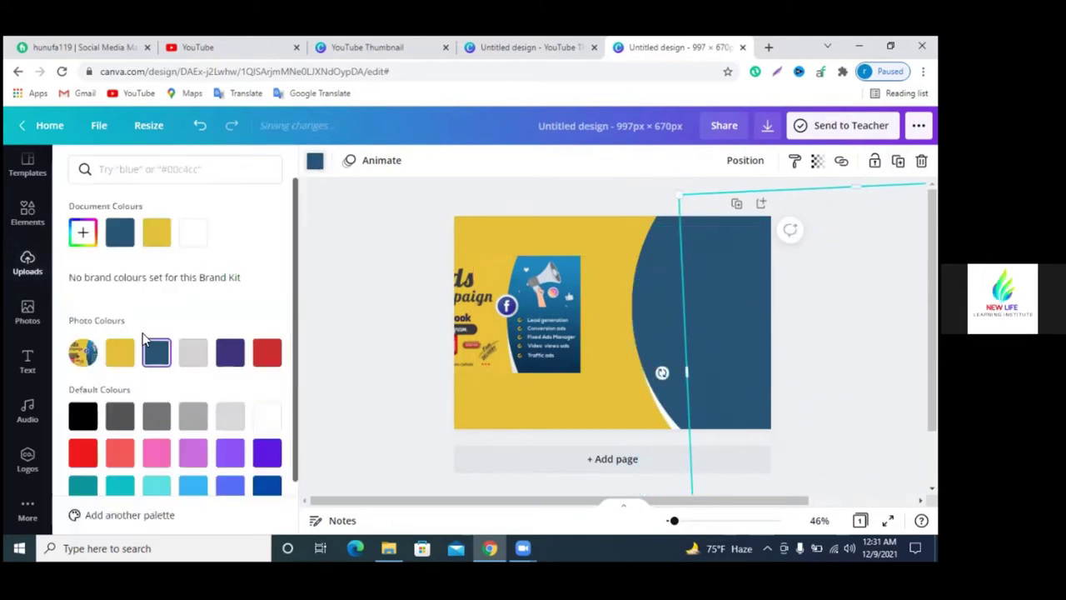
- Recolour the front circle purple, shift it left, and set its transparency to about 10
{"action": "left_click", "coordinate": [230, 351]}
{"action": "mouse_move", "coordinate": [760, 332]}
{"action": "left_mouse_down"}
{"action": "mouse_move", "coordinate": [734, 350]}
{"action": "mouse_move", "coordinate": [703, 229]}
{"action": "mouse_move", "coordinate": [721, 243]}
{"action": "left_mouse_up"}
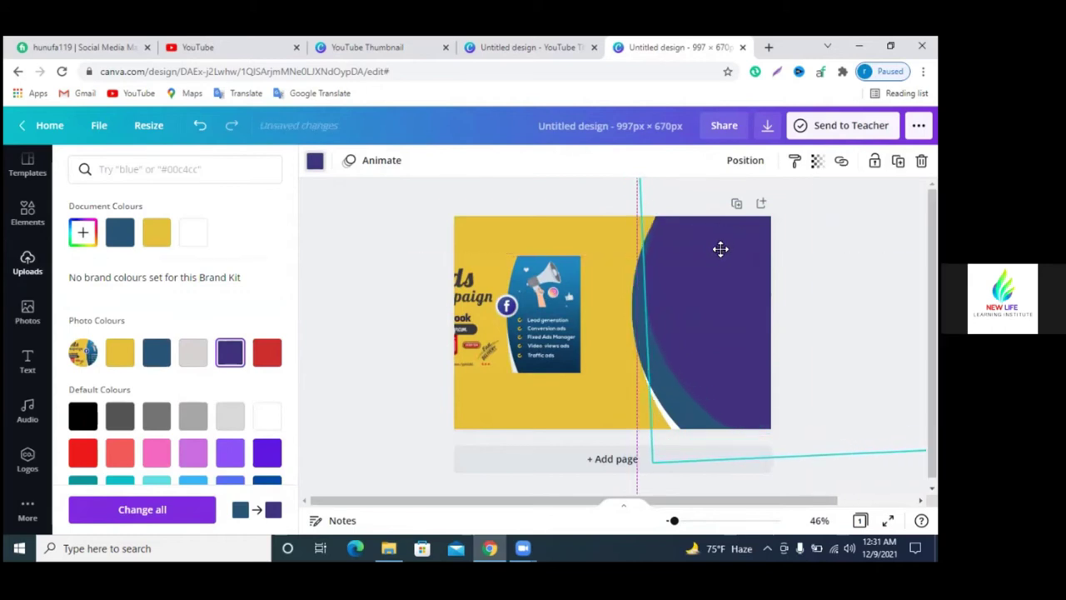
{"action": "left_click", "coordinate": [817, 160]}
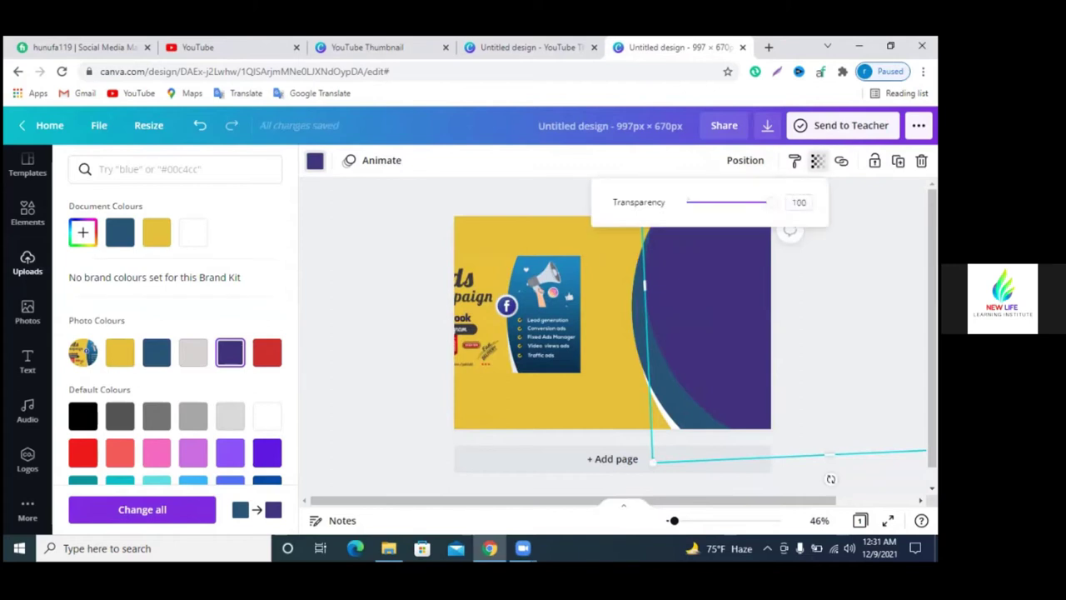
{"action": "left_click_drag", "start_coordinate": [774, 210], "coordinate": [721, 210]}
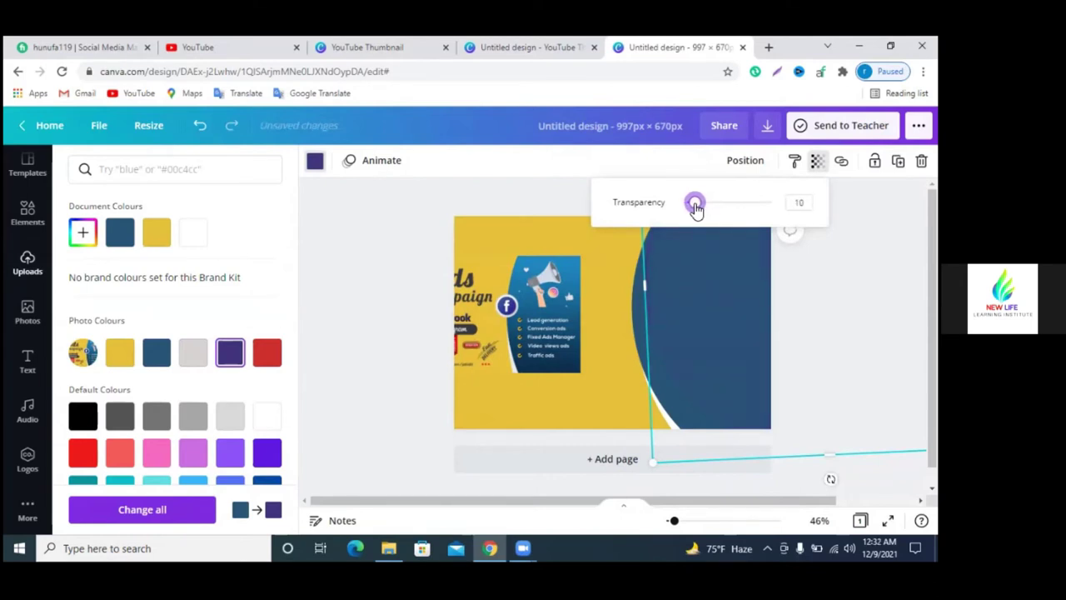
{"action": "left_click", "coordinate": [27, 263]}
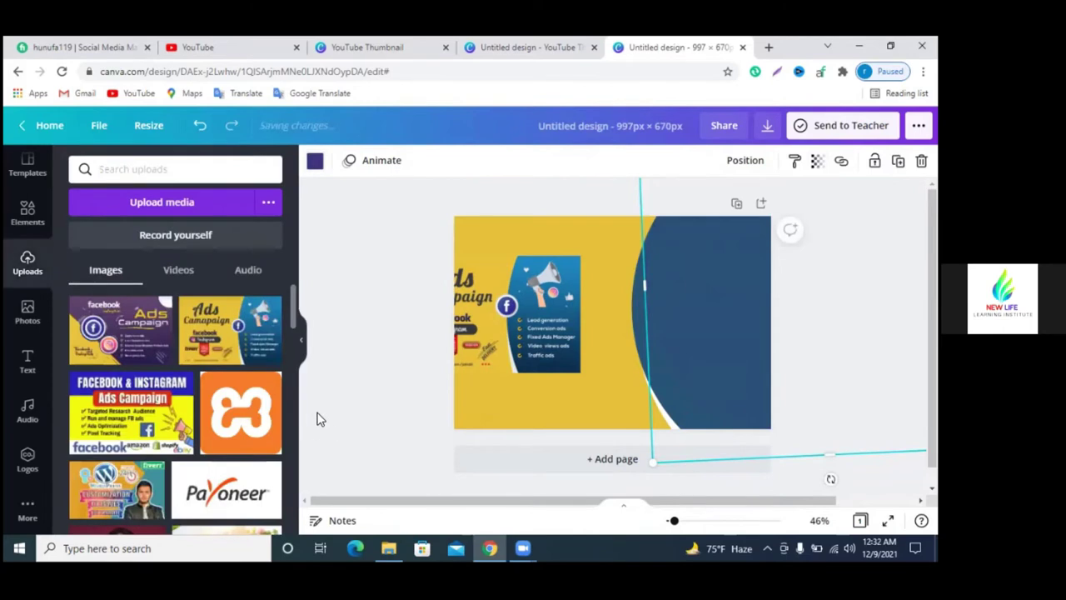
{"action": "left_click", "coordinate": [364, 347]}
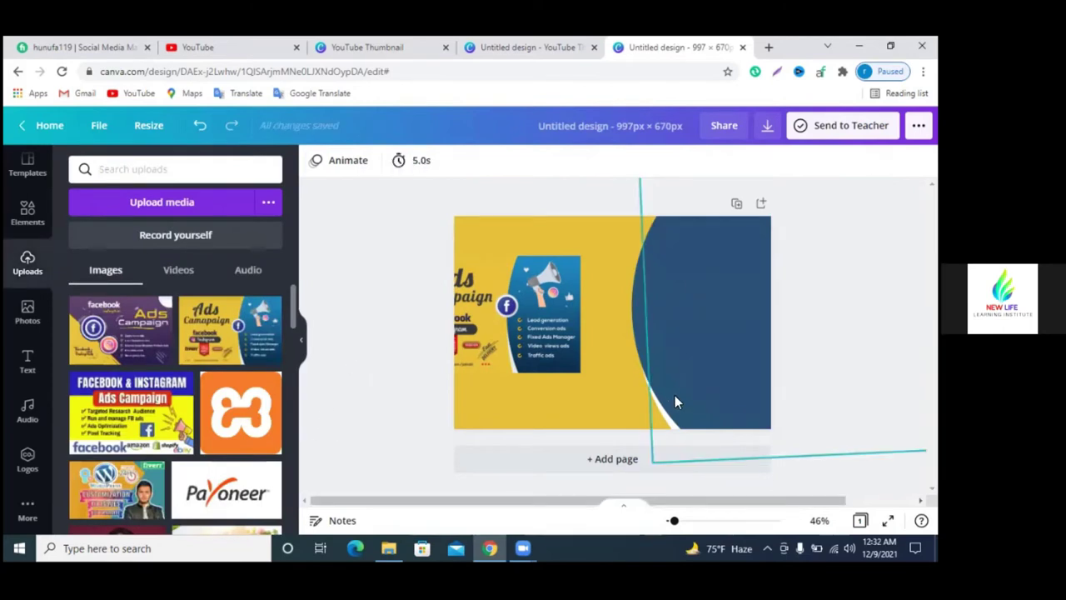
- Move the ads image fully onto the page, over the dark-blue curve at right, discarding a duplicate
{"action": "mouse_move", "coordinate": [525, 307]}
{"action": "left_mouse_down"}
{"action": "mouse_move", "coordinate": [558, 362]}
{"action": "mouse_move", "coordinate": [563, 317]}
{"action": "left_mouse_up"}
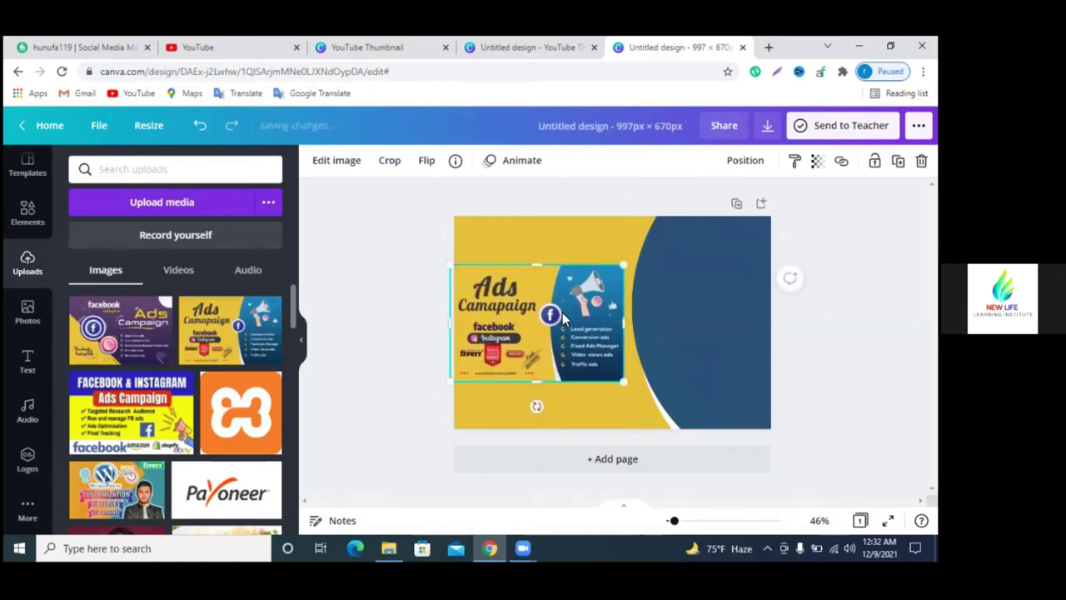
{"action": "mouse_move", "coordinate": [563, 325]}
{"action": "left_mouse_down"}
{"action": "mouse_move", "coordinate": [621, 325]}
{"action": "mouse_move", "coordinate": [536, 323]}
{"action": "mouse_move", "coordinate": [519, 372]}
{"action": "mouse_move", "coordinate": [731, 308]}
{"action": "left_mouse_up"}
{"action": "key", "text": "ctrl+d"}
{"action": "key", "text": "Delete"}
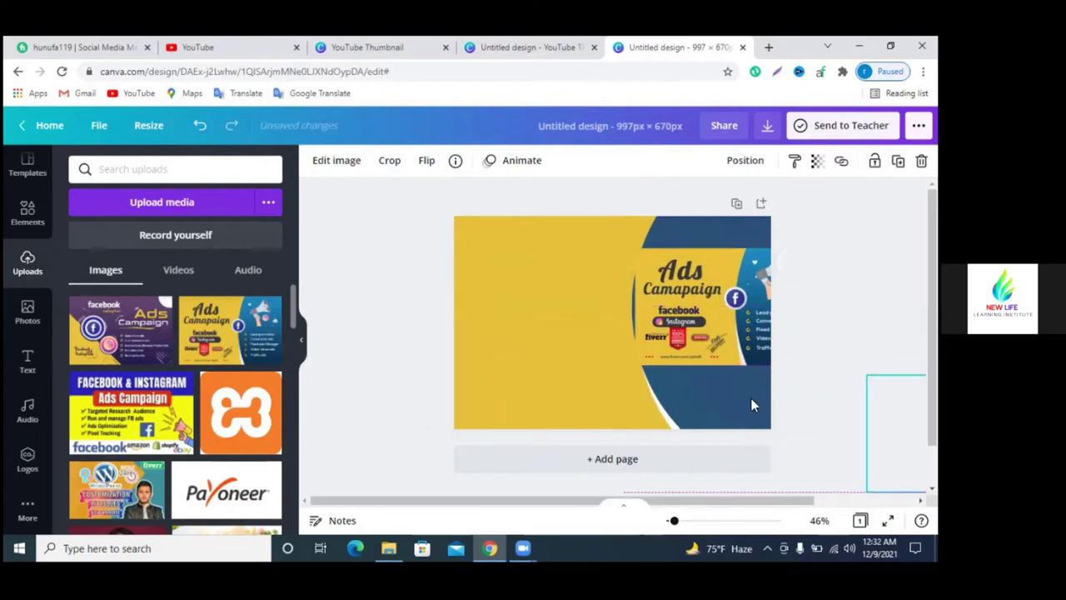
{"action": "left_click_drag", "start_coordinate": [672, 350], "coordinate": [659, 380]}
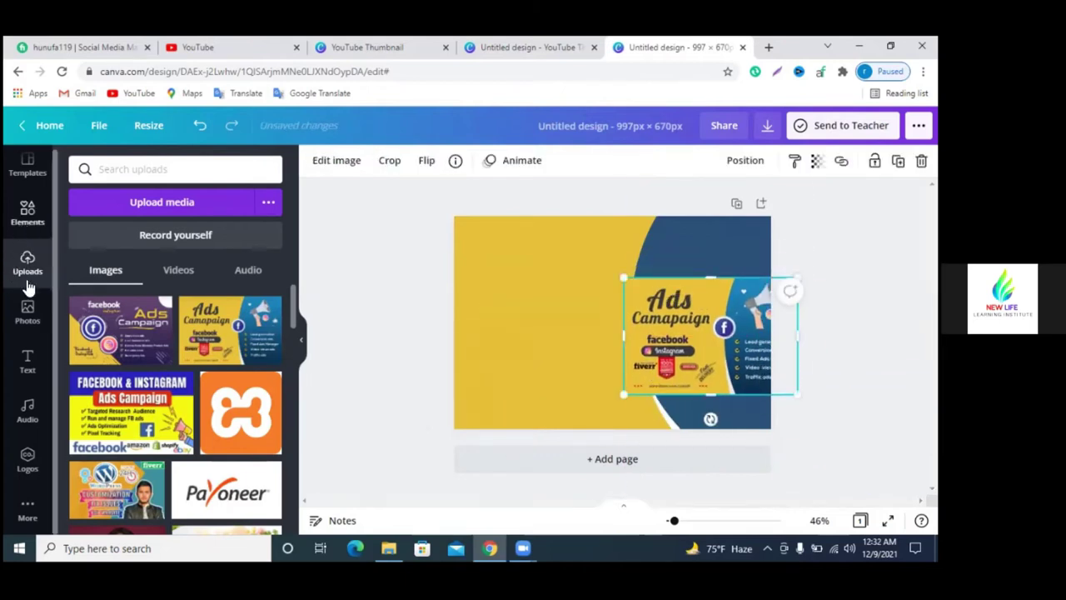
- Add a 'FACEBOOK ADS' heading at the top left and move the ads image down and right
{"action": "left_click", "coordinate": [27, 364]}
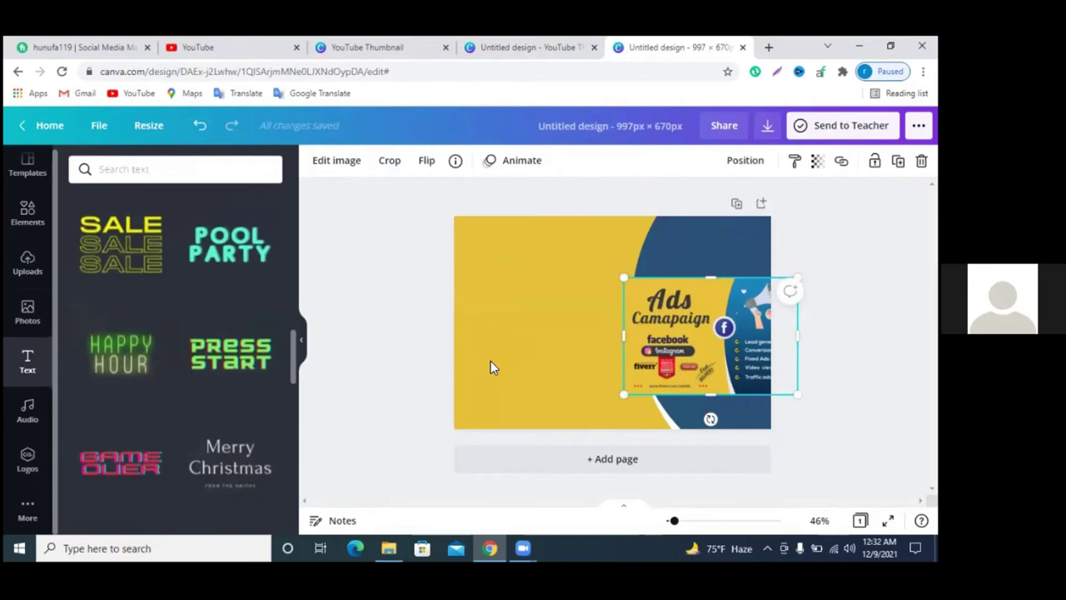
{"action": "scroll", "coordinate": [147, 358], "scroll_direction": "up", "scroll_amount": 3}
{"action": "scroll", "coordinate": [150, 359], "scroll_direction": "up", "scroll_amount": 3}
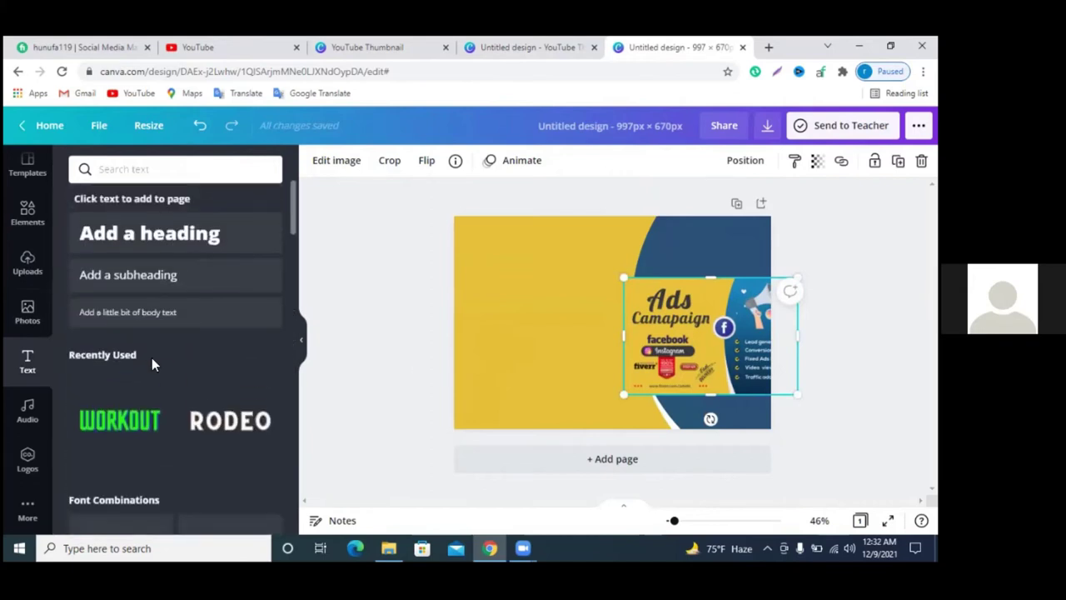
{"action": "mouse_move", "coordinate": [657, 331]}
{"action": "left_mouse_down"}
{"action": "mouse_move", "coordinate": [623, 325]}
{"action": "mouse_move", "coordinate": [516, 252]}
{"action": "left_mouse_up"}
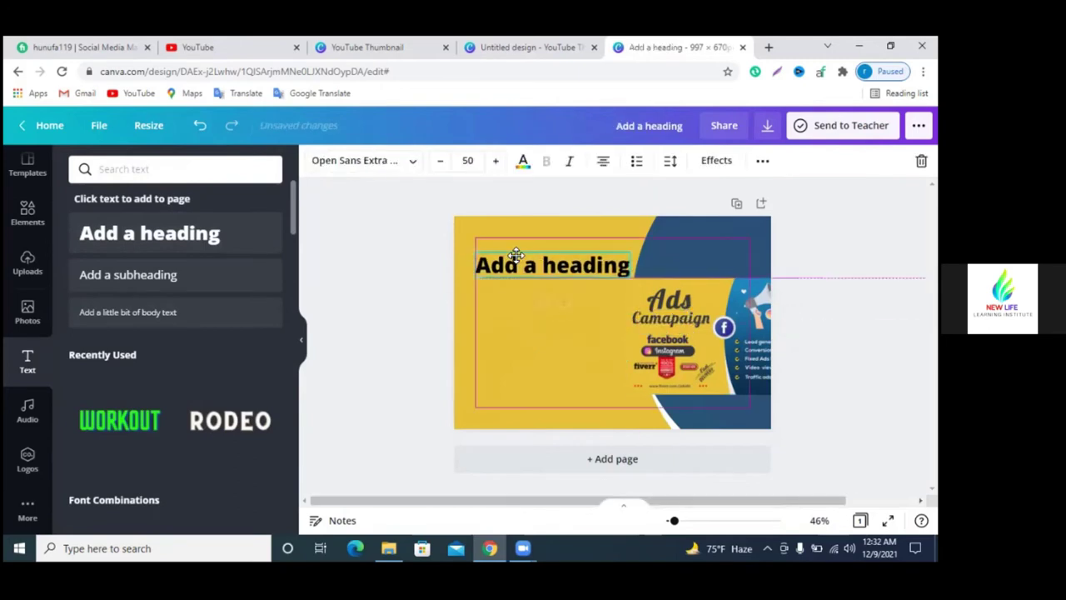
{"action": "double_click", "coordinate": [517, 250]}
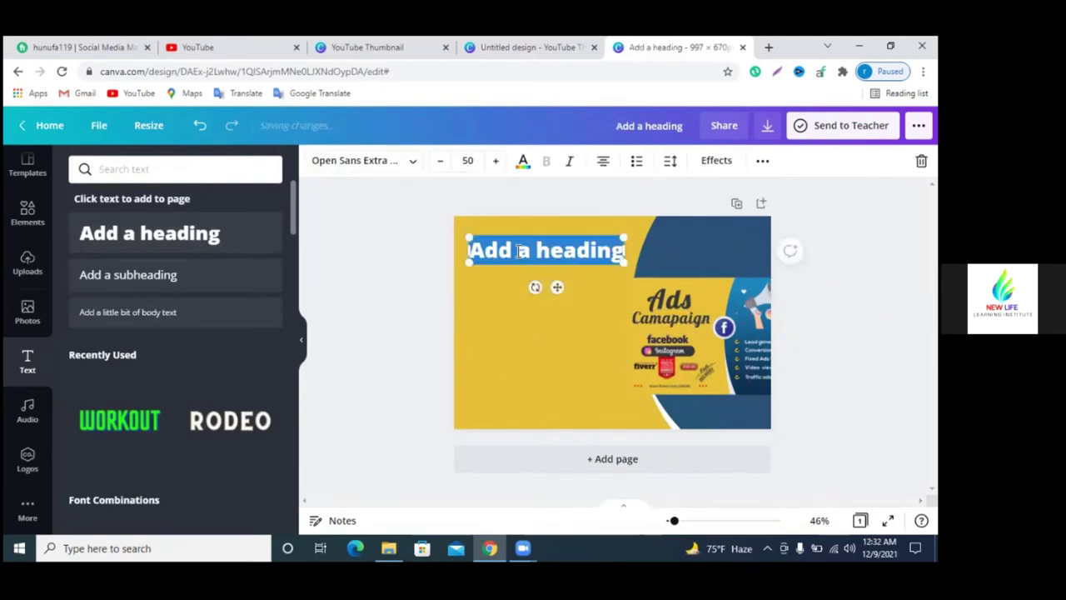
{"action": "type", "text": "Faceb"}
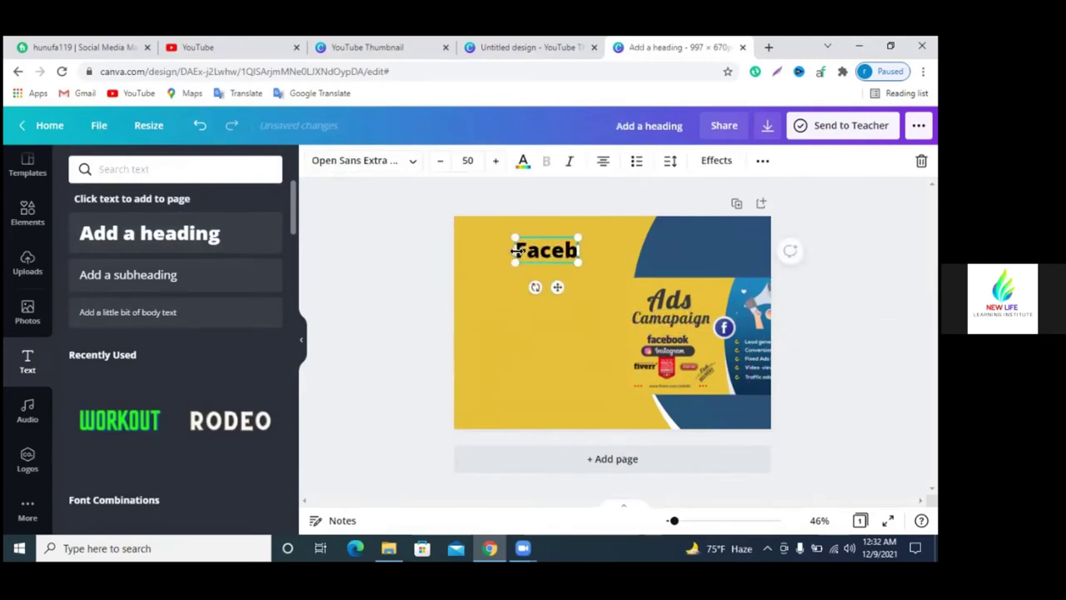
{"action": "key", "text": "BackSpace"}
{"action": "key", "text": "BackSpace"}
{"action": "key", "text": "BackSpace"}
{"action": "key", "text": "BackSpace"}
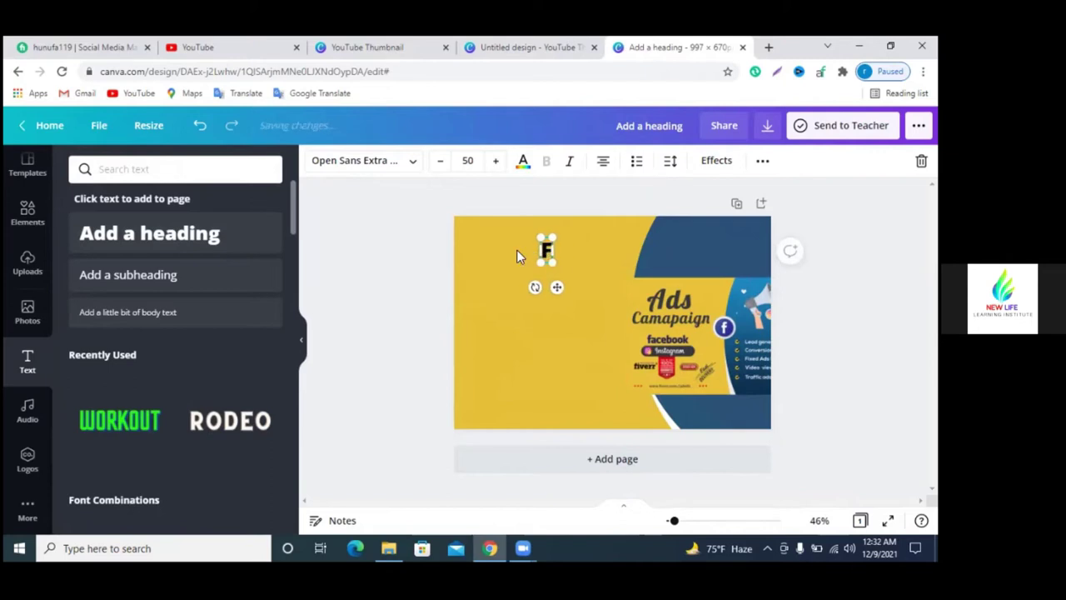
{"action": "type", "text": "ACEBOOK"}
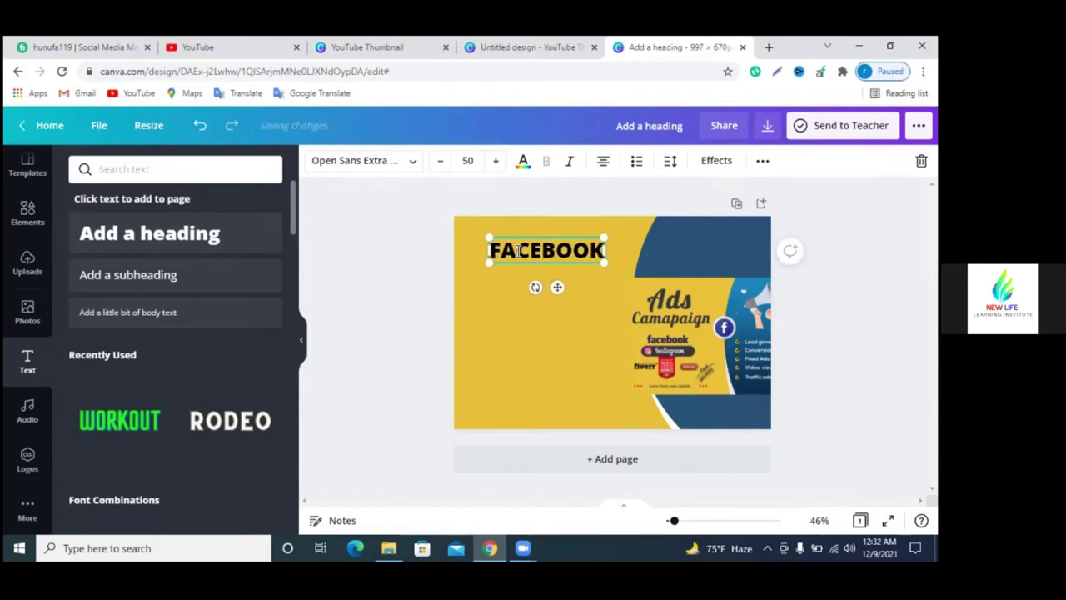
{"action": "type", "text": " ADS"}
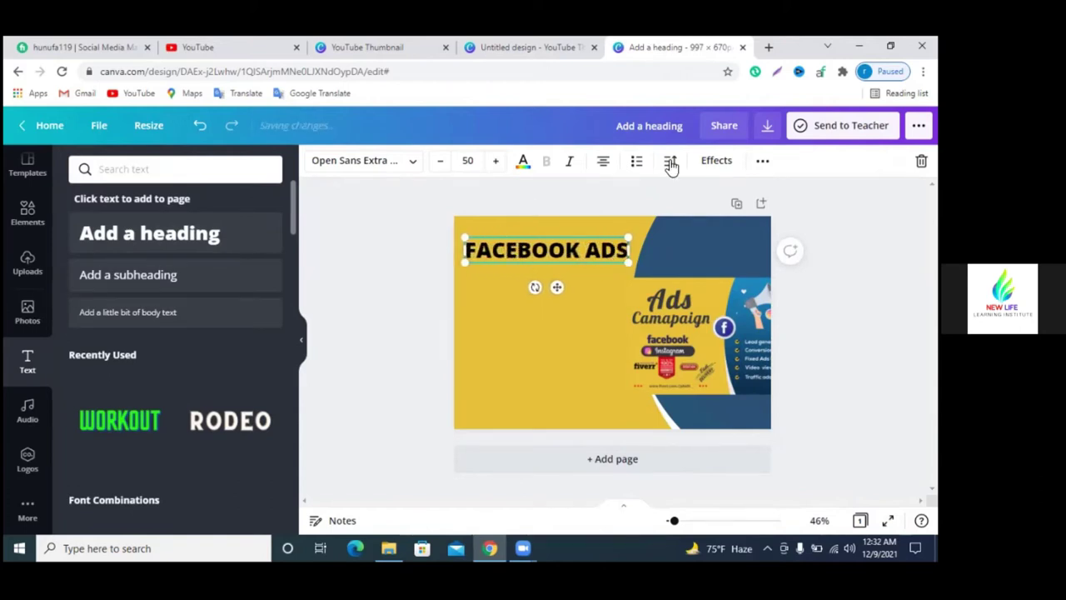
{"action": "left_click_drag", "start_coordinate": [683, 333], "coordinate": [693, 364]}
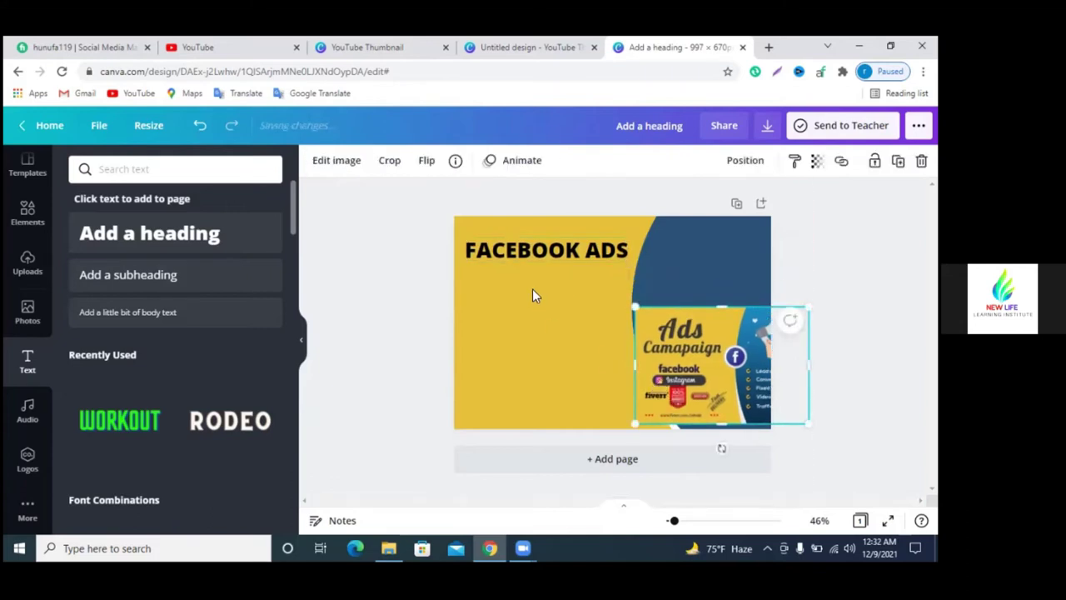
{"action": "left_click_drag", "start_coordinate": [539, 250], "coordinate": [568, 250]}
- Give the FACEBOOK ADS heading a white drop shadow effect
{"action": "left_click", "coordinate": [721, 166]}
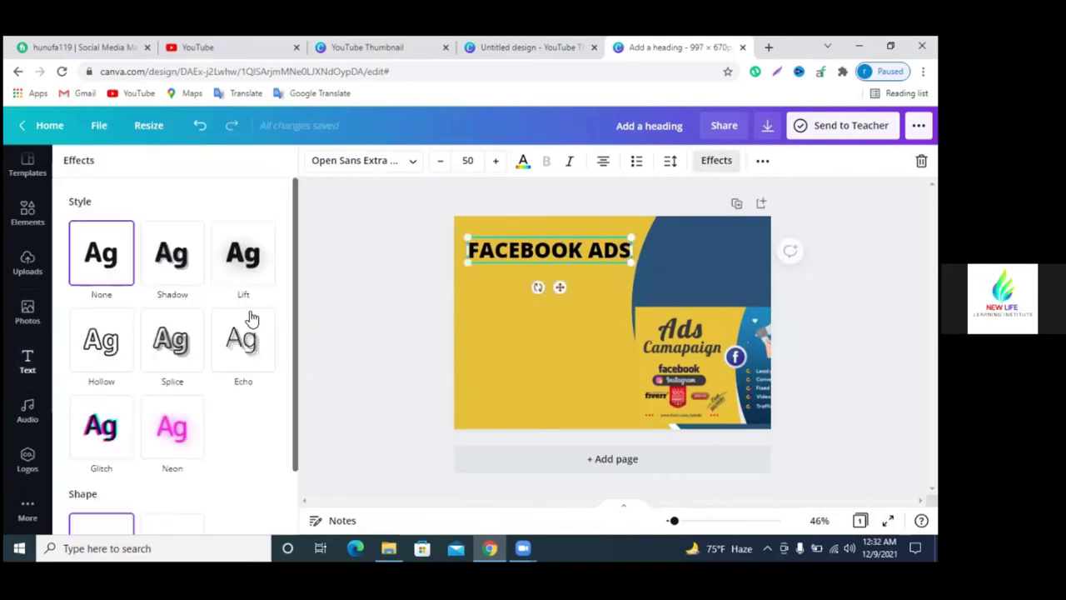
{"action": "left_click", "coordinate": [177, 282]}
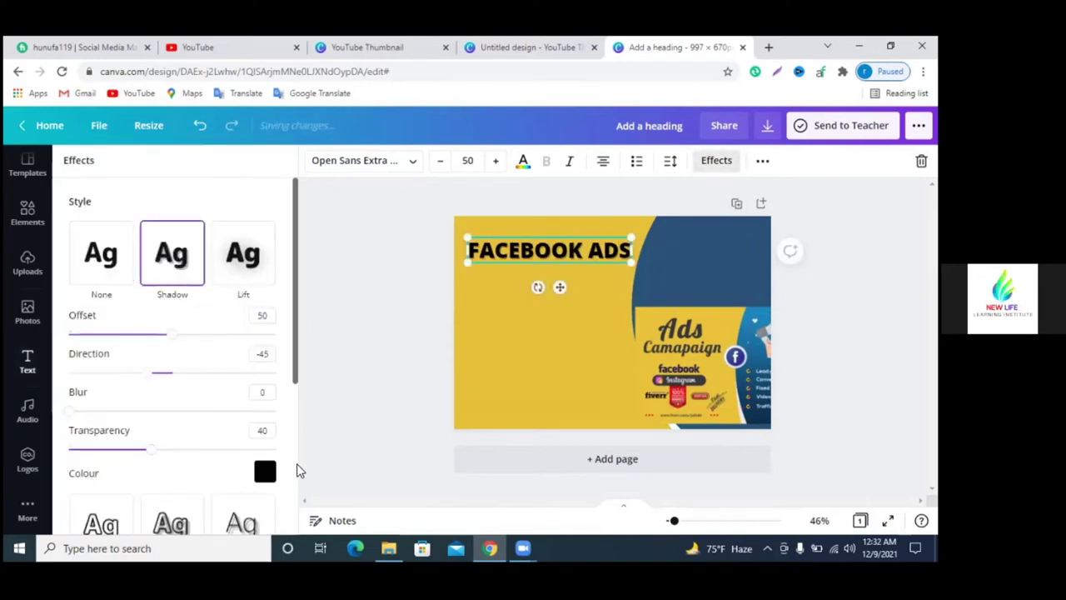
{"action": "left_click", "coordinate": [265, 471]}
{"action": "left_click", "coordinate": [248, 275]}
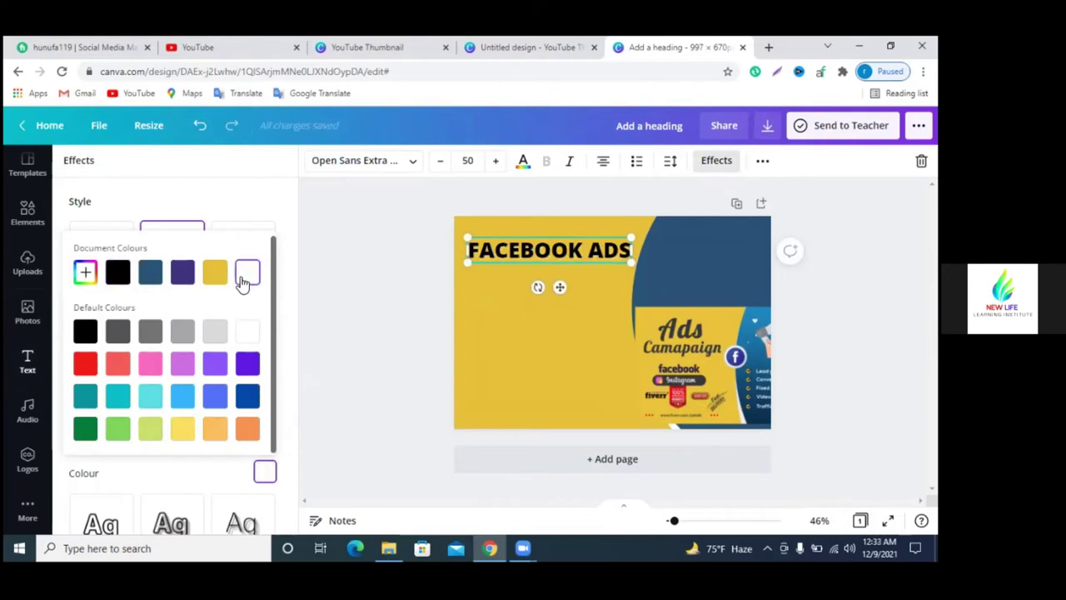
{"action": "left_click", "coordinate": [348, 162]}
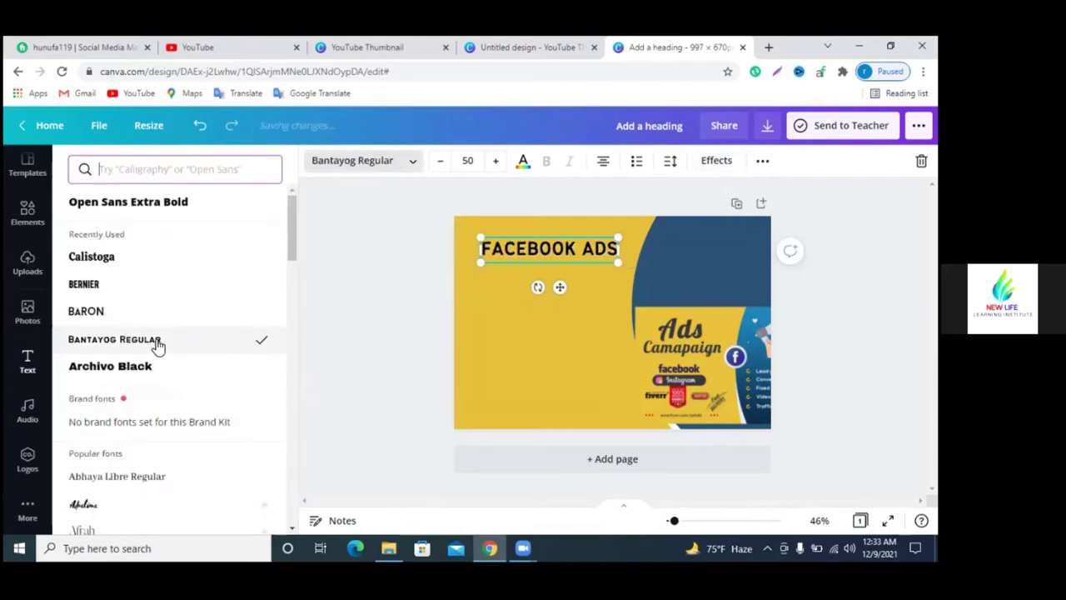
- Wrap the heading onto two lines, duplicate it, and enlarge the top copy reading only 'FACEBOOK'
{"action": "left_click_drag", "start_coordinate": [482, 261], "coordinate": [464, 267]}
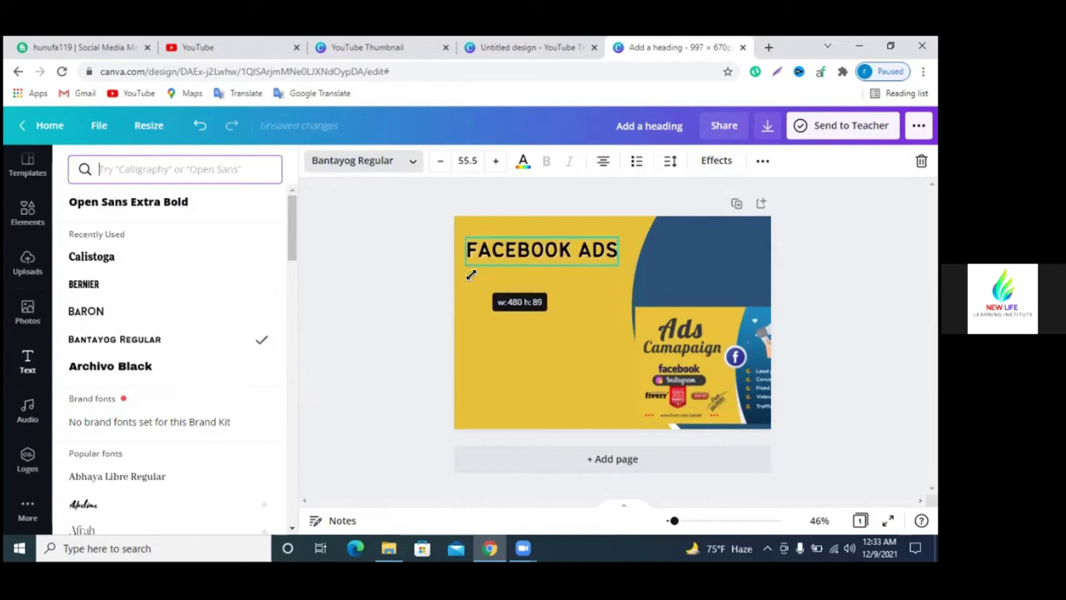
{"action": "mouse_move", "coordinate": [619, 265]}
{"action": "left_mouse_down"}
{"action": "mouse_move", "coordinate": [600, 252]}
{"action": "mouse_move", "coordinate": [581, 325]}
{"action": "left_mouse_up"}
{"action": "left_click", "coordinate": [762, 160]}
{"action": "left_click", "coordinate": [762, 193]}
{"action": "left_click", "coordinate": [578, 262]}
{"action": "double_click", "coordinate": [559, 276]}
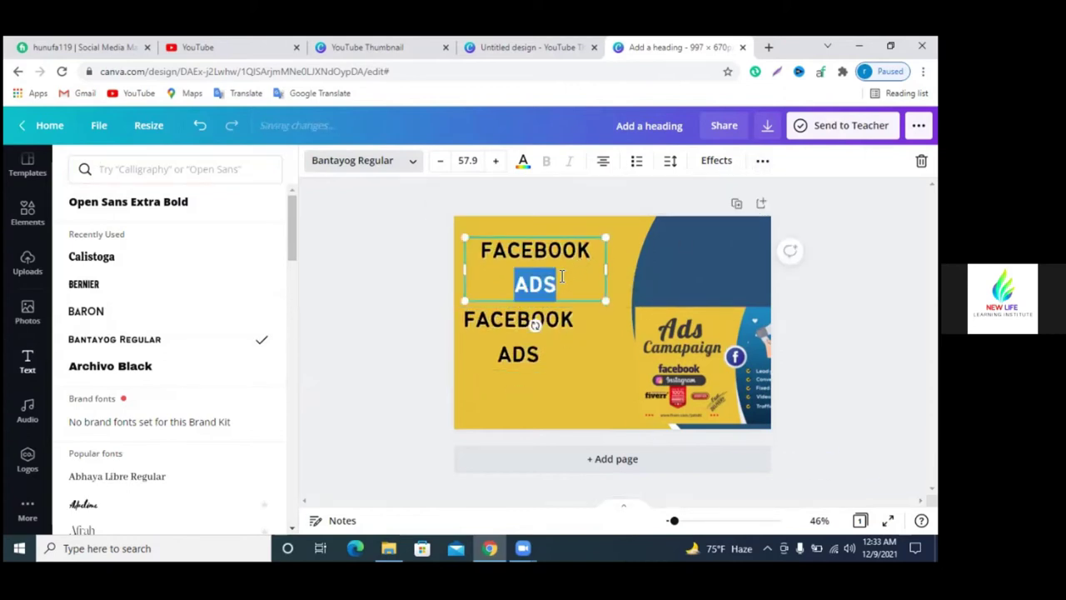
{"action": "key", "text": "BackSpace"}
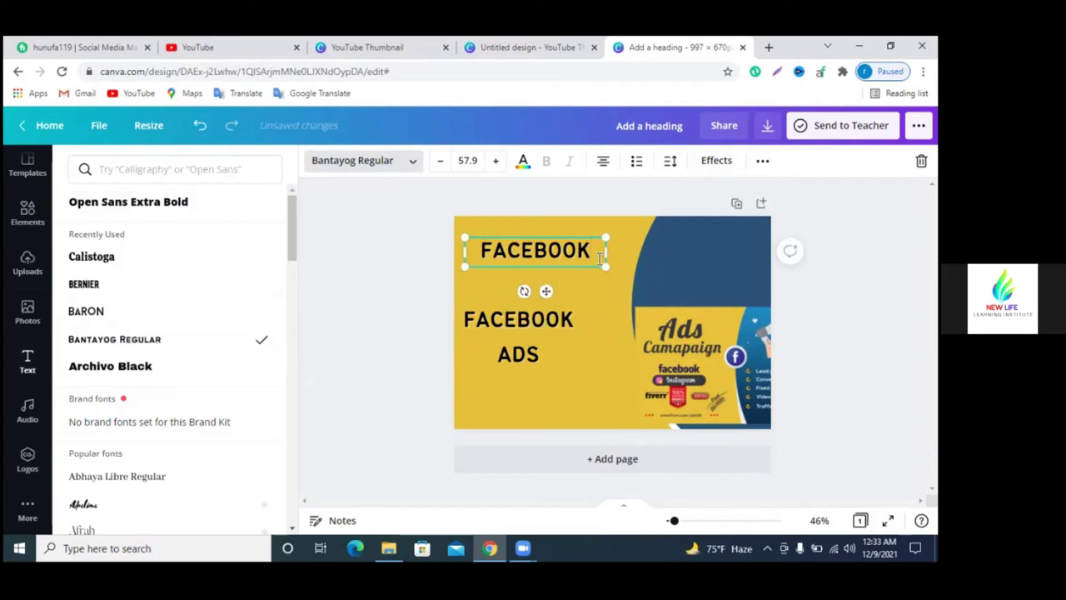
{"action": "left_click_drag", "start_coordinate": [605, 264], "coordinate": [640, 282]}
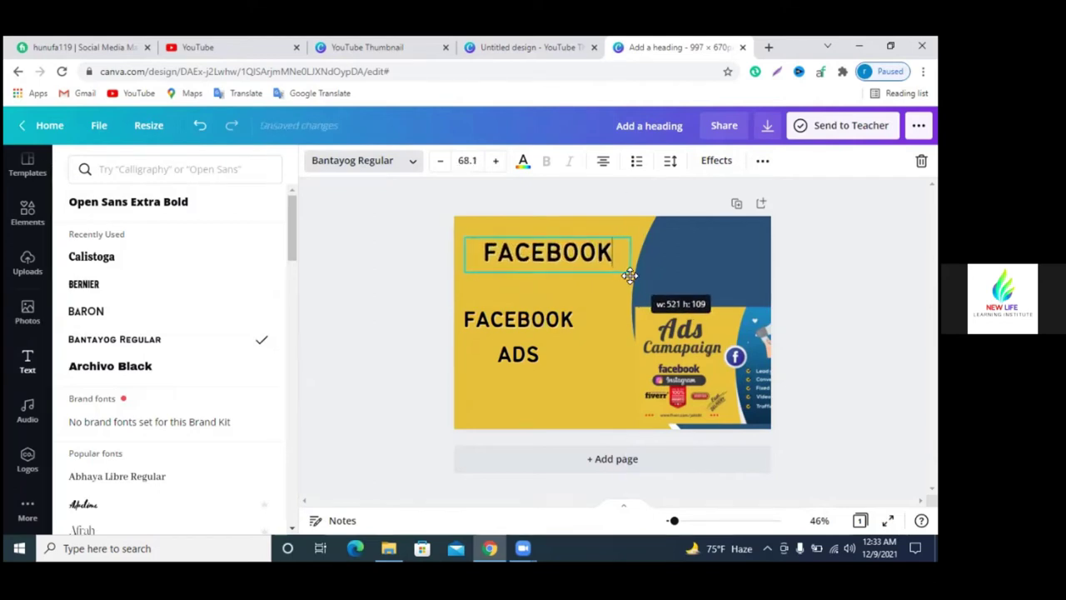
{"action": "mouse_move", "coordinate": [465, 274]}
{"action": "left_mouse_down"}
{"action": "mouse_move", "coordinate": [438, 290]}
{"action": "mouse_move", "coordinate": [448, 278]}
{"action": "left_mouse_up"}
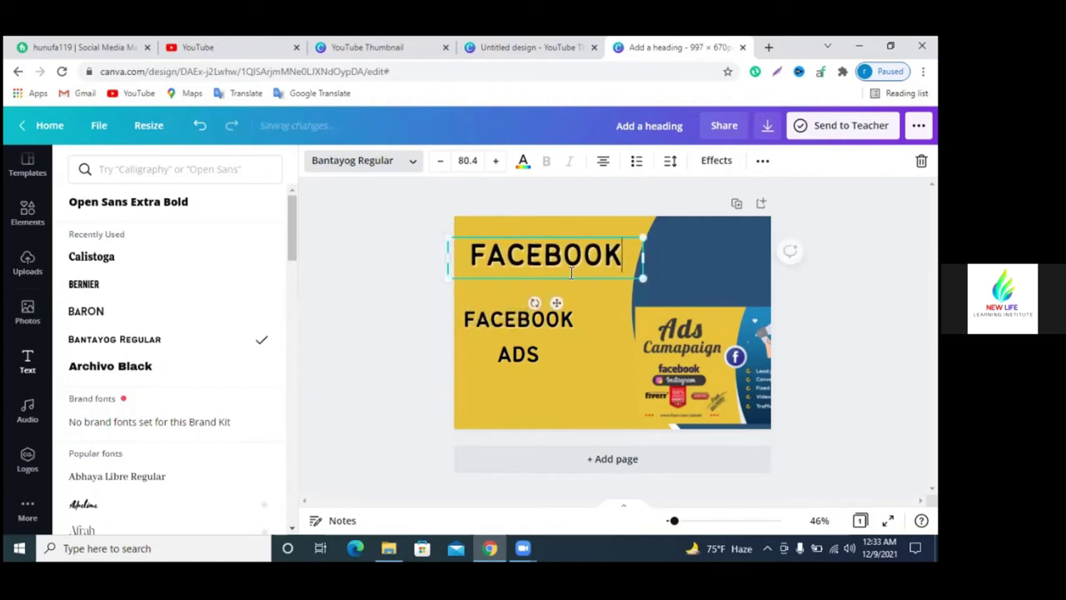
- Apply the Splice effect to FACEBOOK with a white colour and Offset 0
{"action": "left_click", "coordinate": [714, 161]}
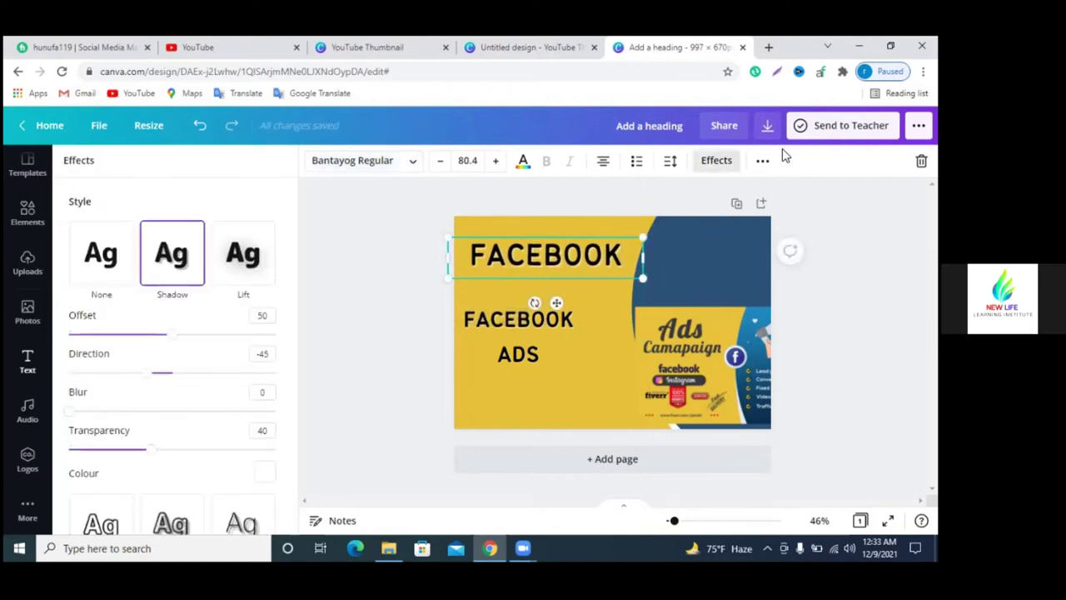
{"action": "scroll", "coordinate": [190, 466], "scroll_direction": "down", "scroll_amount": 1}
{"action": "scroll", "coordinate": [190, 449], "scroll_direction": "down", "scroll_amount": 2}
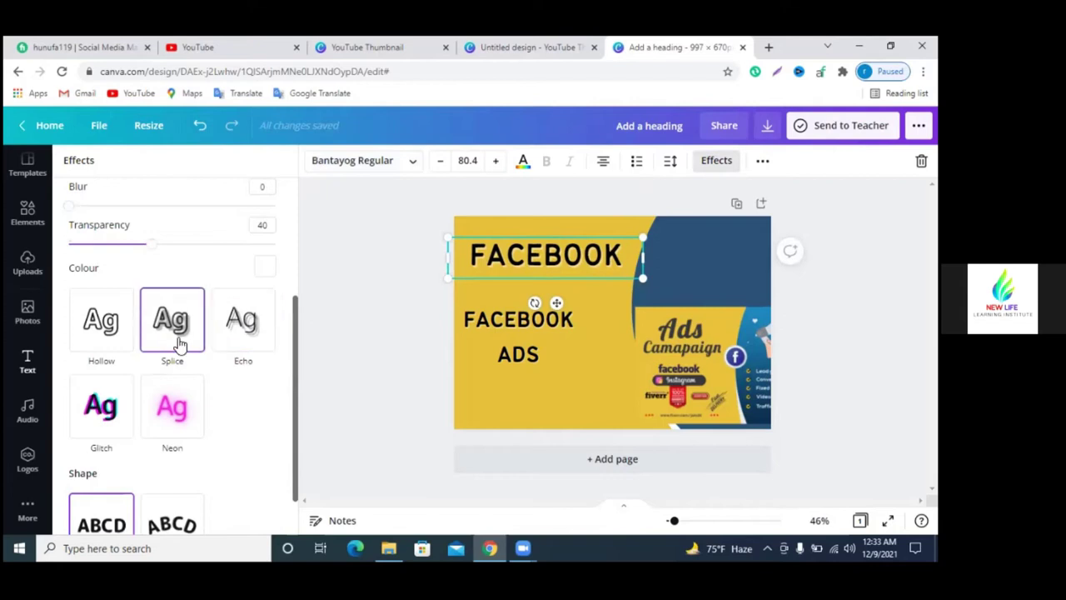
{"action": "left_click", "coordinate": [182, 337]}
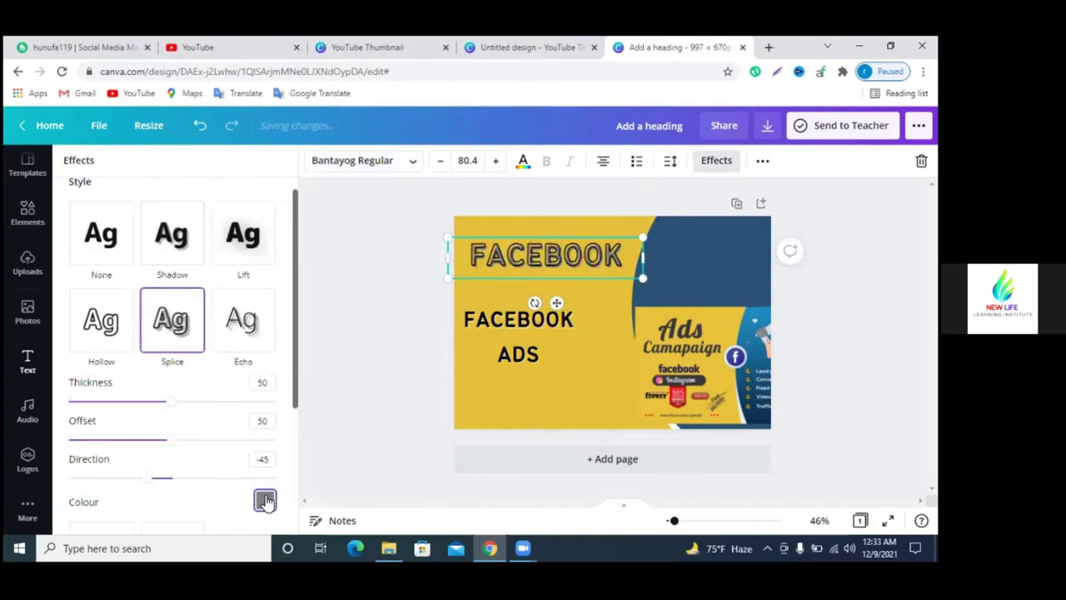
{"action": "left_click", "coordinate": [264, 500]}
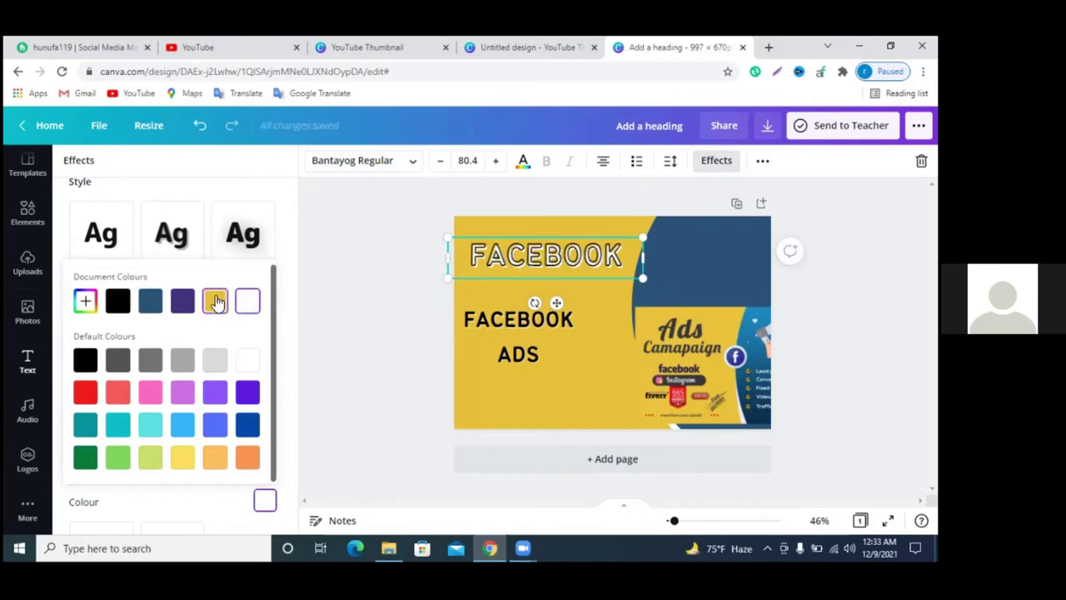
{"action": "left_click", "coordinate": [215, 301]}
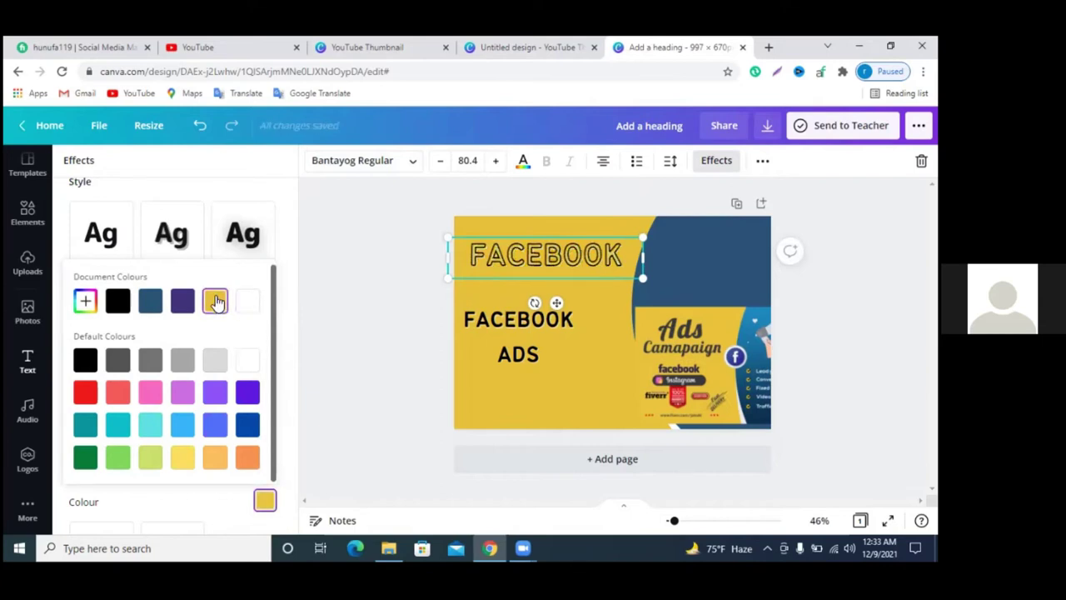
{"action": "left_click", "coordinate": [118, 304]}
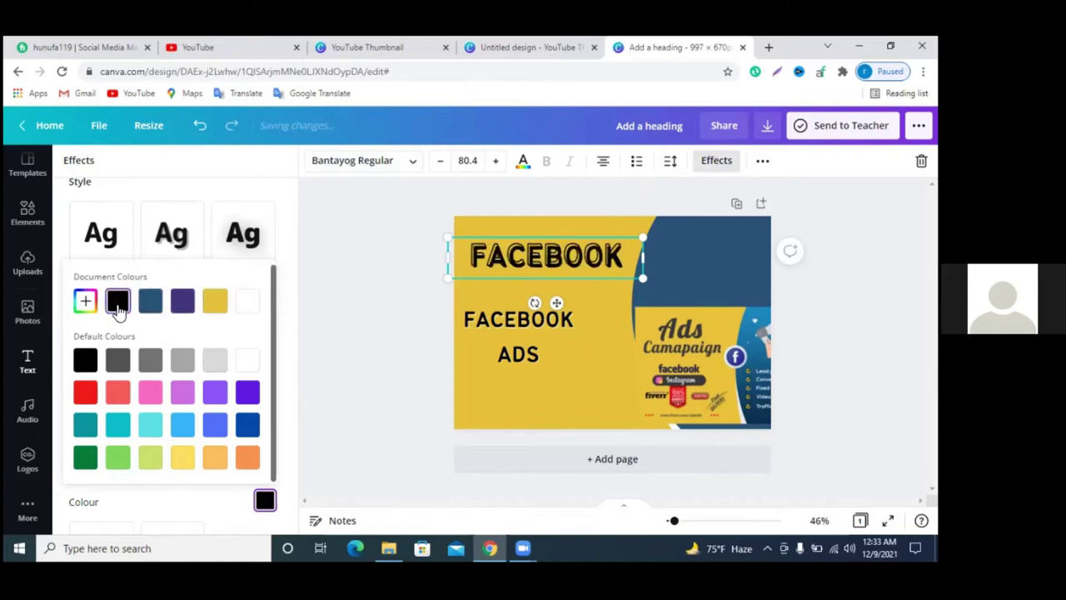
{"action": "left_click", "coordinate": [205, 497]}
{"action": "left_click_drag", "start_coordinate": [170, 447], "coordinate": [60, 427]}
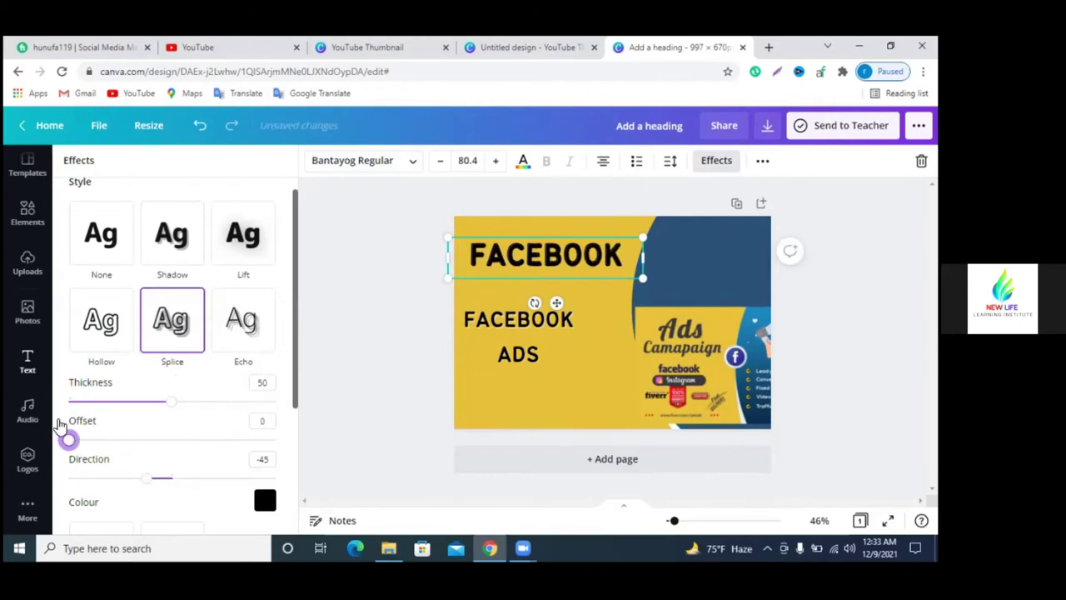
{"action": "left_click", "coordinate": [264, 502]}
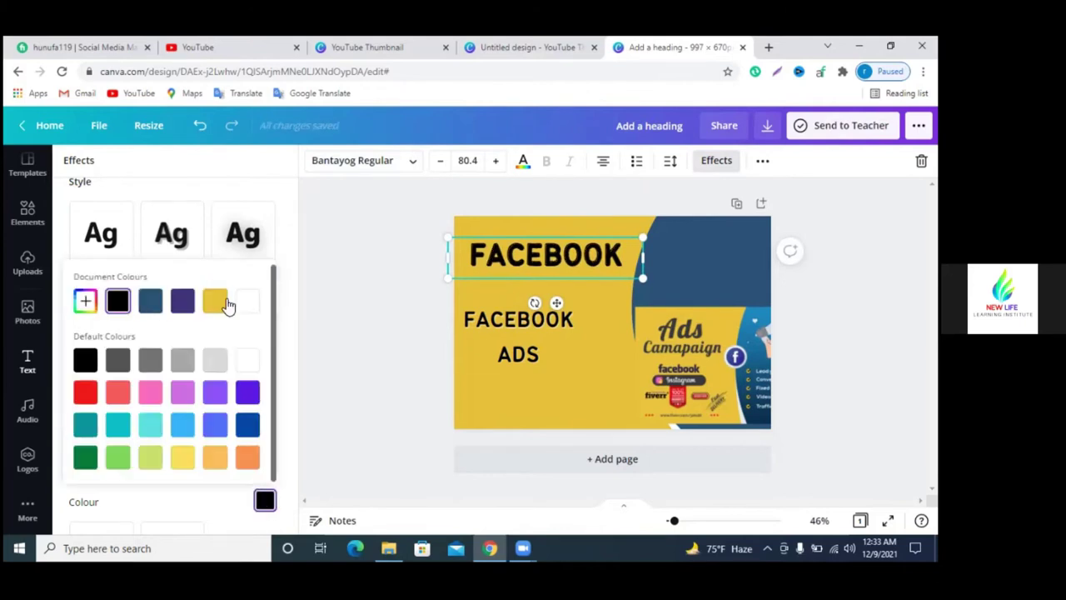
{"action": "left_click", "coordinate": [247, 301]}
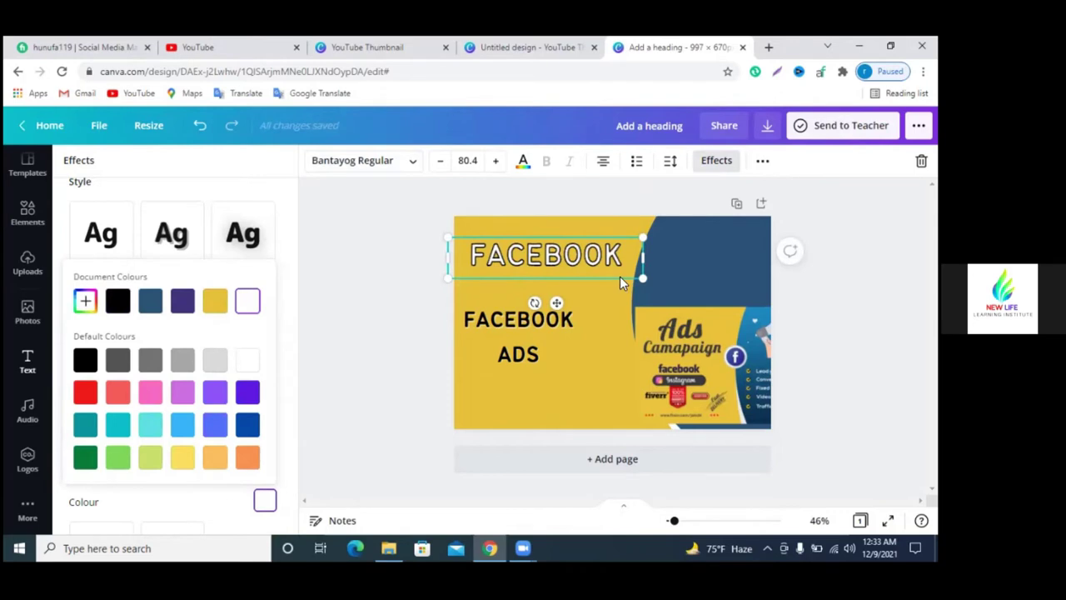
- Enlarge the FACEBOOK heading slightly and nudge it a little to the right
{"action": "left_click_drag", "start_coordinate": [447, 274], "coordinate": [438, 278]}
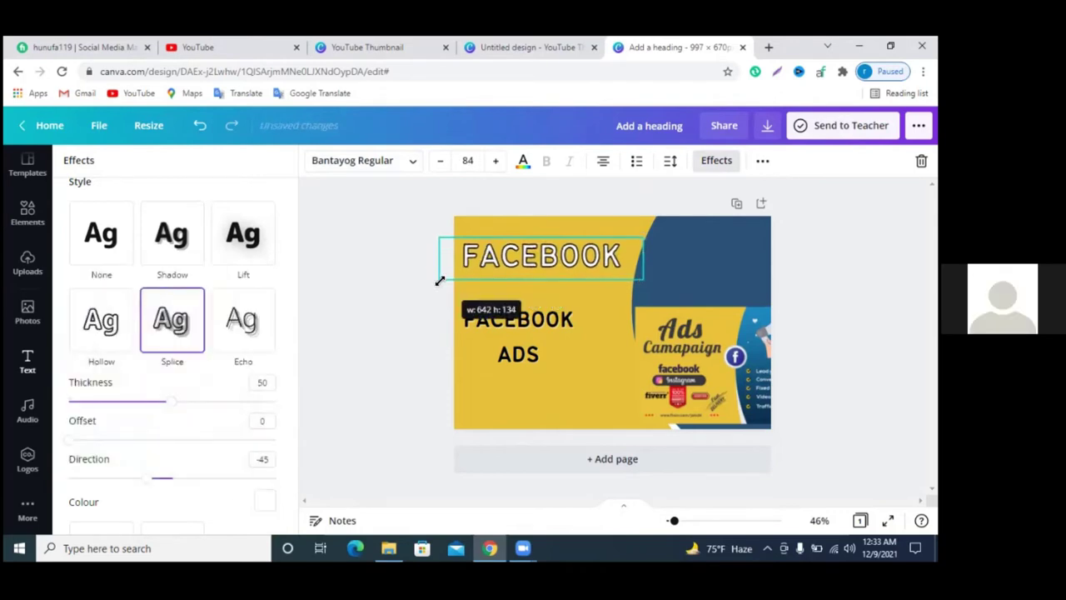
{"action": "left_click_drag", "start_coordinate": [645, 282], "coordinate": [655, 283]}
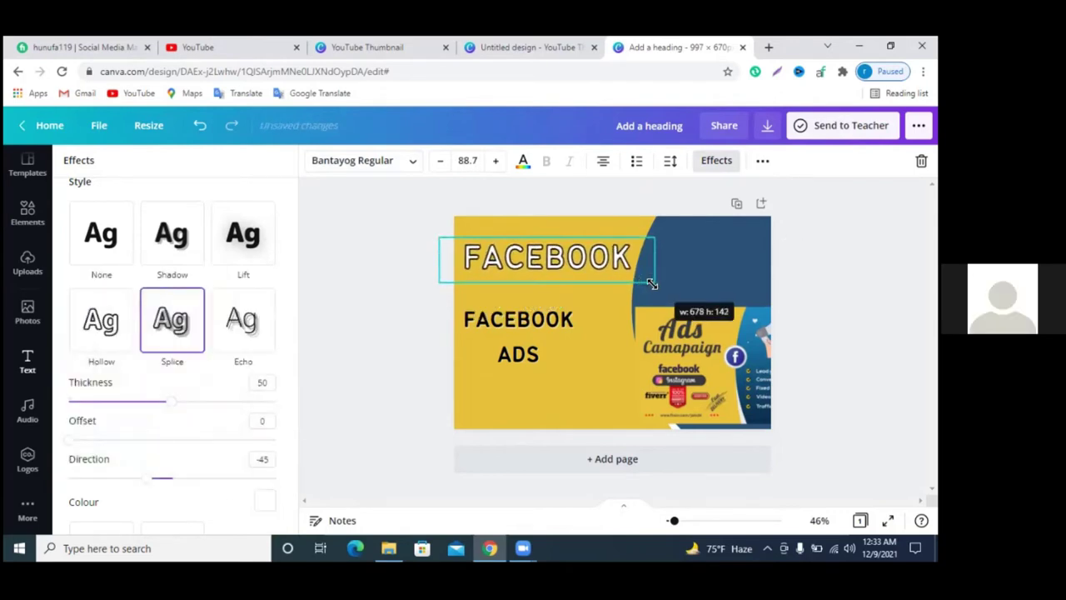
{"action": "left_click_drag", "start_coordinate": [566, 265], "coordinate": [568, 265]}
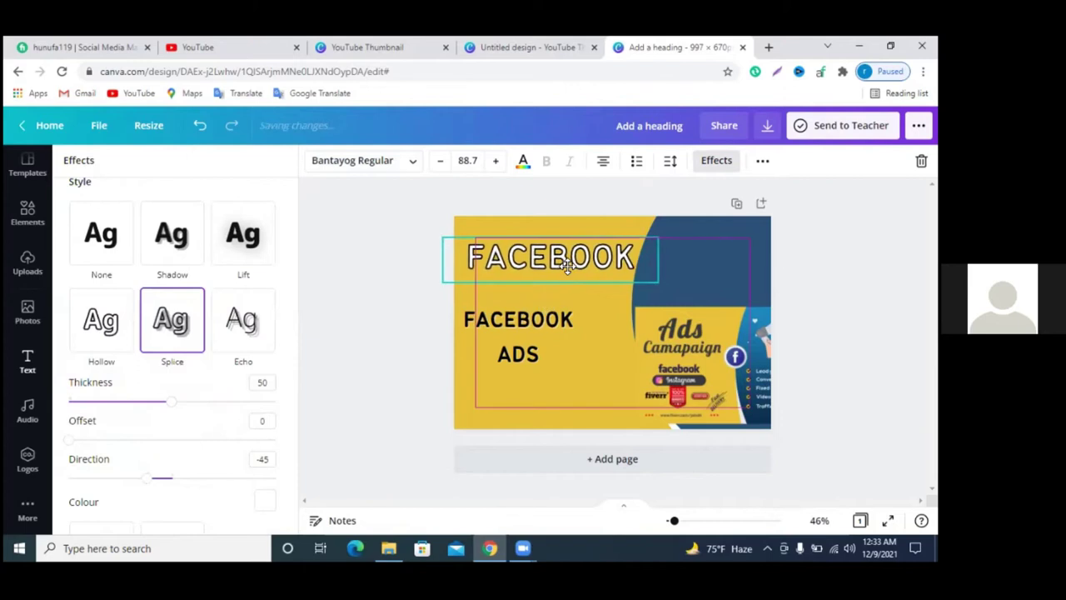
{"action": "left_click", "coordinate": [512, 263]}
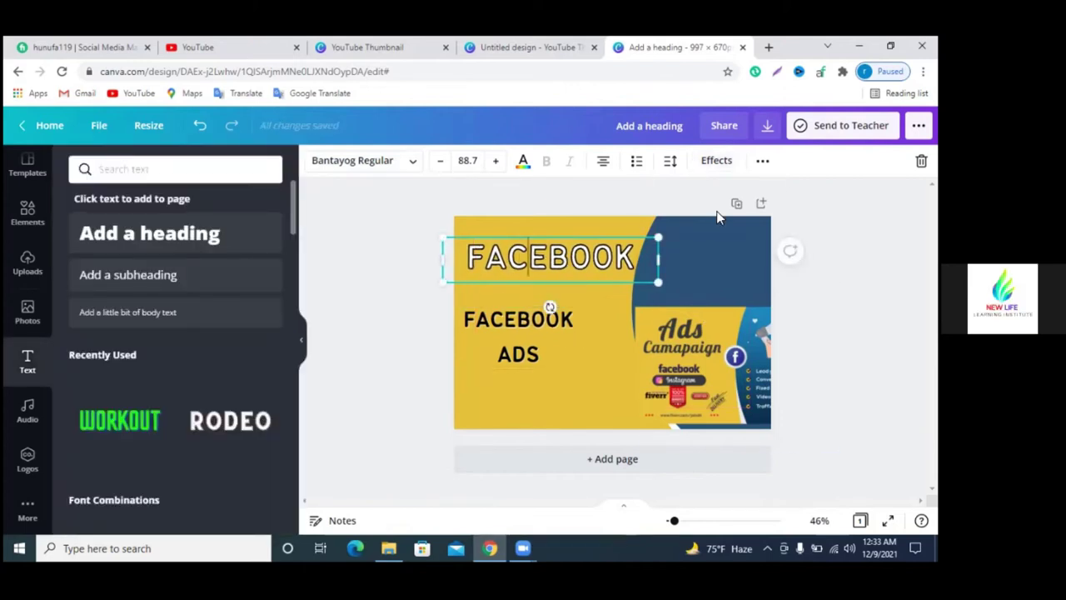
- Duplicate the outlined FACEBOOK heading as 'ADS' and place it beneath FACEBOOK
{"action": "left_click", "coordinate": [762, 190]}
{"action": "left_click_drag", "start_coordinate": [593, 275], "coordinate": [586, 293]}
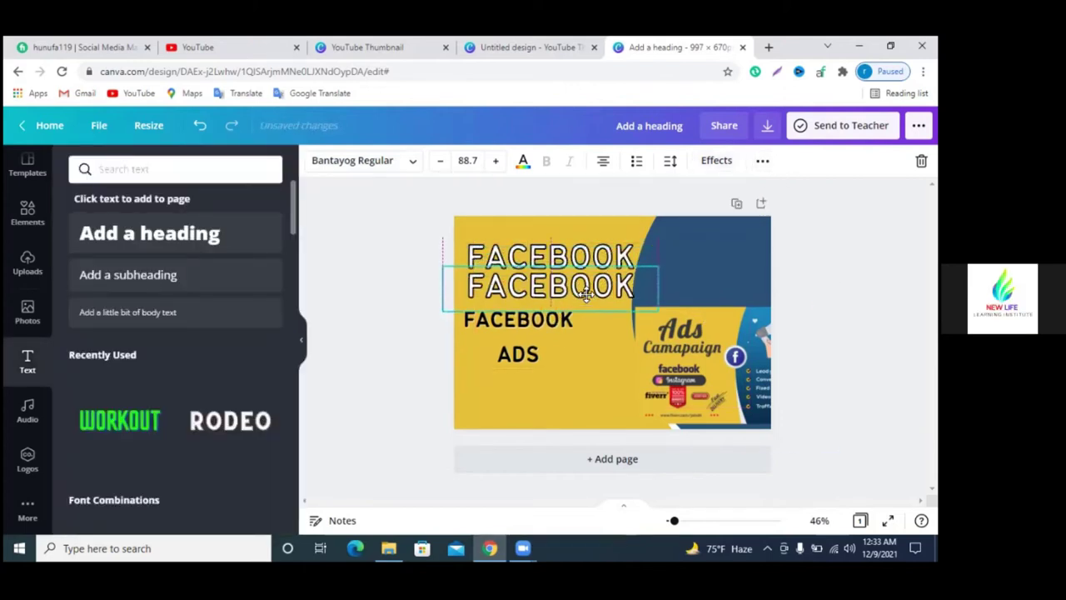
{"action": "double_click", "coordinate": [587, 293]}
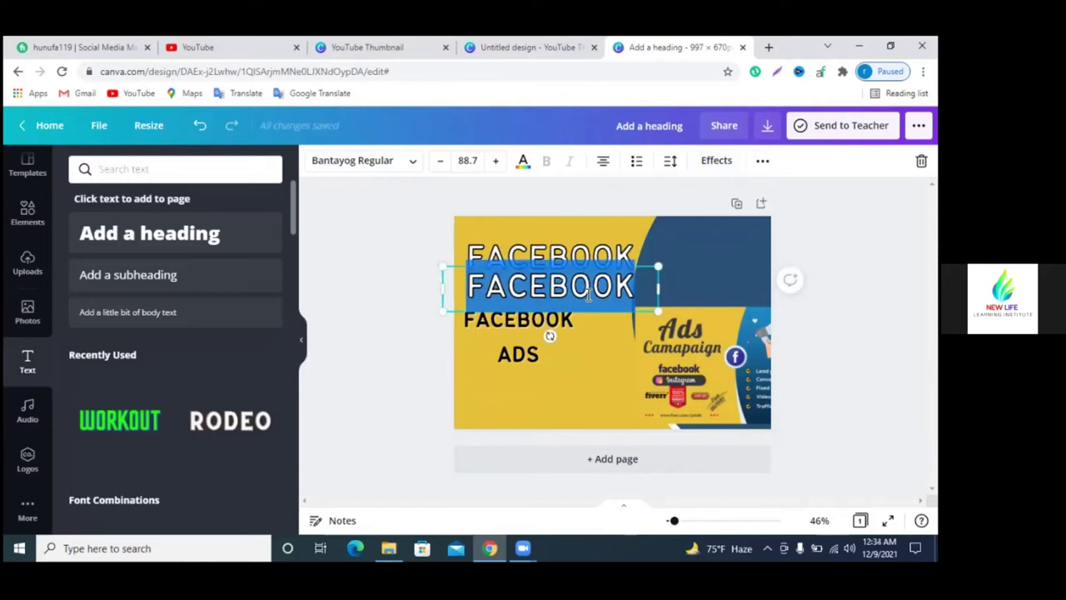
{"action": "type", "text": "ADS"}
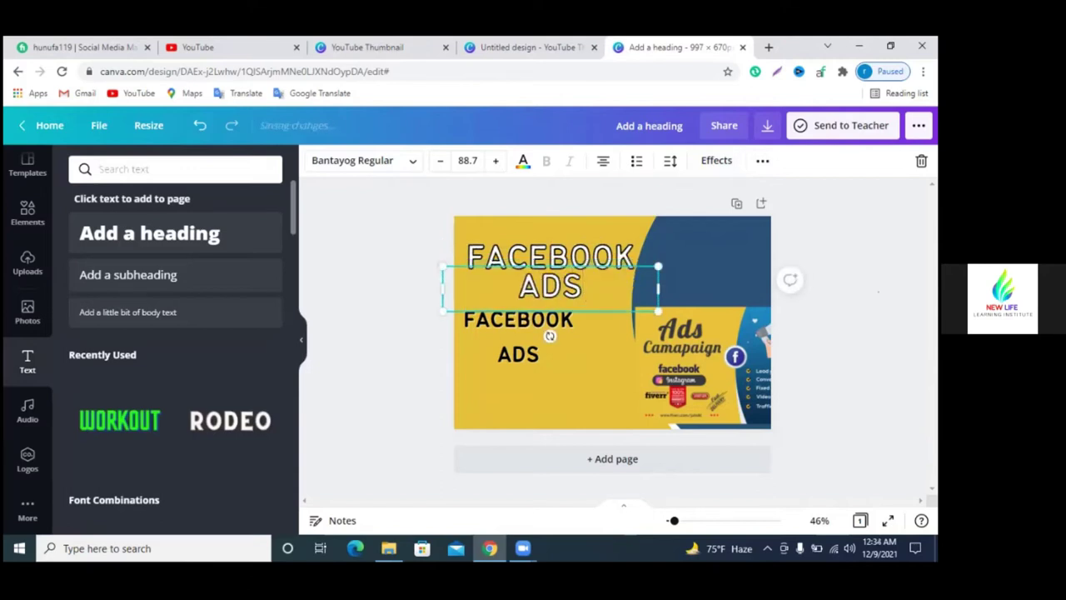
{"action": "left_click_drag", "start_coordinate": [566, 289], "coordinate": [557, 293]}
- Delete the old plain 'FACEBOOK ADS' text box
{"action": "left_click", "coordinate": [533, 338]}
{"action": "left_click_drag", "start_coordinate": [521, 341], "coordinate": [552, 354]}
{"action": "double_click", "coordinate": [550, 342]}
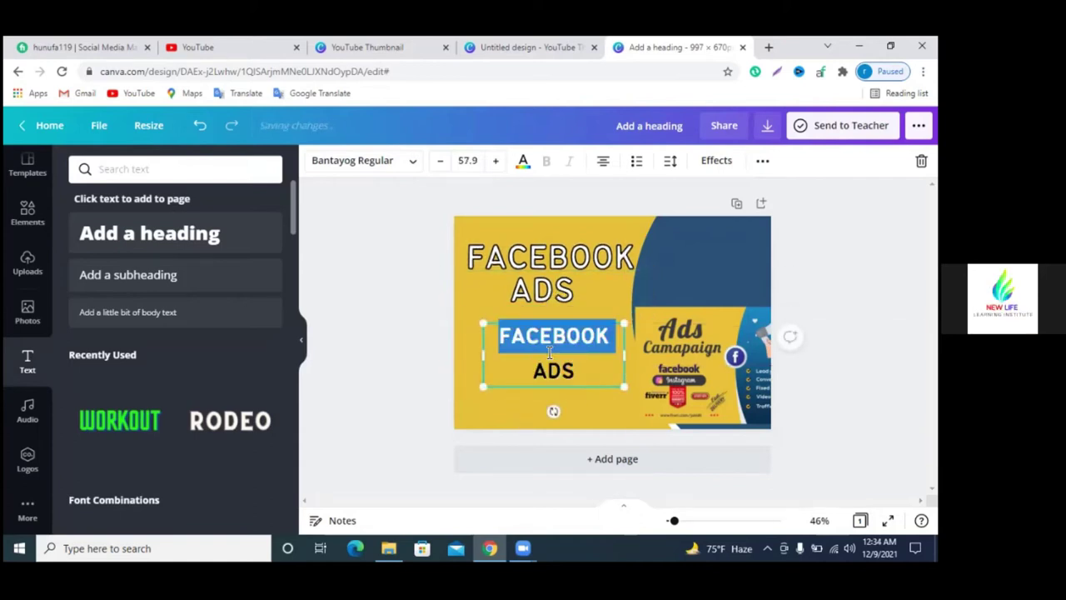
{"action": "key", "text": "Escape"}
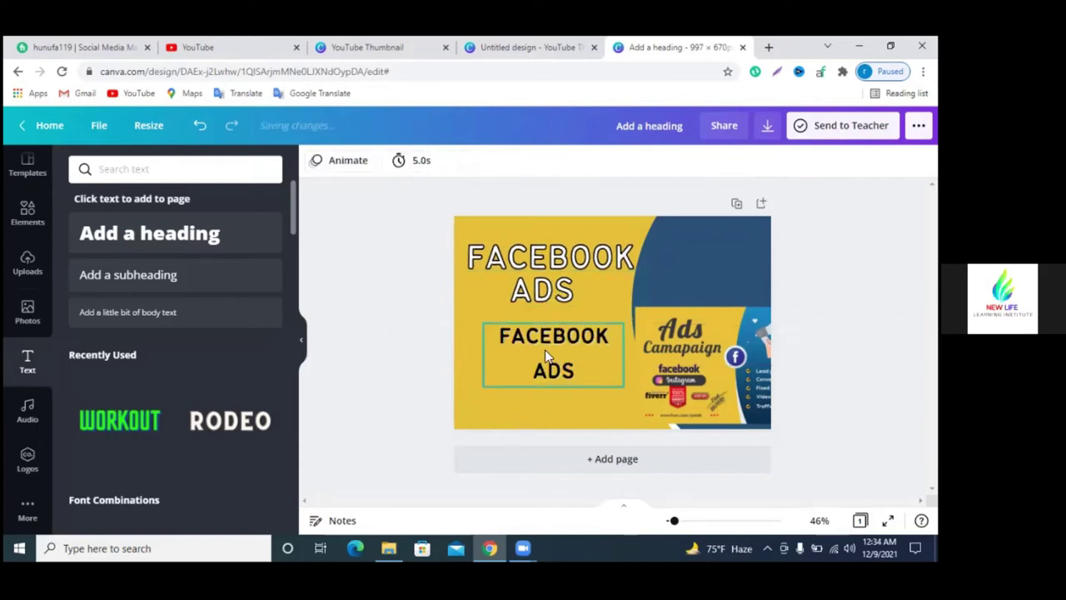
{"action": "key", "text": "Delete"}
- Duplicate ADS as an outlined 'CAMPAIGN' line and align it beneath ADS
{"action": "left_click", "coordinate": [550, 290]}
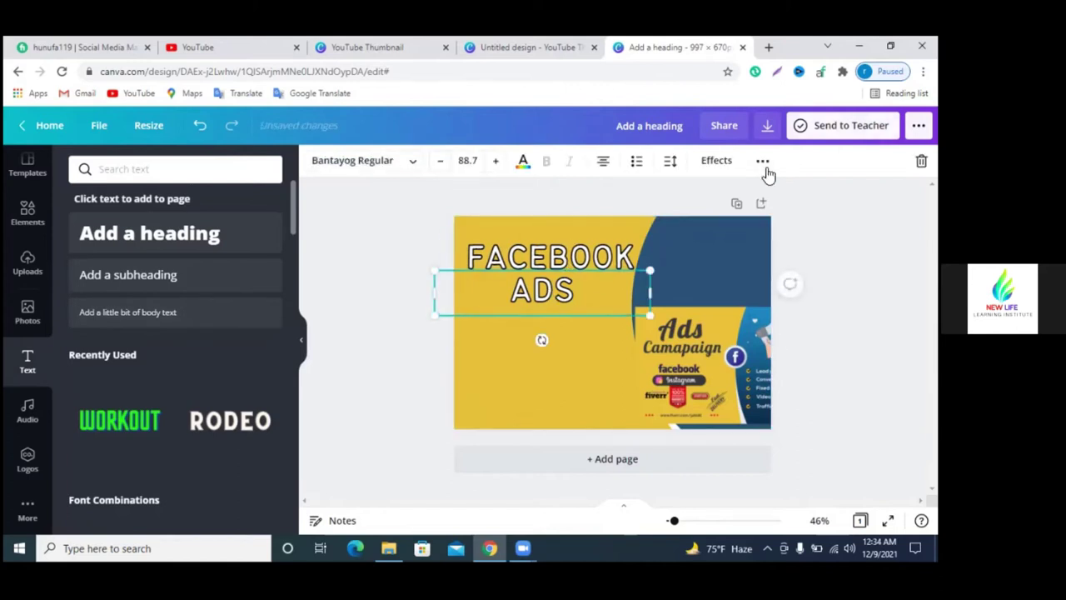
{"action": "left_click", "coordinate": [763, 161]}
{"action": "left_click", "coordinate": [760, 194]}
{"action": "left_click_drag", "start_coordinate": [545, 301], "coordinate": [528, 331]}
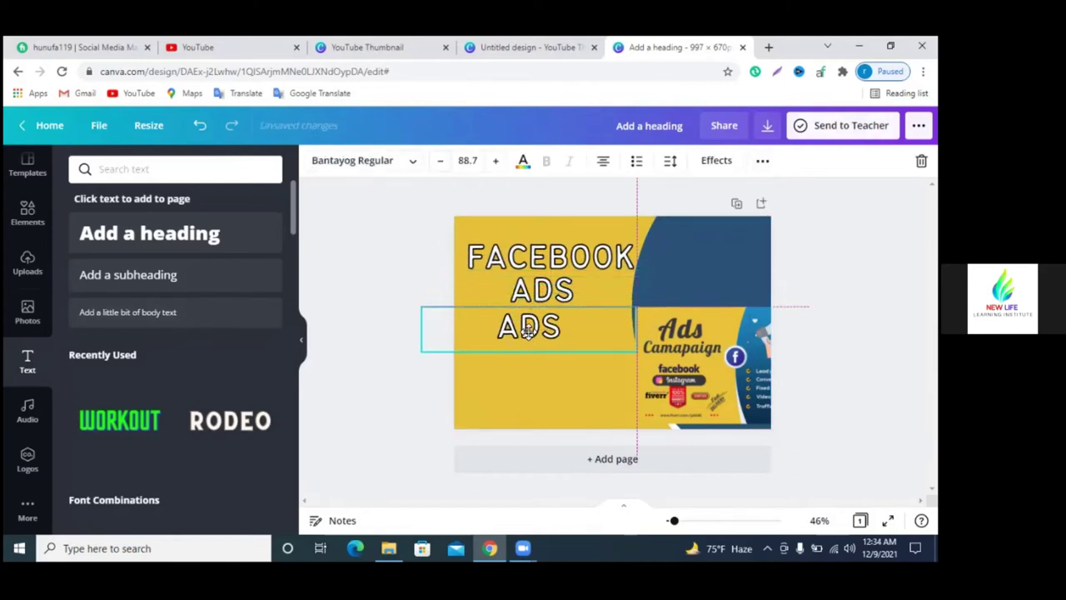
{"action": "double_click", "coordinate": [528, 331]}
{"action": "type", "text": "CAMPAIGN"}
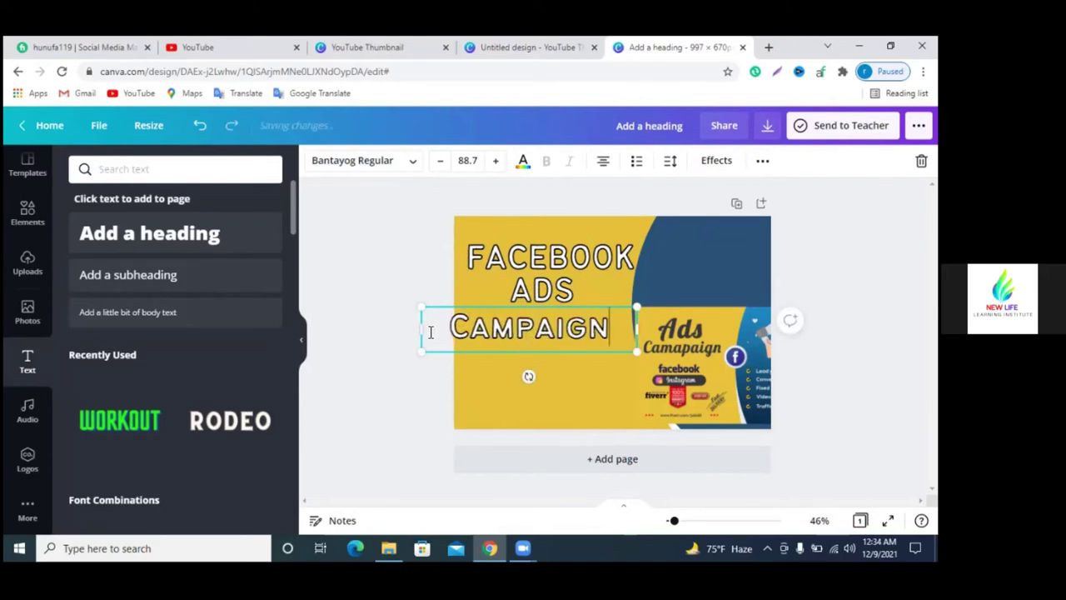
{"action": "left_click", "coordinate": [384, 305]}
{"action": "left_click_drag", "start_coordinate": [549, 335], "coordinate": [561, 330]}
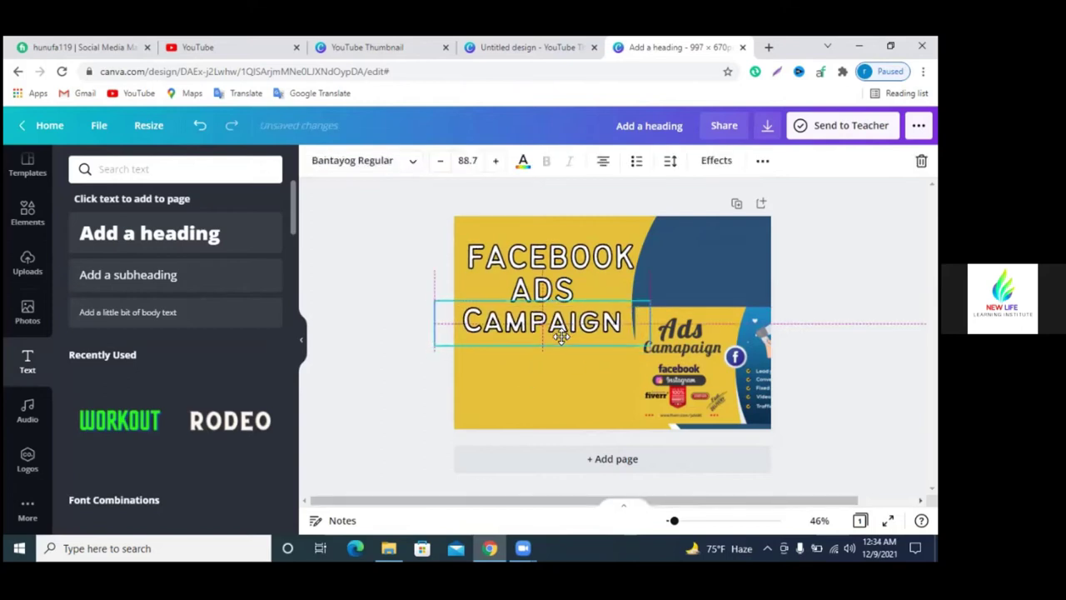
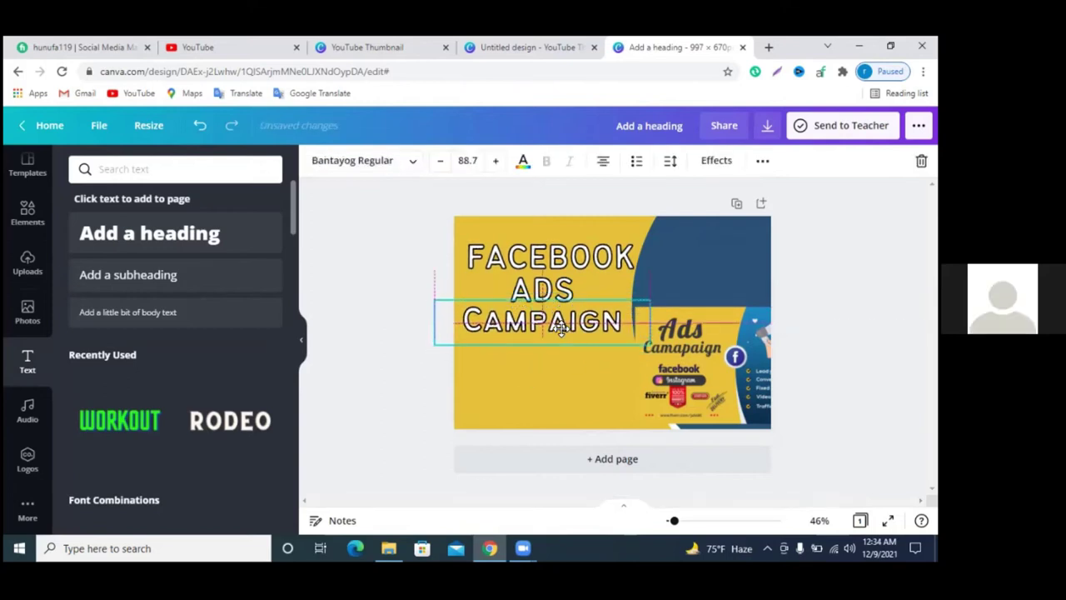
- Move the reference ad image down, then shrink and align the CAMPAIGN line
{"action": "mouse_move", "coordinate": [735, 392]}
{"action": "left_mouse_down"}
{"action": "mouse_move", "coordinate": [692, 434]}
{"action": "mouse_move", "coordinate": [557, 472]}
{"action": "left_mouse_up"}
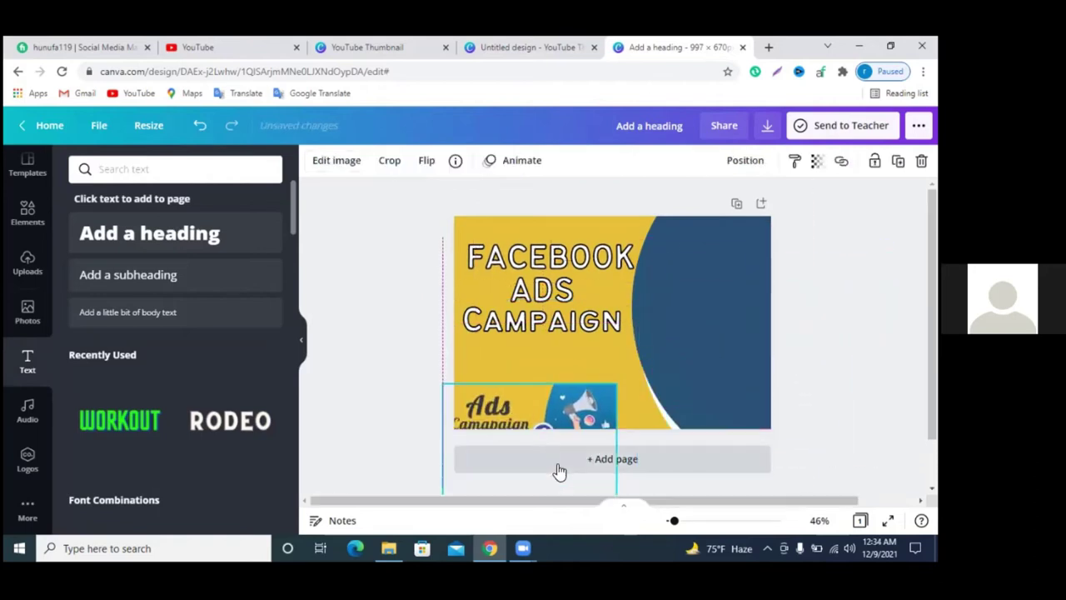
{"action": "left_click", "coordinate": [596, 327]}
{"action": "left_click_drag", "start_coordinate": [650, 342], "coordinate": [638, 341]}
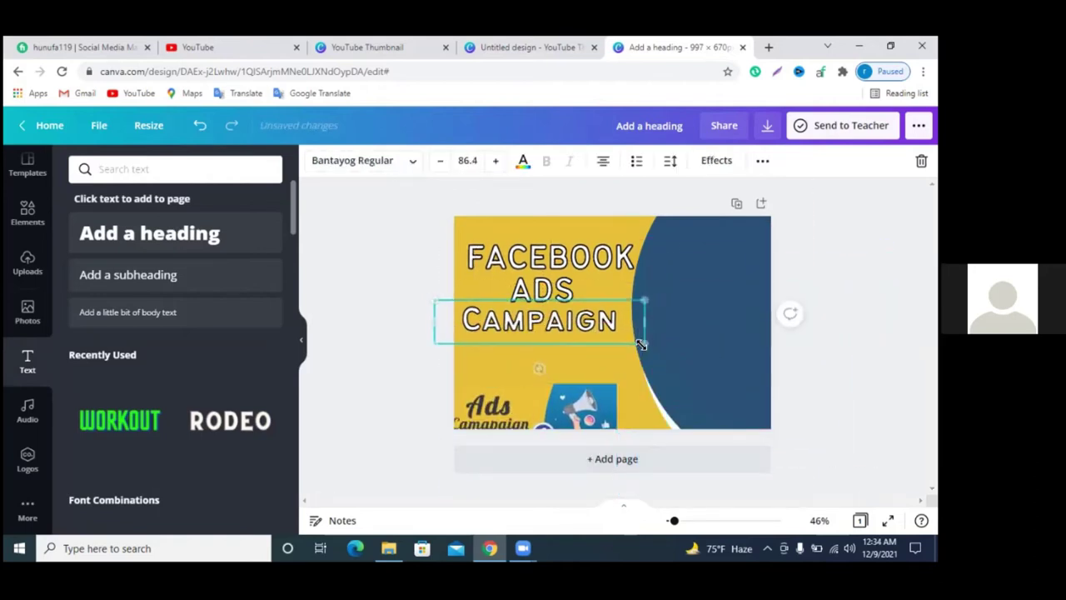
{"action": "left_click_drag", "start_coordinate": [562, 331], "coordinate": [569, 332]}
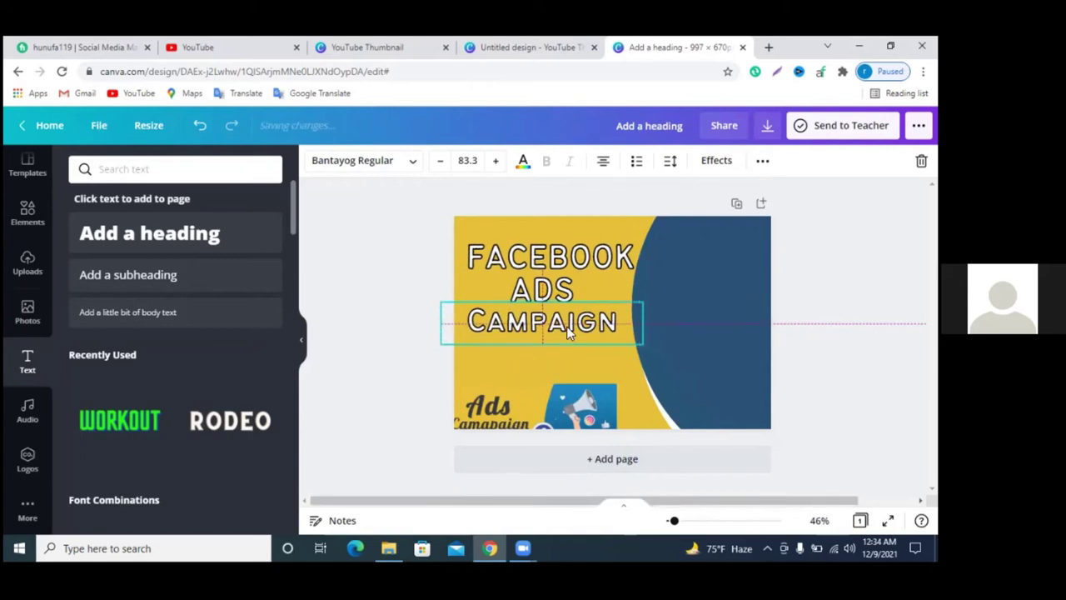
- Resize ADS to match, centre it under FACEBOOK, and tuck CAMPAIGN up beneath it
{"action": "left_click", "coordinate": [541, 290]}
{"action": "left_click_drag", "start_coordinate": [650, 314], "coordinate": [638, 305]}
{"action": "left_click_drag", "start_coordinate": [545, 285], "coordinate": [561, 285]}
{"action": "left_click_drag", "start_coordinate": [575, 324], "coordinate": [578, 318]}
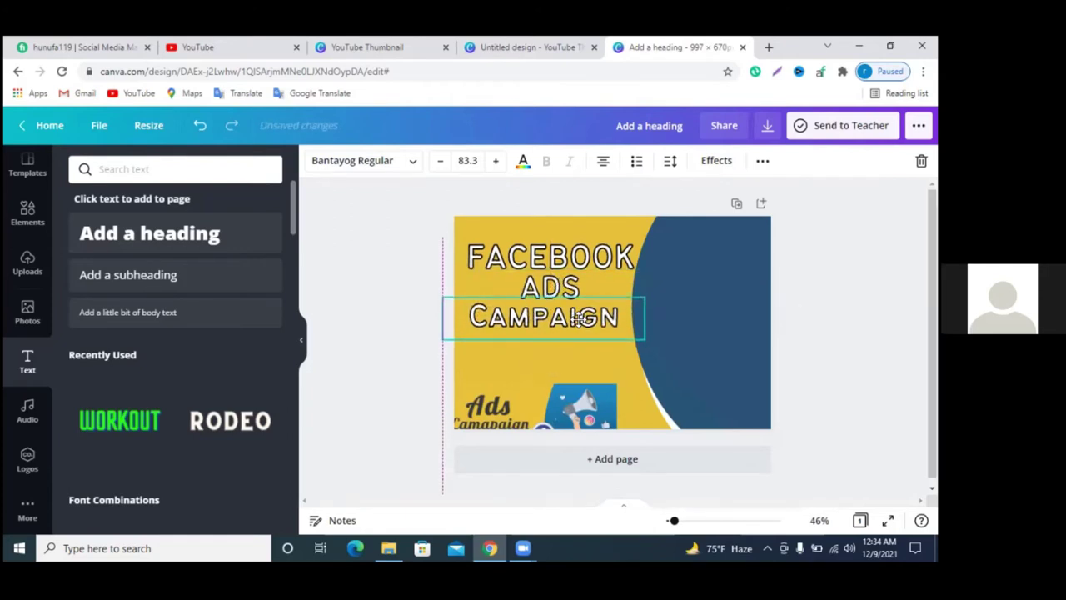
{"action": "left_click", "coordinate": [790, 311]}
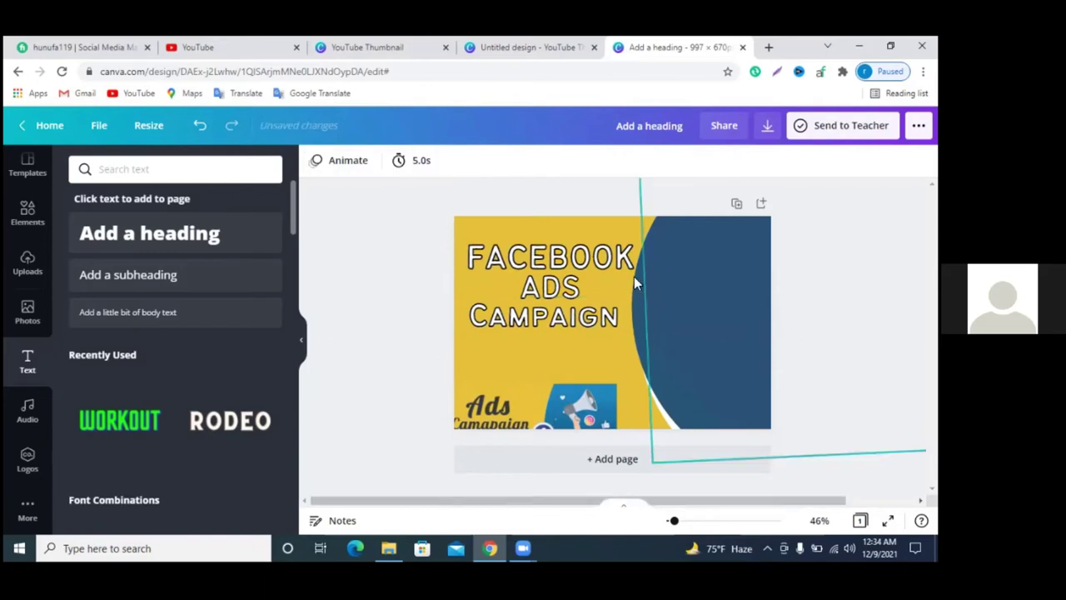
- Check the font sizes of the FACEBOOK and CAMPAIGN lines
{"action": "left_click", "coordinate": [573, 258]}
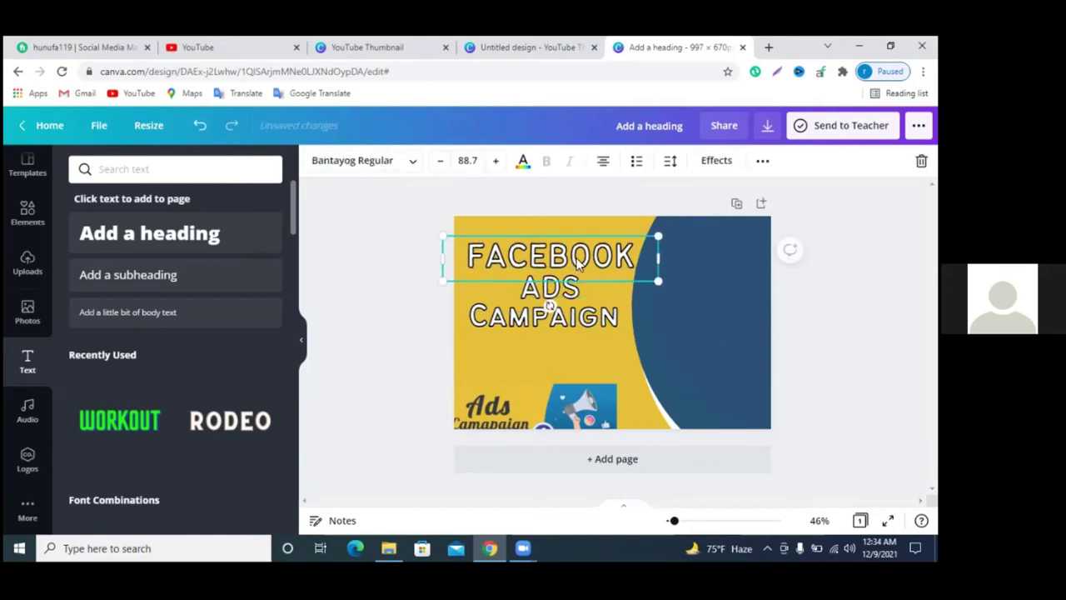
{"action": "key", "text": "Escape"}
{"action": "left_click", "coordinate": [592, 327]}
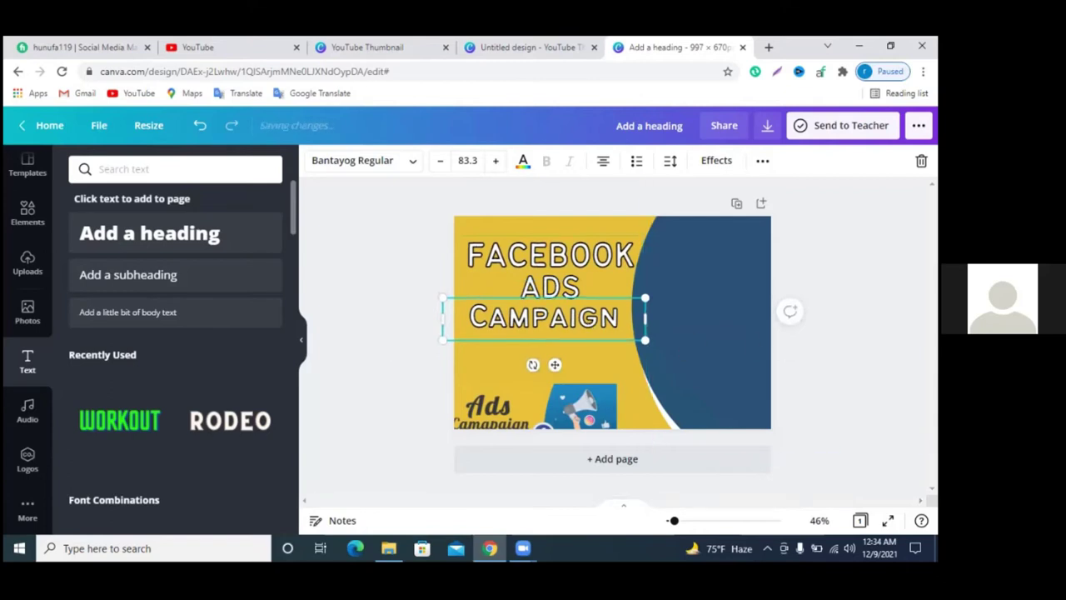
{"action": "key", "text": "Escape"}
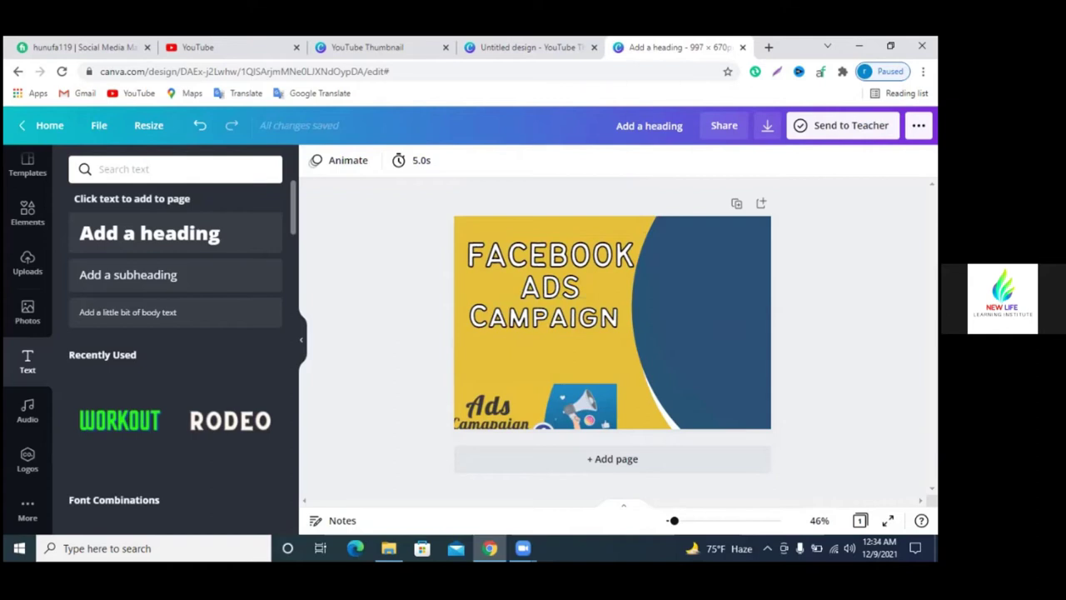
- Shift the reference image left and search Elements for 'facebook' logo graphics
{"action": "left_click_drag", "start_coordinate": [624, 391], "coordinate": [607, 391]}
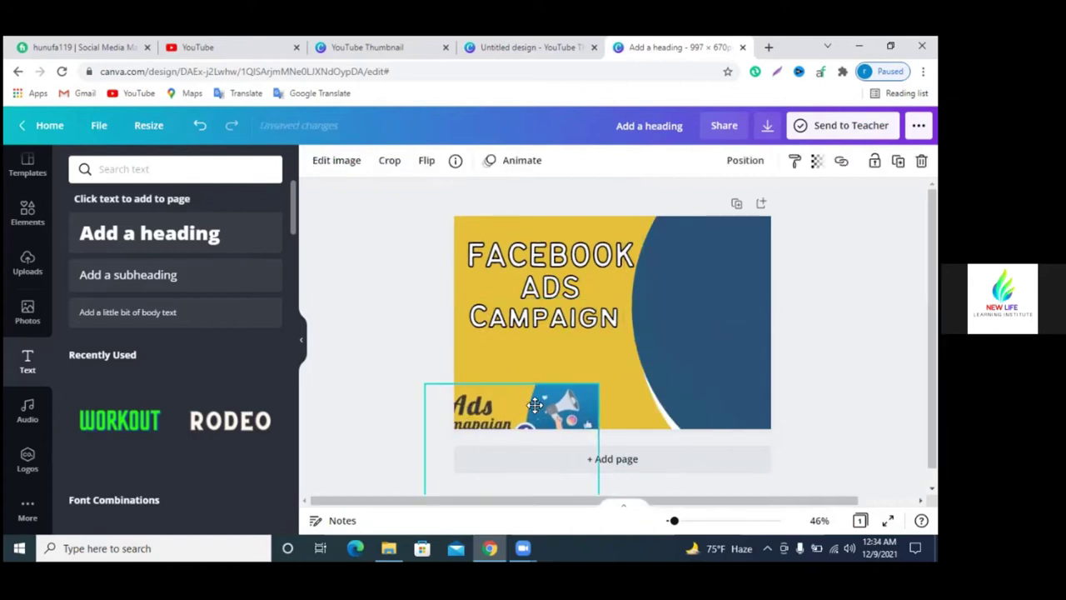
{"action": "left_click", "coordinate": [28, 264]}
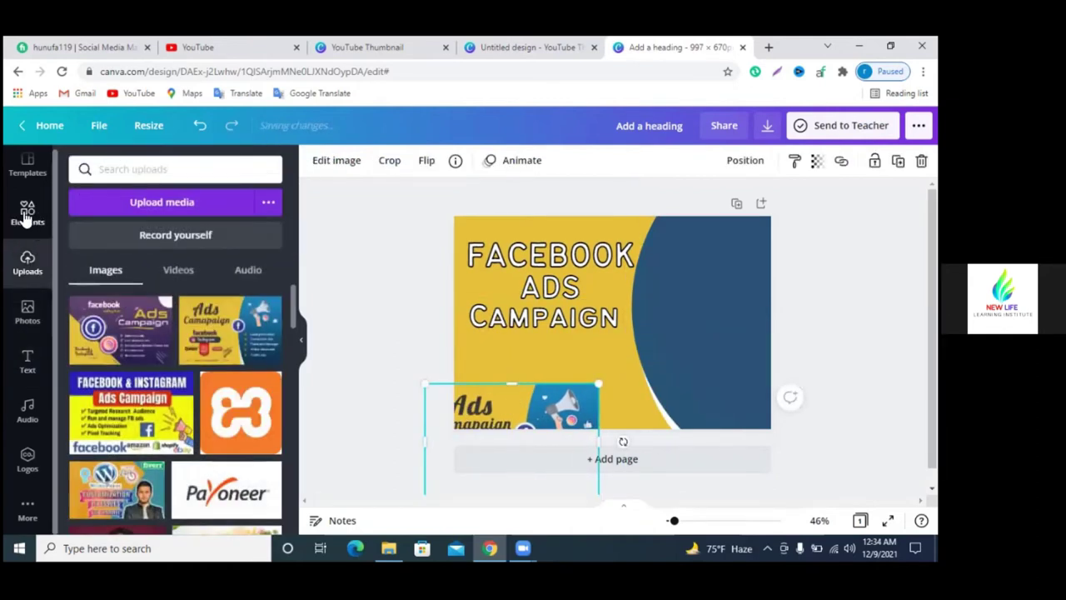
{"action": "left_click", "coordinate": [26, 215]}
{"action": "left_click", "coordinate": [131, 170]}
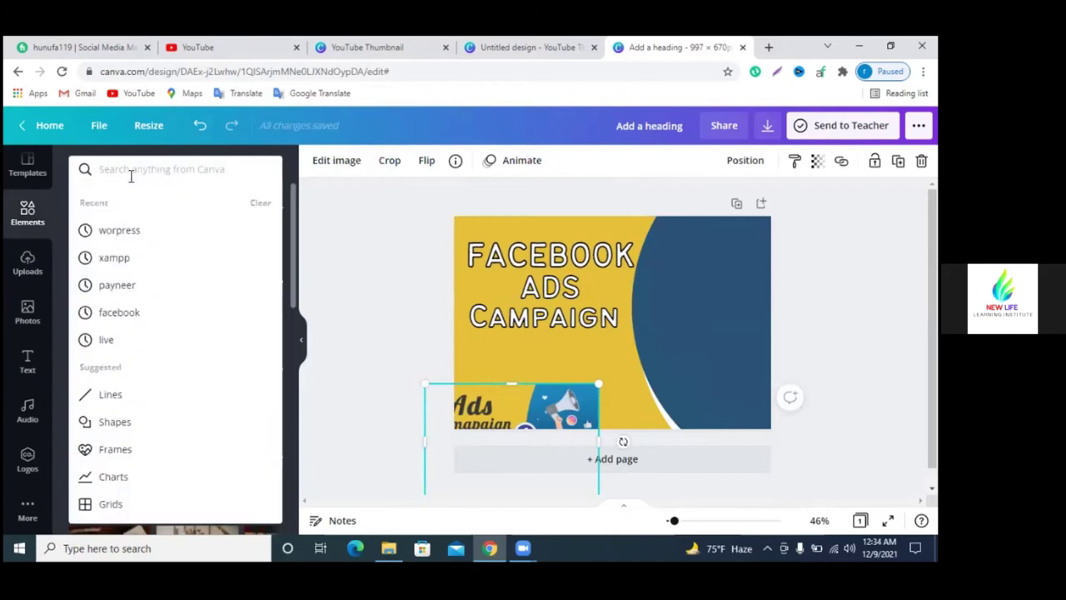
{"action": "type", "text": "faceboo"}
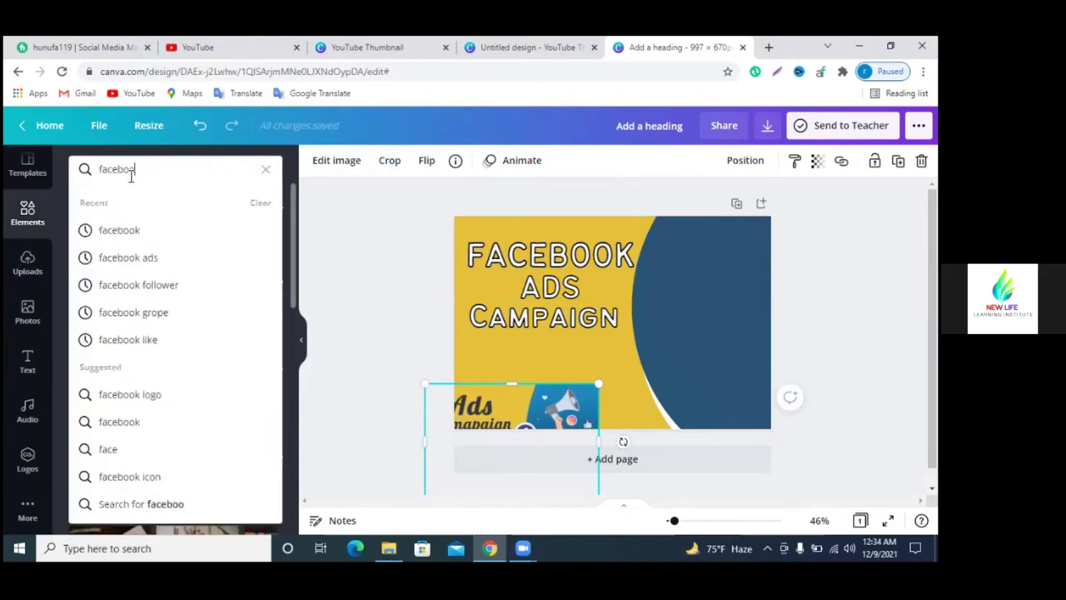
{"action": "type", "text": "k"}
{"action": "left_click", "coordinate": [125, 231]}
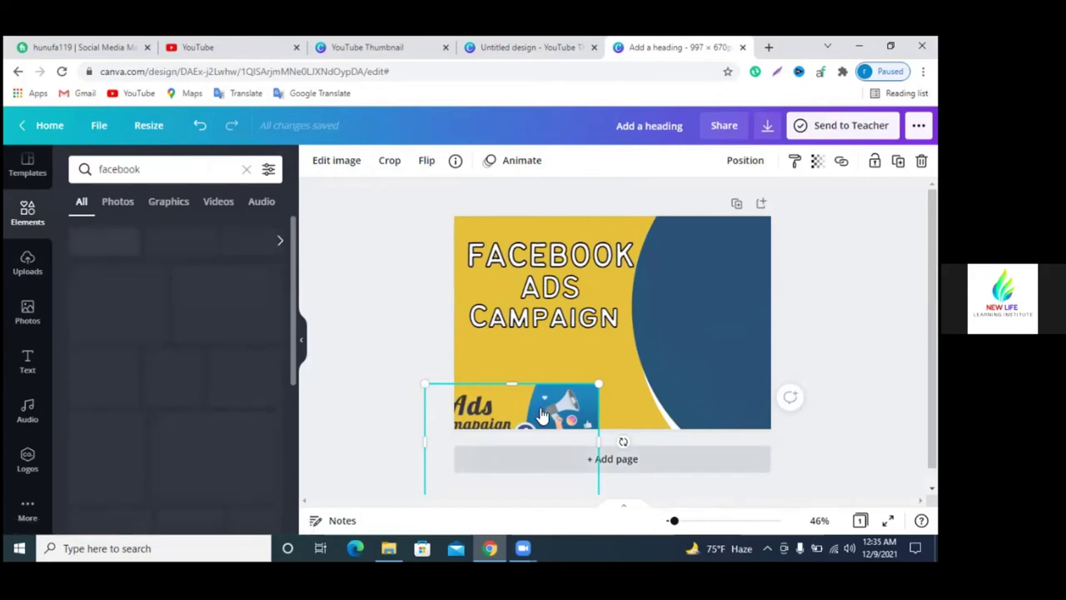
- Resize the reference ad image, place it at the bottom centre, and clear the search
{"action": "left_click_drag", "start_coordinate": [542, 415], "coordinate": [456, 366]}
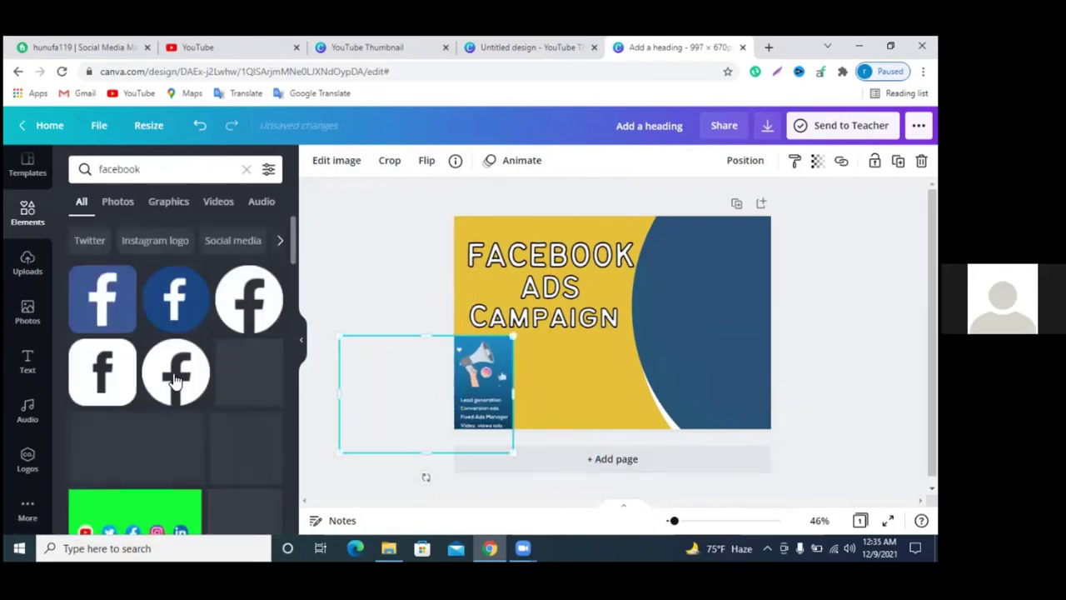
{"action": "left_click_drag", "start_coordinate": [491, 386], "coordinate": [591, 399]}
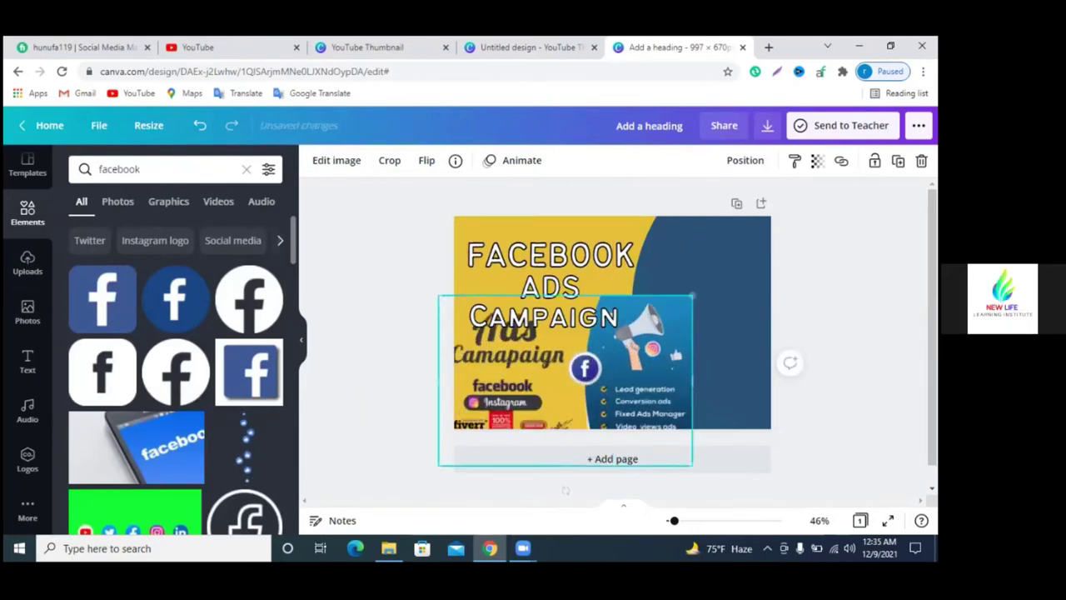
{"action": "left_click_drag", "start_coordinate": [613, 351], "coordinate": [774, 248]}
{"action": "mouse_move", "coordinate": [646, 345]}
{"action": "left_mouse_down"}
{"action": "mouse_move", "coordinate": [612, 375]}
{"action": "mouse_move", "coordinate": [559, 459]}
{"action": "left_mouse_up"}
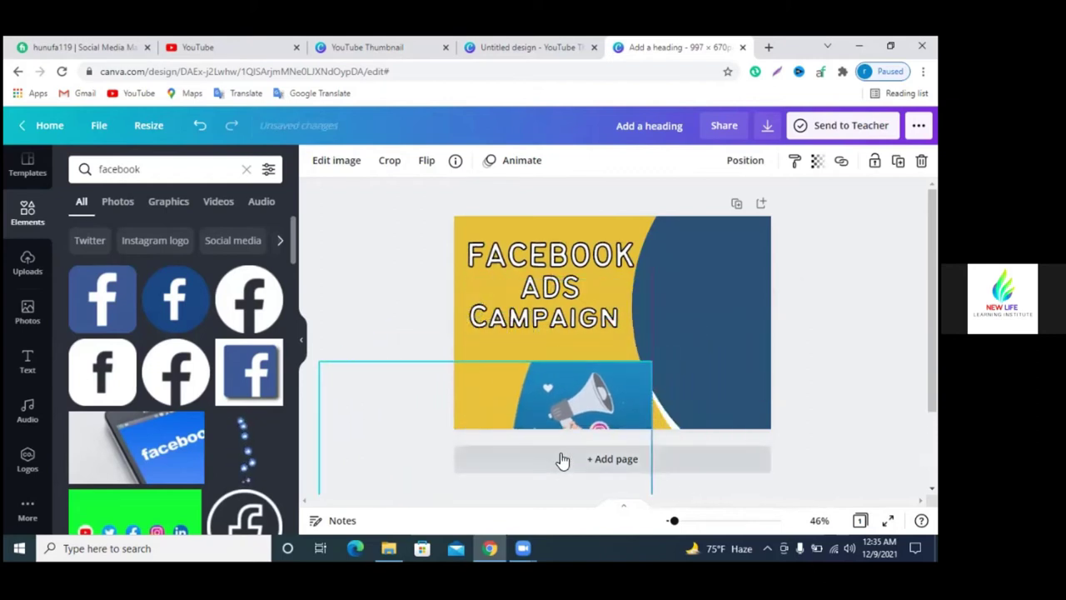
{"action": "left_click_drag", "start_coordinate": [649, 364], "coordinate": [569, 426]}
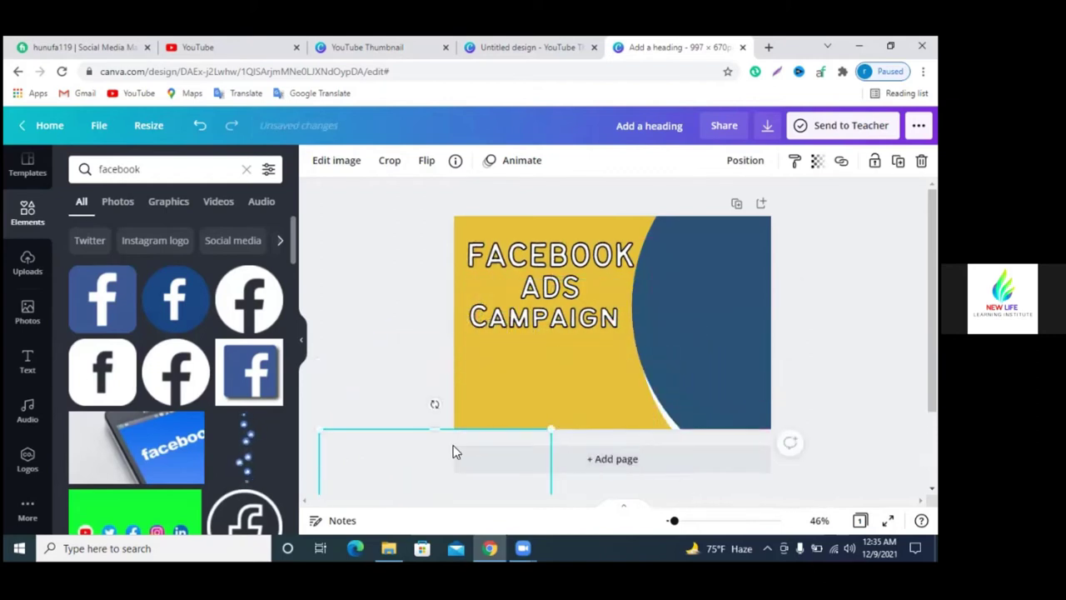
{"action": "left_click_drag", "start_coordinate": [455, 450], "coordinate": [525, 383]}
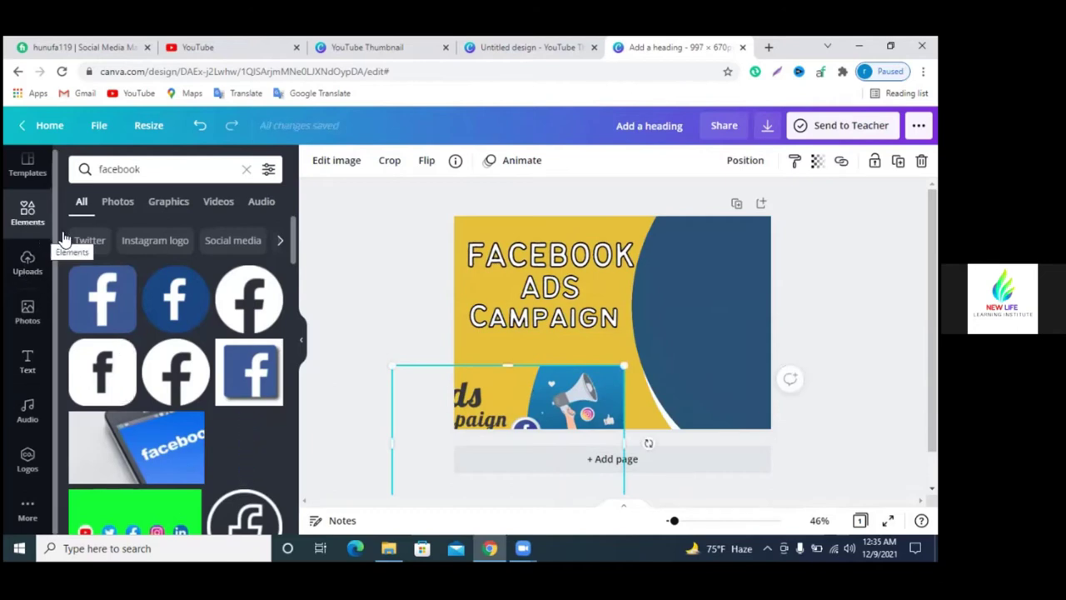
{"action": "left_click", "coordinate": [247, 170]}
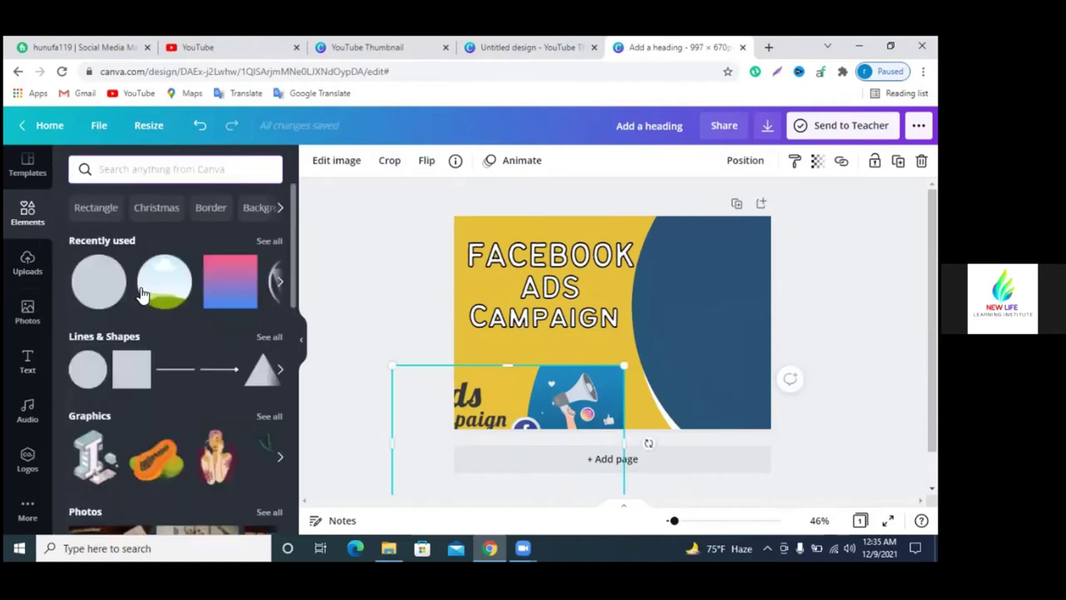
- Add a circle shape from Lines & Shapes and move it to the right
{"action": "left_click", "coordinate": [89, 285]}
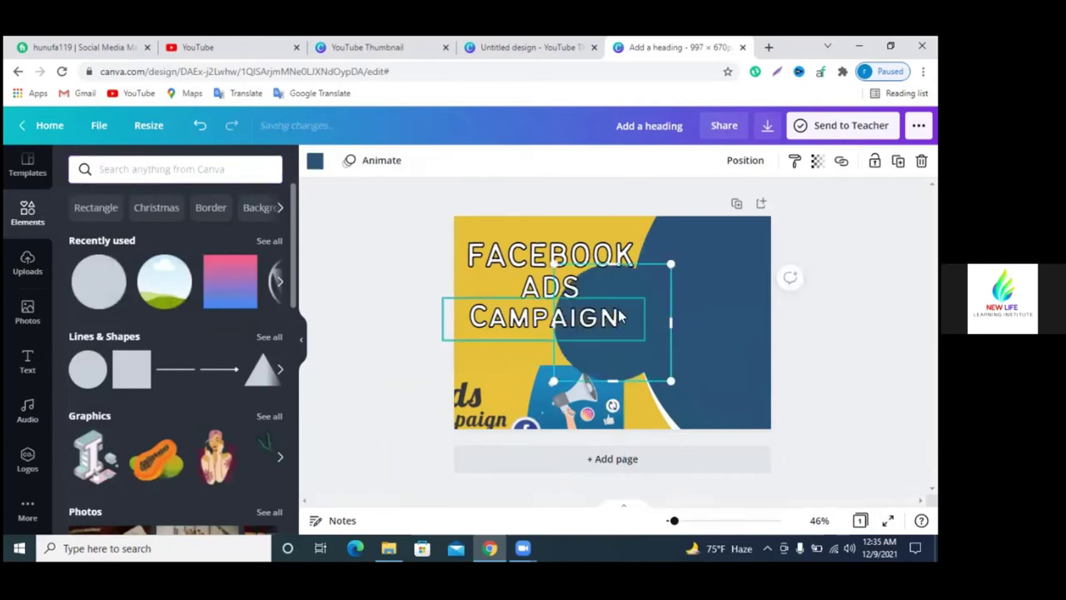
{"action": "left_click_drag", "start_coordinate": [670, 322], "coordinate": [670, 323]}
{"action": "left_click", "coordinate": [201, 127]}
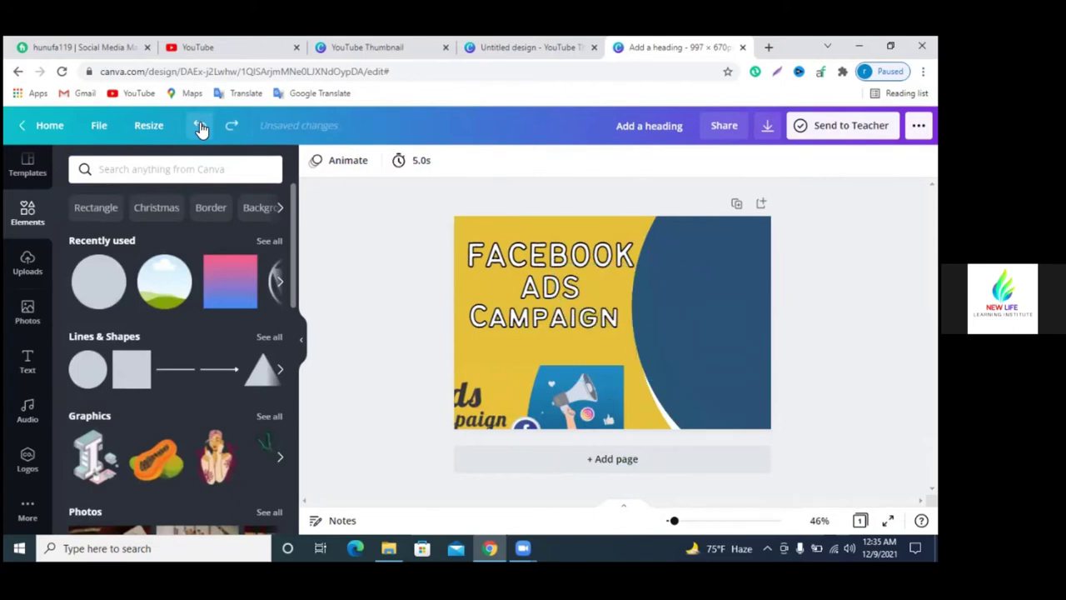
{"action": "key", "text": "ctrl+y"}
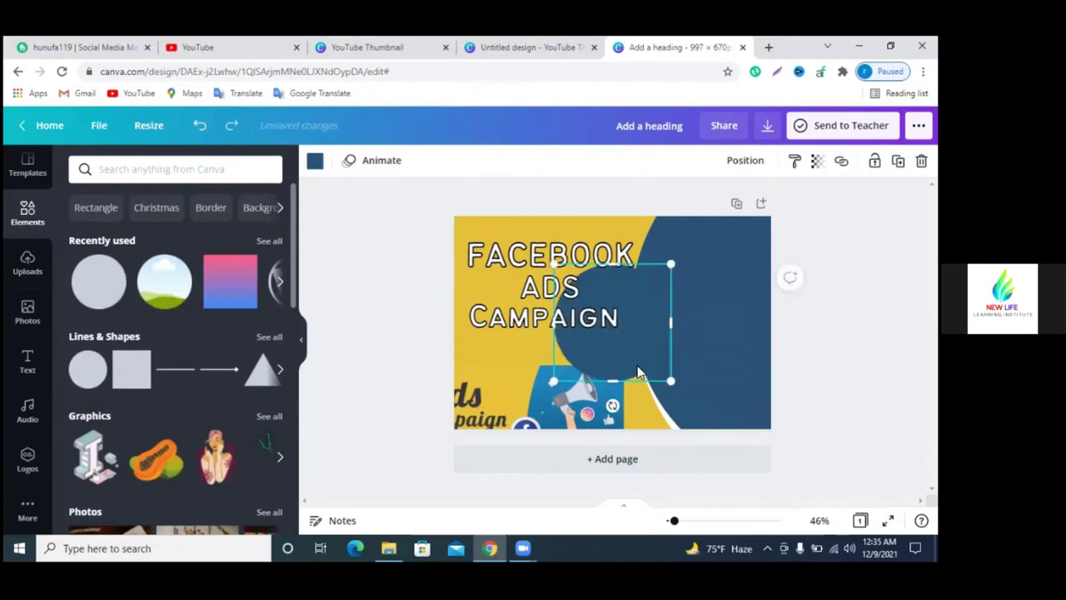
{"action": "left_click_drag", "start_coordinate": [640, 372], "coordinate": [703, 372]}
- Make the circle white, shrink it beside CAMPAIGN, and re-run the 'facebook' element search
{"action": "left_click", "coordinate": [315, 160]}
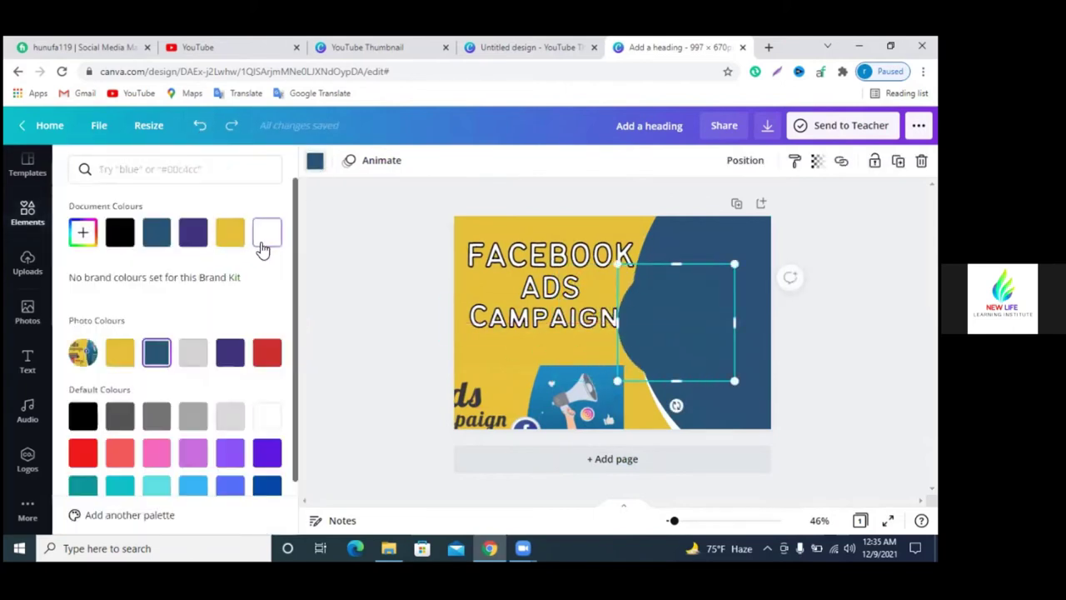
{"action": "left_click", "coordinate": [267, 232]}
{"action": "mouse_move", "coordinate": [747, 259]}
{"action": "left_mouse_down"}
{"action": "mouse_move", "coordinate": [662, 354]}
{"action": "mouse_move", "coordinate": [639, 342]}
{"action": "mouse_move", "coordinate": [650, 358]}
{"action": "left_mouse_up"}
{"action": "left_click", "coordinate": [642, 346]}
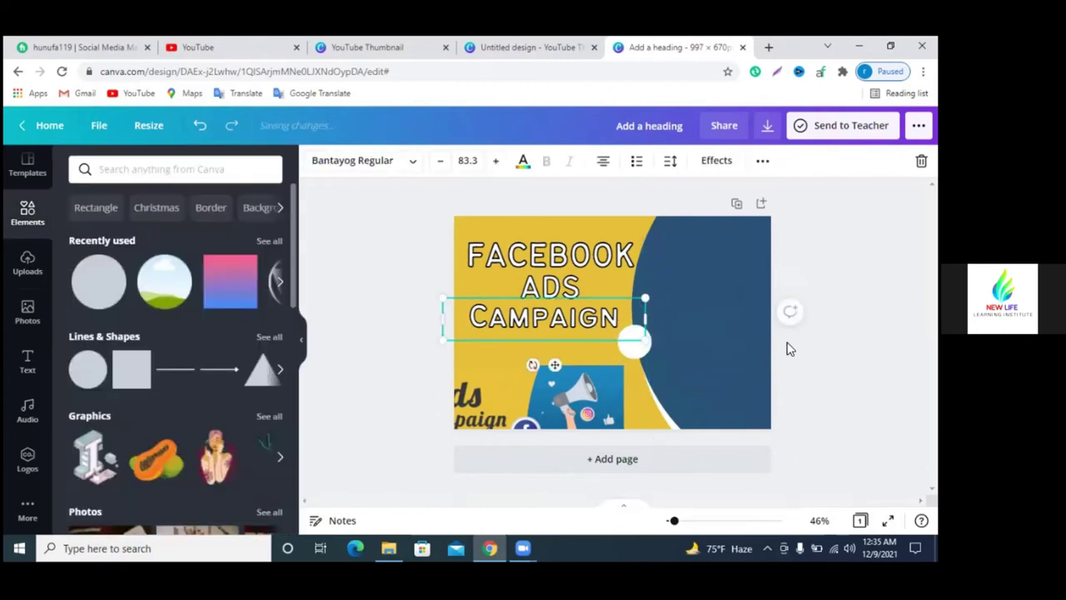
{"action": "left_click", "coordinate": [789, 348]}
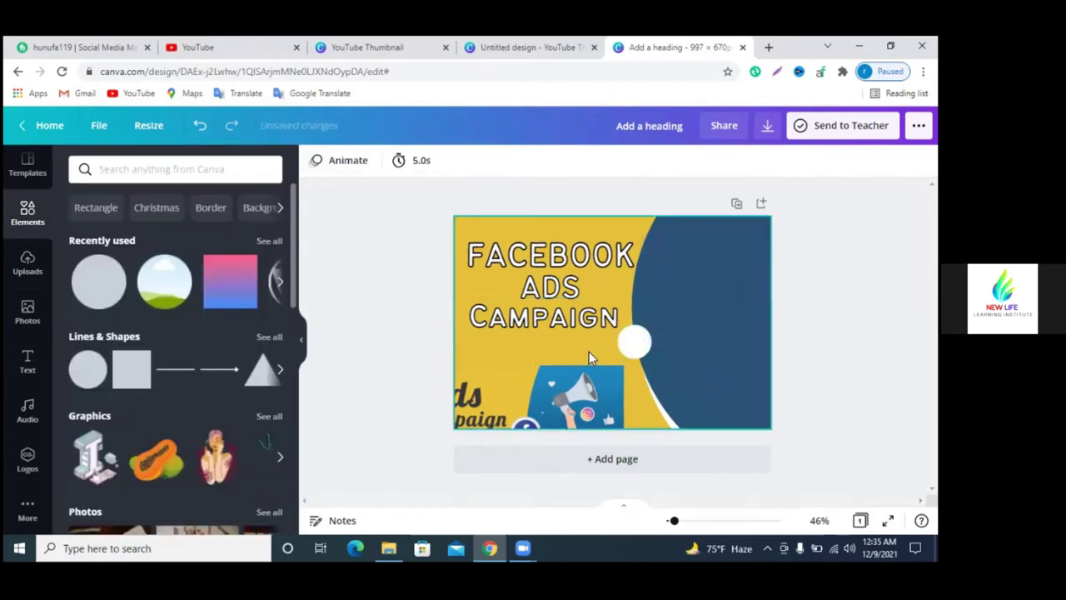
{"action": "left_click", "coordinate": [634, 350]}
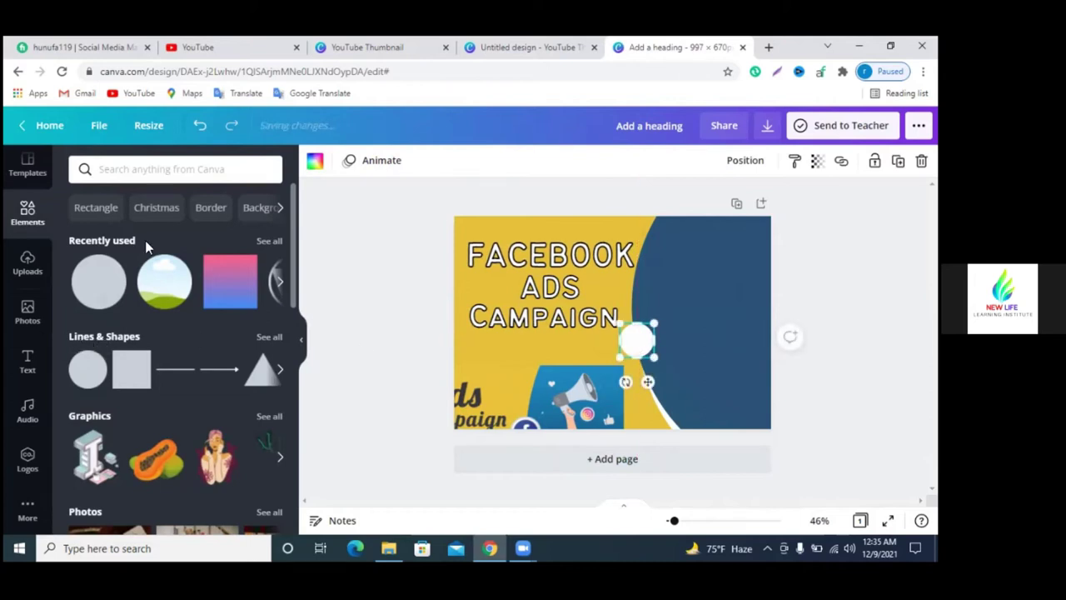
{"action": "left_click", "coordinate": [167, 169]}
{"action": "left_click", "coordinate": [119, 230]}
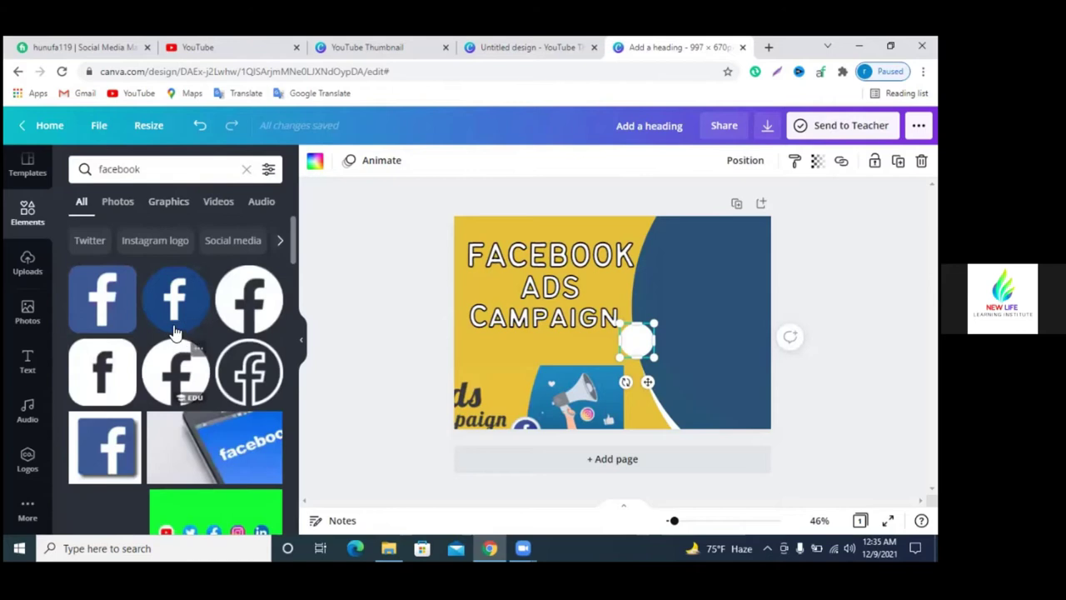
- Place a round Facebook logo over the white circle beside CAMPAIGN
{"action": "left_click_drag", "start_coordinate": [166, 304], "coordinate": [636, 337]}
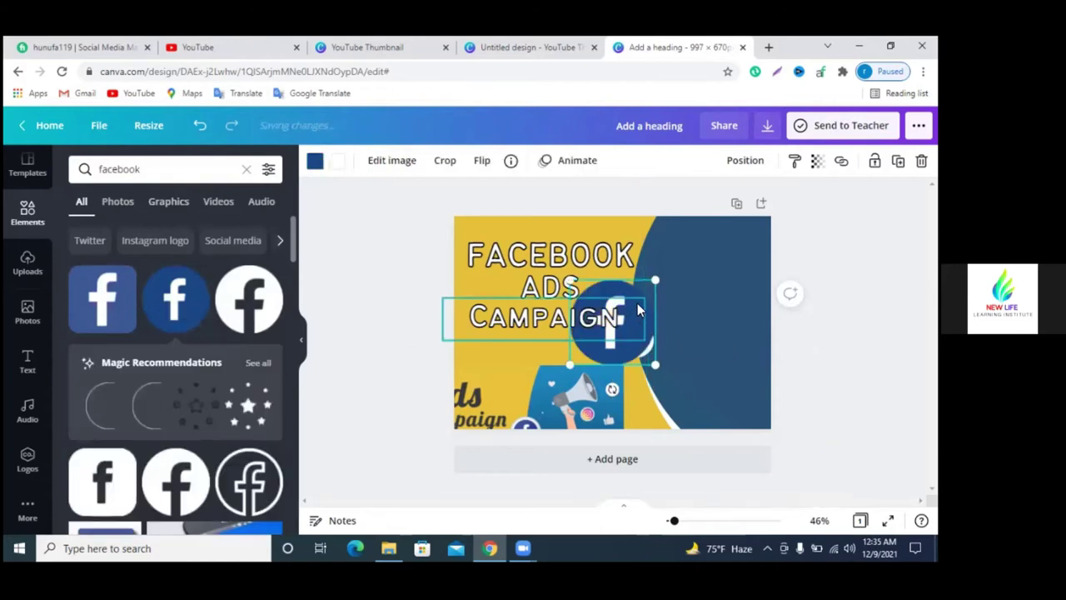
{"action": "mouse_move", "coordinate": [636, 354]}
{"action": "left_mouse_down"}
{"action": "mouse_move", "coordinate": [690, 386]}
{"action": "mouse_move", "coordinate": [658, 340]}
{"action": "mouse_move", "coordinate": [641, 342]}
{"action": "left_mouse_up"}
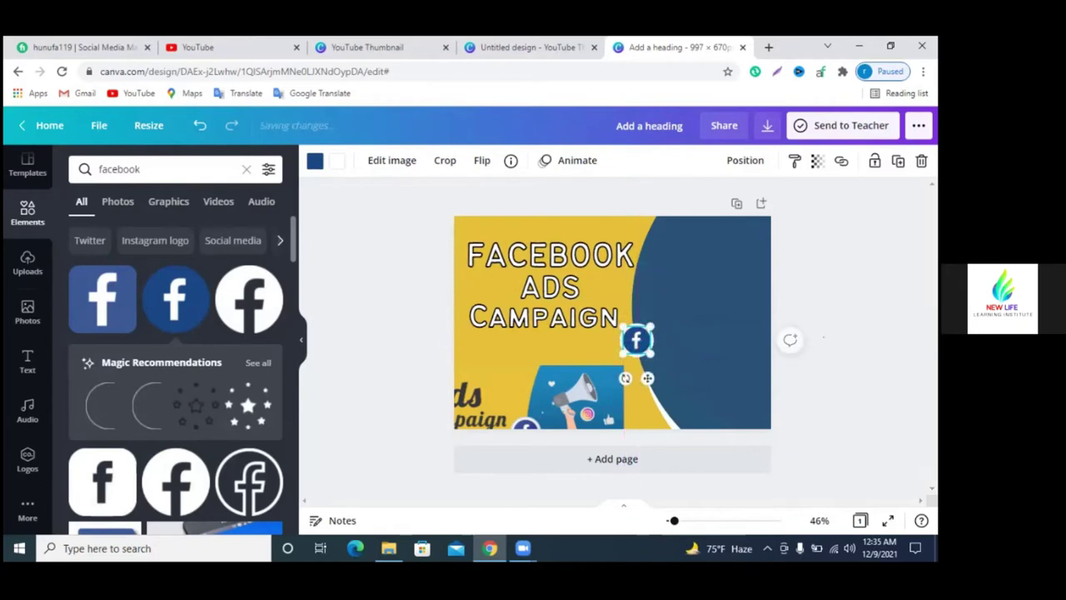
{"action": "left_click", "coordinate": [823, 337]}
- Check the FACEBOOK title's font and drag the Ads Campaign reference image off the page
{"action": "mouse_move", "coordinate": [609, 419]}
{"action": "left_mouse_down"}
{"action": "mouse_move", "coordinate": [778, 258]}
{"action": "mouse_move", "coordinate": [778, 272]}
{"action": "left_mouse_up"}
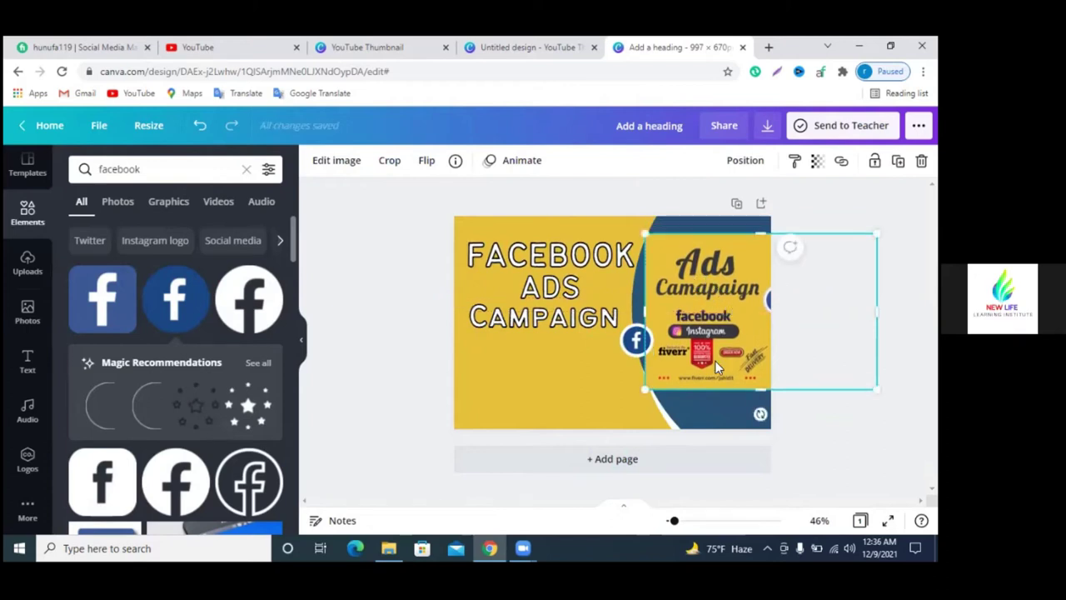
{"action": "left_click_drag", "start_coordinate": [750, 349], "coordinate": [787, 374]}
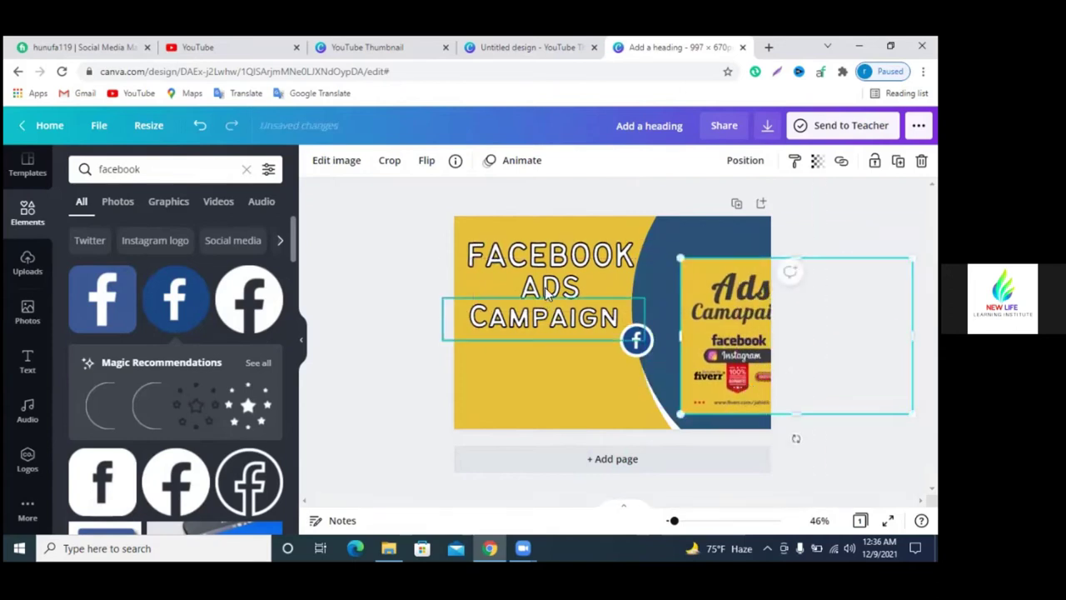
{"action": "left_click", "coordinate": [542, 259]}
{"action": "left_click", "coordinate": [349, 162]}
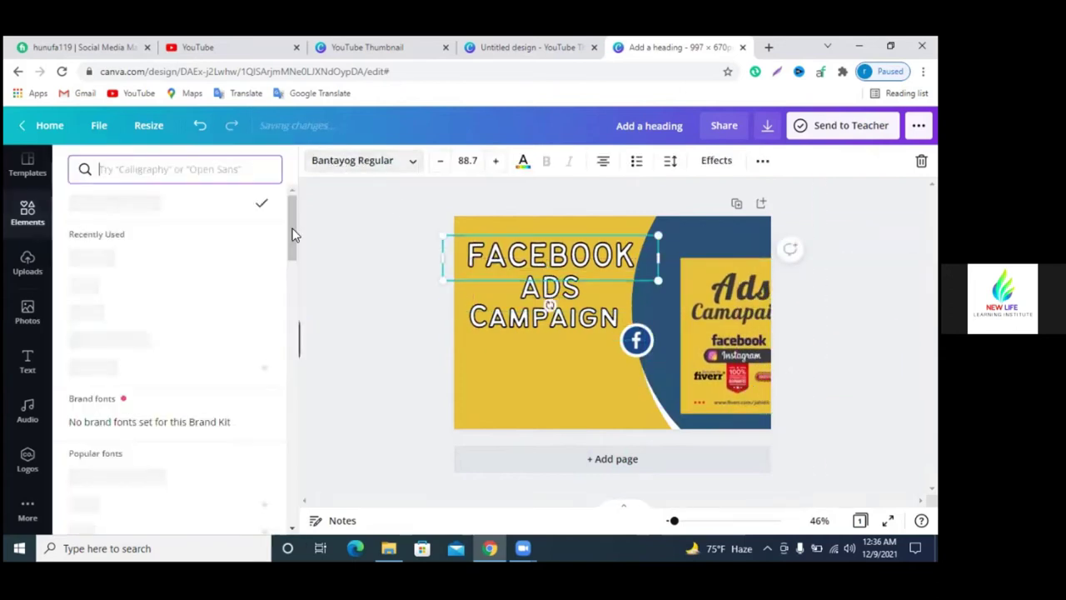
{"action": "mouse_move", "coordinate": [730, 357]}
{"action": "left_mouse_down"}
{"action": "mouse_move", "coordinate": [766, 365]}
{"action": "mouse_move", "coordinate": [693, 362]}
{"action": "mouse_move", "coordinate": [599, 426]}
{"action": "left_mouse_up"}
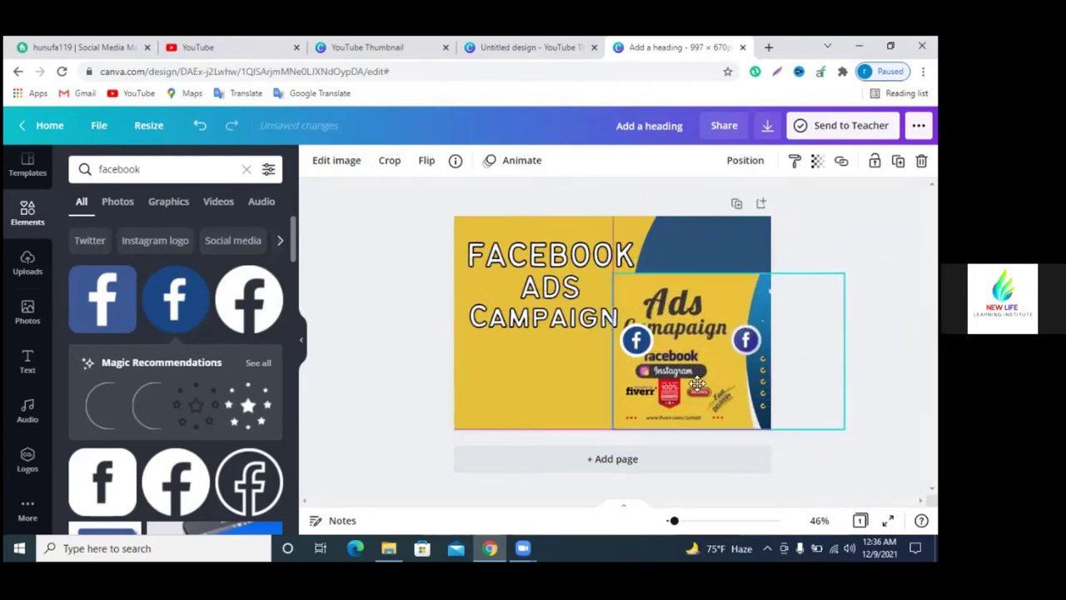
{"action": "left_click_drag", "start_coordinate": [598, 426], "coordinate": [280, 285]}
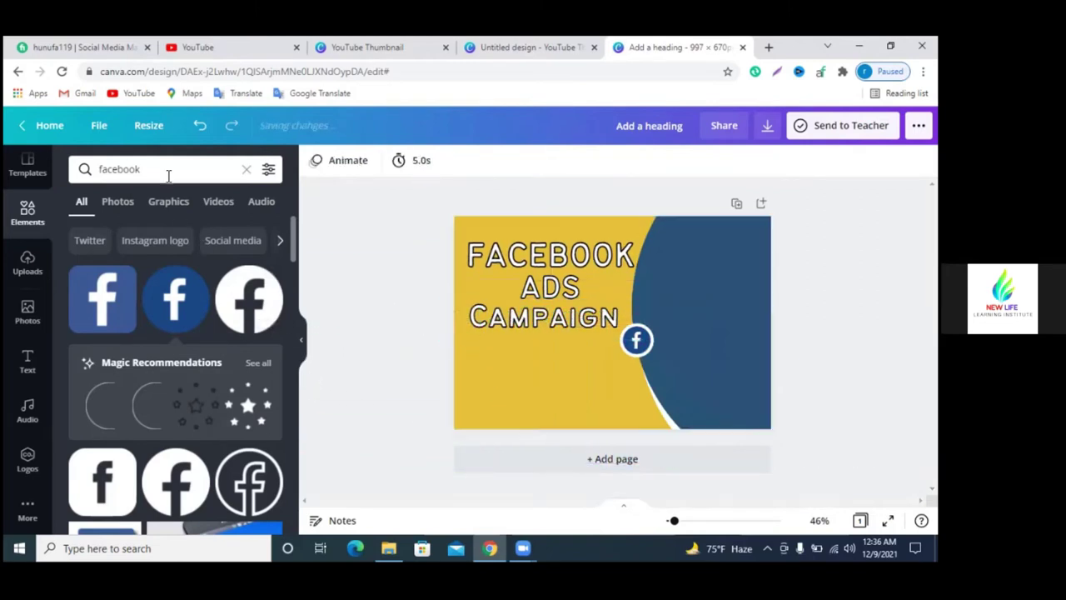
- Search Elements for 'mar', filter to Graphics, and scroll through the check-mark results
{"action": "type", "text": "mar"}
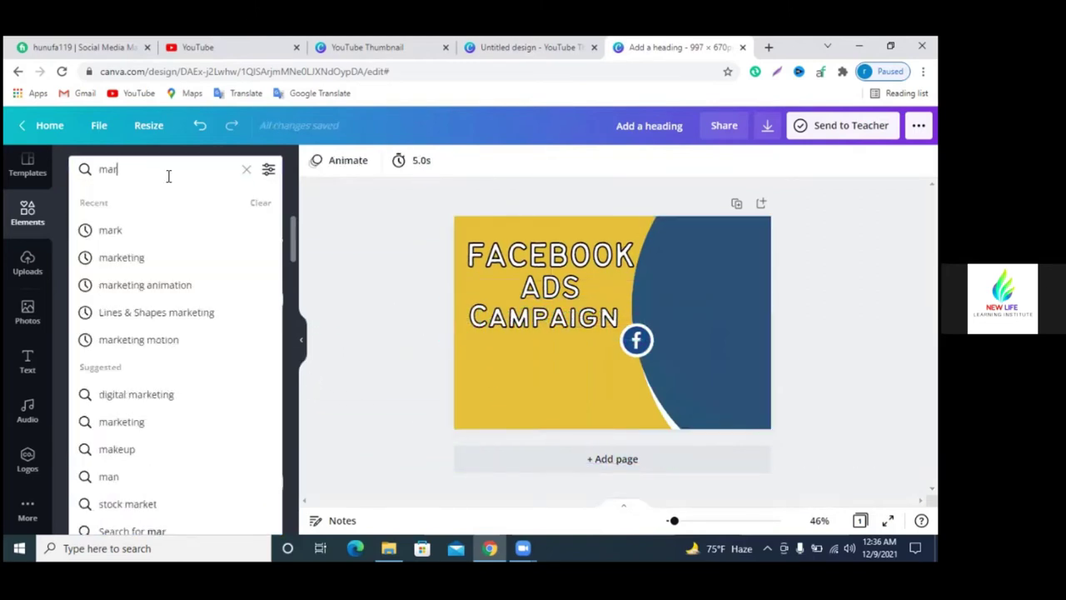
{"action": "key", "text": "Return"}
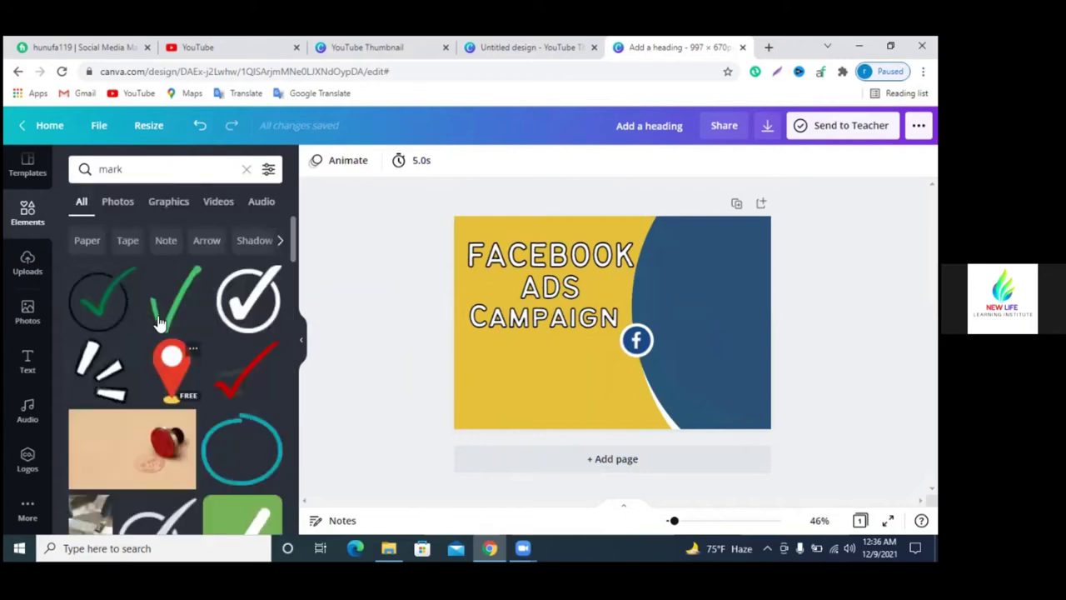
{"action": "scroll", "coordinate": [170, 235], "scroll_direction": "down", "scroll_amount": 3}
{"action": "left_click", "coordinate": [169, 201]}
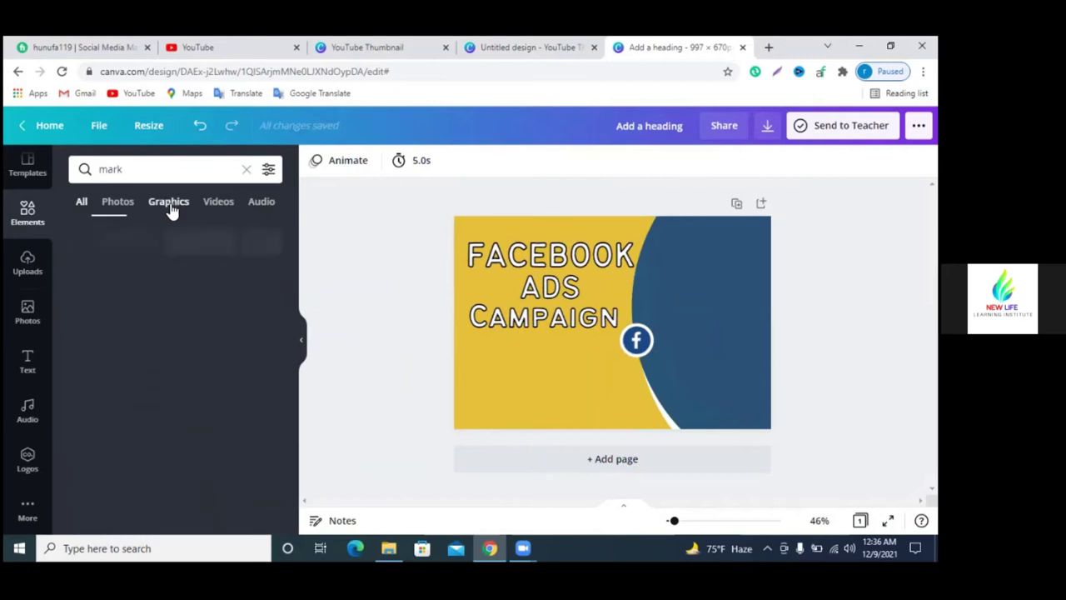
{"action": "scroll", "coordinate": [206, 372], "scroll_direction": "down", "scroll_amount": 2}
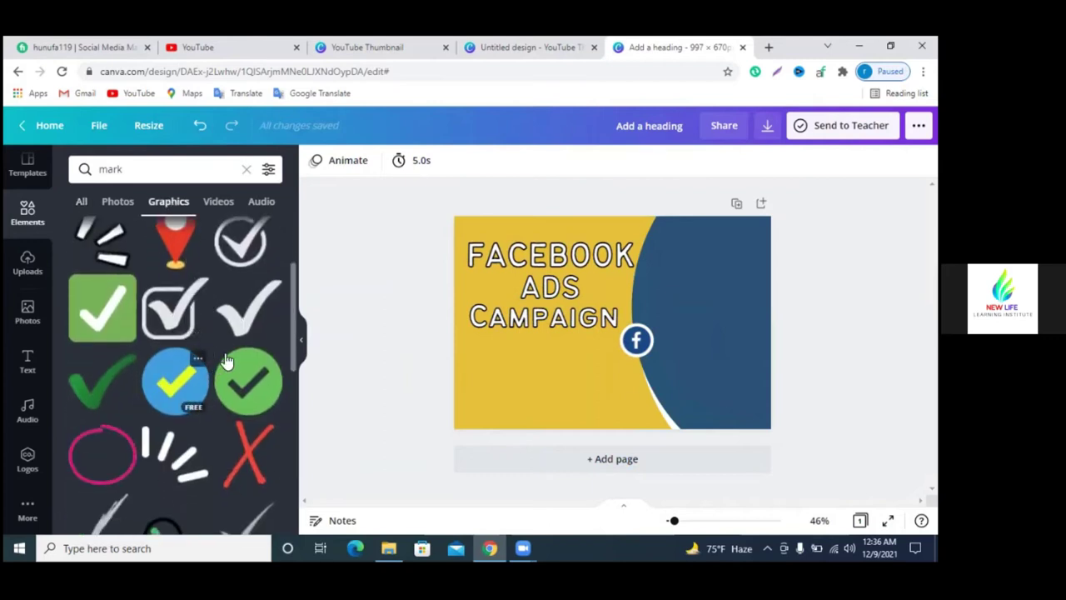
{"action": "scroll", "coordinate": [213, 375], "scroll_direction": "down", "scroll_amount": 3}
{"action": "mouse_move", "coordinate": [248, 392]}
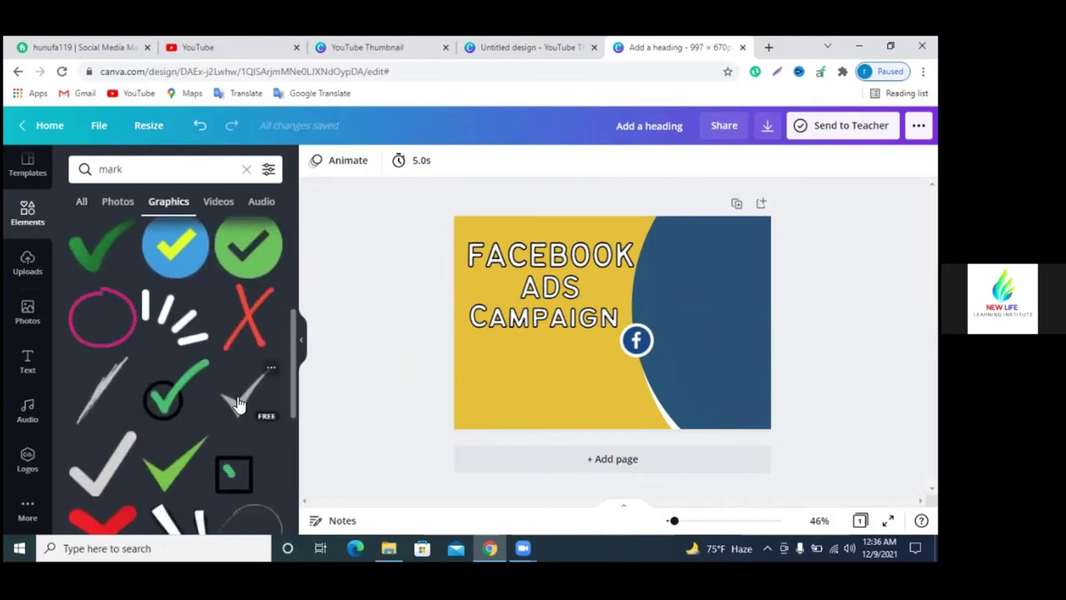
{"action": "scroll", "coordinate": [233, 402], "scroll_direction": "down", "scroll_amount": 3}
{"action": "scroll", "coordinate": [219, 404], "scroll_direction": "down", "scroll_amount": 2}
{"action": "scroll", "coordinate": [216, 405], "scroll_direction": "down", "scroll_amount": 3}
{"action": "scroll", "coordinate": [216, 404], "scroll_direction": "down", "scroll_amount": 3}
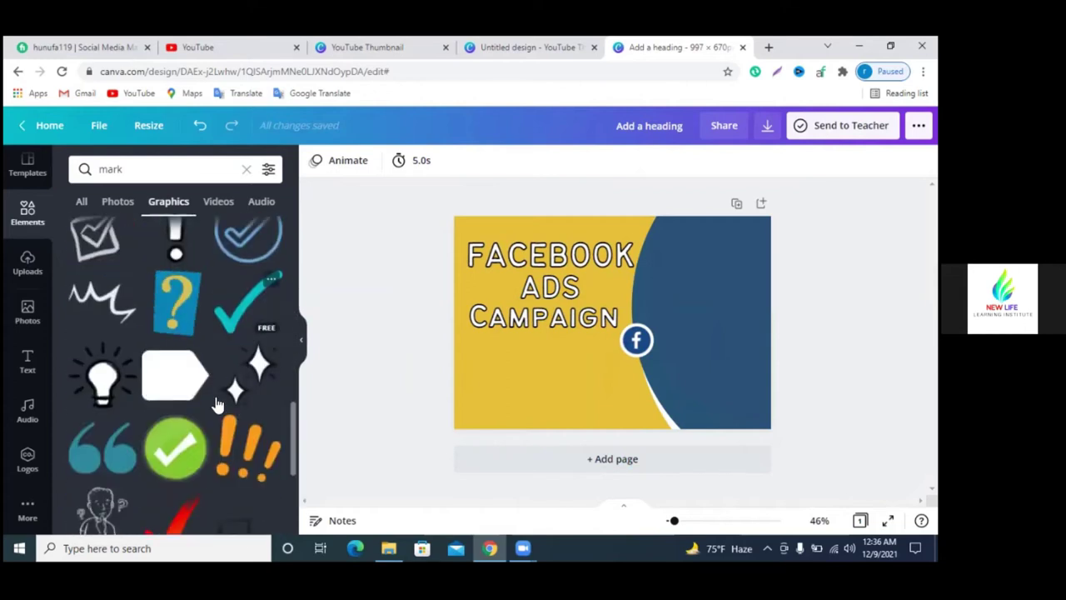
{"action": "scroll", "coordinate": [216, 404], "scroll_direction": "down", "scroll_amount": 2}
{"action": "scroll", "coordinate": [215, 404], "scroll_direction": "down", "scroll_amount": 2}
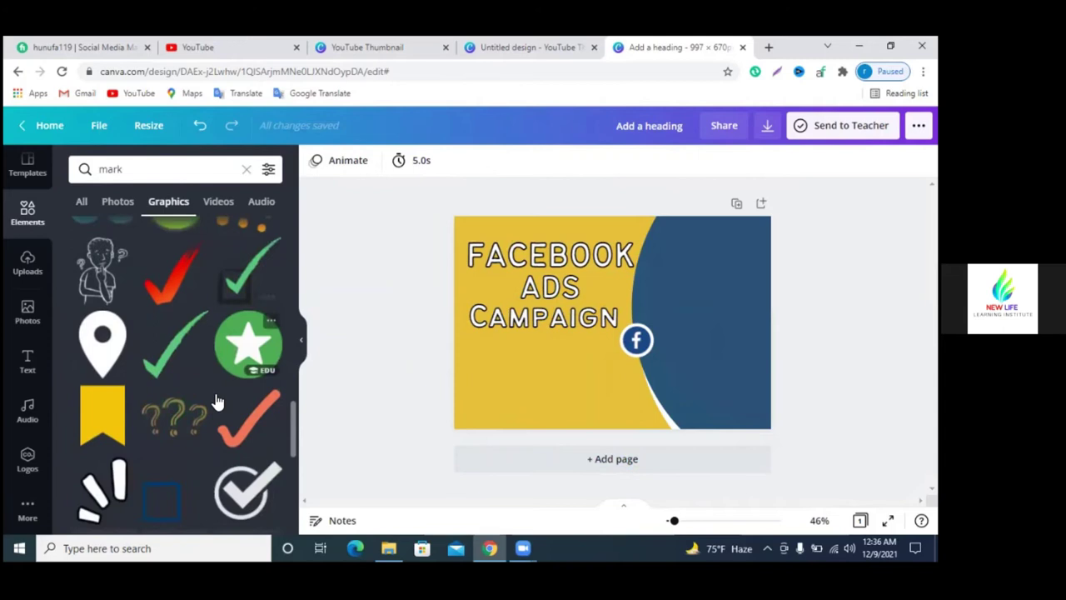
{"action": "scroll", "coordinate": [216, 404], "scroll_direction": "down", "scroll_amount": 1}
{"action": "scroll", "coordinate": [216, 404], "scroll_direction": "down", "scroll_amount": 1}
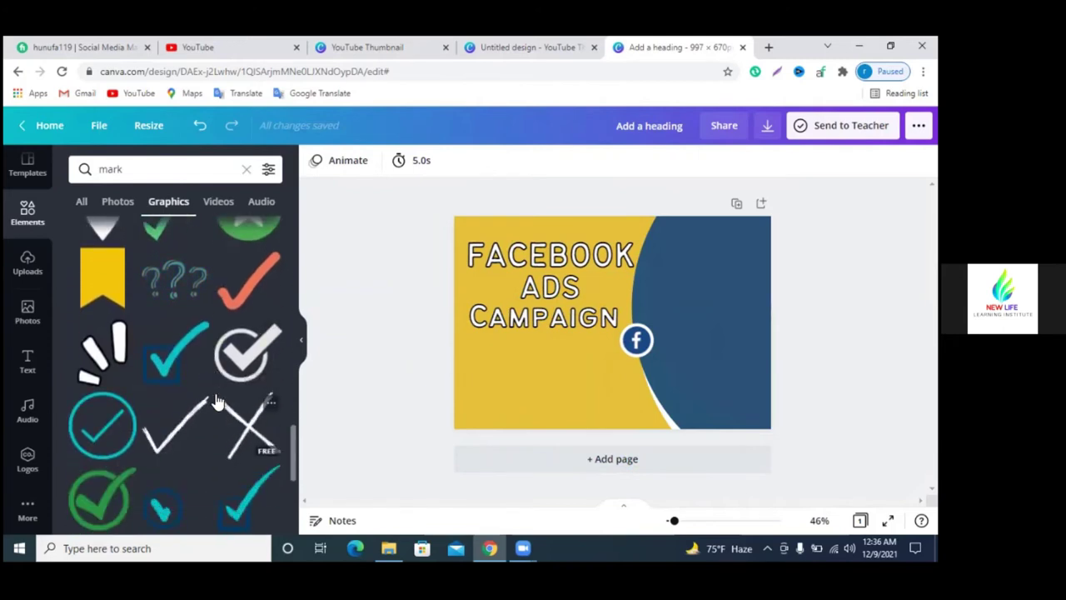
{"action": "scroll", "coordinate": [216, 402], "scroll_direction": "down", "scroll_amount": 2}
{"action": "scroll", "coordinate": [215, 403], "scroll_direction": "down", "scroll_amount": 2}
{"action": "scroll", "coordinate": [216, 401], "scroll_direction": "down", "scroll_amount": 3}
{"action": "scroll", "coordinate": [216, 401], "scroll_direction": "down", "scroll_amount": 2}
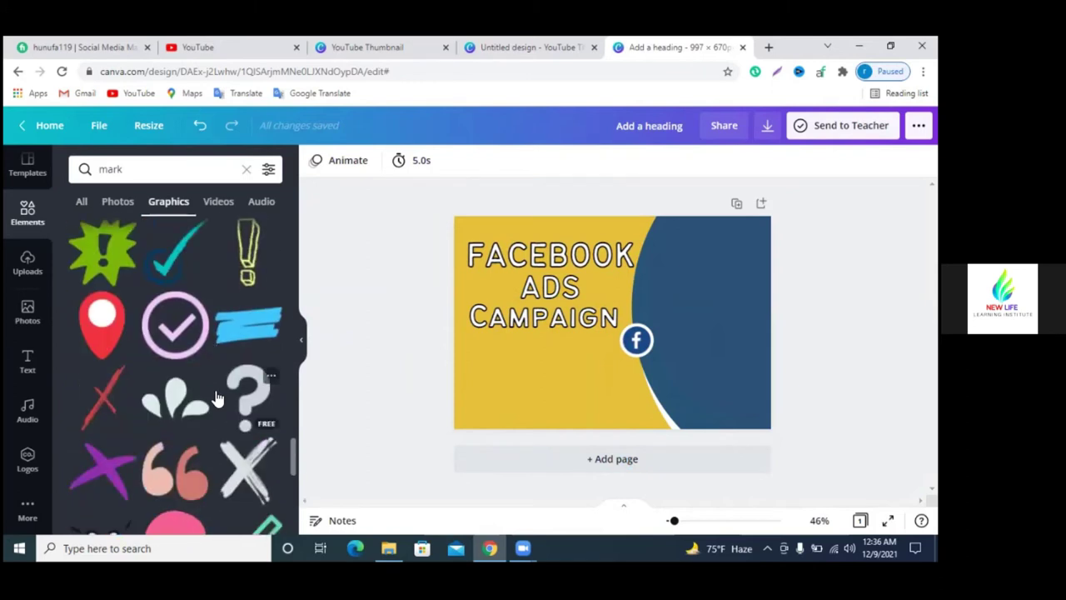
{"action": "scroll", "coordinate": [215, 399], "scroll_direction": "down", "scroll_amount": 3}
{"action": "scroll", "coordinate": [215, 397], "scroll_direction": "down", "scroll_amount": 2}
{"action": "scroll", "coordinate": [216, 394], "scroll_direction": "down", "scroll_amount": 1}
{"action": "scroll", "coordinate": [215, 391], "scroll_direction": "down", "scroll_amount": 1}
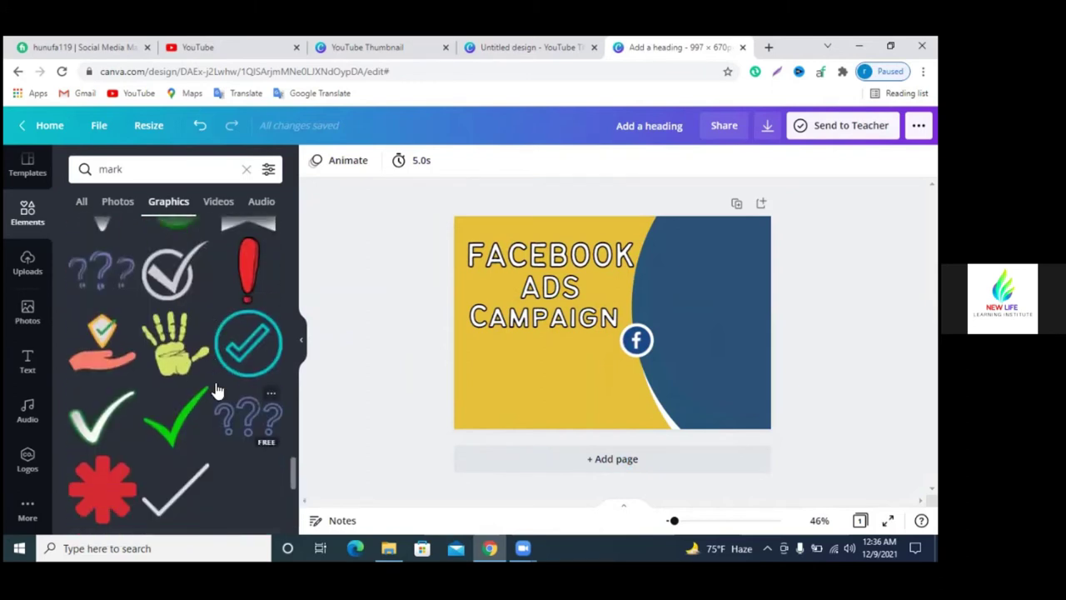
{"action": "scroll", "coordinate": [215, 389], "scroll_direction": "down", "scroll_amount": 3}
{"action": "scroll", "coordinate": [215, 383], "scroll_direction": "down", "scroll_amount": 3}
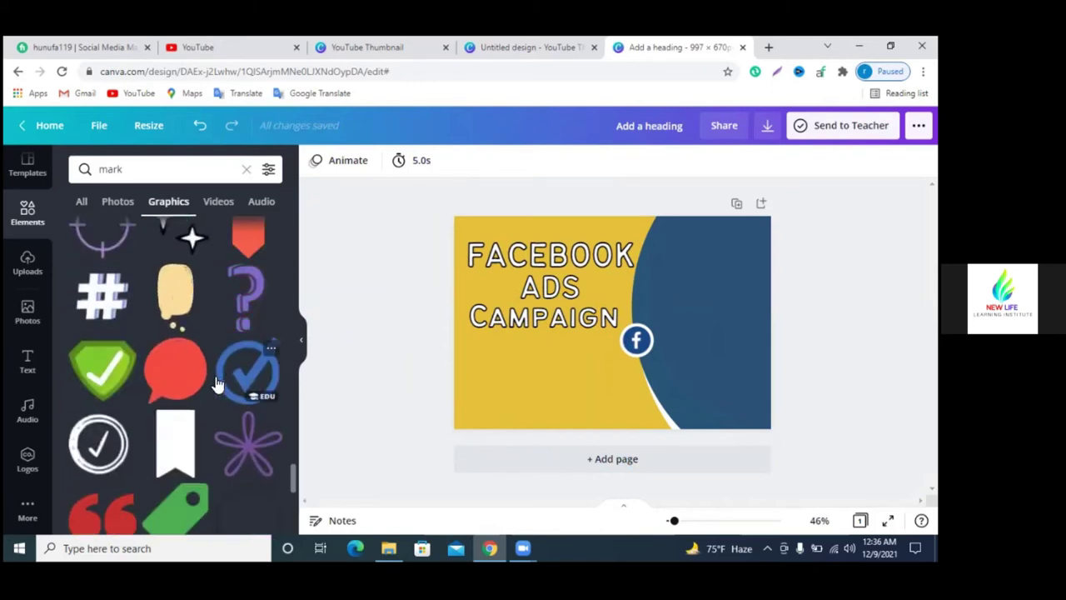
{"action": "scroll", "coordinate": [216, 384], "scroll_direction": "down", "scroll_amount": 2}
{"action": "scroll", "coordinate": [215, 384], "scroll_direction": "down", "scroll_amount": 2}
{"action": "scroll", "coordinate": [216, 384], "scroll_direction": "down", "scroll_amount": 2}
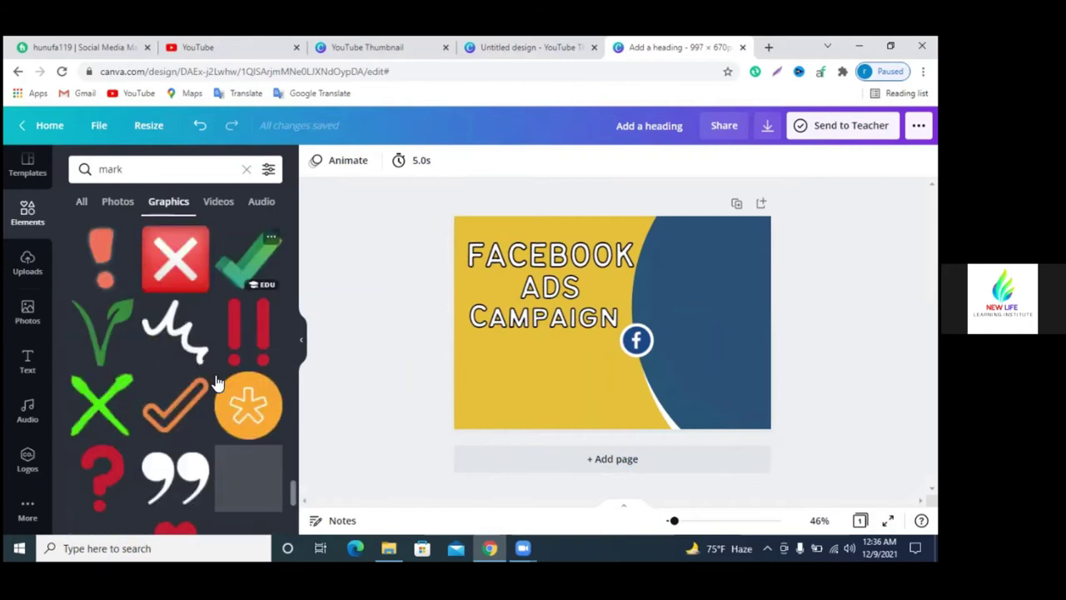
{"action": "scroll", "coordinate": [216, 384], "scroll_direction": "down", "scroll_amount": 2}
{"action": "scroll", "coordinate": [216, 383], "scroll_direction": "down", "scroll_amount": 3}
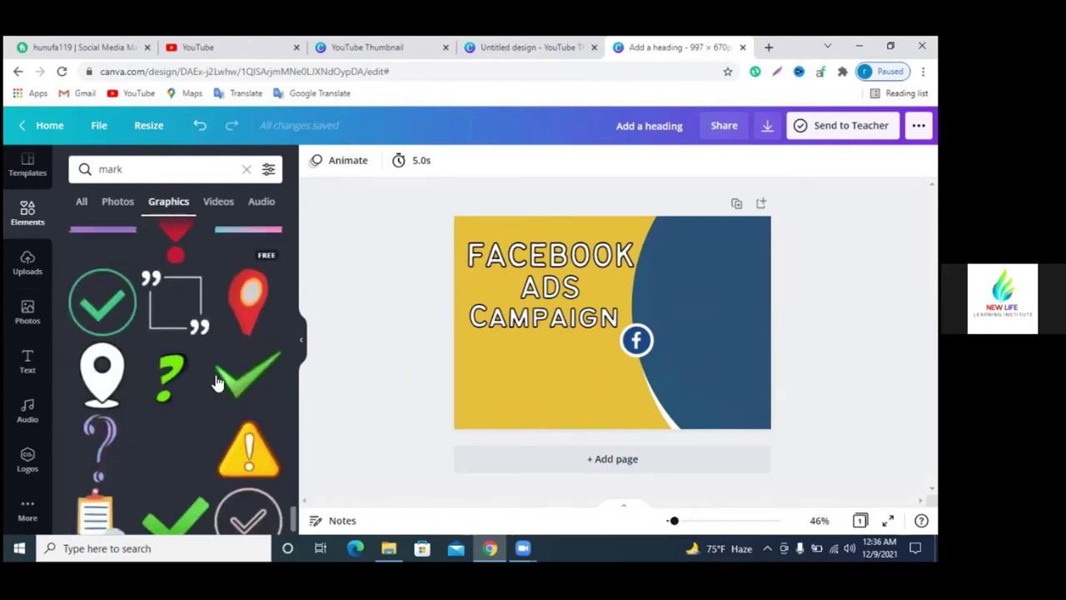
{"action": "scroll", "coordinate": [216, 383], "scroll_direction": "down", "scroll_amount": 2}
{"action": "scroll", "coordinate": [216, 384], "scroll_direction": "down", "scroll_amount": 2}
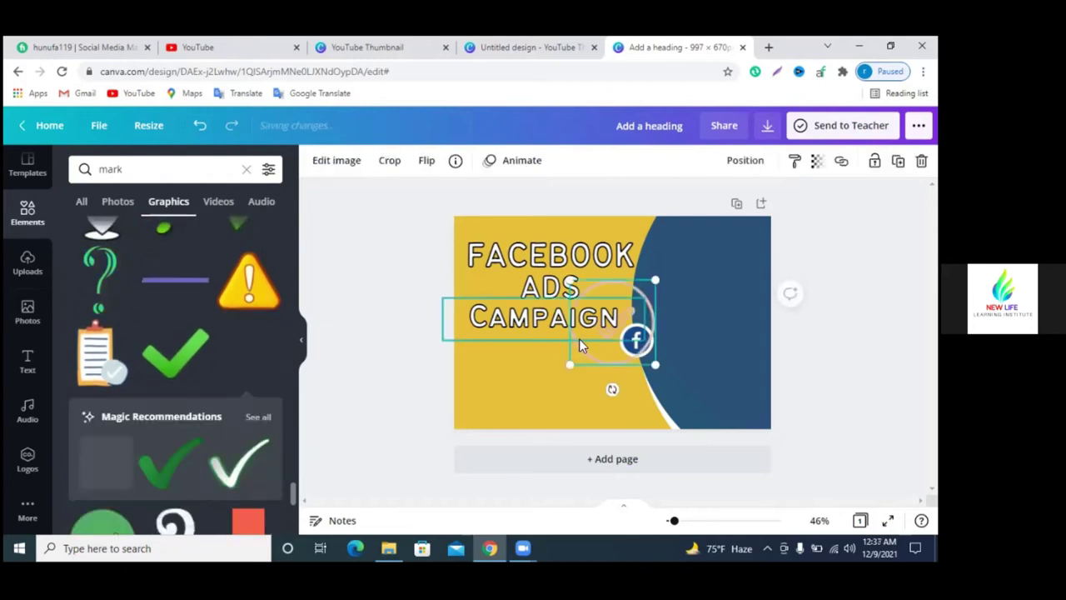
- Try the circled check mark in black at lower left, then delete it
{"action": "mouse_move", "coordinate": [537, 394]}
{"action": "left_mouse_down"}
{"action": "mouse_move", "coordinate": [508, 427]}
{"action": "mouse_move", "coordinate": [484, 364]}
{"action": "left_mouse_up"}
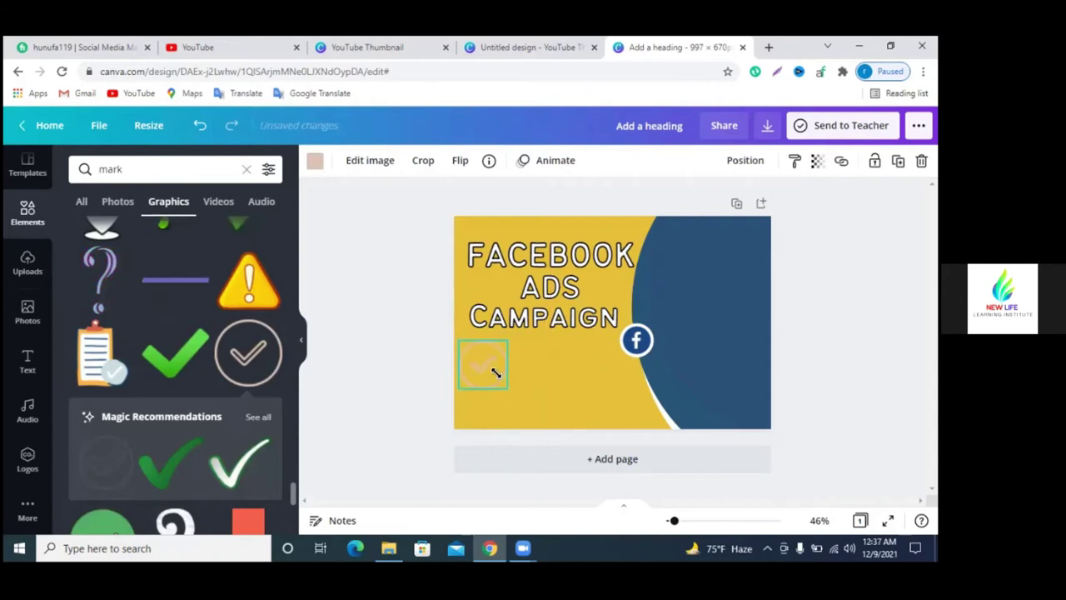
{"action": "left_click", "coordinate": [316, 166]}
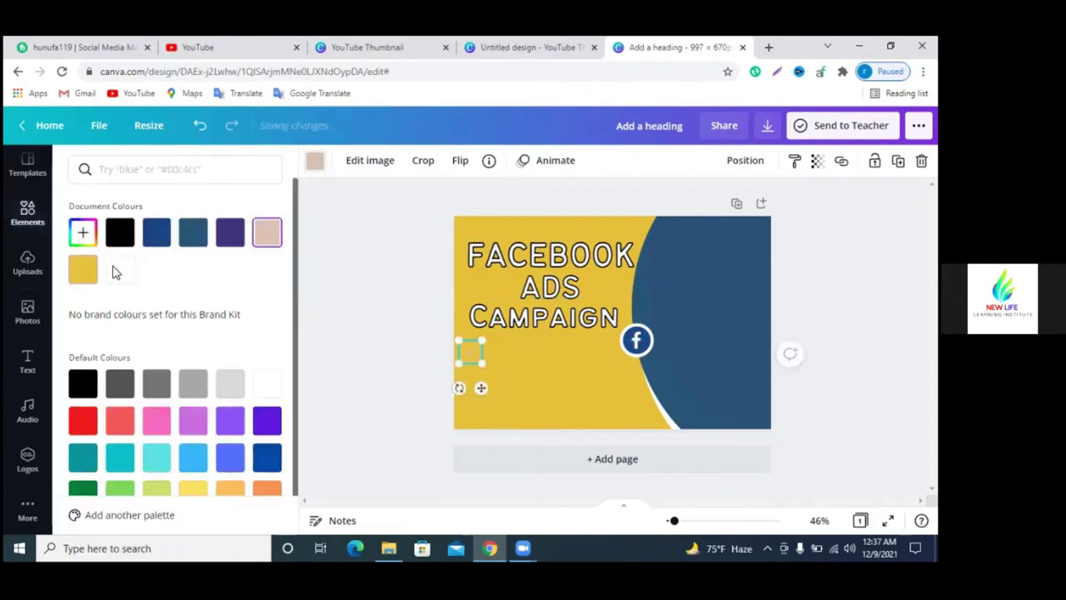
{"action": "left_click", "coordinate": [115, 242]}
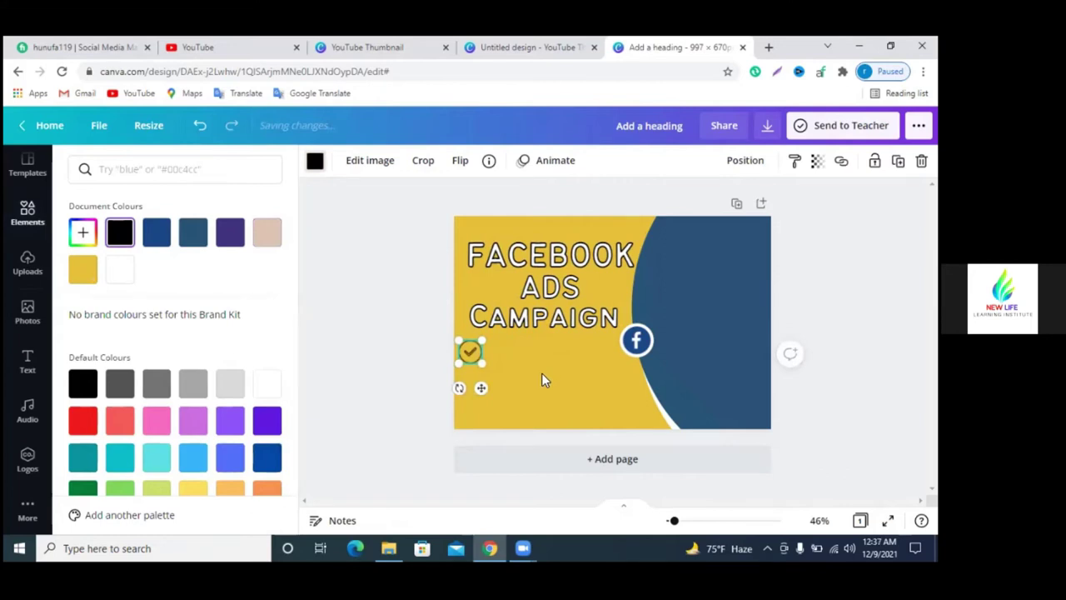
{"action": "left_click", "coordinate": [397, 360]}
{"action": "left_click_drag", "start_coordinate": [472, 353], "coordinate": [481, 353]}
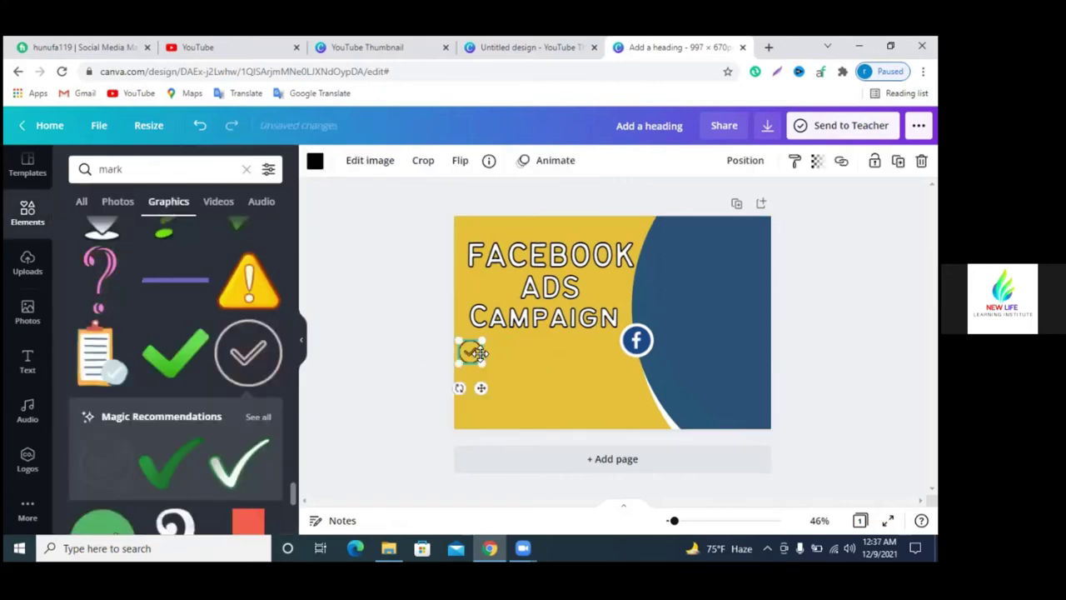
{"action": "left_click", "coordinate": [259, 417]}
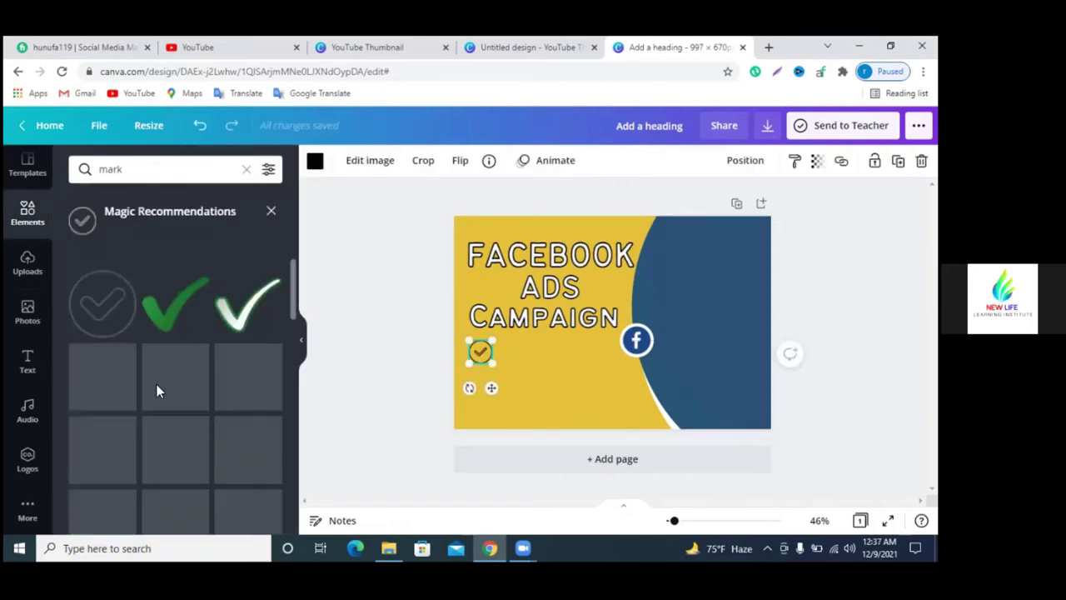
{"action": "key", "text": "Delete"}
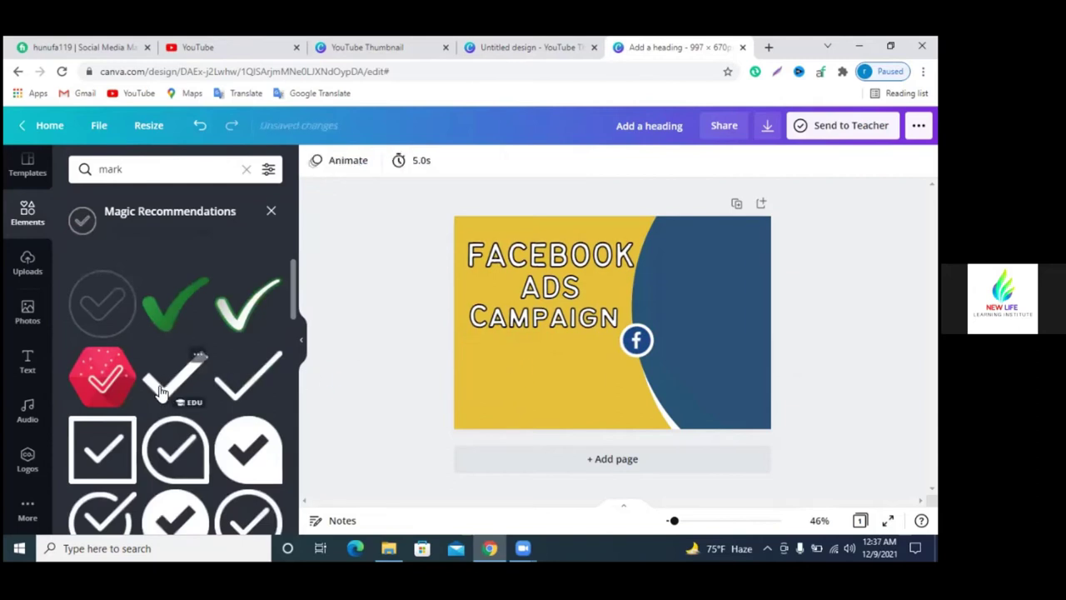
- Place a boxed check-mark graphic at the page's lower left
{"action": "scroll", "coordinate": [146, 392], "scroll_direction": "down", "scroll_amount": 1}
{"action": "left_click", "coordinate": [112, 386]}
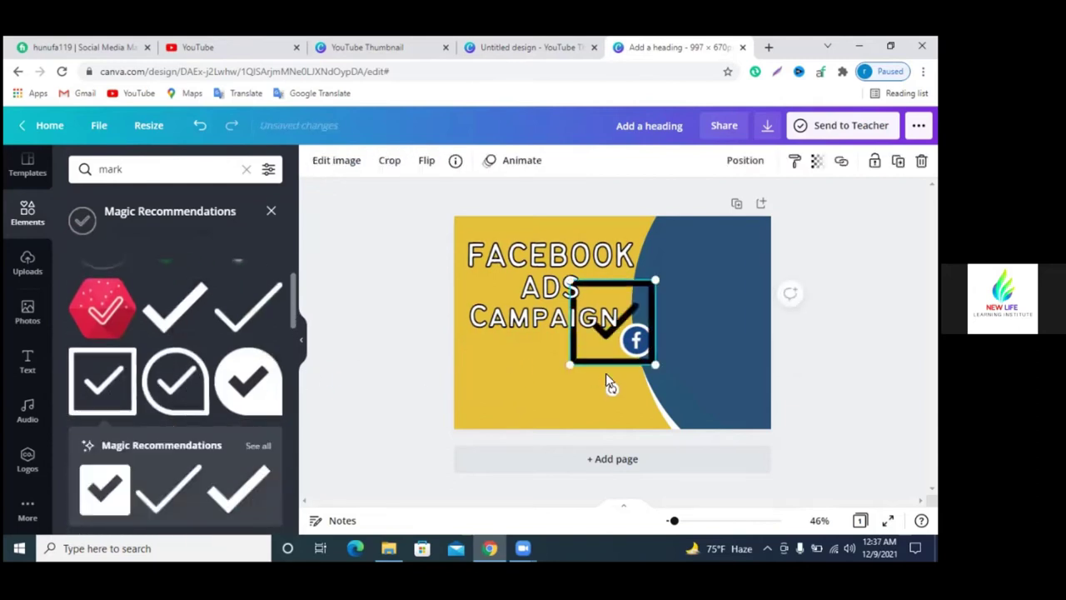
{"action": "key", "text": "Delete"}
{"action": "scroll", "coordinate": [147, 447], "scroll_direction": "down", "scroll_amount": 1}
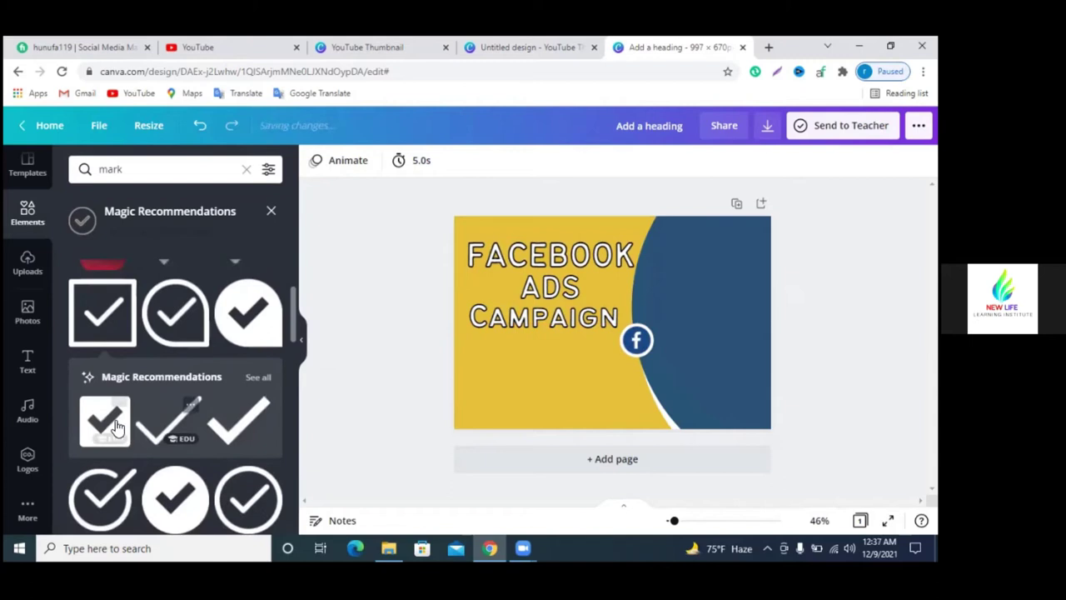
{"action": "mouse_move", "coordinate": [605, 350]}
{"action": "left_mouse_down"}
{"action": "mouse_move", "coordinate": [494, 414]}
{"action": "mouse_move", "coordinate": [475, 354]}
{"action": "left_mouse_up"}
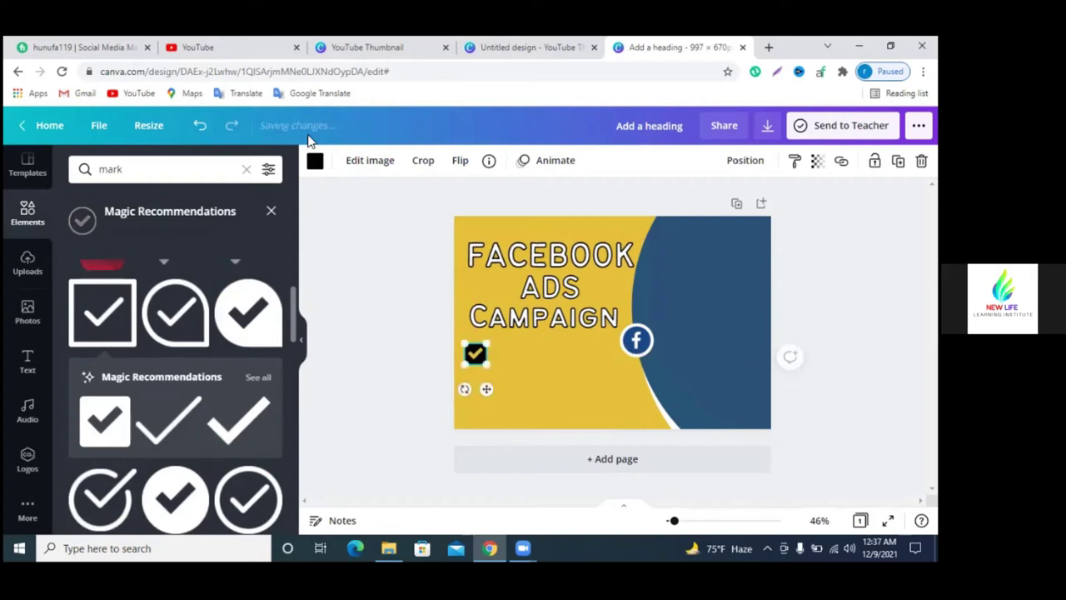
- Recolour the boxed check mark white after trying dark blue, and move it right
{"action": "left_click", "coordinate": [315, 160]}
{"action": "left_click", "coordinate": [157, 233]}
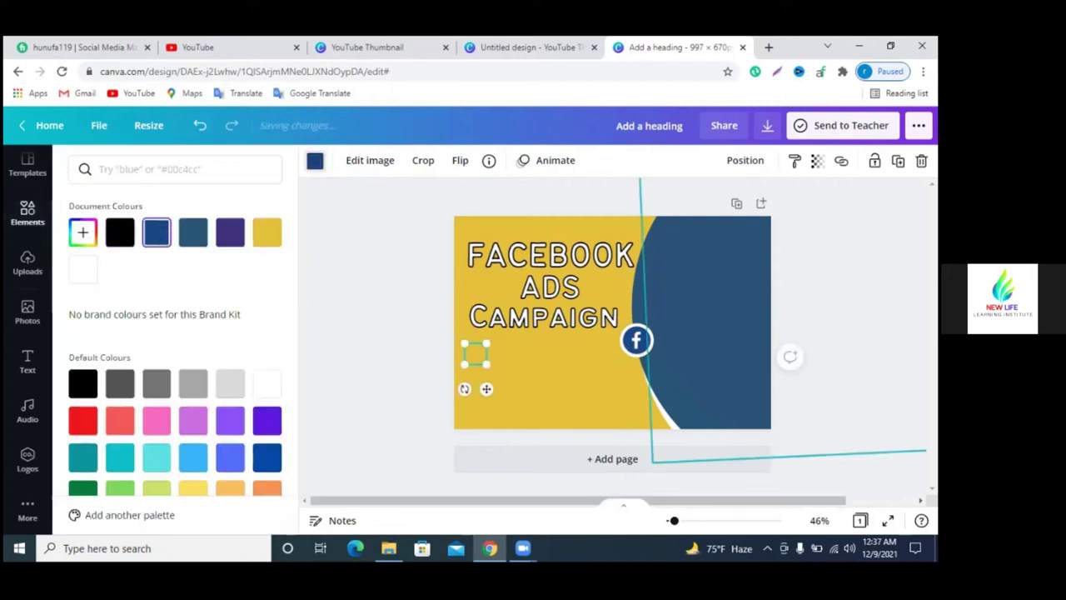
{"action": "key", "text": "Escape"}
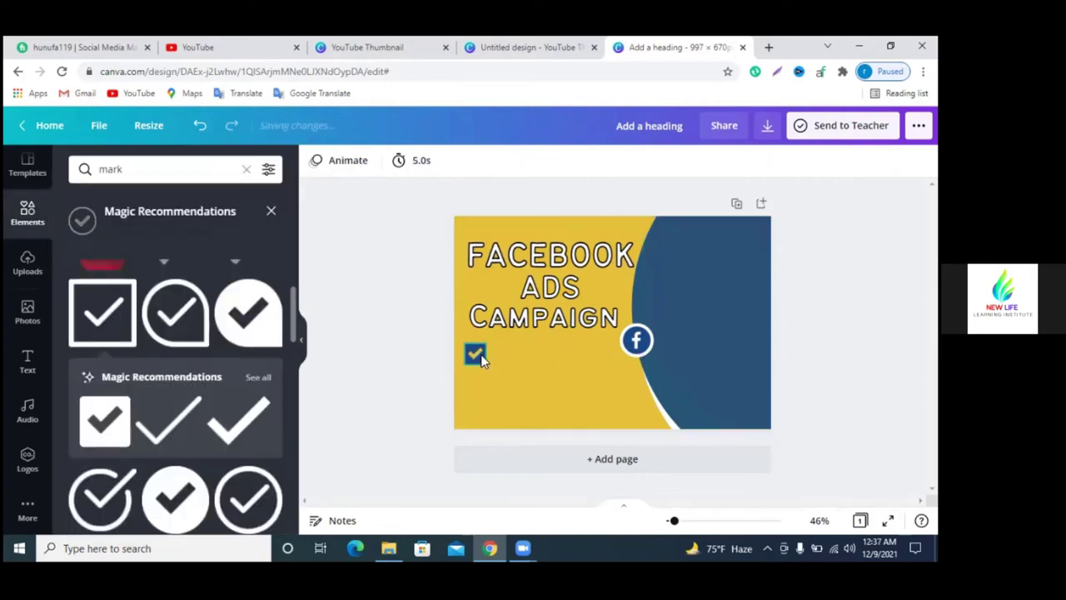
{"action": "left_click", "coordinate": [481, 354]}
{"action": "left_click", "coordinate": [315, 161]}
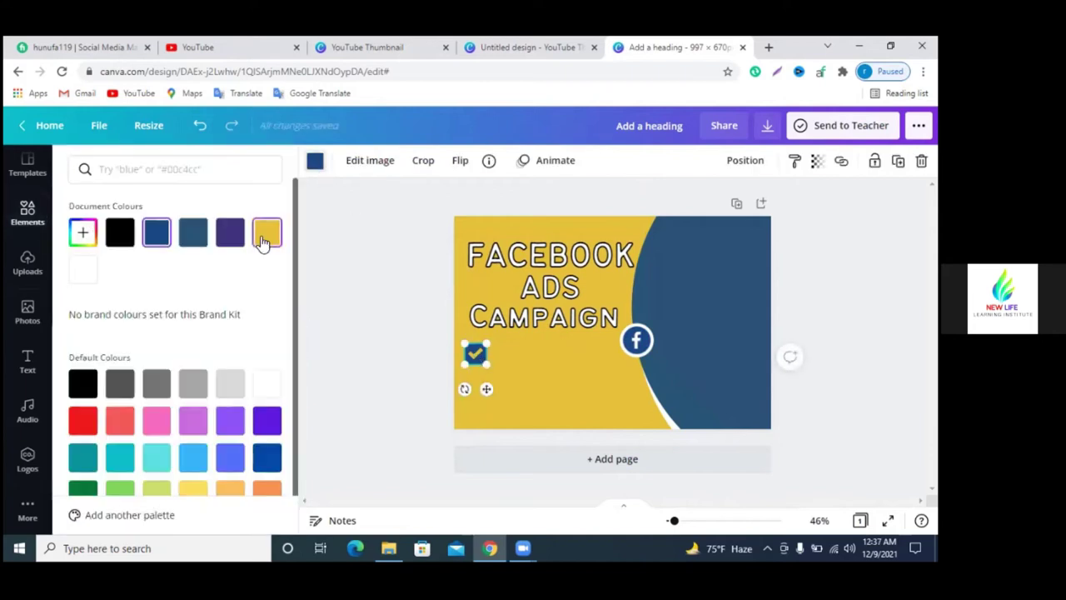
{"action": "left_click", "coordinate": [262, 241]}
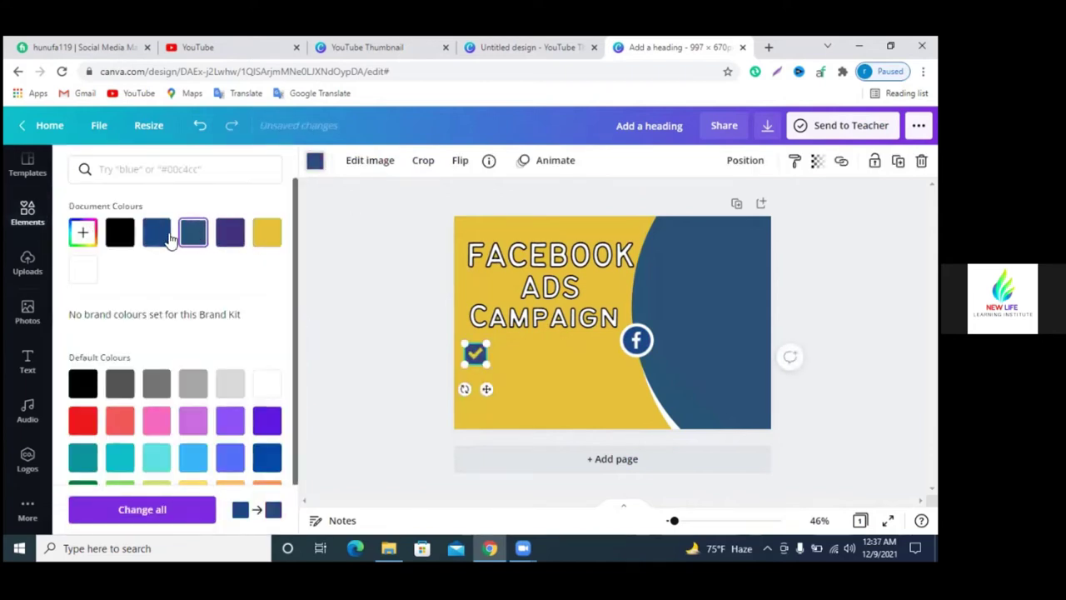
{"action": "left_click", "coordinate": [267, 382]}
{"action": "left_click", "coordinate": [381, 356]}
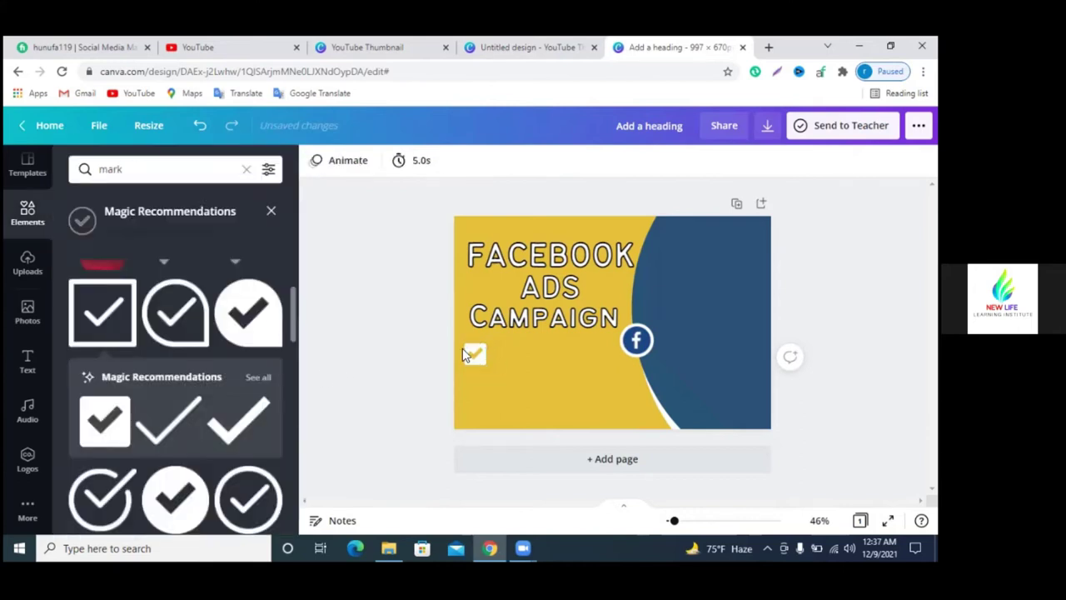
{"action": "left_click_drag", "start_coordinate": [481, 354], "coordinate": [675, 310]}
- Set FACEBOOK in Archivo Black and widen it to fit one line
{"action": "left_click_drag", "start_coordinate": [471, 351], "coordinate": [482, 354]}
{"action": "left_click", "coordinate": [550, 254]}
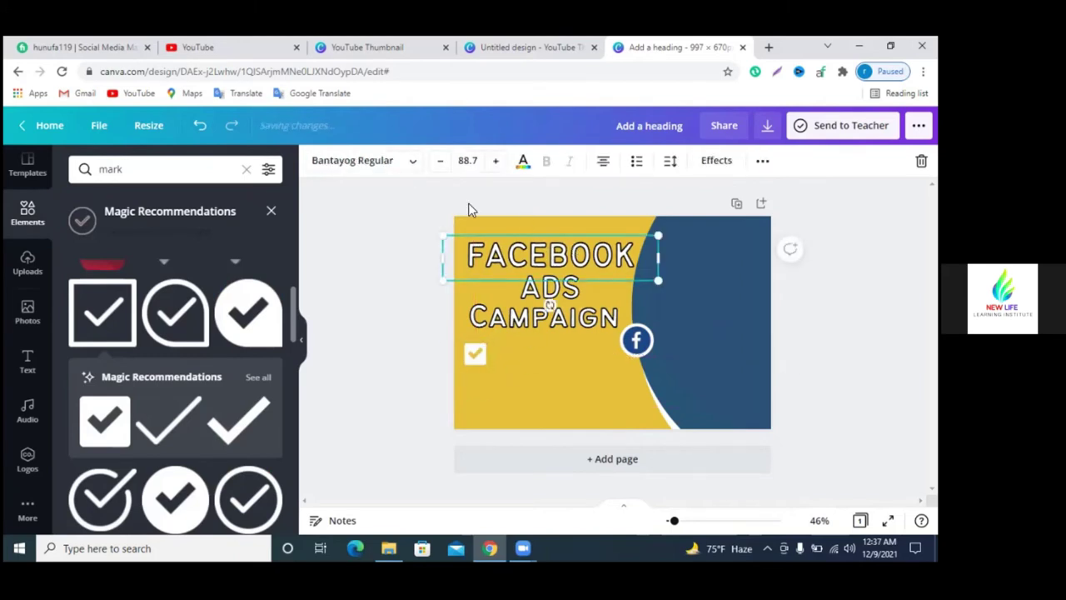
{"action": "left_click", "coordinate": [371, 161]}
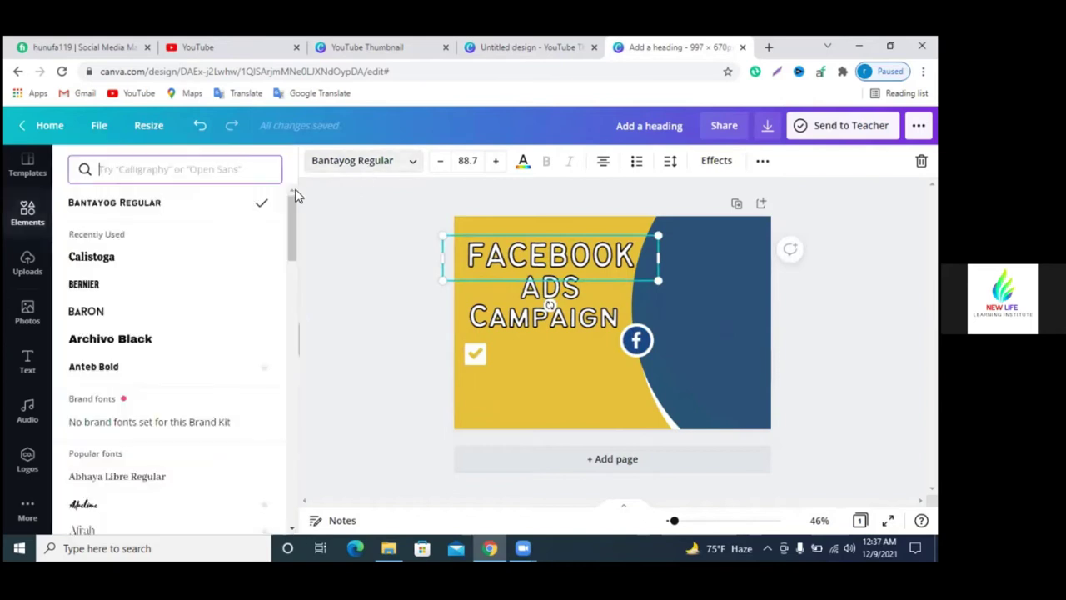
{"action": "left_click", "coordinate": [160, 340]}
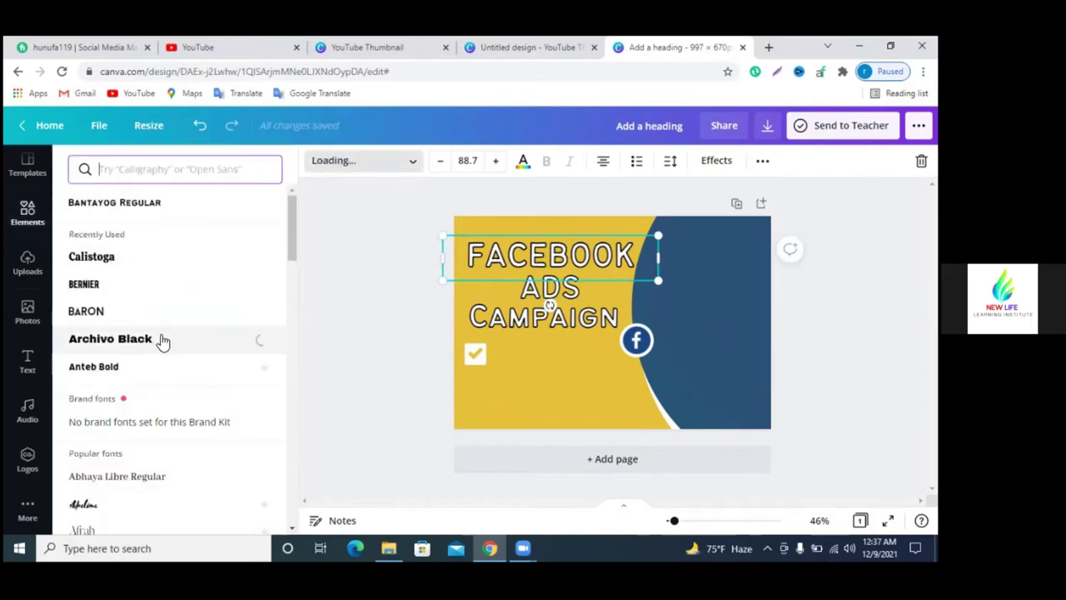
{"action": "left_click_drag", "start_coordinate": [658, 280], "coordinate": [730, 274]}
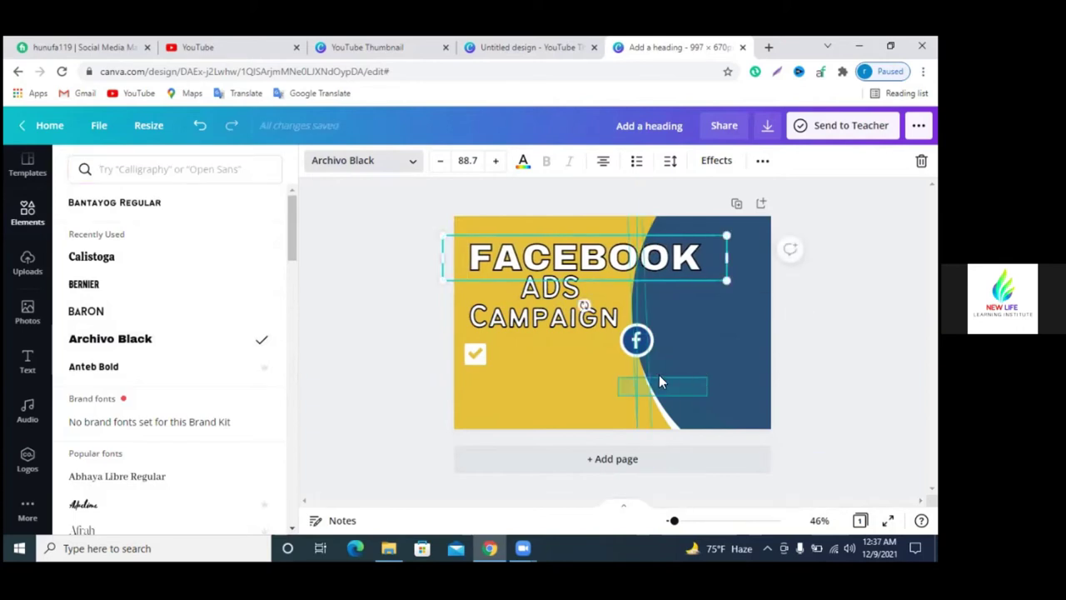
- Delete the blue curved background shape and move FACEBOOK toward the top right
{"action": "left_click", "coordinate": [659, 382]}
{"action": "key", "text": "Delete"}
{"action": "mouse_move", "coordinate": [639, 253]}
{"action": "left_mouse_down"}
{"action": "mouse_move", "coordinate": [692, 246]}
{"action": "mouse_move", "coordinate": [683, 246]}
{"action": "left_mouse_up"}
- Move CAMPAIGN and ADS to the lower right, delete the round Facebook icon, and keep FACEBOOK at top
{"action": "left_click", "coordinate": [581, 325]}
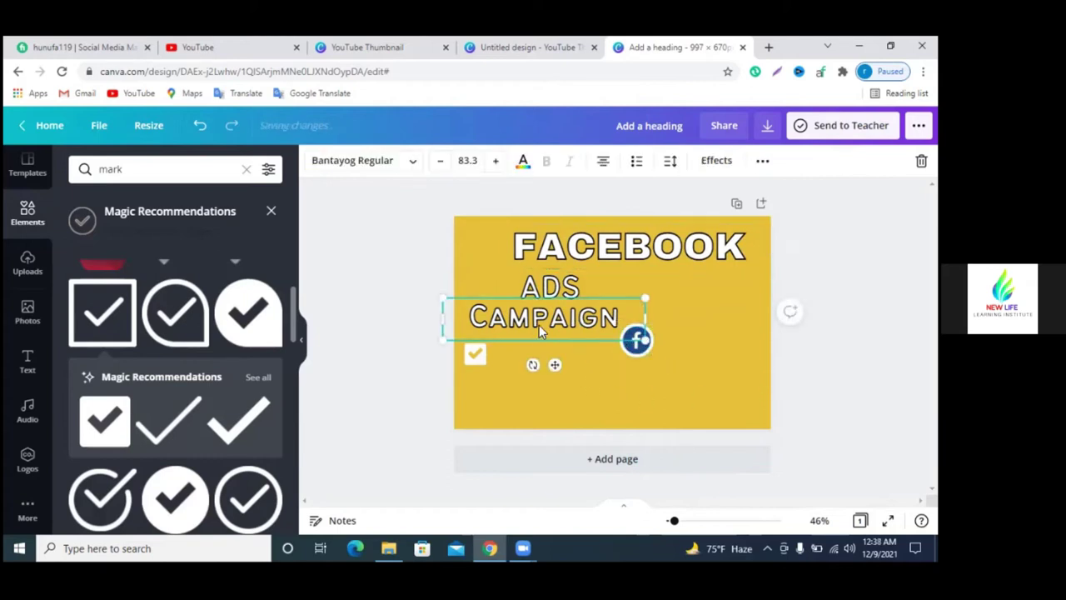
{"action": "left_click_drag", "start_coordinate": [539, 325], "coordinate": [665, 393]}
{"action": "left_click", "coordinate": [648, 348]}
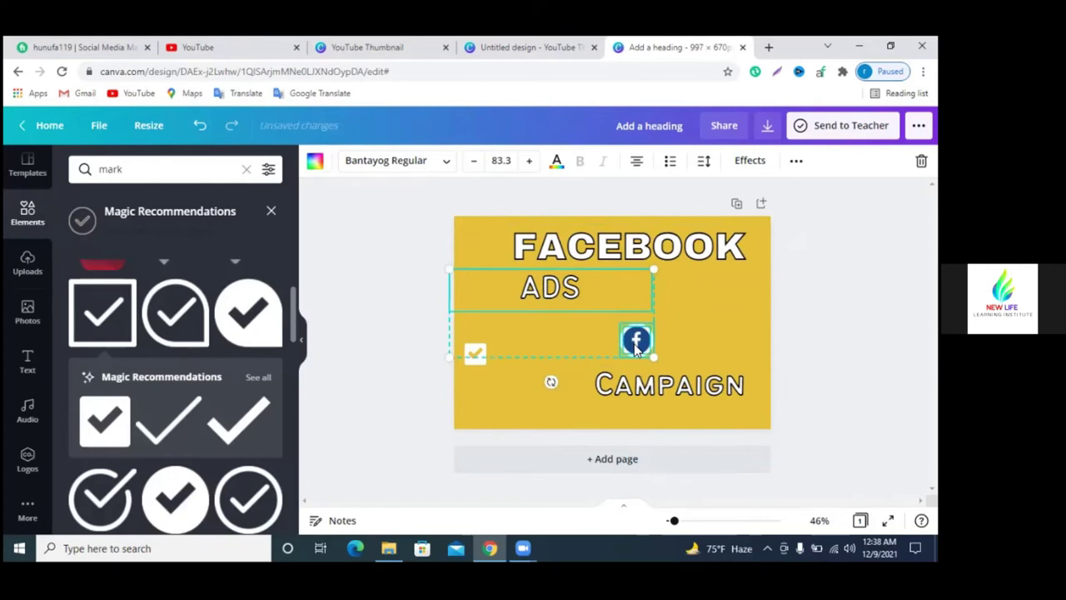
{"action": "left_click", "coordinate": [676, 337]}
{"action": "mouse_move", "coordinate": [636, 339]}
{"action": "left_mouse_down"}
{"action": "mouse_move", "coordinate": [519, 286]}
{"action": "mouse_move", "coordinate": [487, 248]}
{"action": "left_mouse_up"}
{"action": "left_click", "coordinate": [550, 287]}
{"action": "left_click_drag", "start_coordinate": [550, 288], "coordinate": [600, 372]}
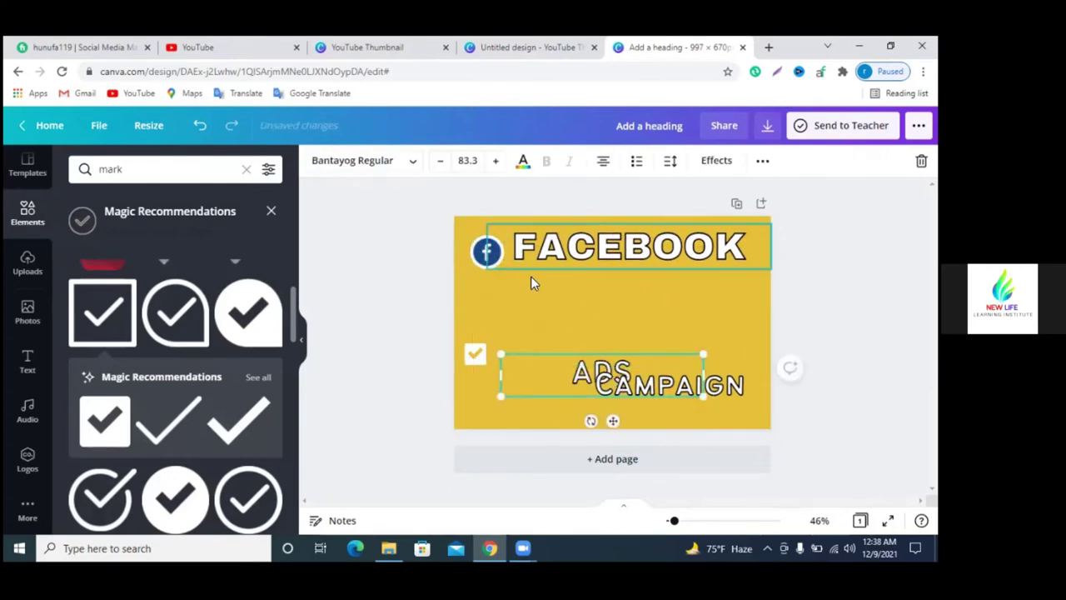
{"action": "left_click_drag", "start_coordinate": [546, 261], "coordinate": [546, 319]}
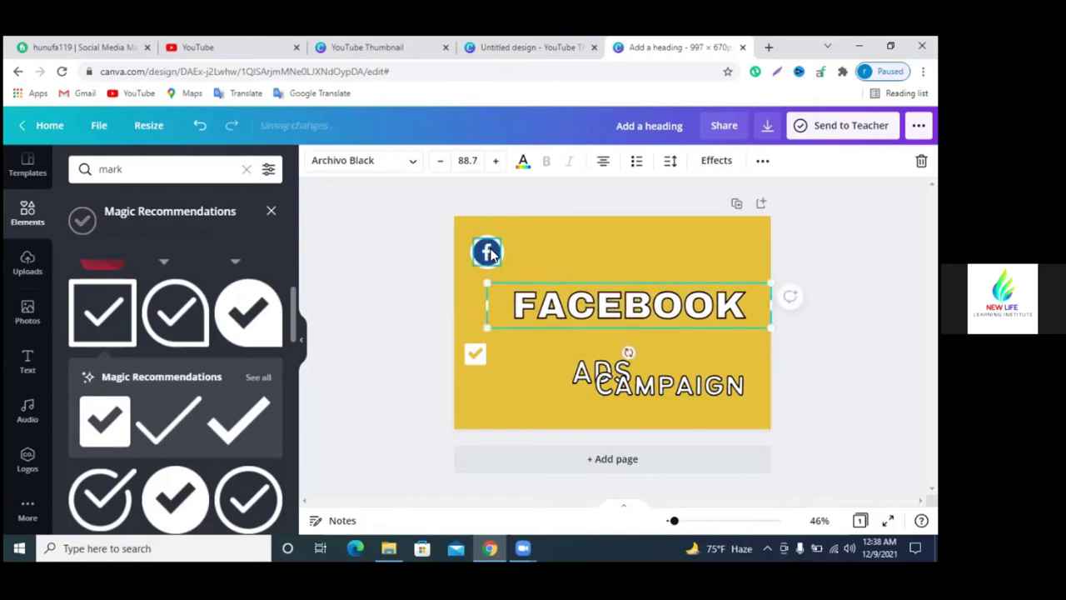
{"action": "left_click_drag", "start_coordinate": [487, 250], "coordinate": [432, 250]}
{"action": "key", "text": "Delete"}
{"action": "left_click_drag", "start_coordinate": [583, 307], "coordinate": [590, 259]}
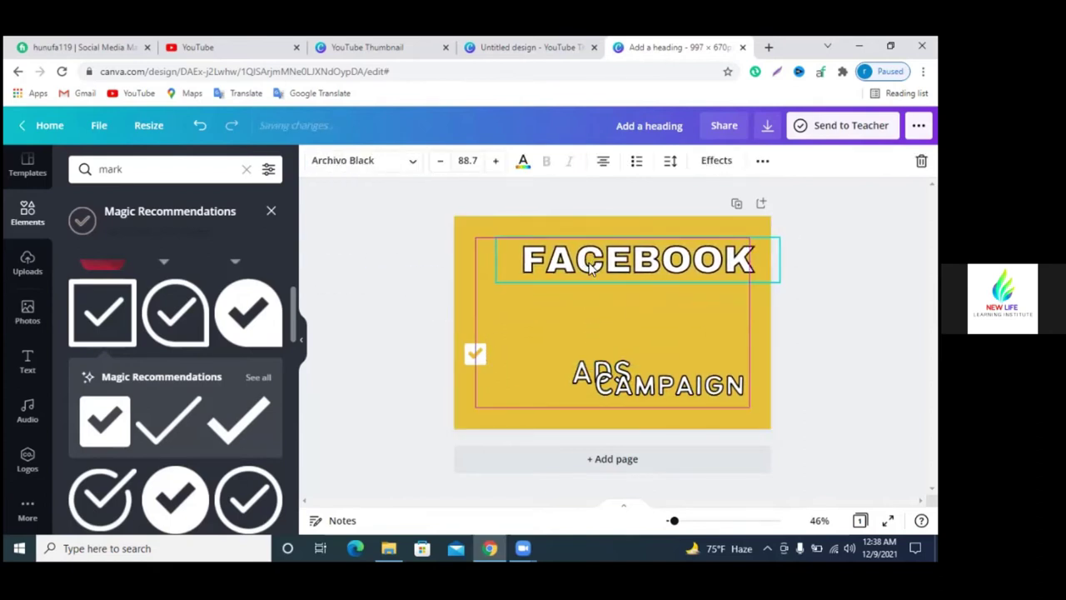
- Give FACEBOOK an outlined offset effect, adjust its letter spacing, and nudge it up-right
{"action": "left_click", "coordinate": [718, 161]}
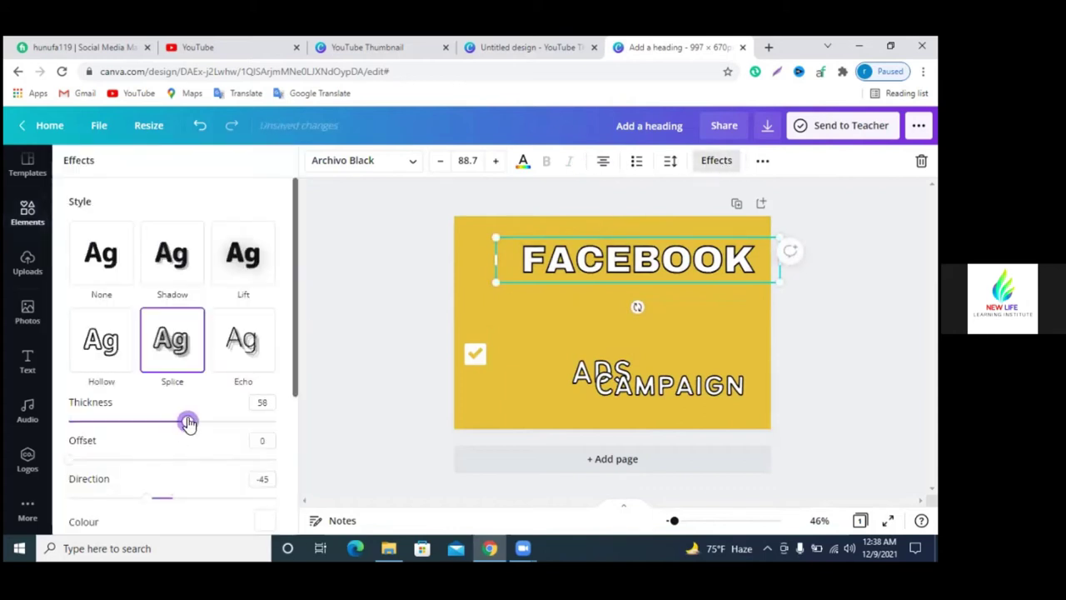
{"action": "left_click", "coordinate": [669, 164]}
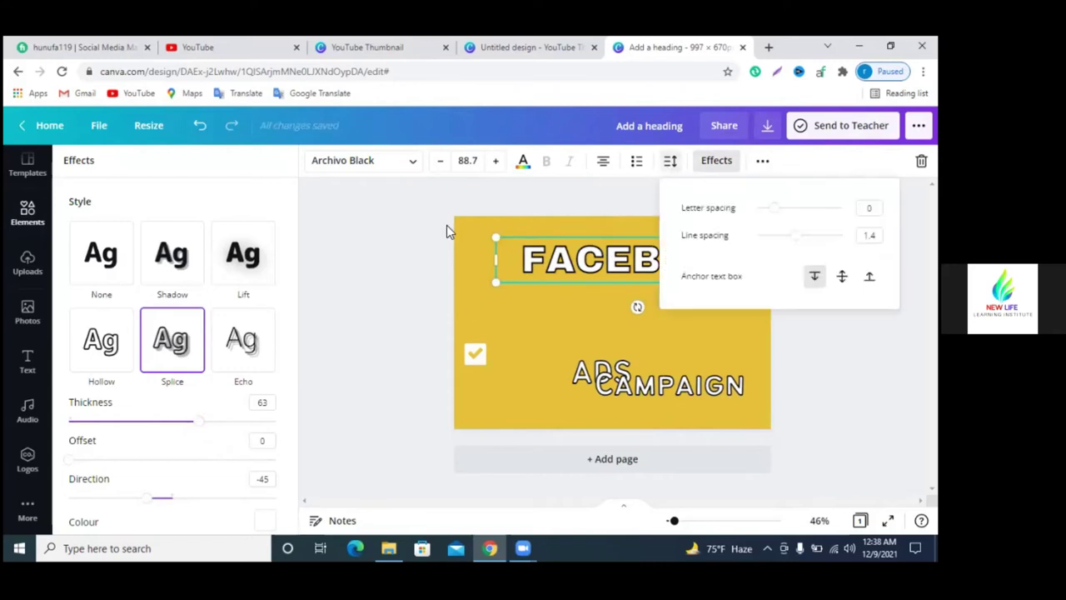
{"action": "left_click_drag", "start_coordinate": [783, 216], "coordinate": [772, 215]}
{"action": "left_click", "coordinate": [792, 349]}
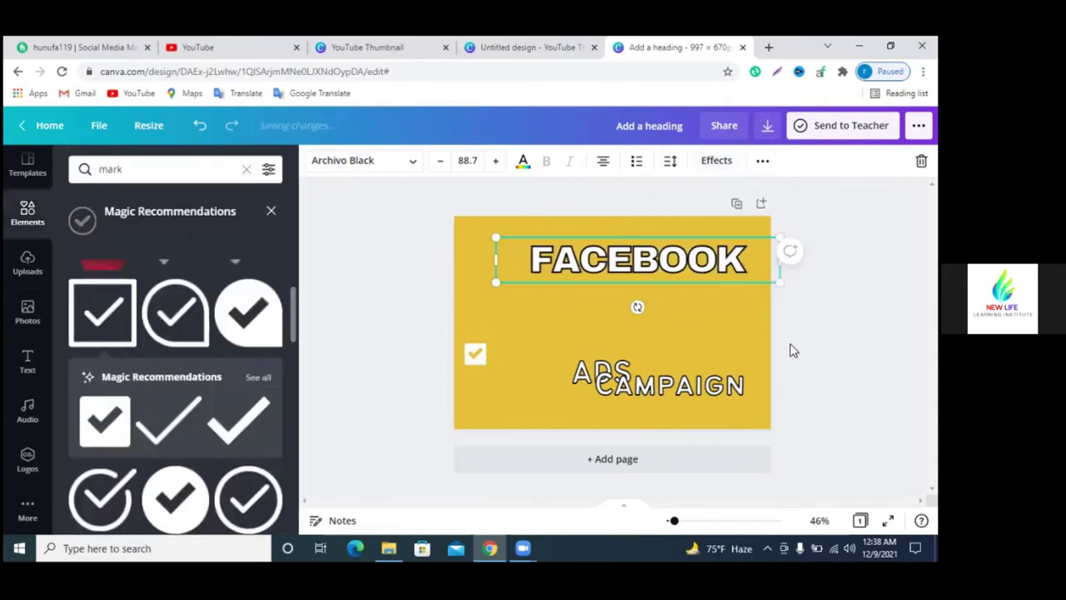
{"action": "left_click_drag", "start_coordinate": [672, 270], "coordinate": [682, 257]}
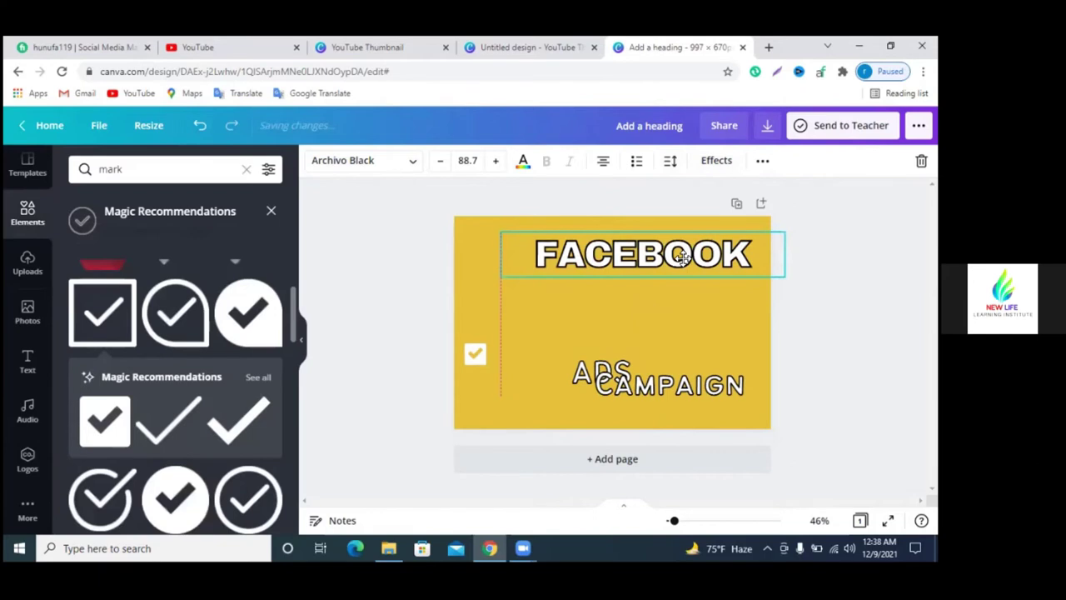
{"action": "left_click", "coordinate": [788, 248]}
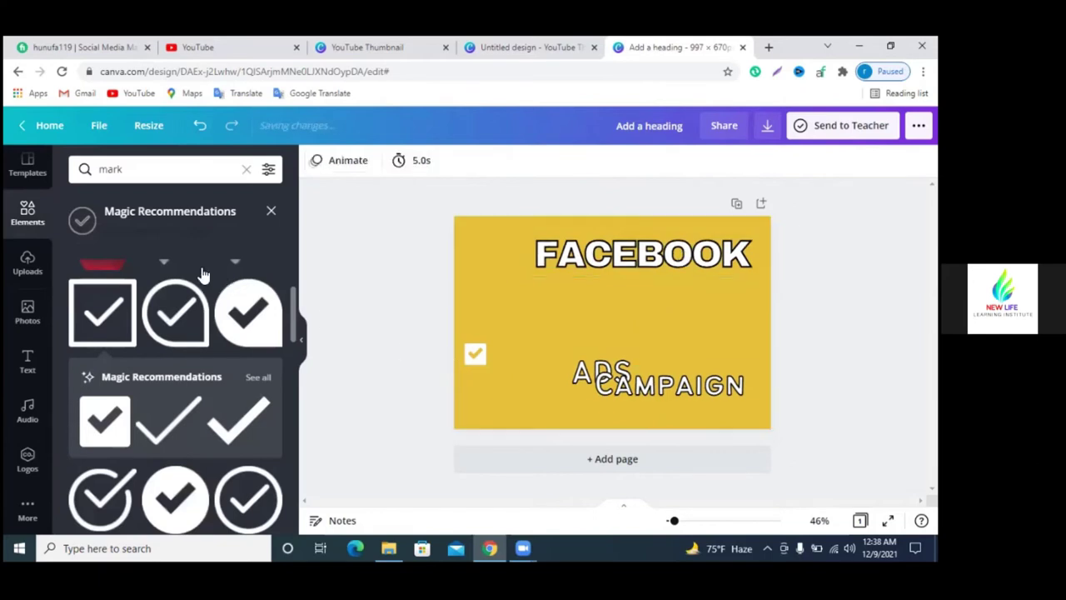
- Search 'facebook' and place a small square blue Facebook logo left of the heading
{"action": "double_click", "coordinate": [119, 171]}
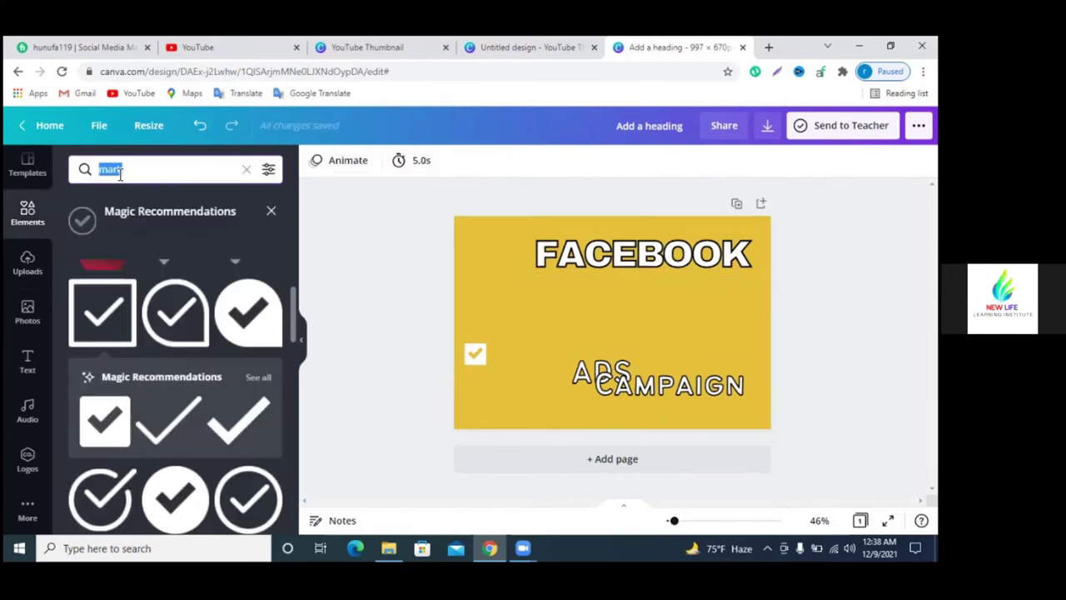
{"action": "type", "text": "facebbo"}
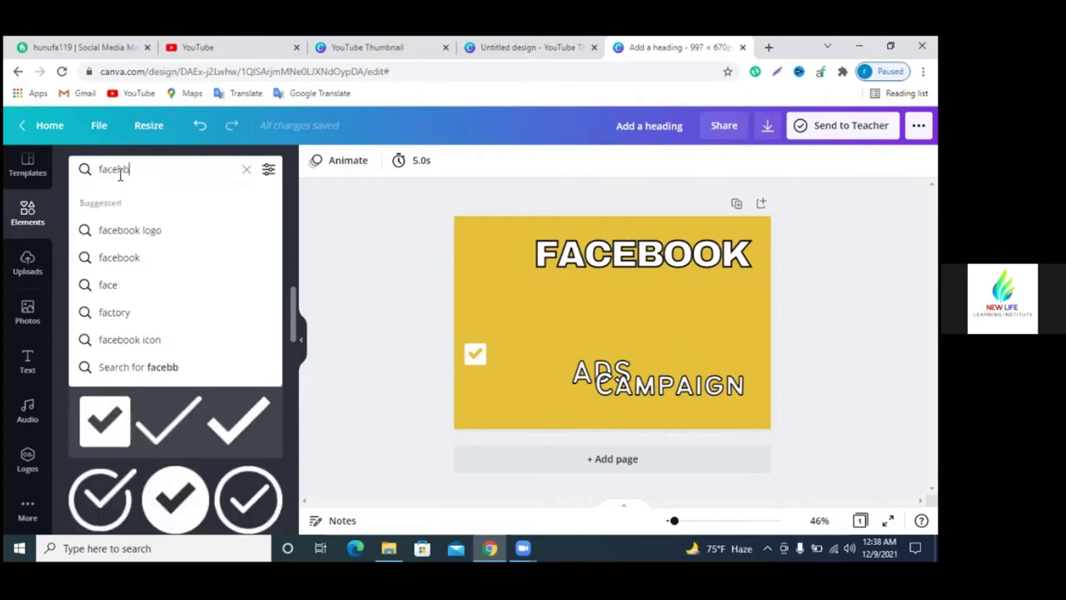
{"action": "type", "text": "ok"}
{"action": "key", "text": "Return"}
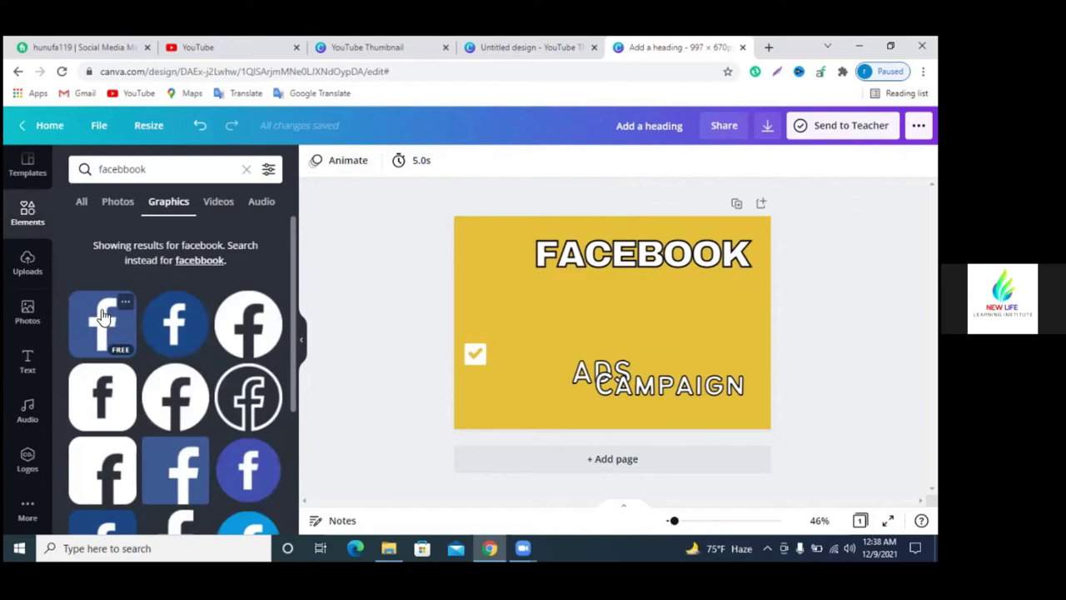
{"action": "mouse_move", "coordinate": [103, 315]}
{"action": "left_mouse_down"}
{"action": "mouse_move", "coordinate": [589, 323]}
{"action": "mouse_move", "coordinate": [483, 278]}
{"action": "left_mouse_up"}
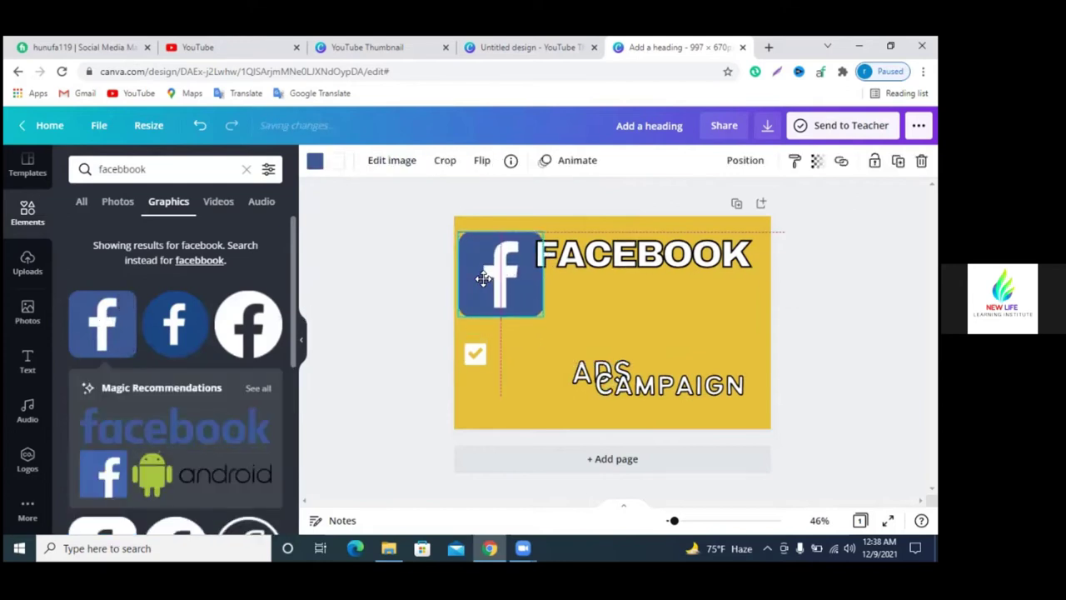
{"action": "mouse_move", "coordinate": [543, 315]}
{"action": "left_mouse_down"}
{"action": "mouse_move", "coordinate": [492, 262]}
{"action": "mouse_move", "coordinate": [538, 263]}
{"action": "left_mouse_up"}
{"action": "left_click", "coordinate": [547, 262]}
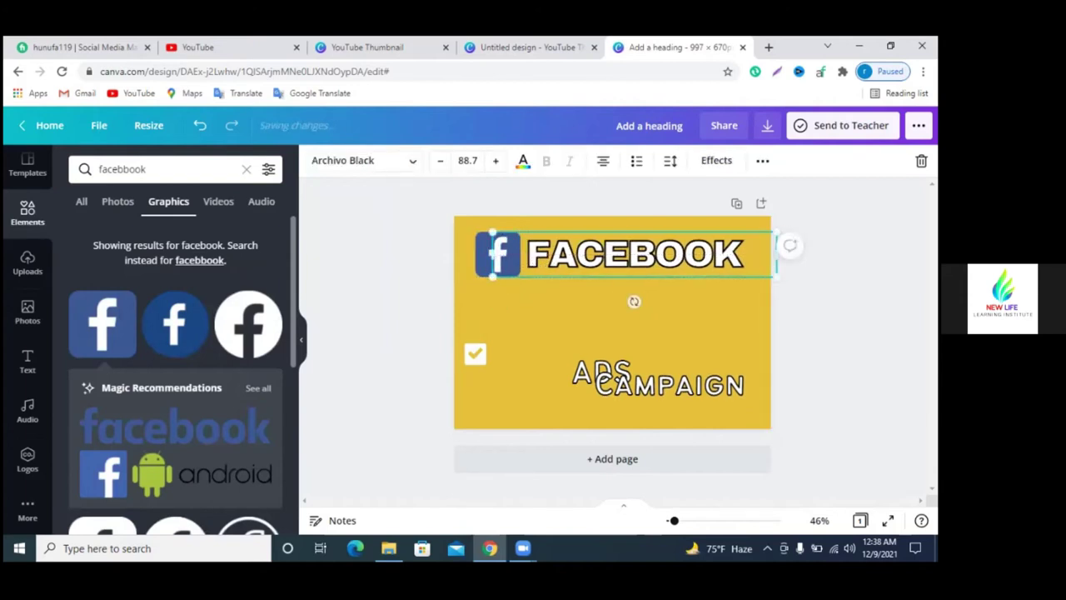
{"action": "key", "text": "Escape"}
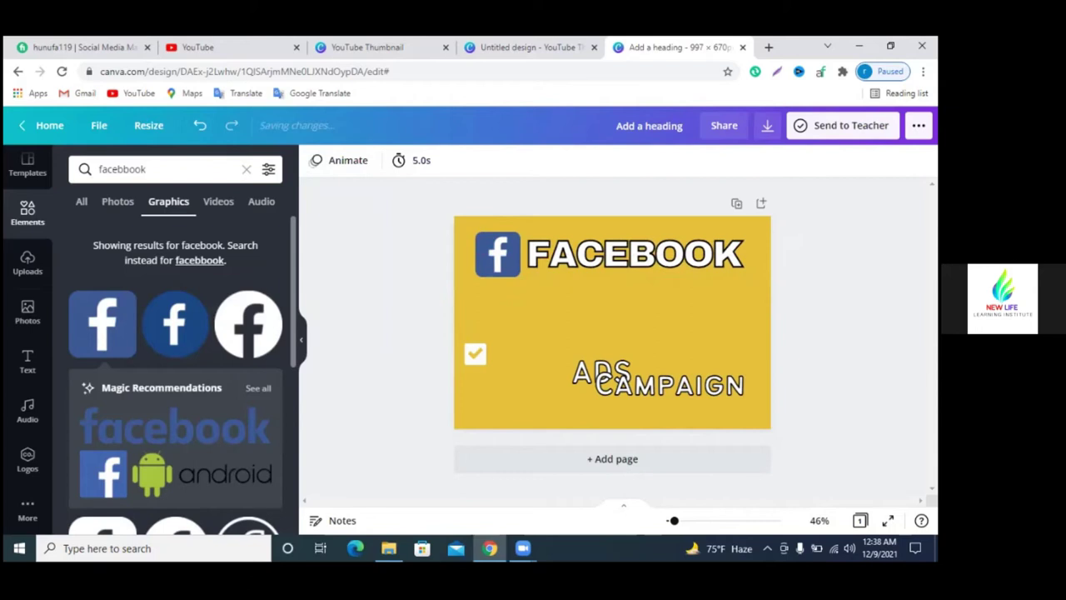
- Nudge the FACEBOOK heading left, move ADS up beneath it and shift CAMPAIGN down-right
{"action": "left_click", "coordinate": [512, 265]}
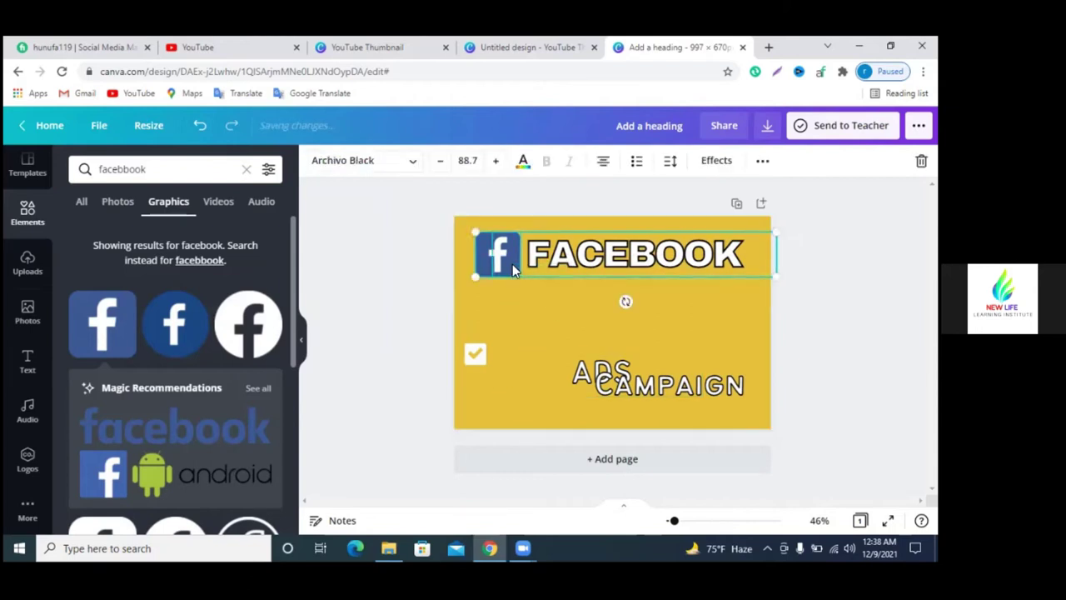
{"action": "key", "text": "Left"}
{"action": "key", "text": "Left"}
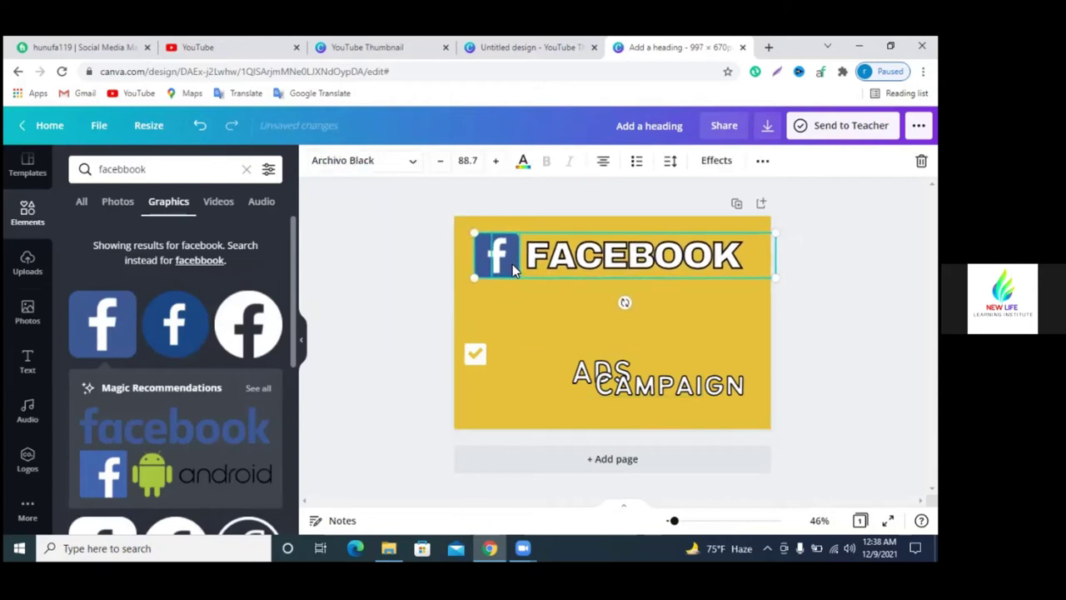
{"action": "key", "text": "Left"}
{"action": "key", "text": "Escape"}
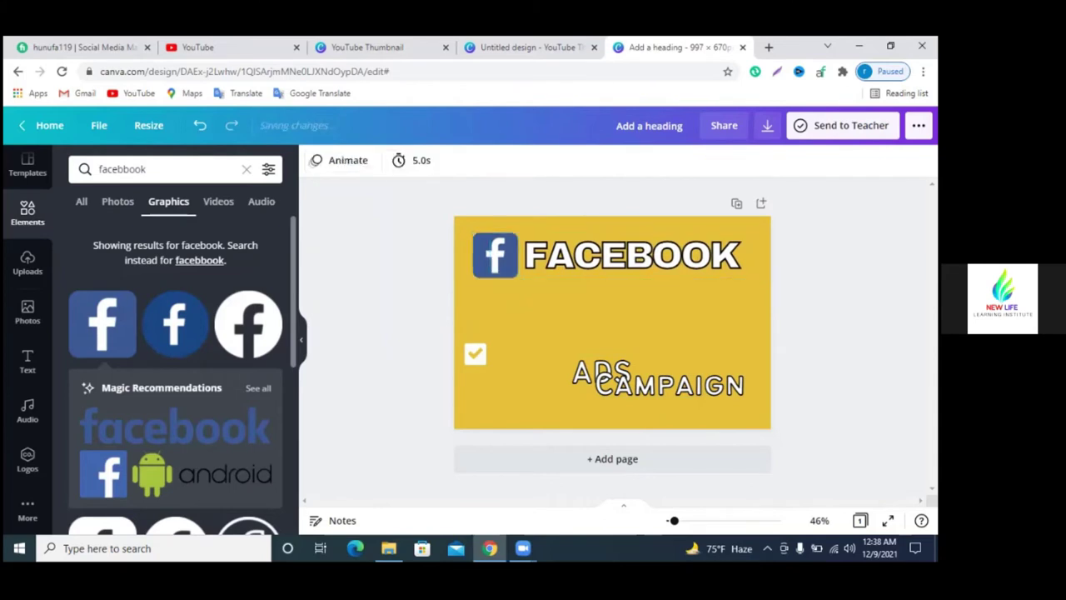
{"action": "left_click_drag", "start_coordinate": [666, 385], "coordinate": [742, 416]}
{"action": "left_click_drag", "start_coordinate": [599, 380], "coordinate": [604, 299]}
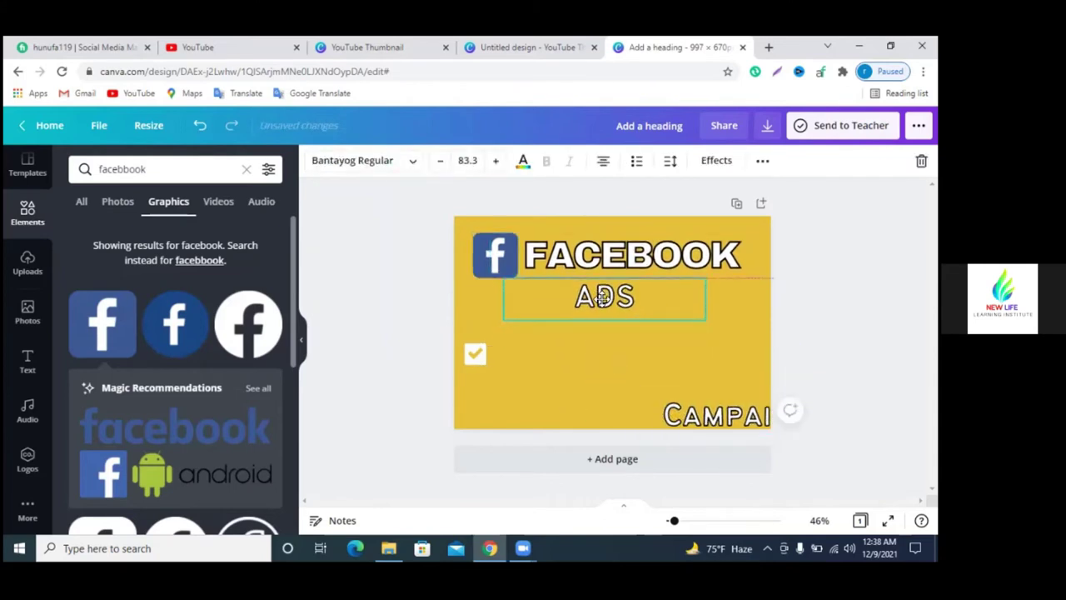
- Set the ADS text in Archivo Black and centre it under FACEBOOK
{"action": "double_click", "coordinate": [604, 299]}
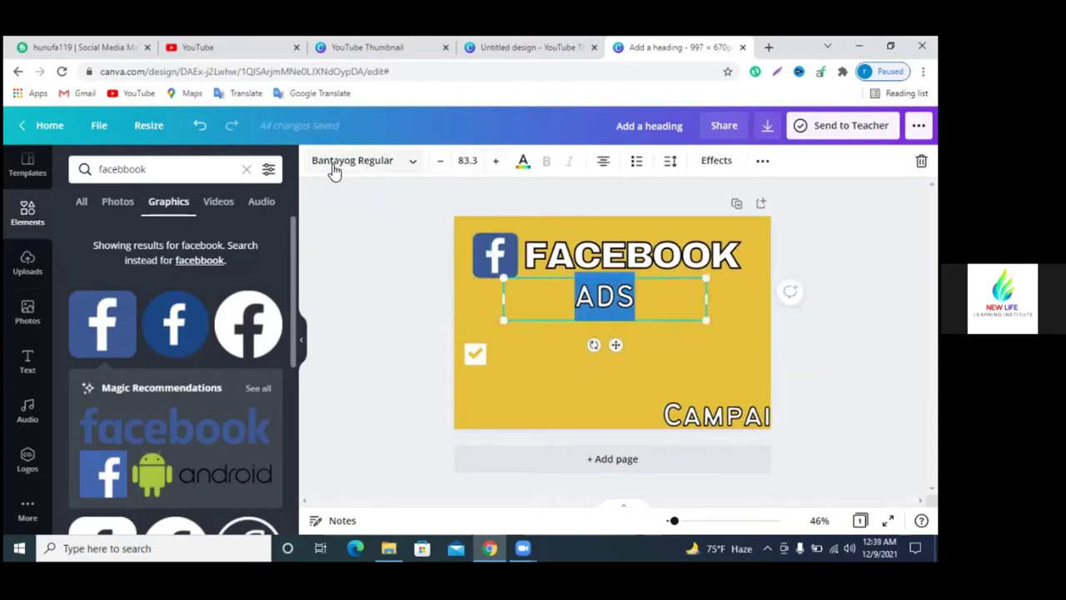
{"action": "left_click", "coordinate": [562, 249]}
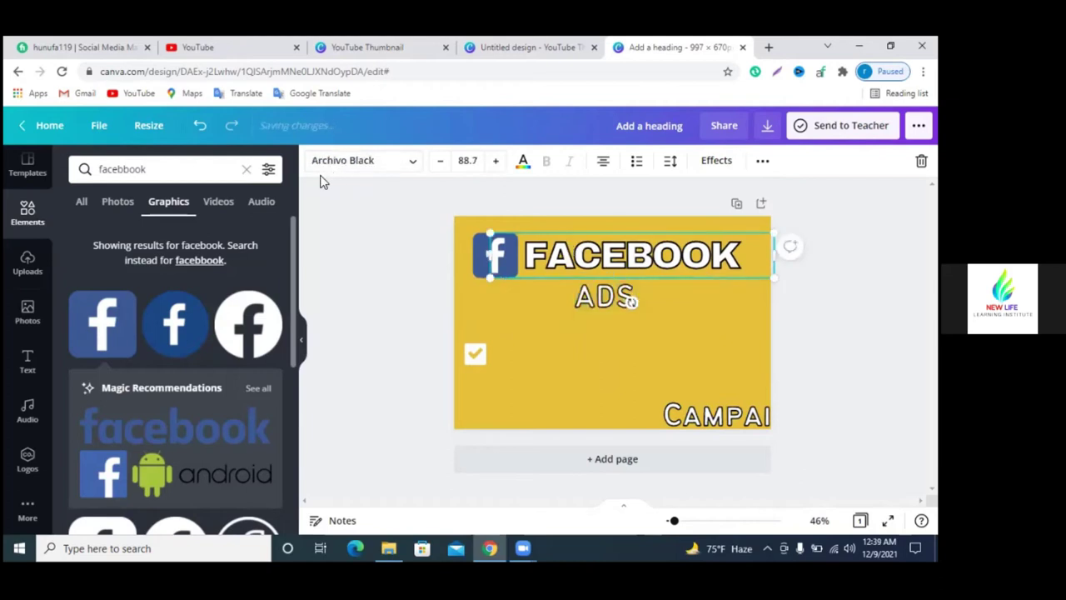
{"action": "left_click", "coordinate": [586, 298]}
{"action": "left_click", "coordinate": [336, 162]}
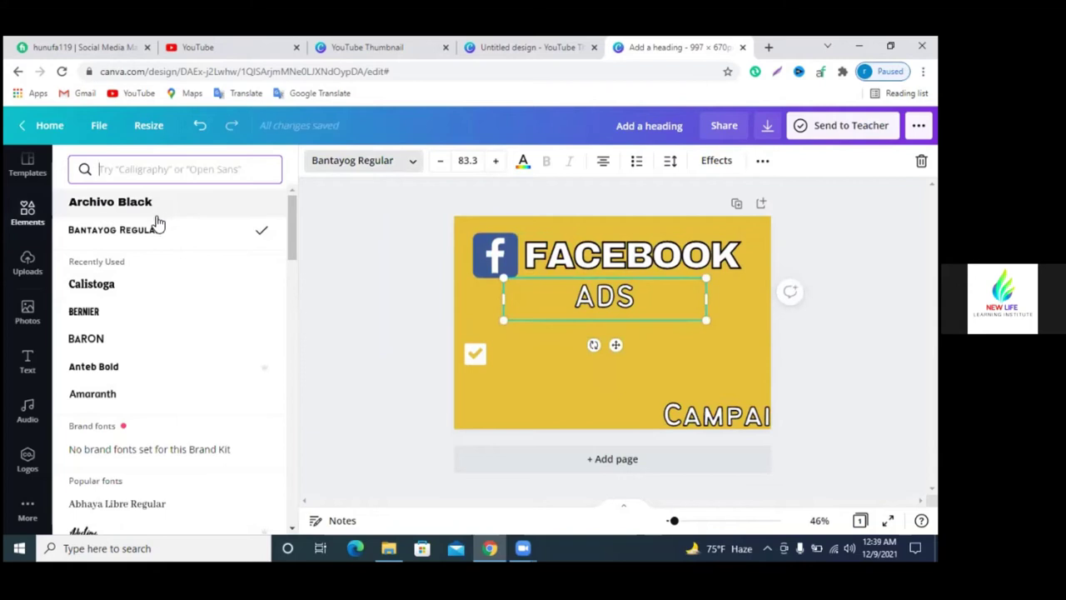
{"action": "left_click", "coordinate": [153, 206]}
{"action": "left_click_drag", "start_coordinate": [598, 304], "coordinate": [611, 288]}
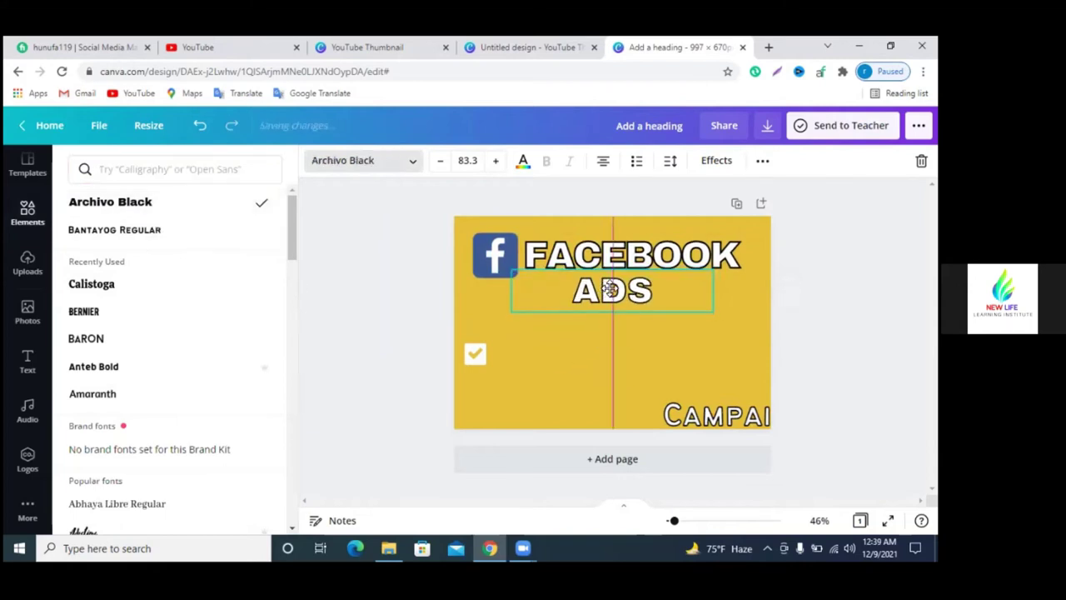
{"action": "left_click_drag", "start_coordinate": [611, 288], "coordinate": [585, 290]}
- Move the CAMPAIGN text up-left and bring up its cut/copy menu
{"action": "left_click", "coordinate": [727, 421]}
{"action": "left_click_drag", "start_coordinate": [727, 420], "coordinate": [704, 396]}
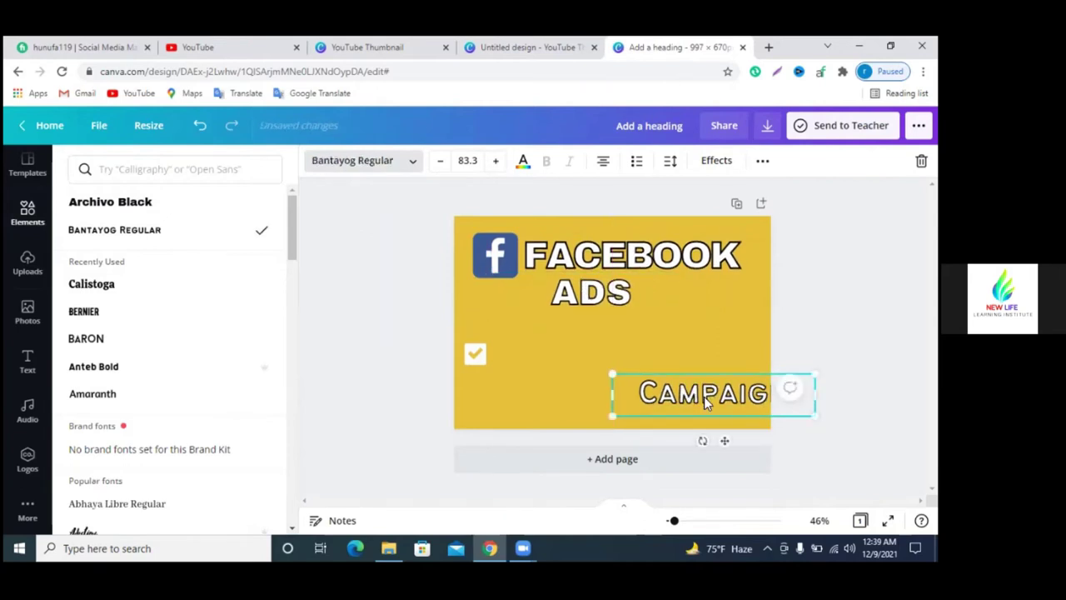
{"action": "double_click", "coordinate": [703, 396]}
{"action": "right_click", "coordinate": [704, 397]}
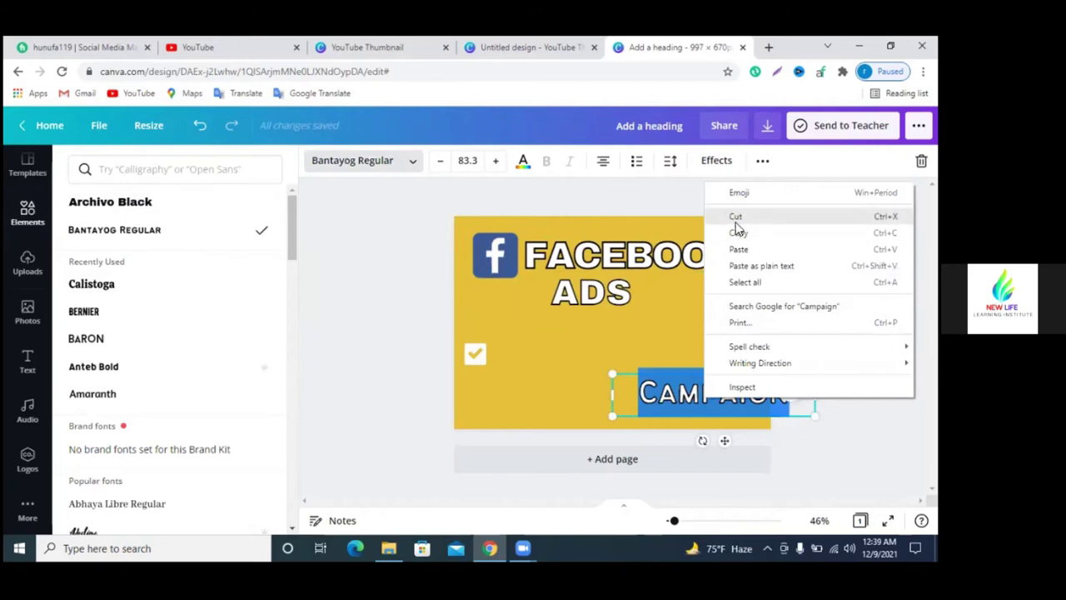
- Cut CAMPAIGN and extend the ADS text to read 'ADS Campaign' on one line
{"action": "left_click", "coordinate": [736, 218]}
{"action": "left_click", "coordinate": [637, 293]}
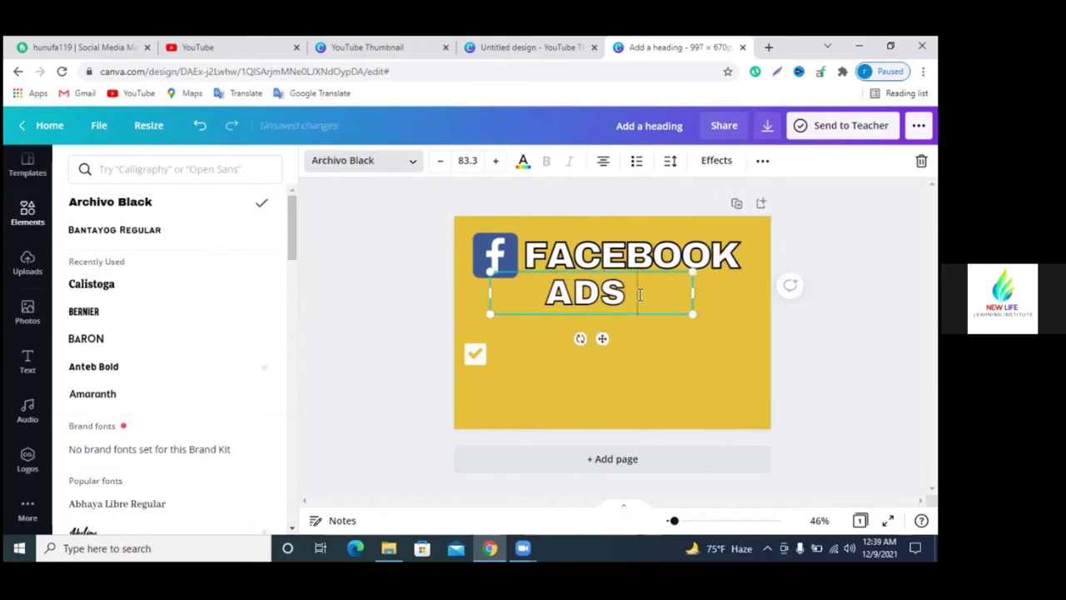
{"action": "type", "text": "Campaign"}
{"action": "mouse_move", "coordinate": [693, 318]}
{"action": "left_mouse_down"}
{"action": "mouse_move", "coordinate": [809, 293]}
{"action": "mouse_move", "coordinate": [702, 308]}
{"action": "mouse_move", "coordinate": [697, 299]}
{"action": "left_mouse_up"}
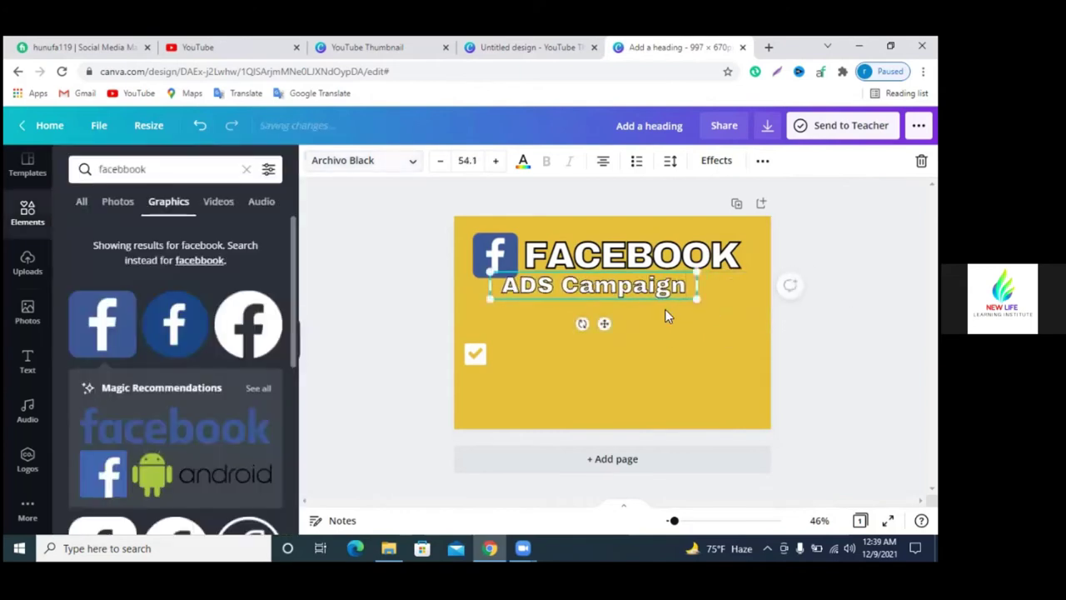
- Centre 'ADS Campaign' under FACEBOOK, raise the checkmark slightly and shrink the text a little
{"action": "left_click_drag", "start_coordinate": [619, 290], "coordinate": [657, 288]}
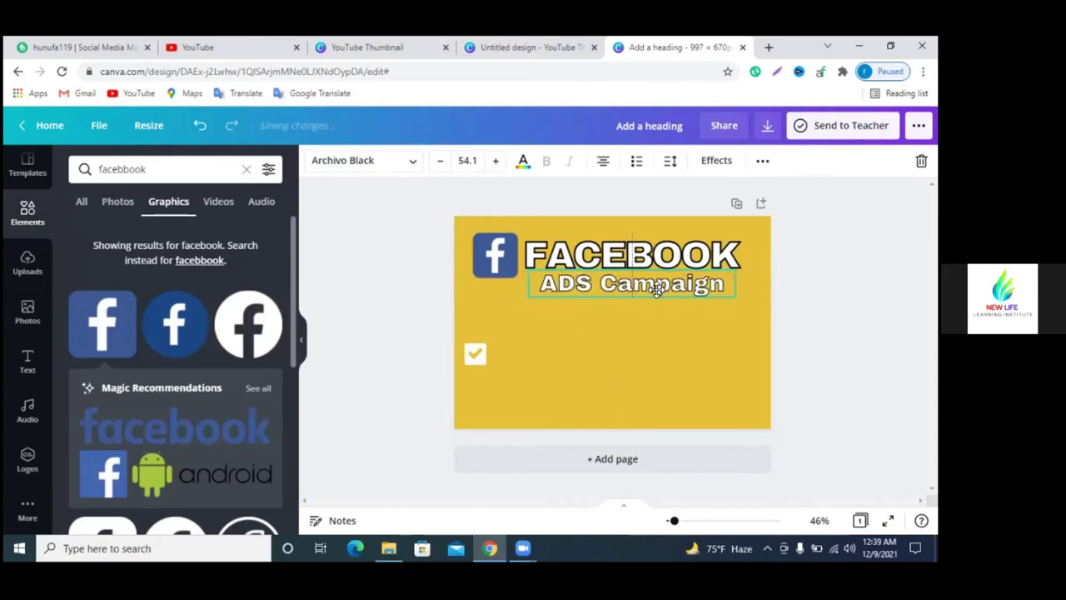
{"action": "left_click_drag", "start_coordinate": [475, 354], "coordinate": [479, 339]}
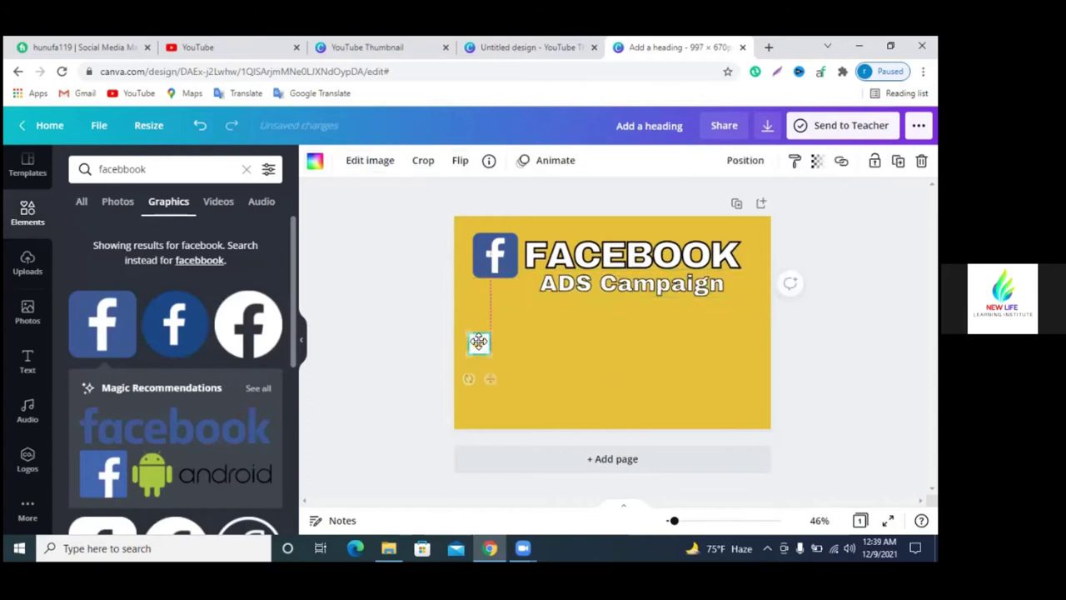
{"action": "left_click", "coordinate": [632, 291]}
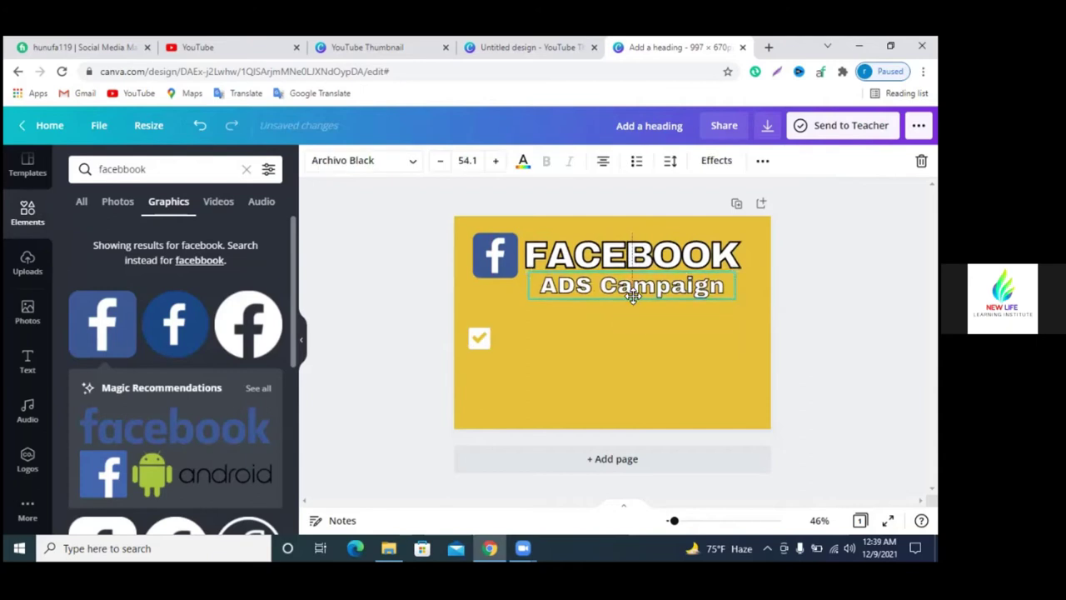
{"action": "left_click_drag", "start_coordinate": [735, 302], "coordinate": [728, 296]}
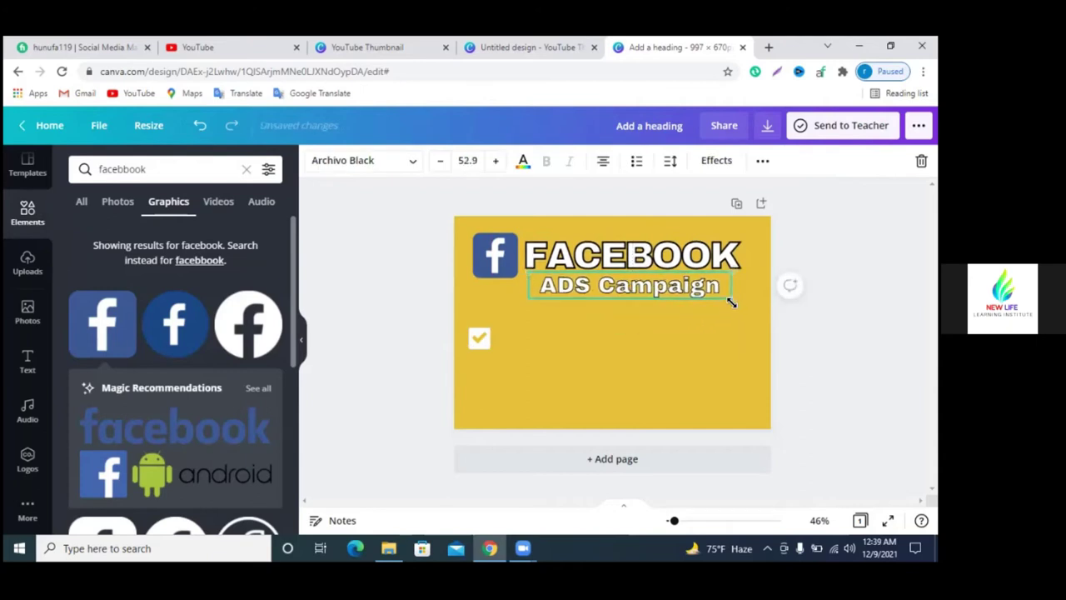
{"action": "key", "text": "Escape"}
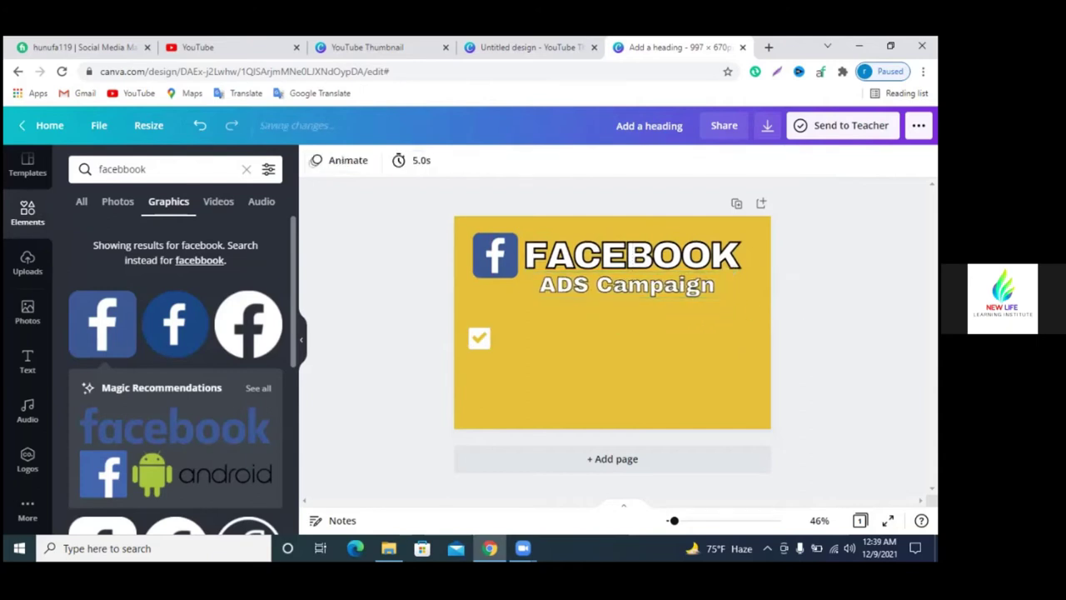
- Retype the letters of Campaign in capitals and delete the leftovers so it reads 'ADS CAMPAIGN'
{"action": "left_click", "coordinate": [620, 290]}
{"action": "left_click", "coordinate": [619, 287]}
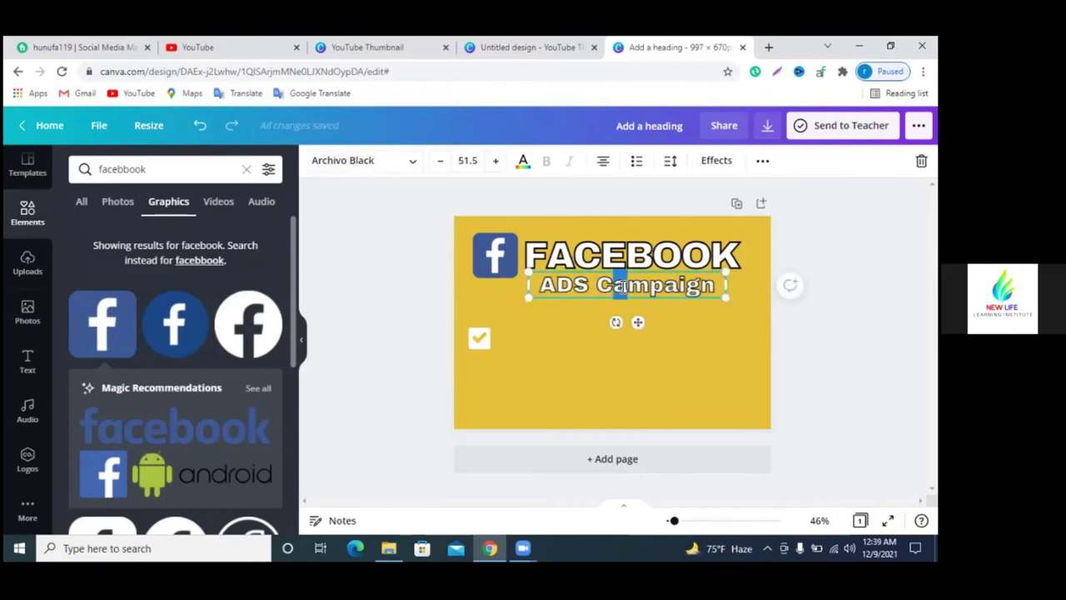
{"action": "type", "text": "A"}
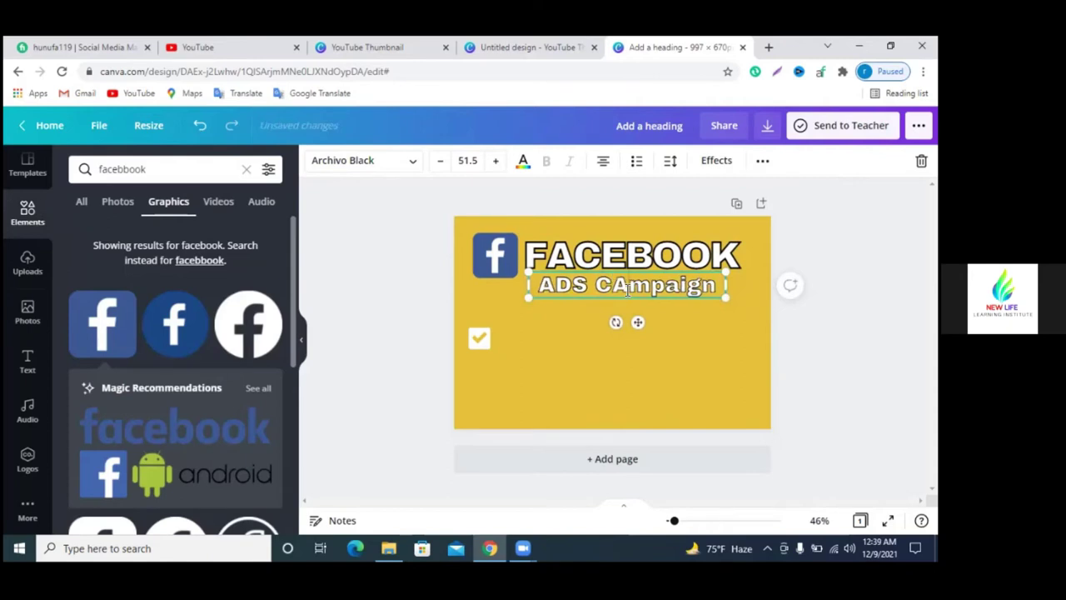
{"action": "left_click_drag", "start_coordinate": [640, 290], "coordinate": [648, 290]}
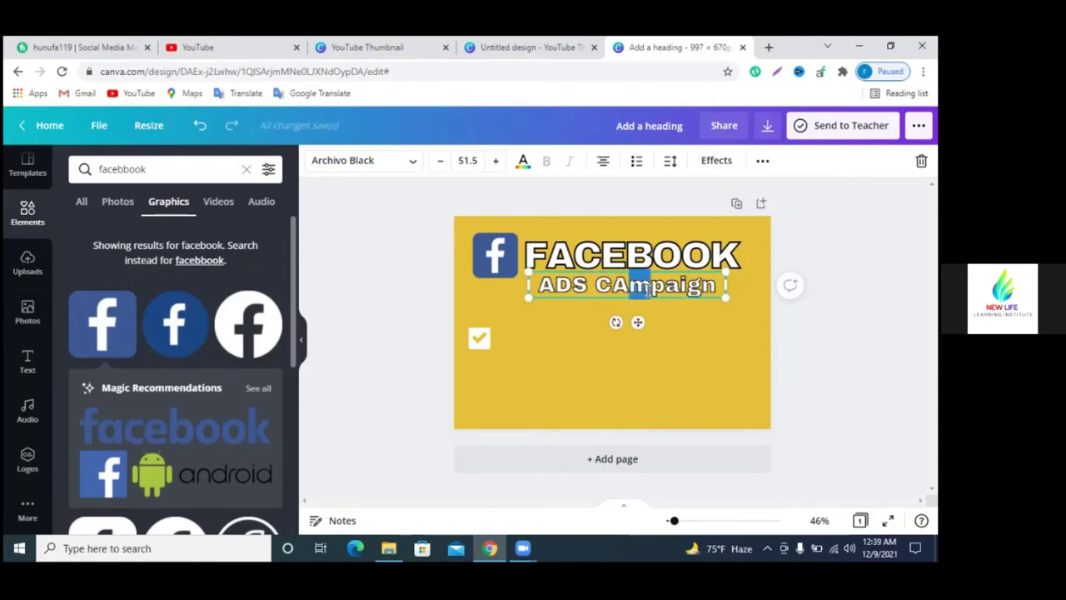
{"action": "type", "text": "M"}
{"action": "left_click_drag", "start_coordinate": [679, 288], "coordinate": [655, 290]}
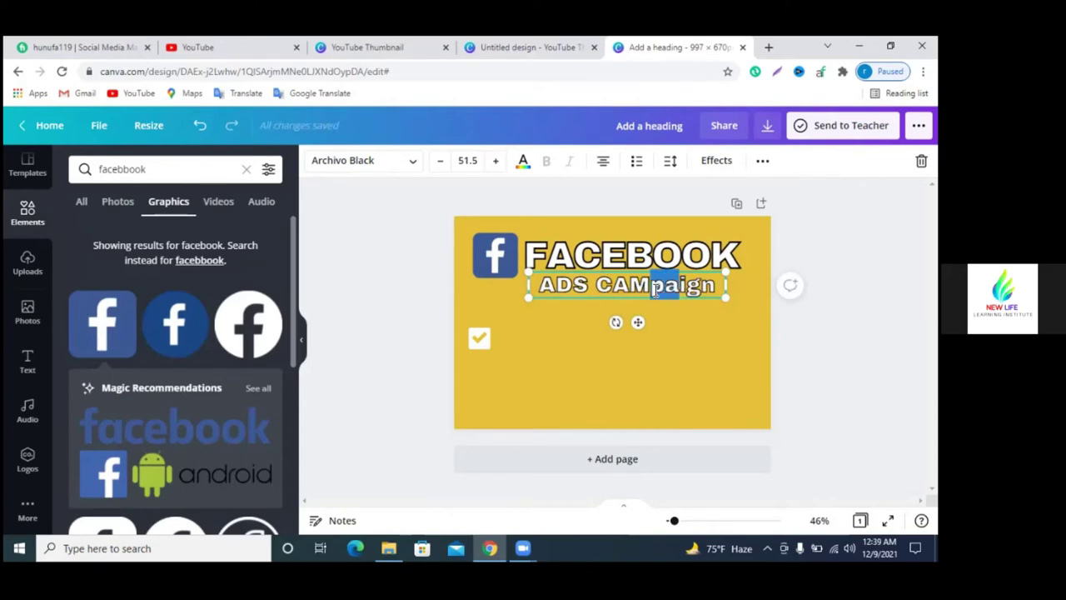
{"action": "type", "text": "PA"}
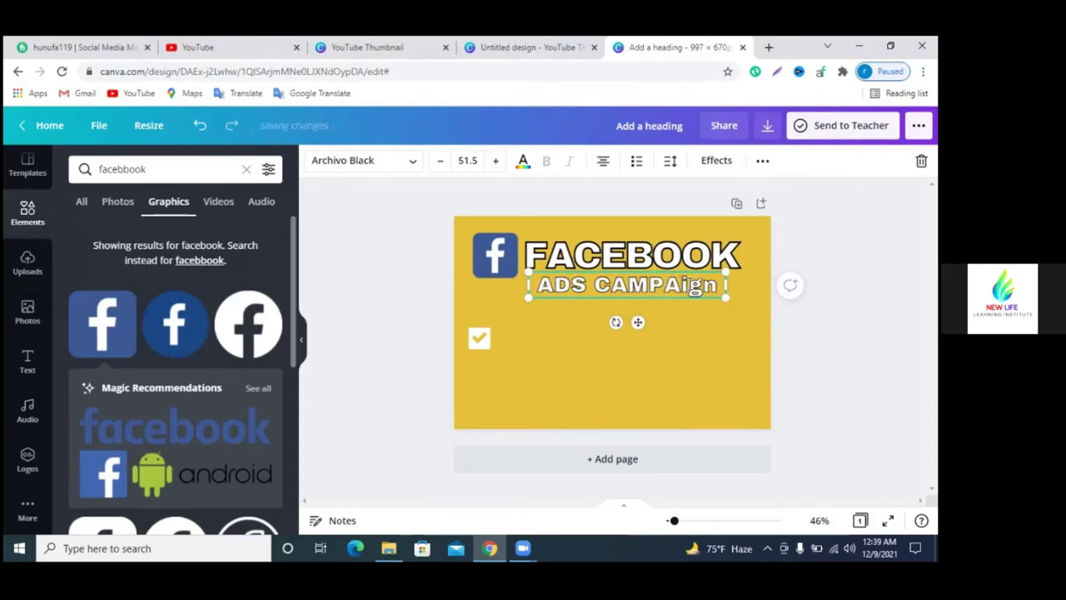
{"action": "left_click", "coordinate": [685, 285]}
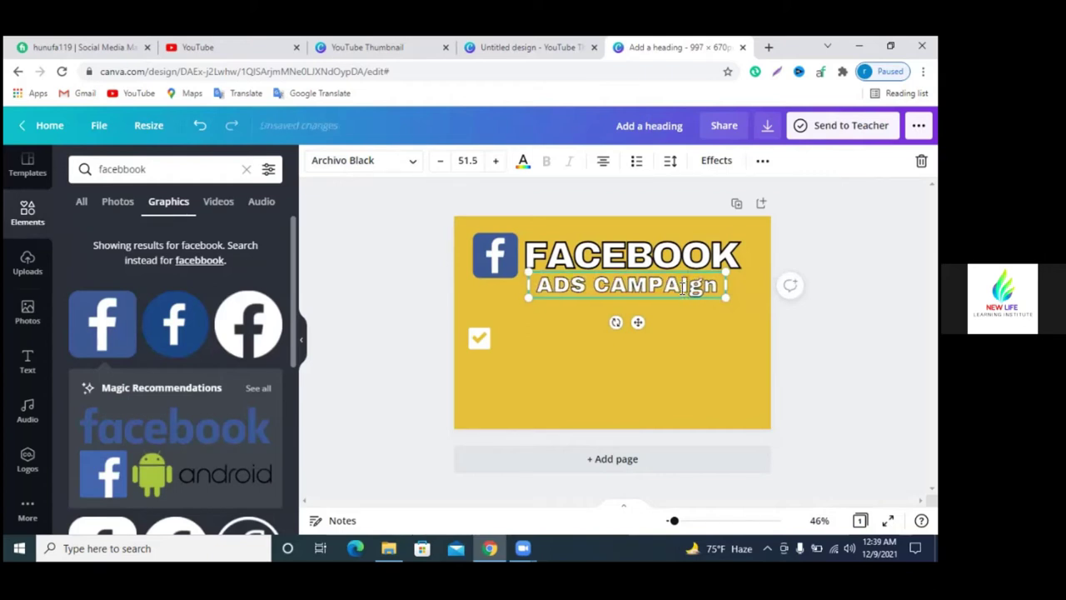
{"action": "type", "text": "IGN"}
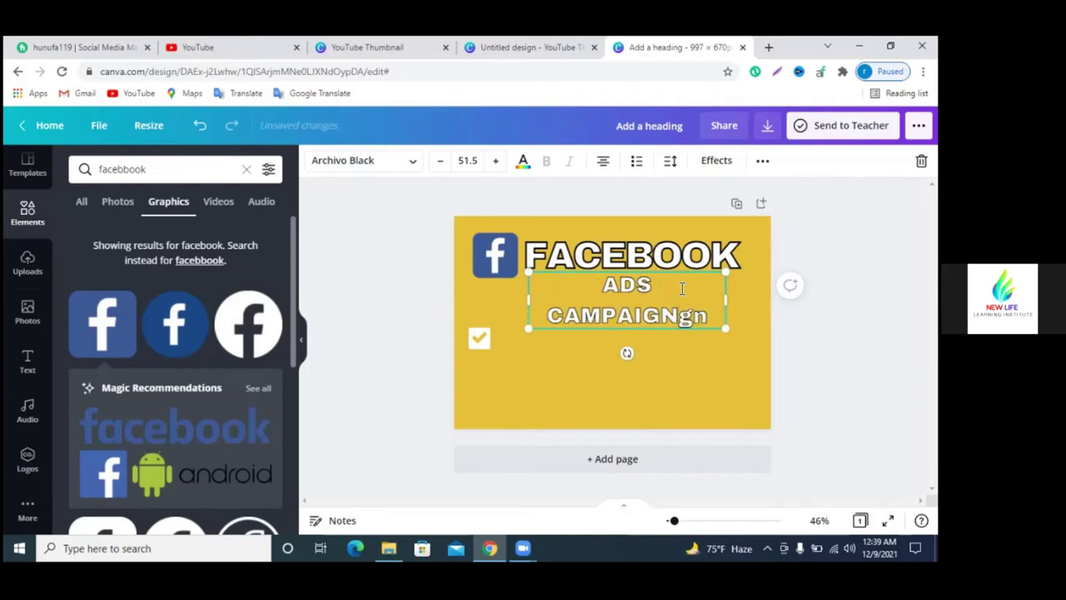
{"action": "left_click_drag", "start_coordinate": [679, 317], "coordinate": [705, 318]}
{"action": "key", "text": "BackSpace"}
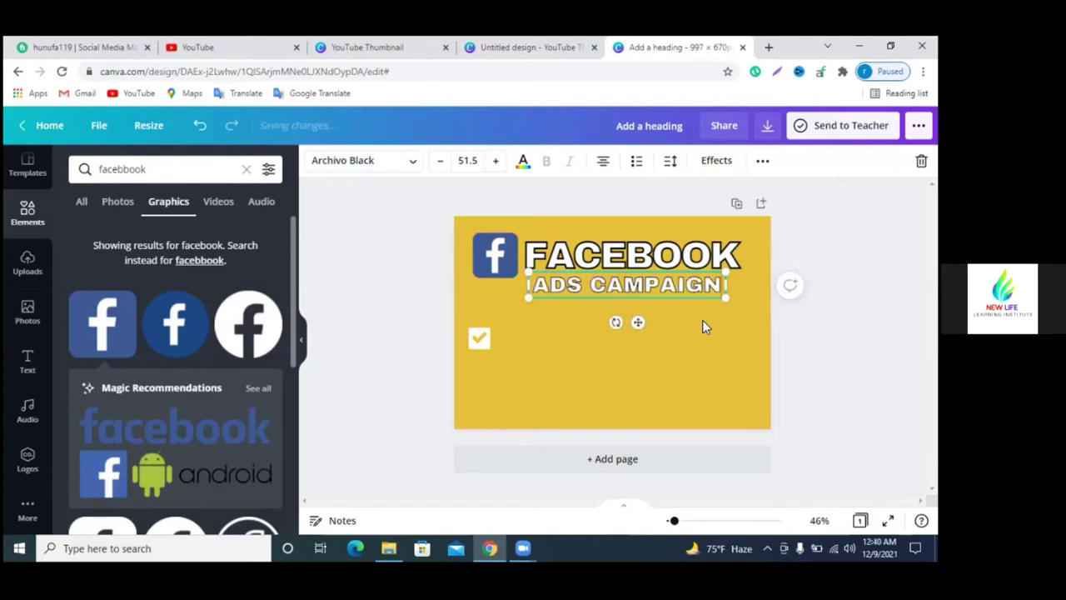
- Centre the ADS CAMPAIGN text box beneath FACEBOOK
{"action": "left_click", "coordinate": [833, 316]}
{"action": "left_click", "coordinate": [635, 283]}
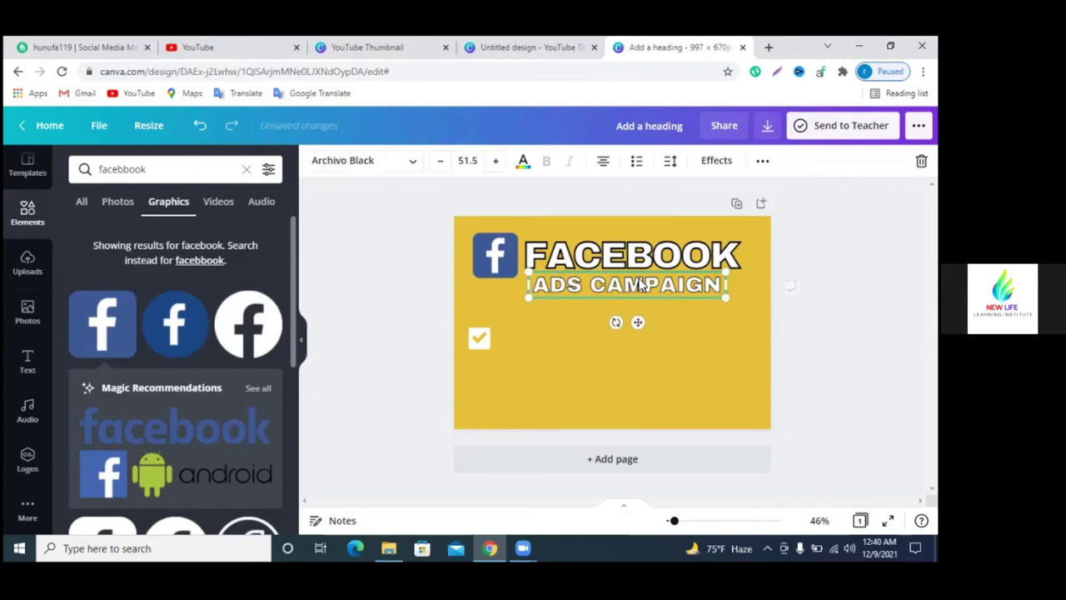
{"action": "left_click_drag", "start_coordinate": [636, 282], "coordinate": [643, 279]}
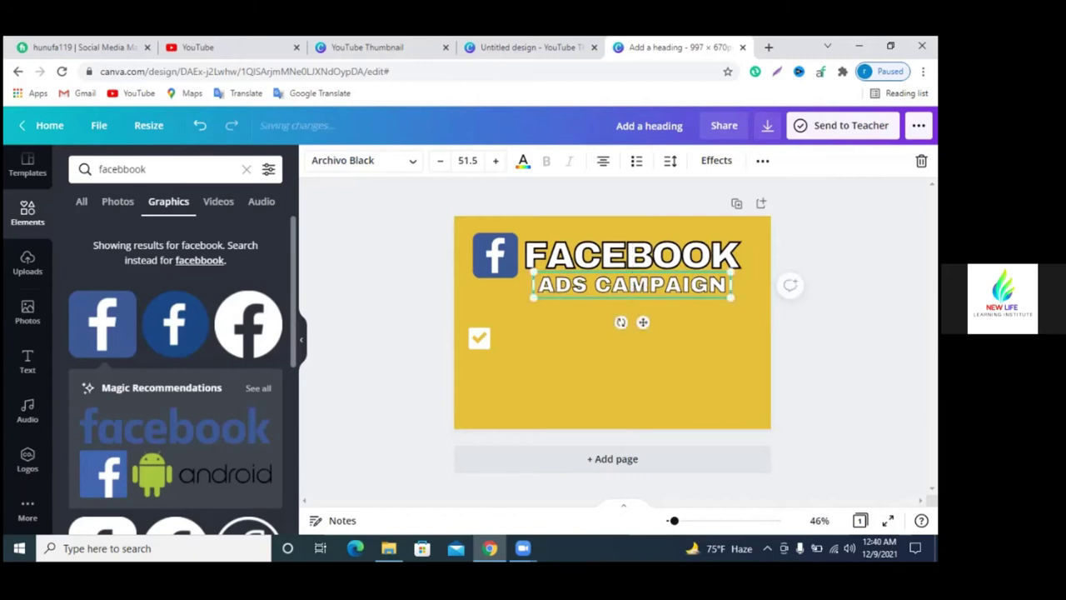
{"action": "left_click", "coordinate": [790, 287]}
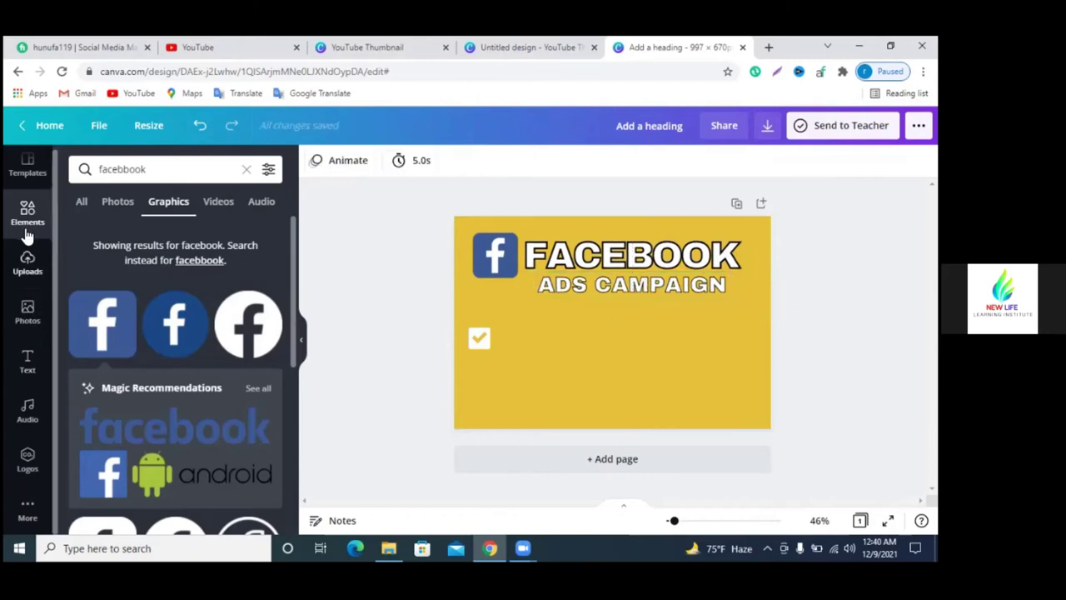
- Add a square shape and stretch it into a thin banner bar under the subtitle
{"action": "left_click", "coordinate": [245, 170]}
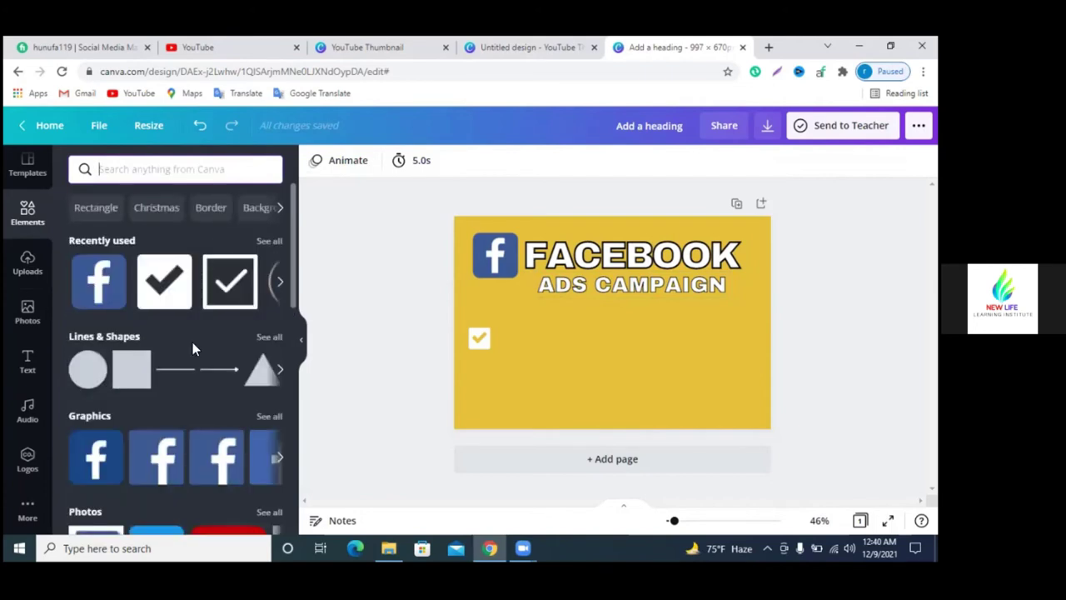
{"action": "left_click", "coordinate": [269, 337]}
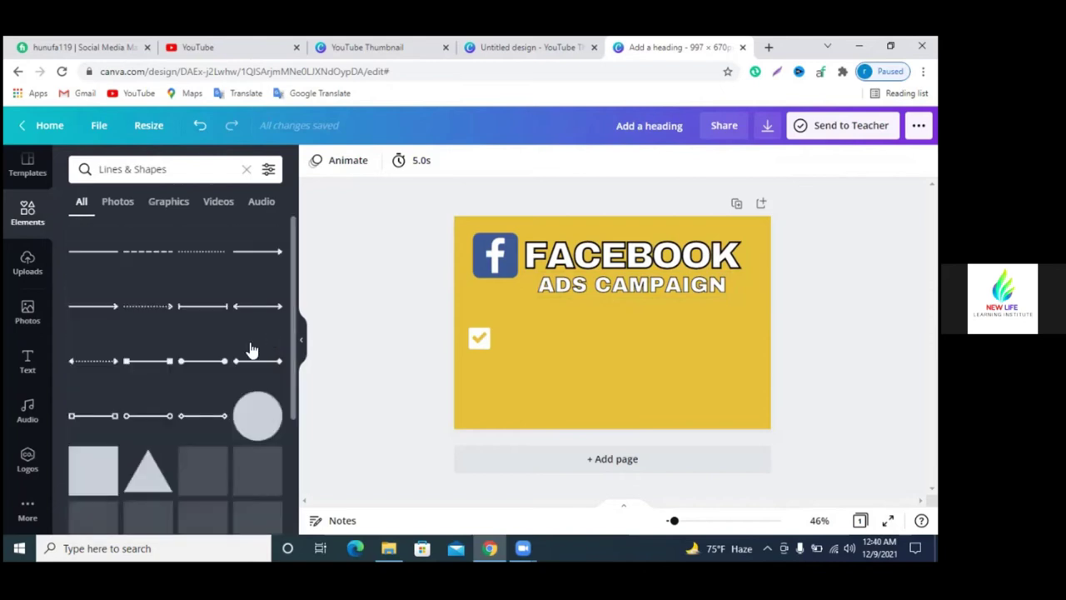
{"action": "scroll", "coordinate": [131, 409], "scroll_direction": "down", "scroll_amount": 1}
{"action": "scroll", "coordinate": [131, 409], "scroll_direction": "down", "scroll_amount": 2}
{"action": "left_click", "coordinate": [99, 343]}
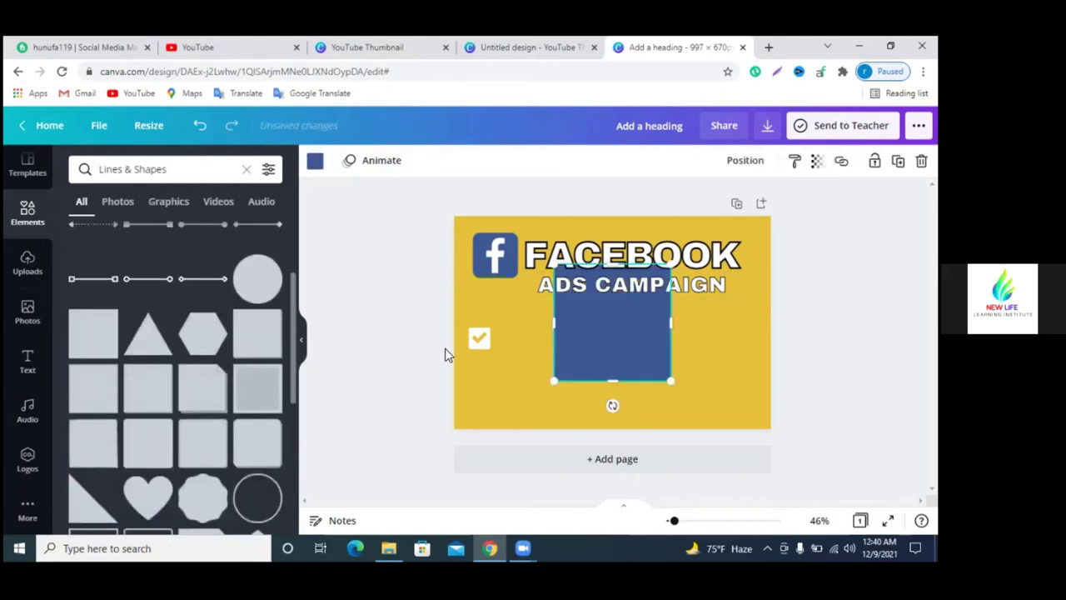
{"action": "left_click_drag", "start_coordinate": [611, 350], "coordinate": [592, 359]}
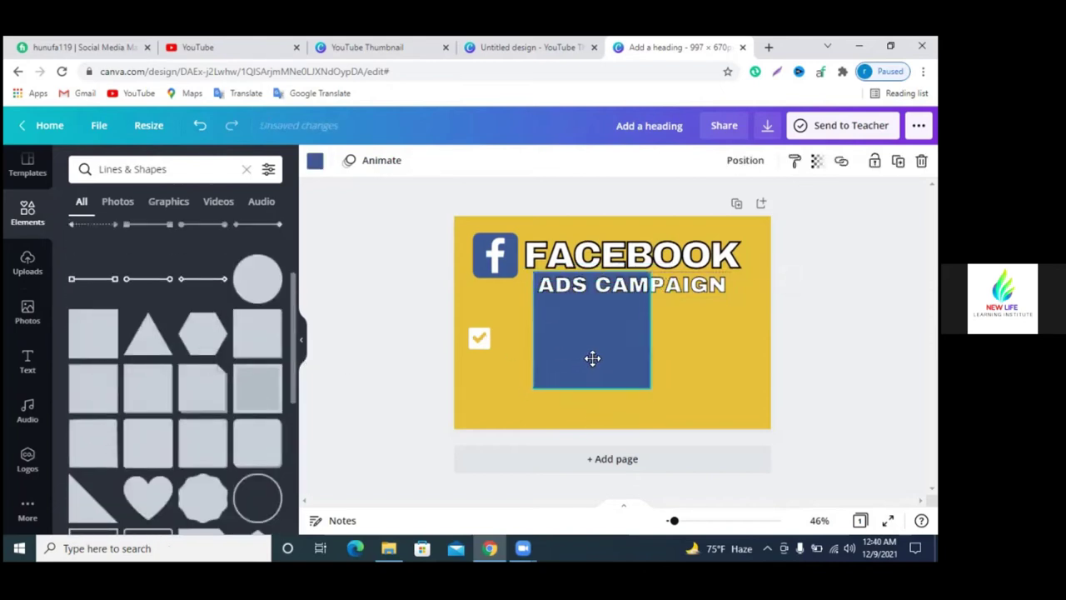
{"action": "mouse_move", "coordinate": [652, 330]}
{"action": "left_mouse_down"}
{"action": "mouse_move", "coordinate": [751, 331]}
{"action": "mouse_move", "coordinate": [738, 331]}
{"action": "left_mouse_up"}
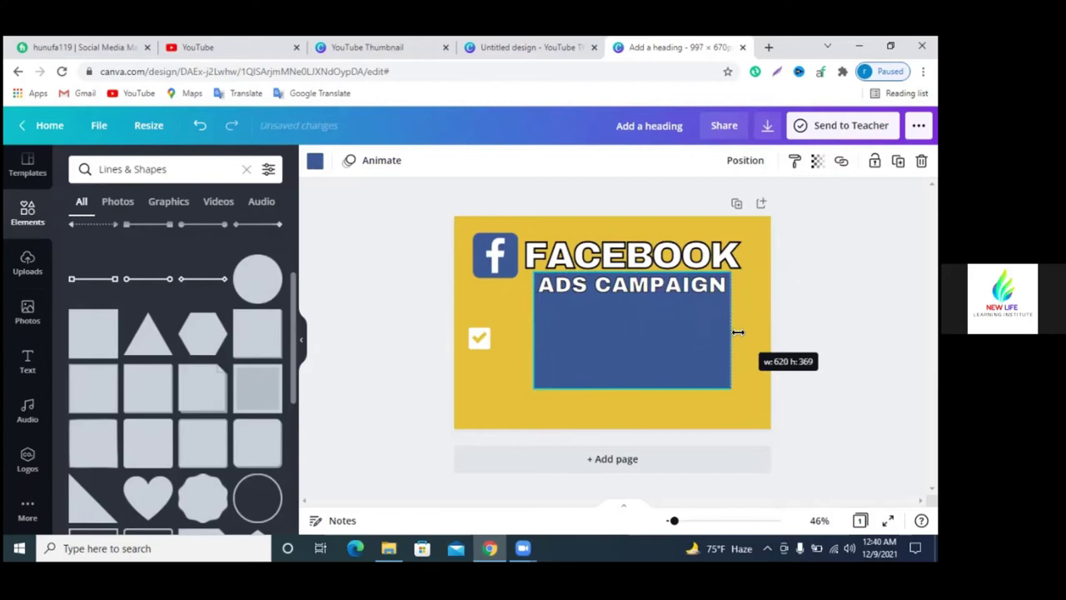
{"action": "left_click_drag", "start_coordinate": [632, 388], "coordinate": [643, 295]}
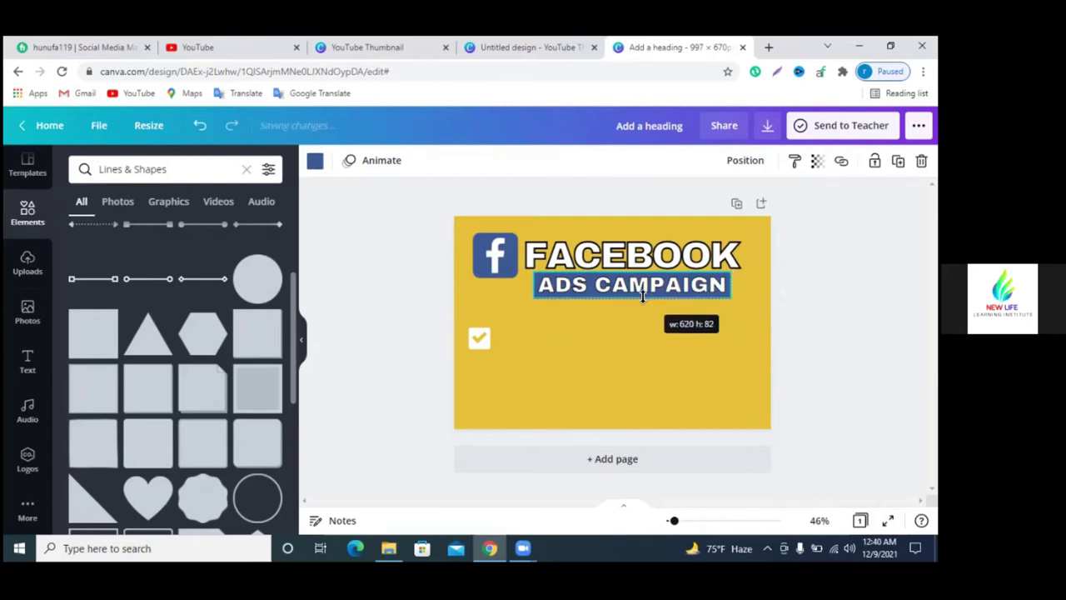
{"action": "left_click", "coordinate": [591, 341]}
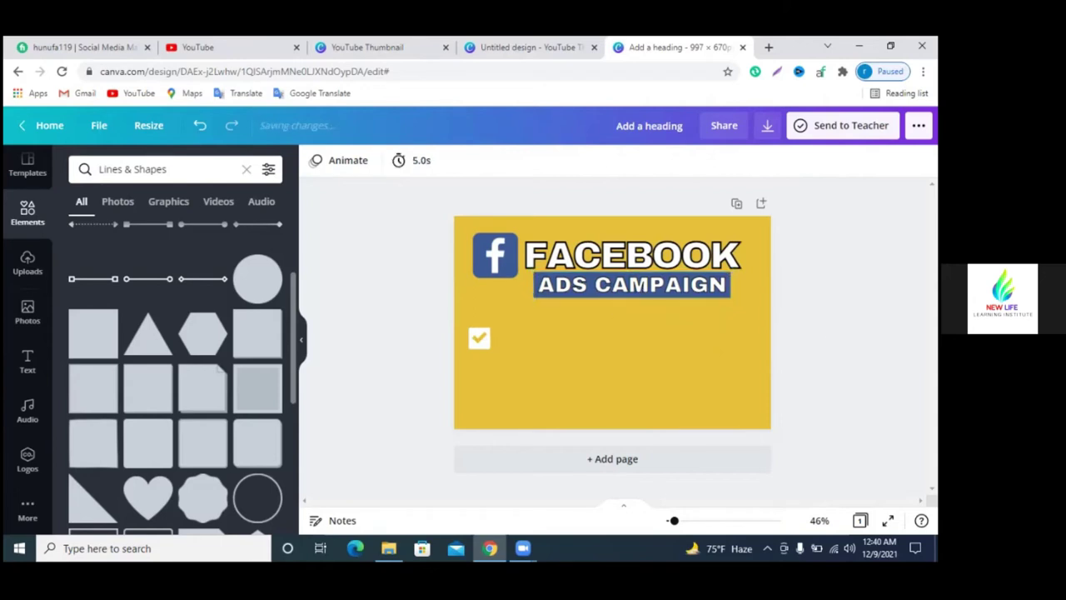
- Nudge the ADS CAMPAIGN text slightly lower onto the banner
{"action": "left_click", "coordinate": [616, 290]}
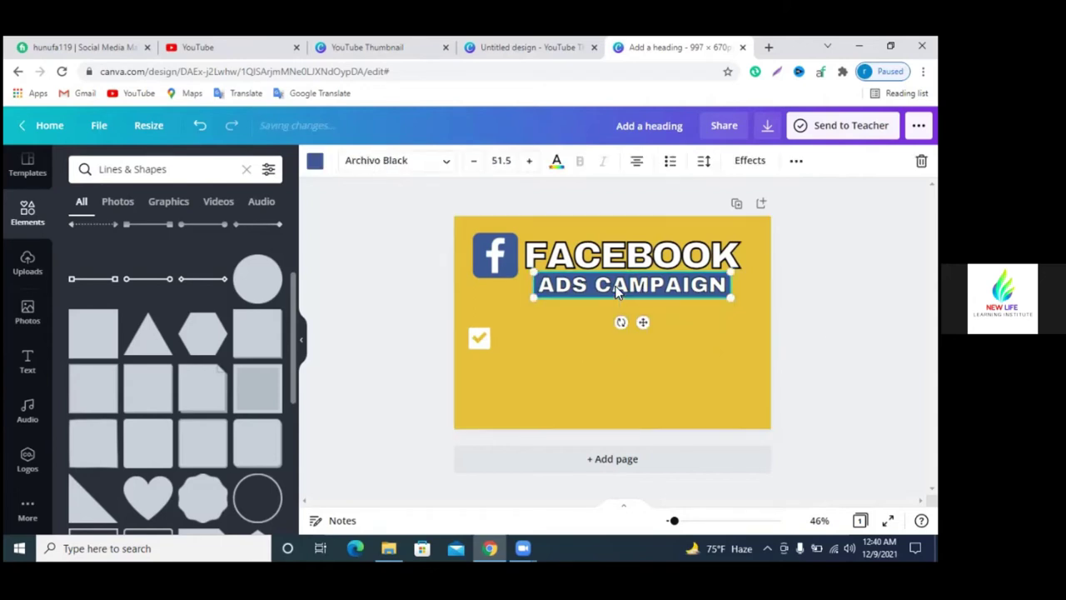
{"action": "left_click_drag", "start_coordinate": [617, 285], "coordinate": [617, 288]}
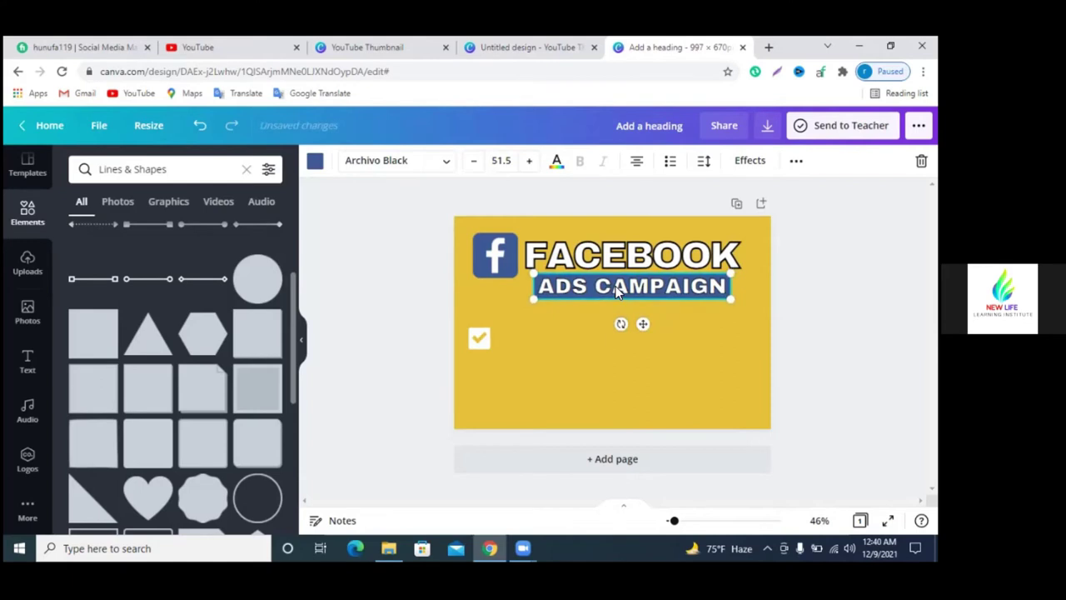
{"action": "key", "text": "Escape"}
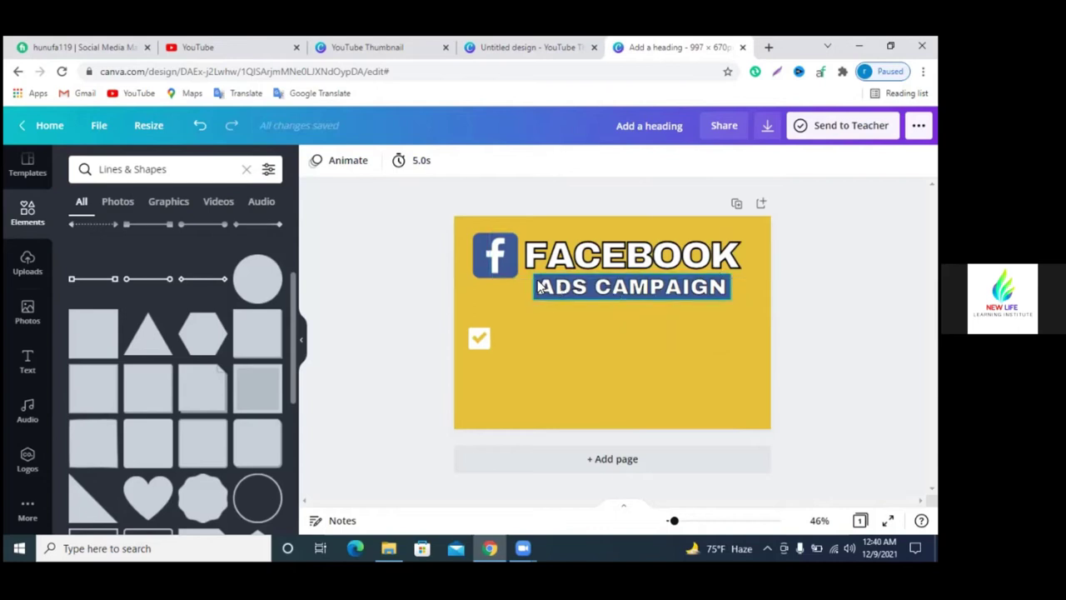
- Add a white dotted line under FACEBOOK and stretch it across the banner width
{"action": "scroll", "coordinate": [212, 305], "scroll_direction": "down", "scroll_amount": 2}
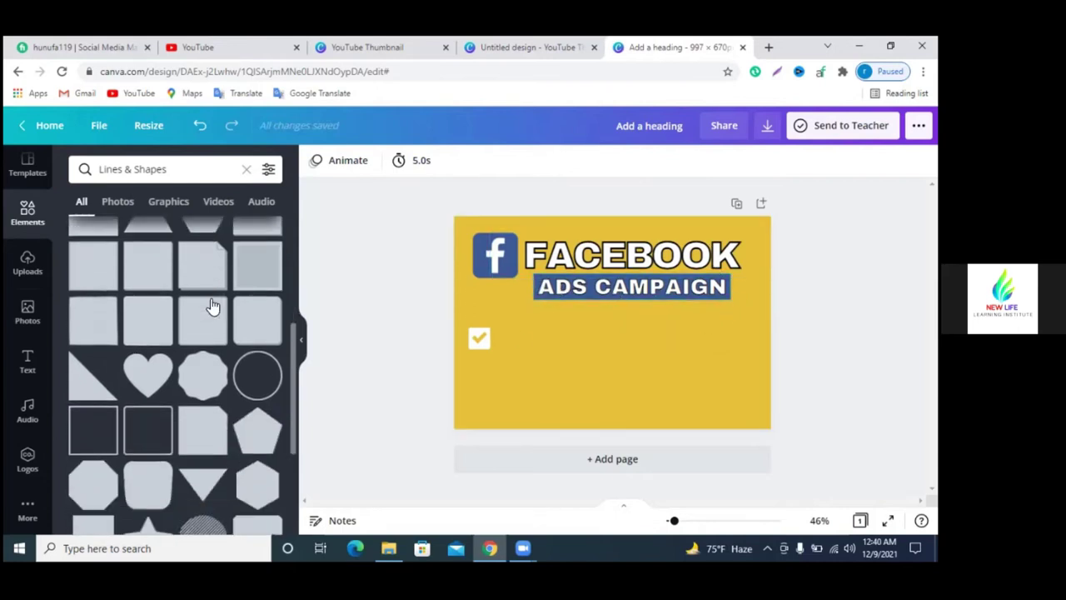
{"action": "scroll", "coordinate": [167, 314], "scroll_direction": "up", "scroll_amount": 5}
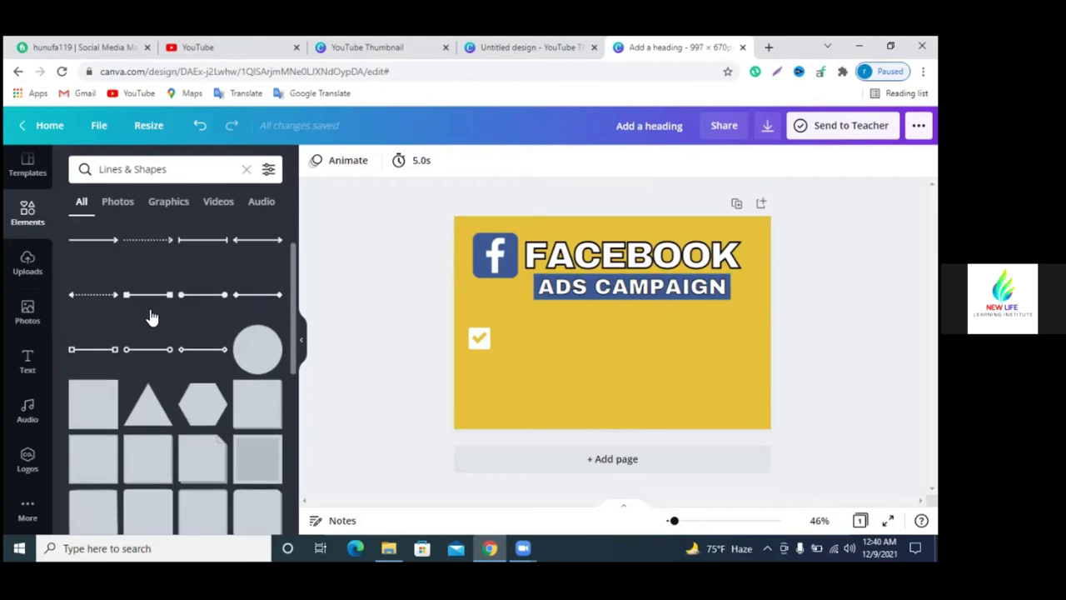
{"action": "scroll", "coordinate": [158, 310], "scroll_direction": "up", "scroll_amount": 1}
{"action": "left_click", "coordinate": [205, 252]}
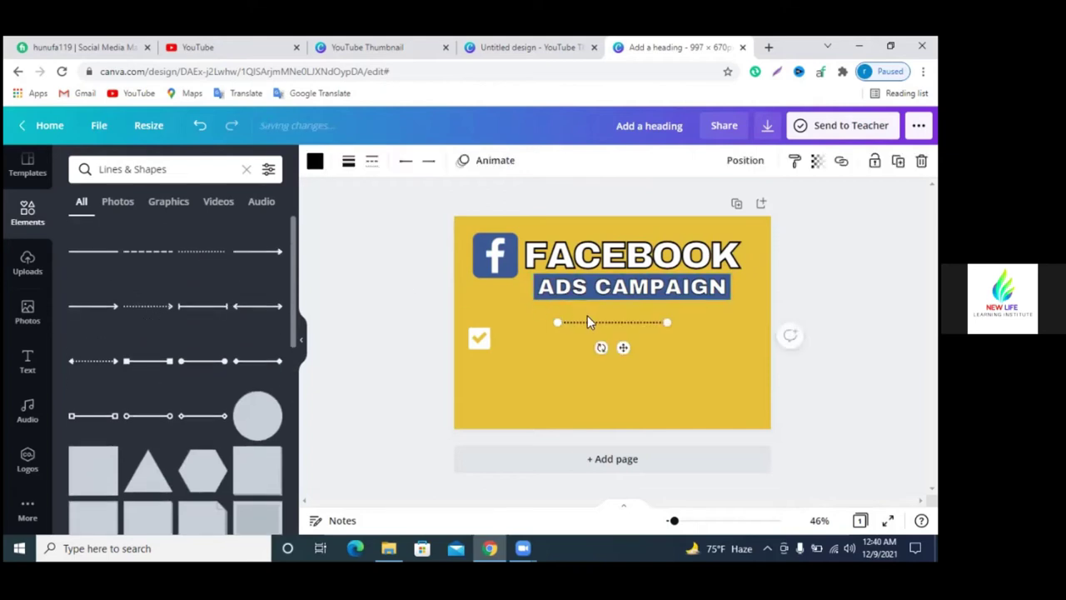
{"action": "left_click_drag", "start_coordinate": [598, 325], "coordinate": [576, 270]}
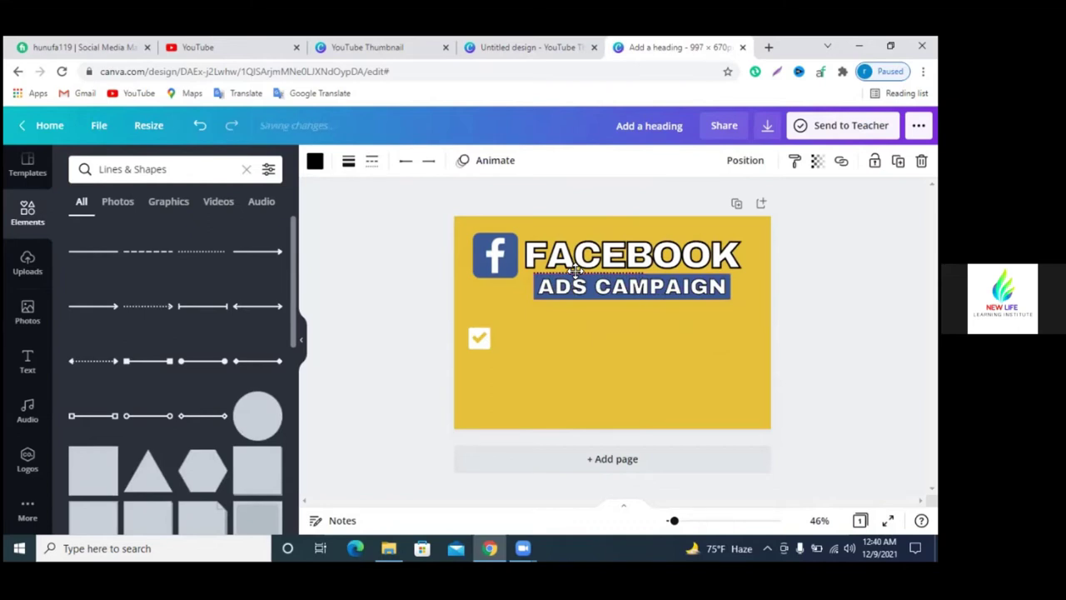
{"action": "left_click", "coordinate": [315, 161]}
{"action": "left_click", "coordinate": [230, 240]}
{"action": "left_click_drag", "start_coordinate": [654, 273], "coordinate": [737, 274]}
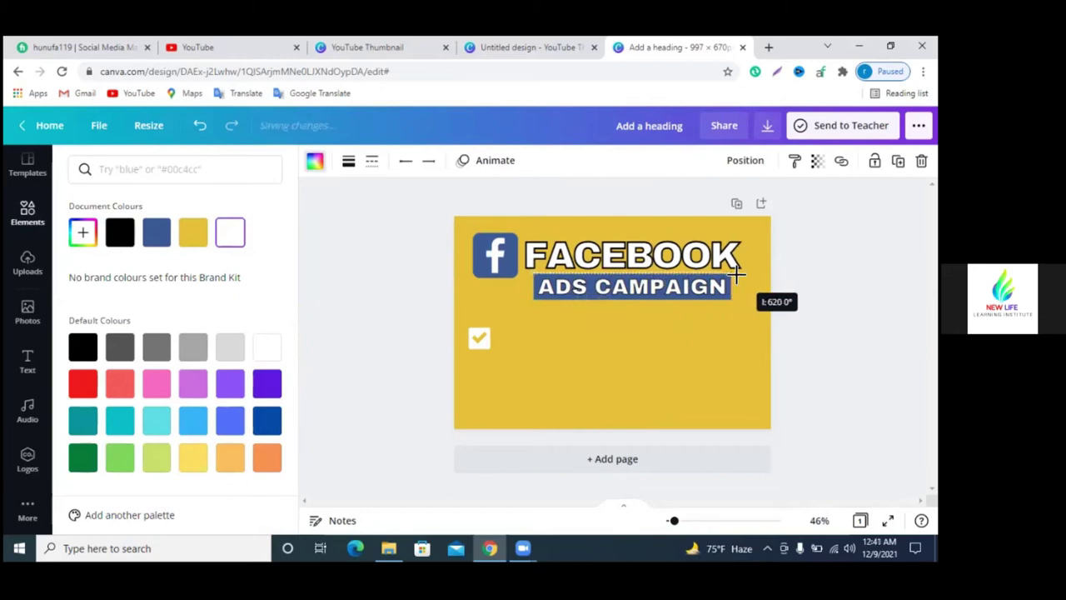
{"action": "left_click", "coordinate": [790, 284]}
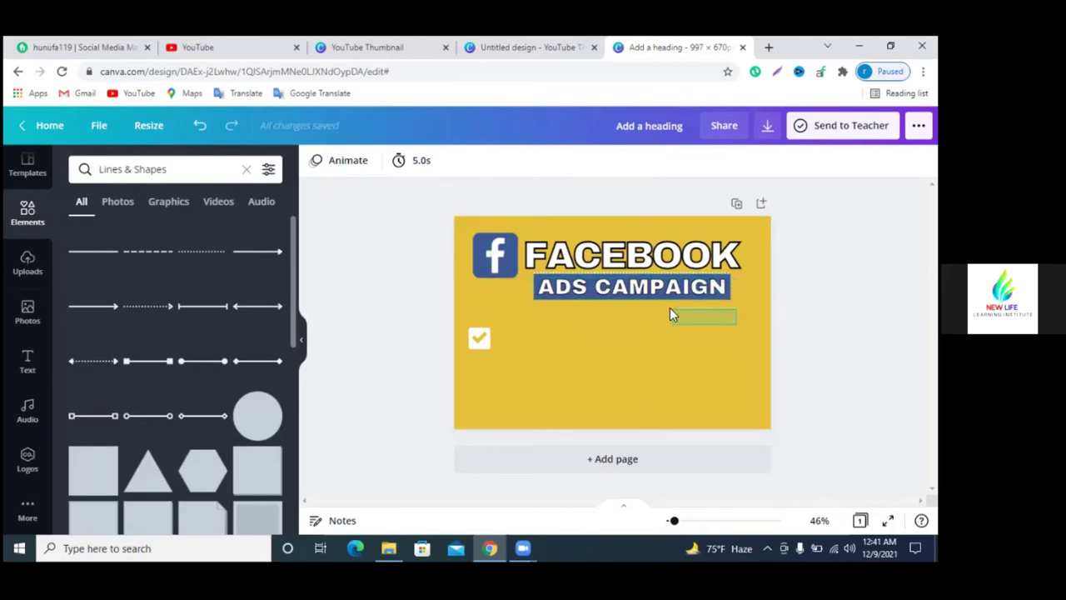
- Copy the FACEBOOK title's style onto ADS CAMPAIGN and nudge it down slightly
{"action": "left_click", "coordinate": [624, 265]}
{"action": "left_click", "coordinate": [699, 236]}
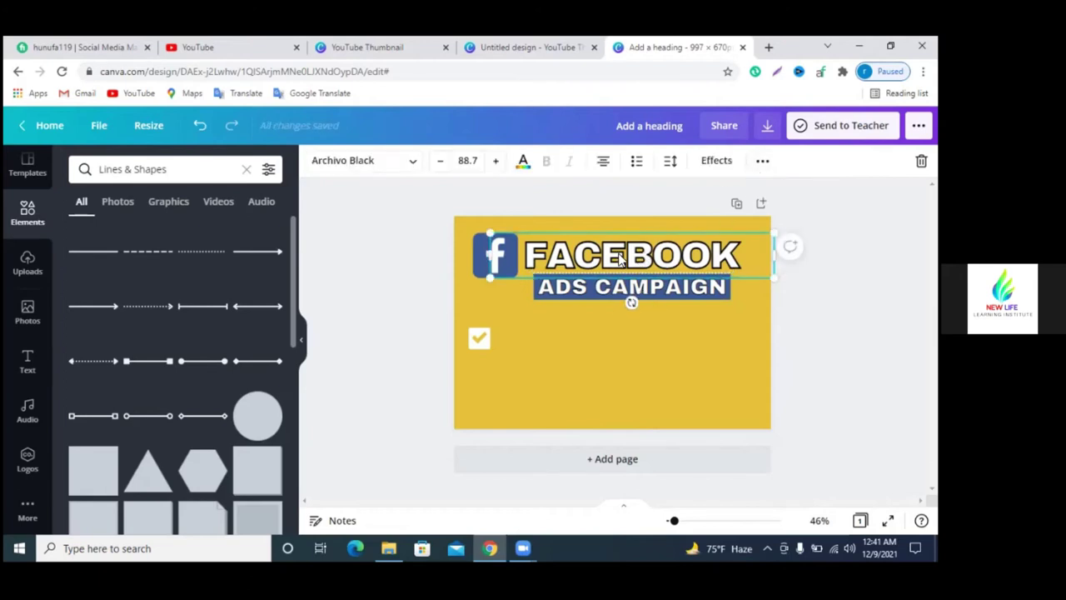
{"action": "left_click", "coordinate": [761, 163]}
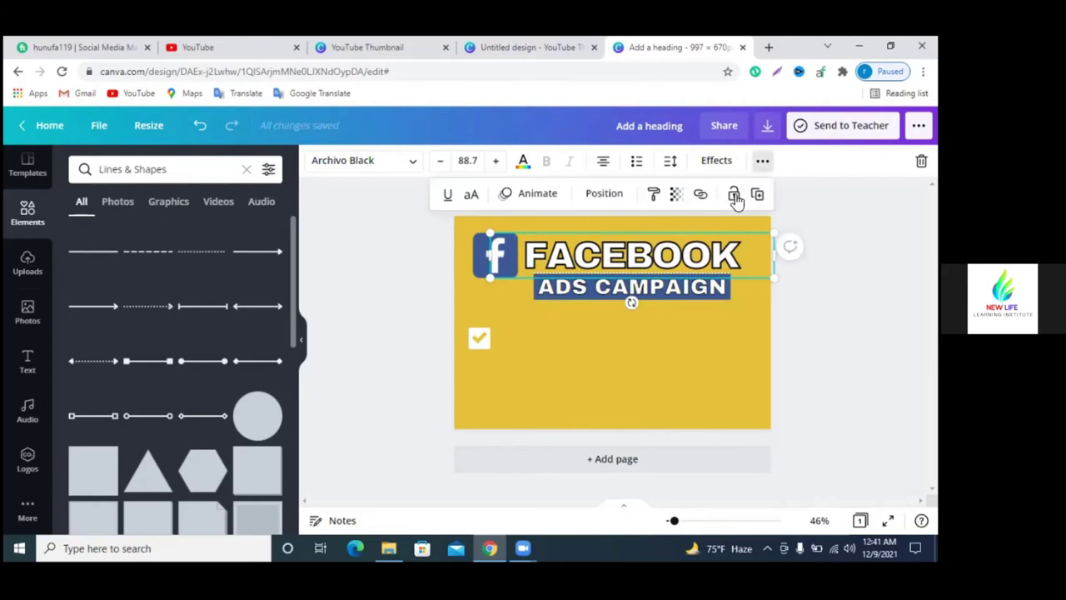
{"action": "left_click", "coordinate": [735, 193]}
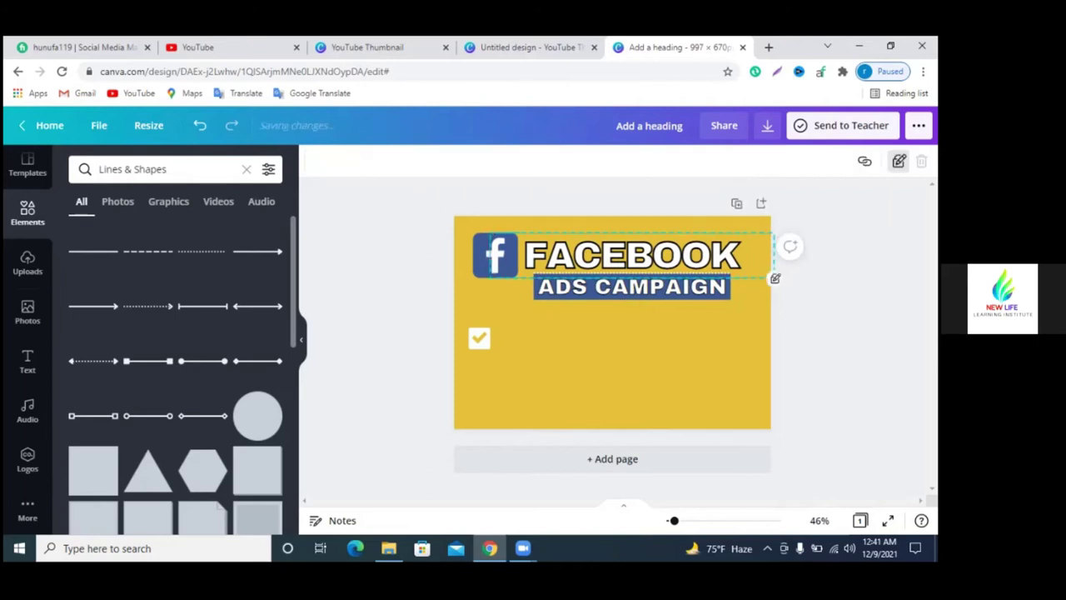
{"action": "left_click", "coordinate": [640, 279]}
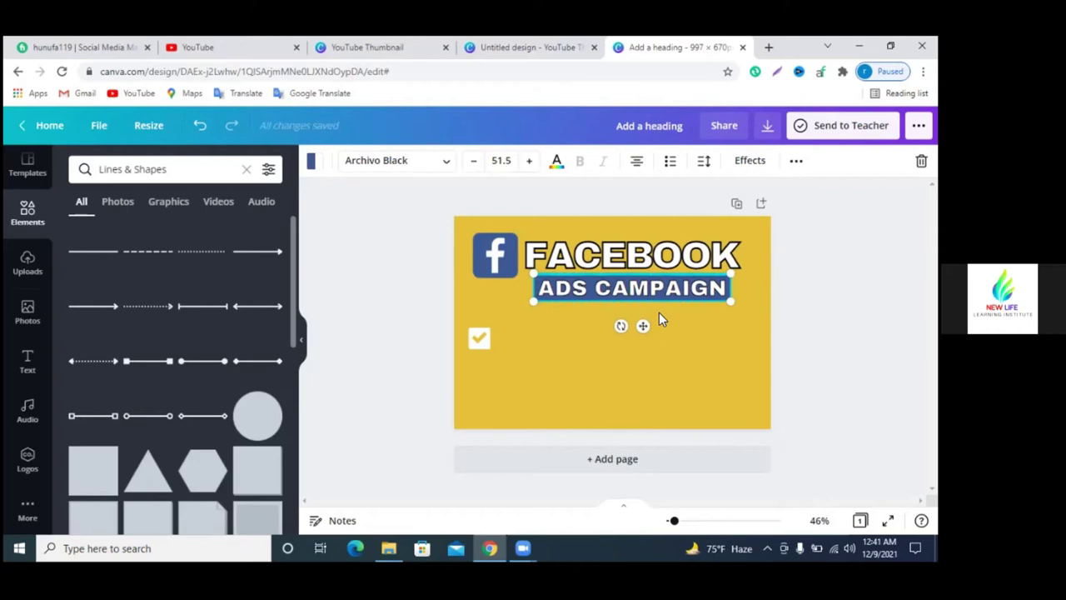
{"action": "key", "text": "Down"}
{"action": "key", "text": "Down"}
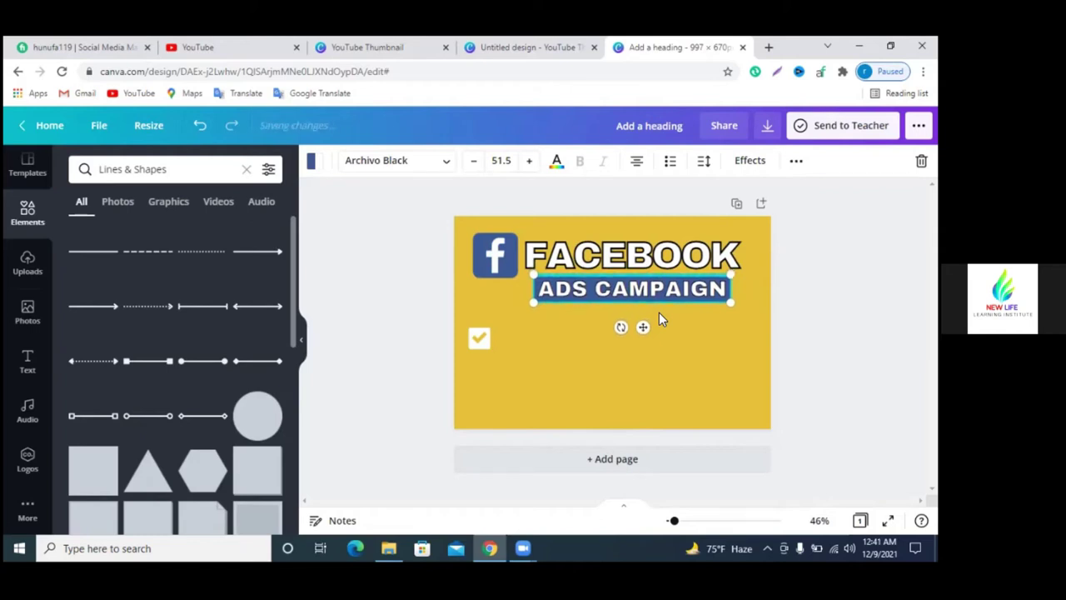
{"action": "key", "text": "Escape"}
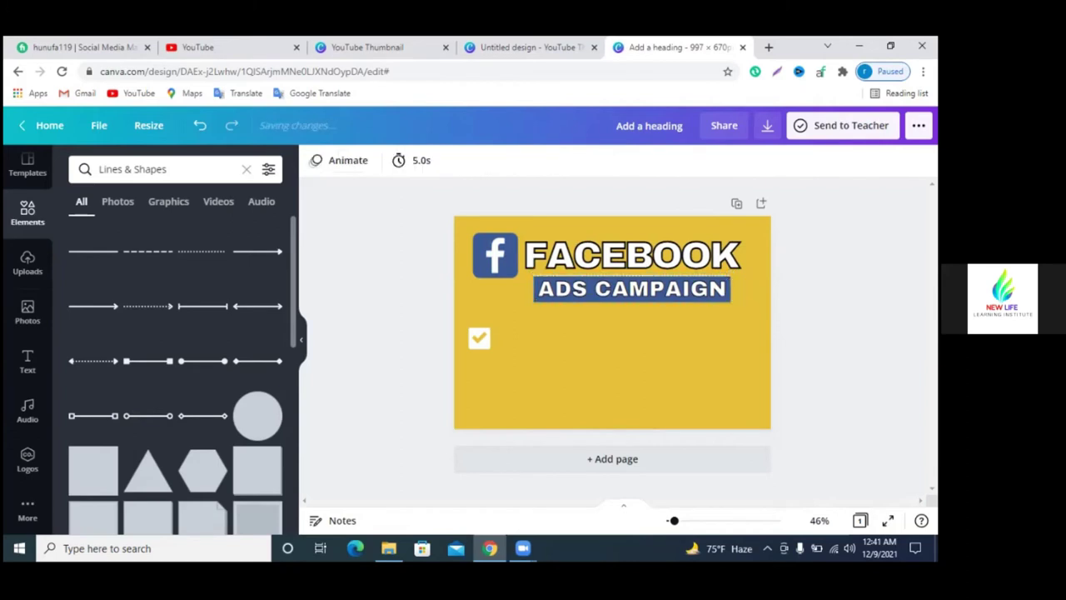
- Reselect the dotted line, then drag the checkbox graphic away toward the upper left
{"action": "left_click", "coordinate": [693, 284]}
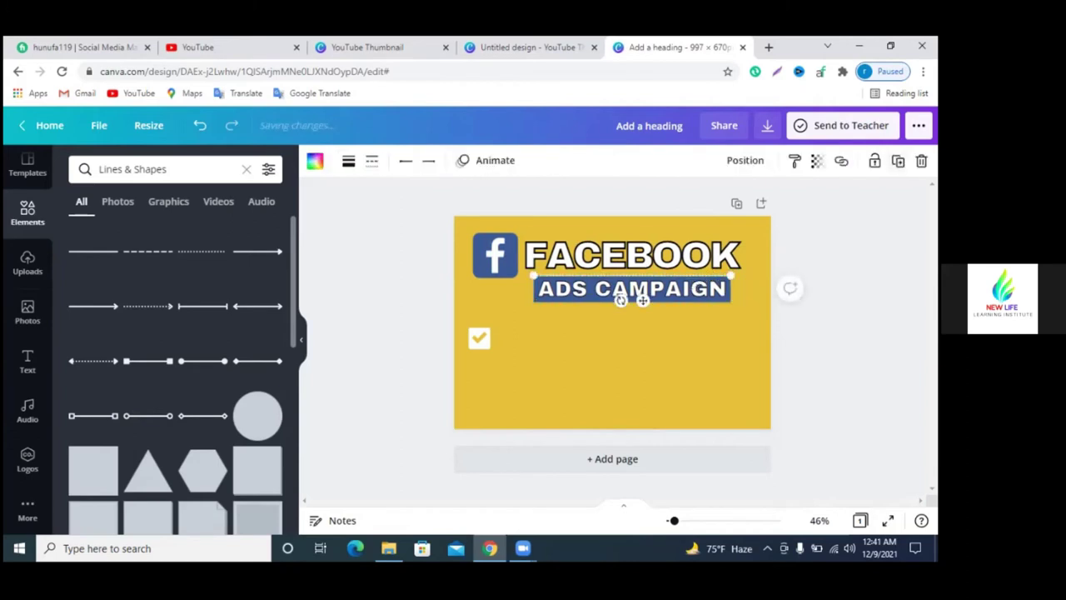
{"action": "left_click", "coordinate": [720, 299]}
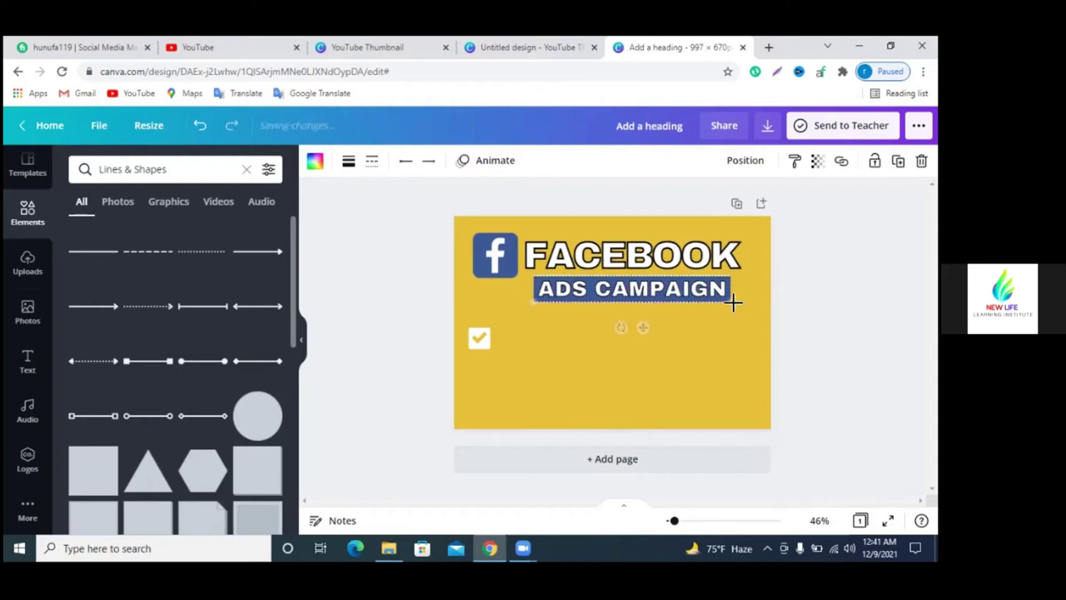
{"action": "left_click", "coordinate": [791, 313]}
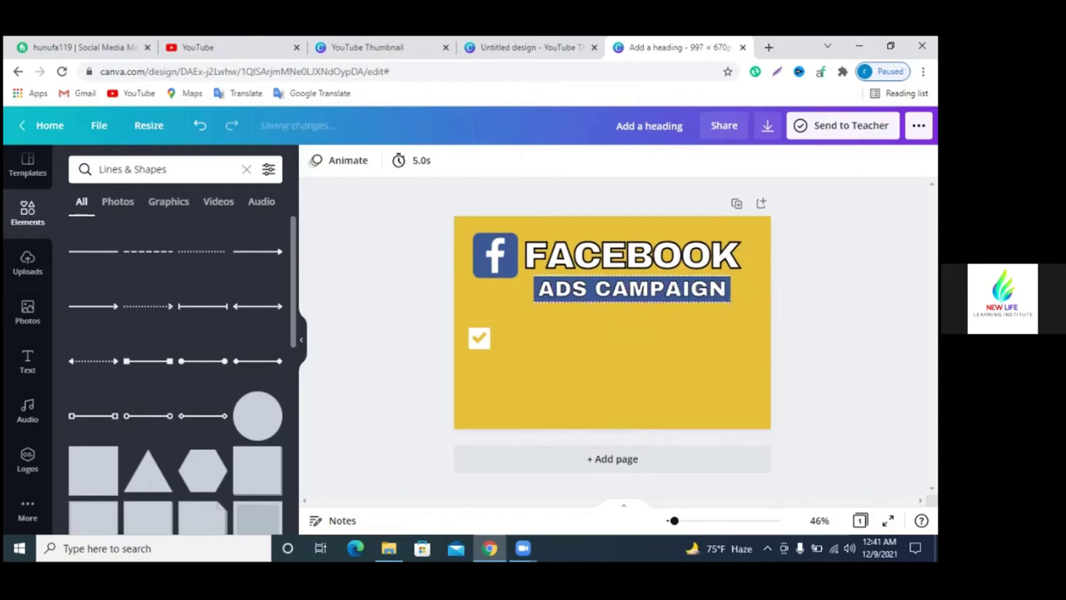
{"action": "mouse_move", "coordinate": [479, 338]}
{"action": "left_mouse_down"}
{"action": "mouse_move", "coordinate": [506, 329]}
{"action": "mouse_move", "coordinate": [200, 223]}
{"action": "left_mouse_up"}
- Switch from the element search to Uploads and search uploaded images for 'mark'
{"action": "left_click", "coordinate": [170, 167]}
{"action": "double_click", "coordinate": [175, 168]}
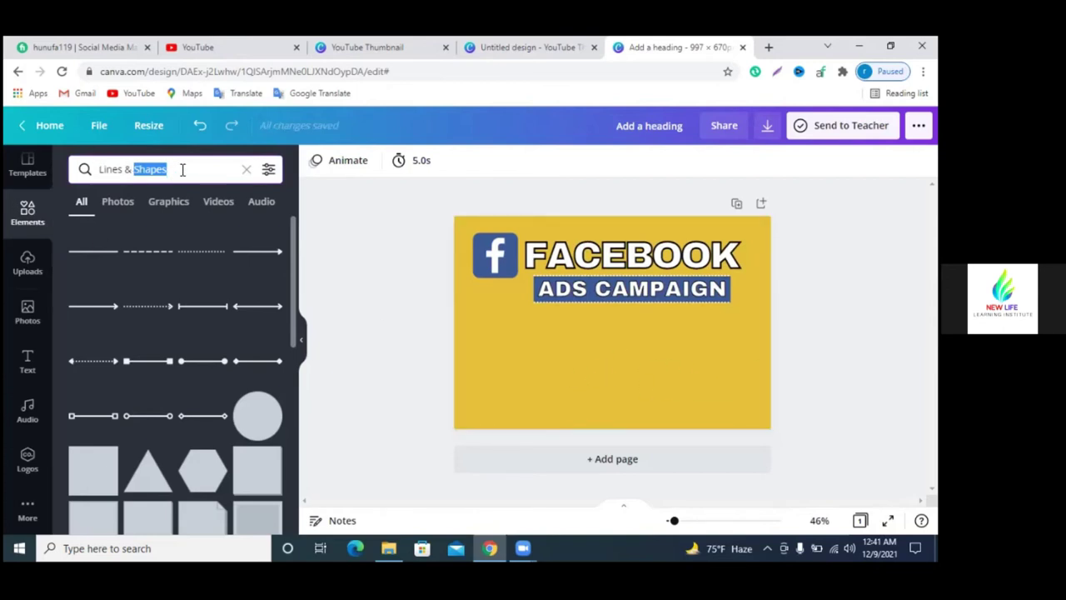
{"action": "left_click", "coordinate": [28, 262]}
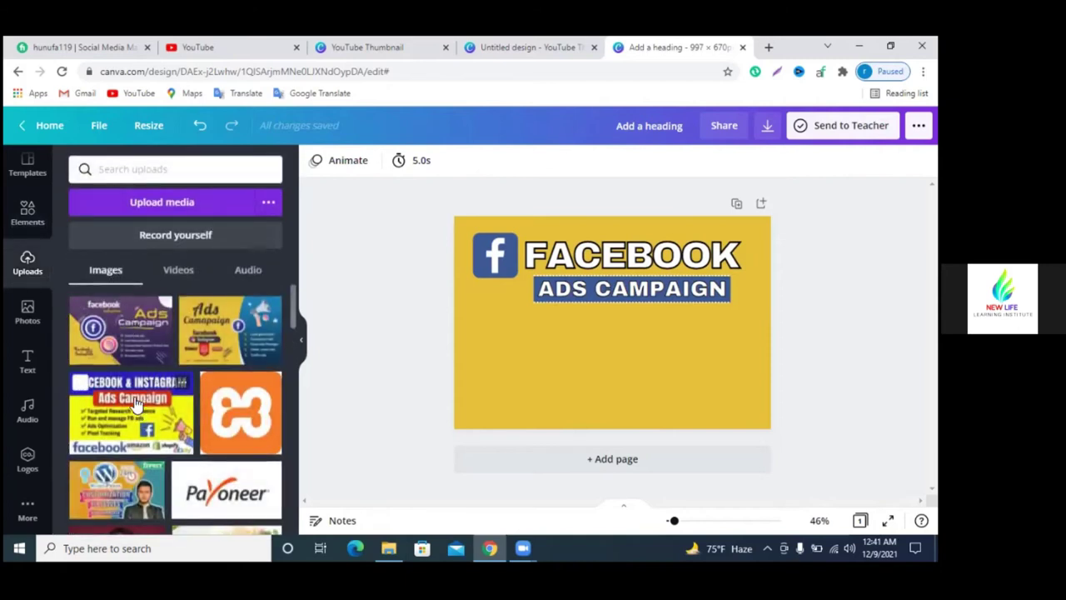
{"action": "mouse_move", "coordinate": [130, 413]}
{"action": "left_click", "coordinate": [122, 170]}
{"action": "type", "text": "mark"}
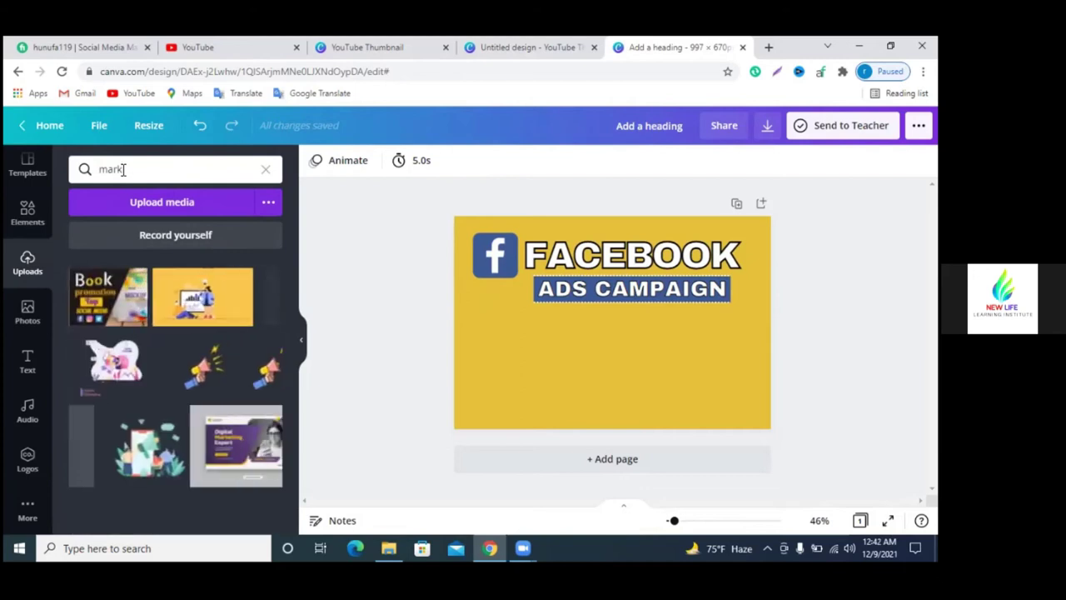
- Search Elements for 'mark' and filter the results to Graphics
{"action": "left_click", "coordinate": [28, 215]}
{"action": "left_click", "coordinate": [160, 171]}
{"action": "double_click", "coordinate": [160, 170]}
{"action": "type", "text": "mark"}
{"action": "key", "text": "Return"}
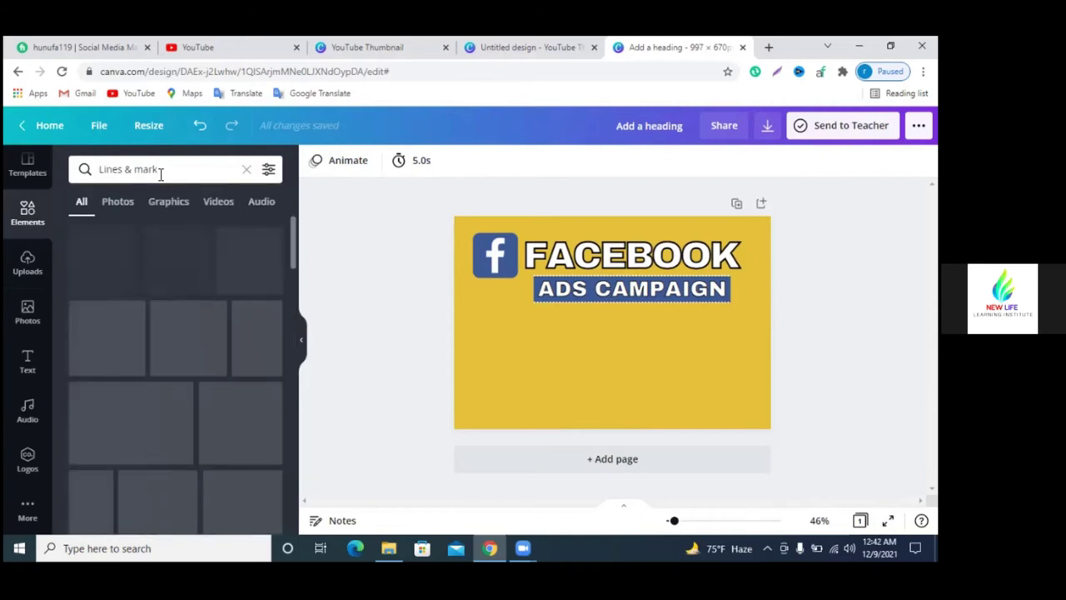
{"action": "left_click_drag", "start_coordinate": [130, 170], "coordinate": [96, 167]}
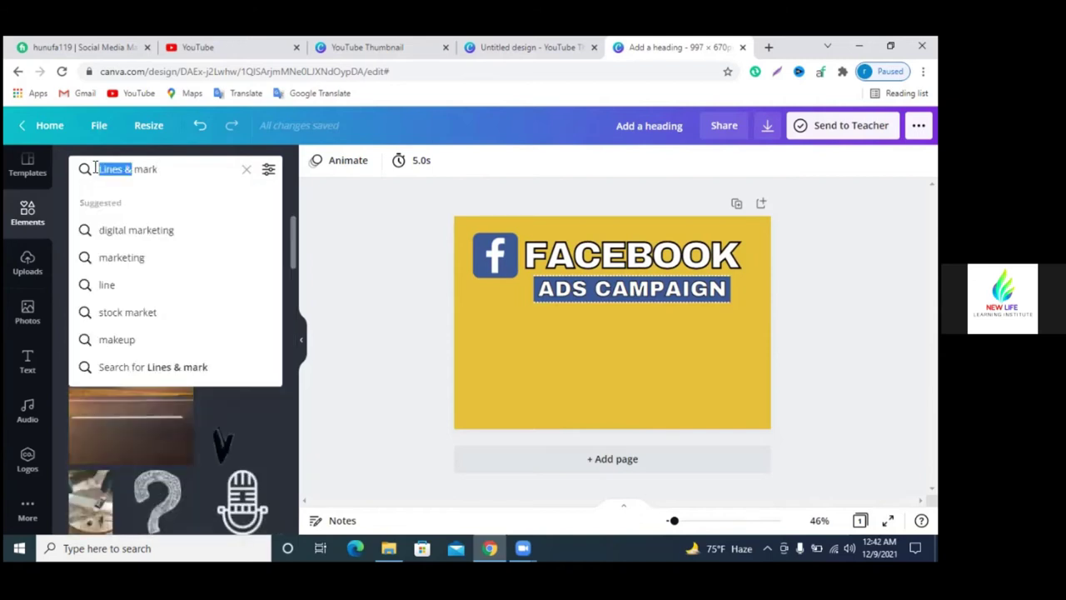
{"action": "key", "text": "BackSpace"}
{"action": "key", "text": "Return"}
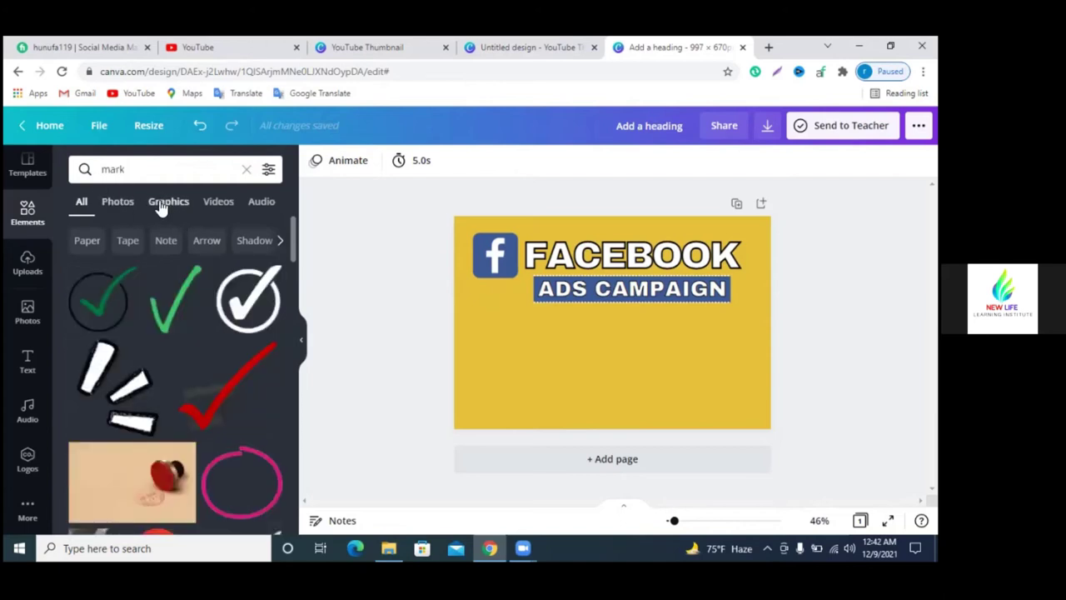
{"action": "left_click", "coordinate": [162, 206]}
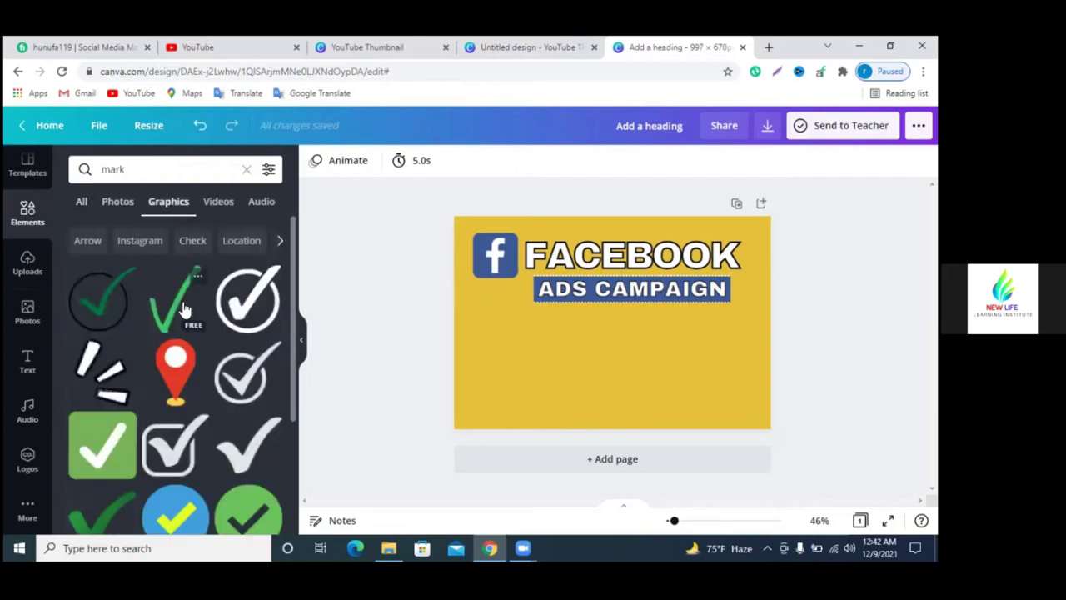
{"action": "scroll", "coordinate": [185, 309], "scroll_direction": "down", "scroll_amount": 2}
{"action": "scroll", "coordinate": [179, 329], "scroll_direction": "down", "scroll_amount": 2}
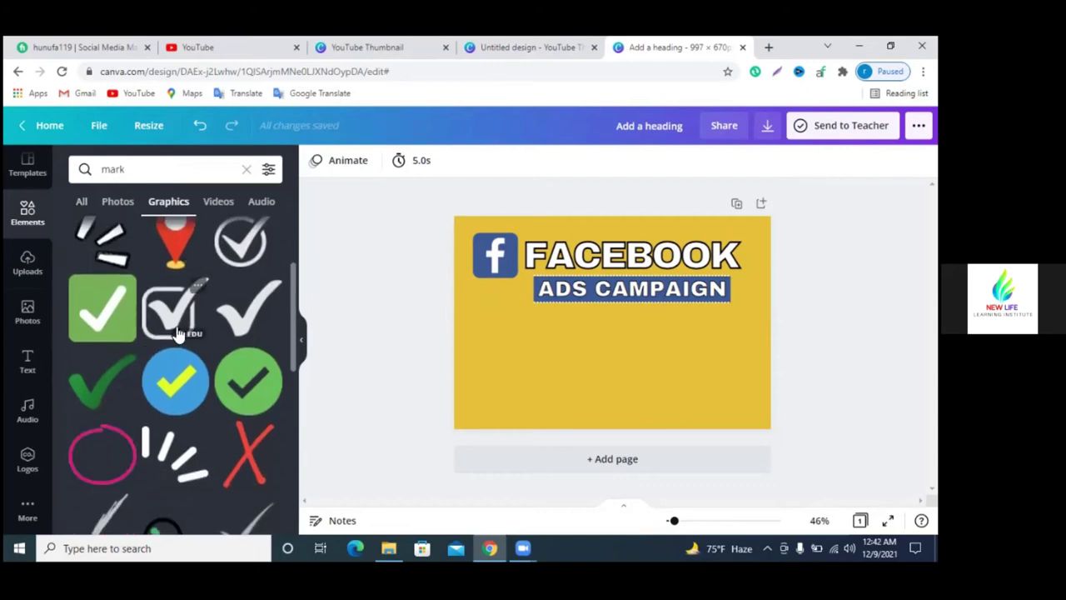
{"action": "scroll", "coordinate": [242, 275], "scroll_direction": "up", "scroll_amount": 1}
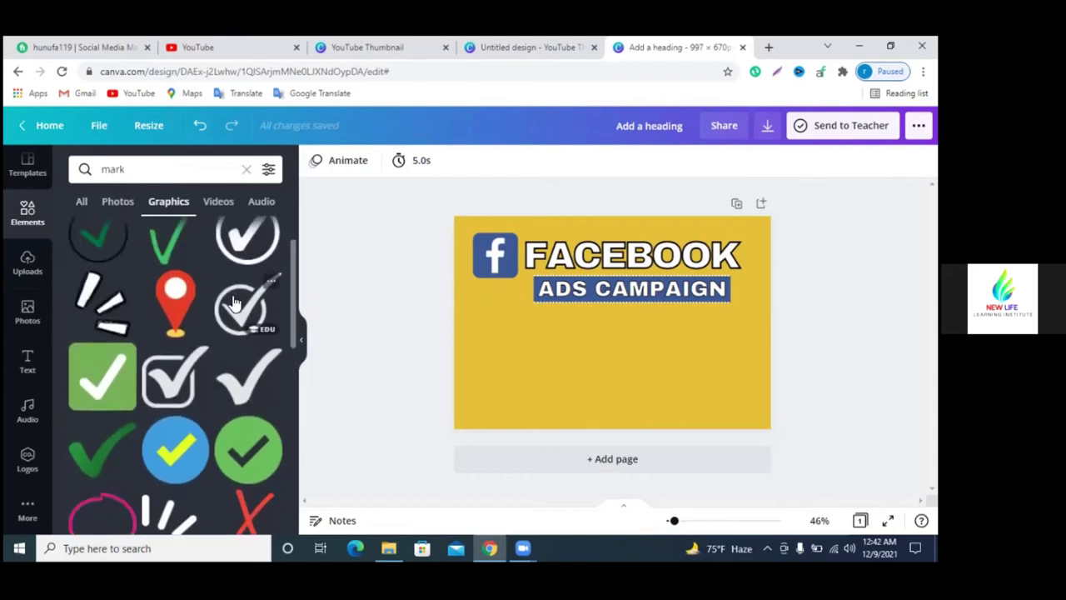
{"action": "scroll", "coordinate": [236, 303], "scroll_direction": "up", "scroll_amount": 1}
- Add a checkmark graphic, place it below the Facebook logo and shrink it small
{"action": "left_click", "coordinate": [239, 377]}
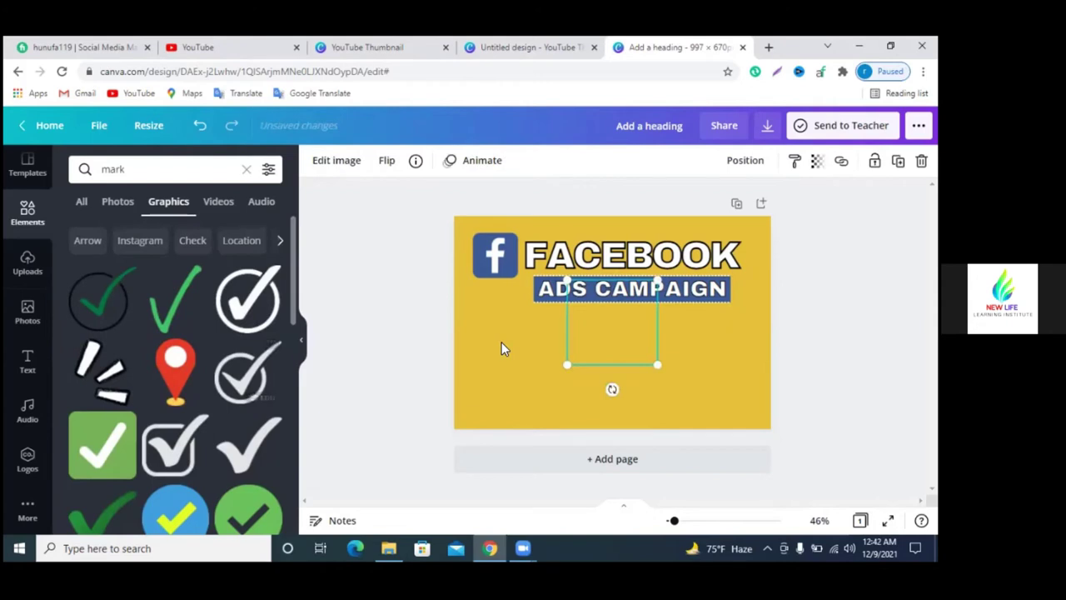
{"action": "left_click_drag", "start_coordinate": [588, 343], "coordinate": [483, 358]}
{"action": "mouse_move", "coordinate": [552, 380]}
{"action": "left_mouse_down"}
{"action": "mouse_move", "coordinate": [488, 324]}
{"action": "mouse_move", "coordinate": [495, 314]}
{"action": "left_mouse_up"}
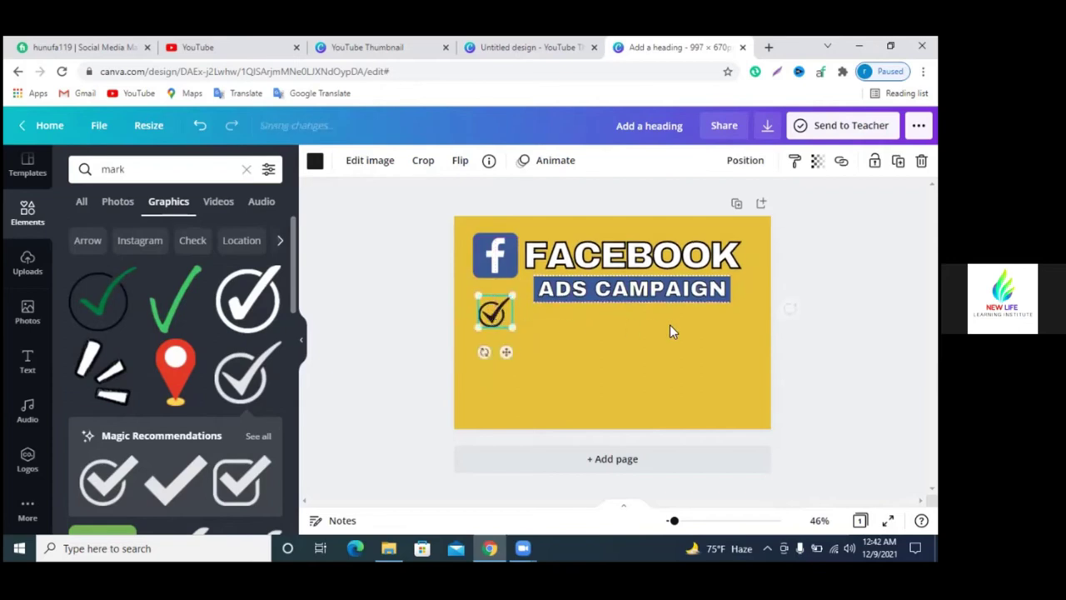
{"action": "left_click", "coordinate": [791, 310]}
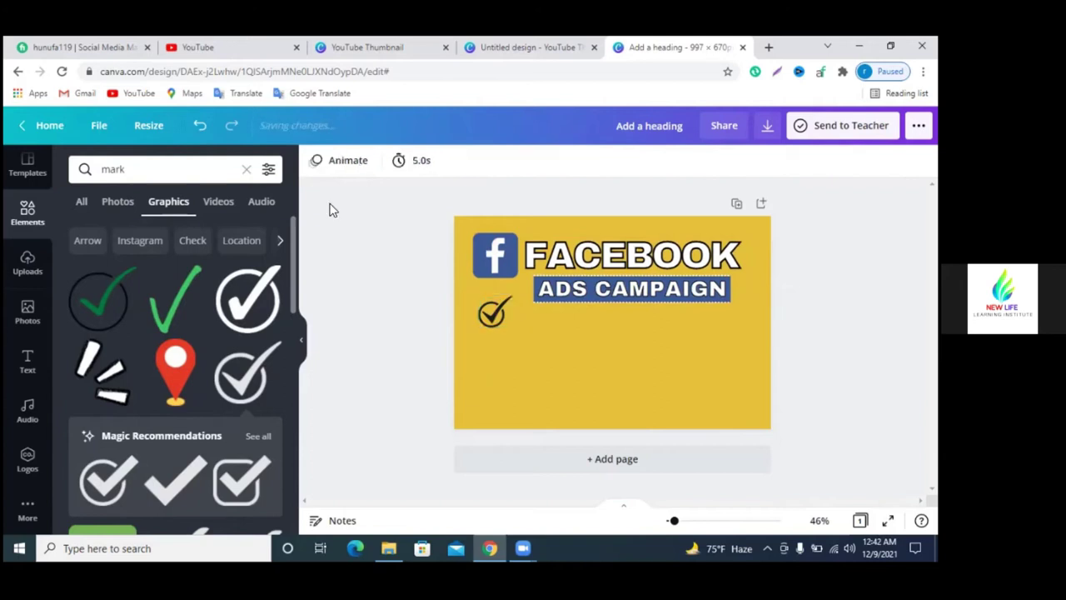
- Add the uploaded FB & Instagram ads image low on the page and crop off its top
{"action": "left_click", "coordinate": [28, 263]}
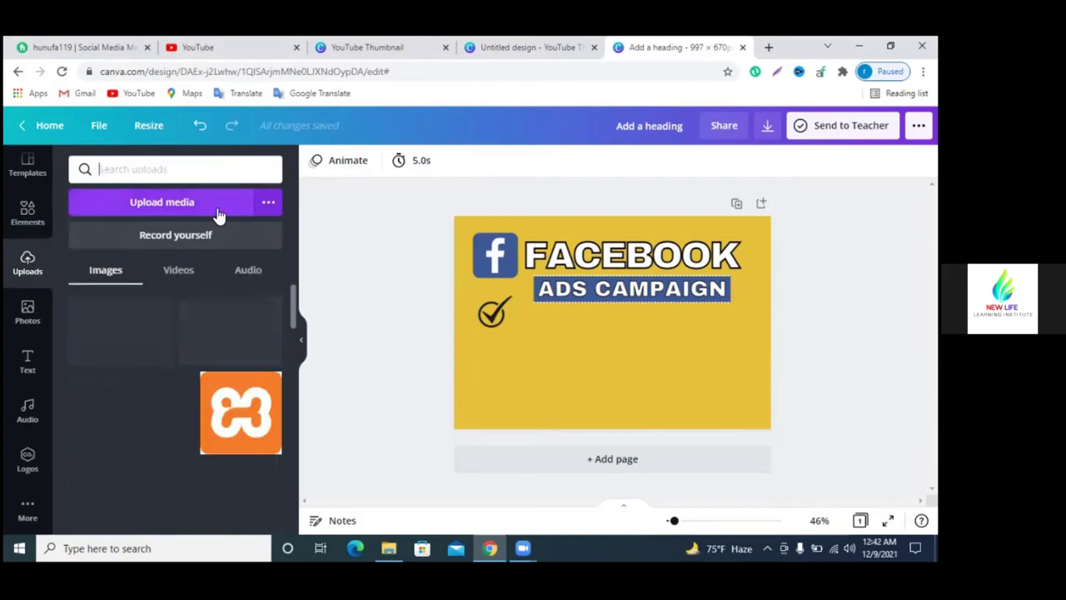
{"action": "left_click", "coordinate": [115, 410]}
{"action": "mouse_move", "coordinate": [692, 266]}
{"action": "left_mouse_down"}
{"action": "mouse_move", "coordinate": [679, 338]}
{"action": "mouse_move", "coordinate": [796, 261]}
{"action": "left_mouse_up"}
{"action": "mouse_move", "coordinate": [662, 264]}
{"action": "left_mouse_down"}
{"action": "mouse_move", "coordinate": [642, 356]}
{"action": "mouse_move", "coordinate": [624, 374]}
{"action": "left_mouse_up"}
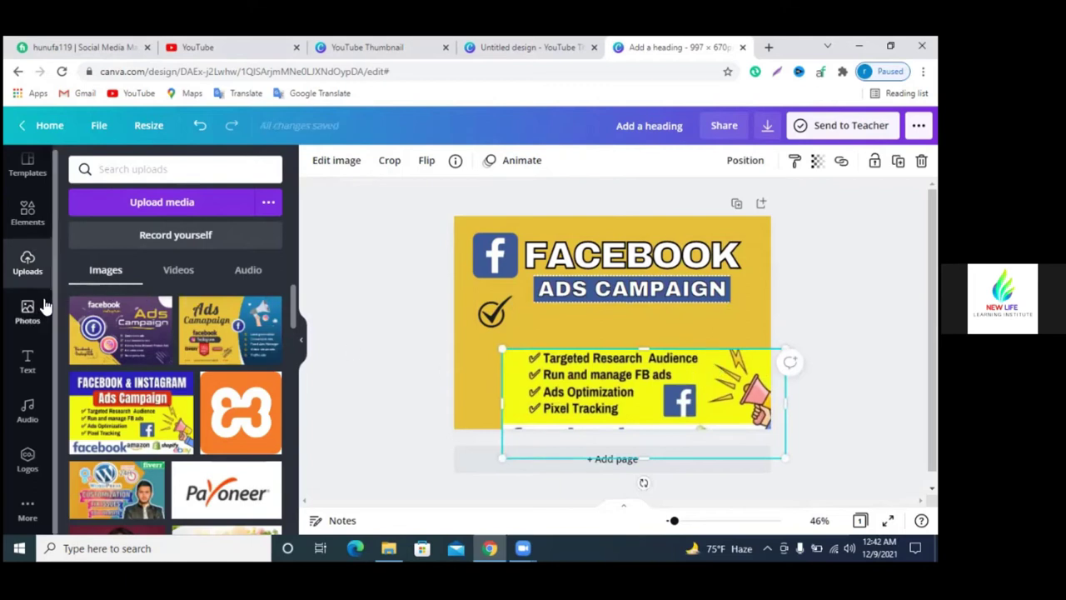
{"action": "left_click", "coordinate": [27, 366]}
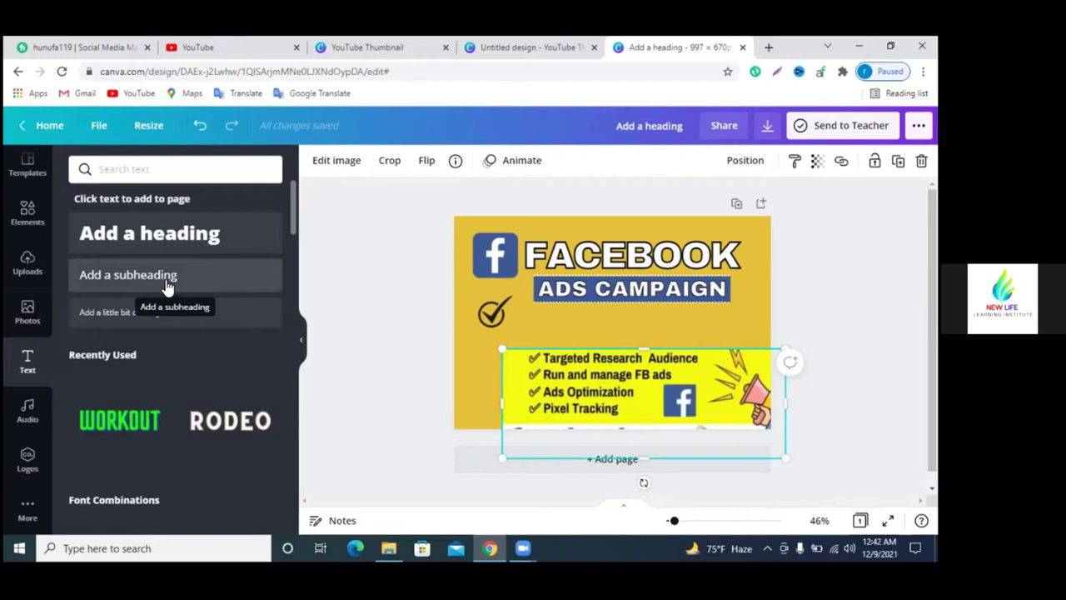
- Add a subheading reading 'Targeted Audience' and move the bullet-list image lower
{"action": "left_click", "coordinate": [205, 286]}
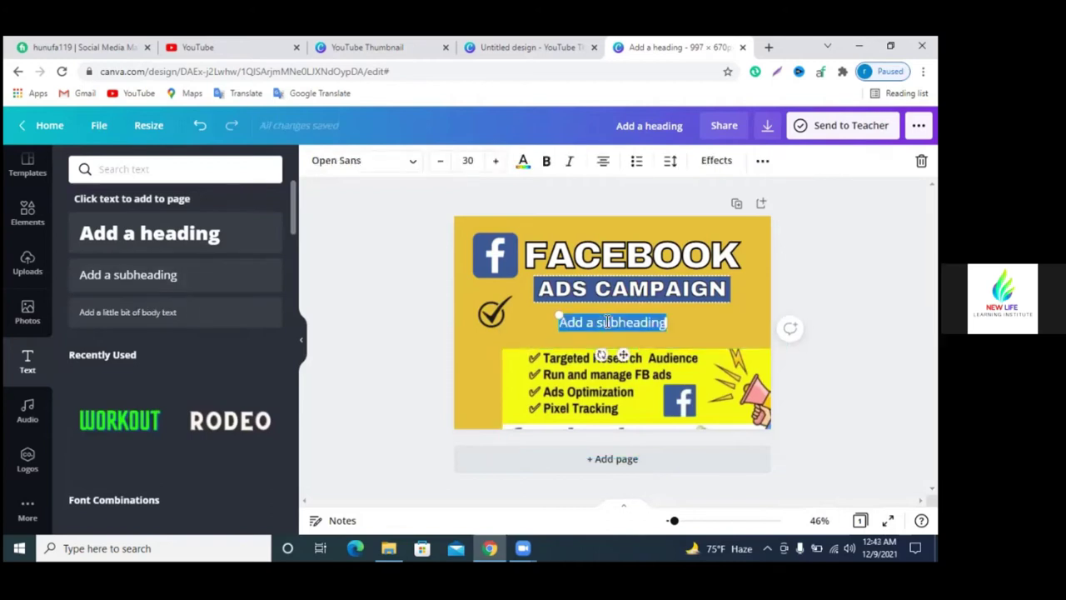
{"action": "type", "text": "ar"}
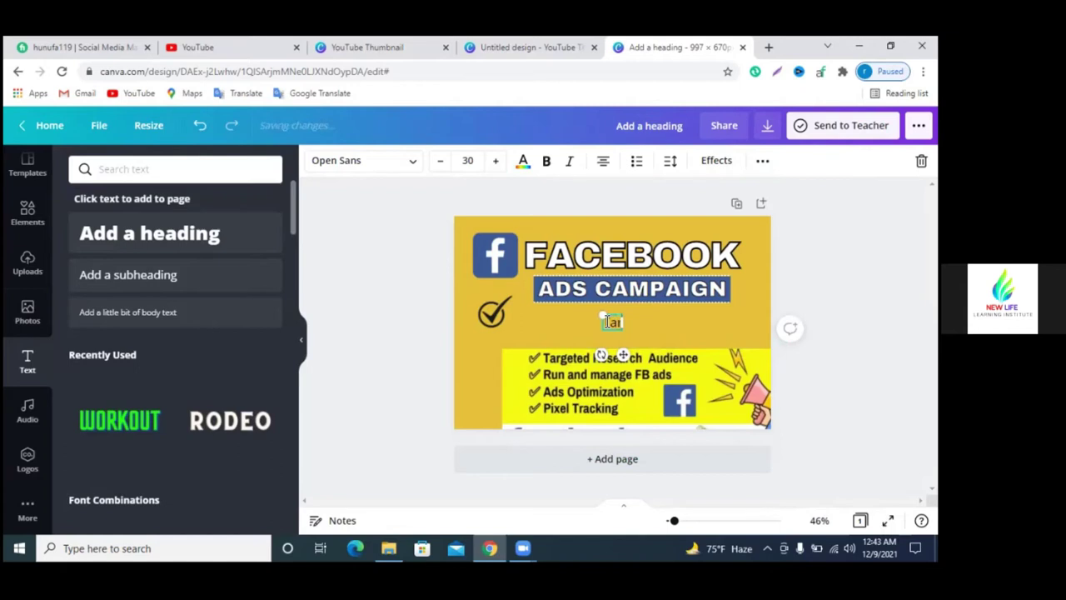
{"action": "type", "text": "geted Aud"}
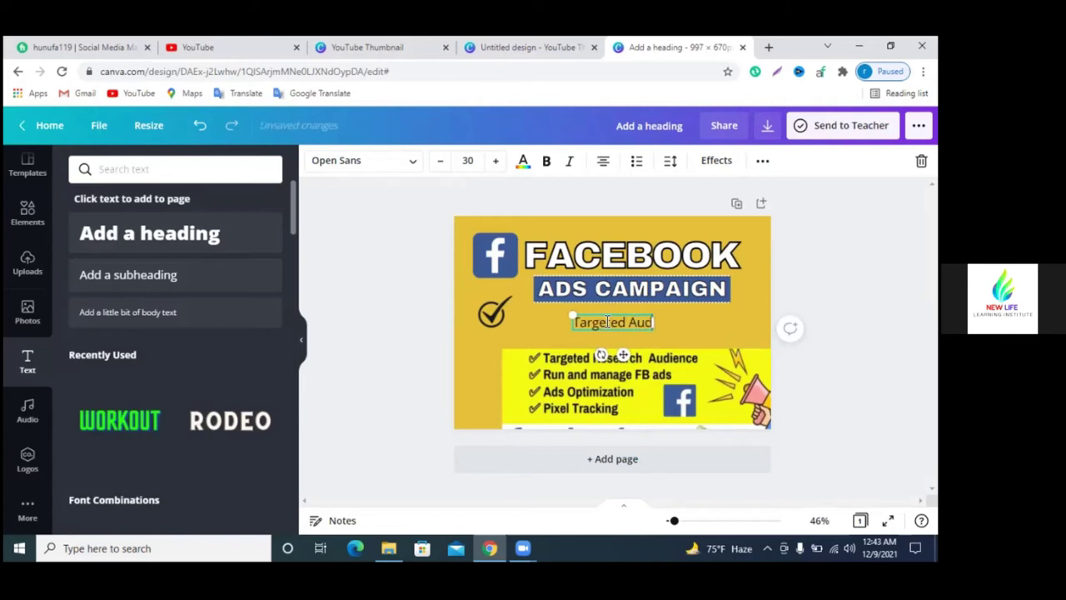
{"action": "type", "text": "ience"}
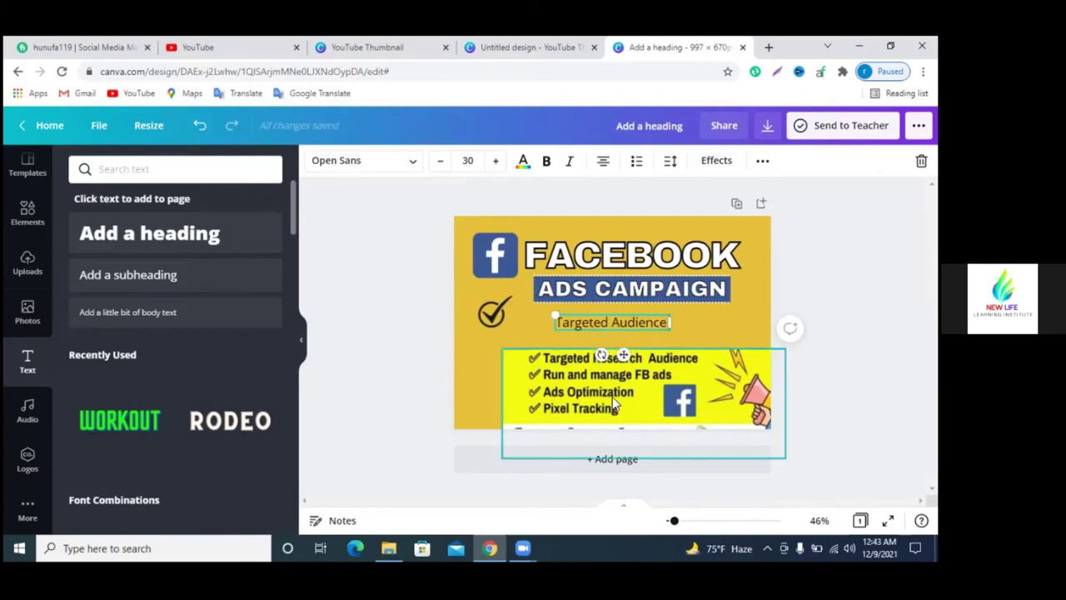
{"action": "left_click_drag", "start_coordinate": [634, 400], "coordinate": [599, 425]}
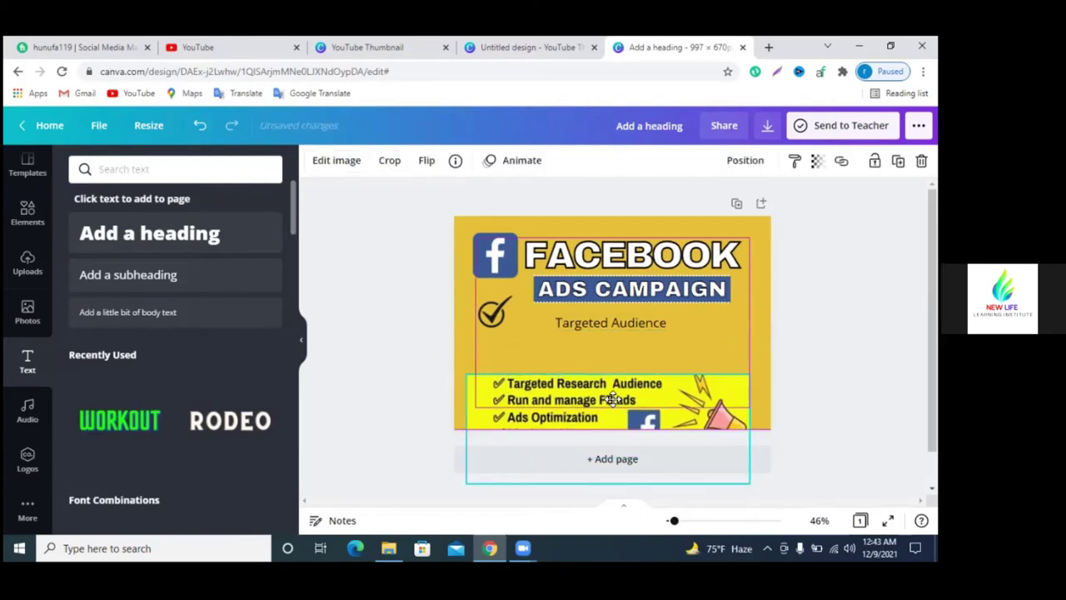
{"action": "left_click", "coordinate": [614, 326]}
{"action": "left_click_drag", "start_coordinate": [672, 321], "coordinate": [681, 322]}
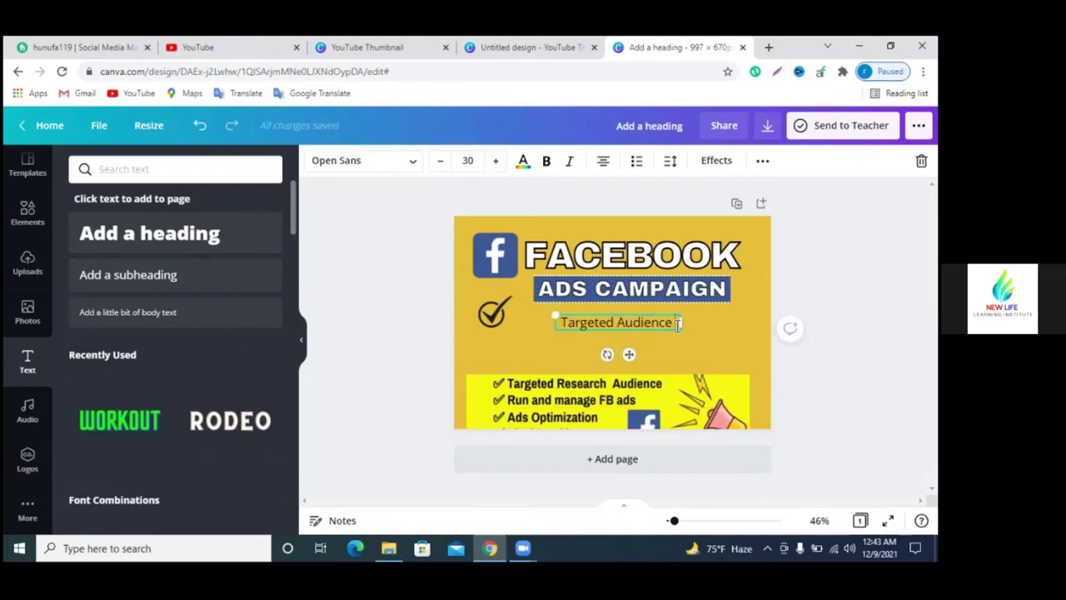
- Add 'Research', fix its spelling, and widen the line to fit beside the checkmark
{"action": "key", "text": "Return"}
{"action": "type", "text": "Re"}
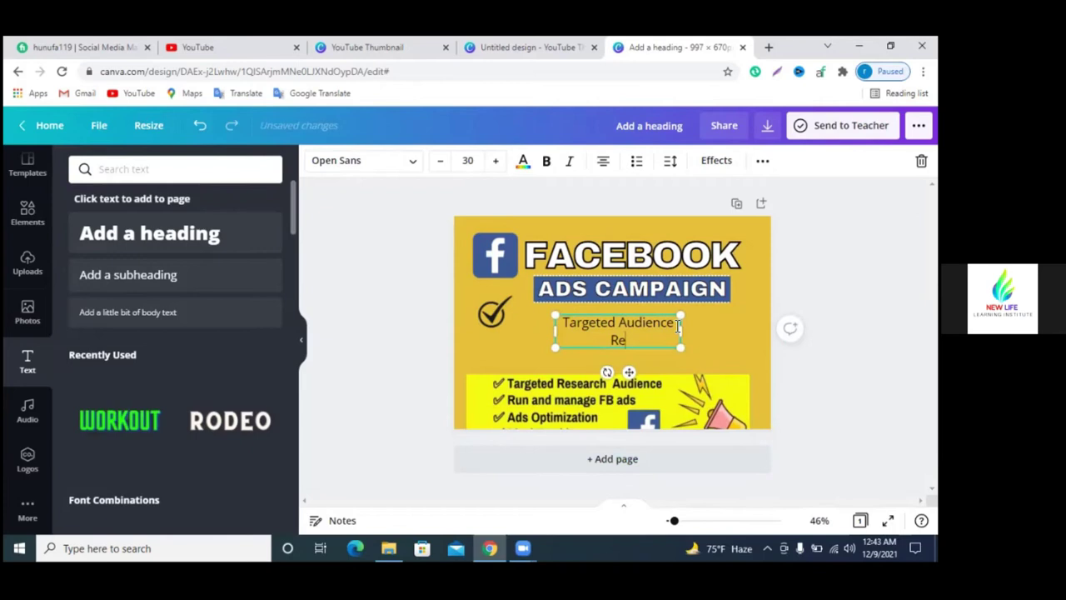
{"action": "type", "text": "serch"}
{"action": "right_click", "coordinate": [626, 341]}
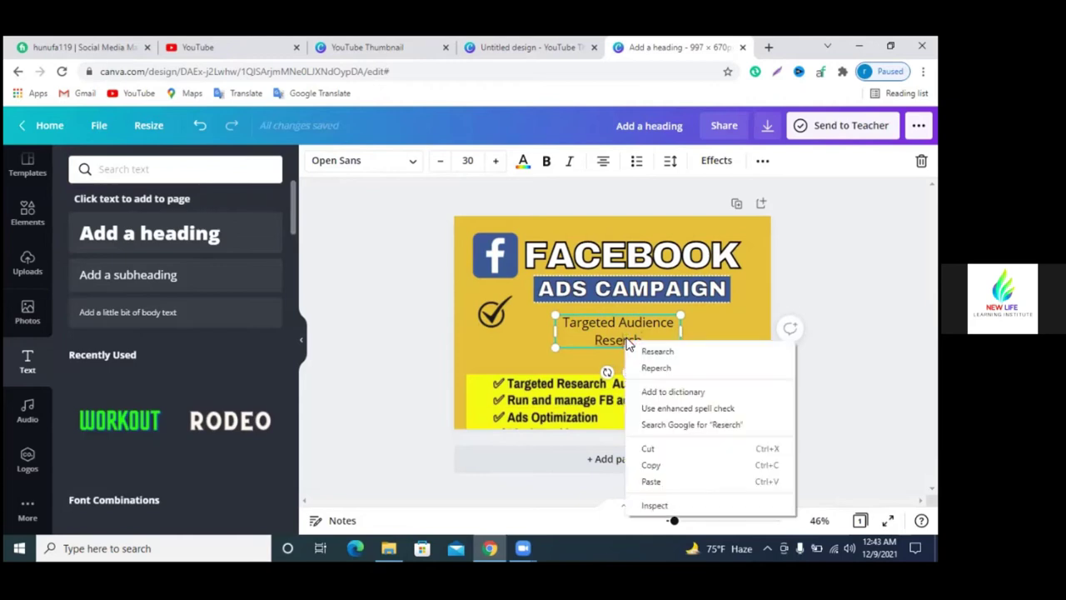
{"action": "left_click", "coordinate": [641, 350]}
{"action": "right_click", "coordinate": [624, 341]}
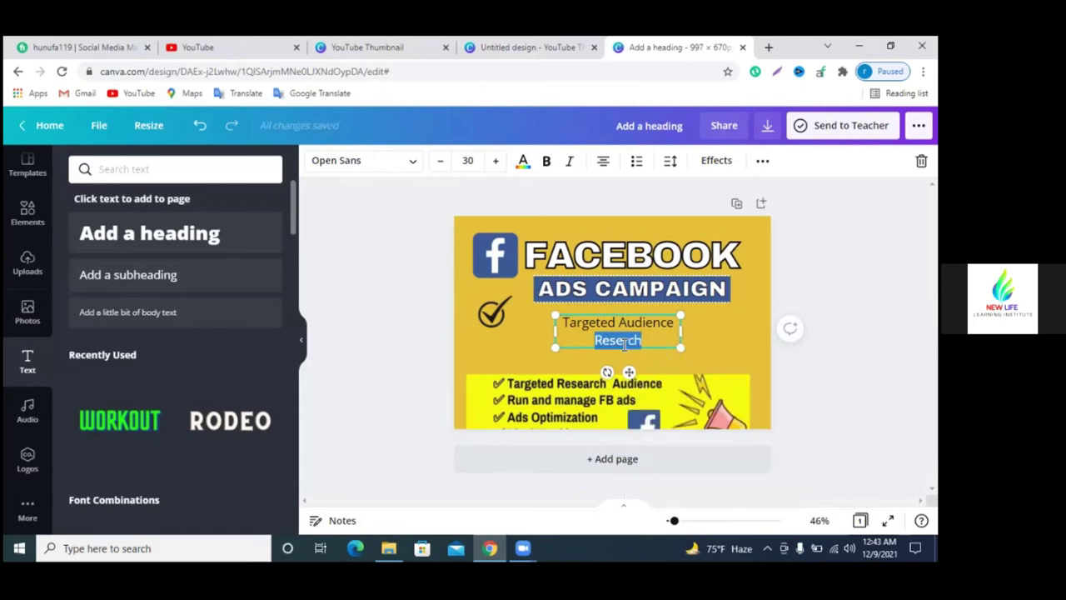
{"action": "left_click", "coordinate": [662, 177]}
{"action": "left_click_drag", "start_coordinate": [680, 335], "coordinate": [735, 330]}
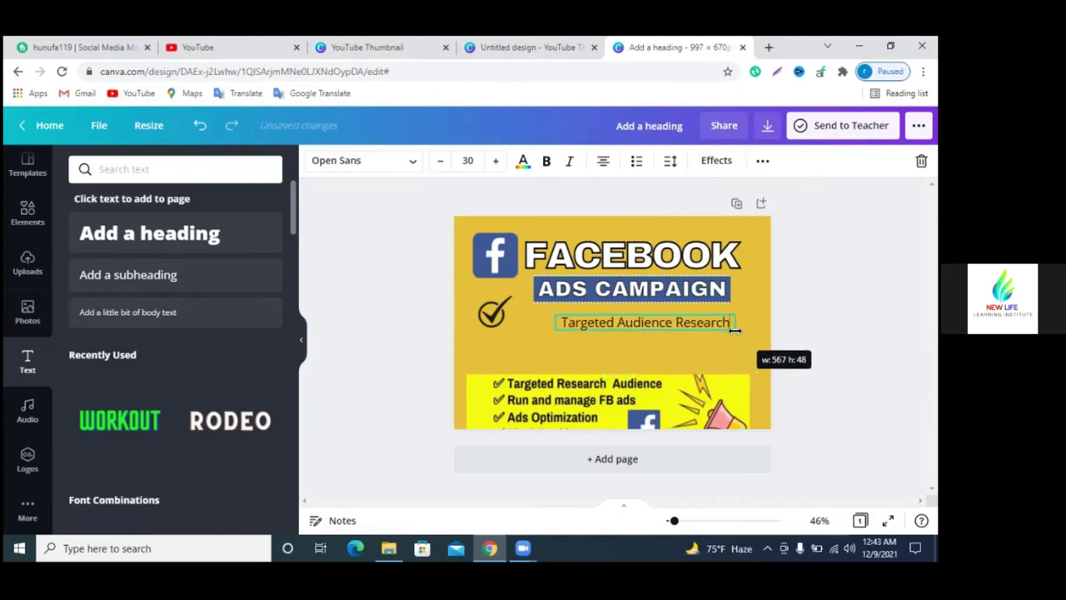
{"action": "left_click_drag", "start_coordinate": [690, 320], "coordinate": [649, 316]}
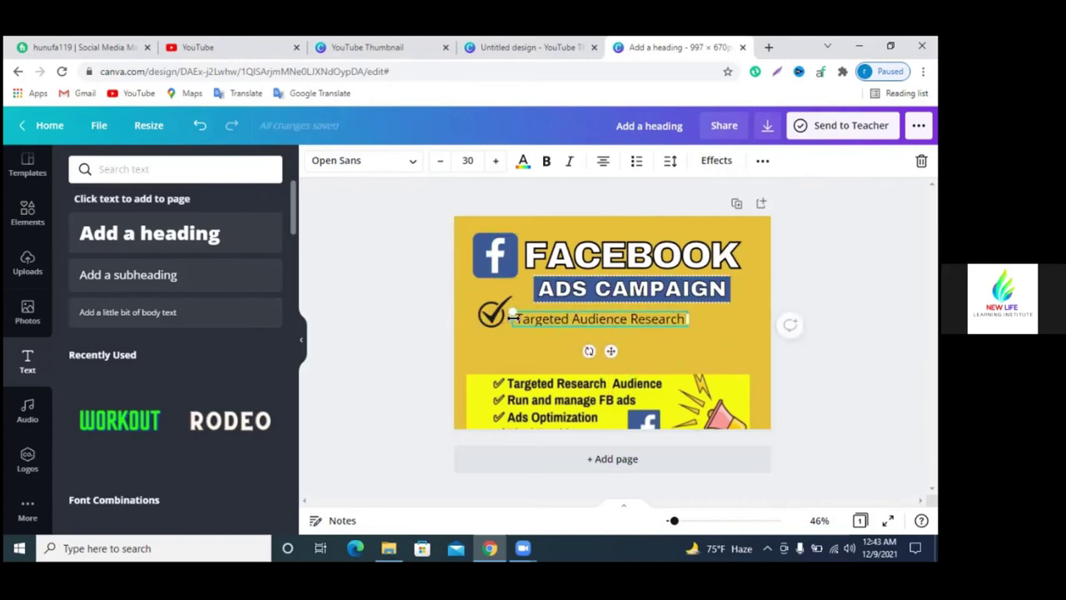
- Adjust the checkmark and change the caption font to Calistoga
{"action": "left_click", "coordinate": [489, 331]}
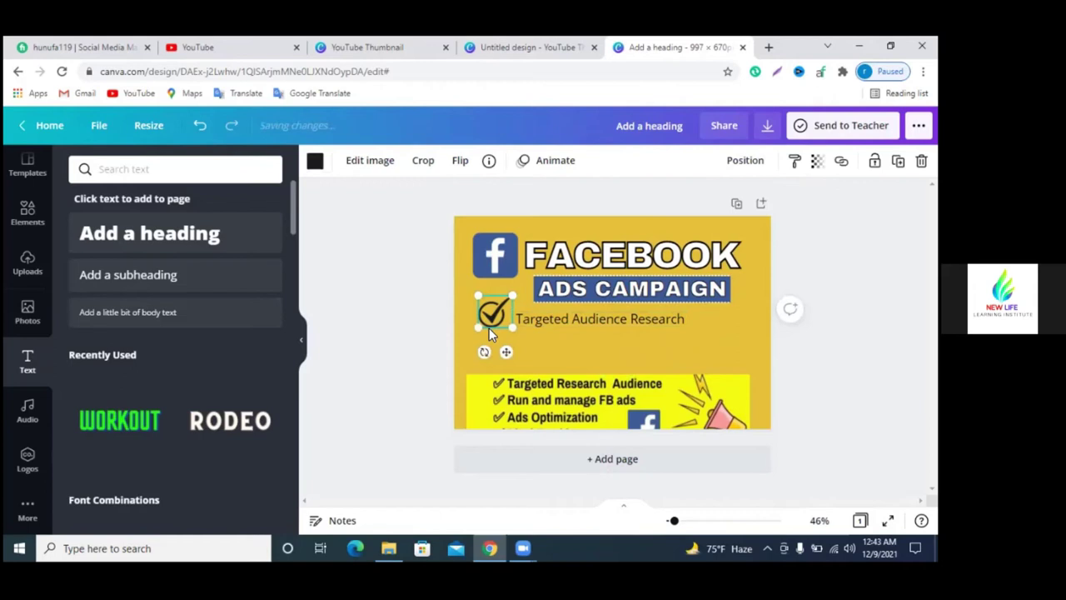
{"action": "left_click_drag", "start_coordinate": [512, 328], "coordinate": [550, 315]}
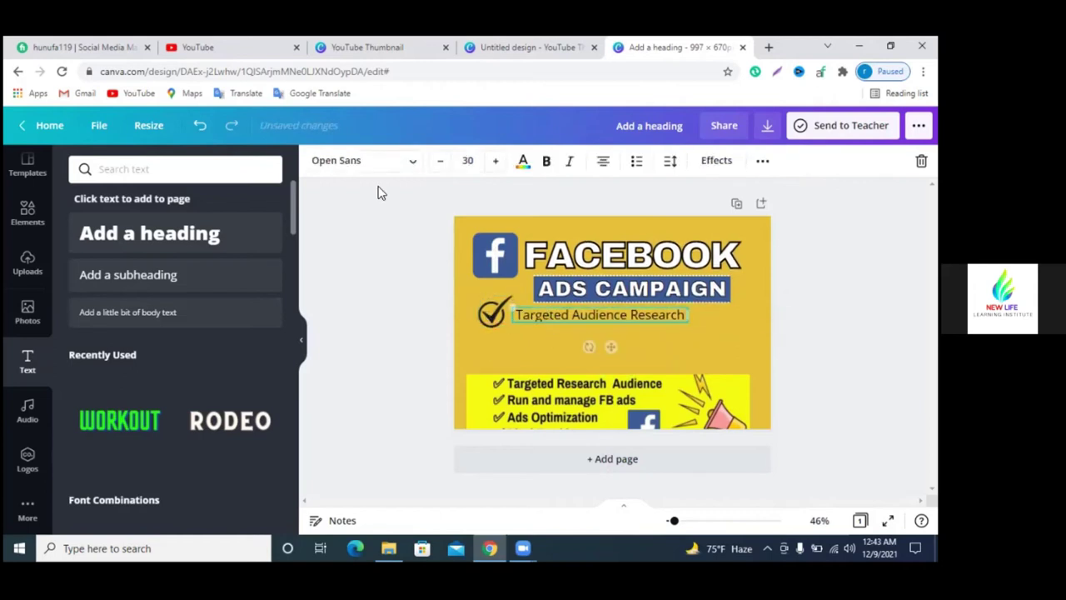
{"action": "left_click", "coordinate": [359, 171]}
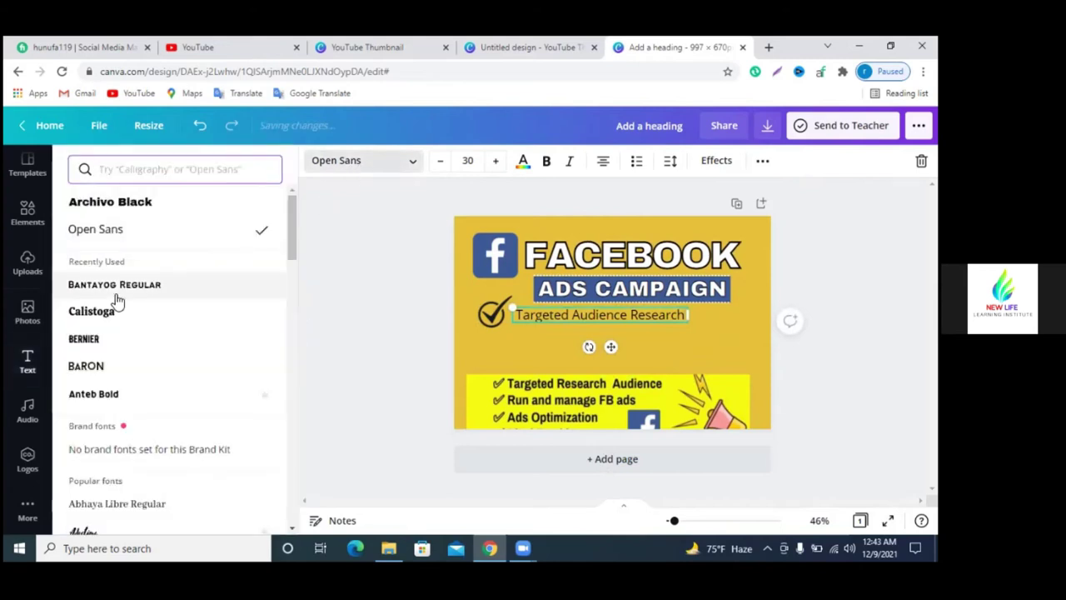
{"action": "left_click", "coordinate": [110, 312]}
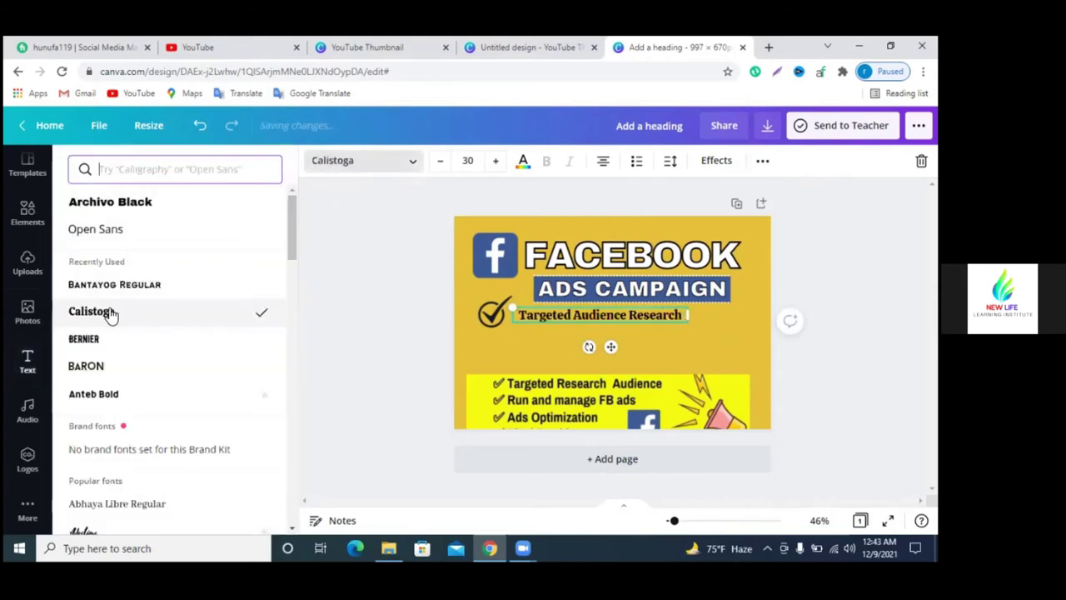
- Enlarge the Targeted Audience Research line slightly and align it with the checkmark
{"action": "left_click", "coordinate": [580, 324]}
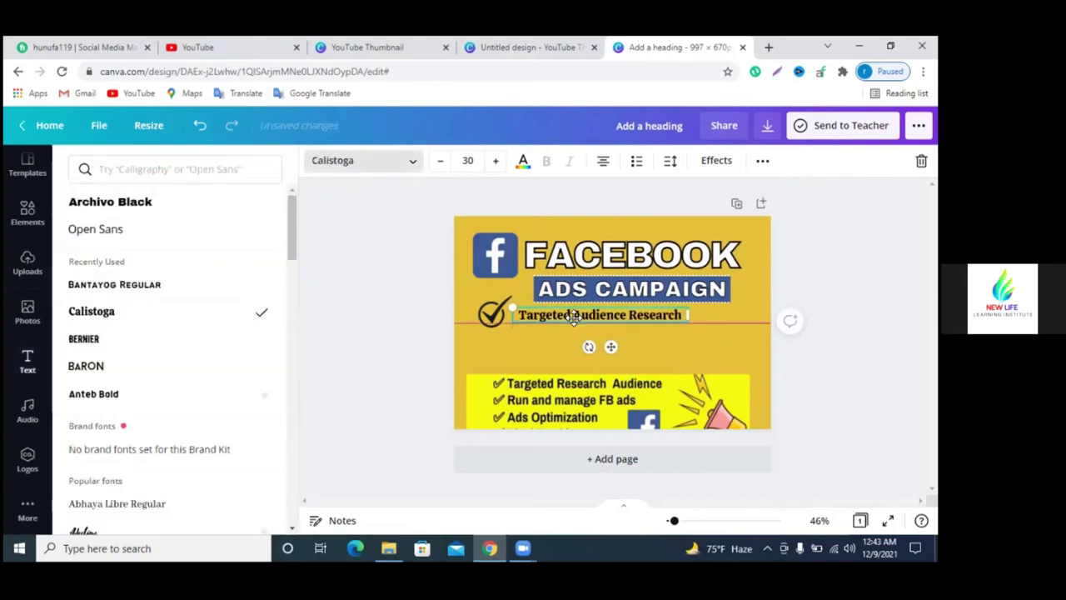
{"action": "mouse_move", "coordinate": [688, 323]}
{"action": "left_mouse_down"}
{"action": "mouse_move", "coordinate": [706, 327]}
{"action": "mouse_move", "coordinate": [644, 314]}
{"action": "left_mouse_up"}
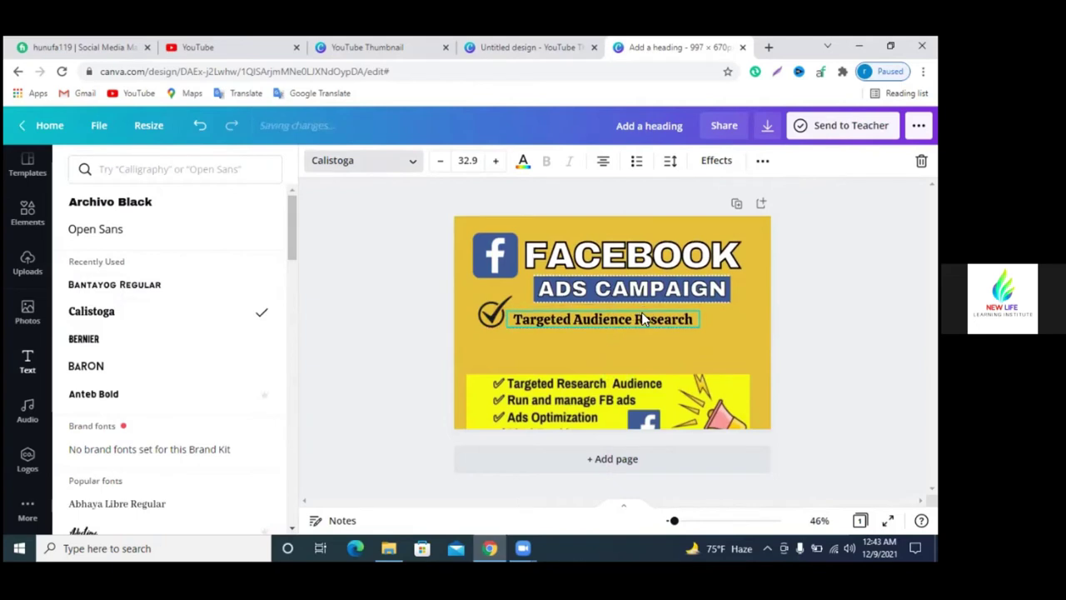
{"action": "left_click_drag", "start_coordinate": [644, 314], "coordinate": [642, 313]}
{"action": "key", "text": "Up"}
{"action": "key", "text": "Escape"}
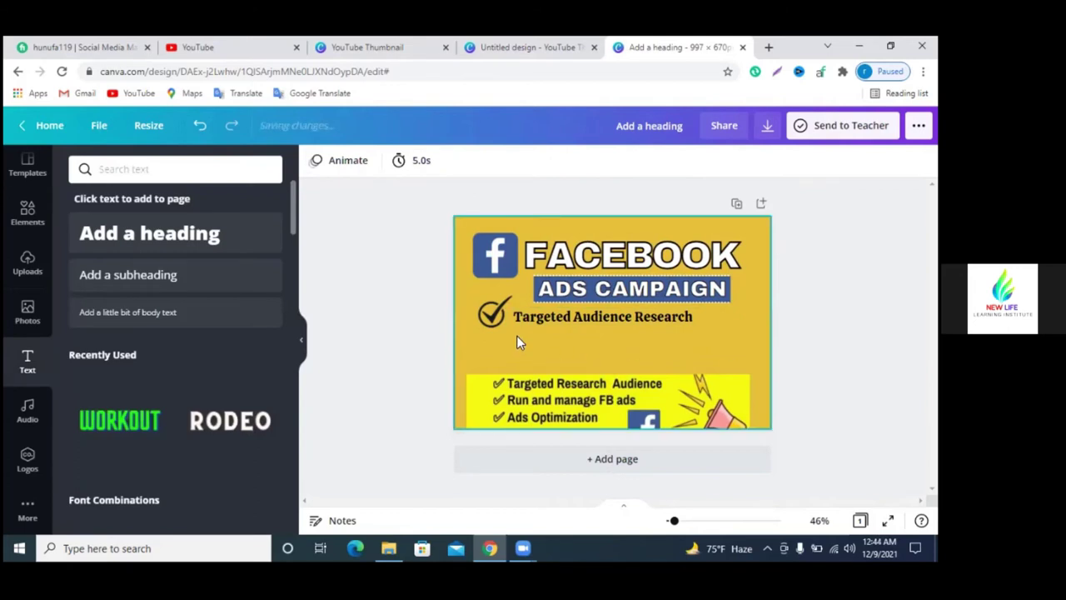
{"action": "left_click_drag", "start_coordinate": [516, 320], "coordinate": [520, 323]}
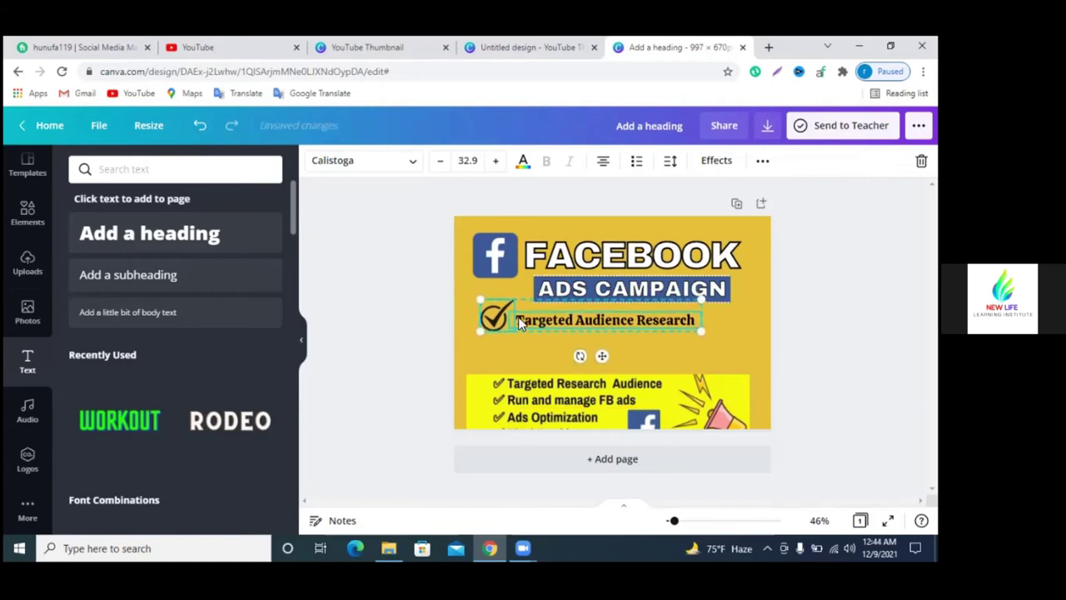
{"action": "left_click", "coordinate": [785, 370]}
{"action": "left_click", "coordinate": [552, 322]}
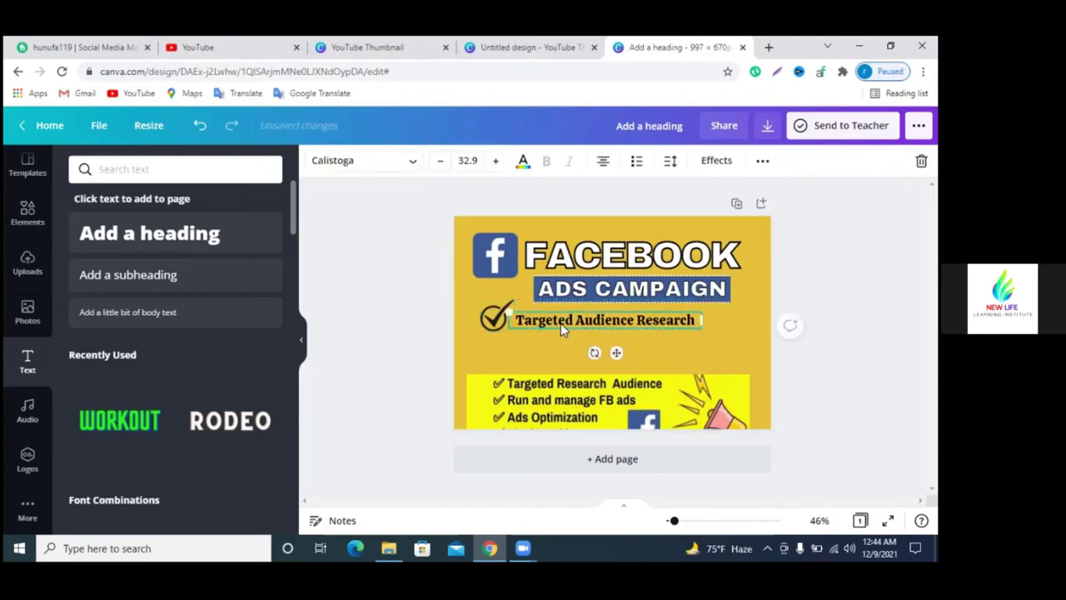
{"action": "left_click_drag", "start_coordinate": [505, 312], "coordinate": [502, 310]}
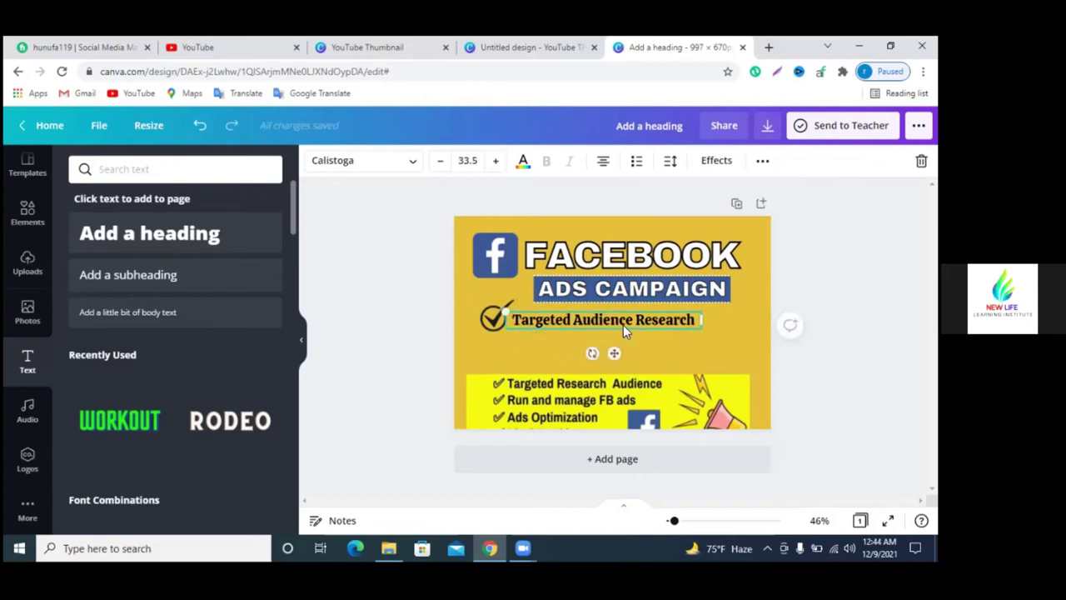
- Duplicate the 'Targeted Audience Research' line and place the copy just below the original
{"action": "left_click", "coordinate": [557, 342]}
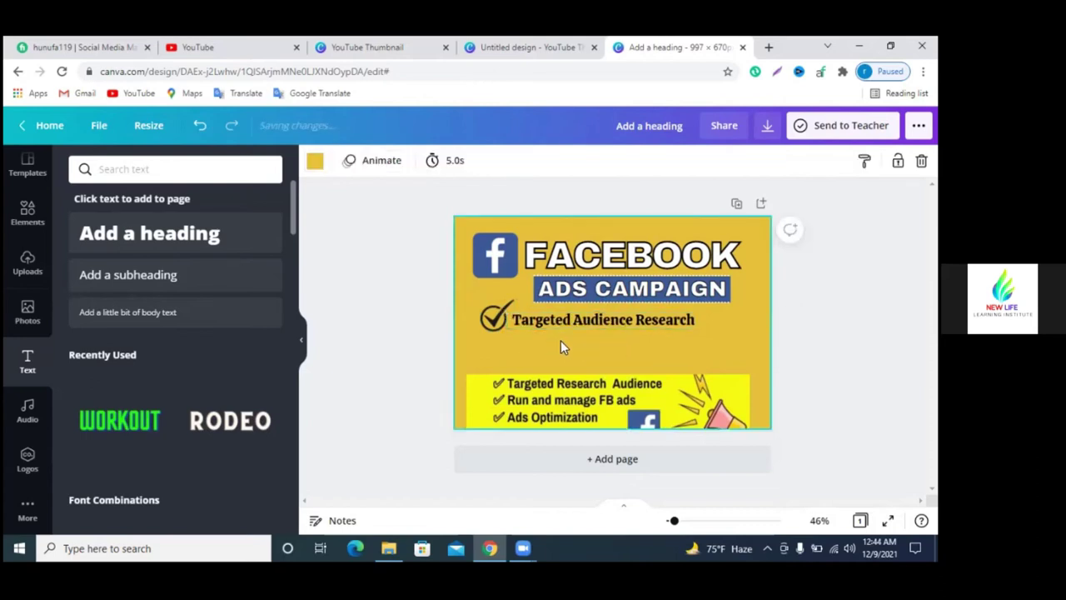
{"action": "left_click", "coordinate": [489, 325]}
{"action": "left_click", "coordinate": [763, 163]}
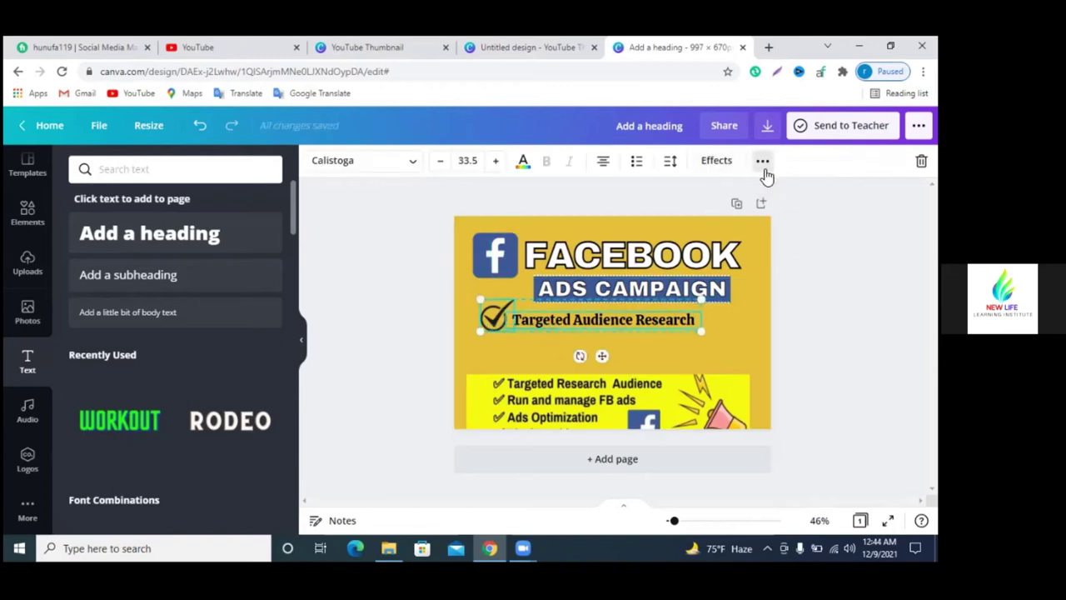
{"action": "left_click", "coordinate": [759, 196]}
{"action": "left_click_drag", "start_coordinate": [570, 326], "coordinate": [568, 348]}
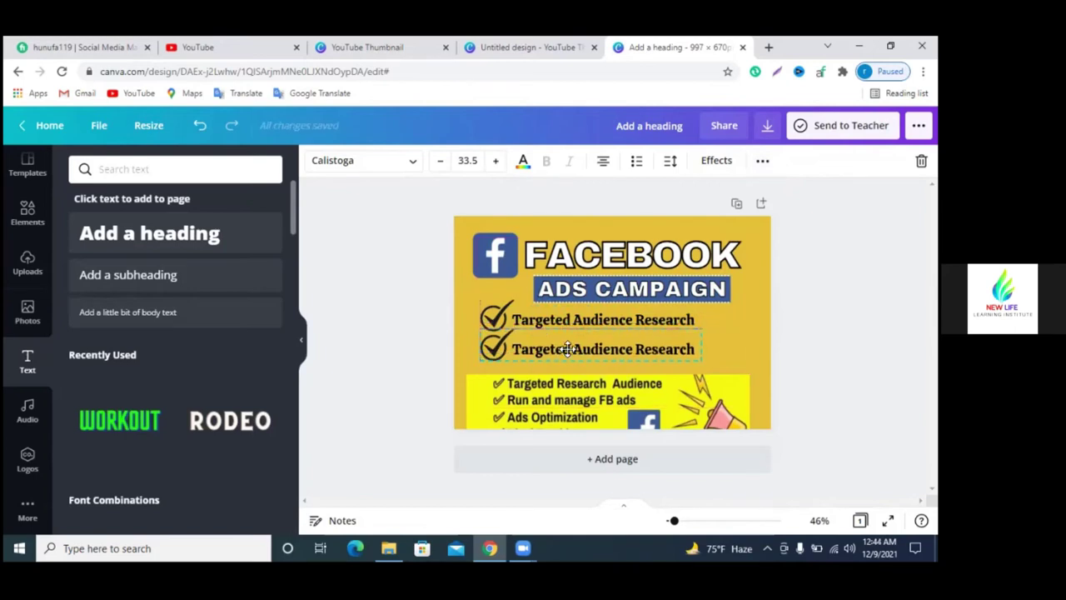
- Drag the old yellow checklist image off the bottom-right and nudge the checklist lines slightly down
{"action": "left_click", "coordinate": [533, 340]}
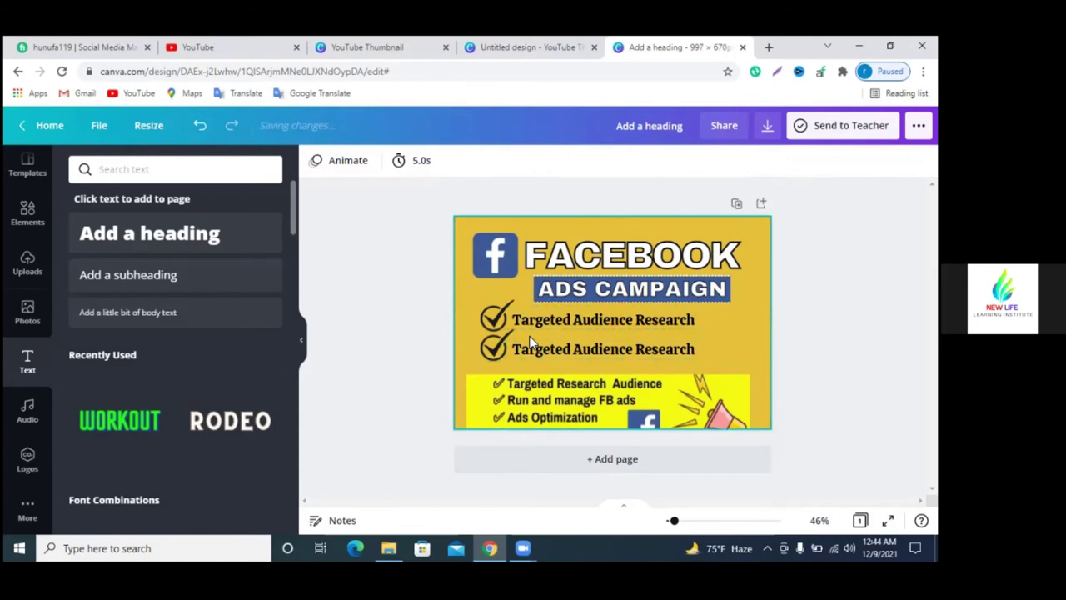
{"action": "left_click_drag", "start_coordinate": [671, 434], "coordinate": [782, 474]}
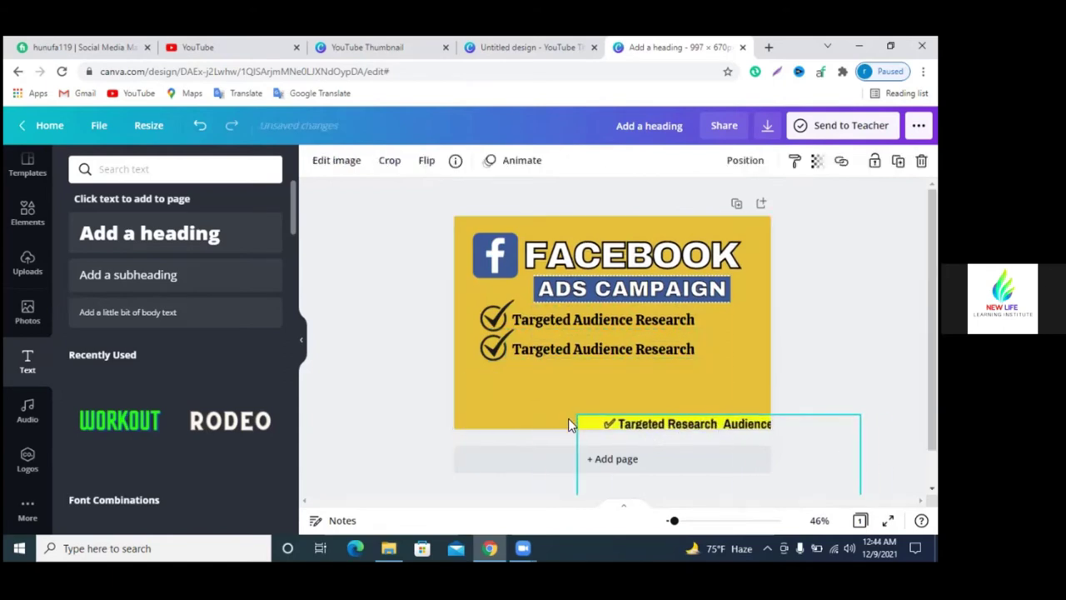
{"action": "left_click", "coordinate": [525, 331]}
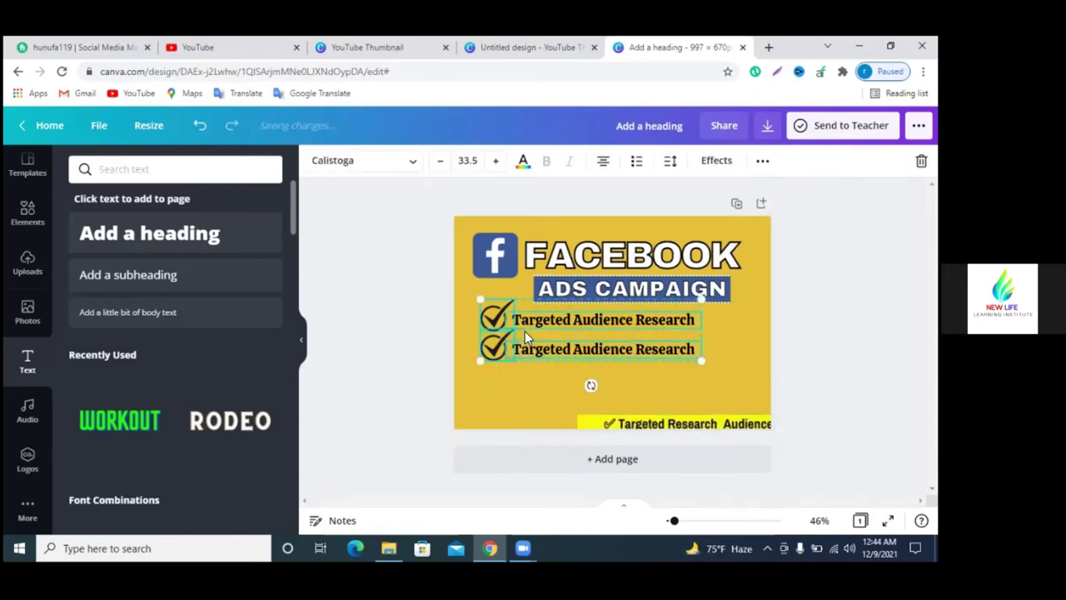
{"action": "left_click_drag", "start_coordinate": [525, 331], "coordinate": [525, 339]}
{"action": "left_click", "coordinate": [766, 367]}
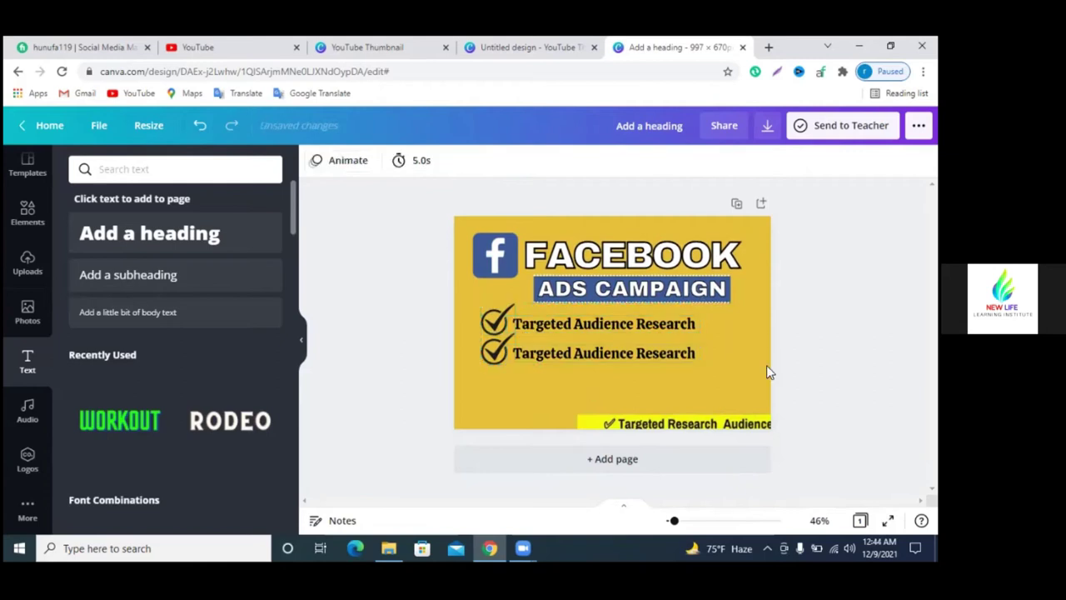
- Add a square from Lines & Shapes over the checklist and trim it to cover only the first line
{"action": "left_click", "coordinate": [28, 215]}
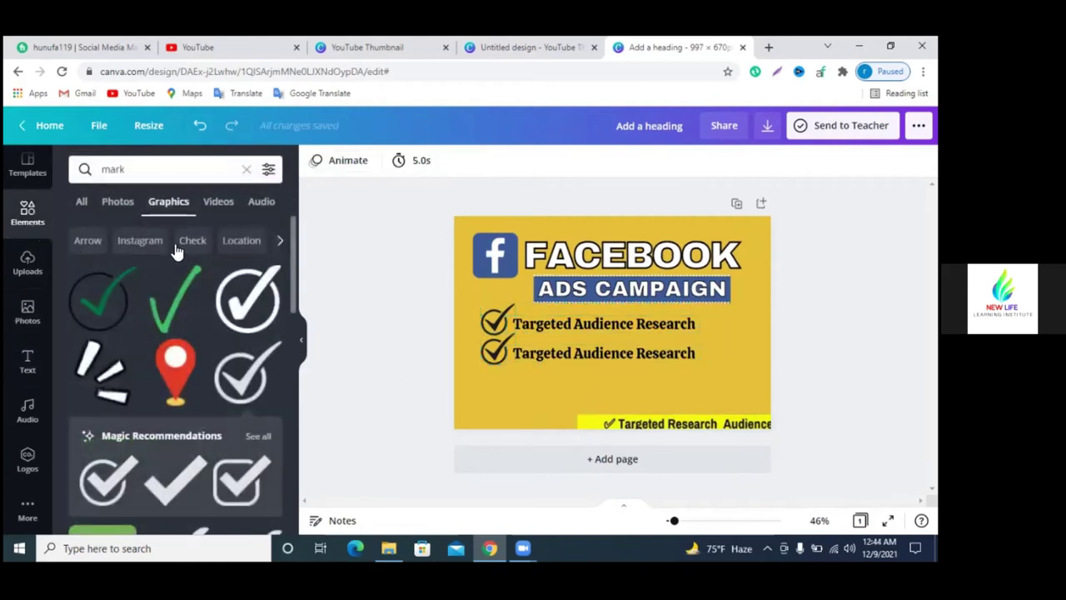
{"action": "left_click", "coordinate": [248, 171]}
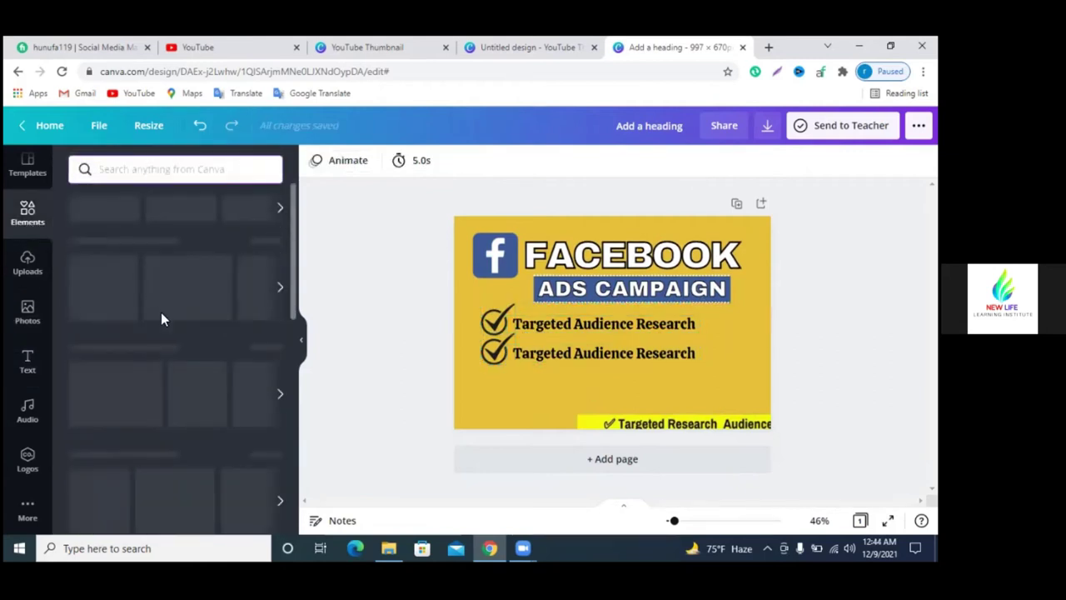
{"action": "left_click", "coordinate": [259, 342]}
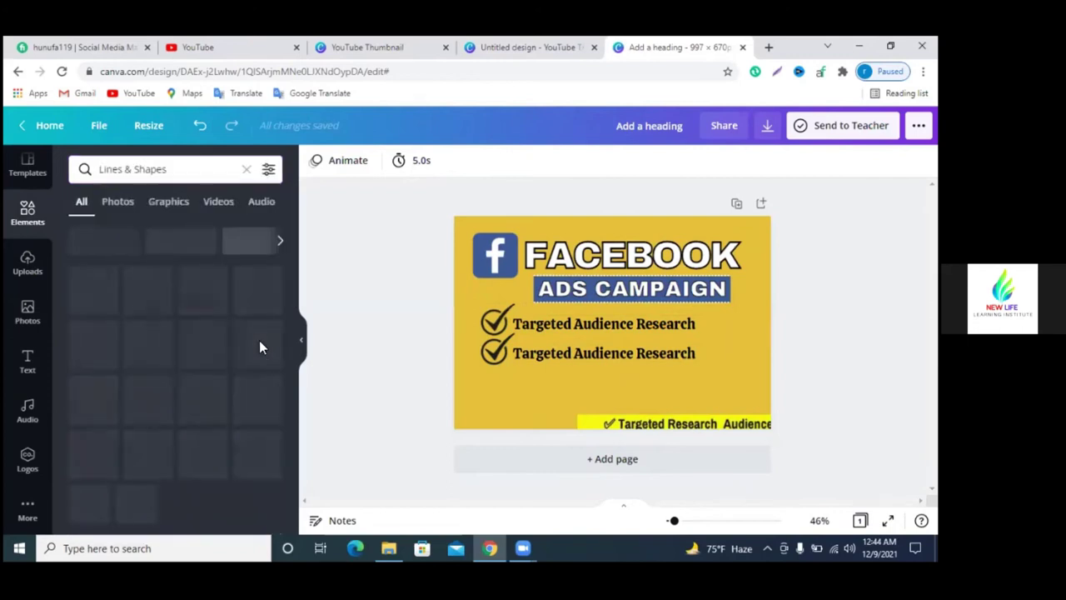
{"action": "scroll", "coordinate": [257, 371], "scroll_direction": "down", "scroll_amount": 3}
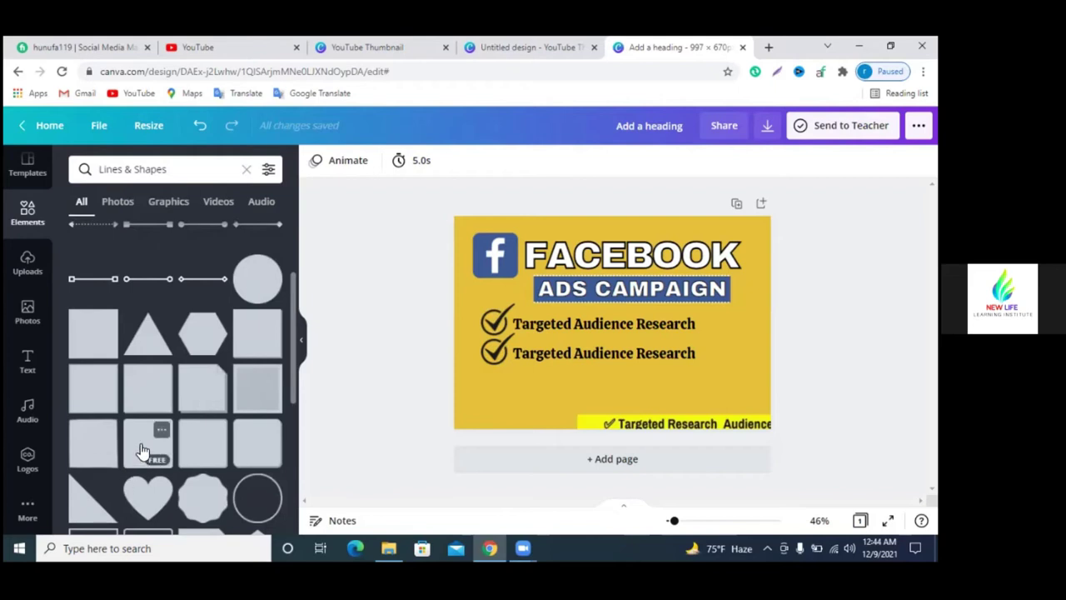
{"action": "left_click", "coordinate": [143, 446]}
{"action": "mouse_move", "coordinate": [631, 295]}
{"action": "left_mouse_down"}
{"action": "mouse_move", "coordinate": [588, 340]}
{"action": "mouse_move", "coordinate": [708, 355]}
{"action": "left_mouse_up"}
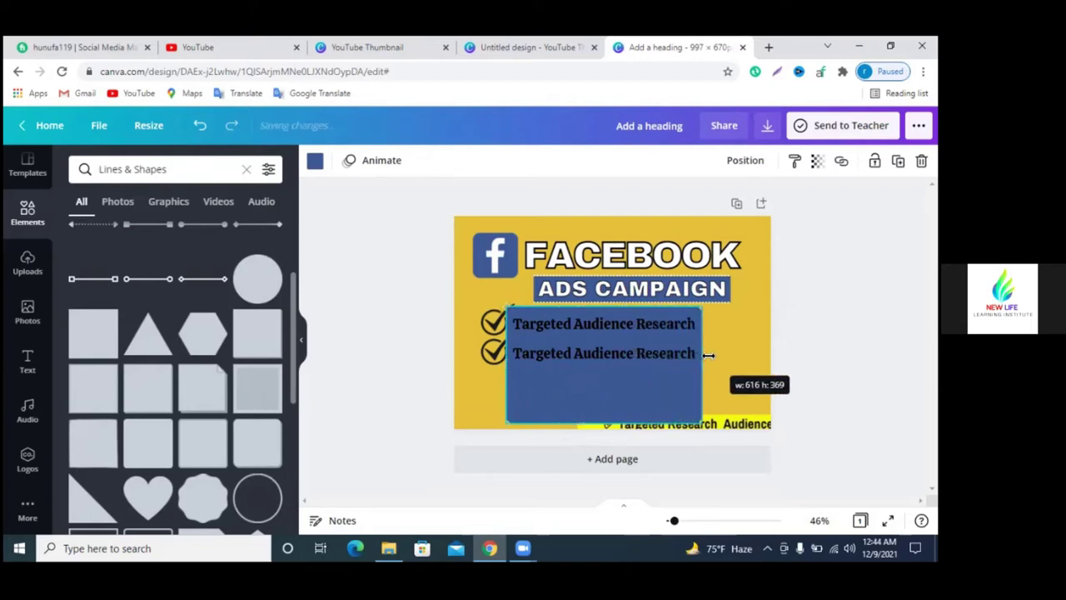
{"action": "left_click_drag", "start_coordinate": [604, 423], "coordinate": [604, 344]}
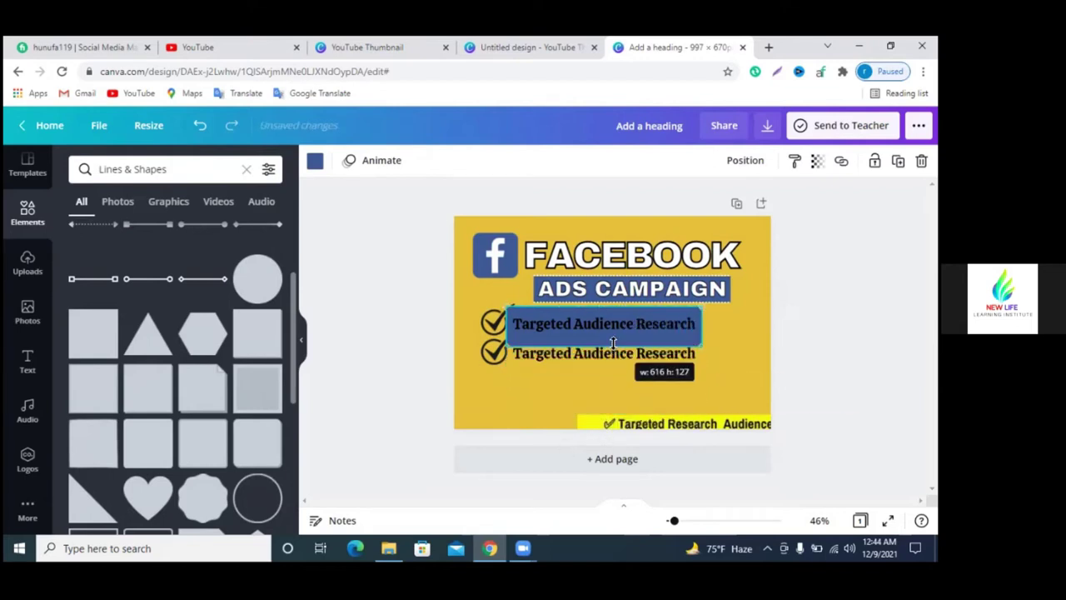
- Nudge the top checkmark left and resize the blue rectangle to frame the first text line
{"action": "left_click_drag", "start_coordinate": [493, 323], "coordinate": [475, 321]}
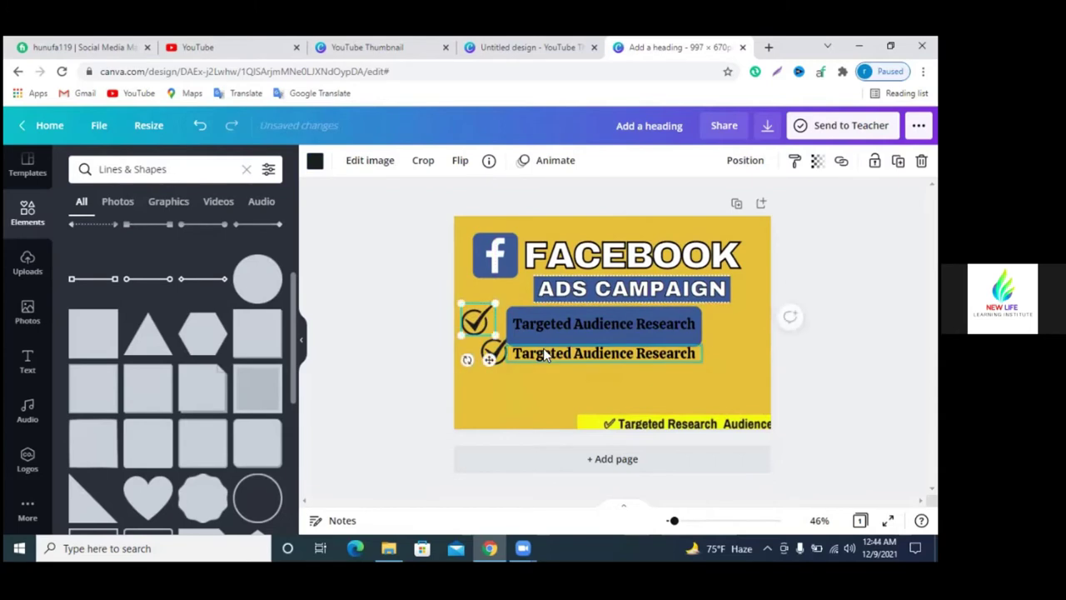
{"action": "left_click_drag", "start_coordinate": [531, 345], "coordinate": [680, 344]}
{"action": "mouse_move", "coordinate": [854, 352]}
{"action": "left_mouse_down"}
{"action": "mouse_move", "coordinate": [729, 325]}
{"action": "mouse_move", "coordinate": [672, 331]}
{"action": "left_mouse_up"}
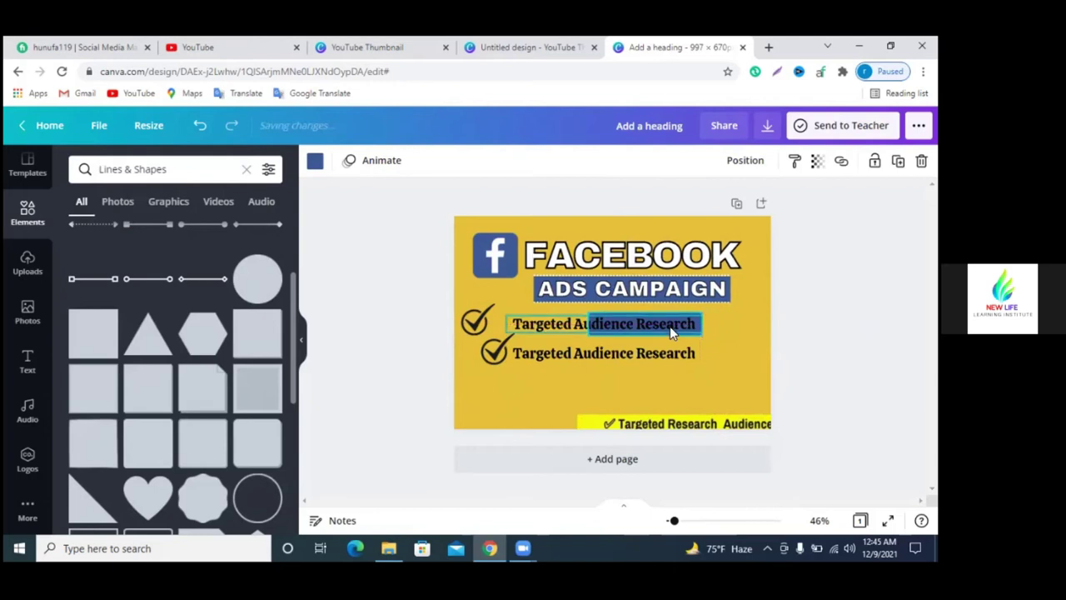
{"action": "left_click_drag", "start_coordinate": [589, 325], "coordinate": [512, 319]}
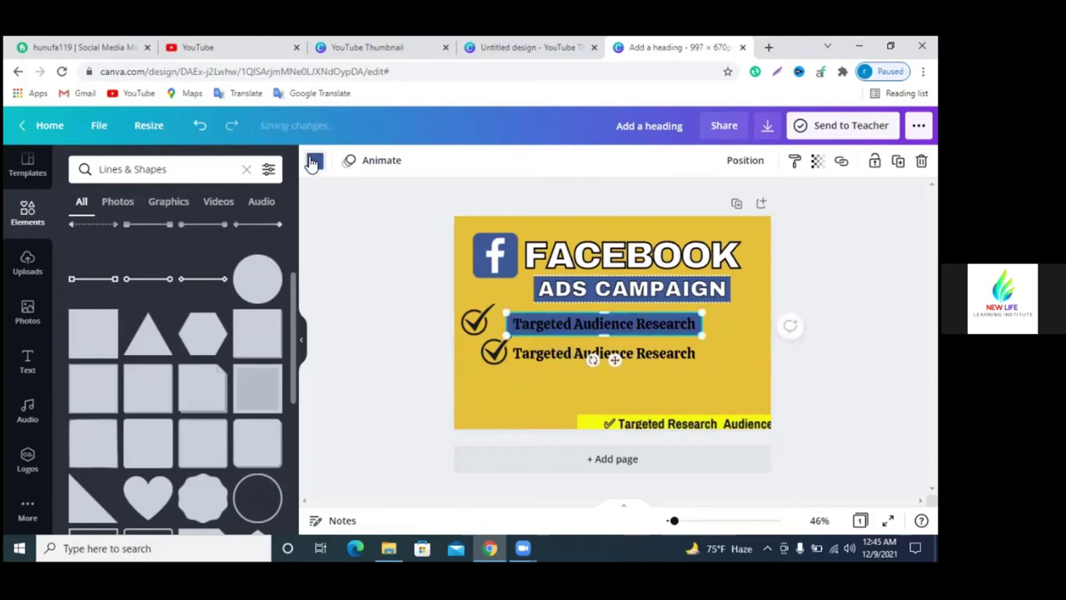
- Try red, pink, lavender and grey on the highlight box, then settle on white
{"action": "left_click", "coordinate": [315, 160]}
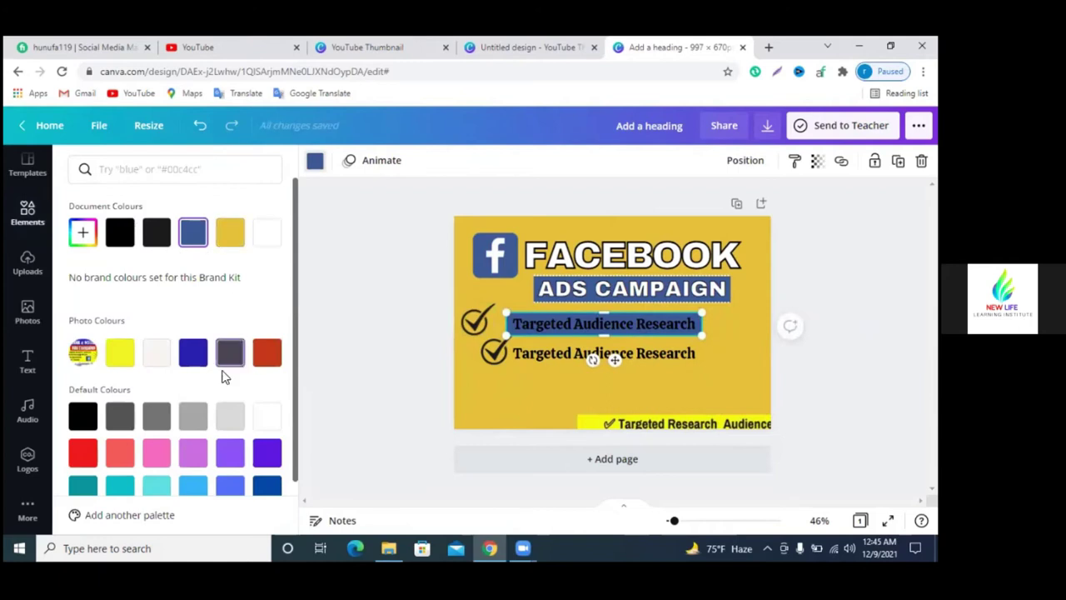
{"action": "left_click", "coordinate": [265, 355]}
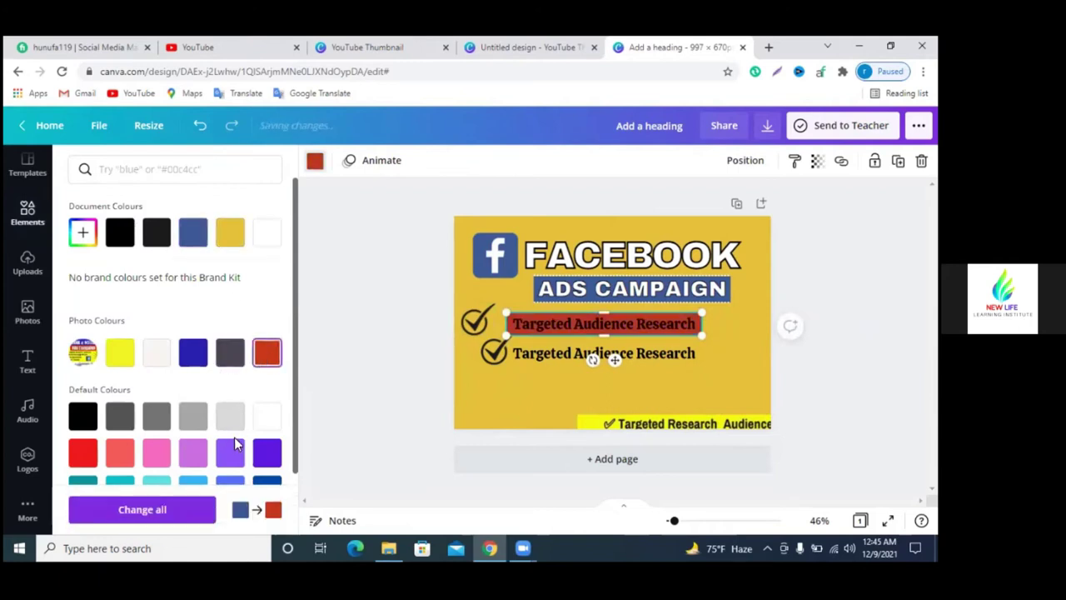
{"action": "left_click", "coordinate": [119, 452]}
{"action": "left_click", "coordinate": [158, 454]}
{"action": "left_click", "coordinate": [192, 453]}
{"action": "left_click", "coordinate": [230, 352]}
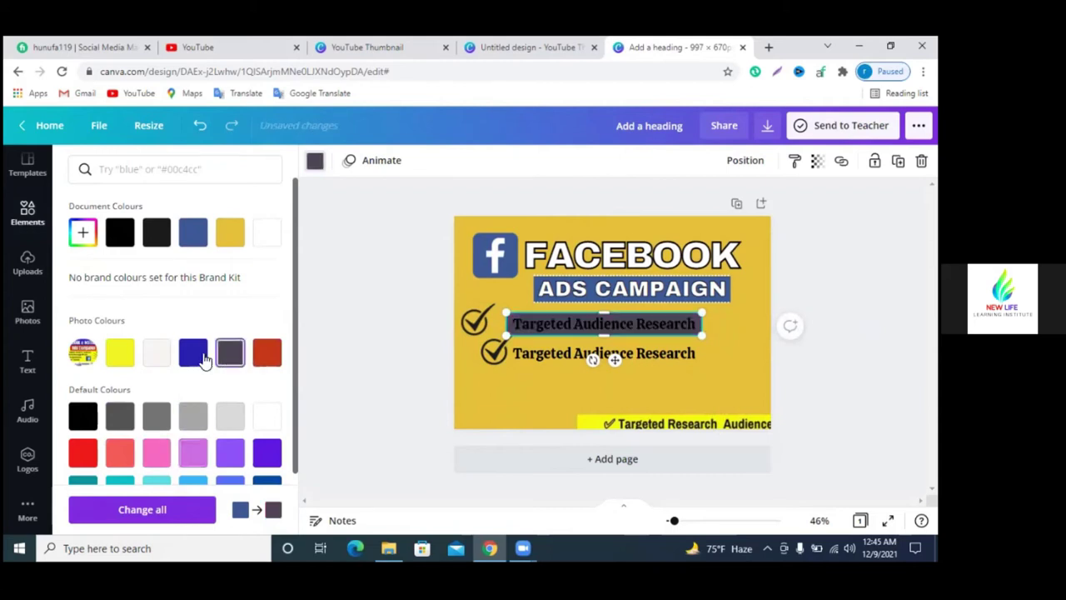
{"action": "left_click", "coordinate": [155, 233]}
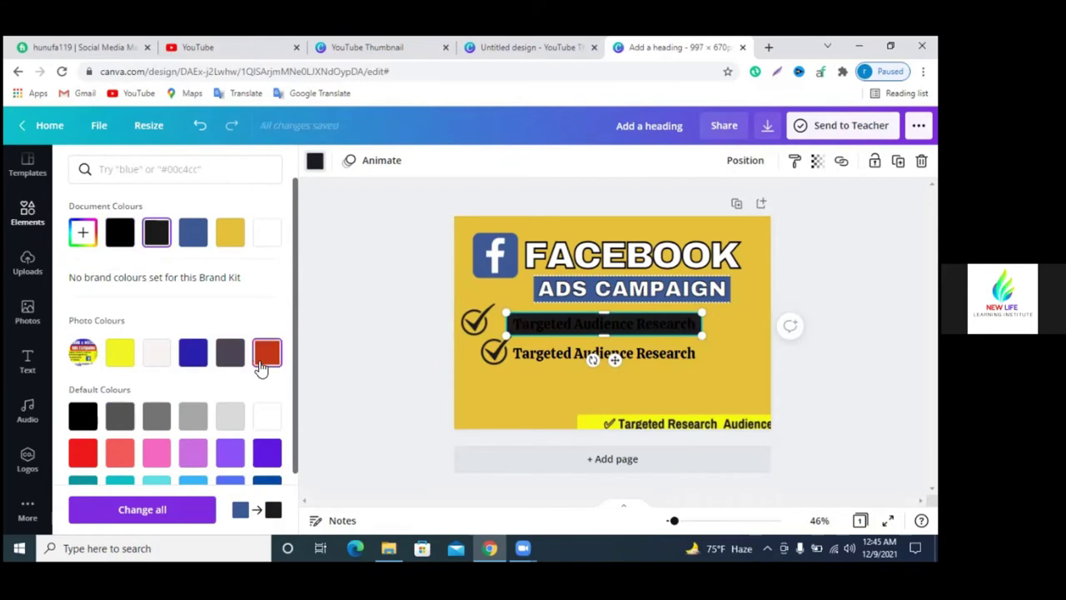
{"action": "left_click", "coordinate": [268, 417]}
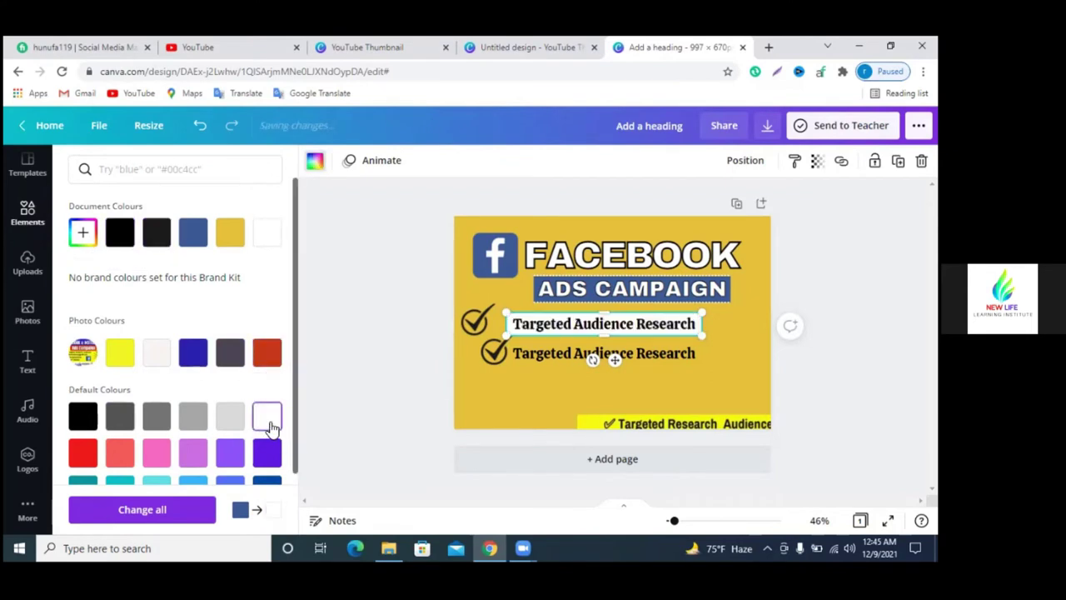
{"action": "key", "text": "Escape"}
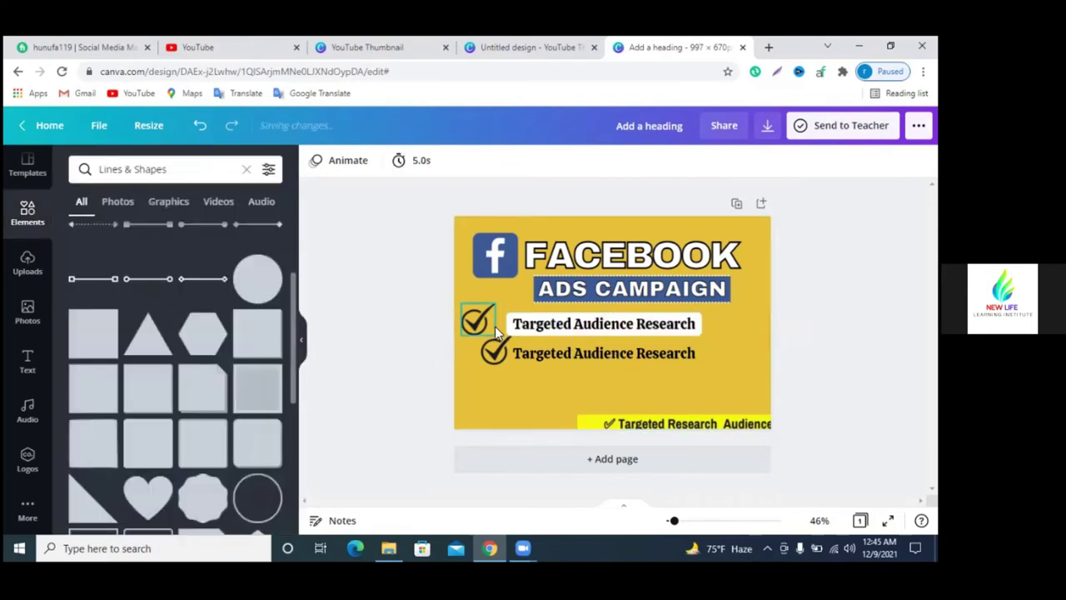
- Align the top checkmark and drag the old second checklist row off the canvas
{"action": "left_click", "coordinate": [484, 325]}
{"action": "mouse_move", "coordinate": [485, 327]}
{"action": "left_mouse_down"}
{"action": "mouse_move", "coordinate": [497, 315]}
{"action": "mouse_move", "coordinate": [490, 323]}
{"action": "left_mouse_up"}
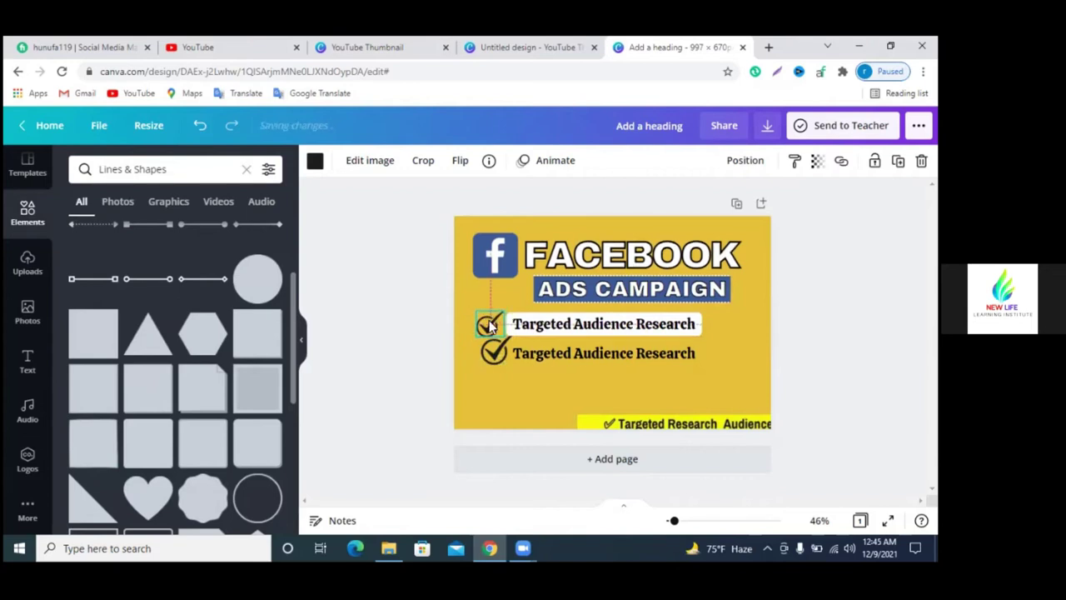
{"action": "left_click", "coordinate": [518, 369]}
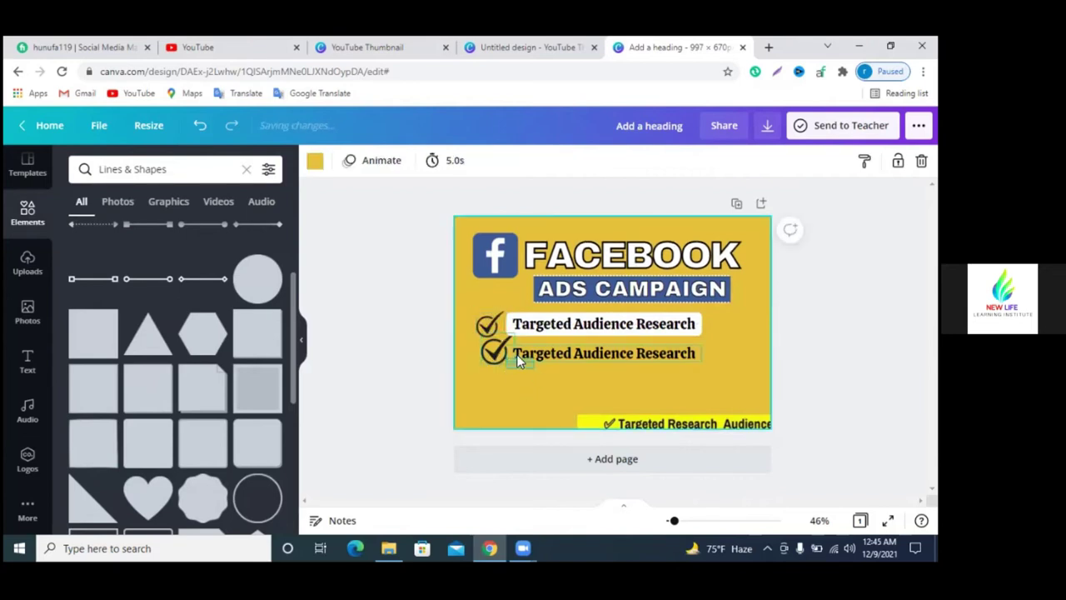
{"action": "left_click_drag", "start_coordinate": [516, 354], "coordinate": [86, 361]}
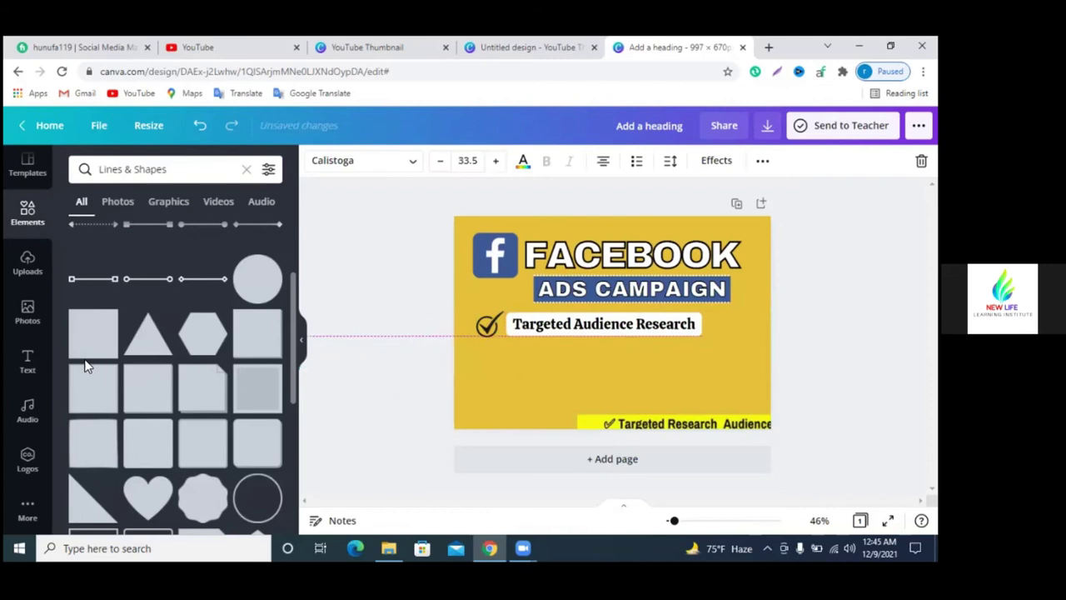
- Duplicate the checkmark with its white-boxed line and place the copy directly below
{"action": "left_click", "coordinate": [493, 332]}
{"action": "left_click", "coordinate": [856, 334]}
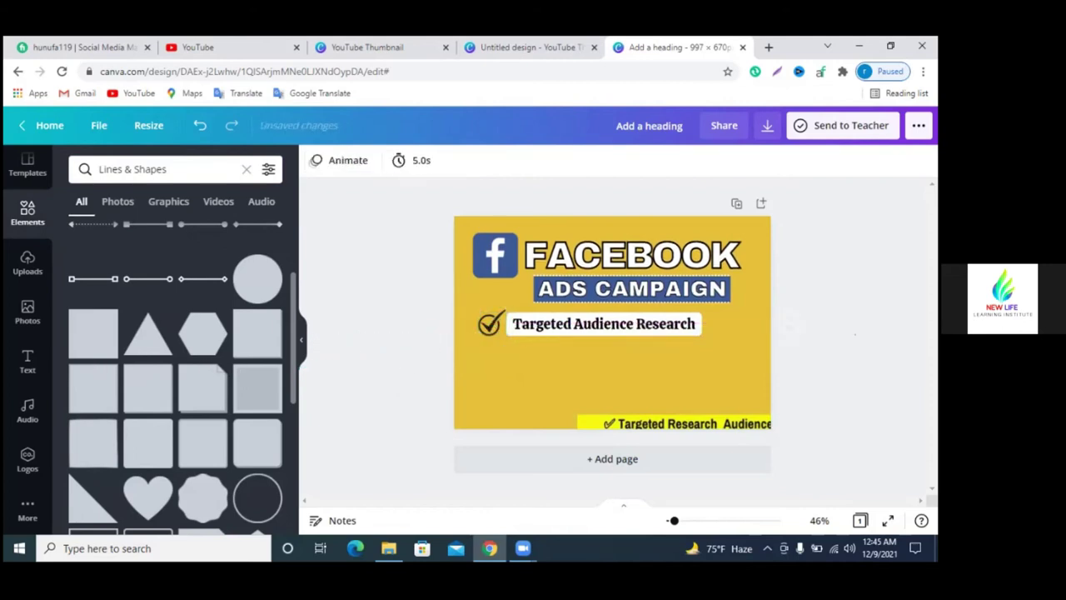
{"action": "left_click_drag", "start_coordinate": [528, 353], "coordinate": [483, 332]}
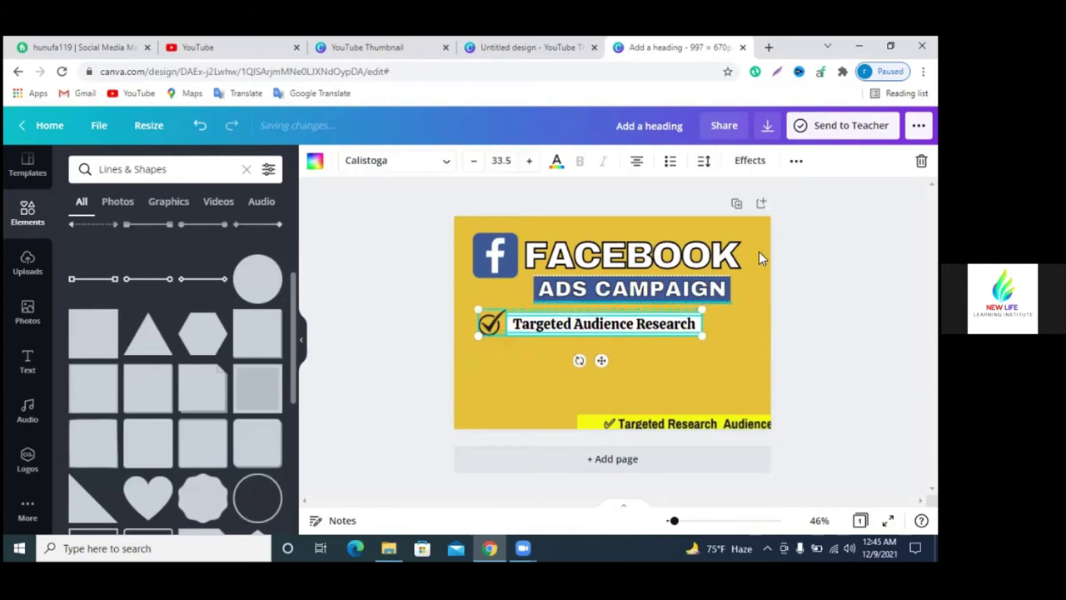
{"action": "left_click", "coordinate": [796, 161]}
{"action": "left_click", "coordinate": [794, 195]}
{"action": "left_click_drag", "start_coordinate": [586, 335], "coordinate": [575, 362]}
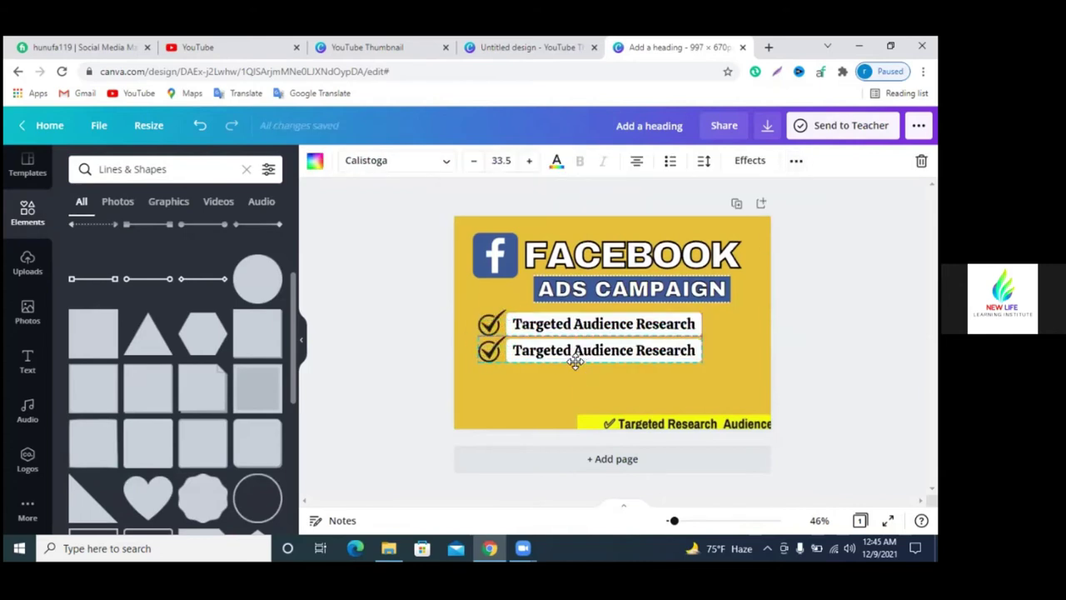
{"action": "left_click", "coordinate": [575, 362]}
{"action": "key", "text": "Escape"}
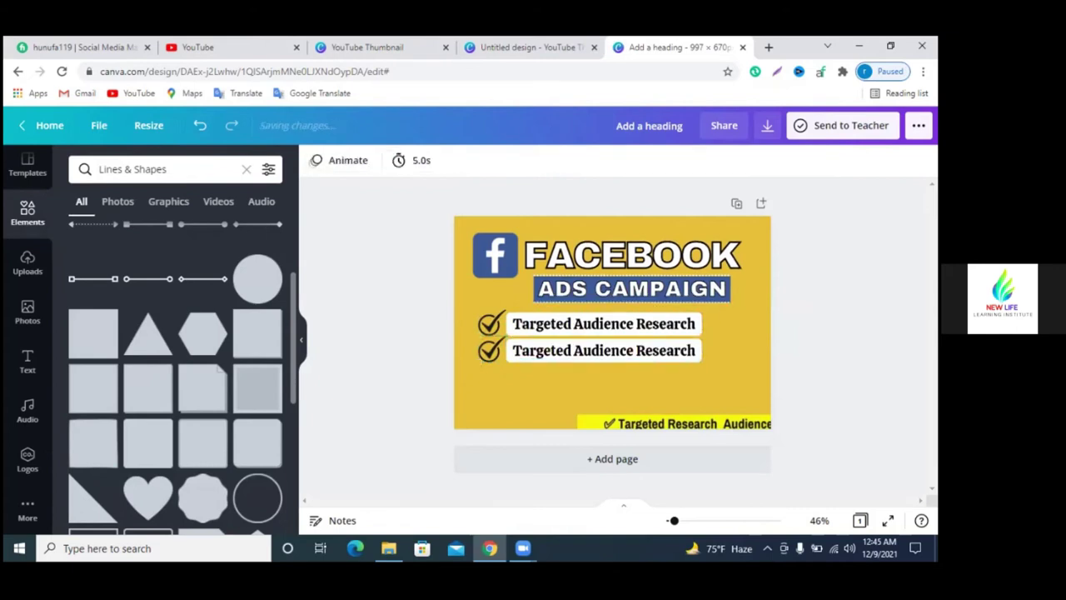
- Nudge the ADS CAMPAIGN banner slightly and make the divider line black
{"action": "left_click", "coordinate": [710, 286]}
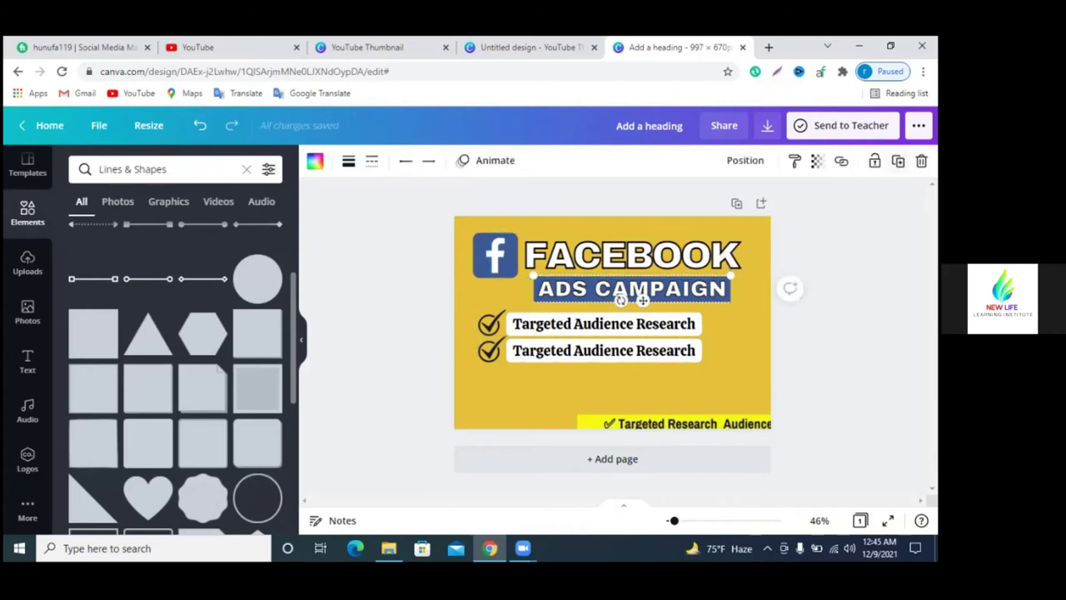
{"action": "left_click_drag", "start_coordinate": [643, 300], "coordinate": [649, 307]}
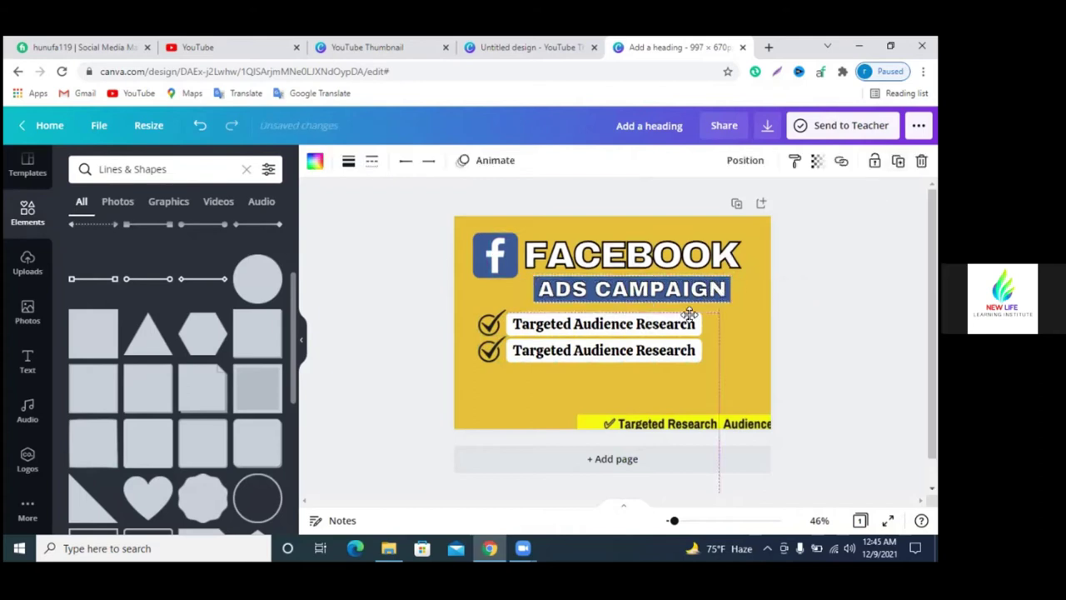
{"action": "left_click", "coordinate": [673, 342]}
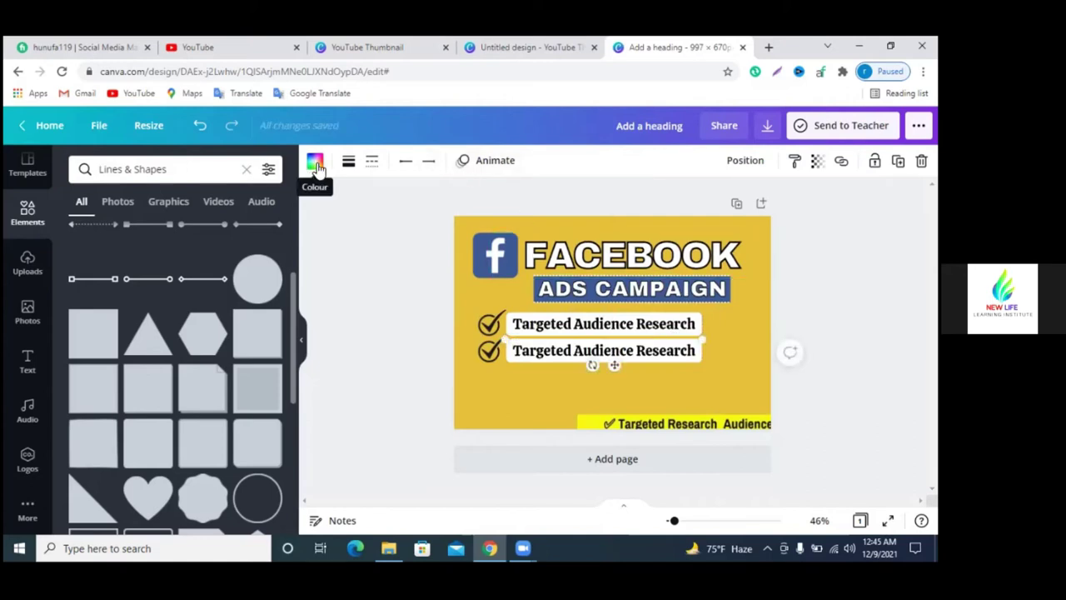
{"action": "left_click", "coordinate": [315, 163]}
{"action": "left_click", "coordinate": [121, 235]}
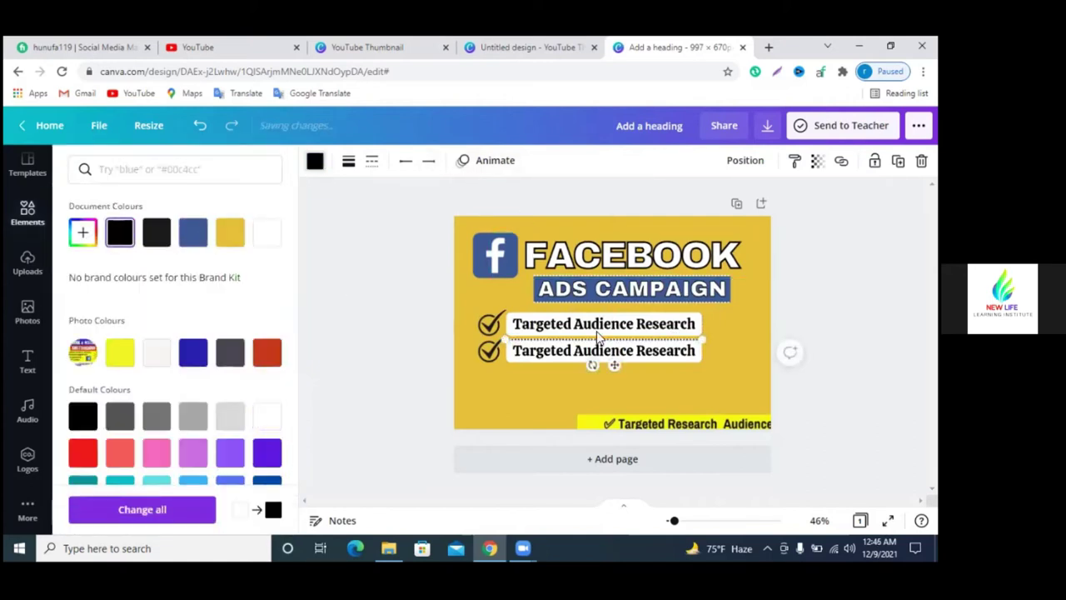
{"action": "key", "text": "Escape"}
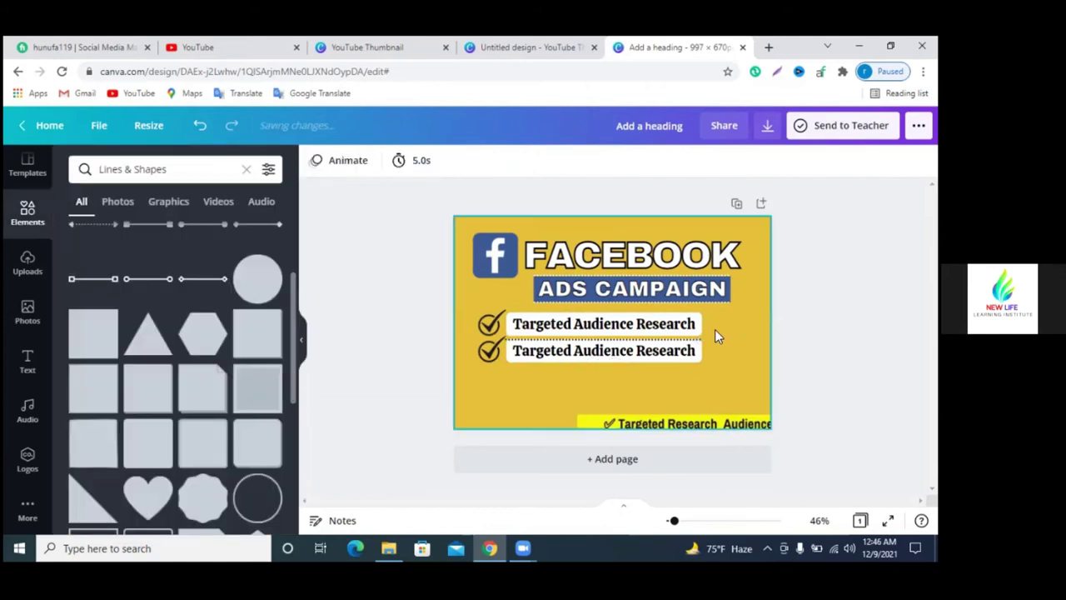
- Adjust the divider line's length between the two checklist rows
{"action": "left_click", "coordinate": [691, 340]}
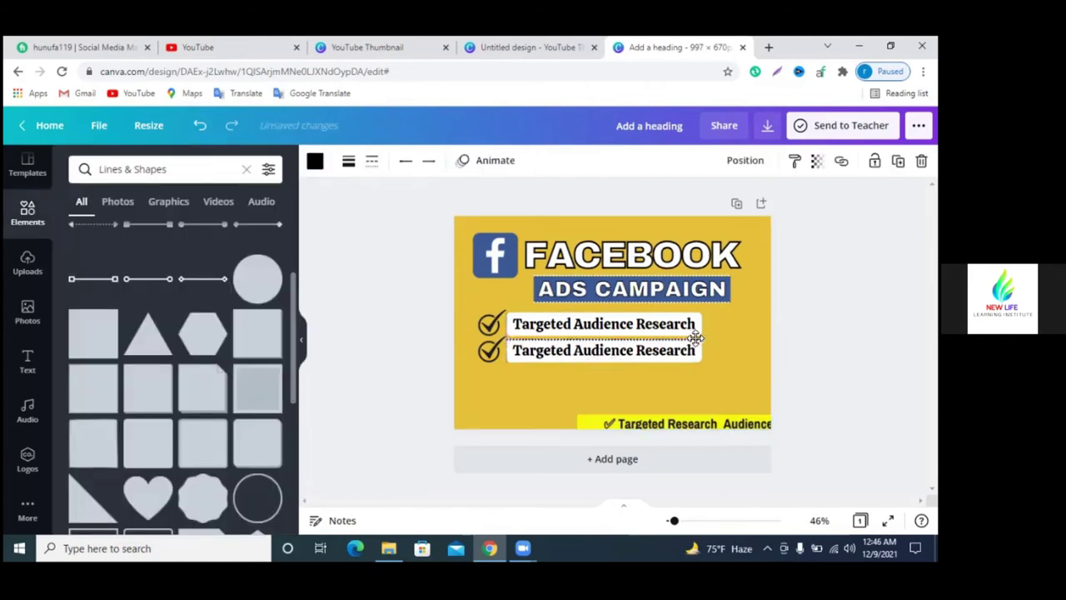
{"action": "left_click", "coordinate": [786, 345]}
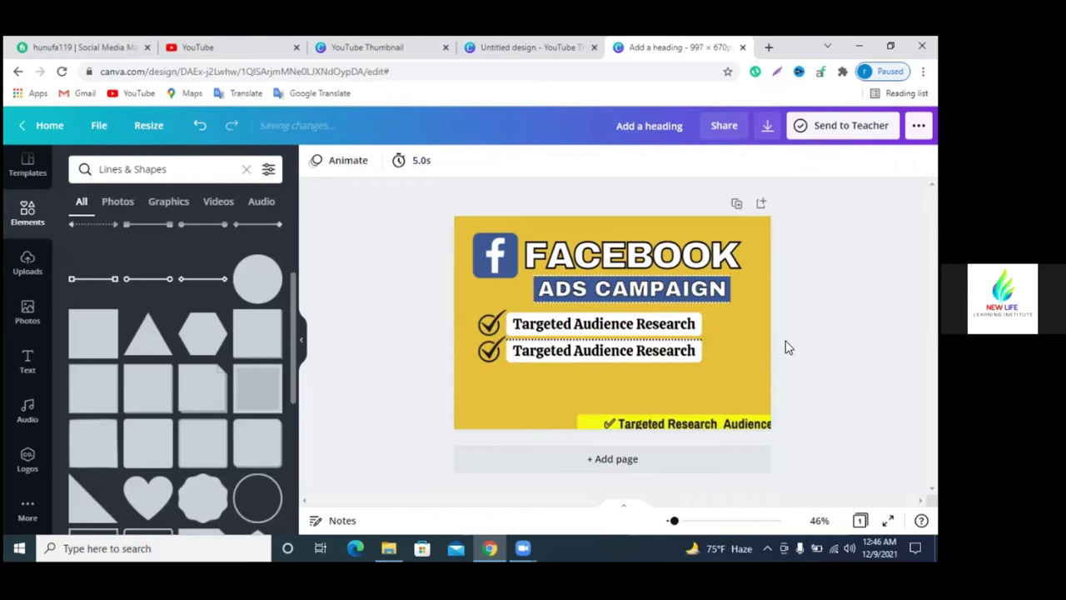
{"action": "left_click", "coordinate": [700, 339]}
{"action": "left_click_drag", "start_coordinate": [704, 340], "coordinate": [701, 341]}
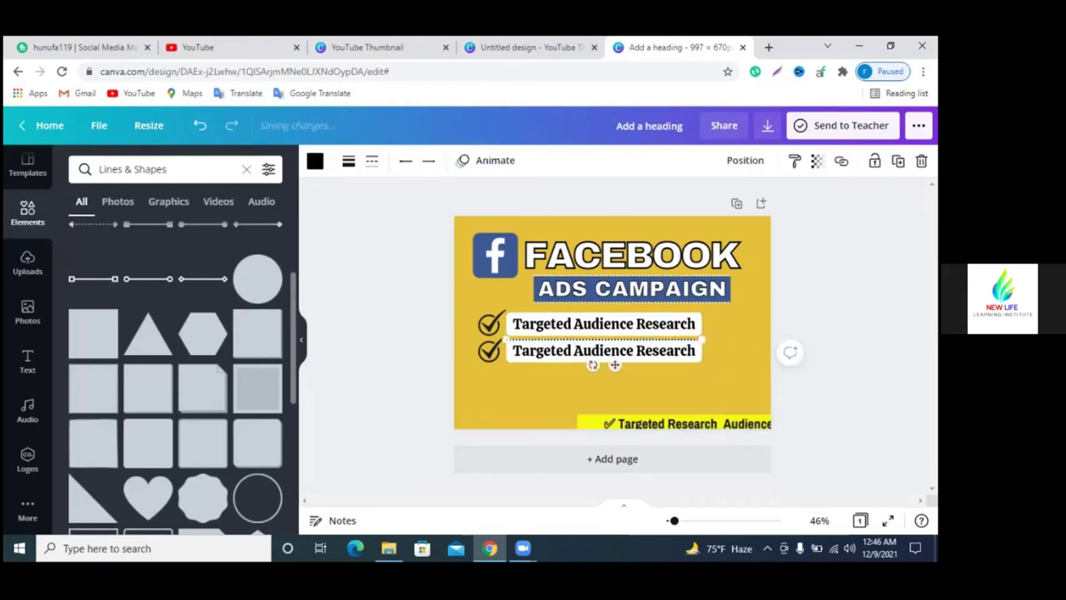
{"action": "left_click", "coordinate": [787, 351]}
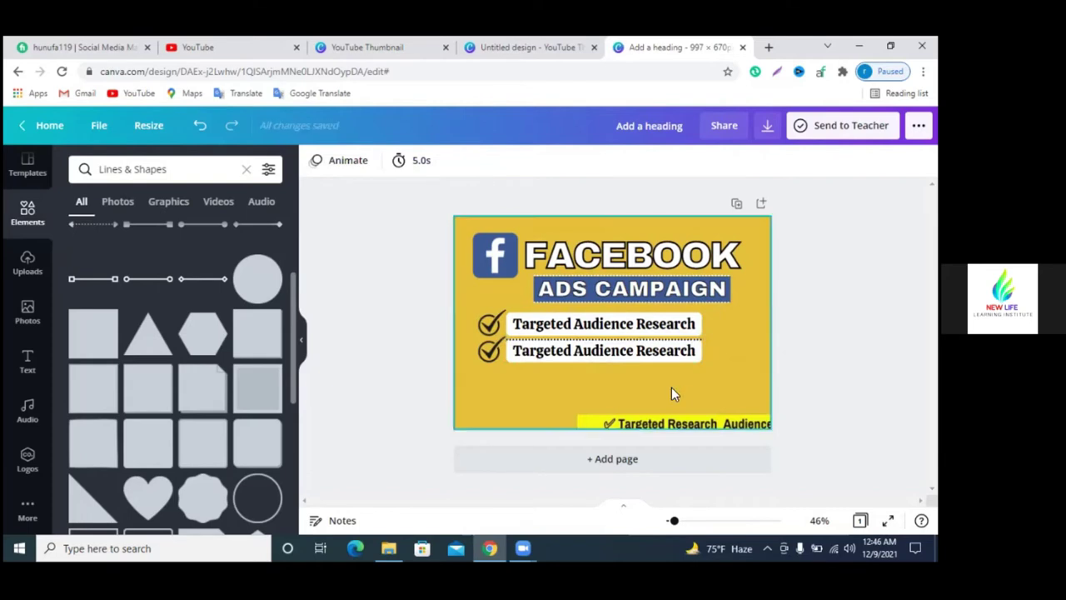
- Nudge the divider line slightly up under the first row and fine-tune its length
{"action": "left_click", "coordinate": [691, 349]}
{"action": "left_click_drag", "start_coordinate": [691, 348], "coordinate": [692, 337]}
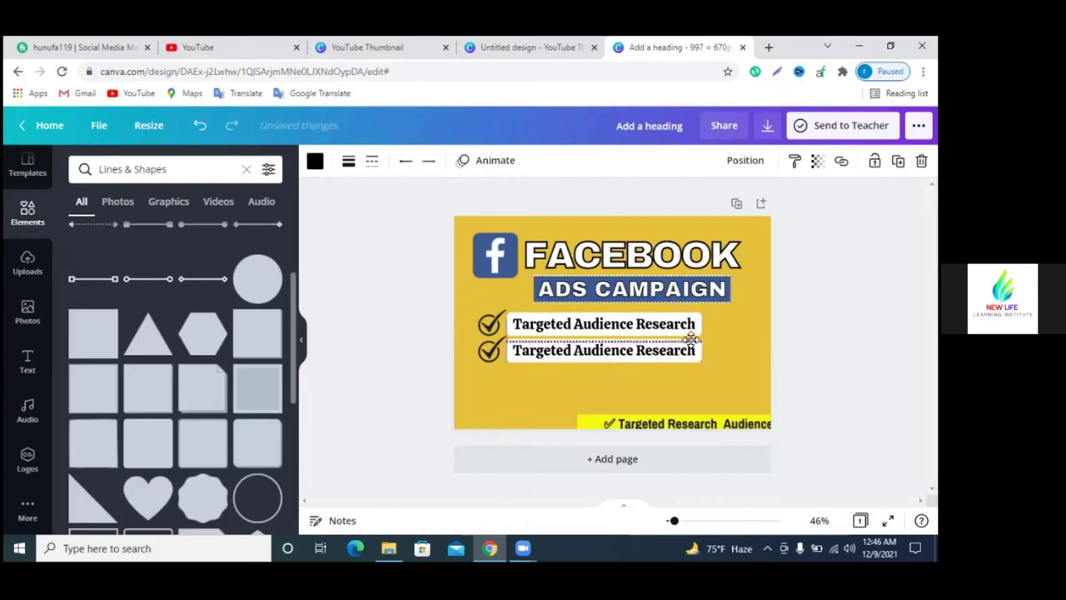
{"action": "left_click_drag", "start_coordinate": [698, 339], "coordinate": [699, 339]}
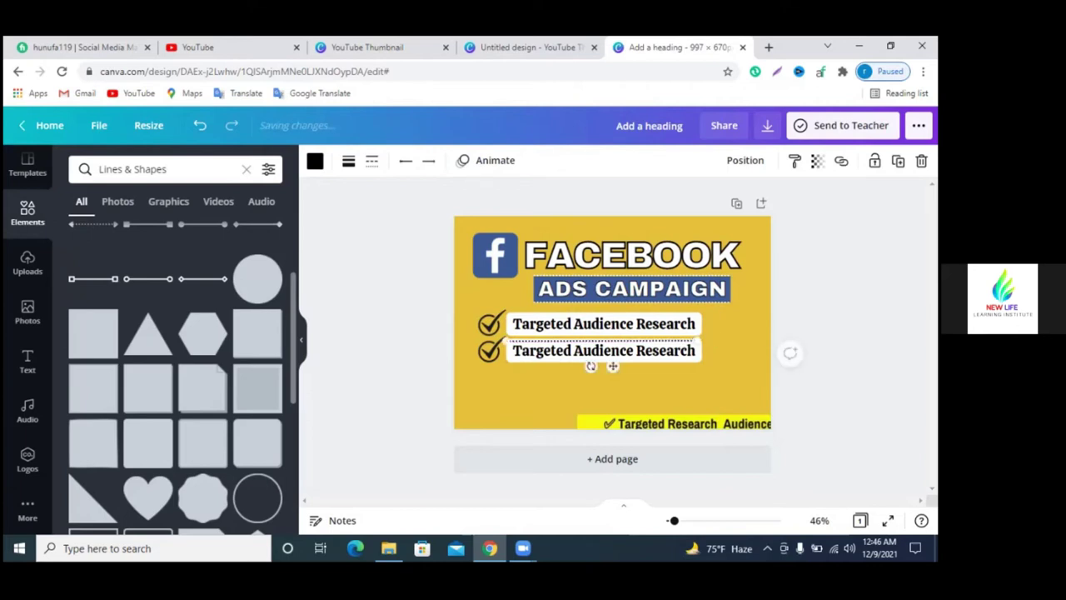
{"action": "left_click", "coordinate": [707, 344]}
{"action": "left_click", "coordinate": [637, 346]}
{"action": "key", "text": "Escape"}
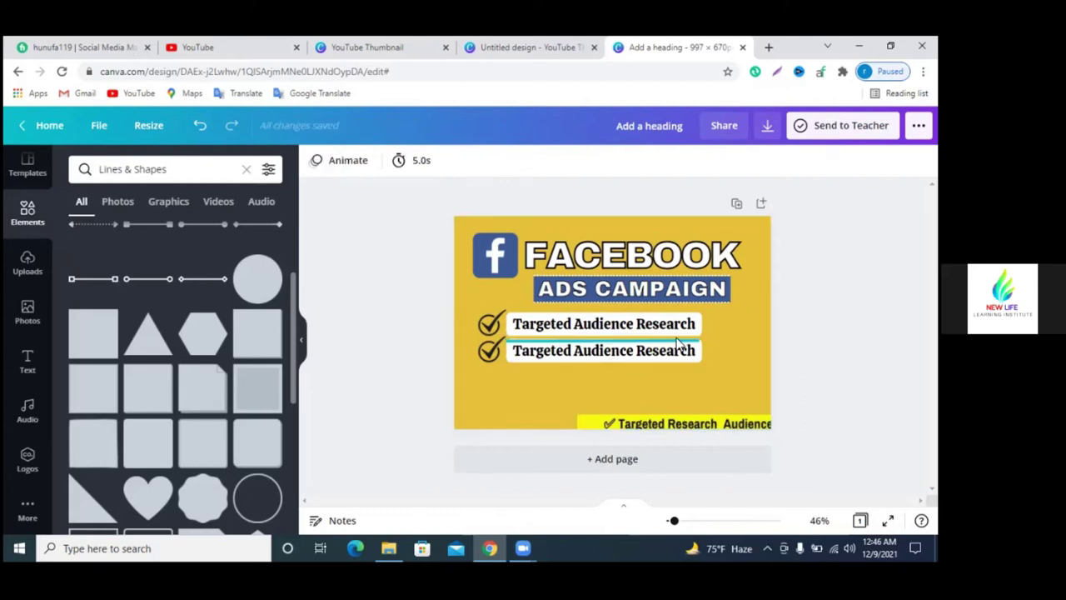
{"action": "left_click", "coordinate": [679, 344]}
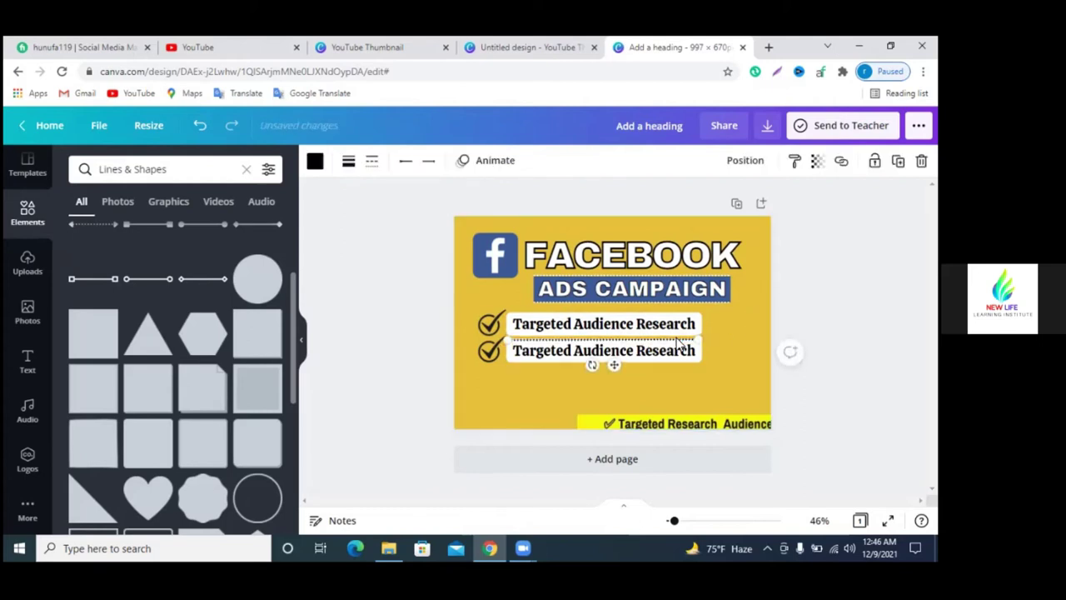
{"action": "key", "text": "Escape"}
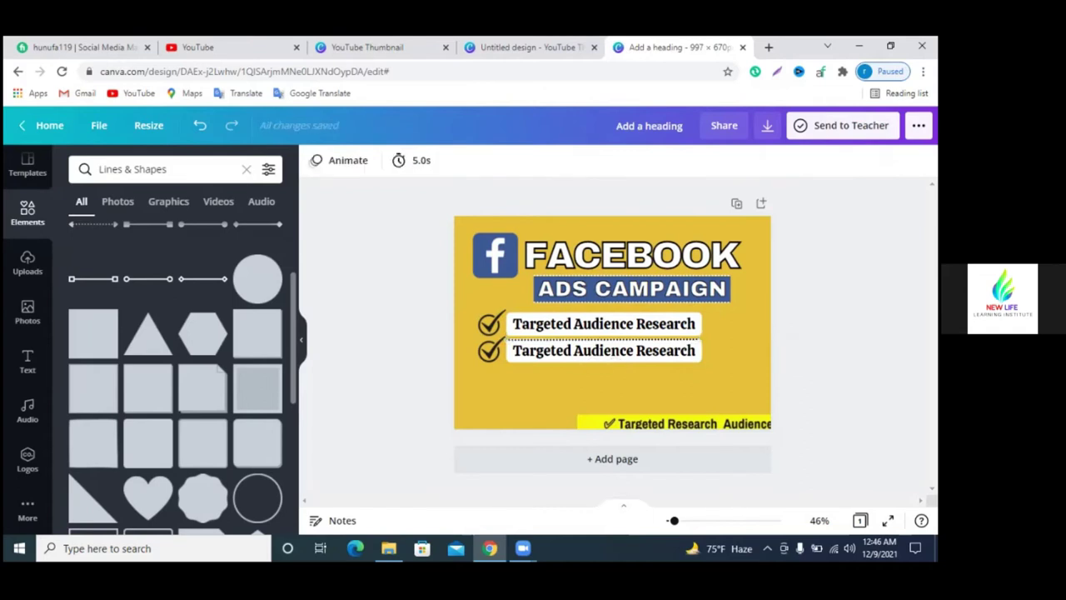
- Replace the second row's text with 'Run and manage Fb Ads', capitalising the R
{"action": "left_click_drag", "start_coordinate": [612, 425], "coordinate": [612, 398]}
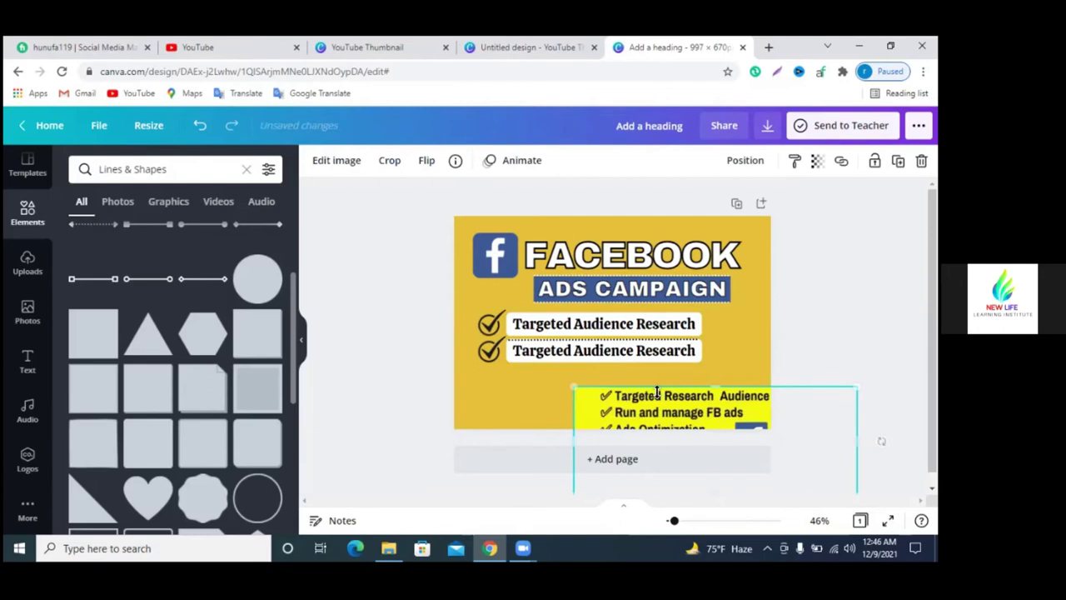
{"action": "left_click", "coordinate": [563, 357]}
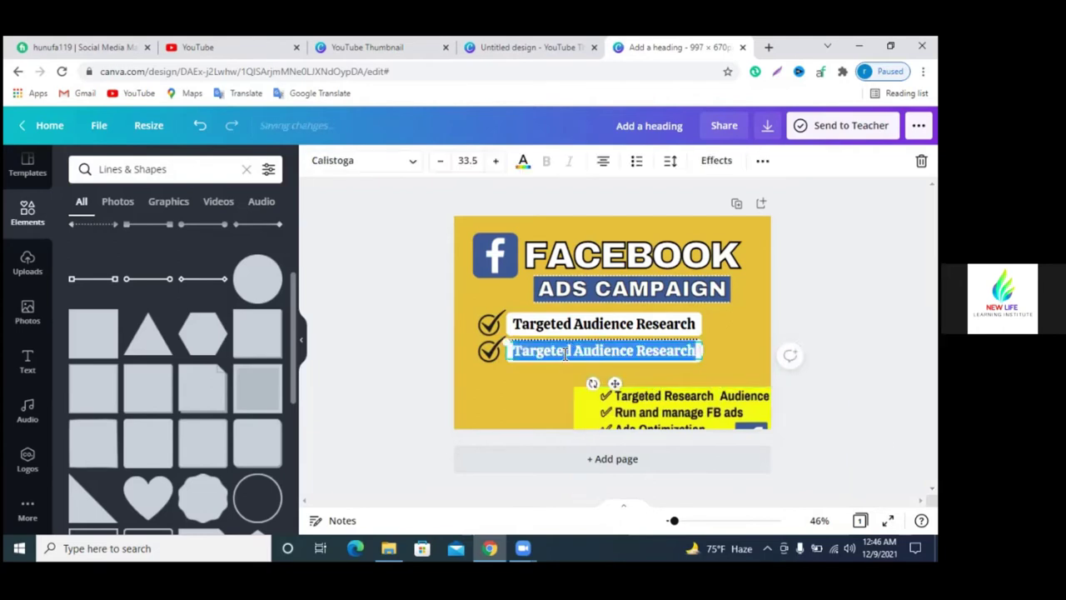
{"action": "type", "text": "run"}
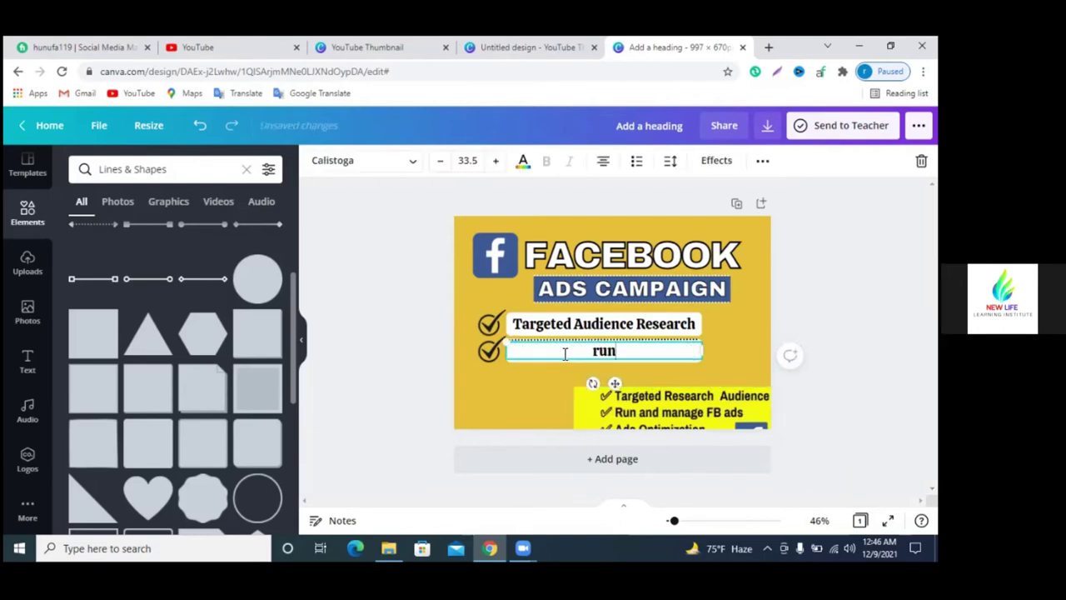
{"action": "type", "text": " and"}
{"action": "type", "text": " manage"}
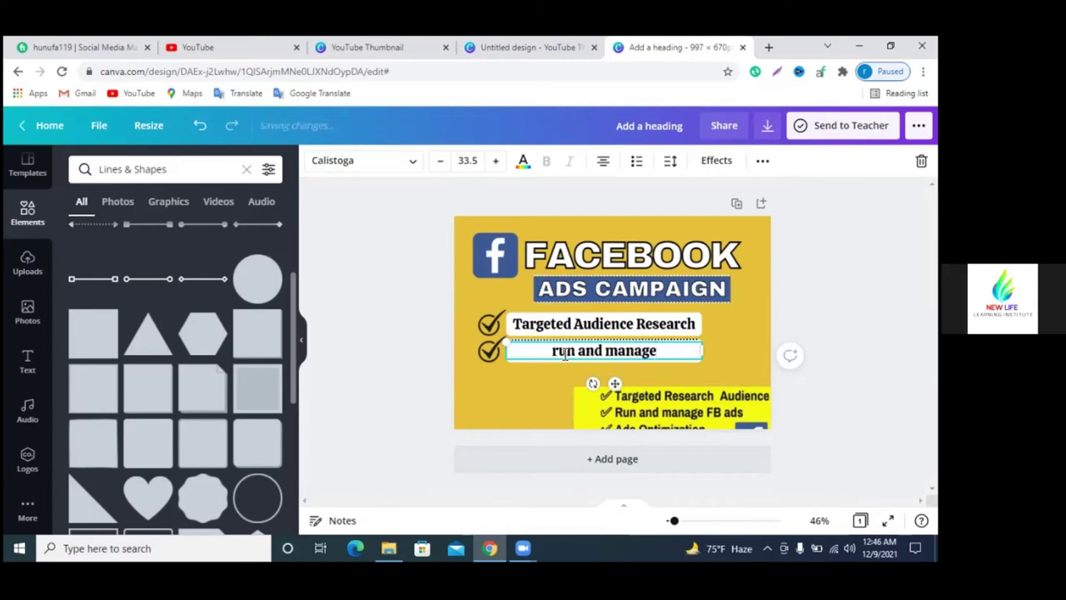
{"action": "type", "text": " Fb Ads"}
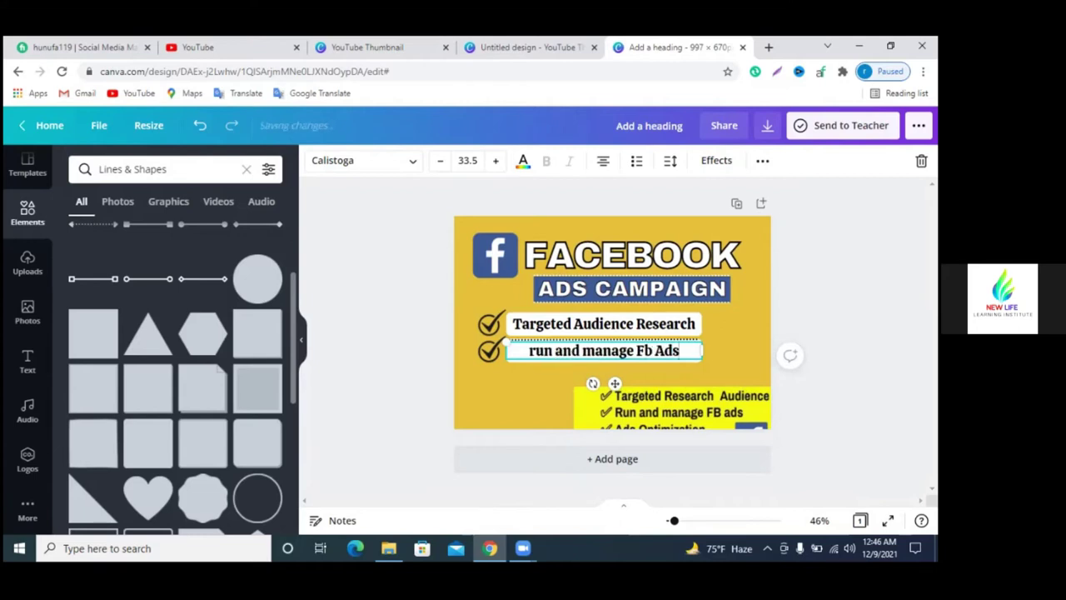
{"action": "left_click_drag", "start_coordinate": [539, 352], "coordinate": [532, 351]}
{"action": "type", "text": "R"}
{"action": "left_click", "coordinate": [693, 363]}
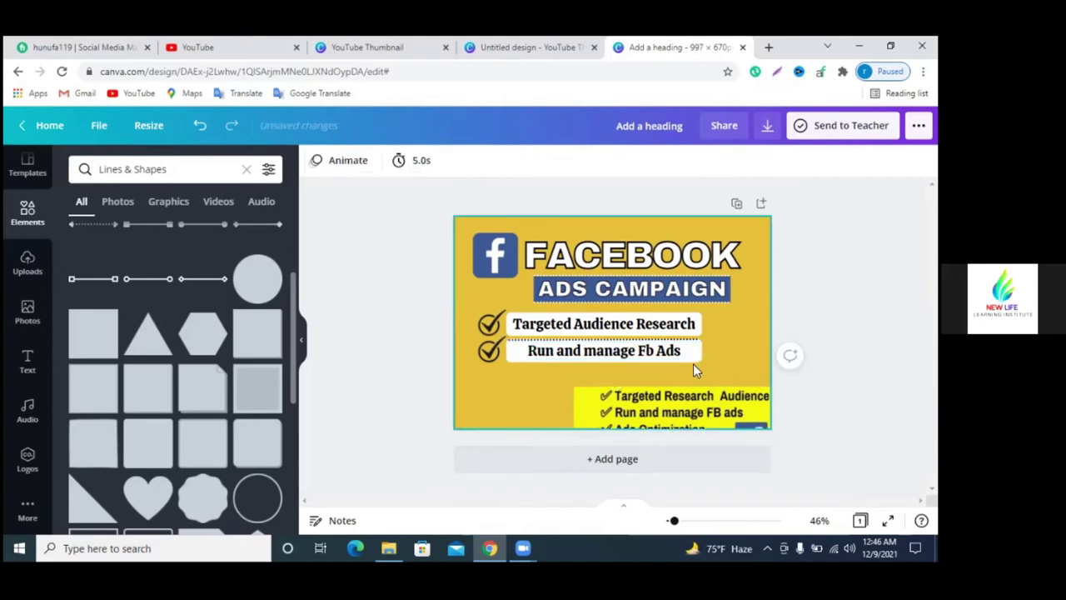
- Shift the 'Run and manage Fb Ads' row to line up with the first row
{"action": "left_click", "coordinate": [660, 354]}
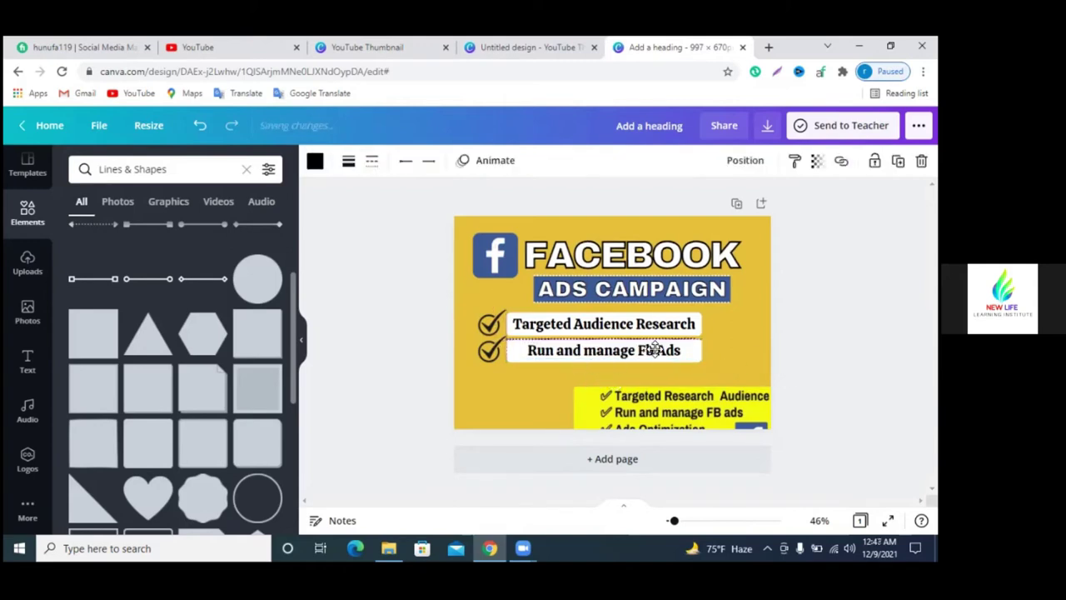
{"action": "mouse_move", "coordinate": [656, 350]}
{"action": "left_mouse_down"}
{"action": "mouse_move", "coordinate": [639, 350]}
{"action": "mouse_move", "coordinate": [676, 340]}
{"action": "left_mouse_up"}
{"action": "left_click", "coordinate": [676, 348]}
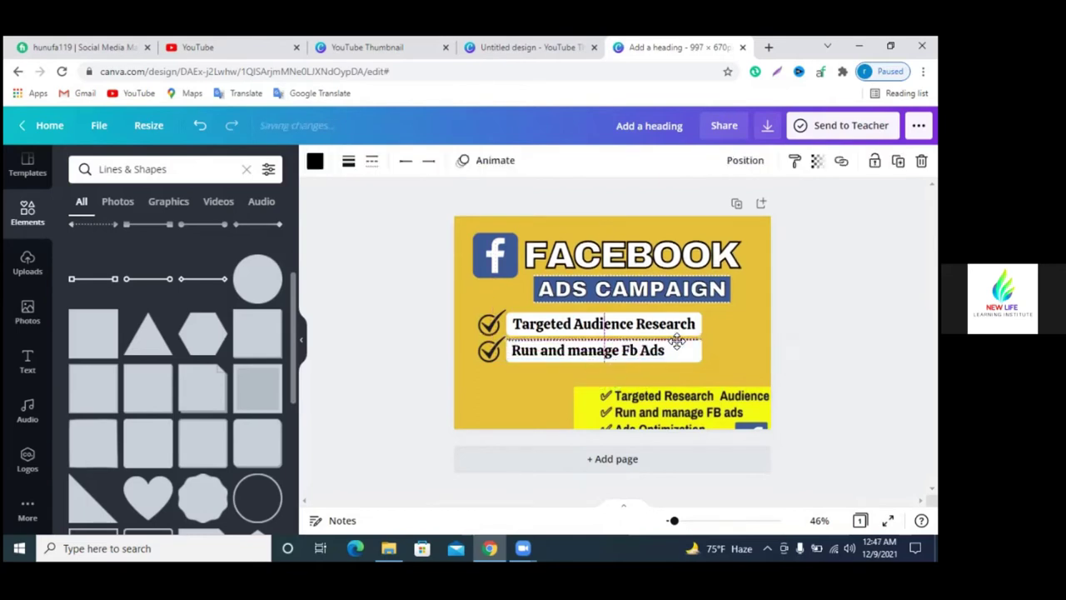
- Pull in the white box's right edge and the divider's right endpoint to fit the shorter text
{"action": "left_click", "coordinate": [697, 353]}
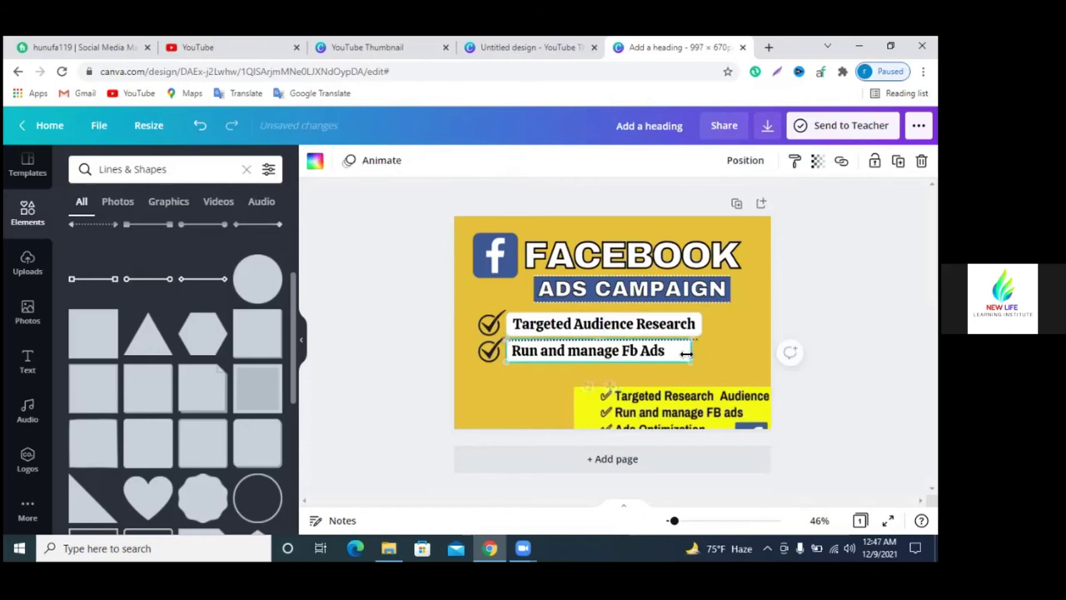
{"action": "left_click_drag", "start_coordinate": [687, 353], "coordinate": [676, 352]}
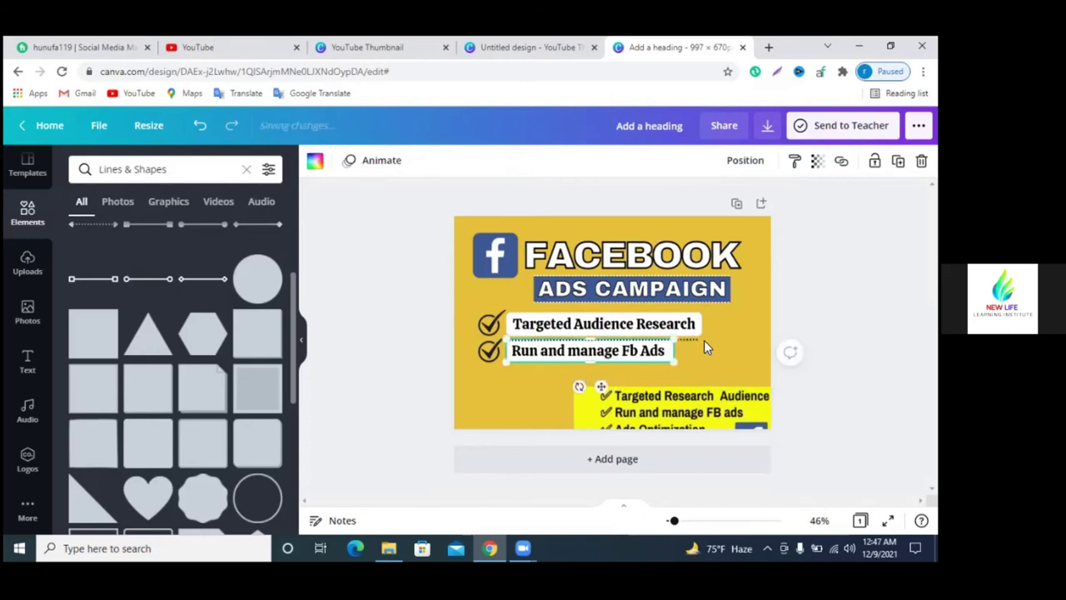
{"action": "left_click", "coordinate": [691, 340]}
{"action": "left_click_drag", "start_coordinate": [698, 339], "coordinate": [671, 342]}
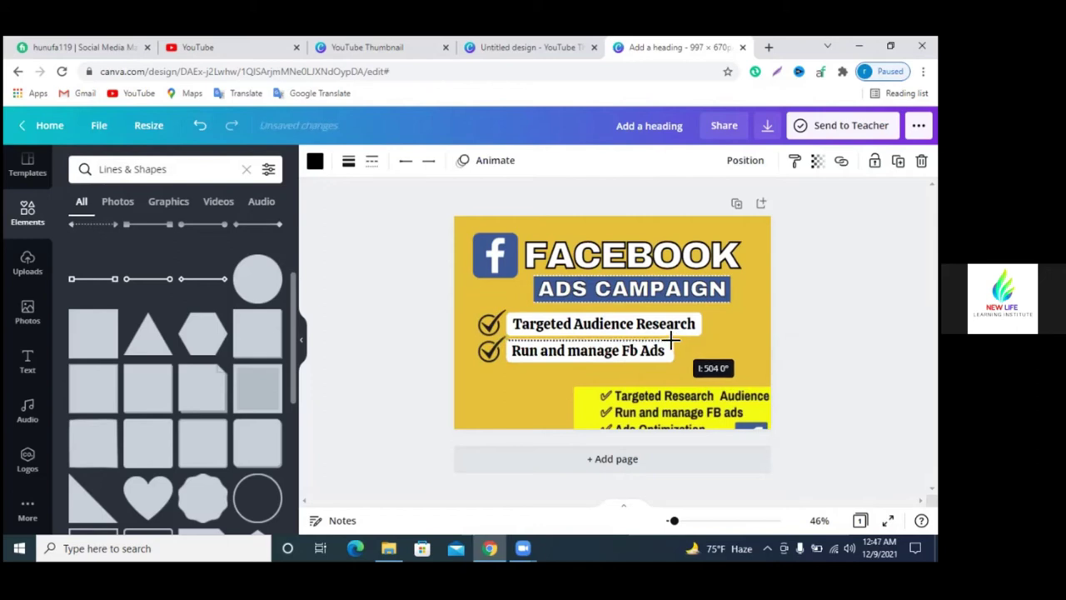
{"action": "left_click", "coordinate": [783, 347]}
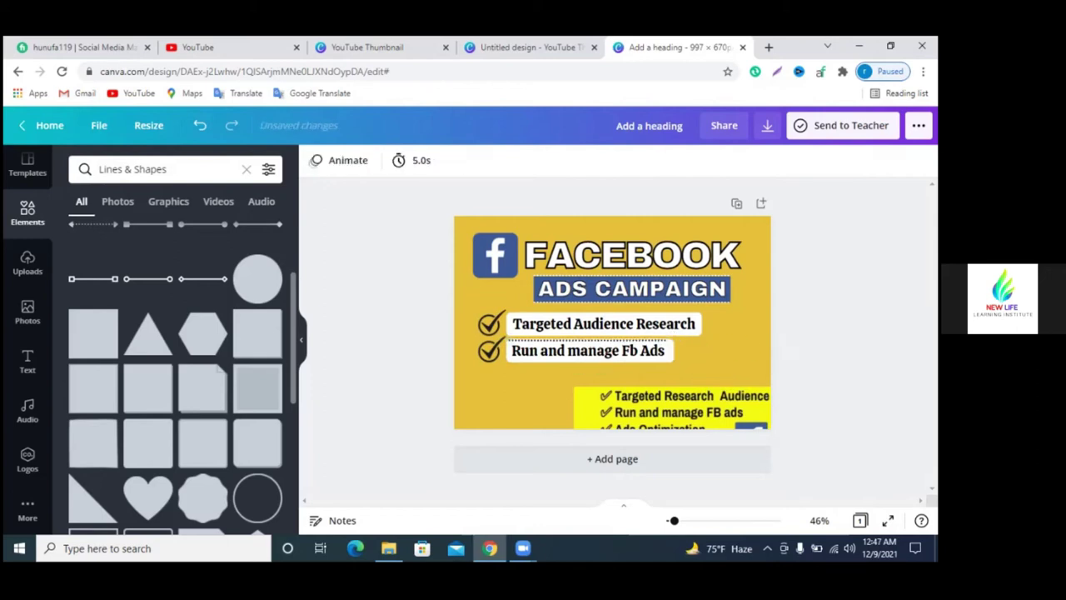
{"action": "left_click", "coordinate": [616, 342]}
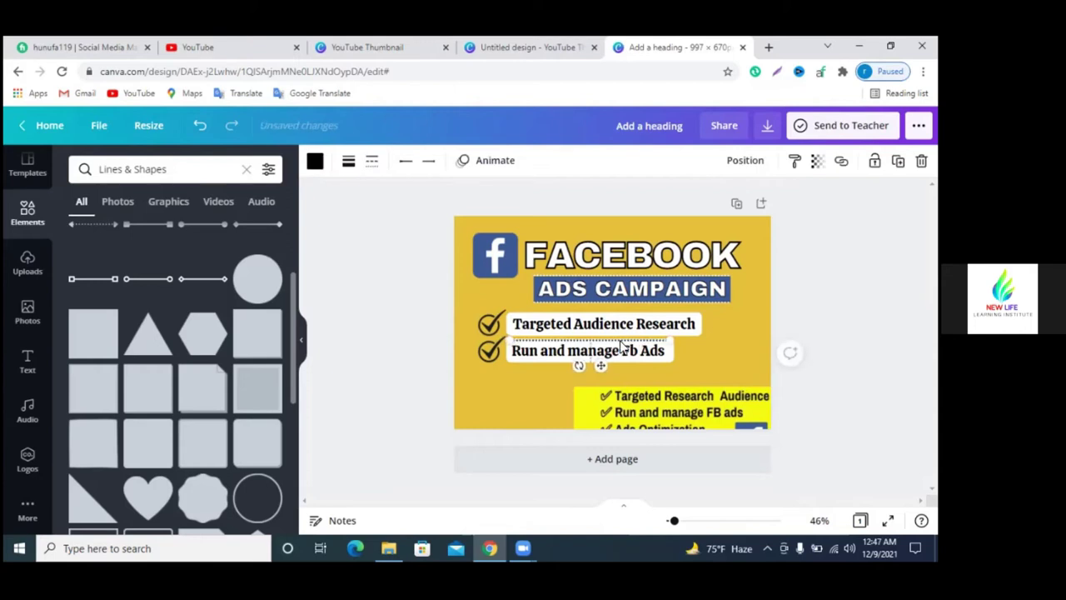
{"action": "left_click", "coordinate": [788, 352]}
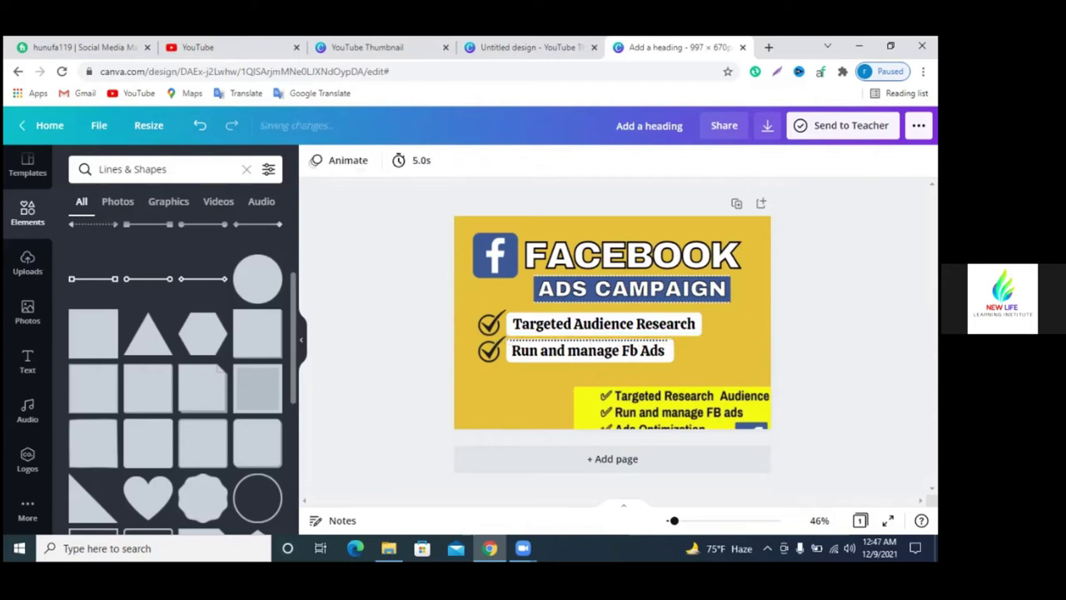
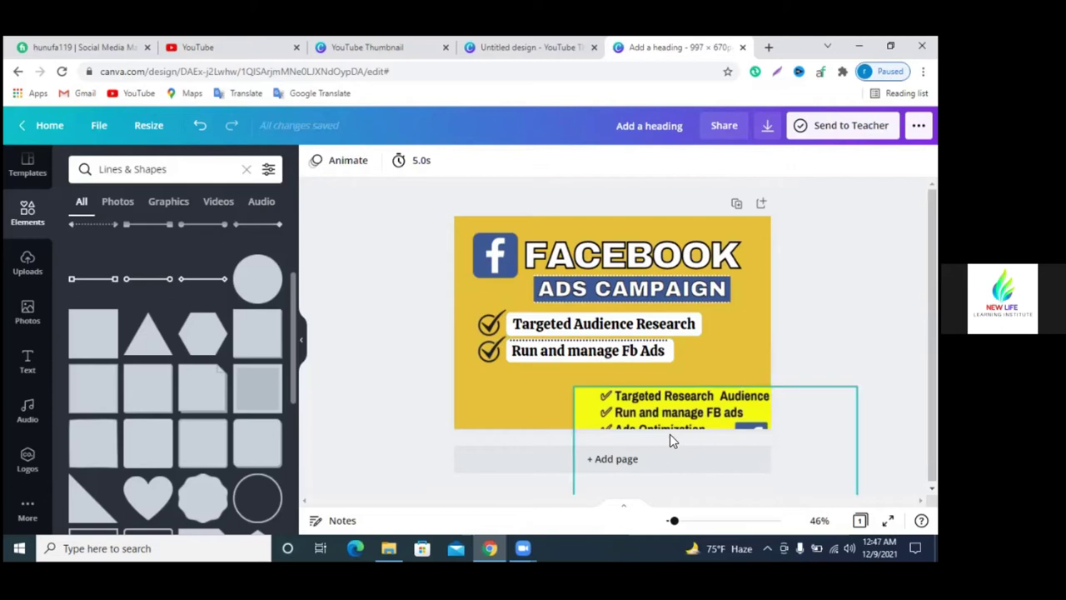
- Delete the underline beneath the Targeted Audience Research item
{"action": "left_click", "coordinate": [651, 343]}
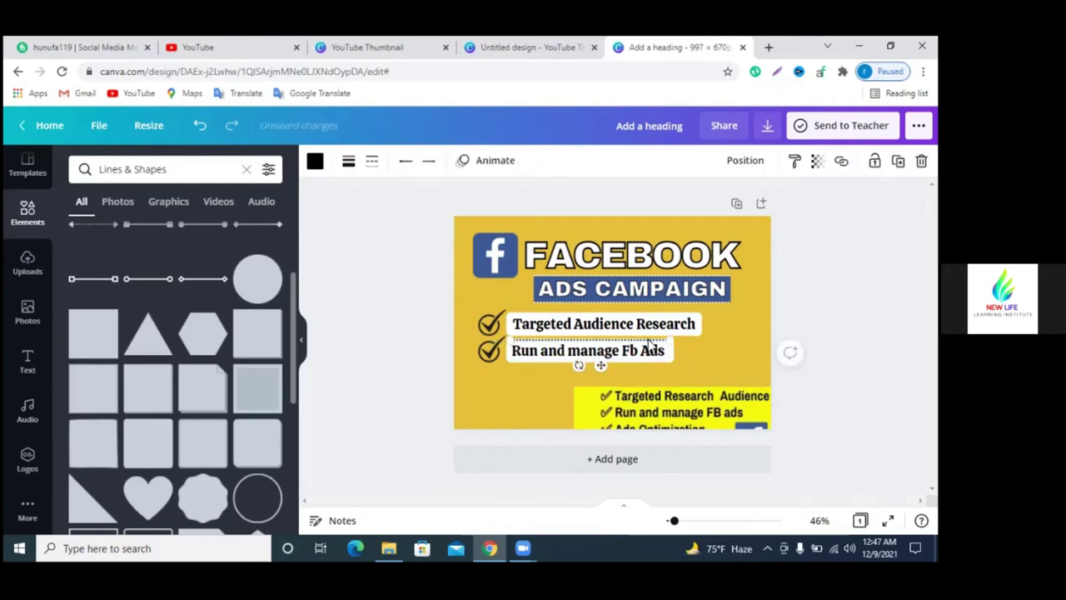
{"action": "key", "text": "Delete"}
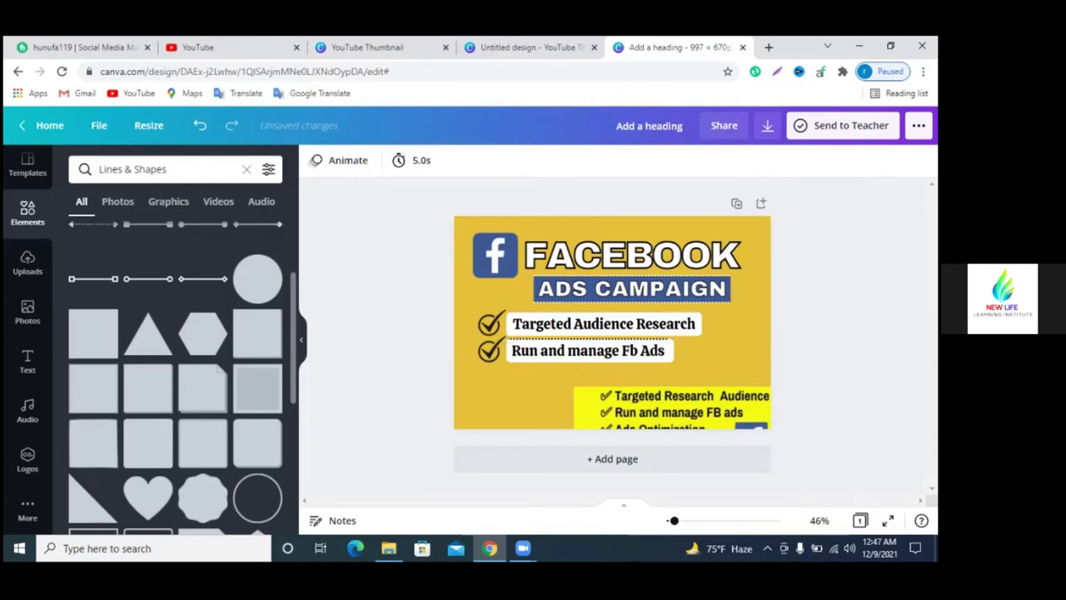
{"action": "left_click", "coordinate": [640, 343]}
{"action": "left_click", "coordinate": [545, 409]}
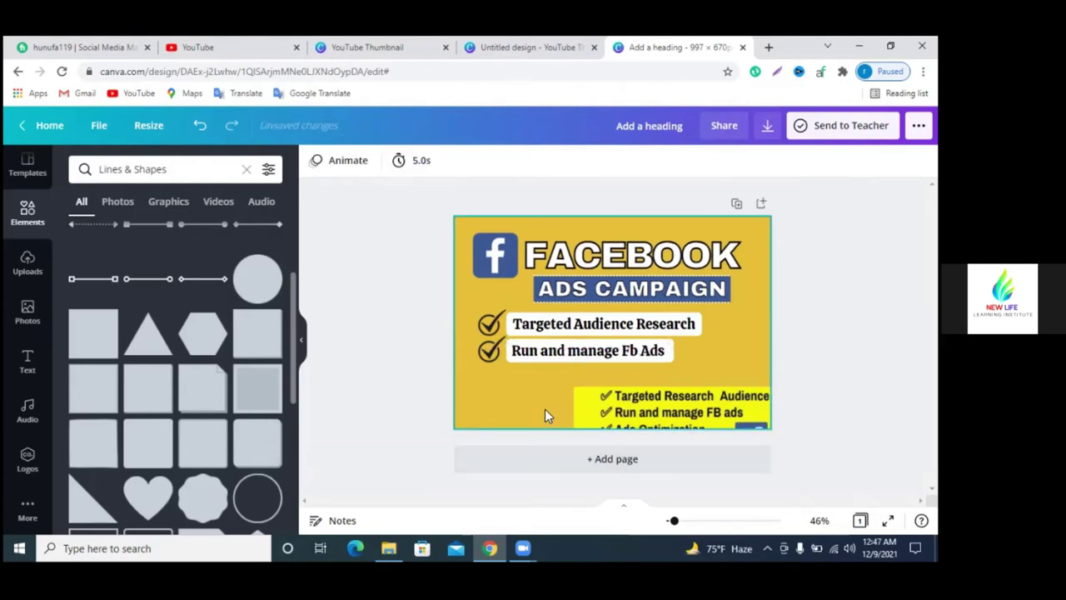
- Drag out a copy of the Run and manage Fb Ads row as a third checklist row
{"action": "left_click", "coordinate": [484, 361]}
{"action": "left_click_drag", "start_coordinate": [486, 354], "coordinate": [491, 361]}
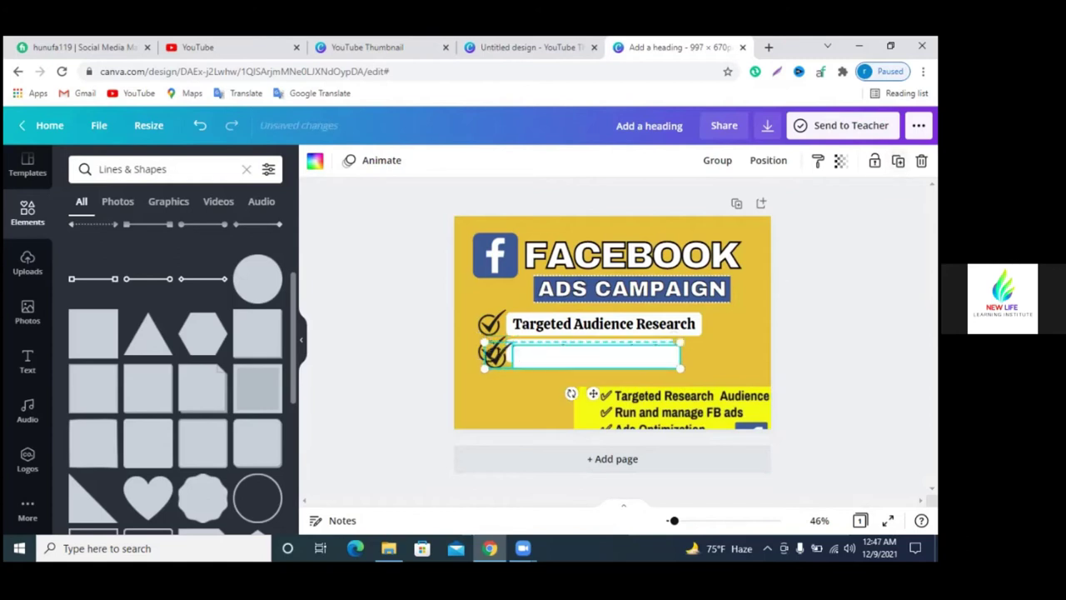
{"action": "left_click_drag", "start_coordinate": [646, 348], "coordinate": [603, 382]}
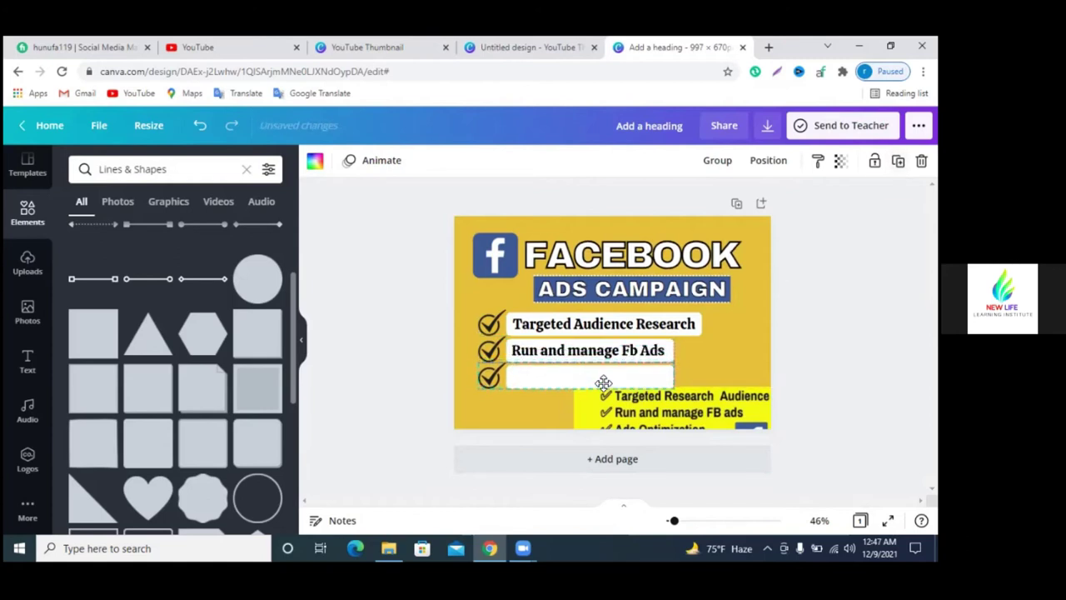
{"action": "left_click", "coordinate": [585, 409]}
- Move the yellow banner aside, then duplicate the Run and manage Fb Ads text onto the third row
{"action": "mouse_move", "coordinate": [715, 415]}
{"action": "left_mouse_down"}
{"action": "mouse_move", "coordinate": [761, 407]}
{"action": "mouse_move", "coordinate": [755, 394]}
{"action": "mouse_move", "coordinate": [809, 361]}
{"action": "left_mouse_up"}
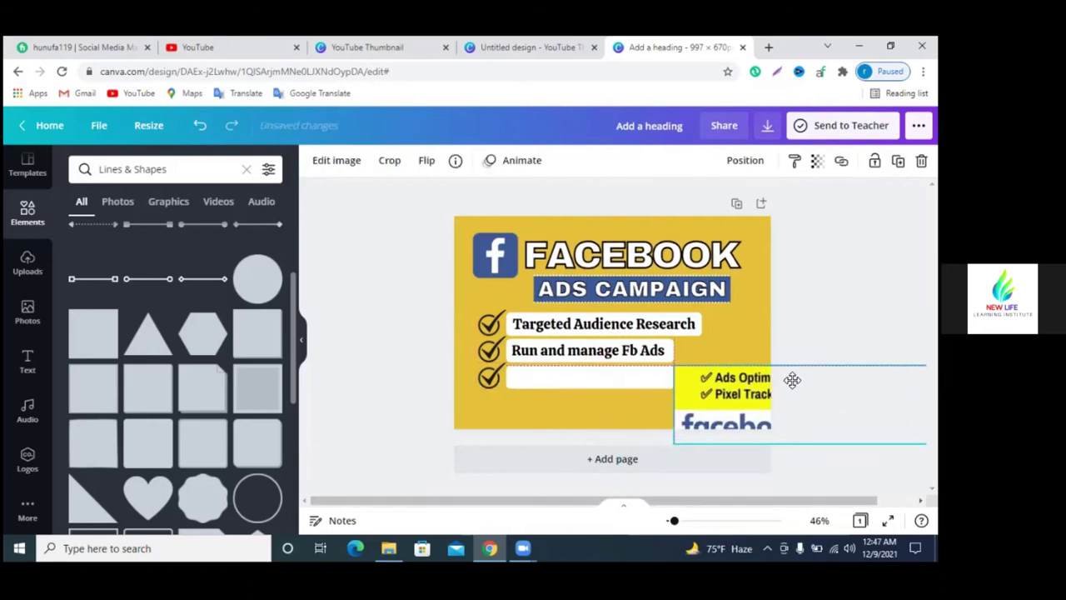
{"action": "left_click", "coordinate": [609, 359]}
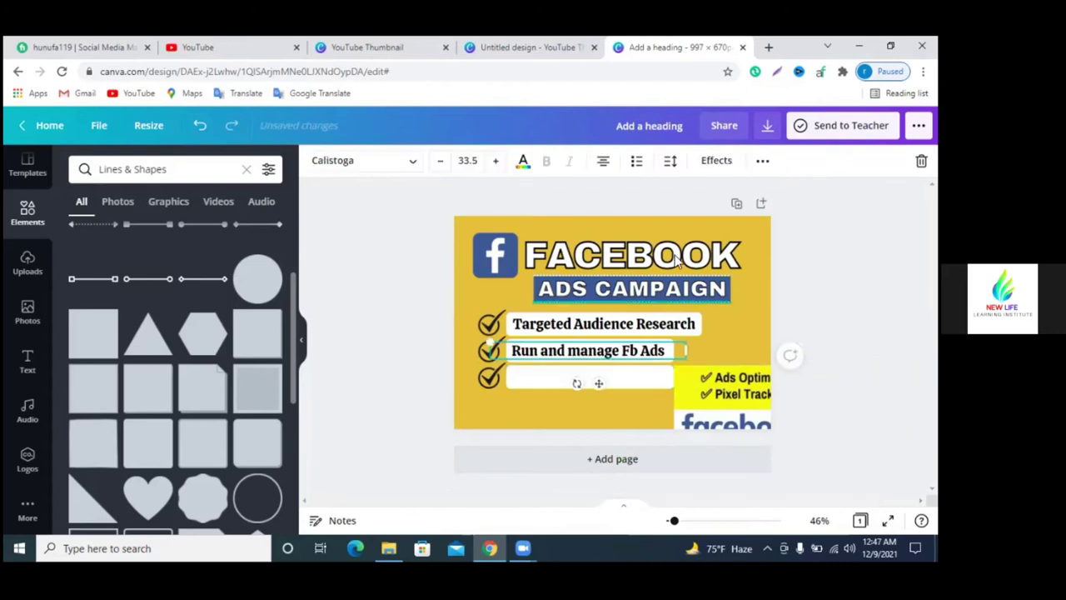
{"action": "left_click", "coordinate": [762, 160]}
{"action": "left_click", "coordinate": [758, 194]}
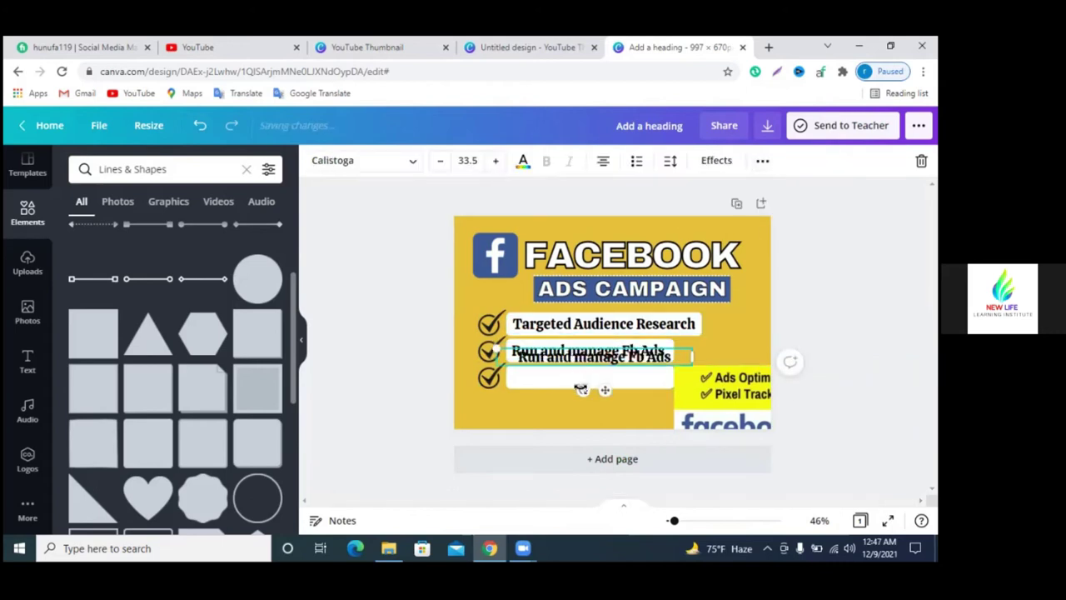
{"action": "left_click_drag", "start_coordinate": [571, 360], "coordinate": [568, 376]}
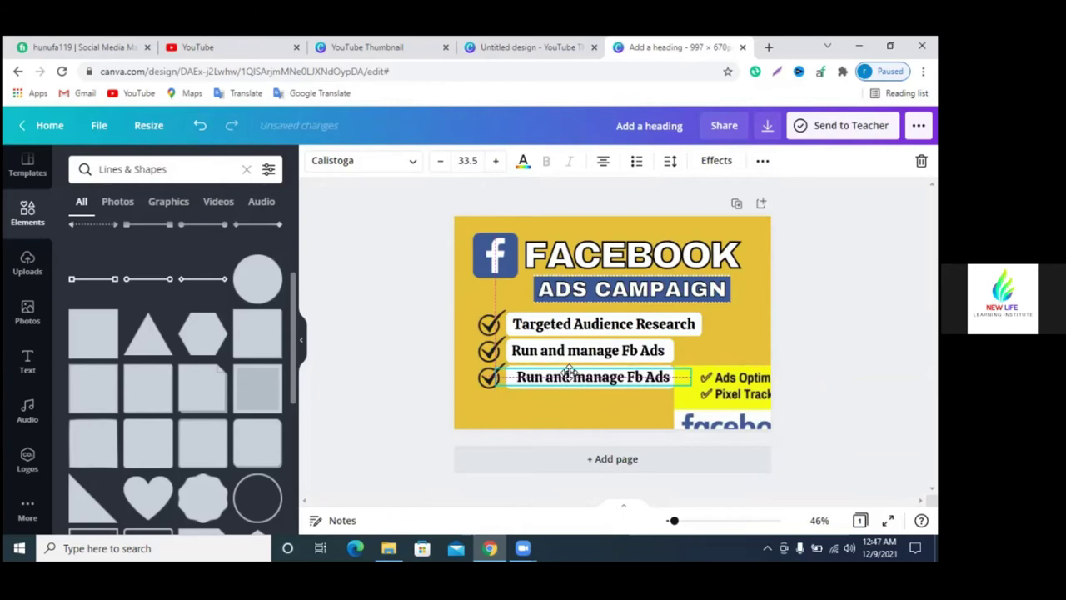
- Replace the duplicated text with 'Ads Optimization', moving the banner lower on the page
{"action": "double_click", "coordinate": [568, 377]}
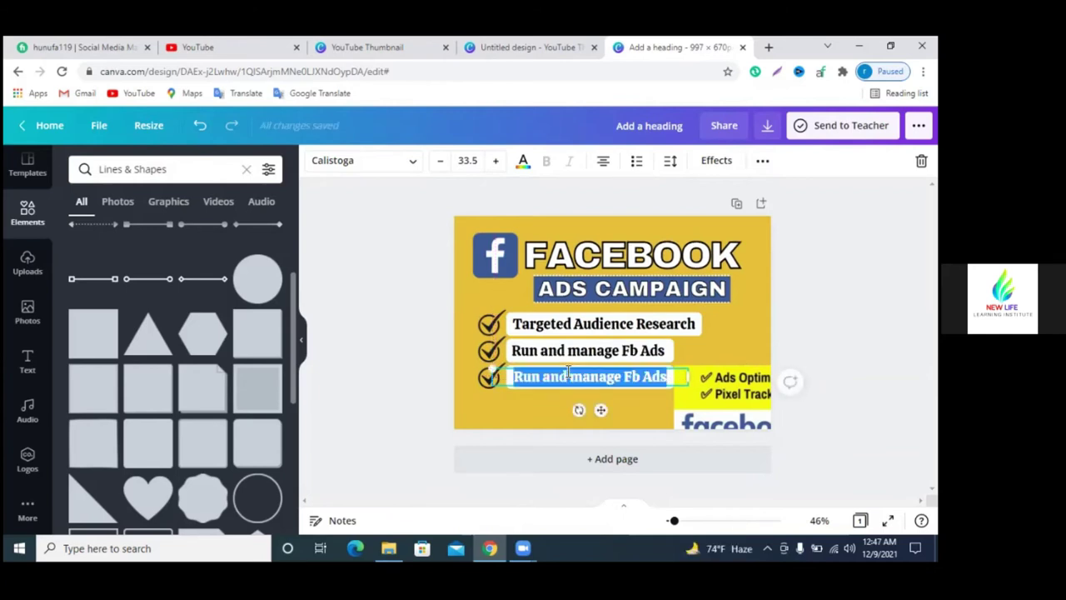
{"action": "type", "text": "Ads"}
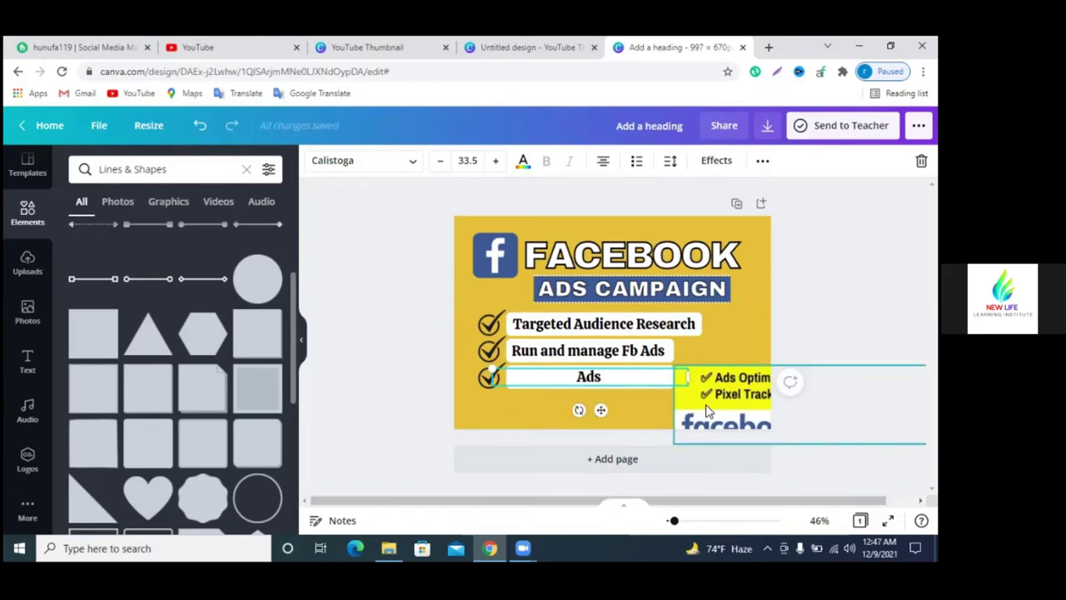
{"action": "left_click_drag", "start_coordinate": [709, 412], "coordinate": [580, 437]}
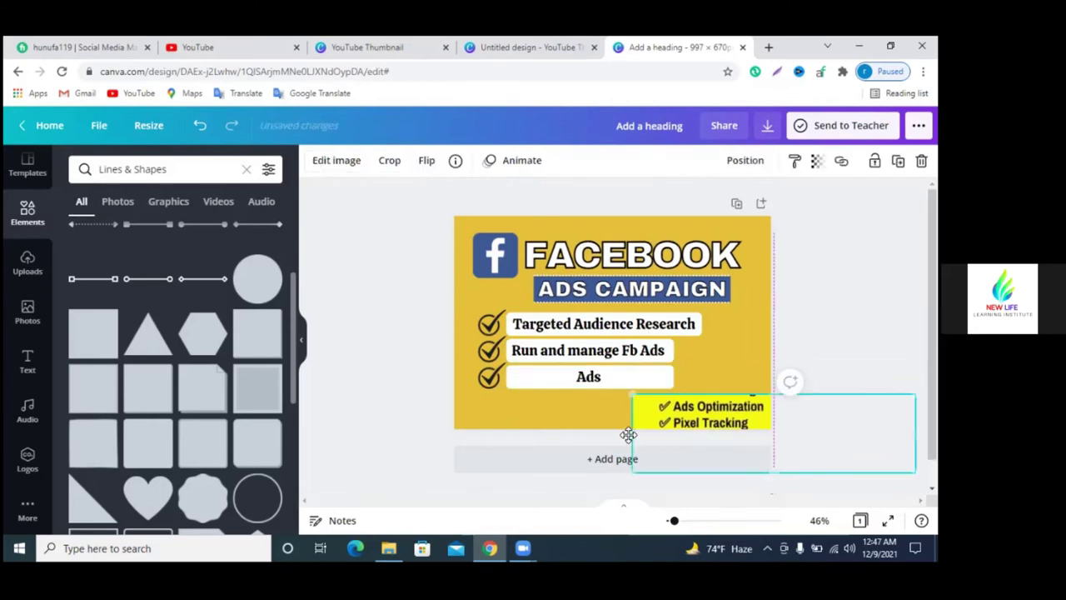
{"action": "left_click", "coordinate": [617, 383]}
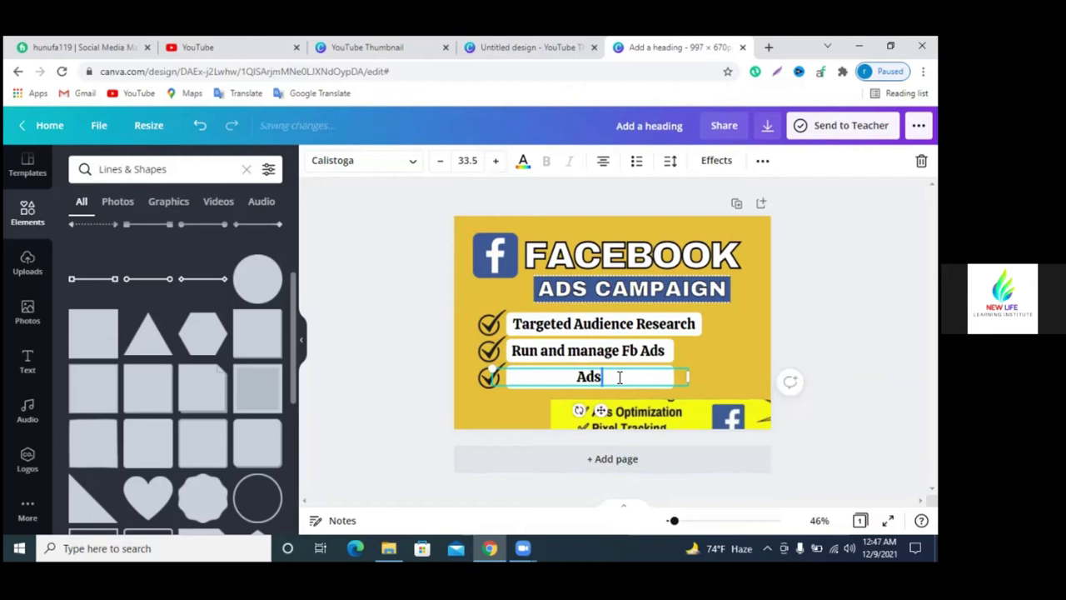
{"action": "type", "text": " Op"}
{"action": "type", "text": "ti"}
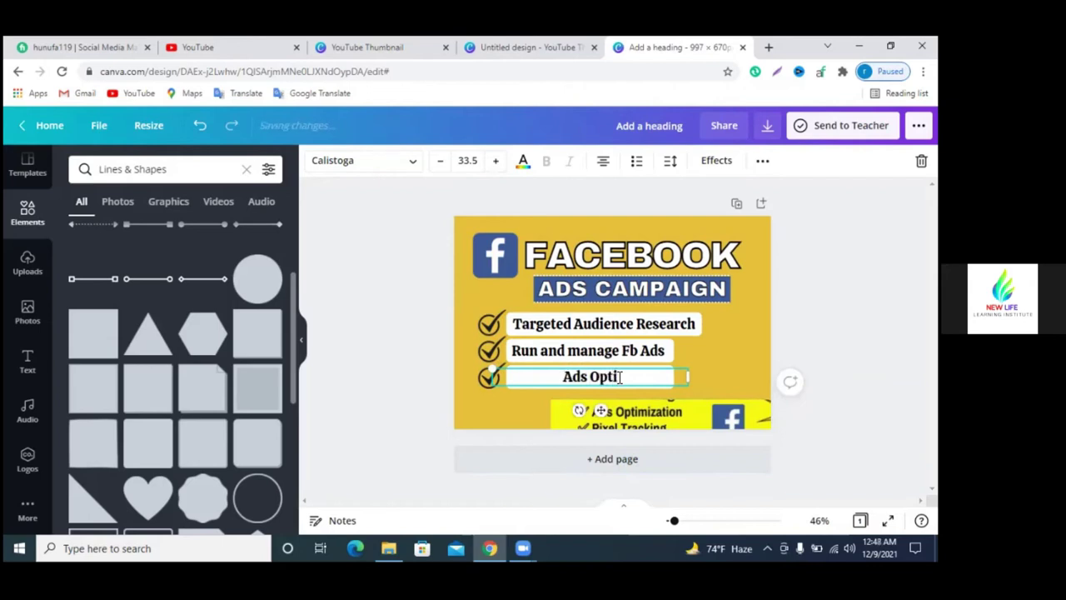
{"action": "type", "text": "mization"}
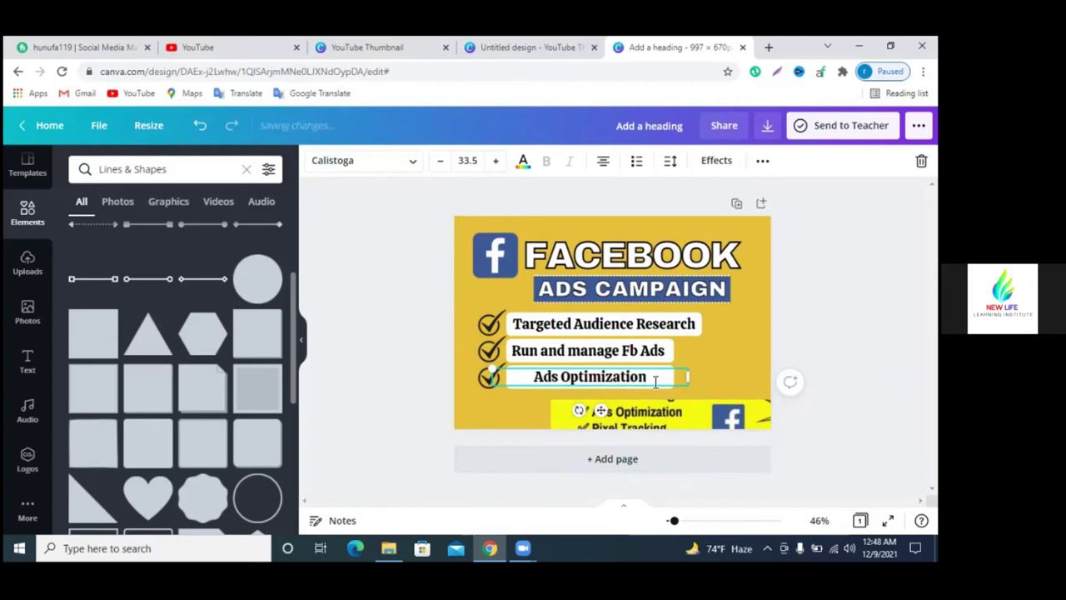
- Nudge the Ads Optimization text to line up with the items above
{"action": "left_click_drag", "start_coordinate": [647, 381], "coordinate": [625, 382]}
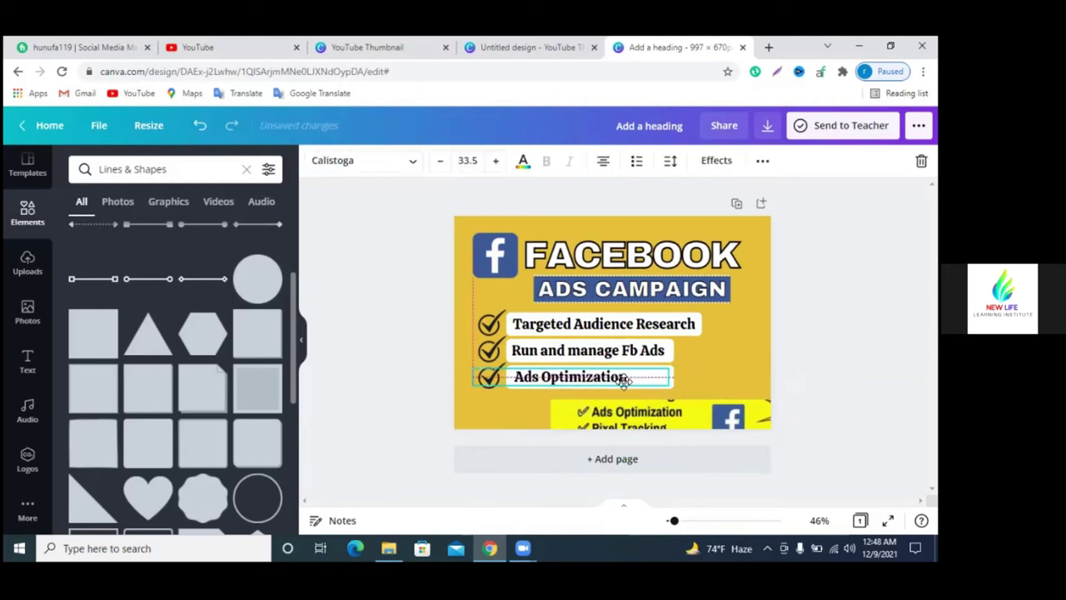
{"action": "key", "text": "shift+Left"}
{"action": "key", "text": "Right"}
{"action": "key", "text": "Right"}
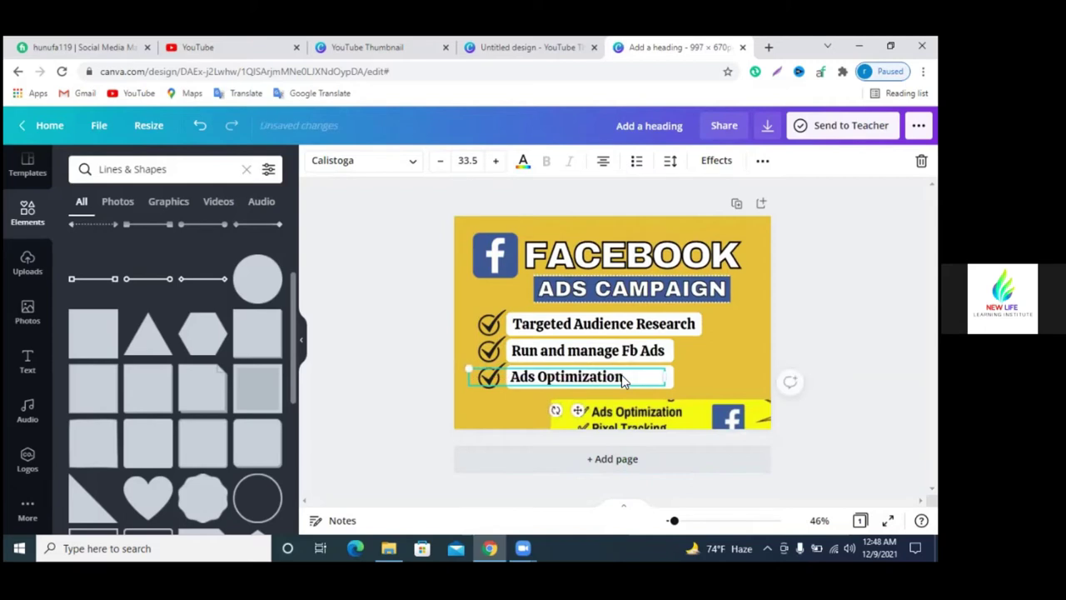
{"action": "left_click", "coordinate": [718, 366]}
{"action": "left_click", "coordinate": [666, 381]}
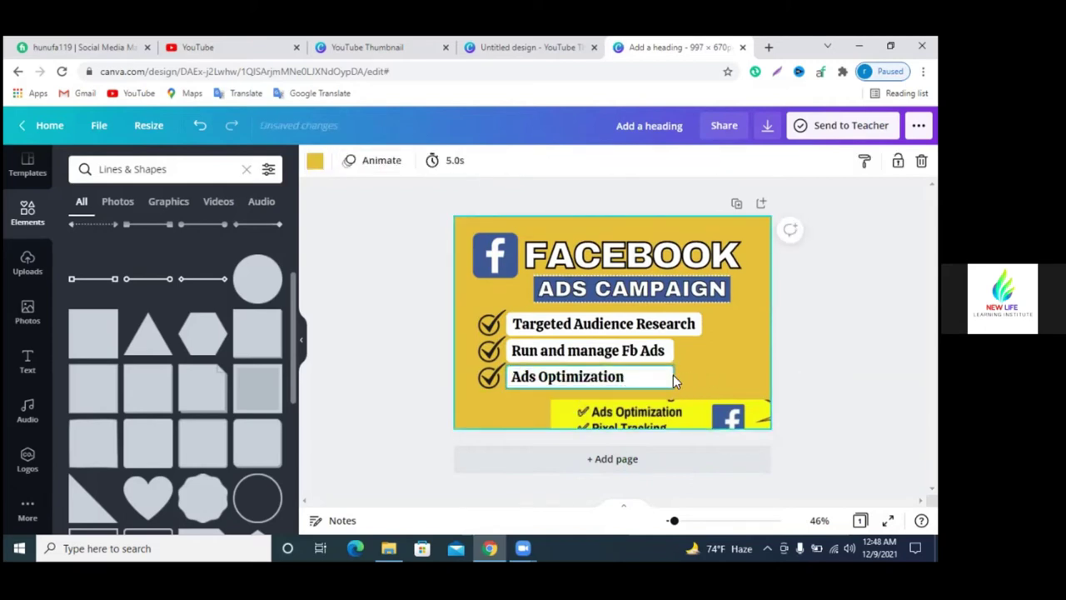
- Narrow the Ads Optimization box, shift the yellow banners right, and copy the row to a fourth position
{"action": "left_click_drag", "start_coordinate": [670, 376], "coordinate": [631, 377]}
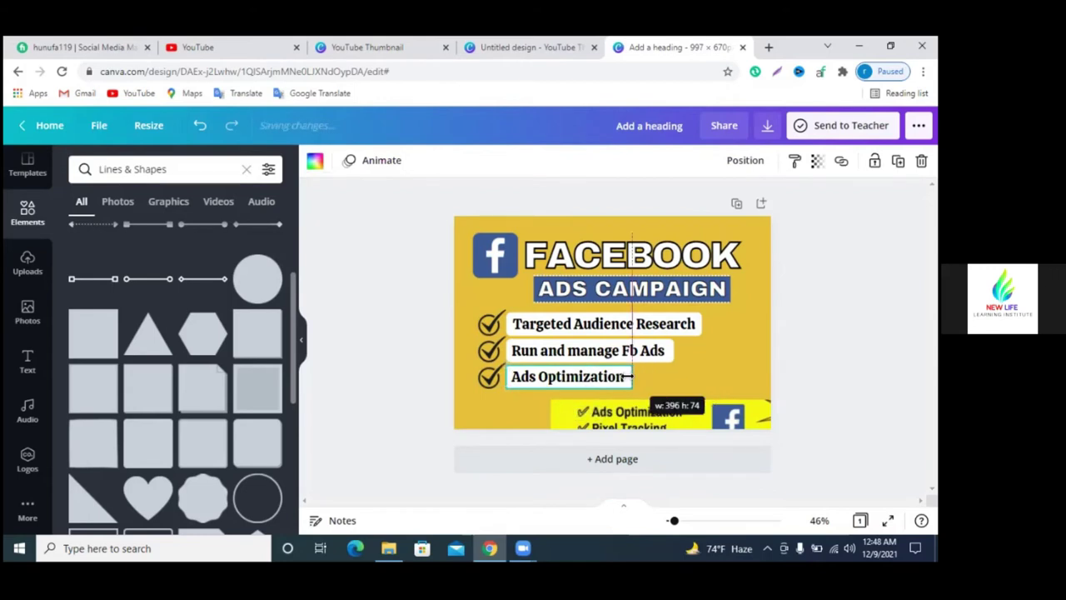
{"action": "mouse_move", "coordinate": [696, 415]}
{"action": "left_mouse_down"}
{"action": "mouse_move", "coordinate": [736, 378]}
{"action": "mouse_move", "coordinate": [736, 398]}
{"action": "left_mouse_up"}
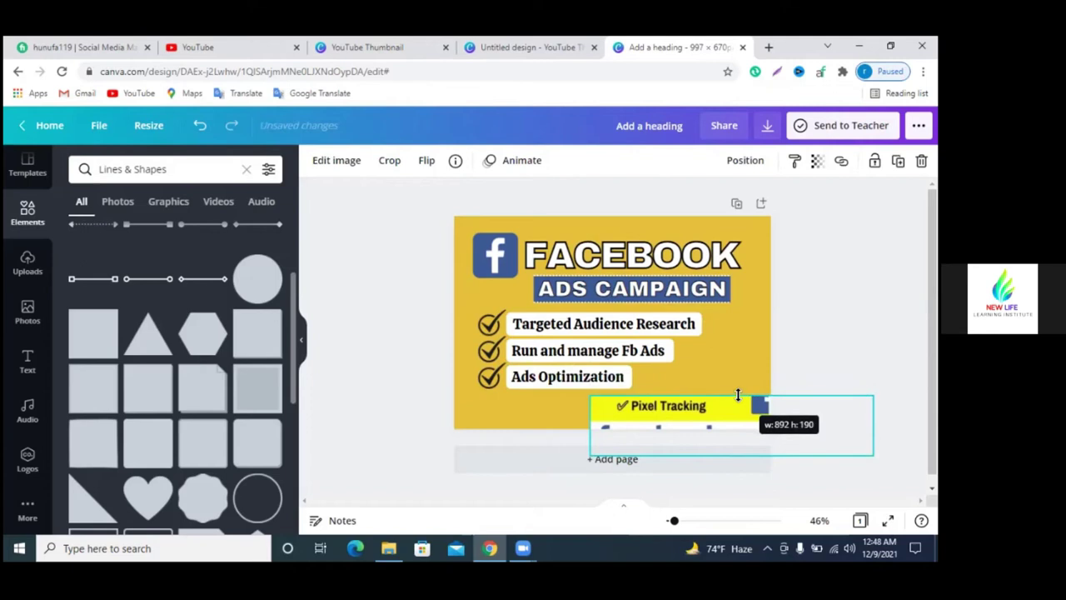
{"action": "left_click_drag", "start_coordinate": [682, 433], "coordinate": [744, 436]}
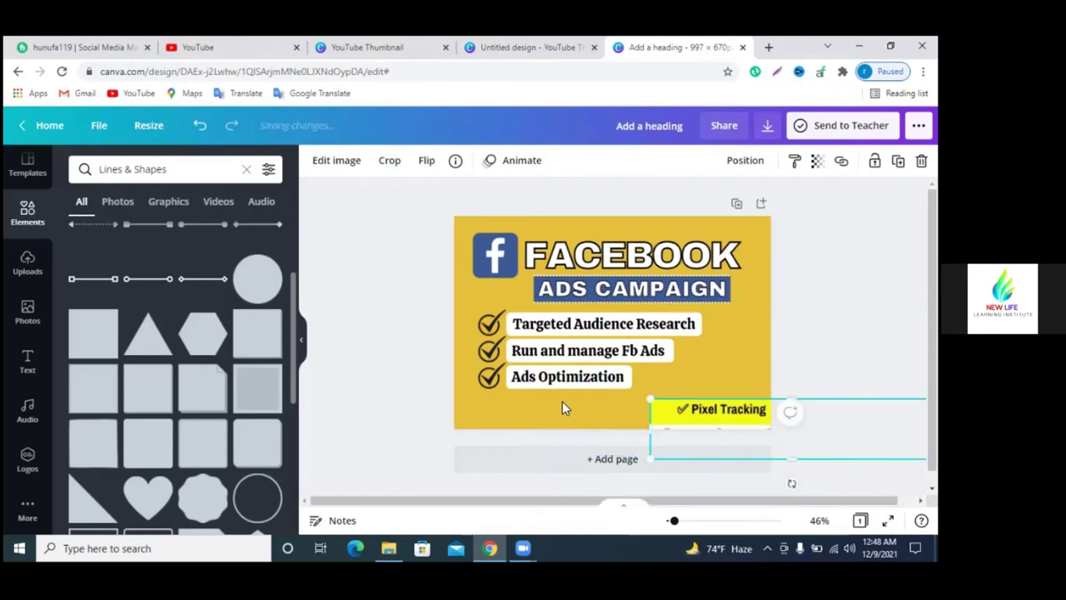
{"action": "left_click", "coordinate": [483, 380]}
{"action": "left_click", "coordinate": [796, 162]}
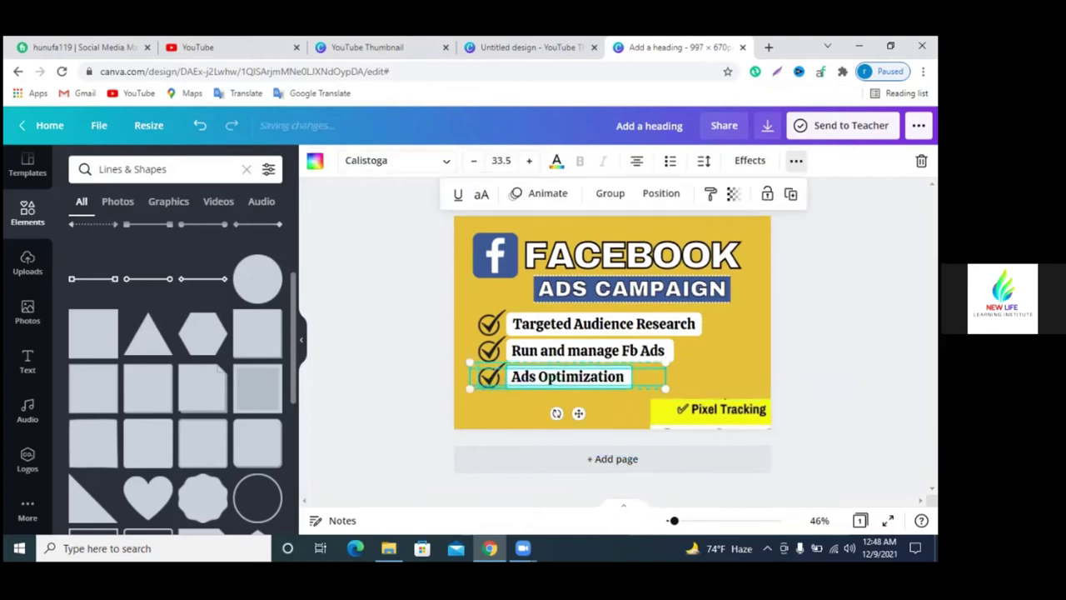
{"action": "left_click_drag", "start_coordinate": [543, 391], "coordinate": [543, 406]}
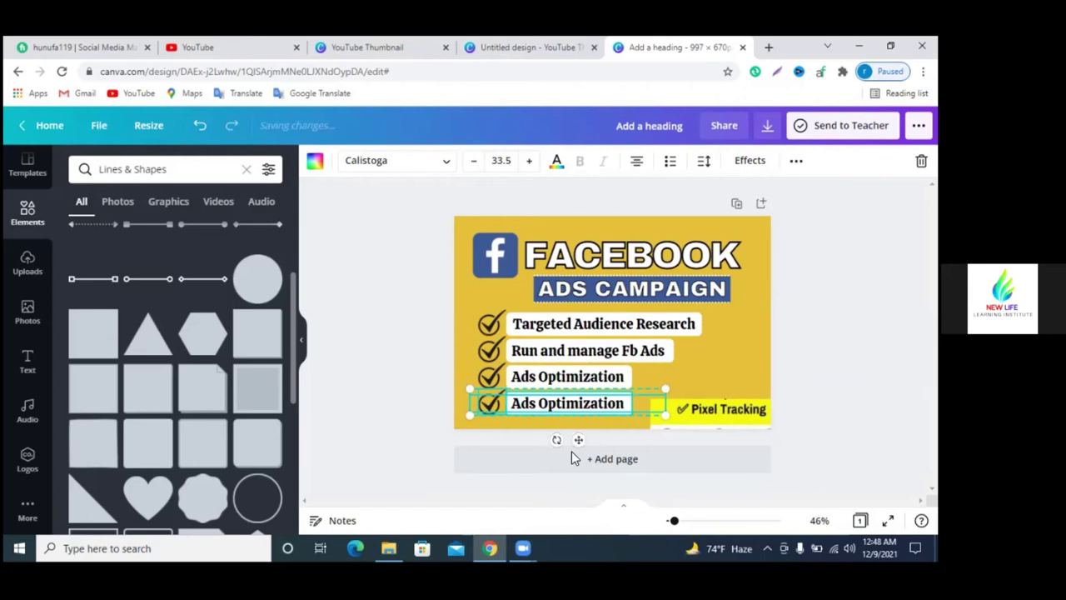
- Change the fourth row's text to 'Pixel Setup'
{"action": "left_click", "coordinate": [381, 383]}
{"action": "left_click", "coordinate": [580, 407]}
{"action": "double_click", "coordinate": [581, 407]}
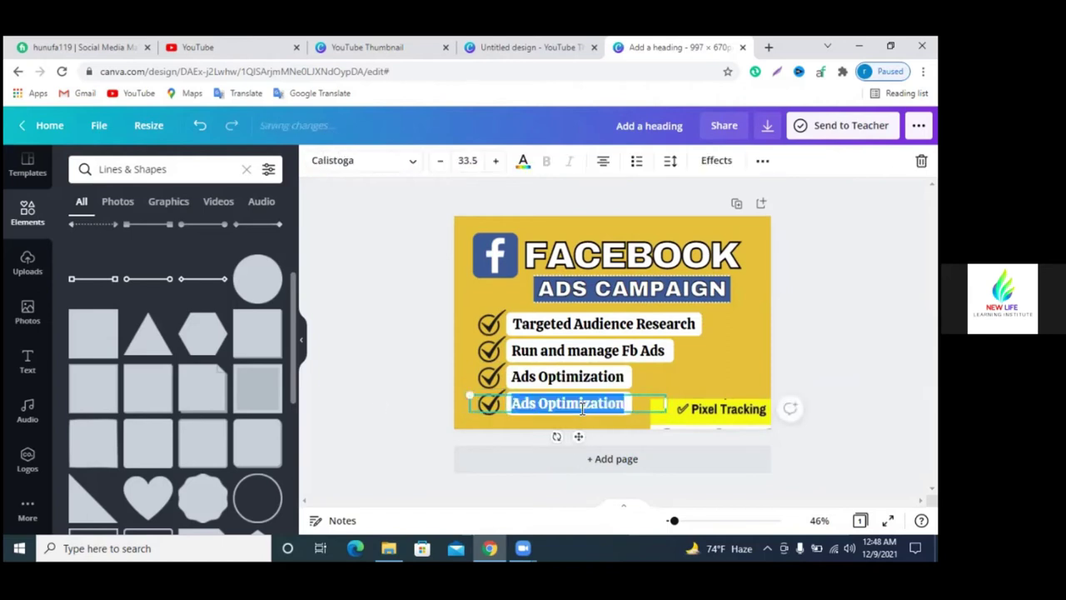
{"action": "type", "text": "Pi"}
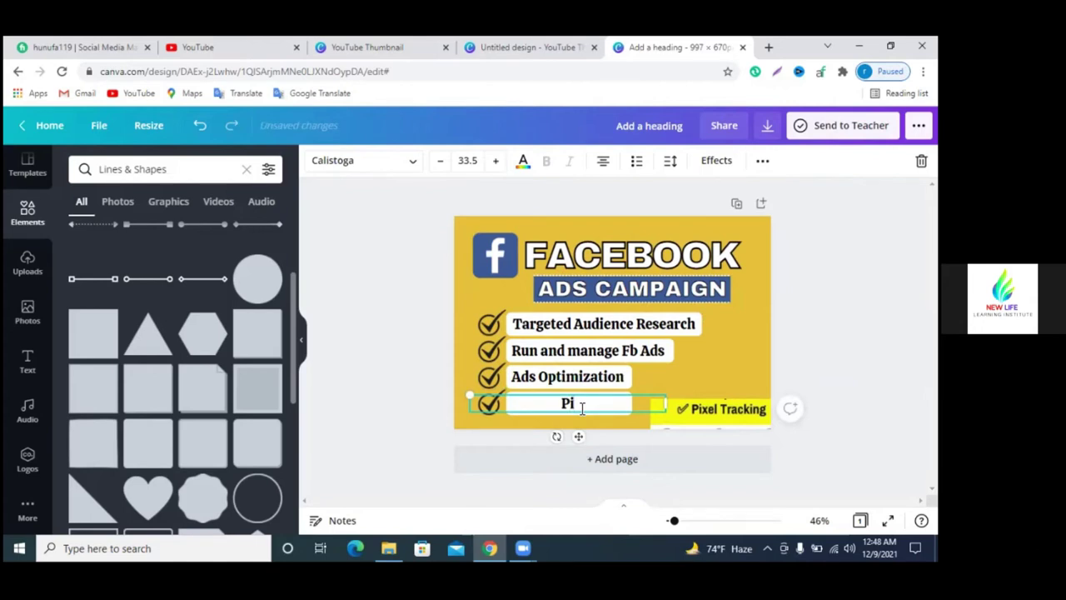
{"action": "type", "text": "xel"}
{"action": "type", "text": " Setup"}
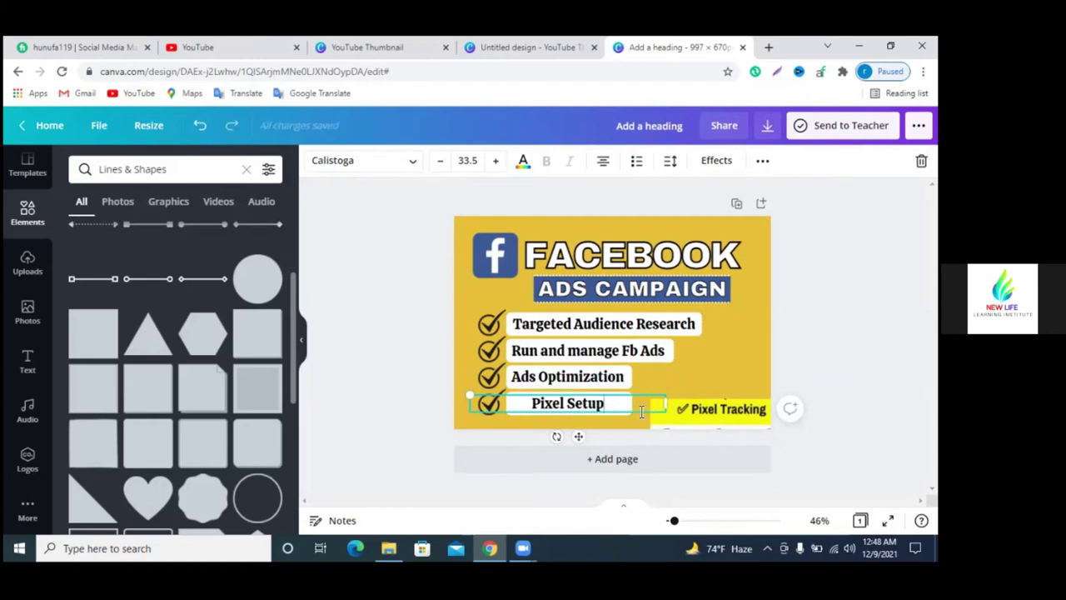
{"action": "left_click", "coordinate": [685, 377]}
- Align Pixel Setup with the other checklist items and narrow its white box to fit
{"action": "left_click_drag", "start_coordinate": [605, 404], "coordinate": [584, 398]}
{"action": "left_click", "coordinate": [659, 405]}
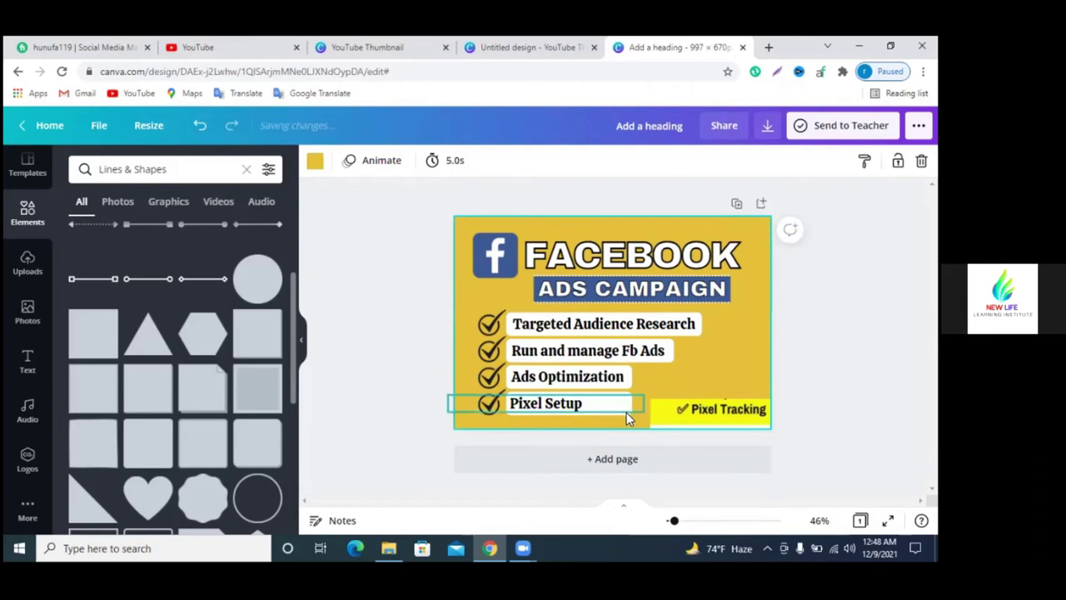
{"action": "left_click", "coordinate": [618, 413]}
{"action": "left_click_drag", "start_coordinate": [618, 403], "coordinate": [573, 405]}
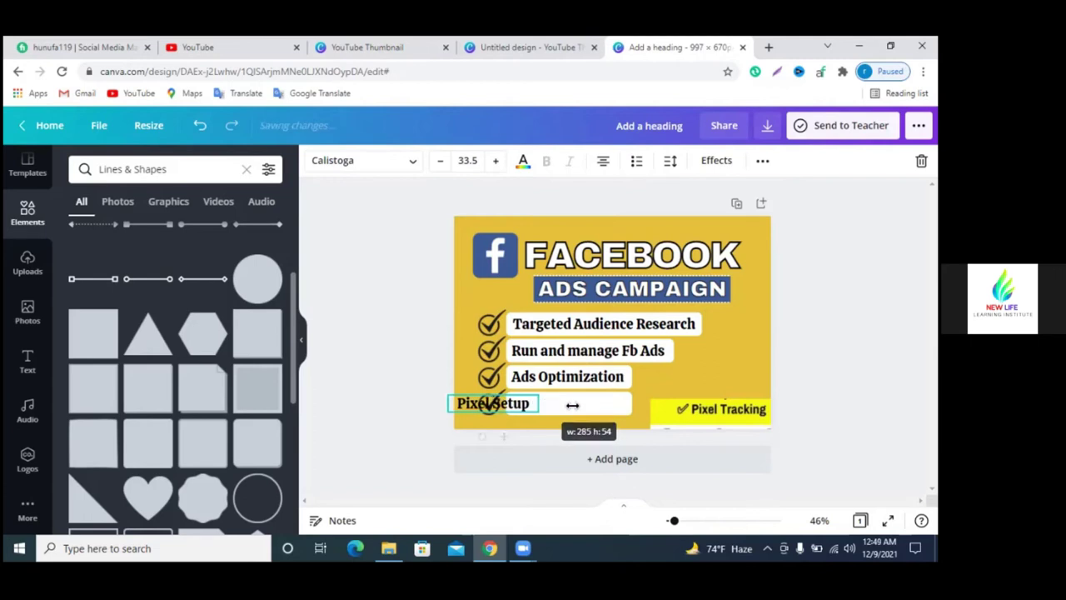
{"action": "left_click", "coordinate": [636, 418]}
{"action": "left_click_drag", "start_coordinate": [517, 404], "coordinate": [568, 406]}
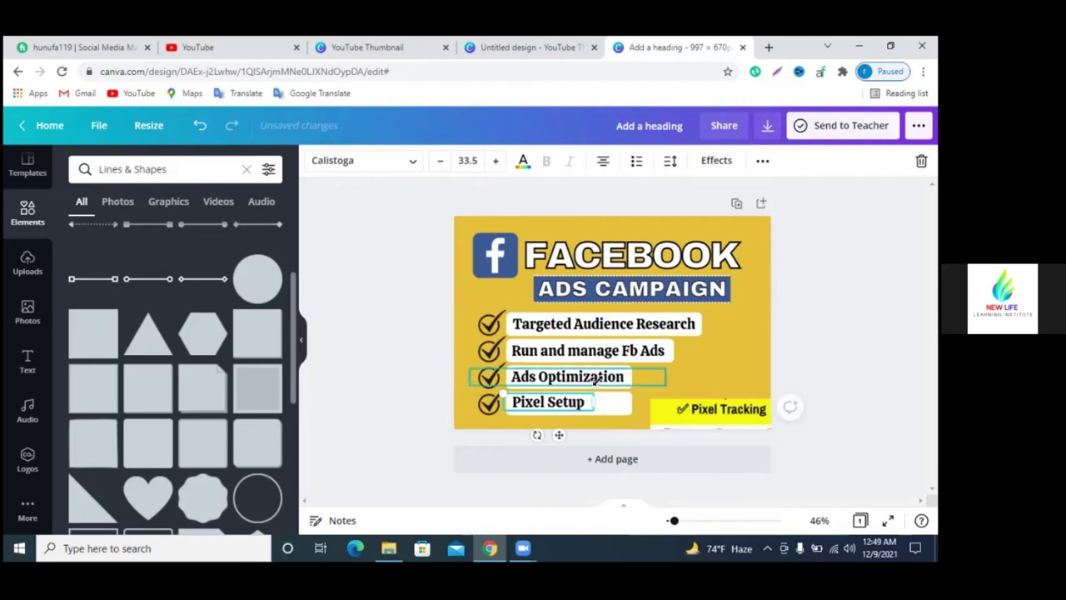
{"action": "left_click", "coordinate": [624, 404]}
{"action": "left_click_drag", "start_coordinate": [631, 403], "coordinate": [591, 402]}
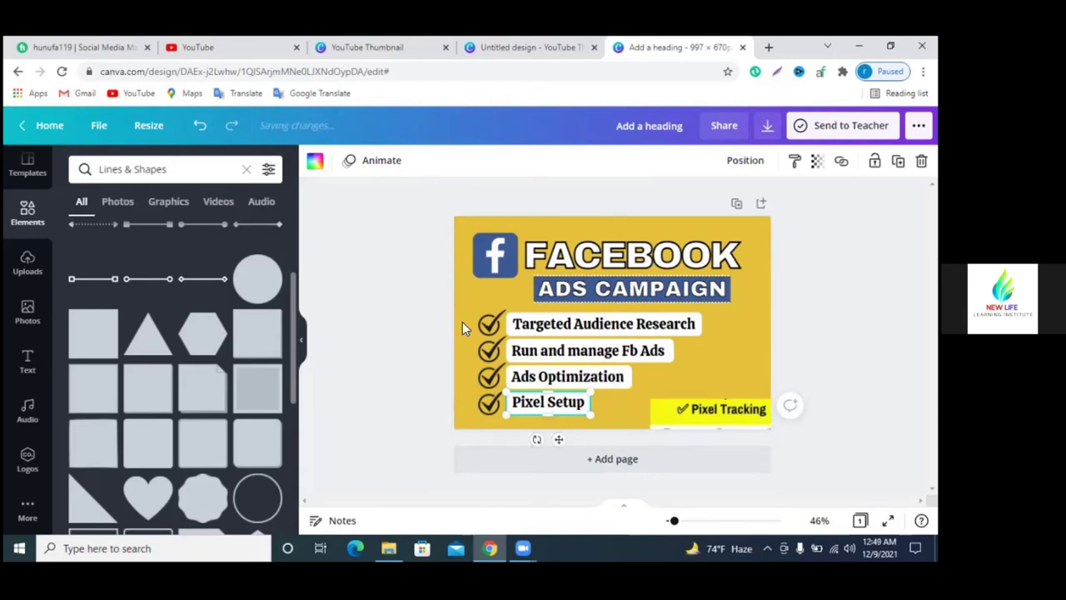
{"action": "left_click", "coordinate": [464, 326]}
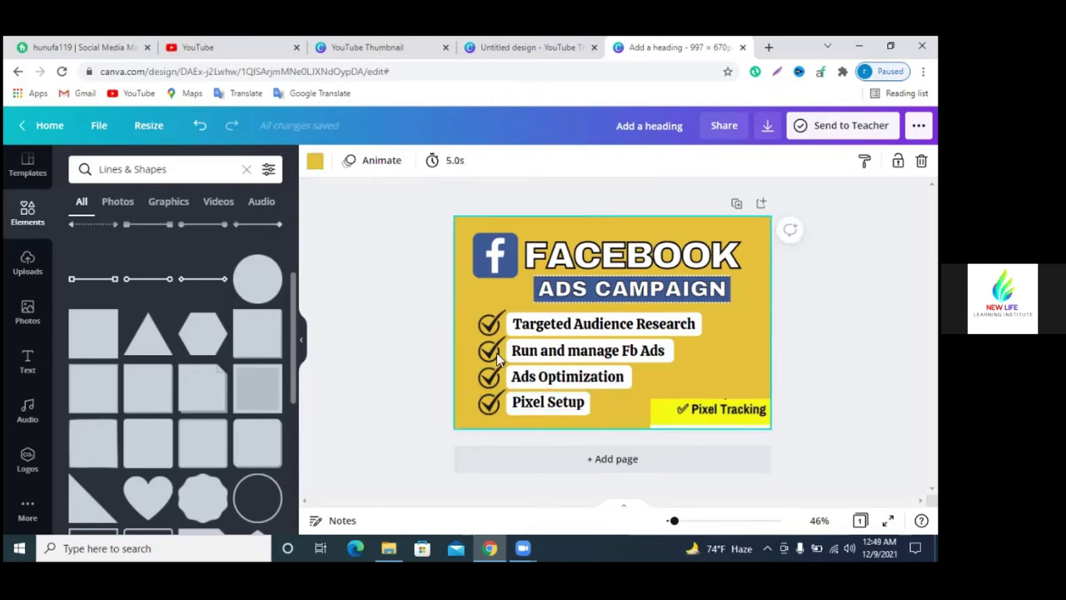
- Select all four checklist rows, shrink them slightly, and drag the Pixel Tracking image off the canvas
{"action": "left_click_drag", "start_coordinate": [481, 330], "coordinate": [526, 406]}
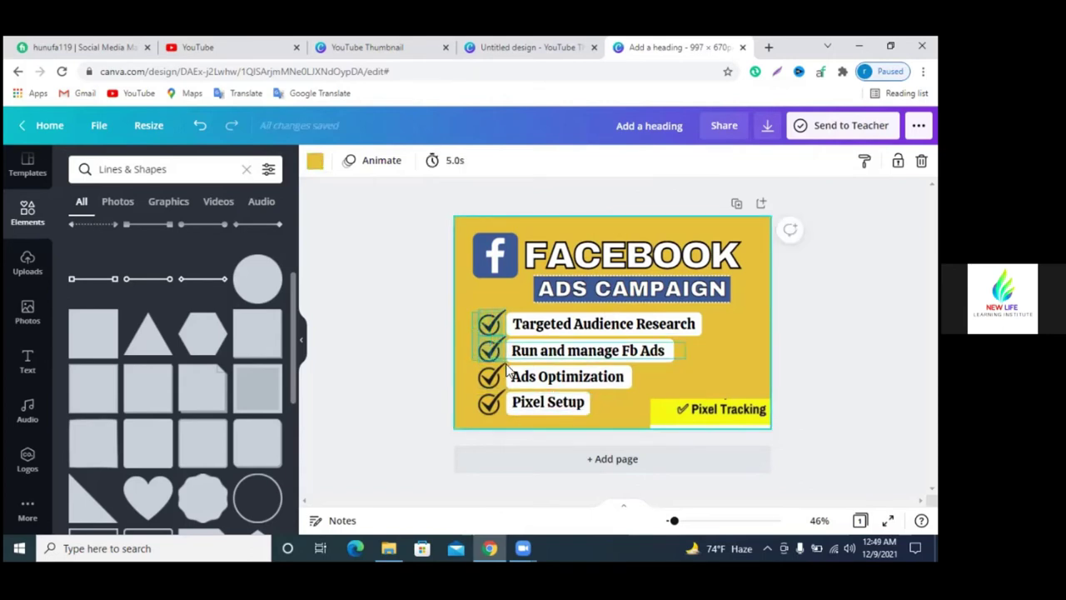
{"action": "mouse_move", "coordinate": [593, 403]}
{"action": "left_mouse_down"}
{"action": "mouse_move", "coordinate": [700, 408]}
{"action": "mouse_move", "coordinate": [688, 410]}
{"action": "left_mouse_up"}
{"action": "left_click_drag", "start_coordinate": [682, 408], "coordinate": [677, 406]}
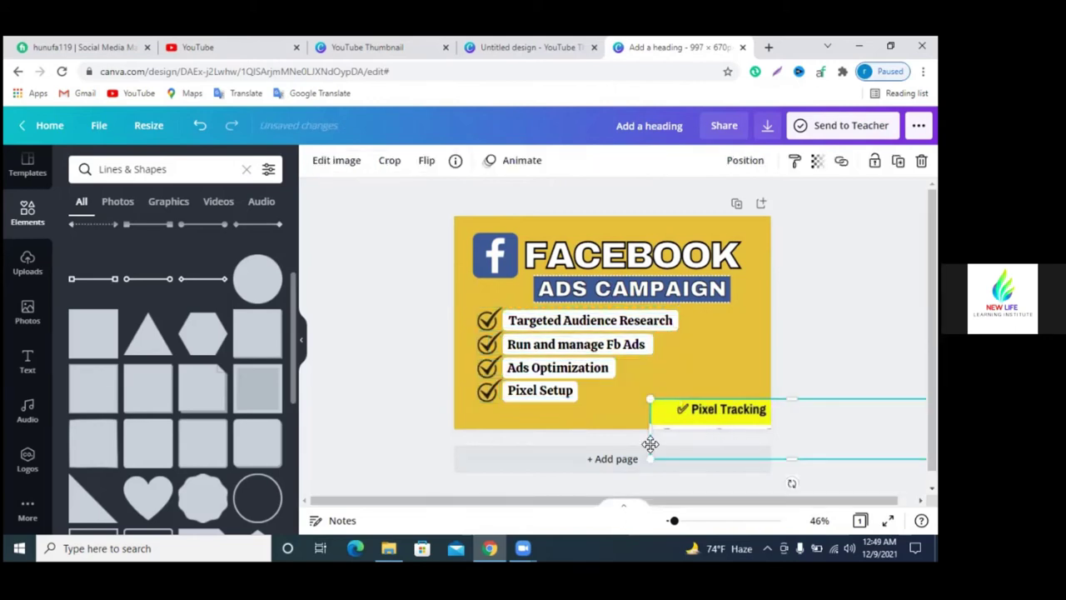
{"action": "left_click_drag", "start_coordinate": [649, 443], "coordinate": [289, 462]}
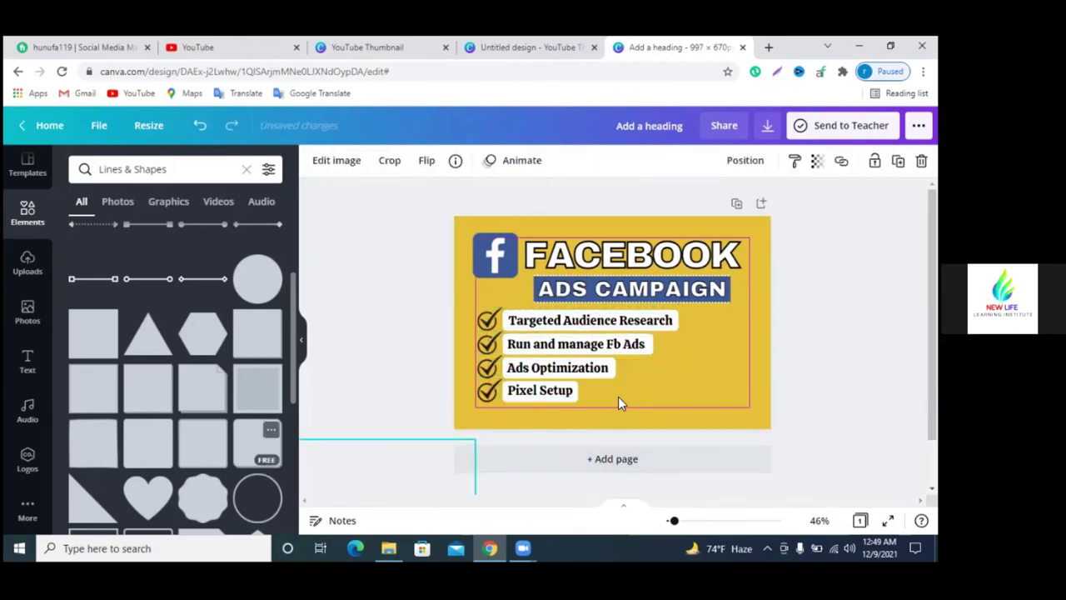
- Delete the moved image and give Run and manage Fb Ads a blue box with white text
{"action": "key", "text": "Delete"}
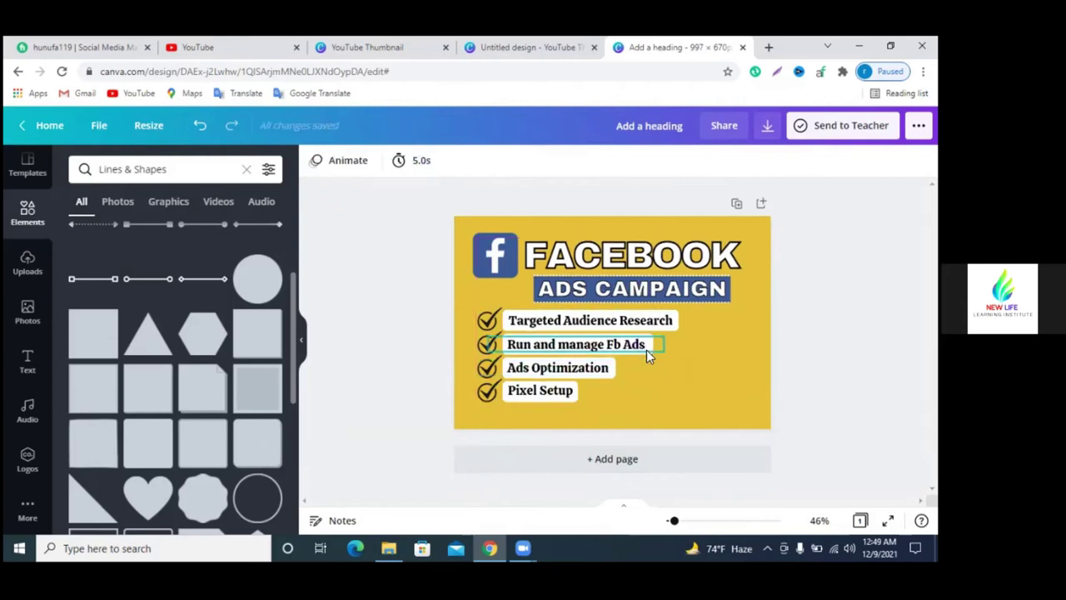
{"action": "left_click", "coordinate": [648, 350]}
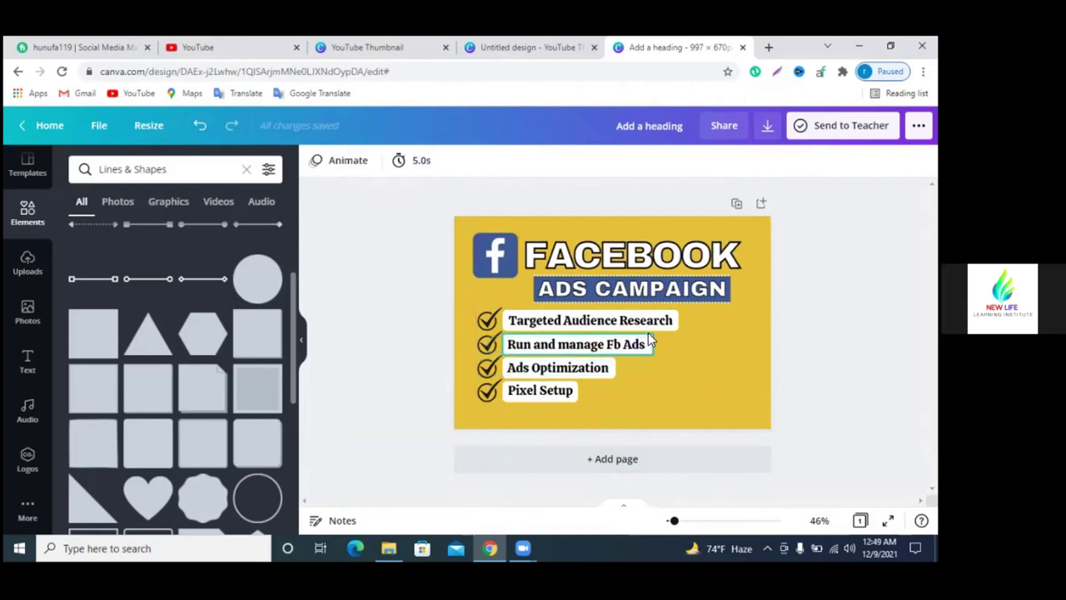
{"action": "left_click", "coordinate": [313, 162]}
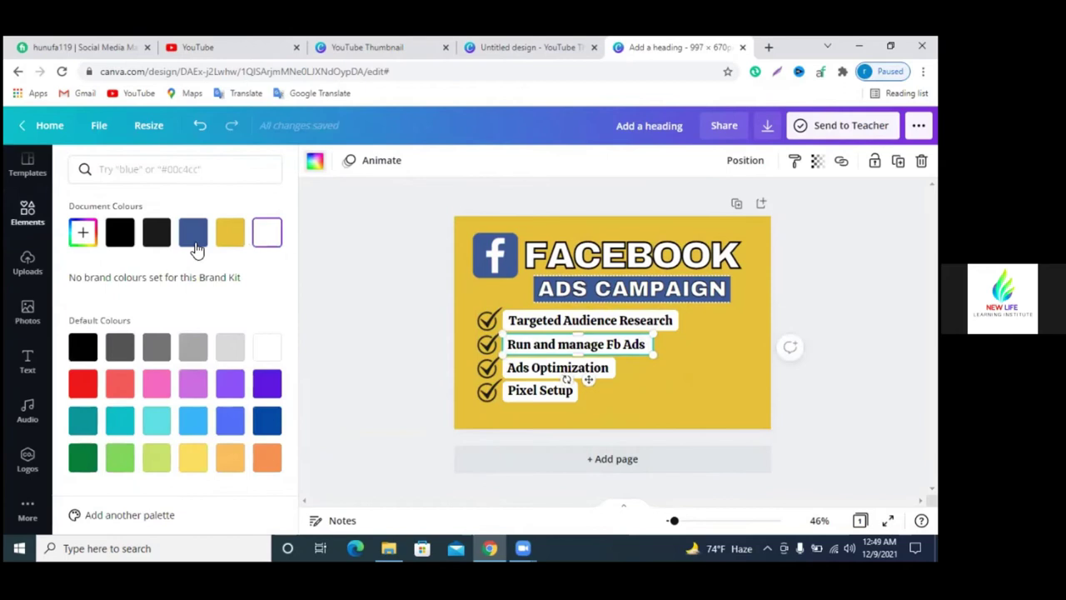
{"action": "left_click", "coordinate": [198, 240]}
{"action": "left_click", "coordinate": [499, 350]}
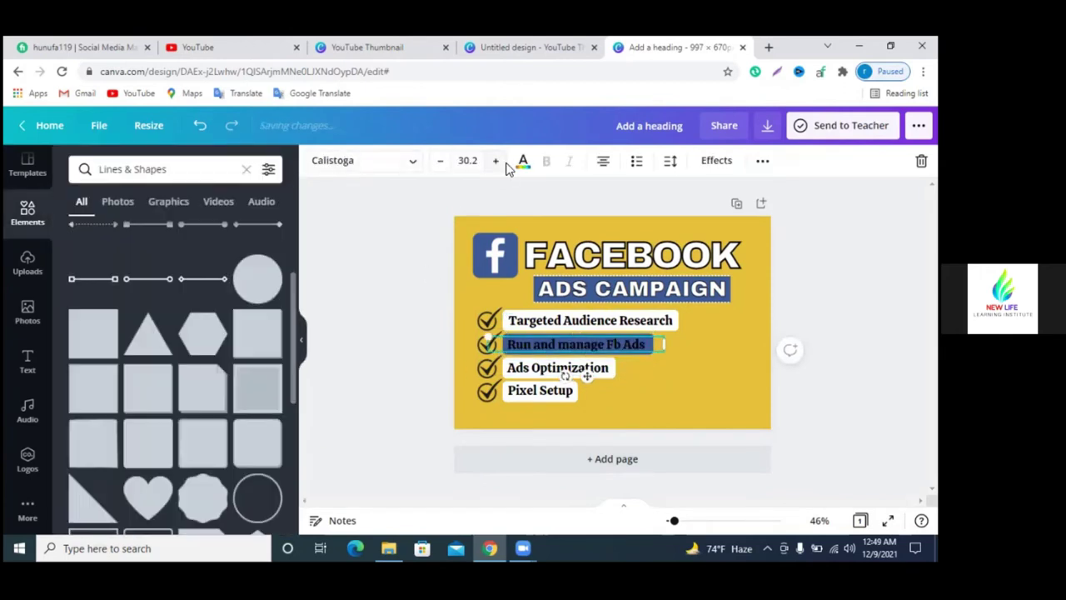
{"action": "left_click", "coordinate": [522, 162]}
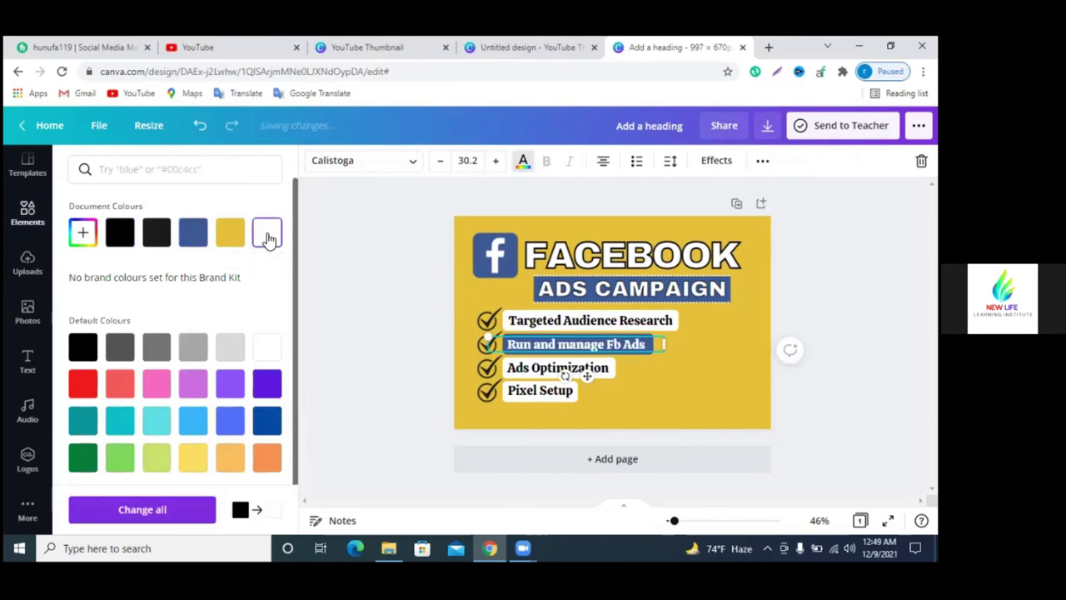
{"action": "left_click", "coordinate": [405, 317]}
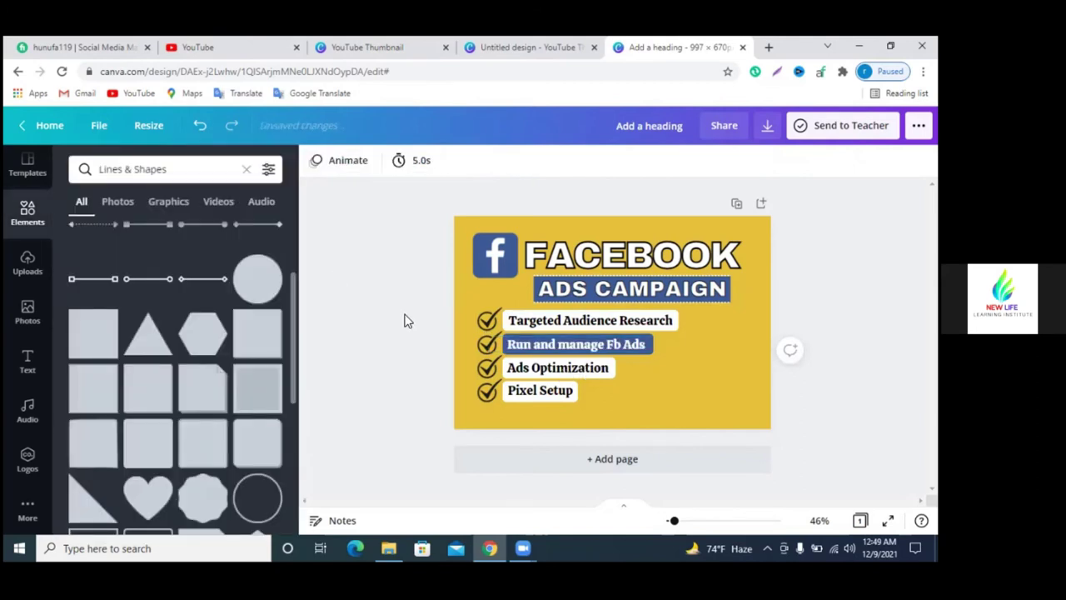
{"action": "left_click", "coordinate": [604, 379]}
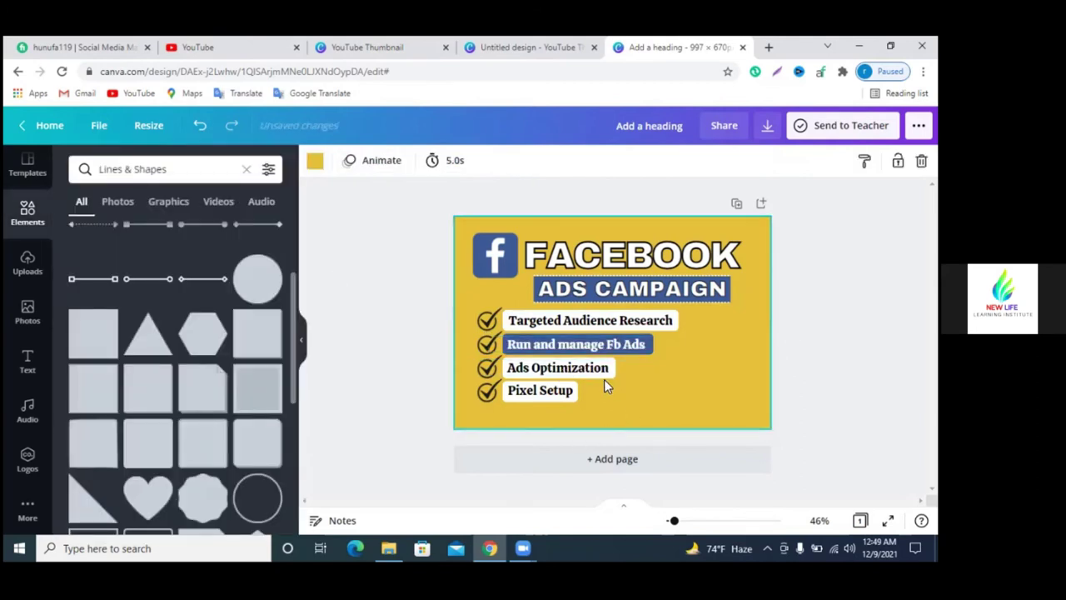
- Colour the Ads Optimization box coral red
{"action": "left_click", "coordinate": [611, 370]}
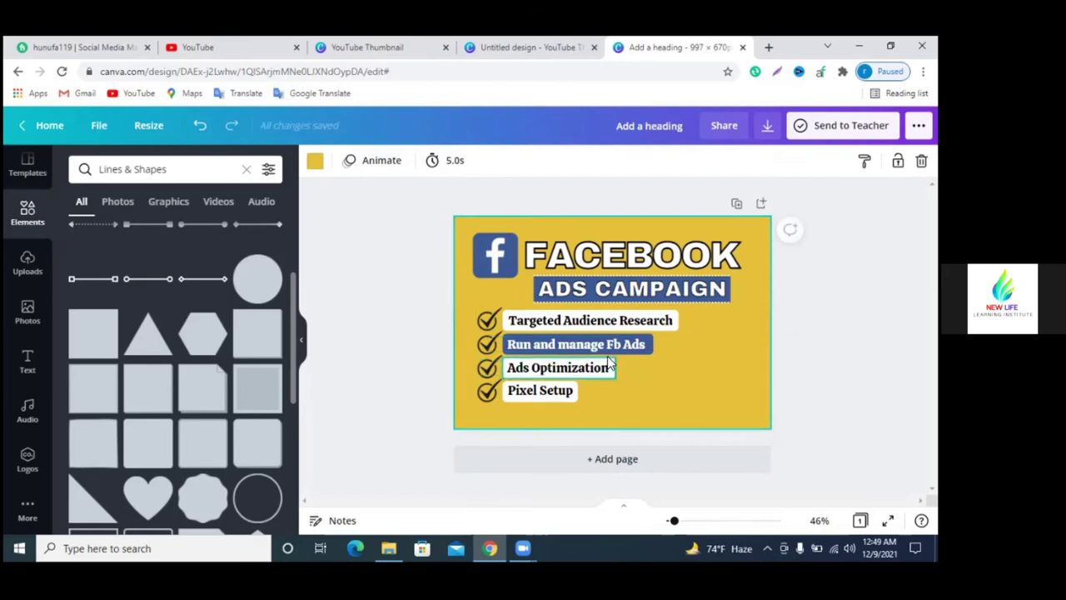
{"action": "left_click", "coordinate": [315, 161]}
{"action": "left_click", "coordinate": [156, 384]}
{"action": "left_click", "coordinate": [120, 383]}
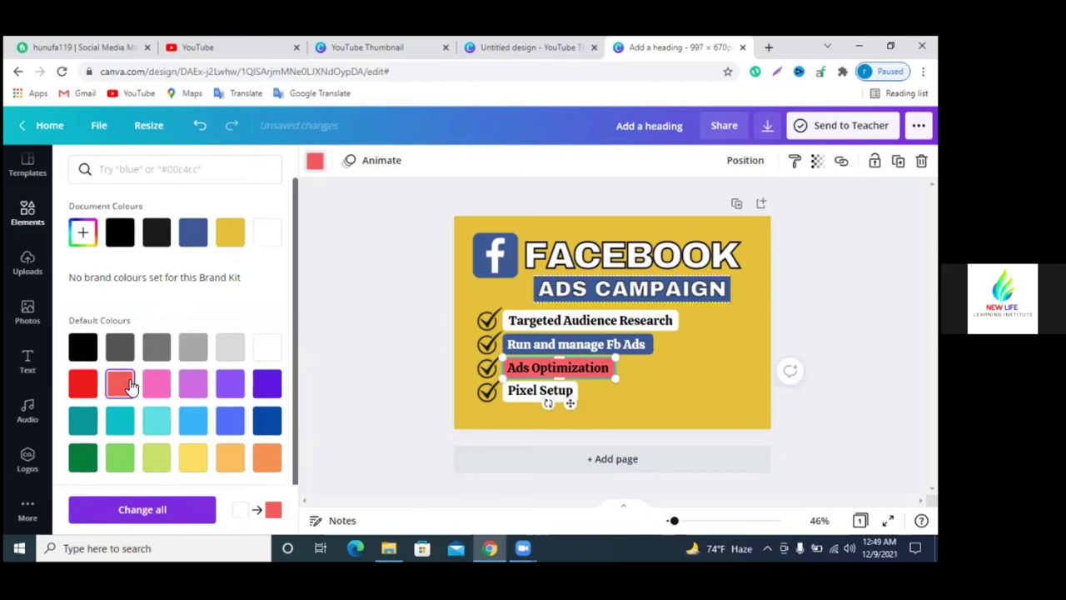
{"action": "left_click", "coordinate": [373, 321]}
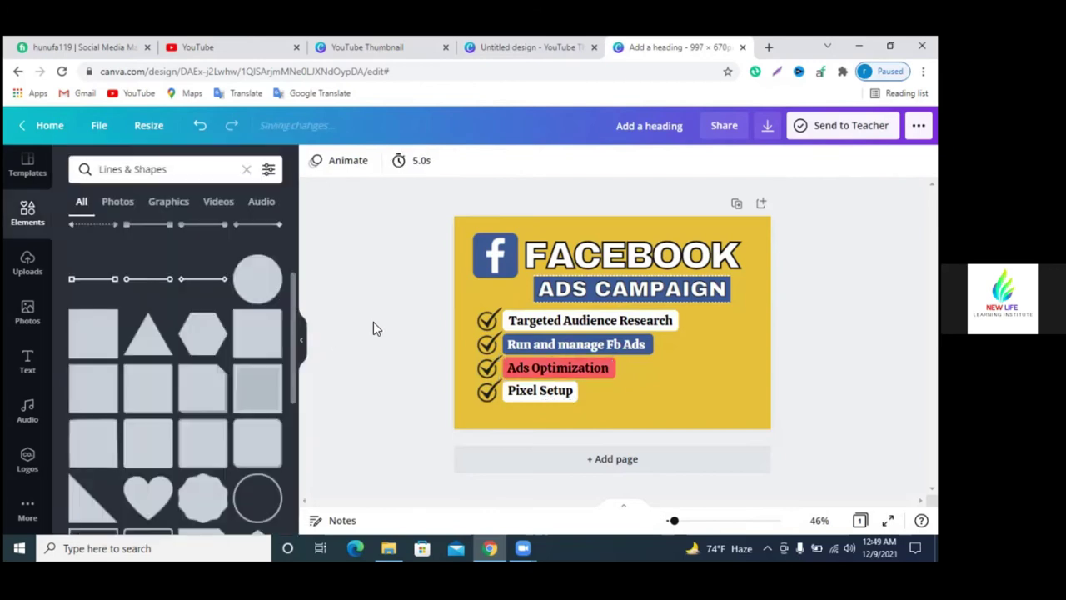
- Colour the Pixel Setup box green
{"action": "left_click", "coordinate": [571, 396]}
{"action": "left_click", "coordinate": [314, 160]}
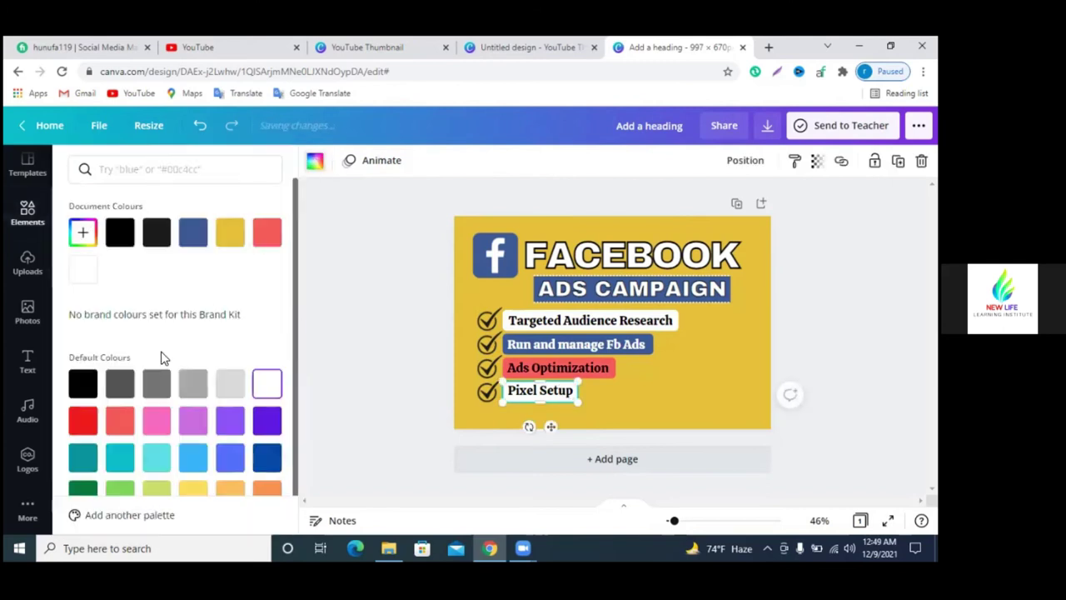
{"action": "scroll", "coordinate": [158, 367], "scroll_direction": "down", "scroll_amount": 1}
{"action": "left_click", "coordinate": [119, 464]}
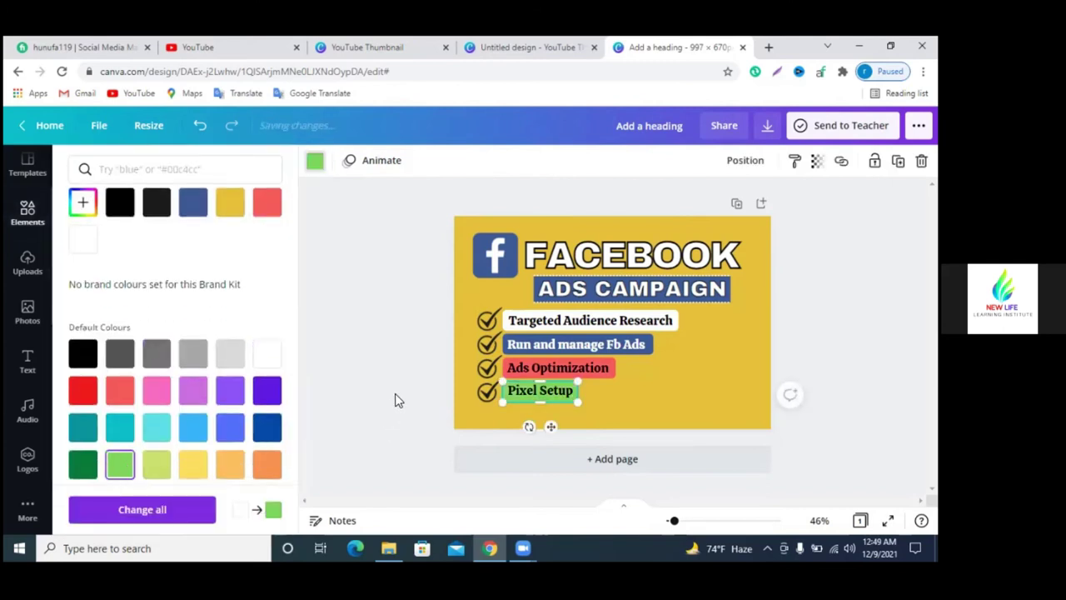
{"action": "left_click", "coordinate": [400, 346]}
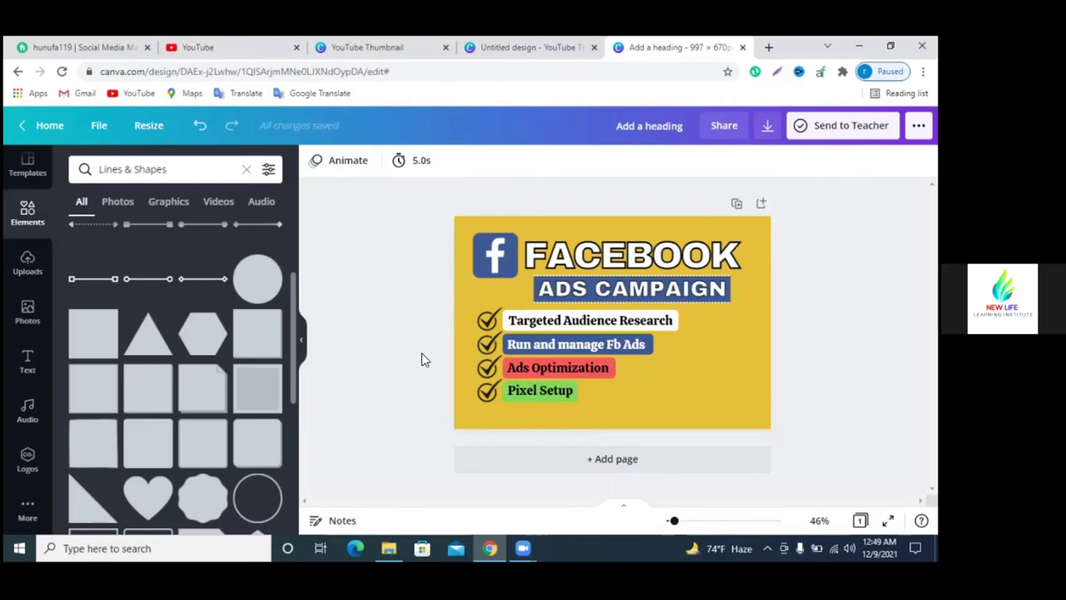
- Add a square and stretch it into a blue bar across the page's bottom edge
{"action": "left_click", "coordinate": [86, 331]}
{"action": "left_click_drag", "start_coordinate": [625, 307], "coordinate": [516, 429]}
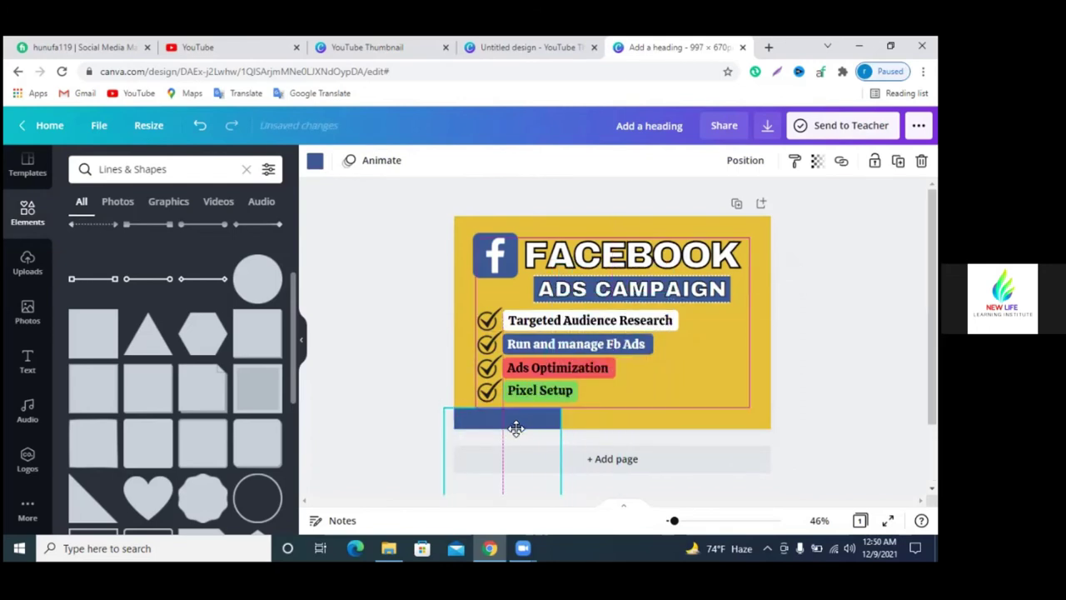
{"action": "left_click_drag", "start_coordinate": [560, 450], "coordinate": [826, 451]}
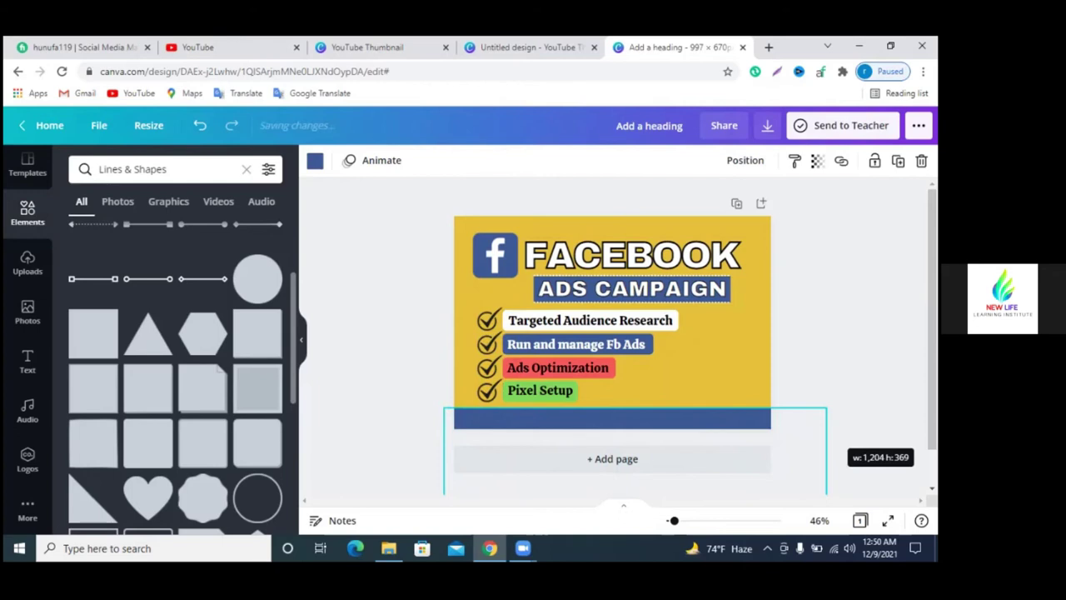
{"action": "left_click", "coordinate": [635, 398]}
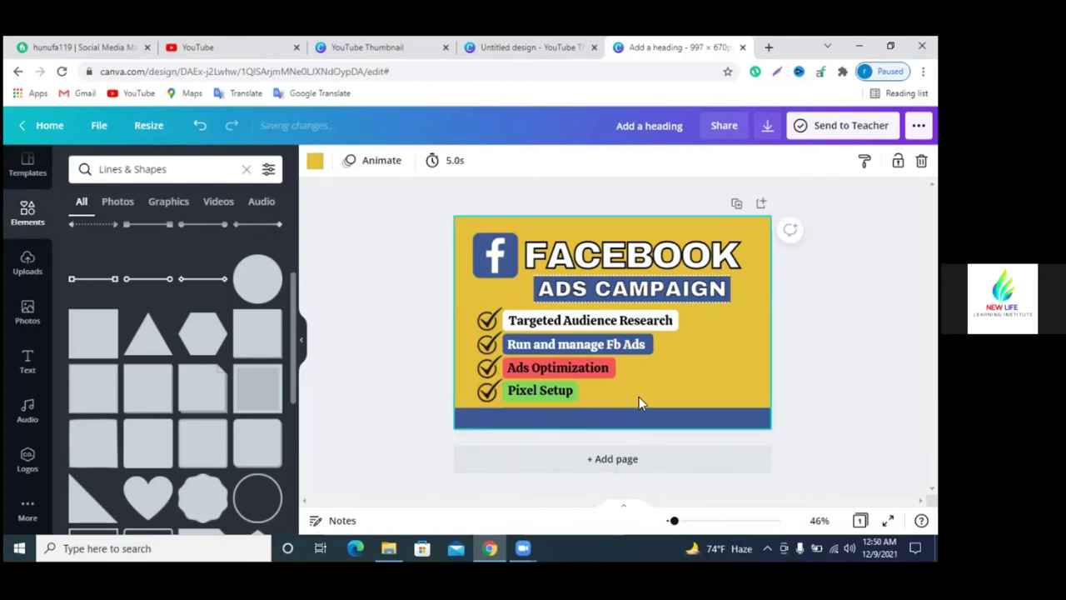
- Group all page elements and shift the grouped content slightly upward
{"action": "left_click_drag", "start_coordinate": [604, 386], "coordinate": [472, 247]}
{"action": "left_click", "coordinate": [698, 375]}
{"action": "left_click", "coordinate": [660, 252]}
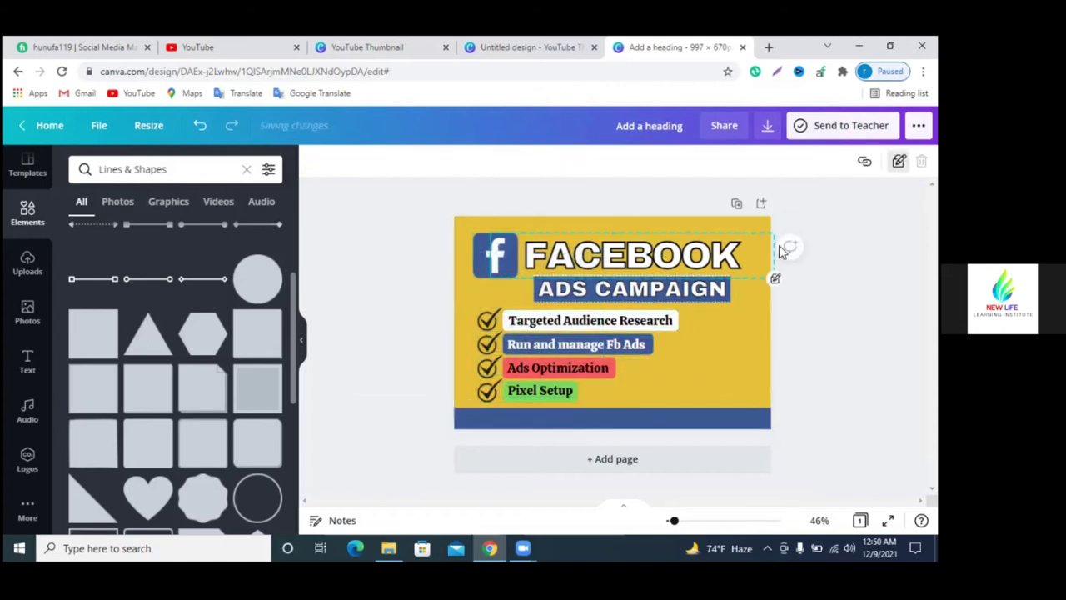
{"action": "left_click", "coordinate": [672, 390]}
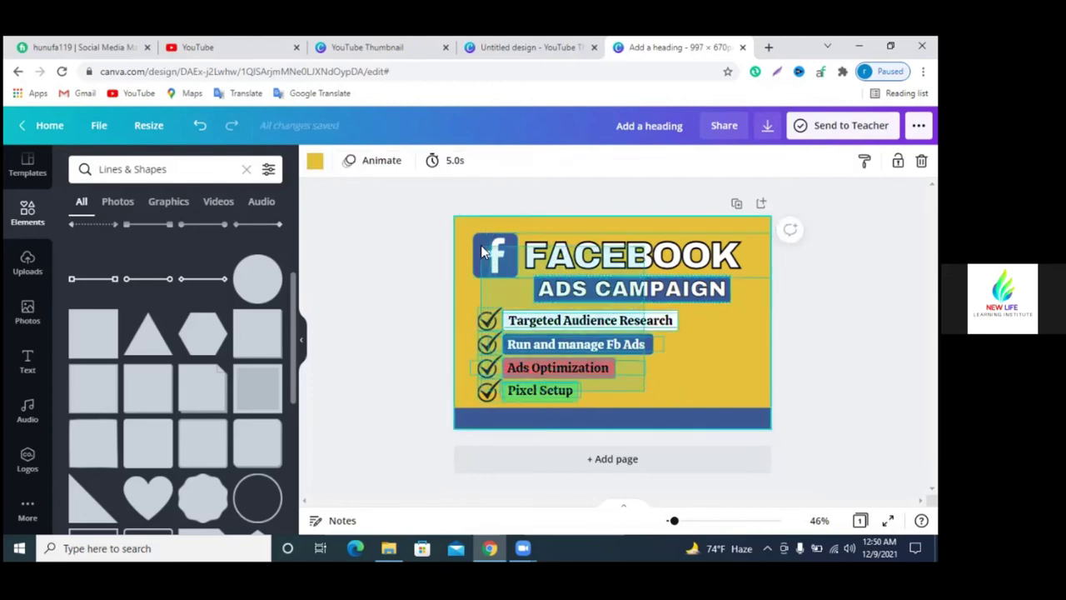
{"action": "key", "text": "ctrl+a"}
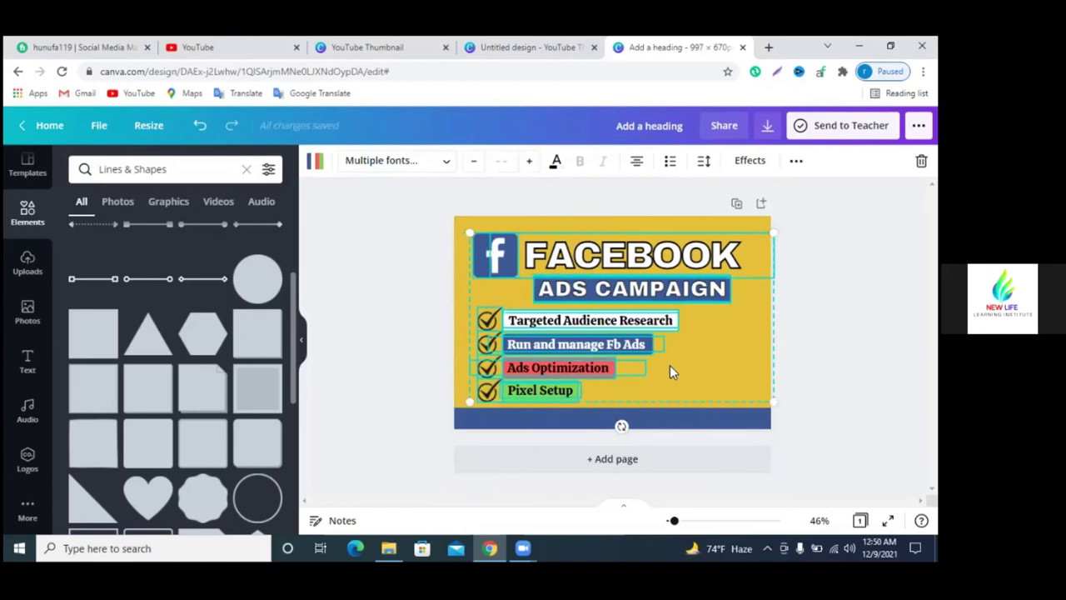
{"action": "left_click", "coordinate": [796, 167]}
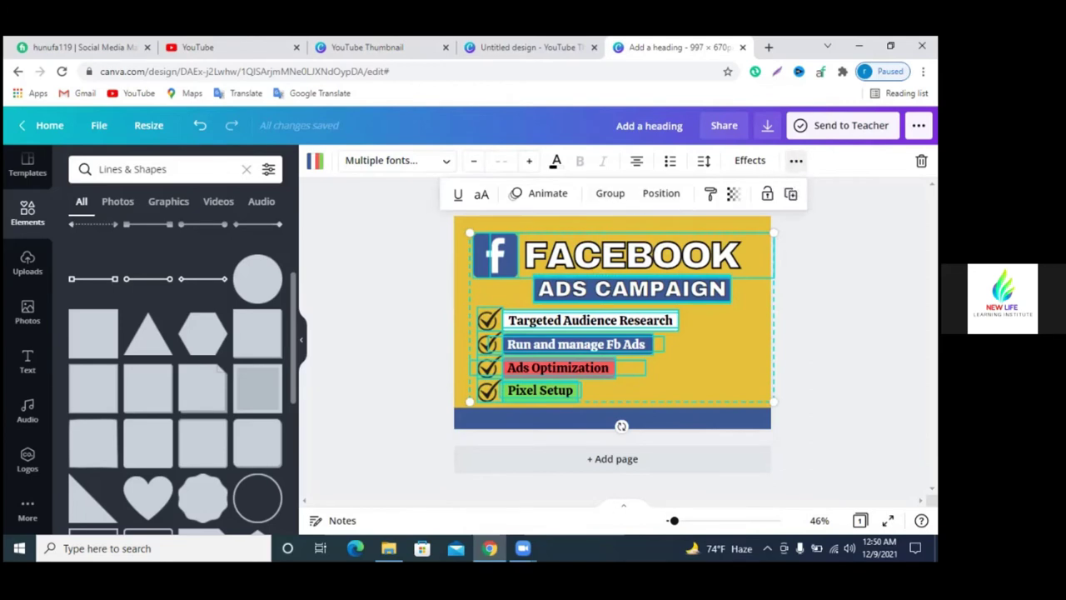
{"action": "left_click", "coordinate": [611, 196]}
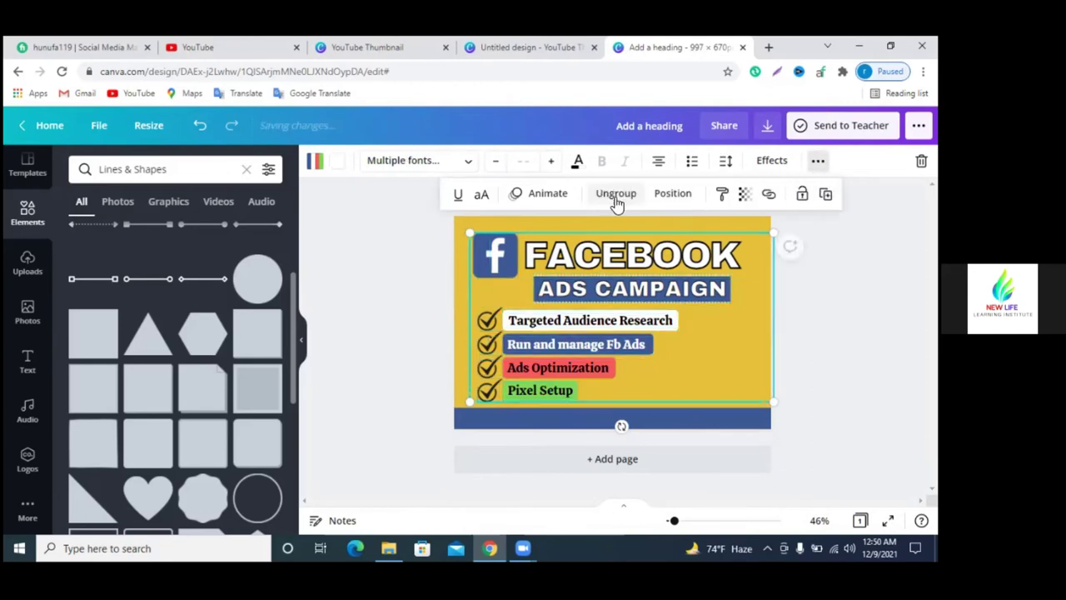
{"action": "left_click", "coordinate": [581, 305]}
{"action": "left_click_drag", "start_coordinate": [581, 305], "coordinate": [581, 292]}
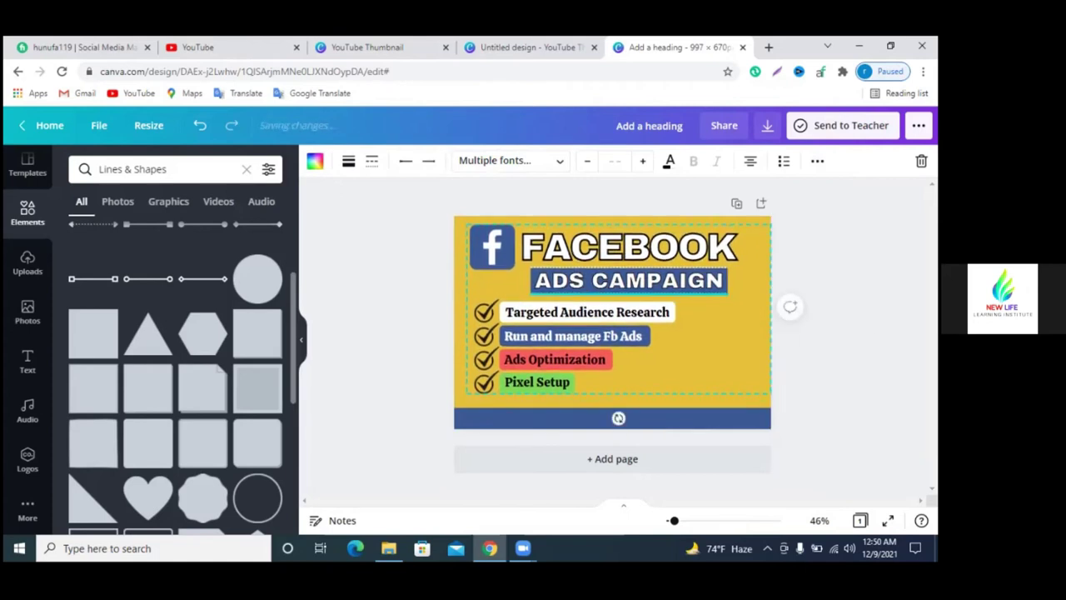
- Nudge the blue bottom bar up slightly so the band is taller
{"action": "left_click", "coordinate": [638, 409]}
{"action": "left_click_drag", "start_coordinate": [644, 409], "coordinate": [644, 405]}
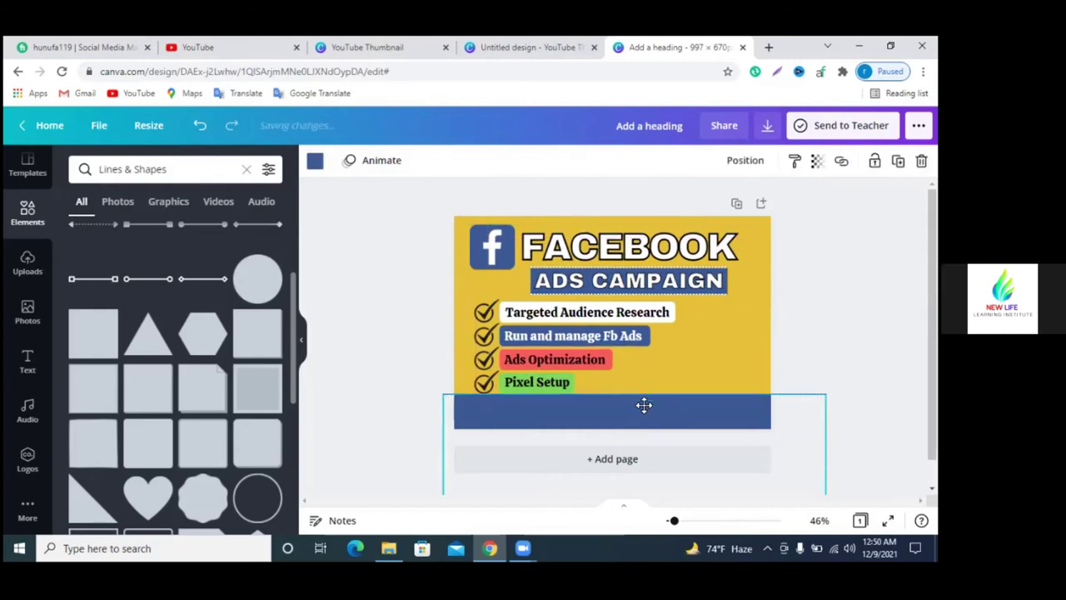
{"action": "left_click", "coordinate": [848, 453]}
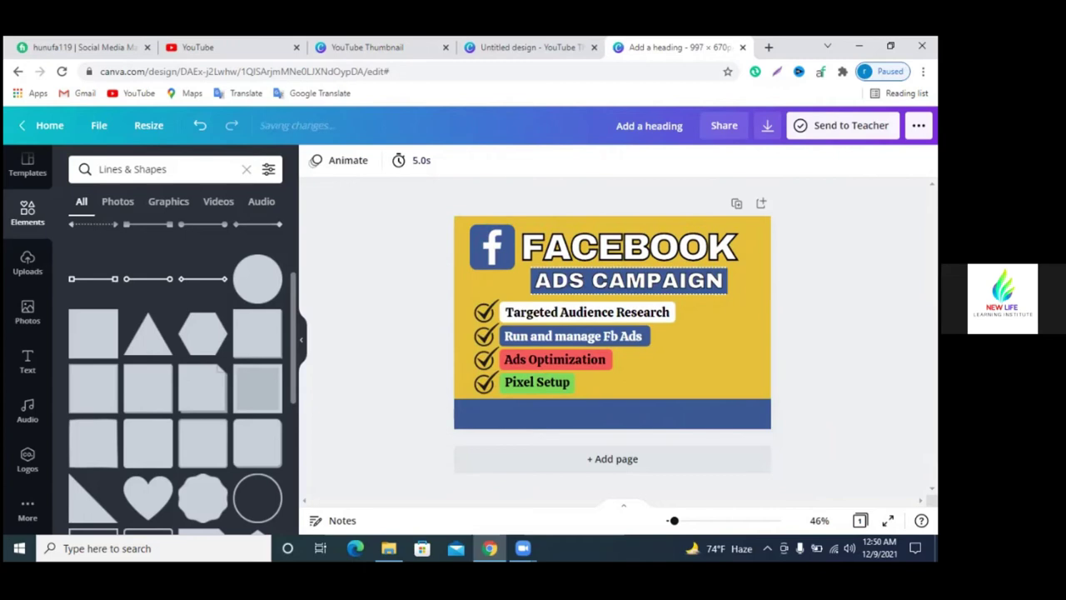
{"action": "left_click", "coordinate": [637, 421]}
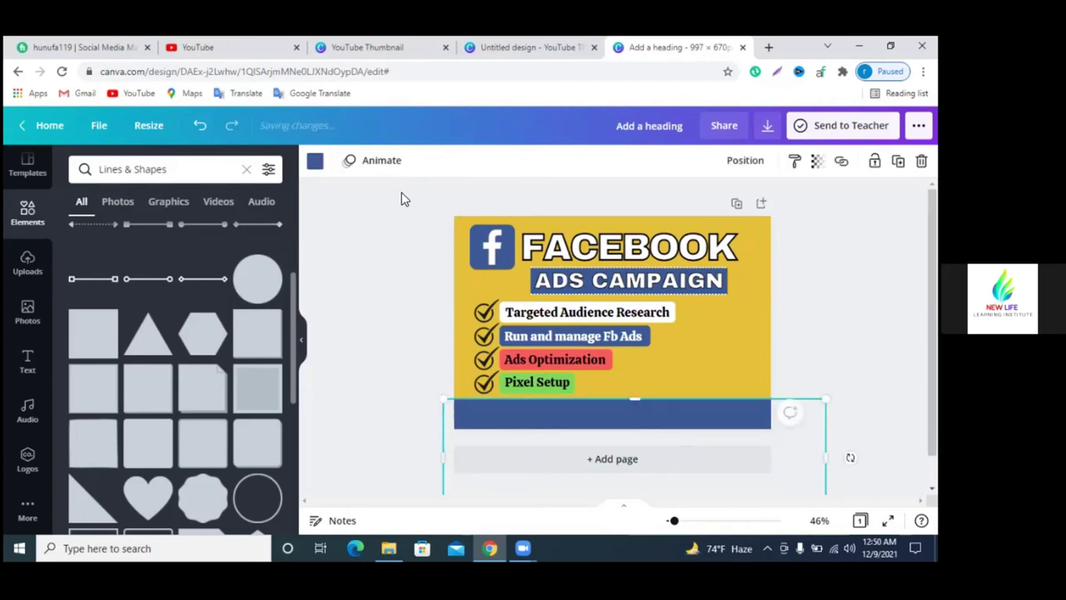
- Recolour the bottom bar to the brighter blue #266CFF via the custom colour picker
{"action": "left_click", "coordinate": [316, 163]}
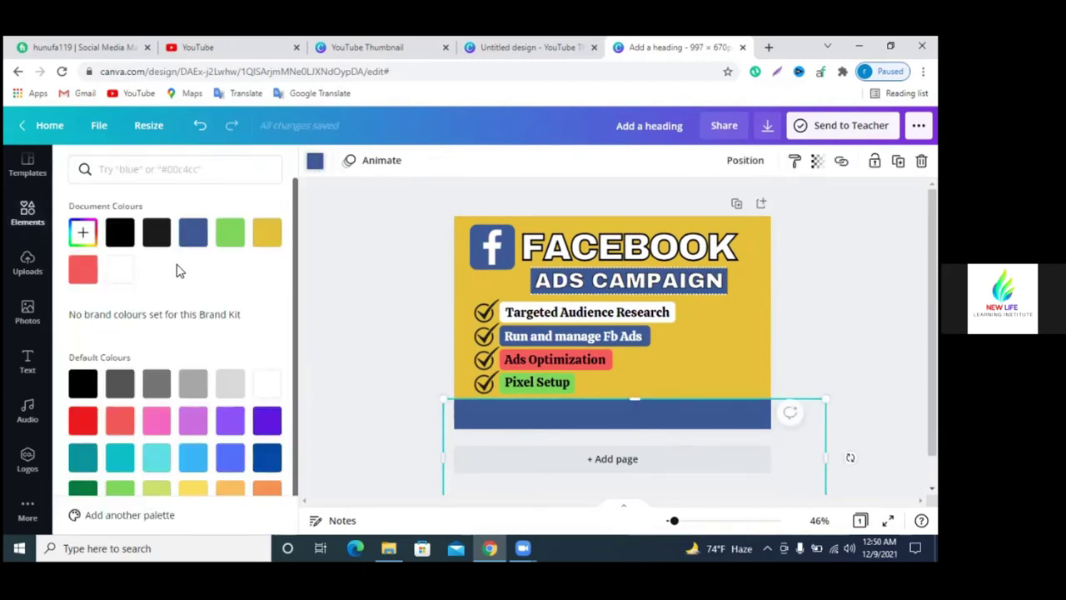
{"action": "left_click", "coordinate": [119, 269]}
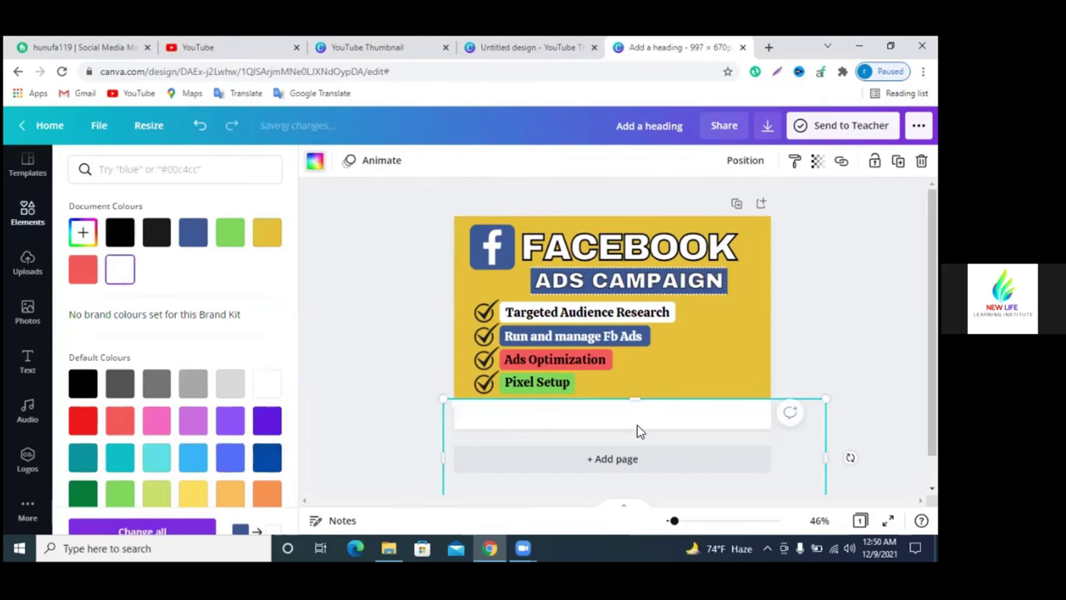
{"action": "left_click", "coordinate": [192, 232]}
{"action": "left_click", "coordinate": [82, 232]}
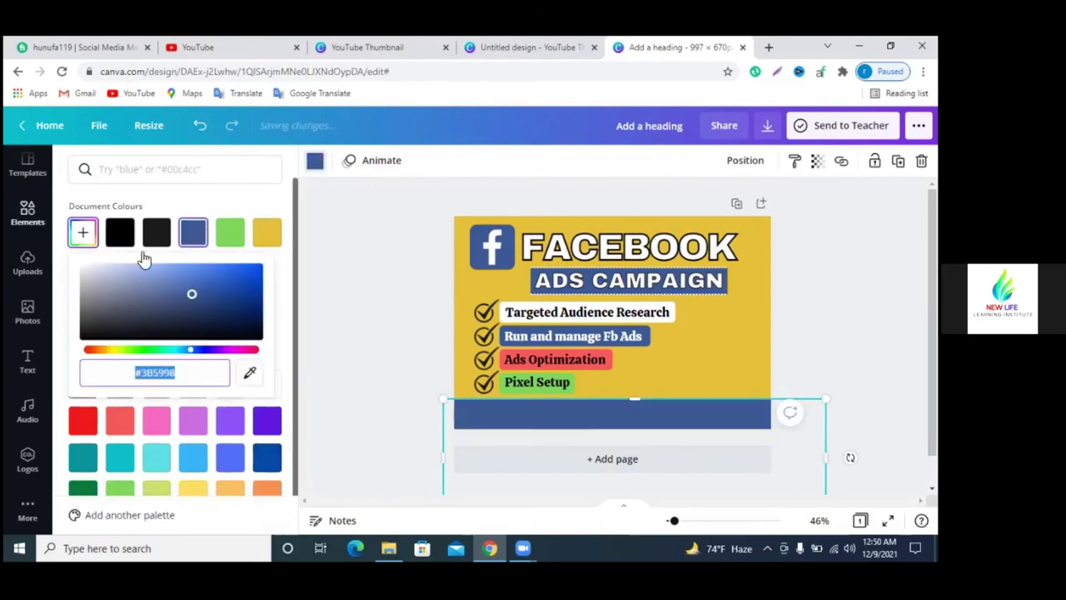
{"action": "mouse_move", "coordinate": [235, 295]}
{"action": "left_mouse_down"}
{"action": "mouse_move", "coordinate": [225, 274]}
{"action": "mouse_move", "coordinate": [235, 267]}
{"action": "left_mouse_up"}
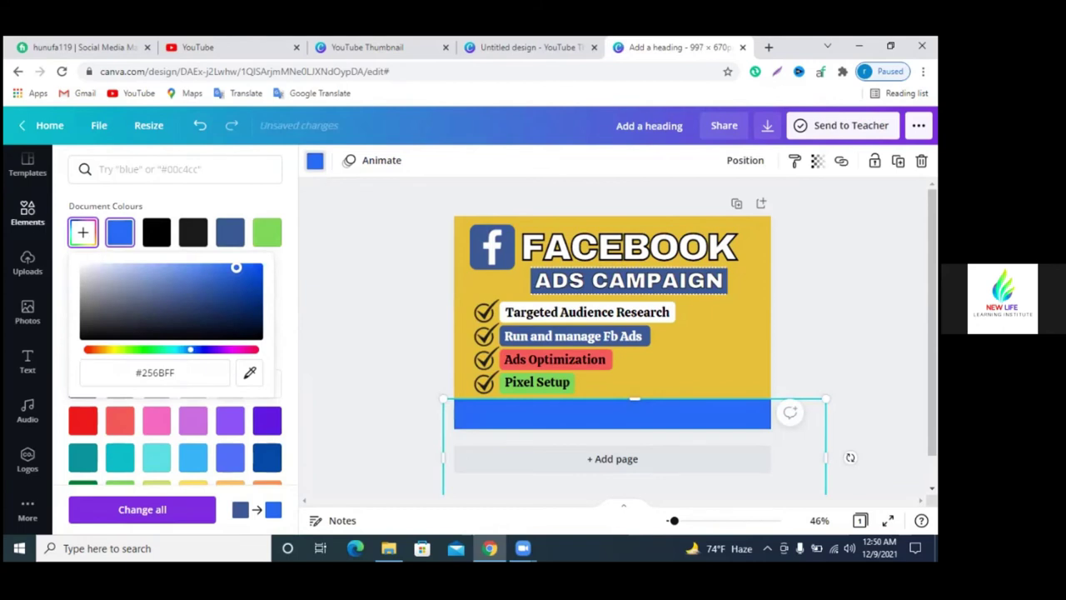
{"action": "left_click", "coordinate": [654, 352]}
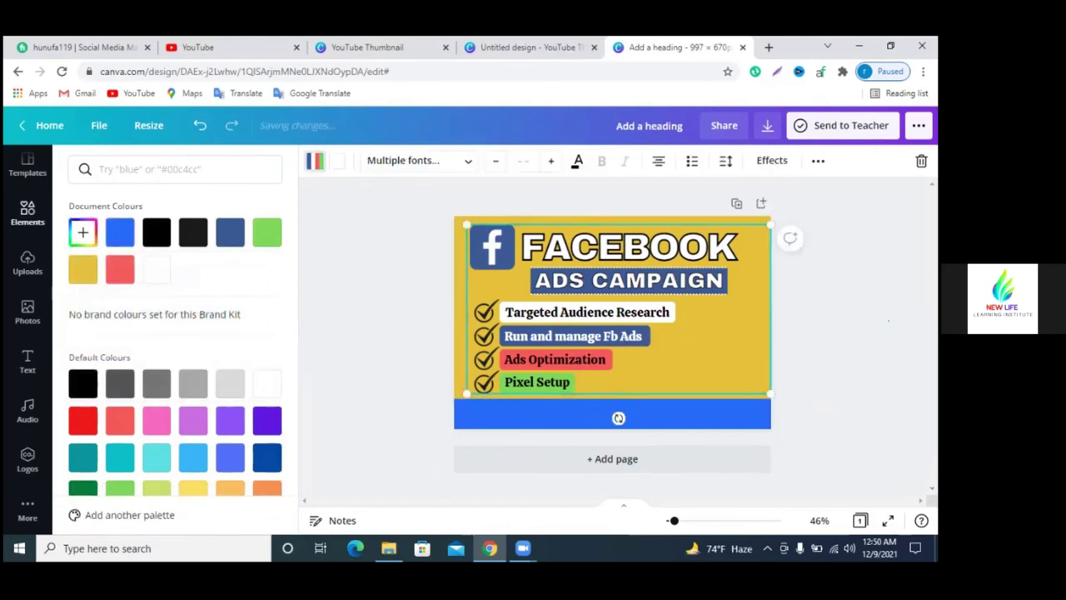
{"action": "key", "text": "Escape"}
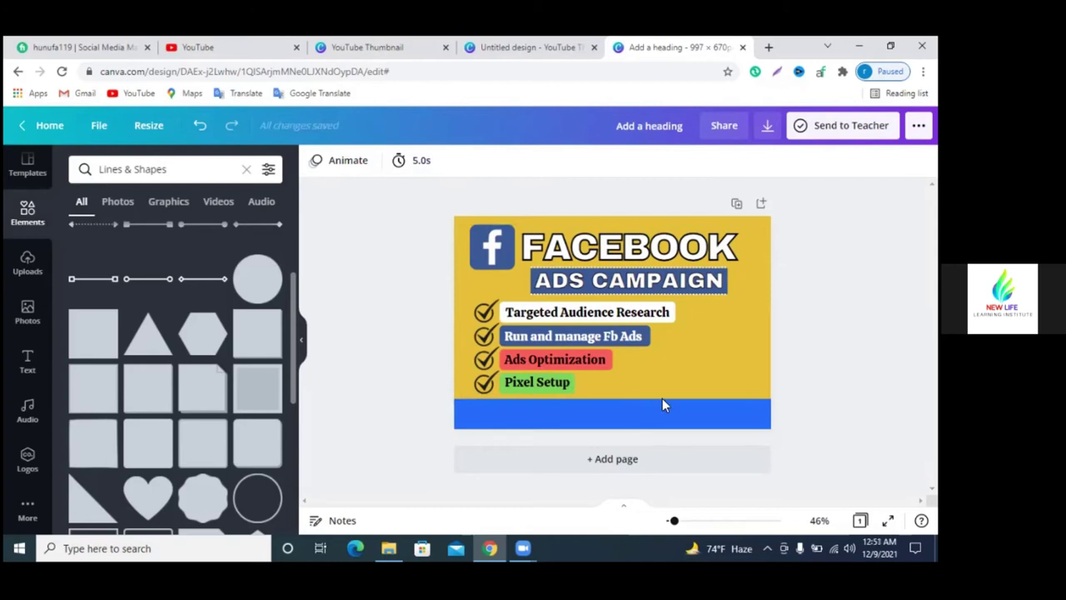
- Search the Elements library for 'facebook' after a brief look in Uploads
{"action": "left_click", "coordinate": [28, 262]}
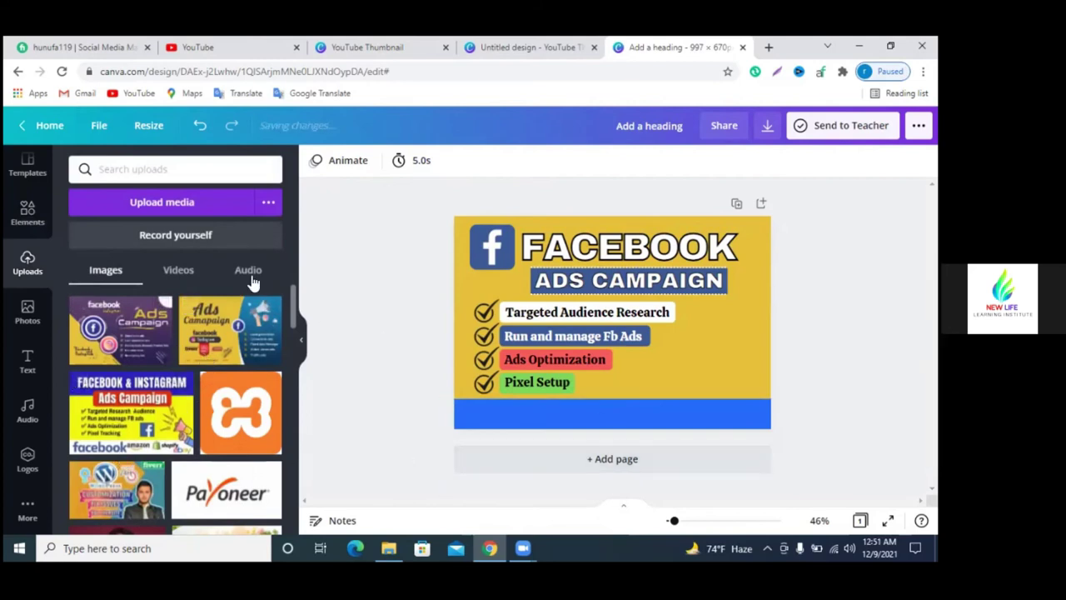
{"action": "left_click", "coordinate": [152, 171]}
{"action": "type", "text": "fac"}
{"action": "type", "text": "eb"}
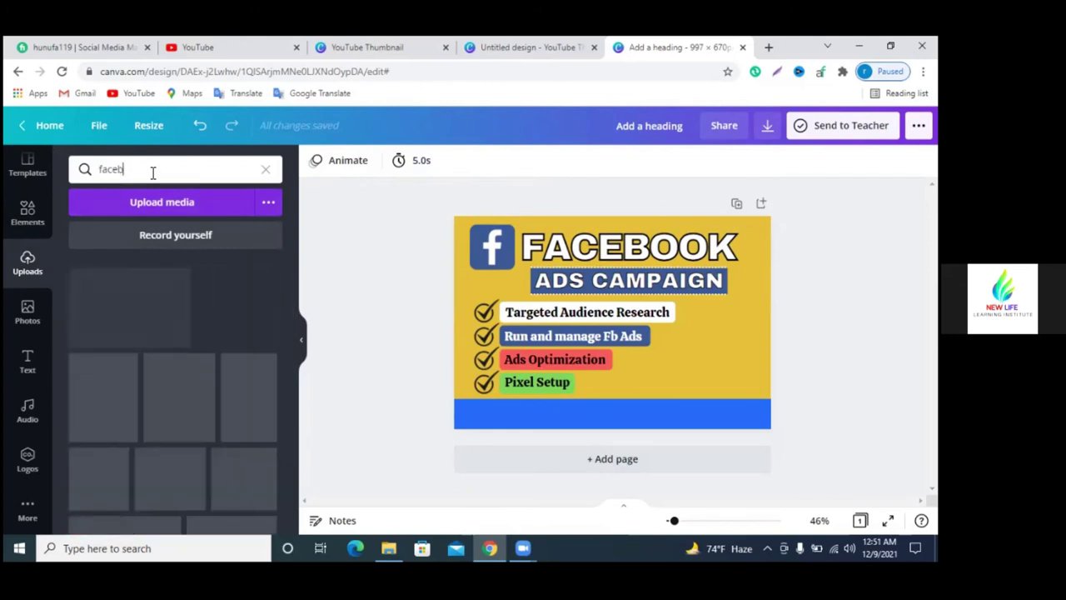
{"action": "type", "text": "oo"}
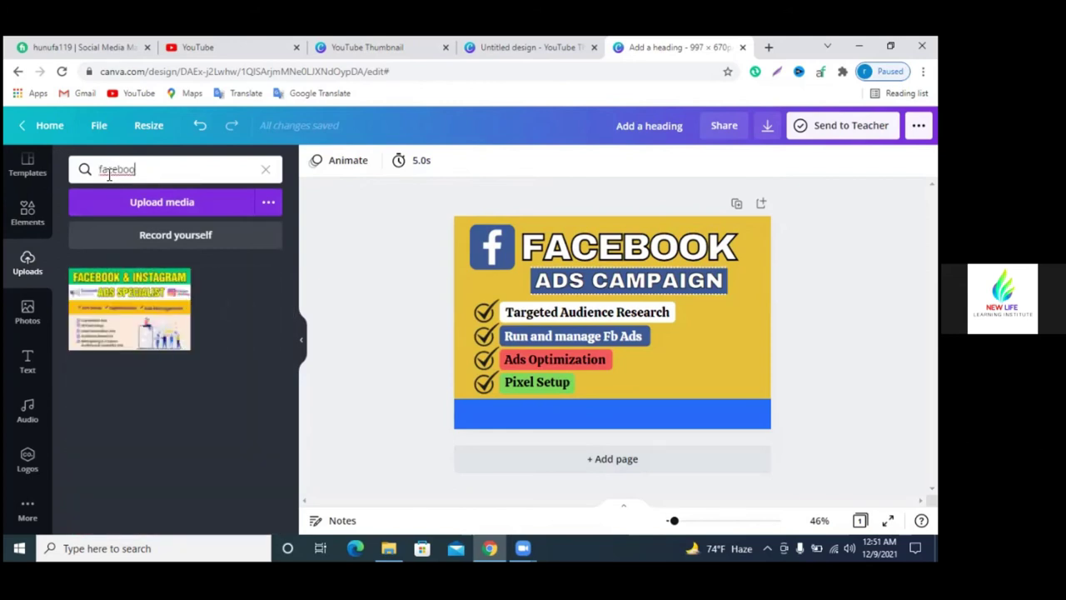
{"action": "left_click", "coordinate": [28, 212]}
{"action": "left_click", "coordinate": [163, 169]}
{"action": "triple_click", "coordinate": [163, 170]}
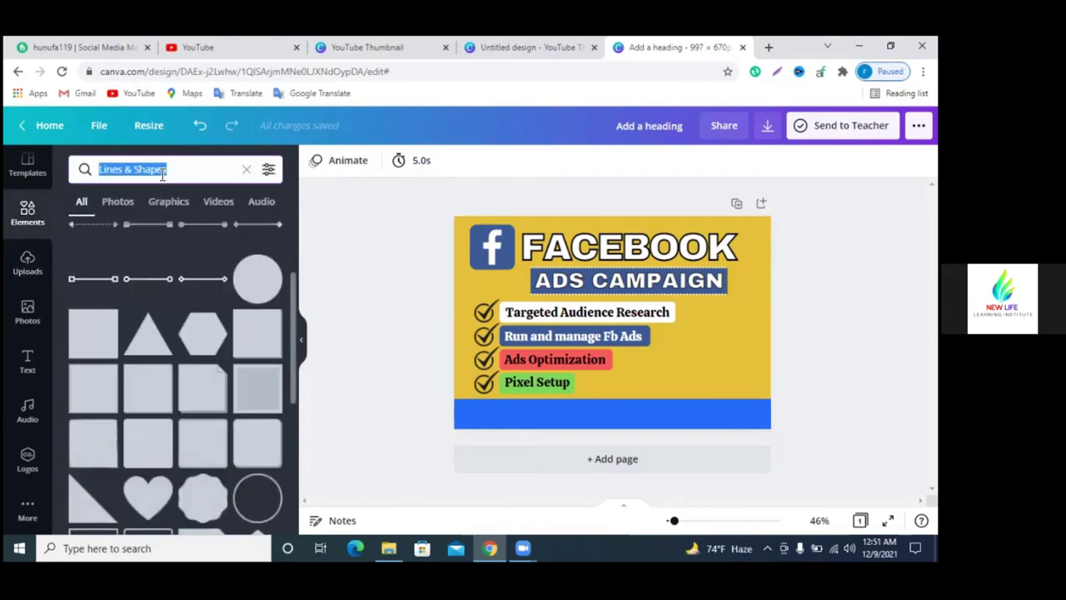
{"action": "type", "text": "fa"}
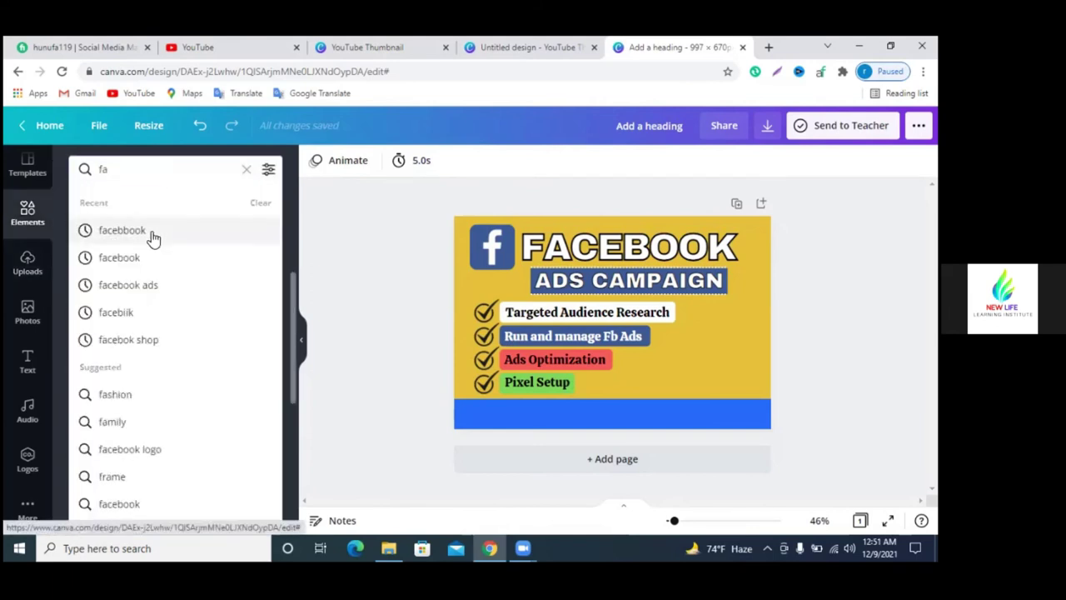
{"action": "left_click", "coordinate": [154, 234]}
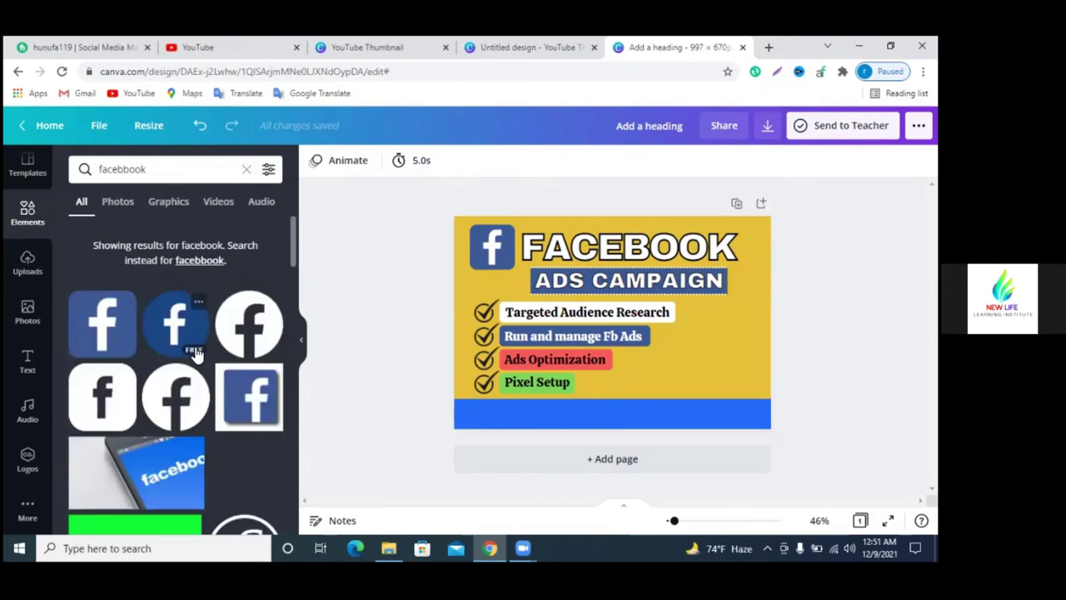
- Filter the results to Graphics and add the facebook wordmark to the design
{"action": "scroll", "coordinate": [193, 350], "scroll_direction": "down", "scroll_amount": 2}
{"action": "scroll", "coordinate": [197, 354], "scroll_direction": "down", "scroll_amount": 2}
{"action": "left_click", "coordinate": [166, 201]}
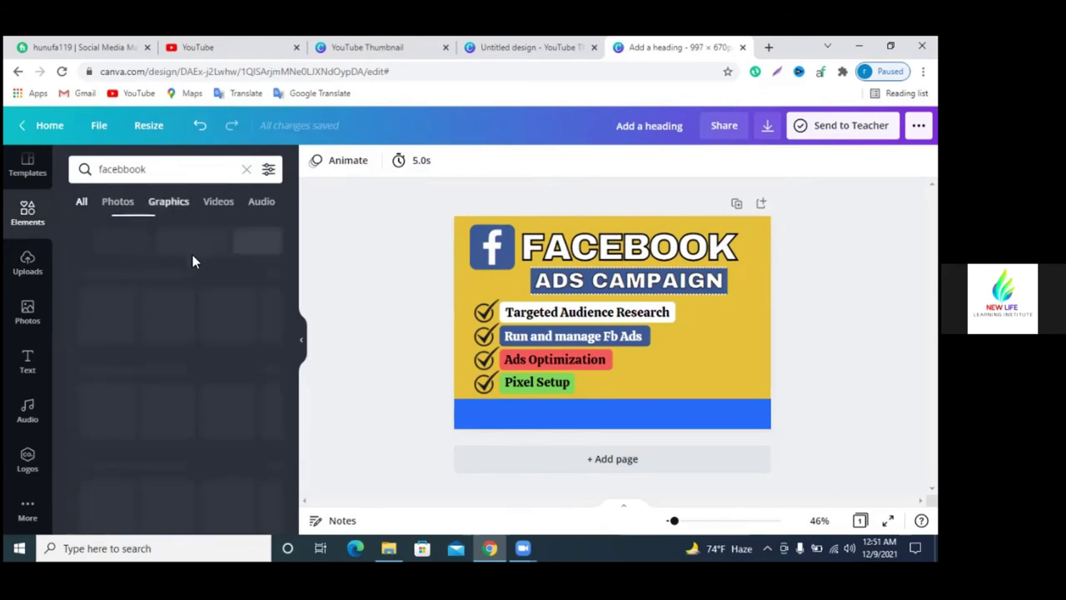
{"action": "scroll", "coordinate": [100, 375], "scroll_direction": "down", "scroll_amount": 2}
{"action": "scroll", "coordinate": [92, 400], "scroll_direction": "down", "scroll_amount": 2}
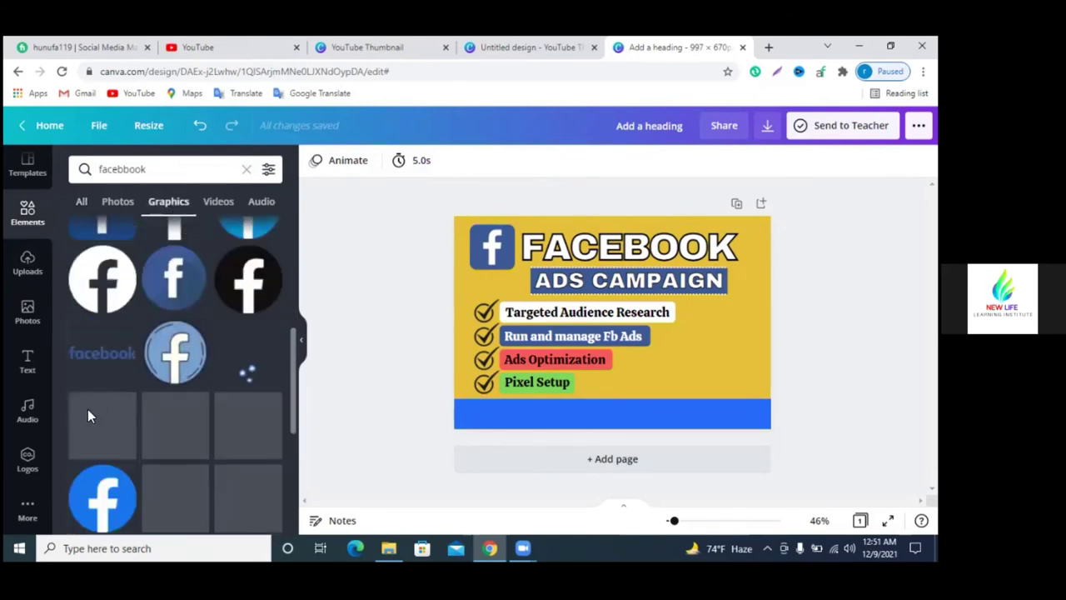
{"action": "left_click", "coordinate": [106, 352]}
- Make the facebook wordmark white and place it at the left end of the blue bar
{"action": "mouse_move", "coordinate": [658, 333]}
{"action": "left_mouse_down"}
{"action": "mouse_move", "coordinate": [626, 404]}
{"action": "mouse_move", "coordinate": [575, 414]}
{"action": "left_mouse_up"}
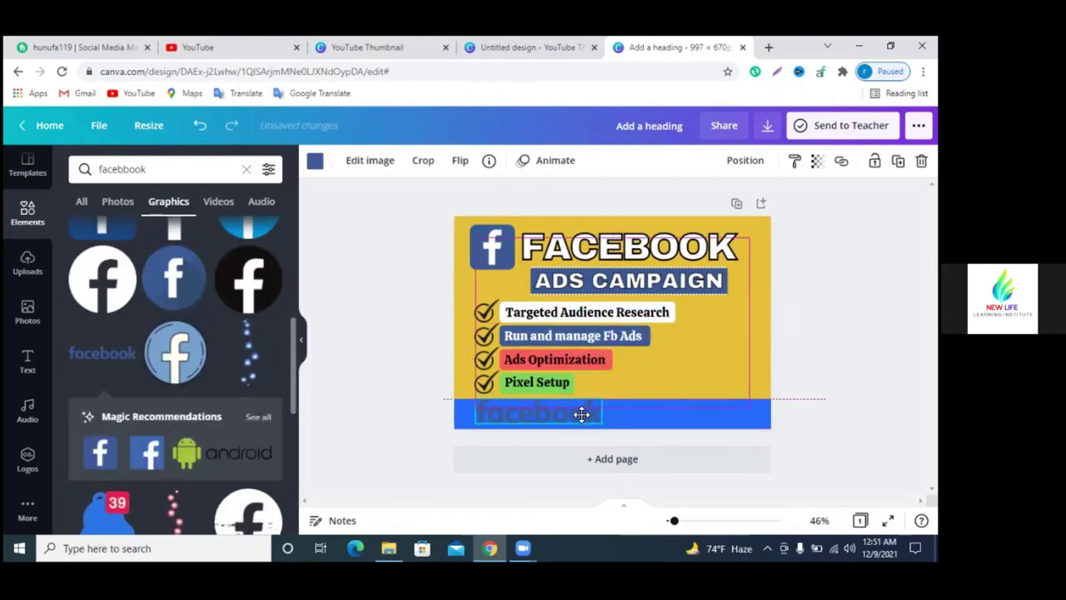
{"action": "left_click", "coordinate": [315, 161]}
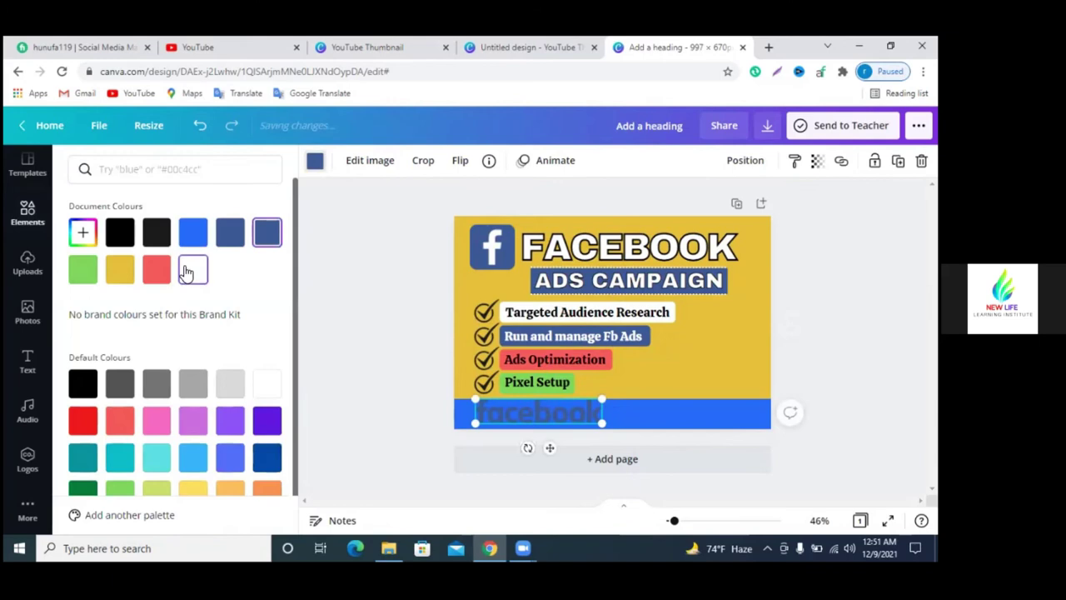
{"action": "left_click", "coordinate": [193, 269]}
{"action": "left_click_drag", "start_coordinate": [543, 418], "coordinate": [539, 415]}
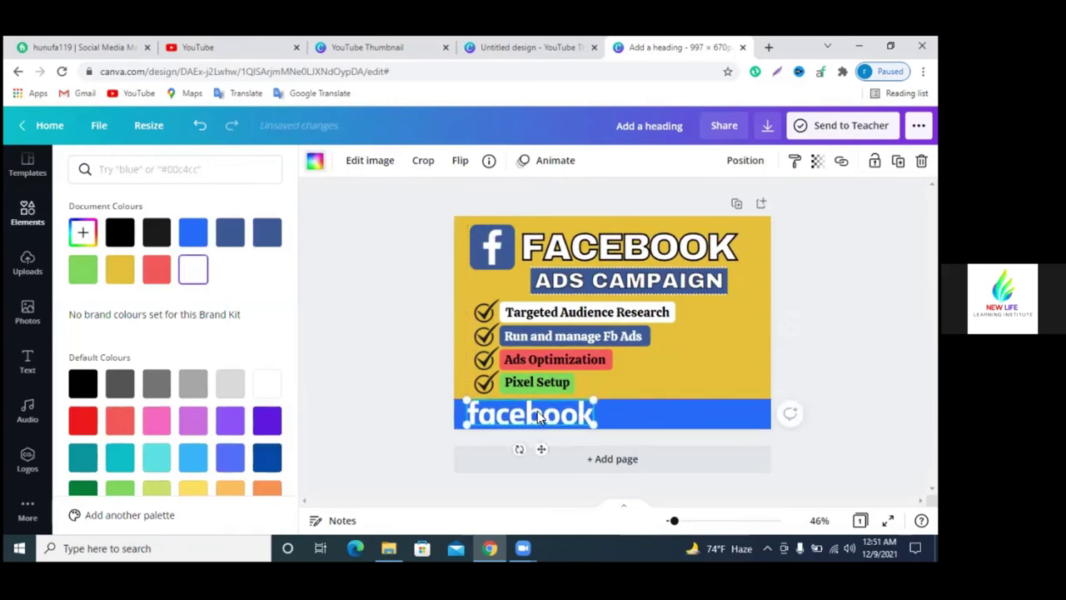
{"action": "key", "text": "Escape"}
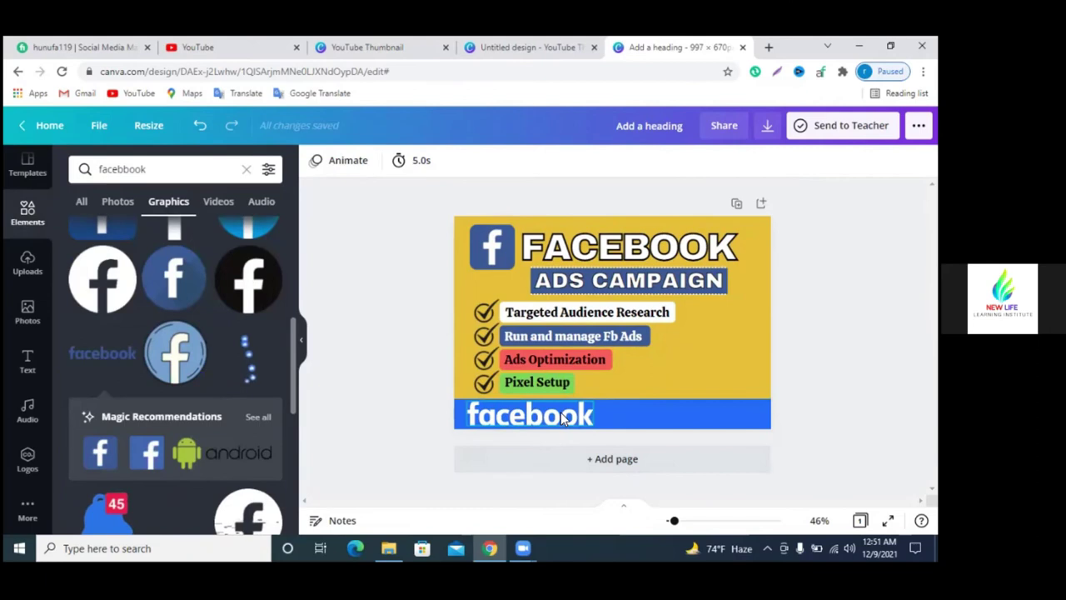
- Ungroup the headline block and nudge the checkmarks and four list items up two steps
{"action": "left_click", "coordinate": [609, 386]}
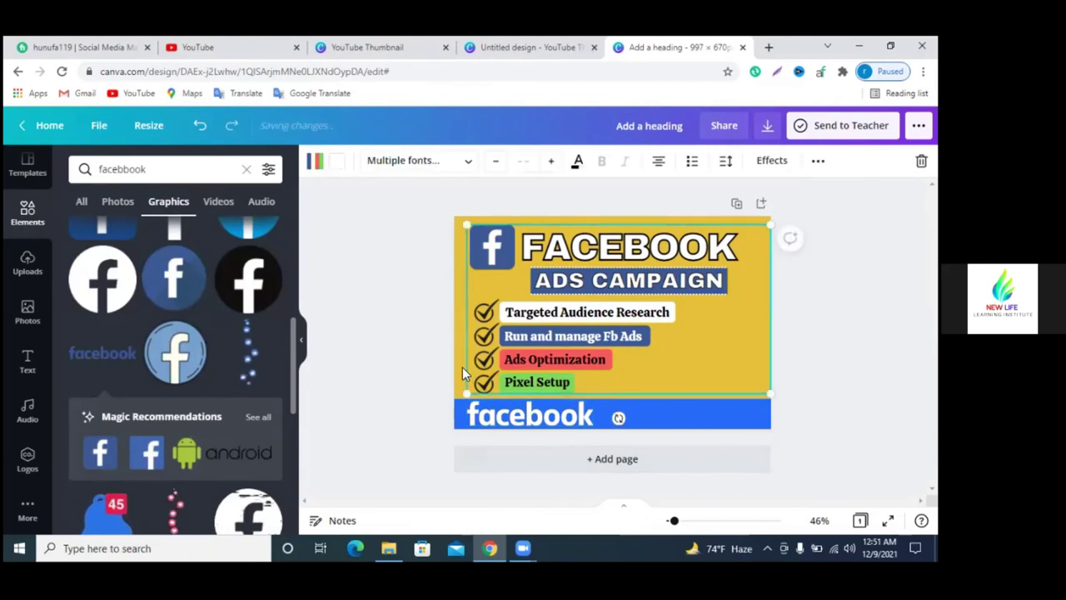
{"action": "left_click", "coordinate": [818, 160]}
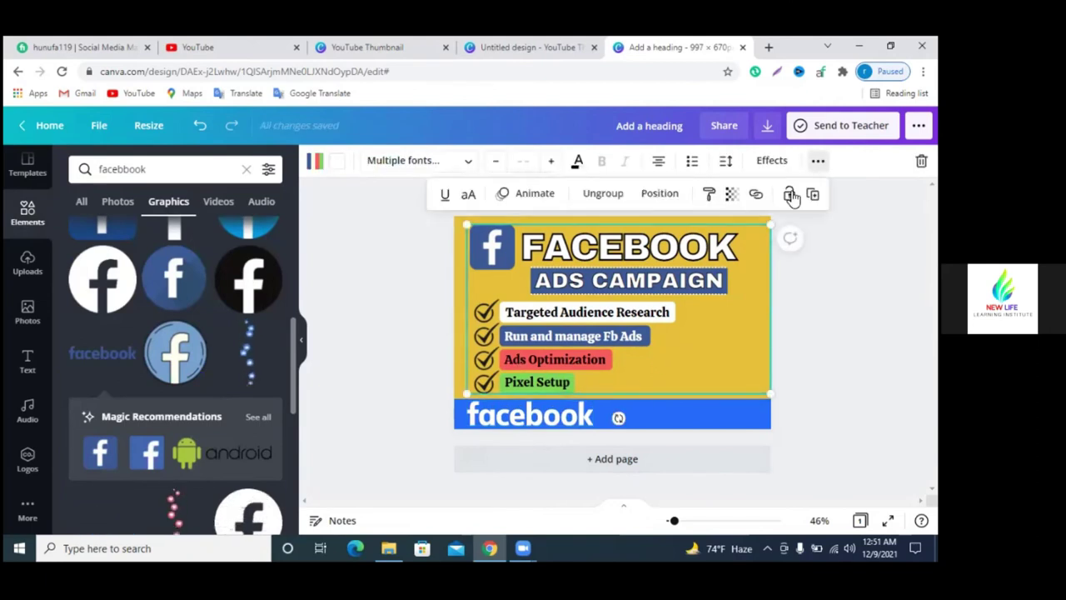
{"action": "left_click", "coordinate": [598, 193]}
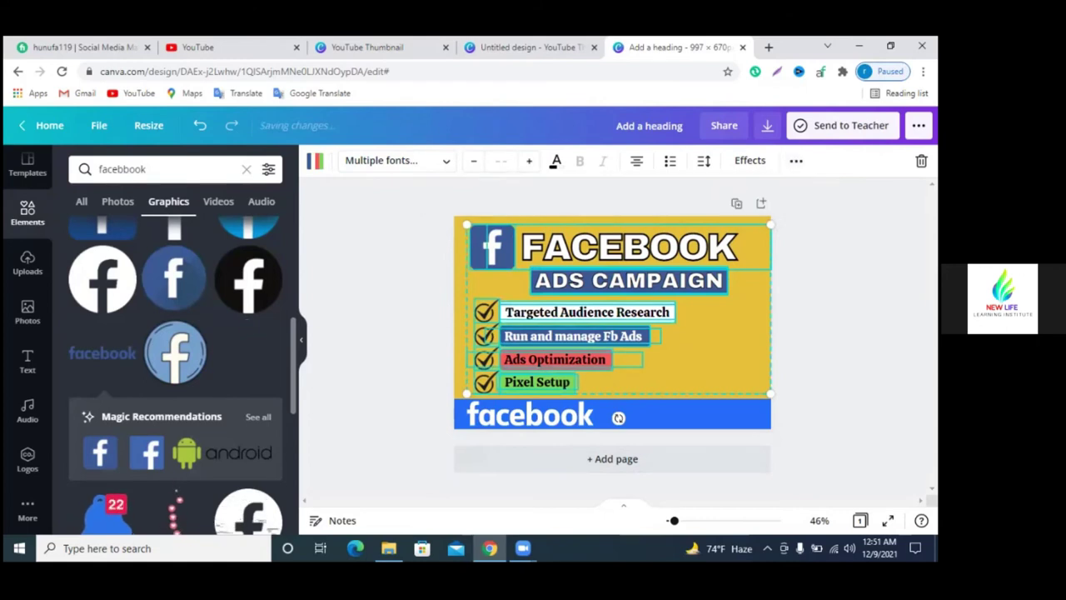
{"action": "left_click", "coordinate": [800, 367]}
{"action": "left_click_drag", "start_coordinate": [671, 390], "coordinate": [486, 313]}
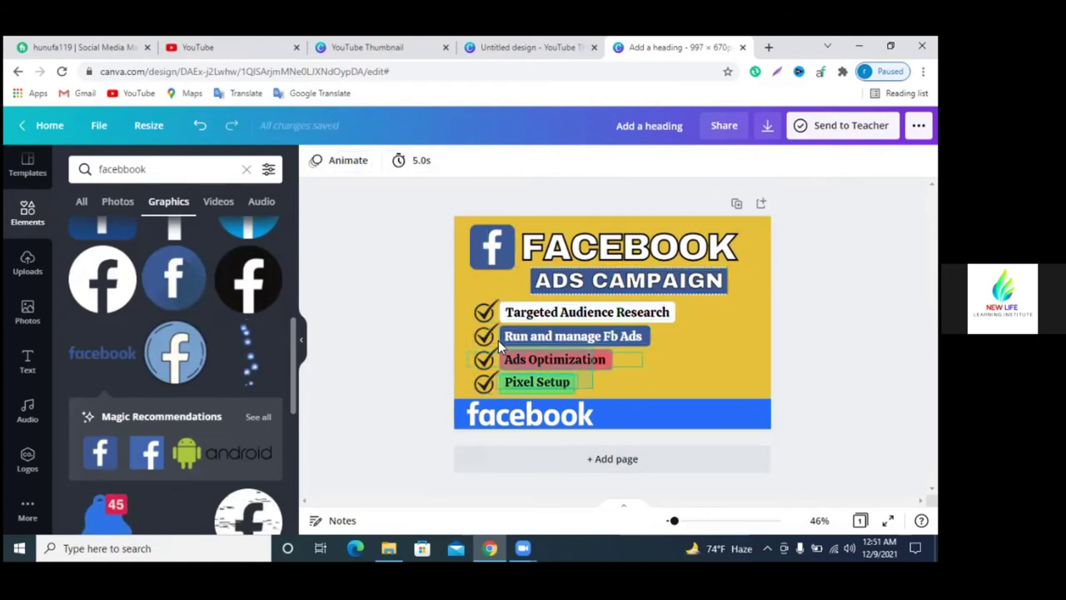
{"action": "key", "text": "Up"}
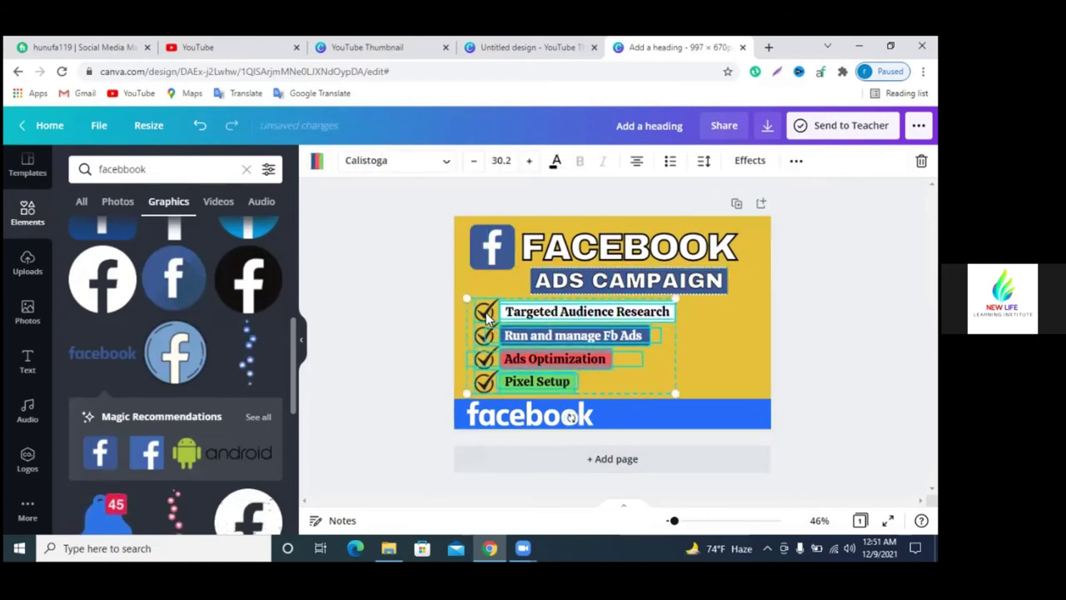
{"action": "key", "text": "Up"}
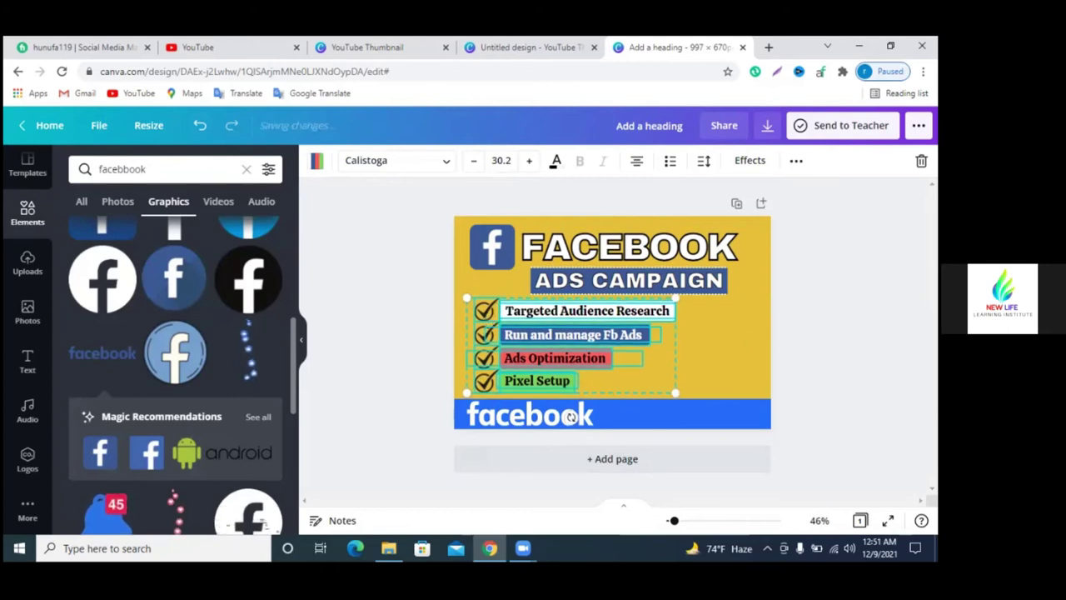
{"action": "key", "text": "Escape"}
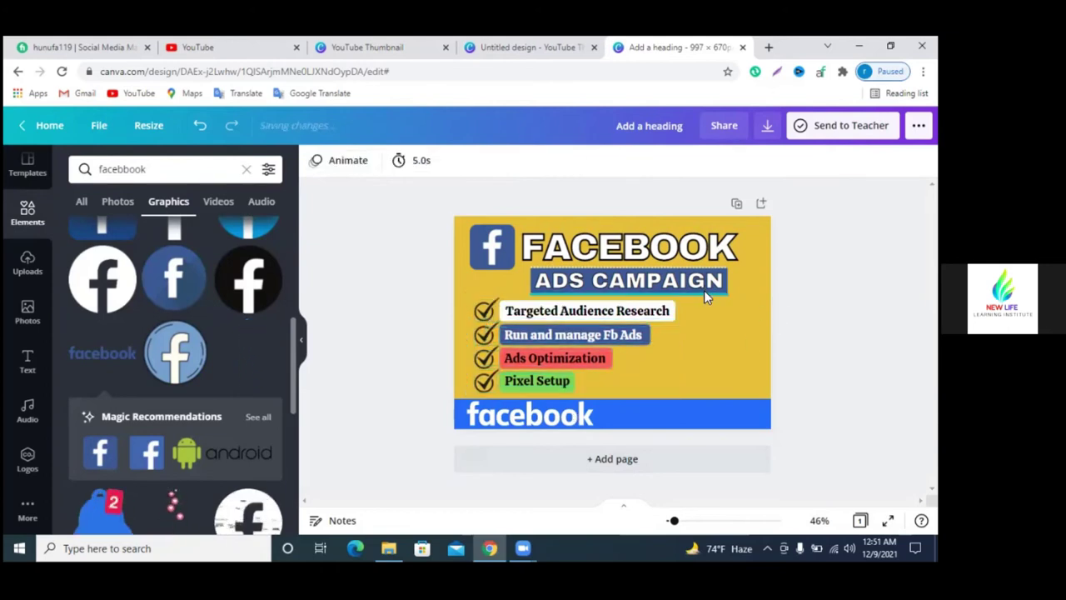
- Delete the stray element at the design's right edge and check the checklist's placement
{"action": "left_click", "coordinate": [704, 290]}
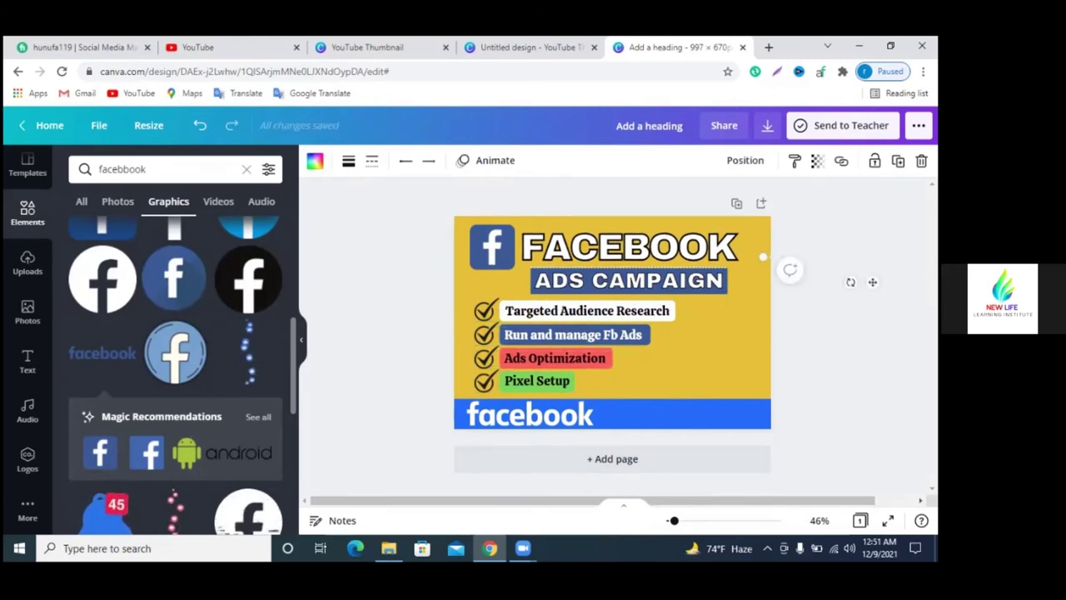
{"action": "key", "text": "Delete"}
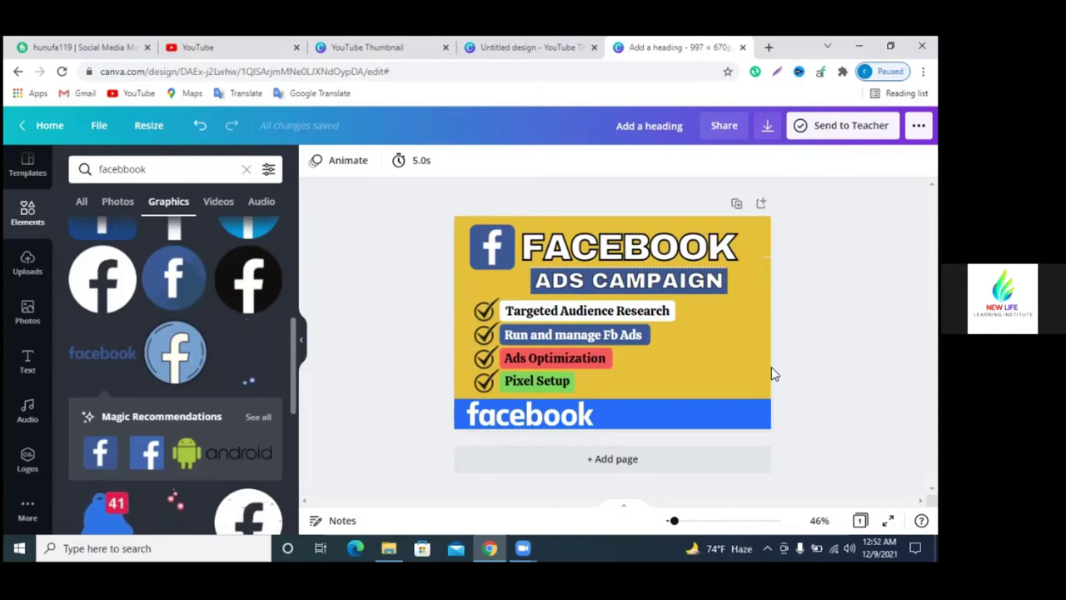
{"action": "left_click", "coordinate": [572, 387]}
{"action": "left_click", "coordinate": [612, 384]}
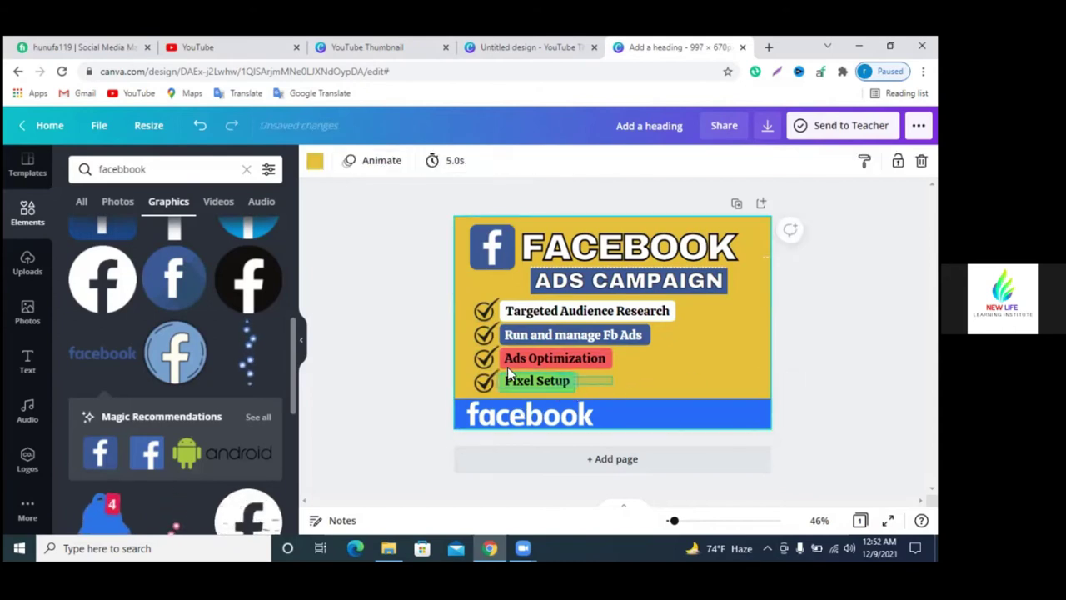
{"action": "left_click", "coordinate": [478, 310]}
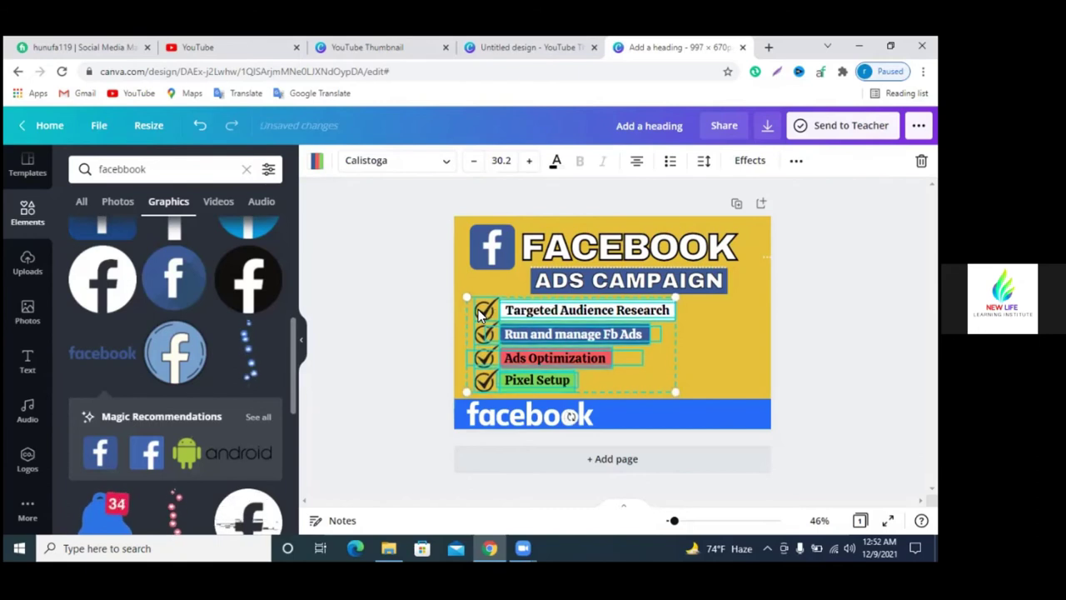
{"action": "key", "text": "Escape"}
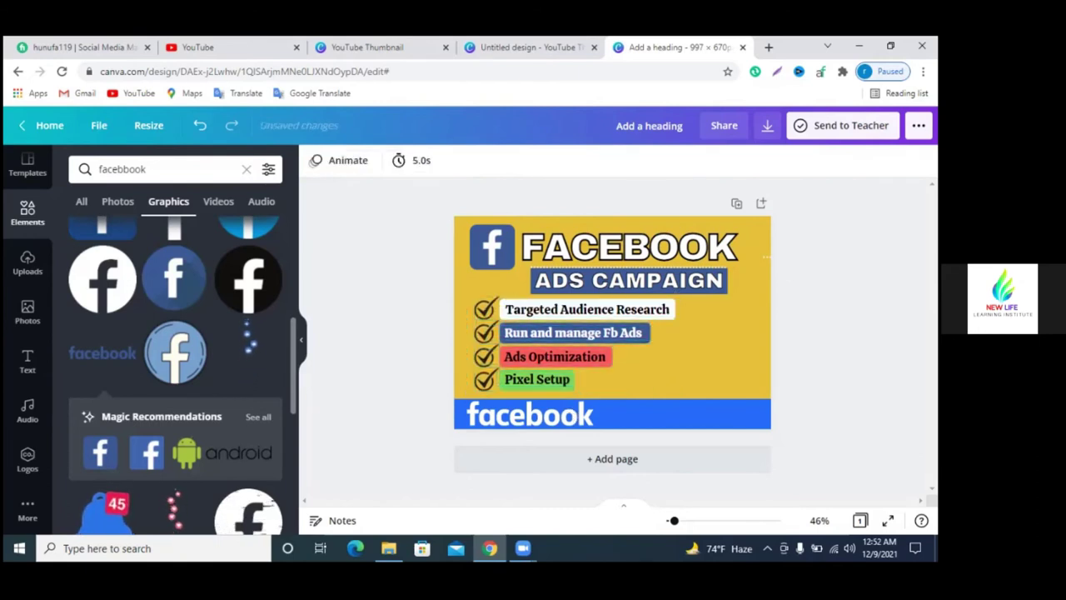
{"action": "left_click", "coordinate": [764, 256]}
{"action": "key", "text": "Escape"}
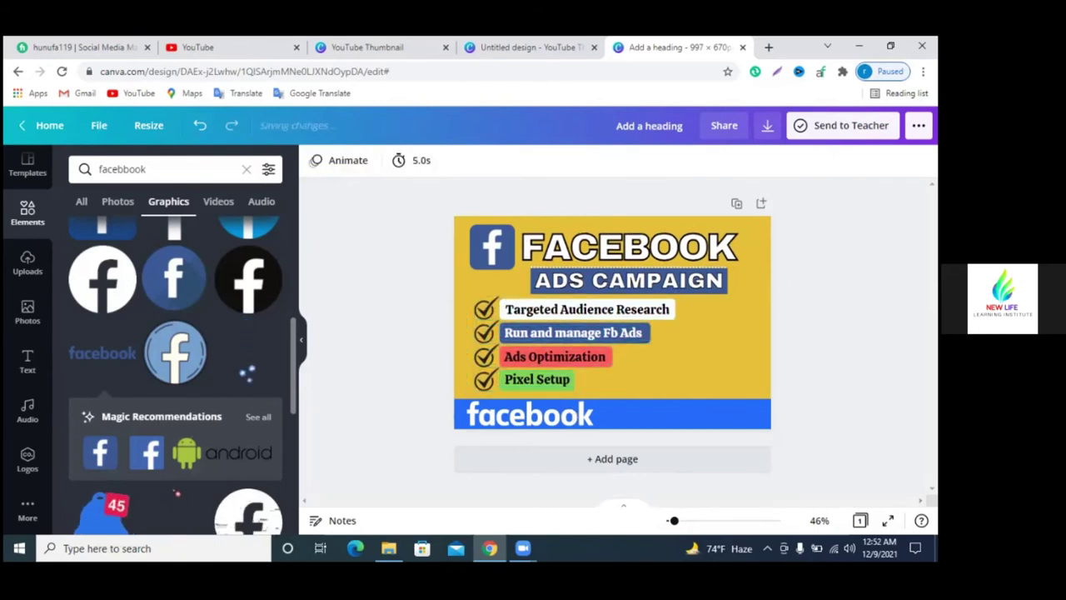
- Browse the uploaded ad thumbnails, clear the facebook graphics search, and return to Elements
{"action": "left_click", "coordinate": [27, 263]}
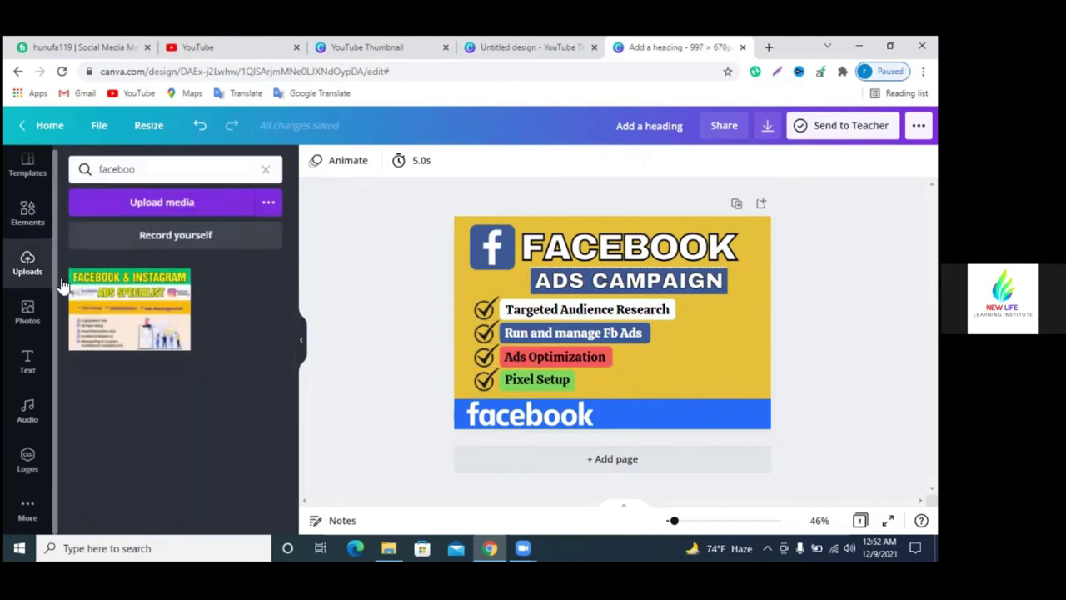
{"action": "left_click", "coordinate": [28, 213]}
{"action": "left_click", "coordinate": [243, 169]}
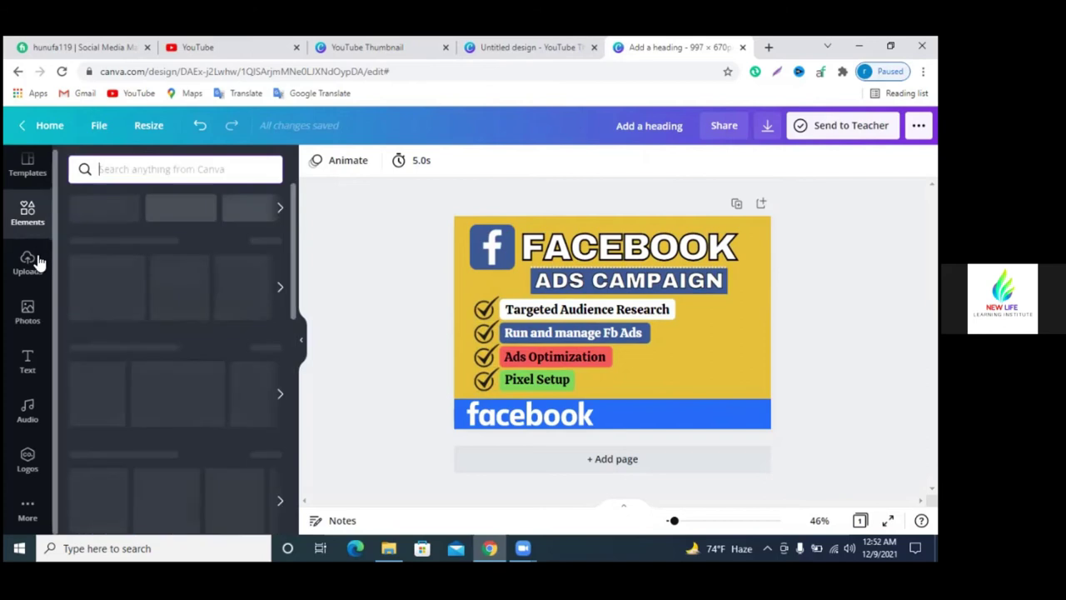
{"action": "left_click", "coordinate": [30, 265]}
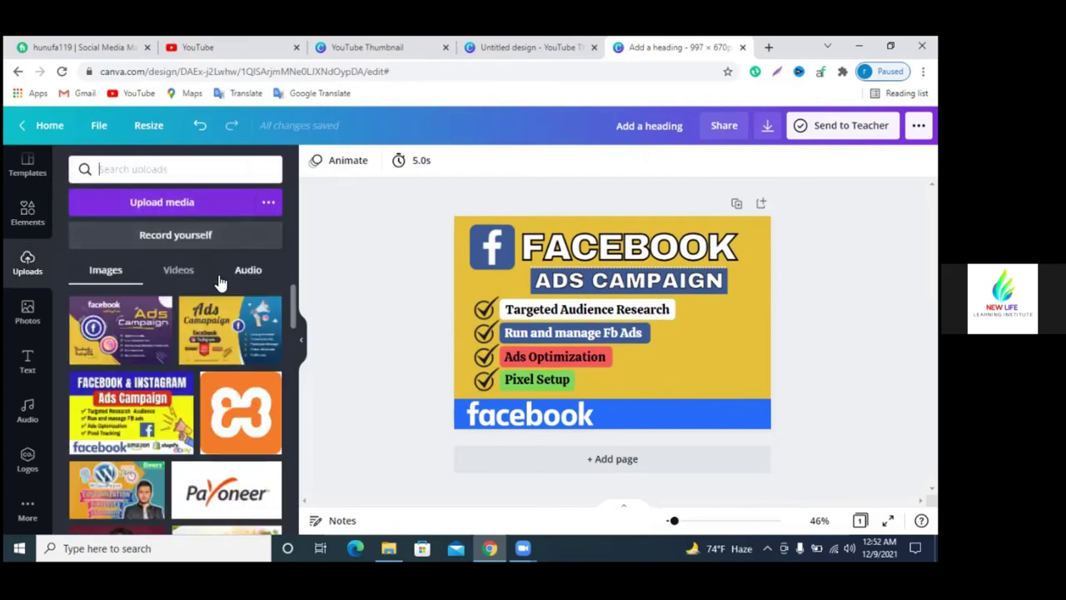
{"action": "scroll", "coordinate": [134, 391], "scroll_direction": "down", "scroll_amount": 2}
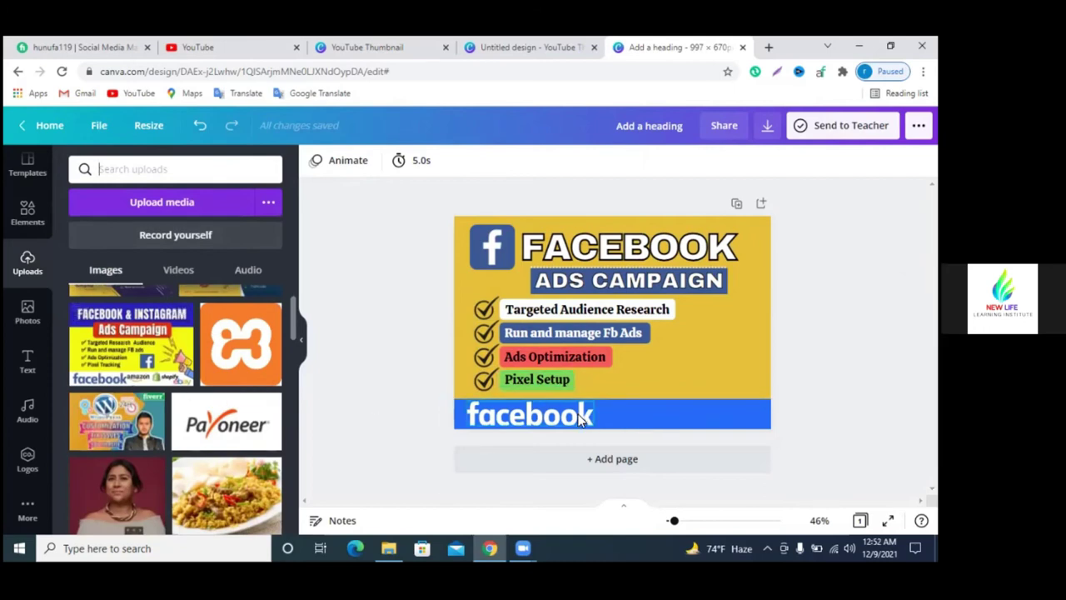
{"action": "left_click", "coordinate": [27, 213]}
- Search Elements for 'amazon' and place a shrunken Amazon wordmark in the blue bar
{"action": "left_click", "coordinate": [140, 171]}
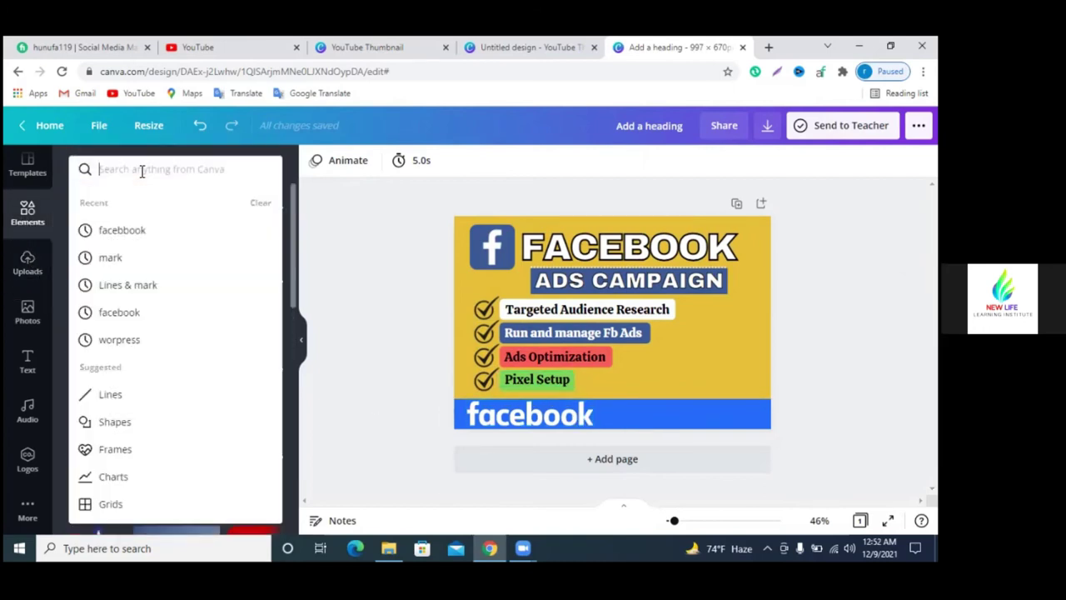
{"action": "type", "text": "amazo"}
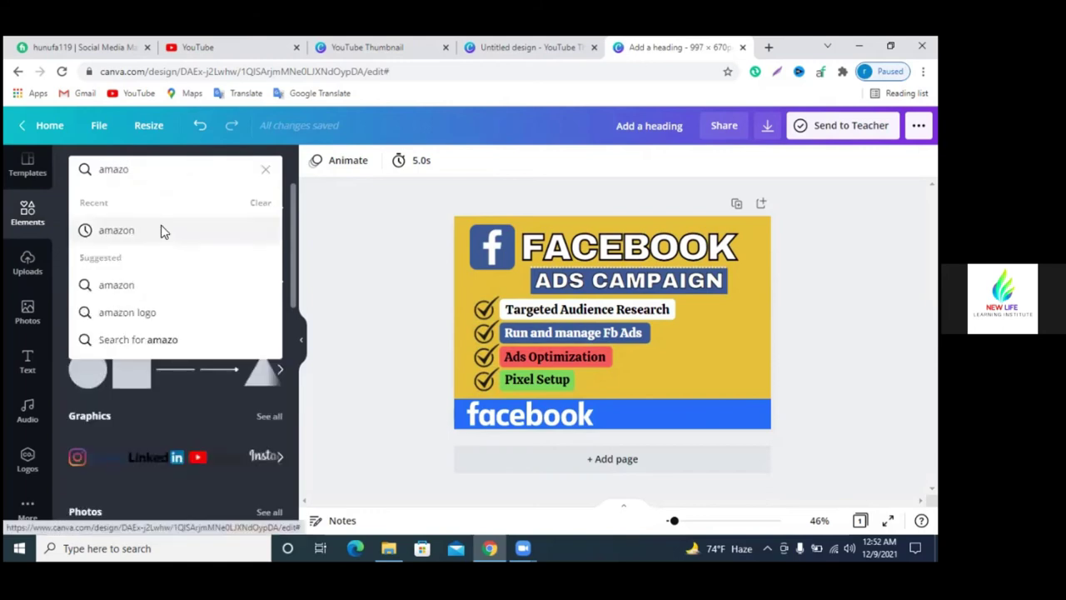
{"action": "left_click", "coordinate": [160, 228]}
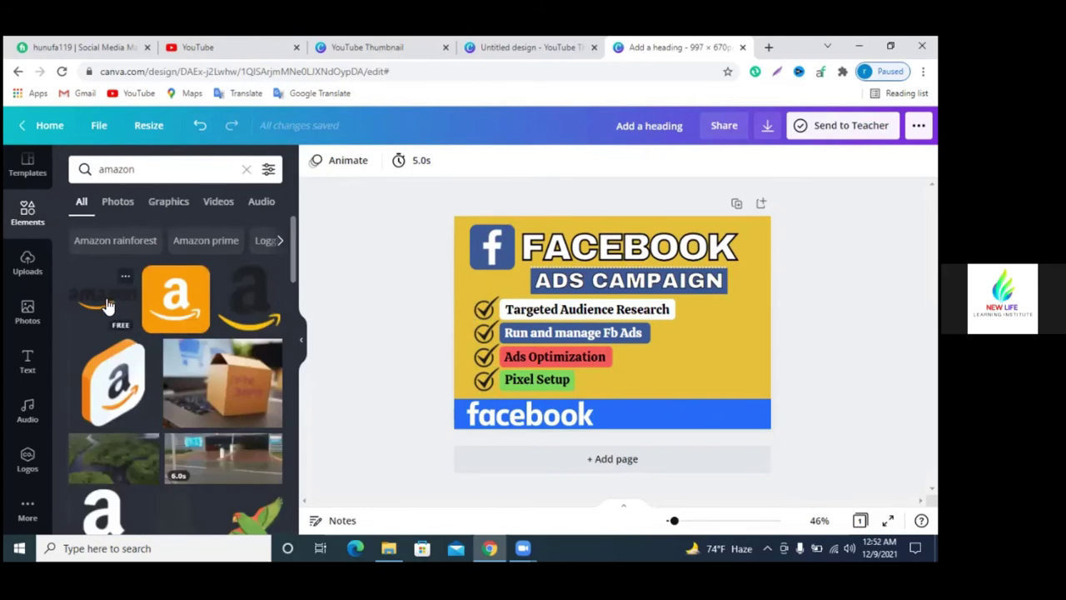
{"action": "left_click", "coordinate": [677, 330]}
{"action": "left_click_drag", "start_coordinate": [684, 325], "coordinate": [656, 321]}
{"action": "mouse_move", "coordinate": [681, 389]}
{"action": "left_mouse_down"}
{"action": "mouse_move", "coordinate": [714, 428]}
{"action": "mouse_move", "coordinate": [700, 442]}
{"action": "mouse_move", "coordinate": [662, 427]}
{"action": "left_mouse_up"}
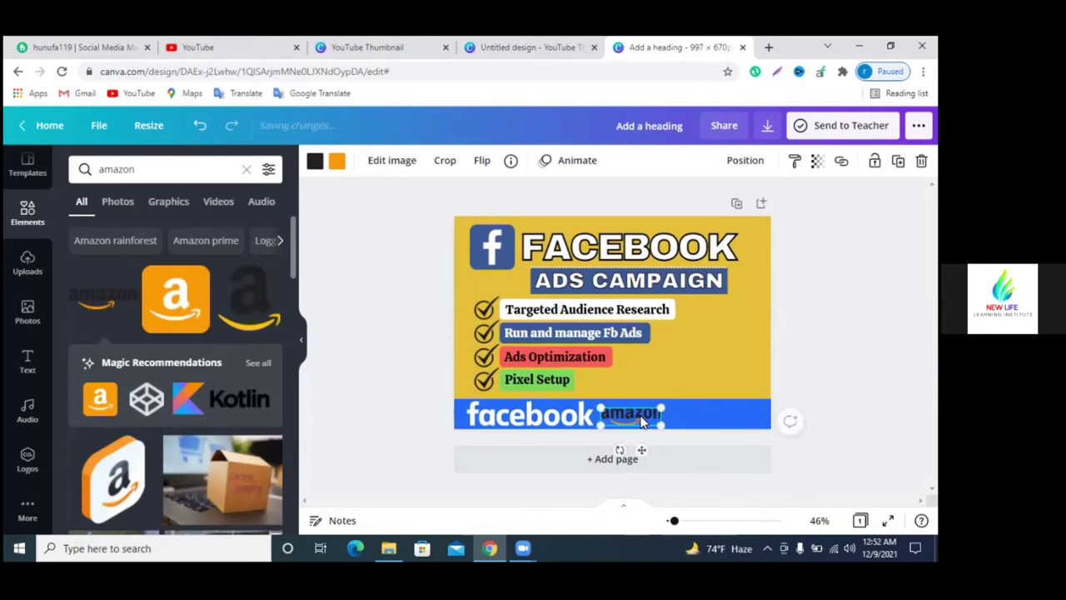
{"action": "key", "text": "Escape"}
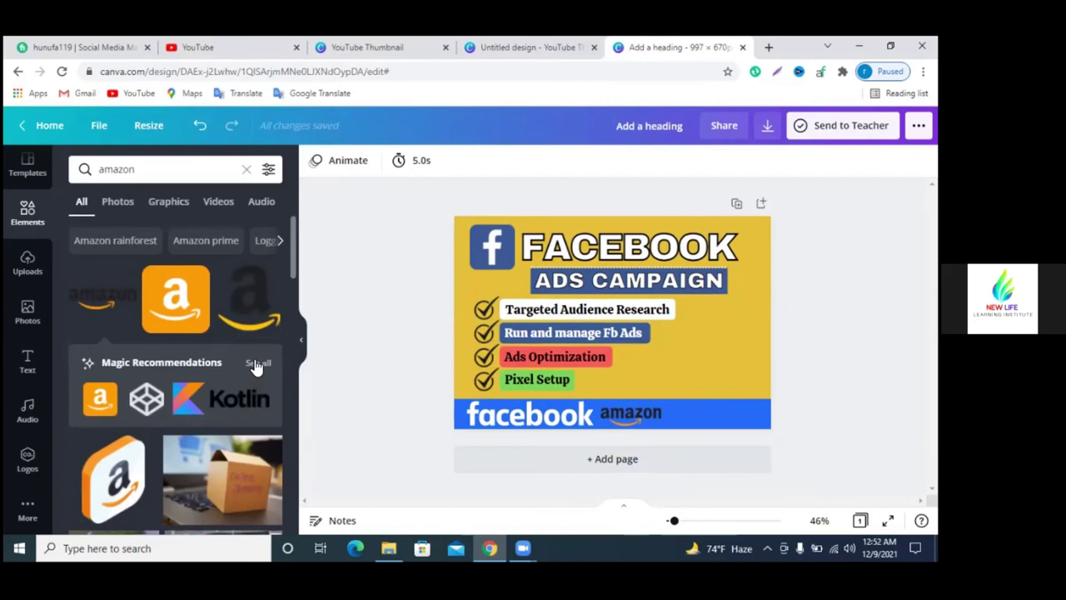
- Filter the amazon search results to graphics only and browse them
{"action": "scroll", "coordinate": [255, 359], "scroll_direction": "down", "scroll_amount": 2}
{"action": "scroll", "coordinate": [180, 220], "scroll_direction": "up", "scroll_amount": 2}
{"action": "left_click", "coordinate": [171, 202]}
{"action": "scroll", "coordinate": [229, 300], "scroll_direction": "down", "scroll_amount": 2}
{"action": "scroll", "coordinate": [228, 300], "scroll_direction": "down", "scroll_amount": 2}
{"action": "scroll", "coordinate": [192, 252], "scroll_direction": "down", "scroll_amount": 3}
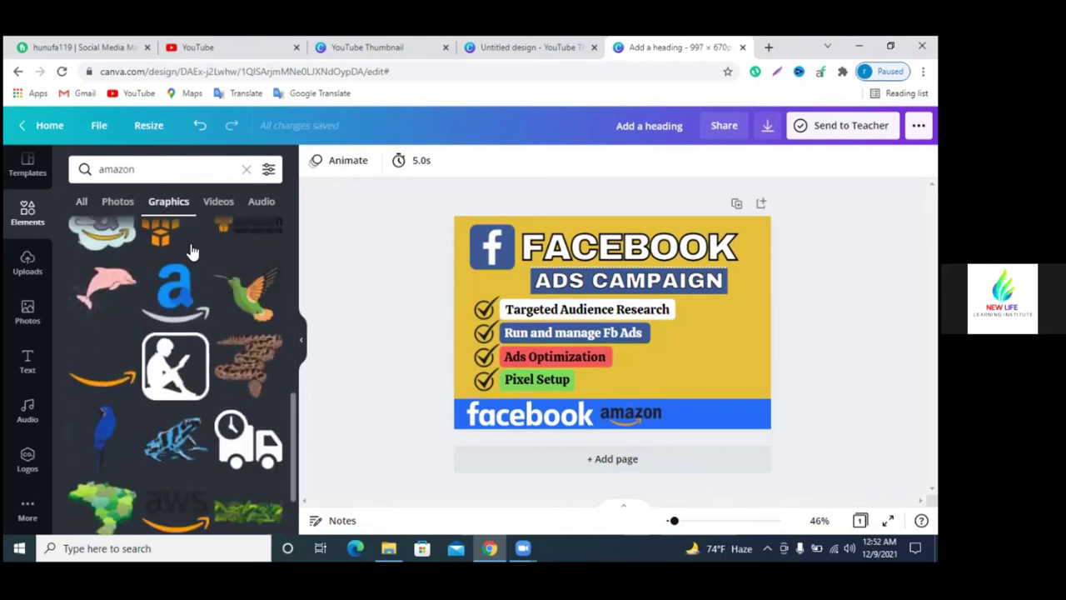
- Try the searches 'ali' and 'by' in Uploads, correcting the spelling to eBay
{"action": "left_click", "coordinate": [161, 178]}
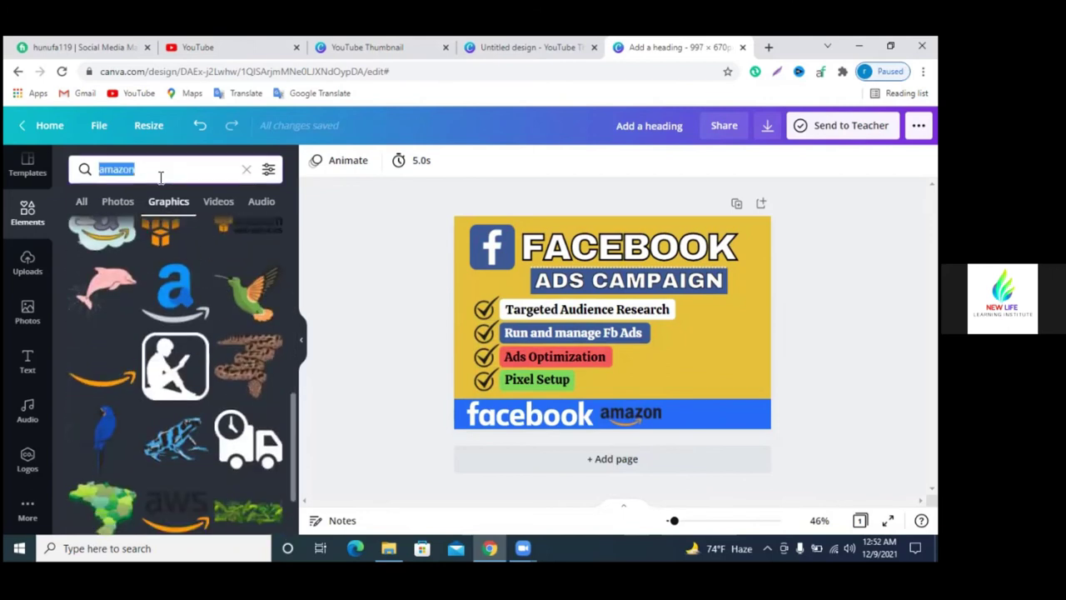
{"action": "type", "text": "al"}
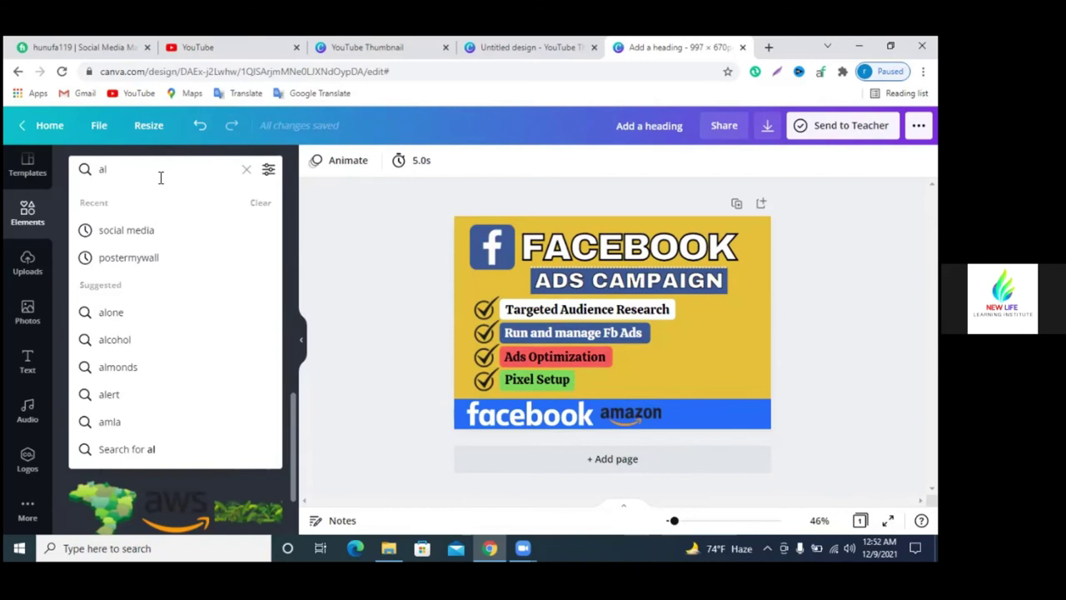
{"action": "type", "text": "ib"}
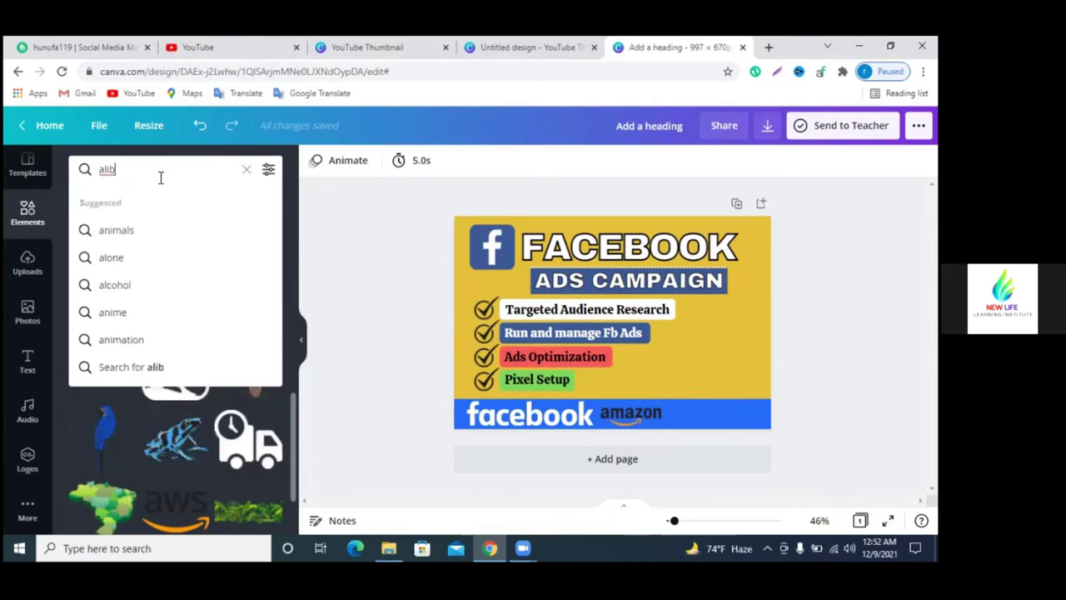
{"action": "left_click", "coordinate": [13, 265]}
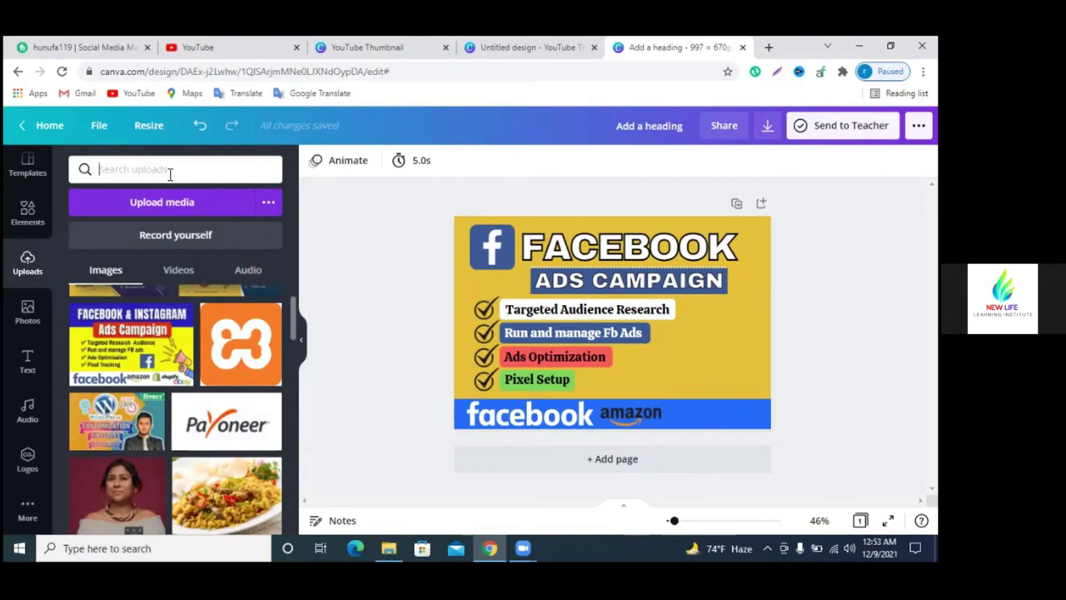
{"action": "type", "text": "eby"}
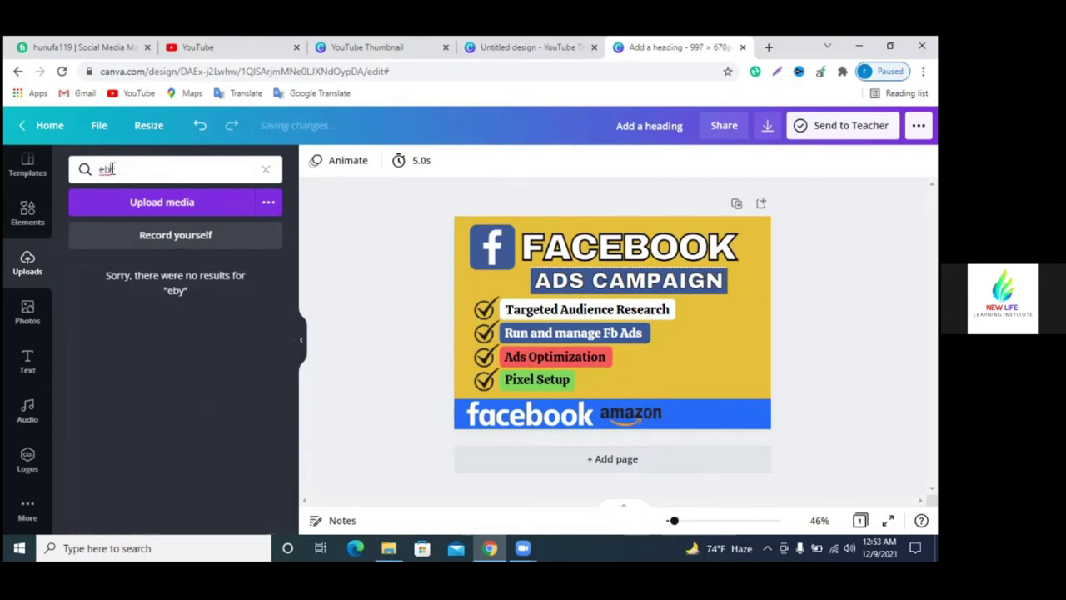
{"action": "right_click", "coordinate": [113, 169]}
{"action": "left_click", "coordinate": [134, 194]}
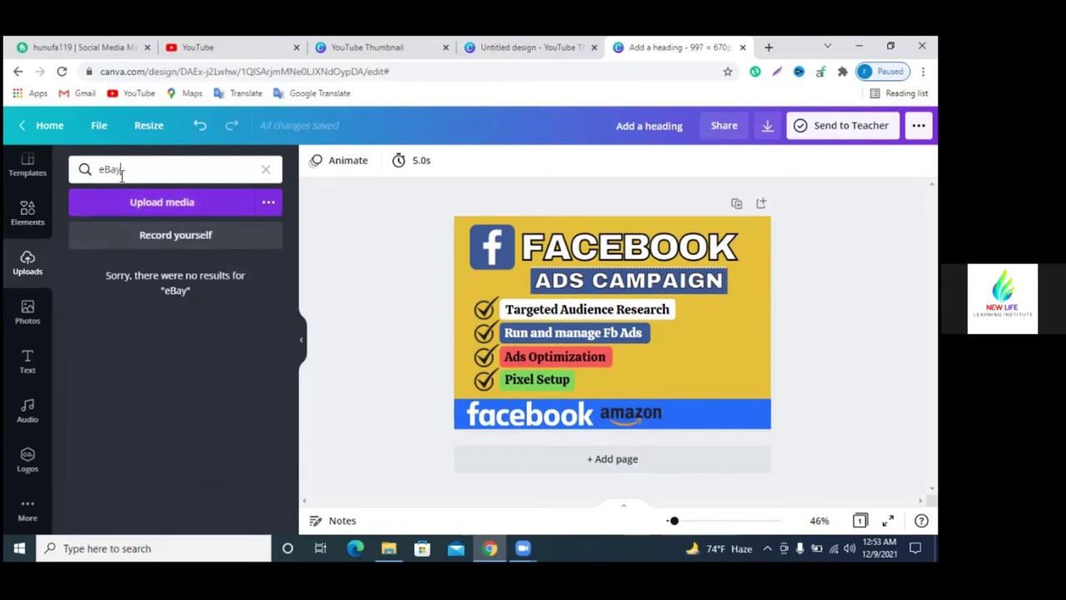
- Search the element library for 'ebay' to list eBay logo graphics
{"action": "left_click", "coordinate": [27, 213]}
{"action": "double_click", "coordinate": [127, 175]}
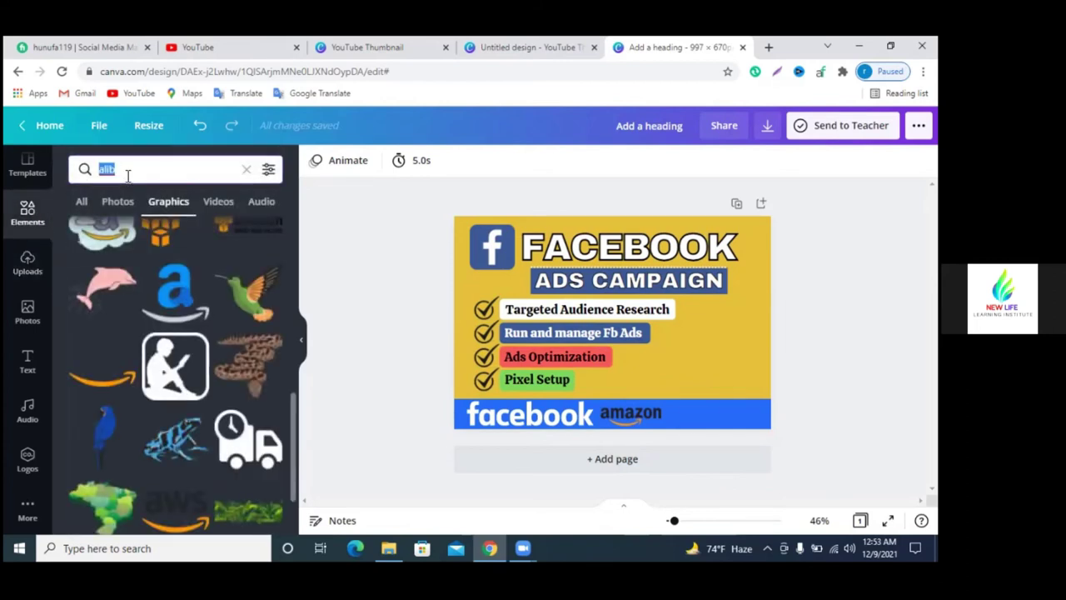
{"action": "type", "text": "ebay"}
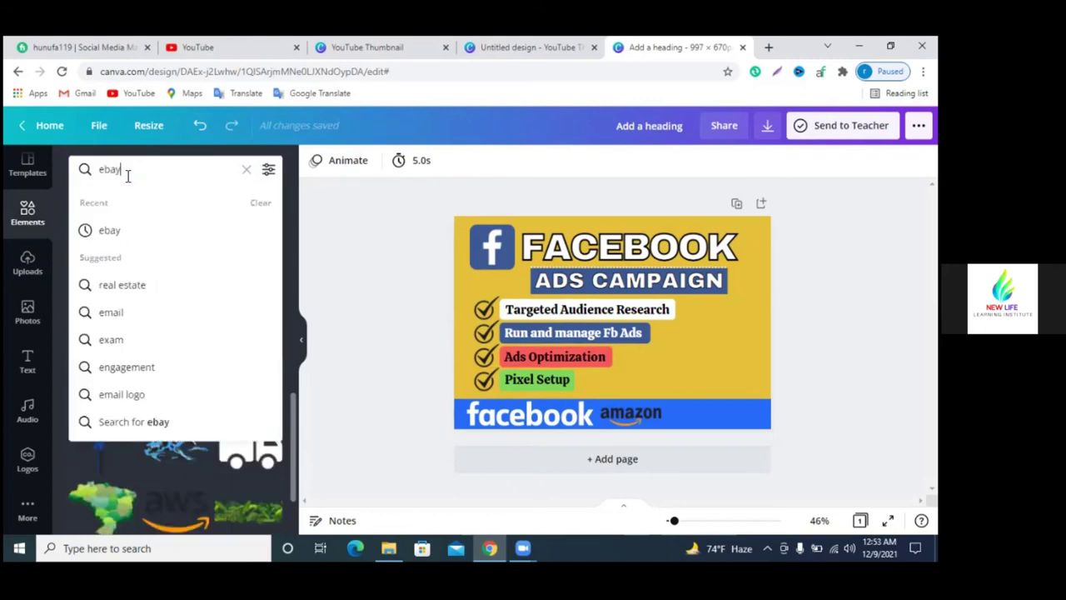
{"action": "key", "text": "Return"}
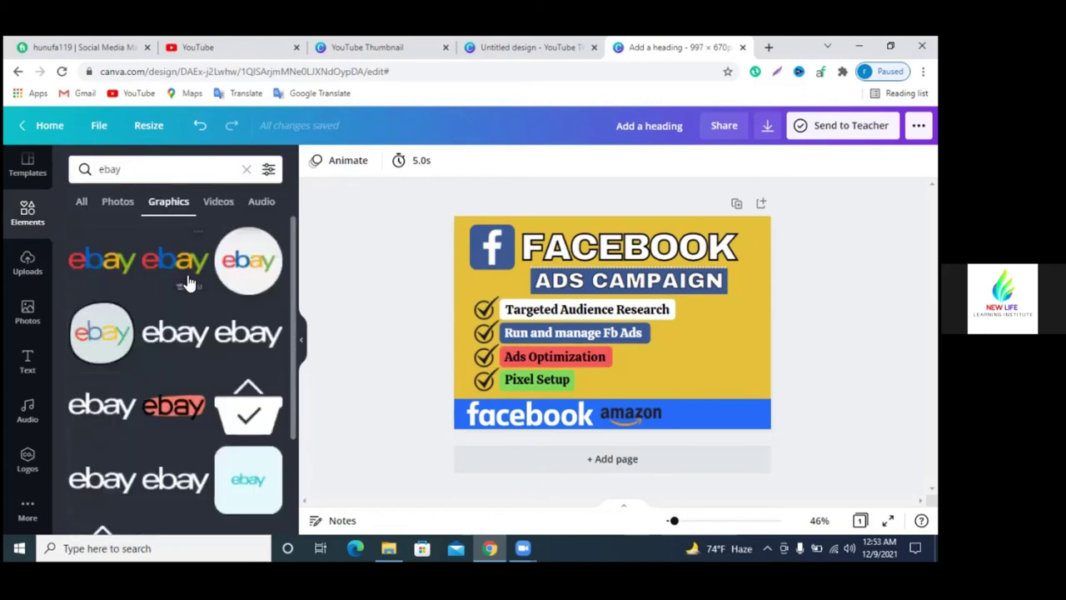
- Replace the first eBay graphic with the round eBay logo, sized into the bar beside amazon
{"action": "left_click", "coordinate": [115, 272]}
{"action": "mouse_move", "coordinate": [671, 342]}
{"action": "left_mouse_down"}
{"action": "mouse_move", "coordinate": [702, 413]}
{"action": "mouse_move", "coordinate": [764, 431]}
{"action": "mouse_move", "coordinate": [702, 406]}
{"action": "mouse_move", "coordinate": [701, 418]}
{"action": "left_mouse_up"}
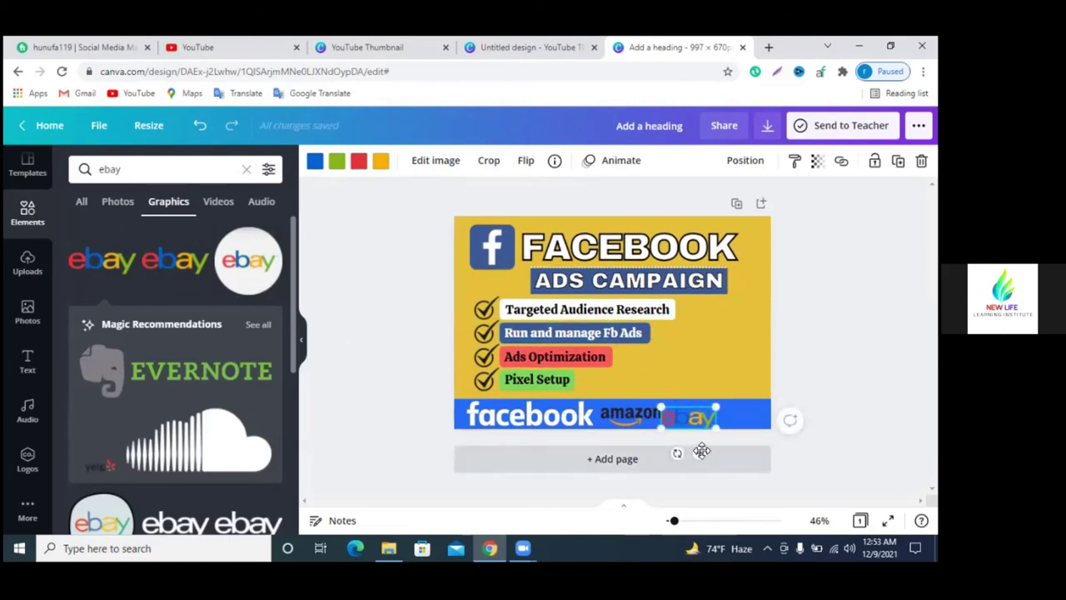
{"action": "key", "text": "Delete"}
{"action": "left_click", "coordinate": [246, 266]}
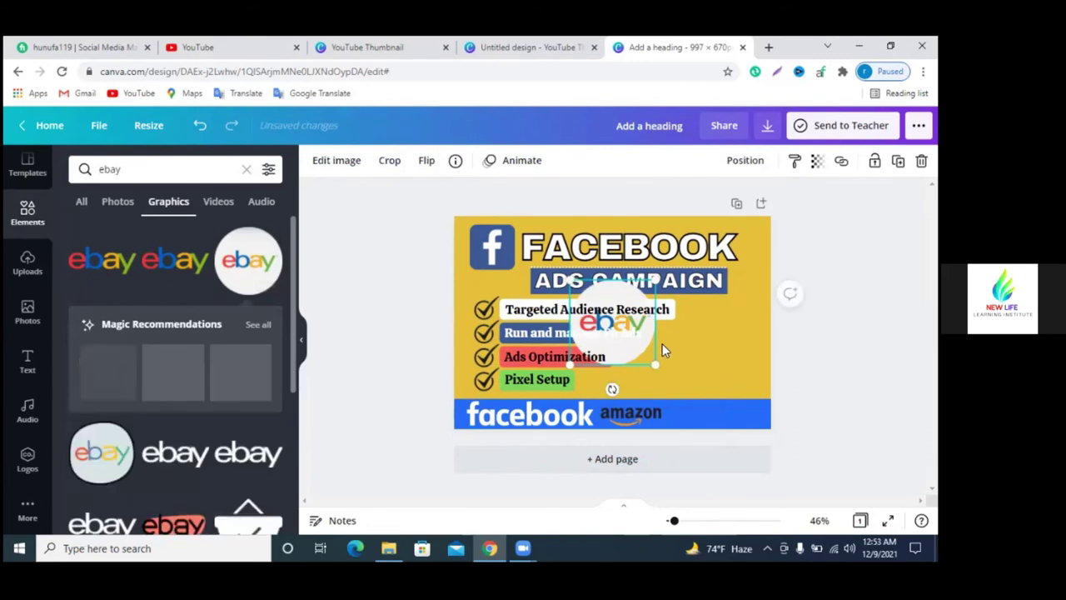
{"action": "left_click_drag", "start_coordinate": [656, 363], "coordinate": [755, 464]}
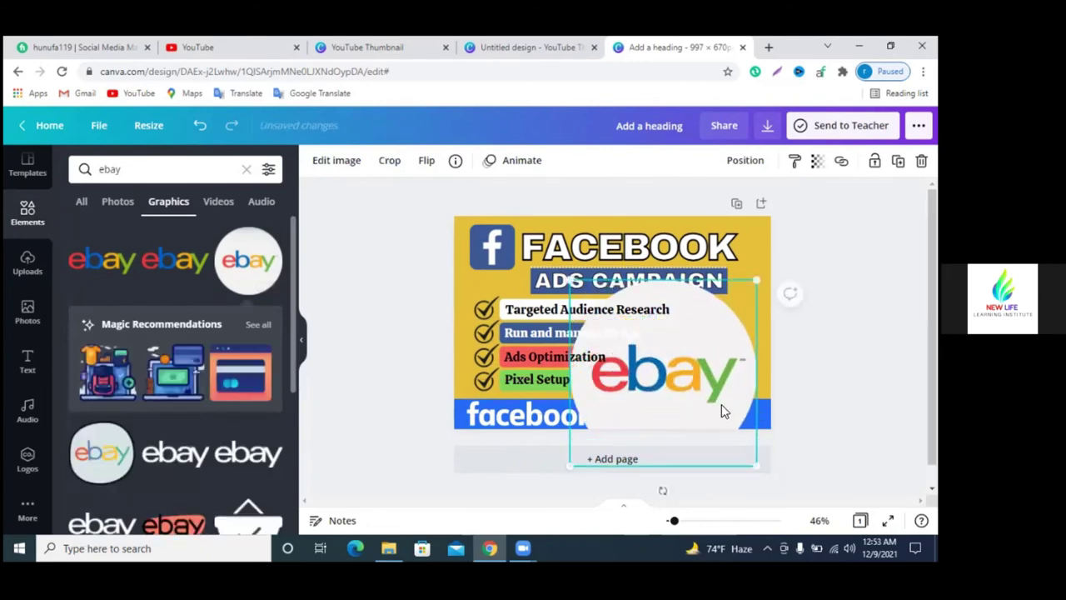
{"action": "left_click_drag", "start_coordinate": [721, 404], "coordinate": [789, 433]}
{"action": "mouse_move", "coordinate": [822, 309]}
{"action": "left_mouse_down"}
{"action": "mouse_move", "coordinate": [679, 439]}
{"action": "mouse_move", "coordinate": [709, 428]}
{"action": "left_mouse_up"}
{"action": "mouse_move", "coordinate": [746, 462]}
{"action": "left_mouse_down"}
{"action": "mouse_move", "coordinate": [714, 426]}
{"action": "mouse_move", "coordinate": [682, 417]}
{"action": "left_mouse_up"}
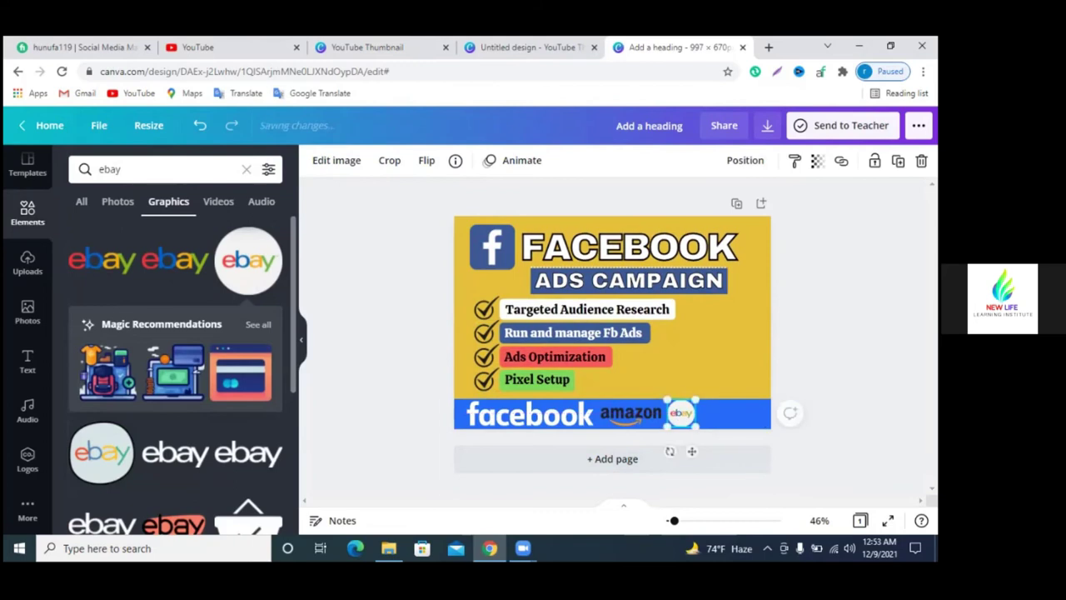
- Fine-tune the size of the round eBay logo
{"action": "left_click", "coordinate": [855, 330]}
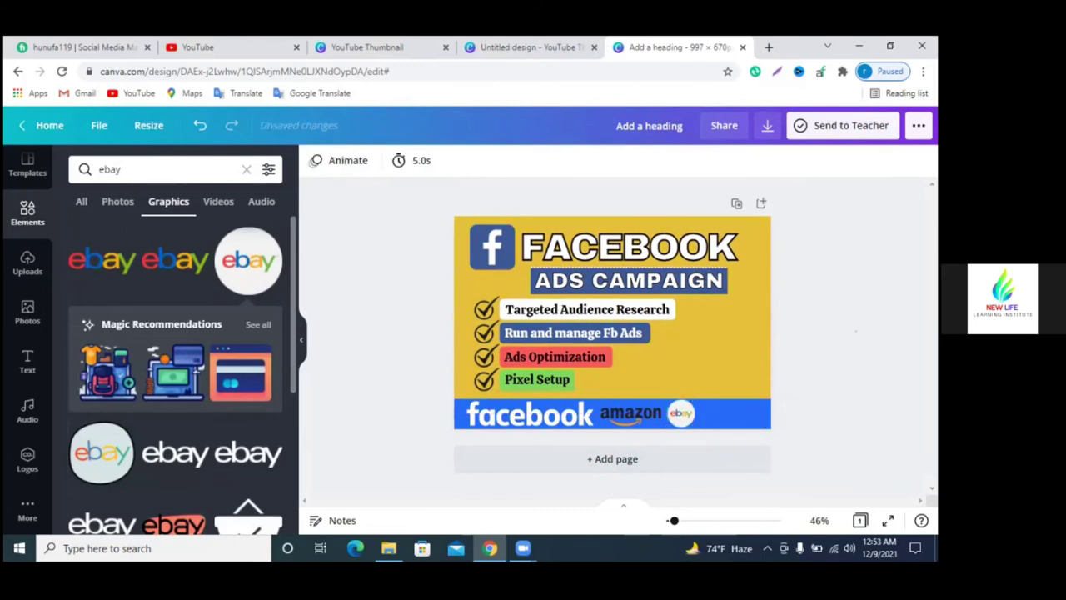
{"action": "left_click", "coordinate": [679, 411]}
{"action": "left_click_drag", "start_coordinate": [695, 401], "coordinate": [694, 403]}
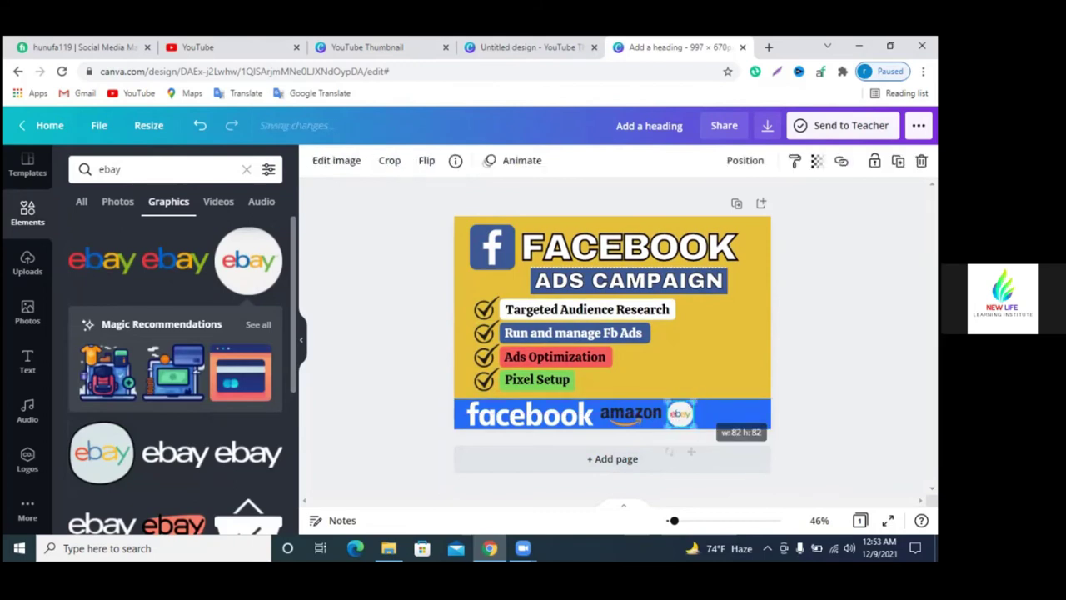
{"action": "key", "text": "Escape"}
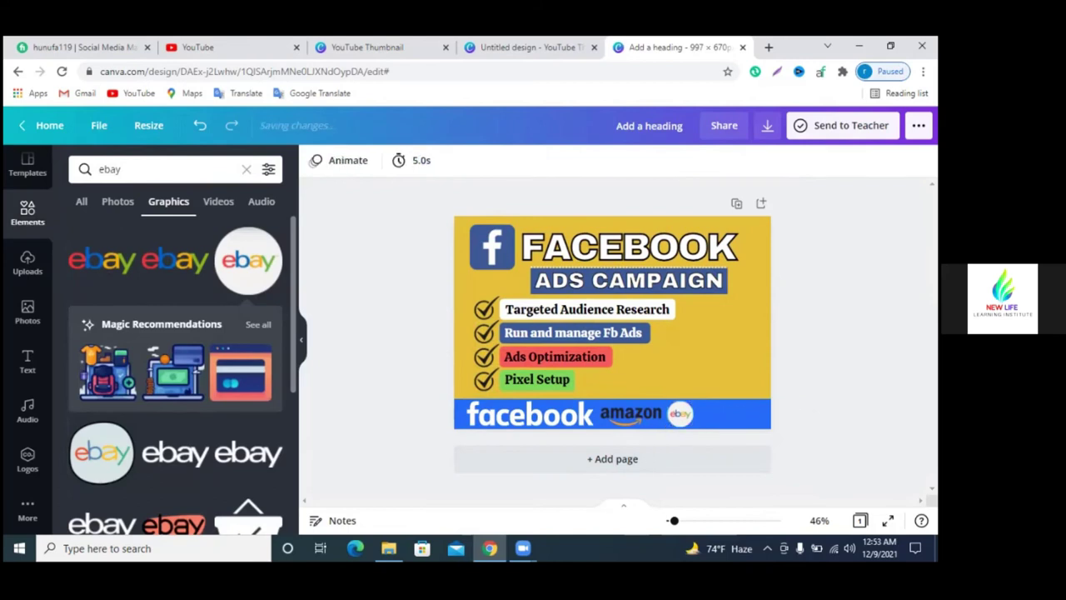
- Resize the amazon logo to fit the footer and nudge eBay slightly right
{"action": "left_click", "coordinate": [618, 425]}
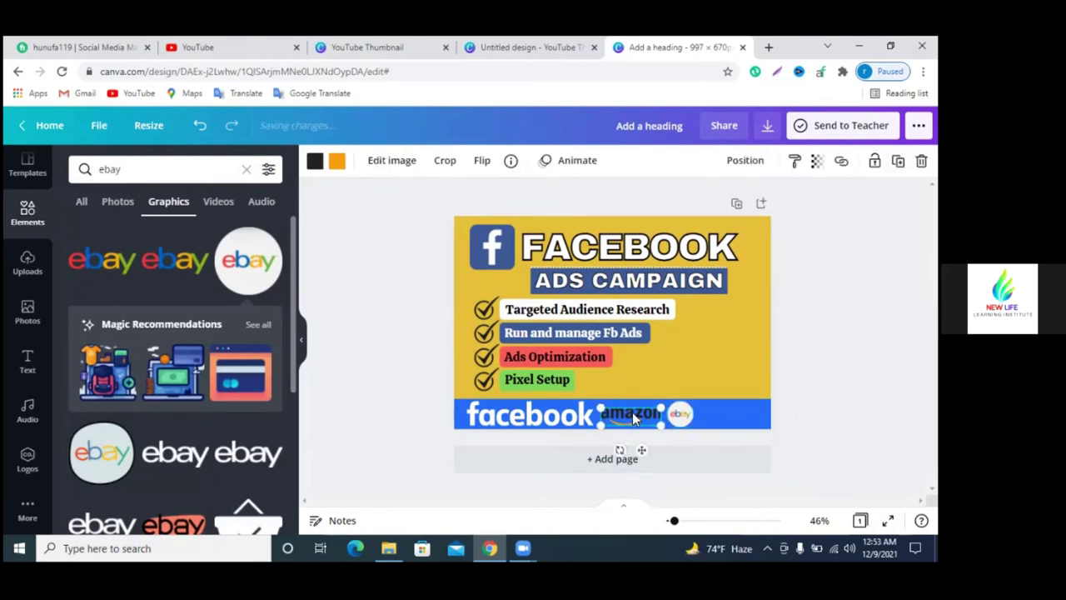
{"action": "mouse_move", "coordinate": [664, 427]}
{"action": "left_mouse_down"}
{"action": "mouse_move", "coordinate": [654, 423]}
{"action": "mouse_move", "coordinate": [673, 417]}
{"action": "left_mouse_up"}
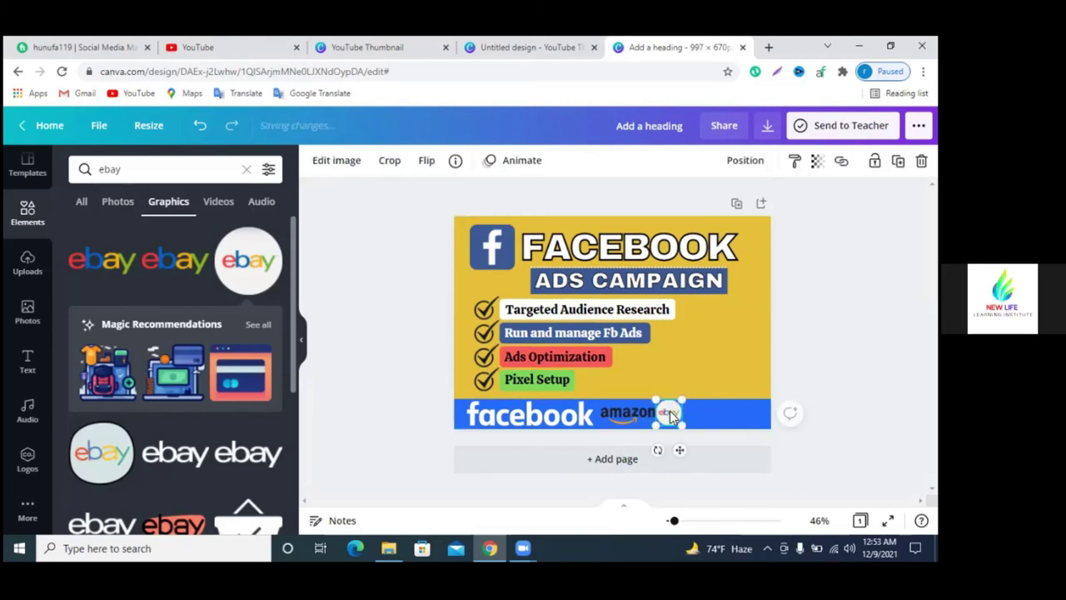
{"action": "left_click_drag", "start_coordinate": [670, 411], "coordinate": [672, 411]}
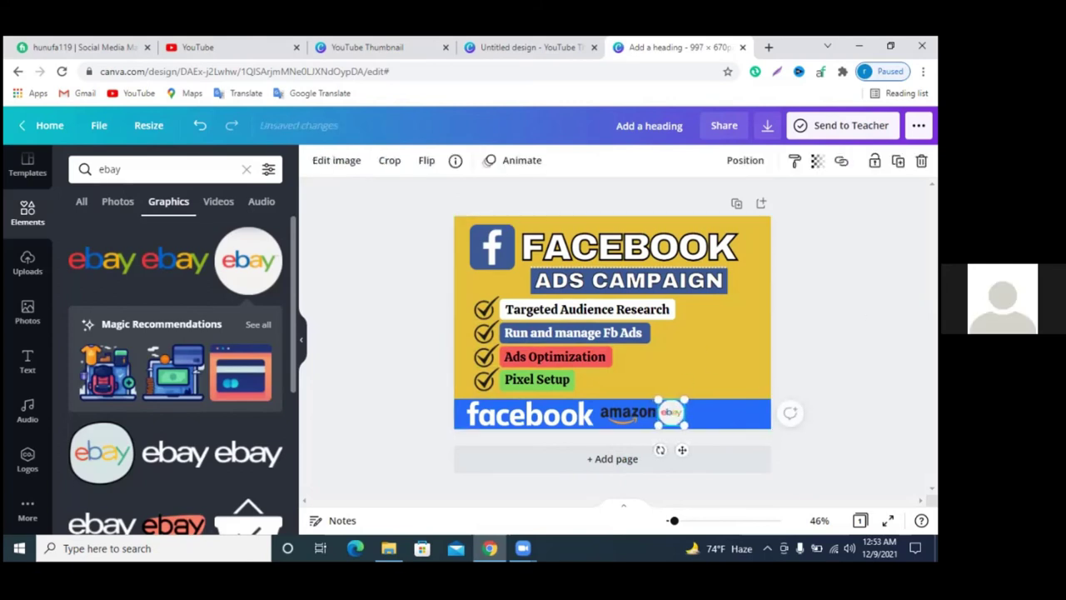
{"action": "key", "text": "Escape"}
{"action": "left_click", "coordinate": [672, 413]}
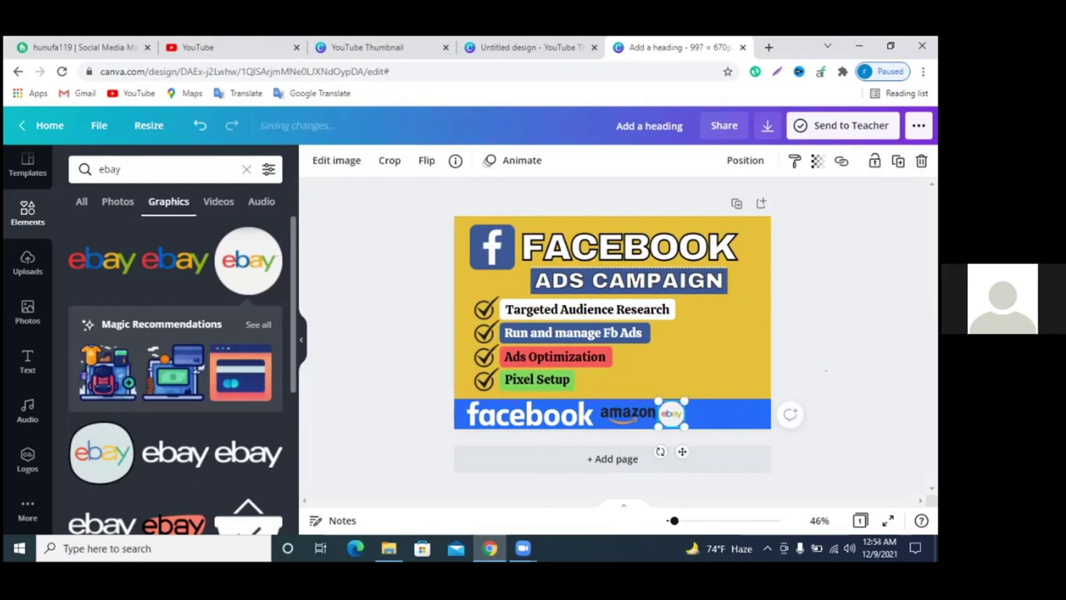
{"action": "key", "text": "Escape"}
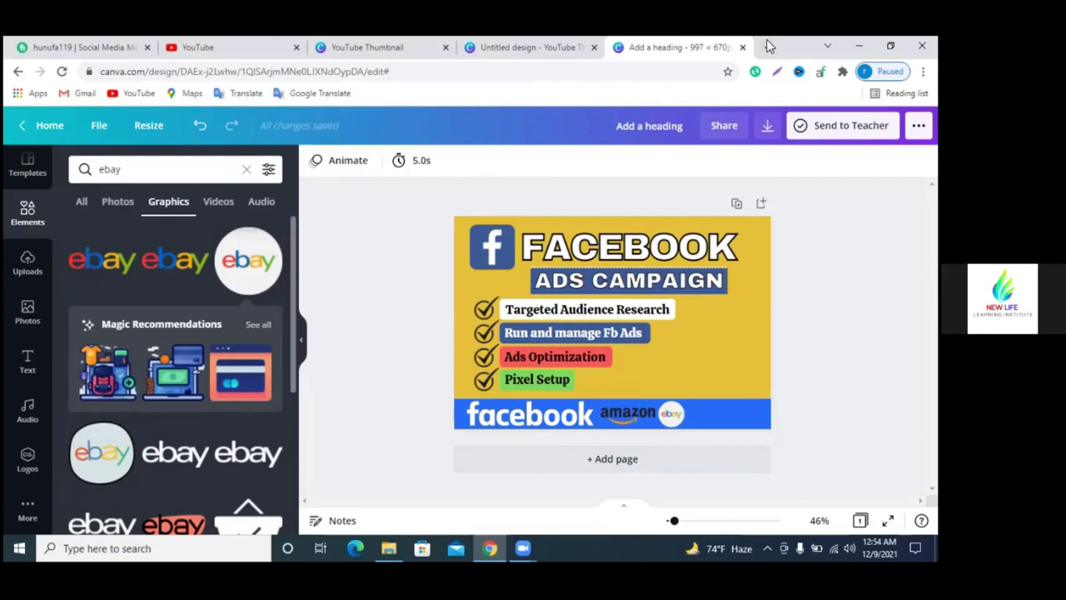
- Open pngtree.com in a new Chrome tab
{"action": "left_click", "coordinate": [769, 47]}
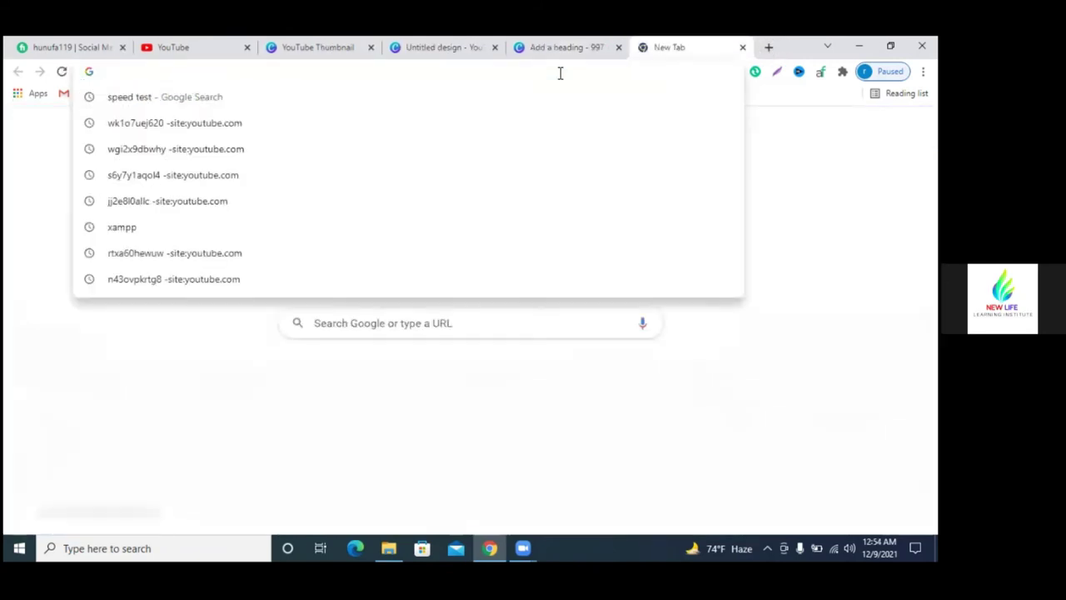
{"action": "type", "text": "png"}
{"action": "key", "text": "Return"}
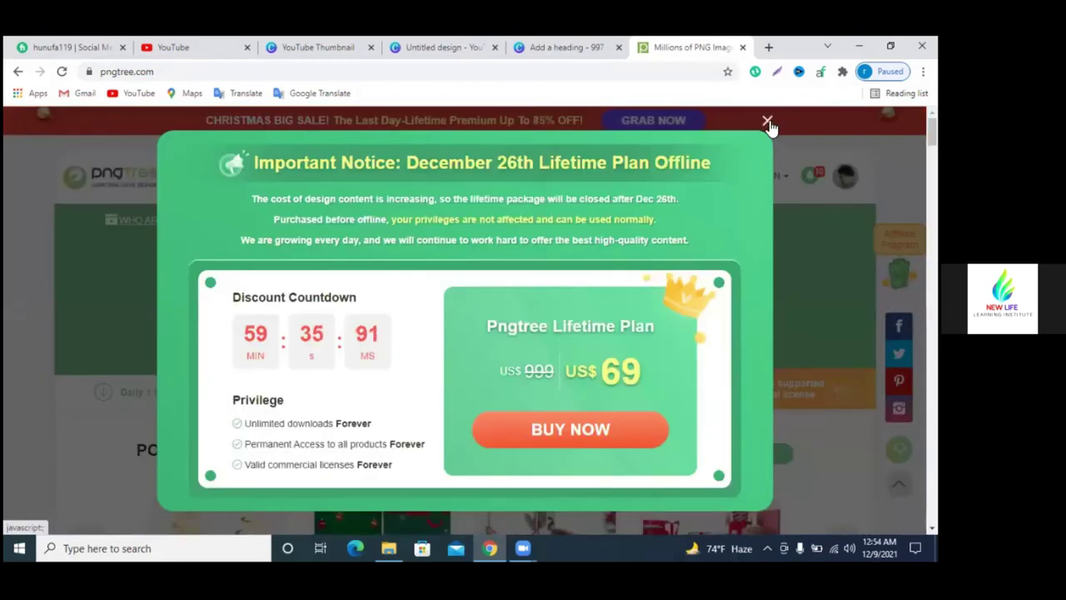
- Dismiss the lifetime-plan promo and search Pngtree for 'order now' images
{"action": "left_click", "coordinate": [768, 124]}
{"action": "scroll", "coordinate": [593, 275], "scroll_direction": "down", "scroll_amount": 4}
{"action": "scroll", "coordinate": [337, 239], "scroll_direction": "up", "scroll_amount": 3}
{"action": "type", "text": "order now"}
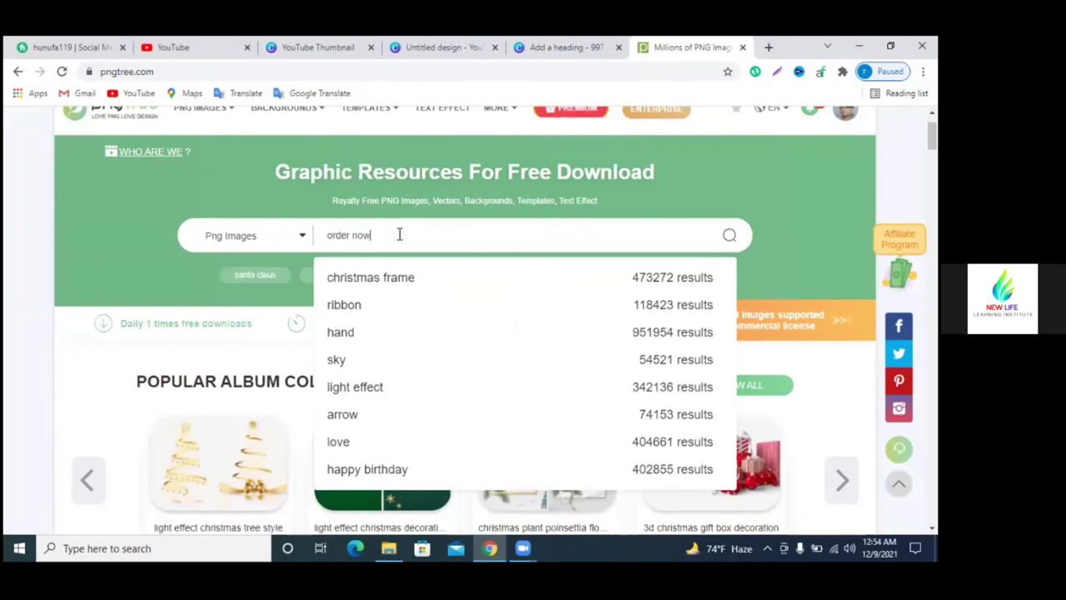
{"action": "key", "text": "Return"}
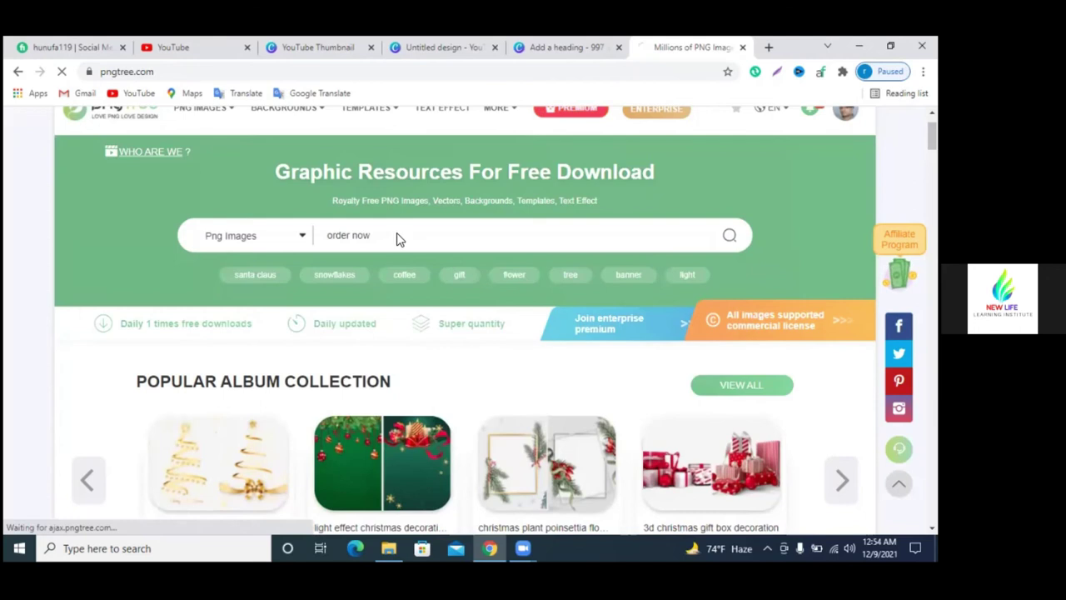
- Scroll through the 'order now' results and go to page 2
{"action": "scroll", "coordinate": [448, 282], "scroll_direction": "down", "scroll_amount": 1}
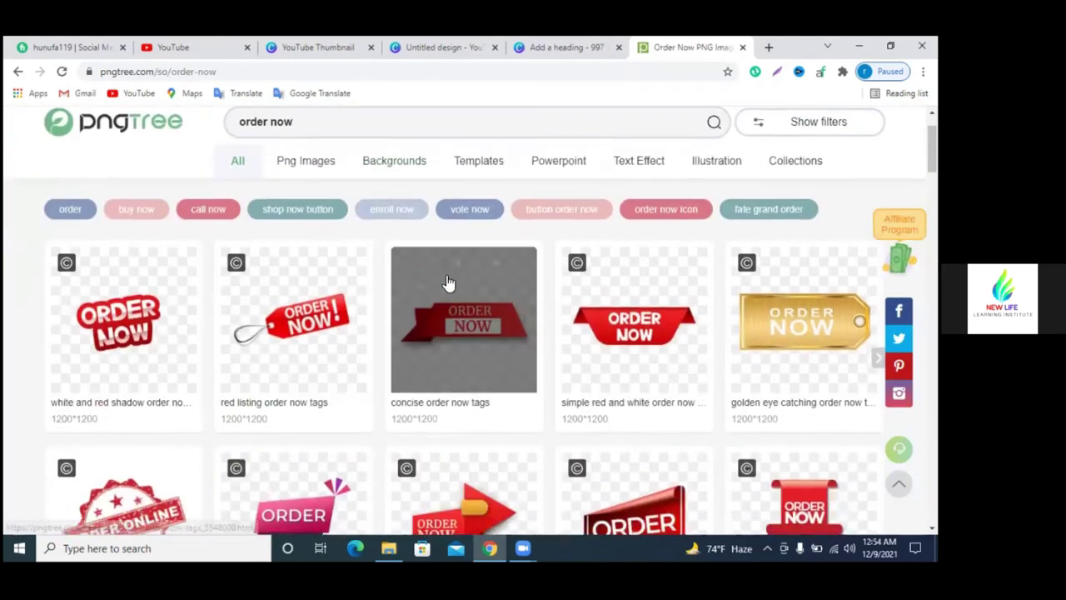
{"action": "scroll", "coordinate": [448, 282], "scroll_direction": "down", "scroll_amount": 1}
{"action": "scroll", "coordinate": [449, 282], "scroll_direction": "down", "scroll_amount": 1}
{"action": "scroll", "coordinate": [449, 283], "scroll_direction": "down", "scroll_amount": 1}
{"action": "scroll", "coordinate": [450, 280], "scroll_direction": "down", "scroll_amount": 1}
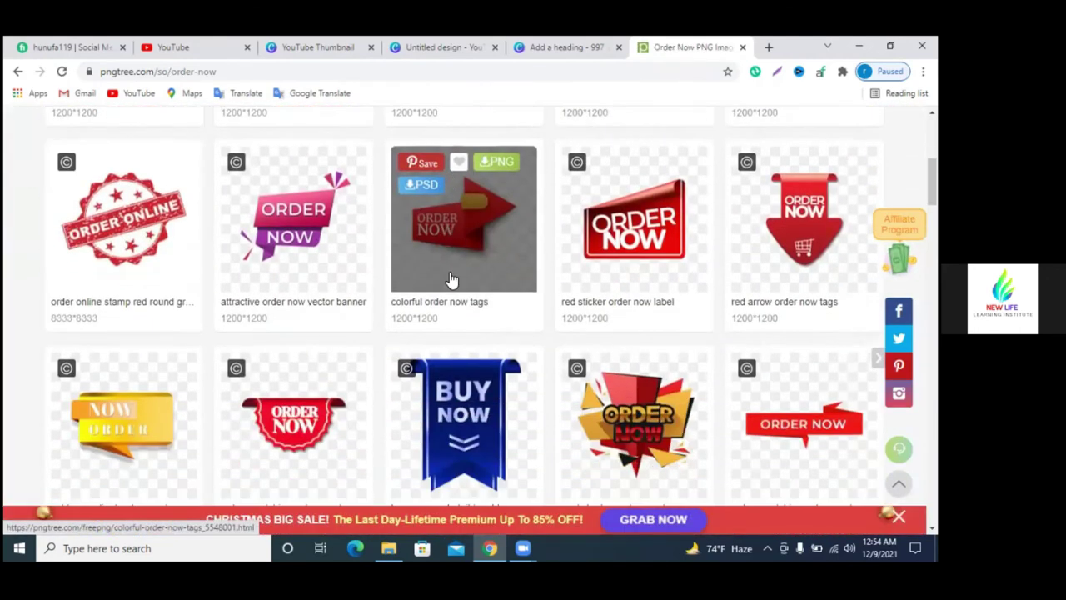
{"action": "scroll", "coordinate": [450, 280], "scroll_direction": "down", "scroll_amount": 1}
{"action": "scroll", "coordinate": [438, 304], "scroll_direction": "down", "scroll_amount": 1}
{"action": "scroll", "coordinate": [487, 315], "scroll_direction": "down", "scroll_amount": 2}
{"action": "scroll", "coordinate": [486, 315], "scroll_direction": "down", "scroll_amount": 1}
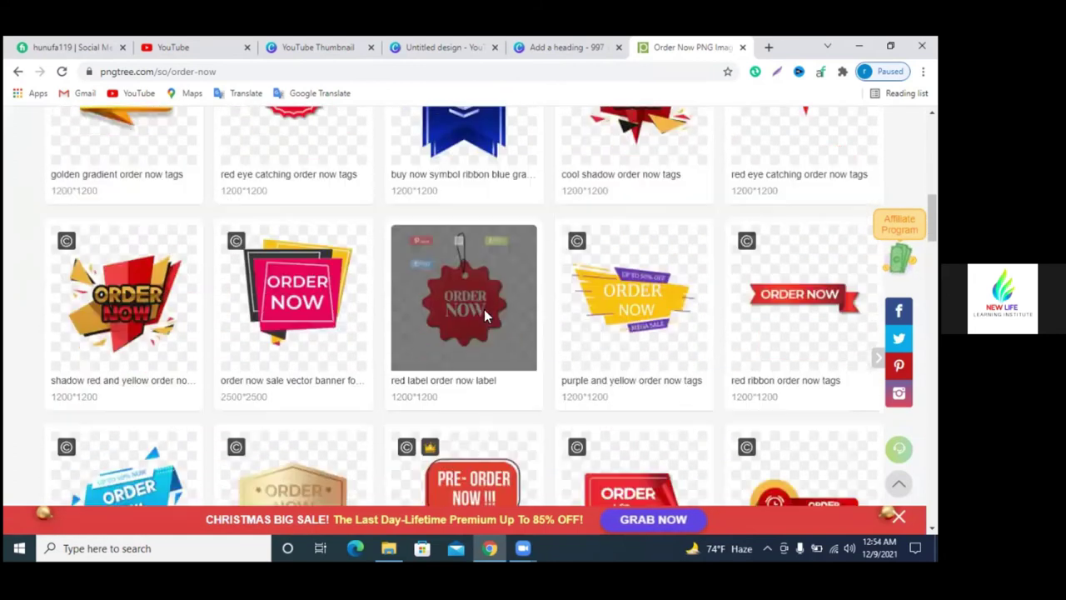
{"action": "scroll", "coordinate": [486, 315], "scroll_direction": "down", "scroll_amount": 1}
{"action": "scroll", "coordinate": [486, 314], "scroll_direction": "down", "scroll_amount": 1}
{"action": "scroll", "coordinate": [486, 315], "scroll_direction": "down", "scroll_amount": 2}
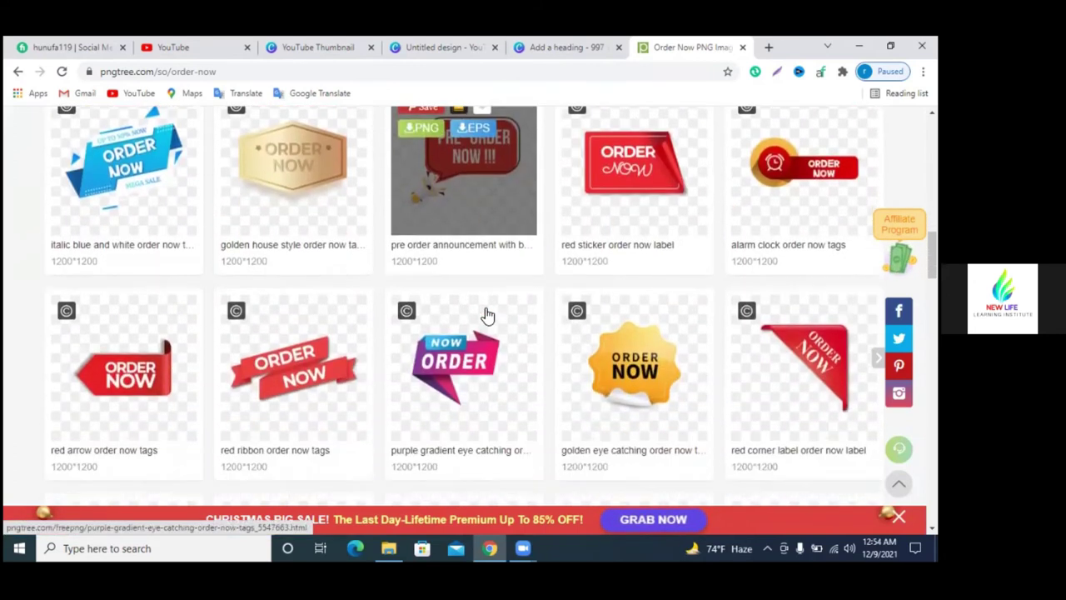
{"action": "scroll", "coordinate": [487, 315], "scroll_direction": "down", "scroll_amount": 2}
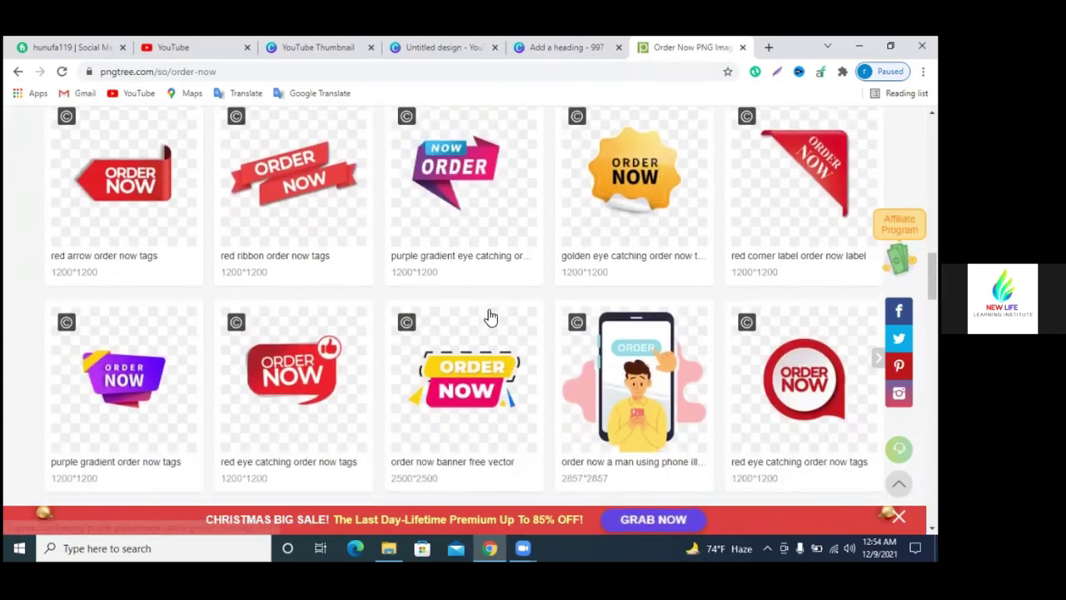
{"action": "scroll", "coordinate": [488, 310], "scroll_direction": "down", "scroll_amount": 2}
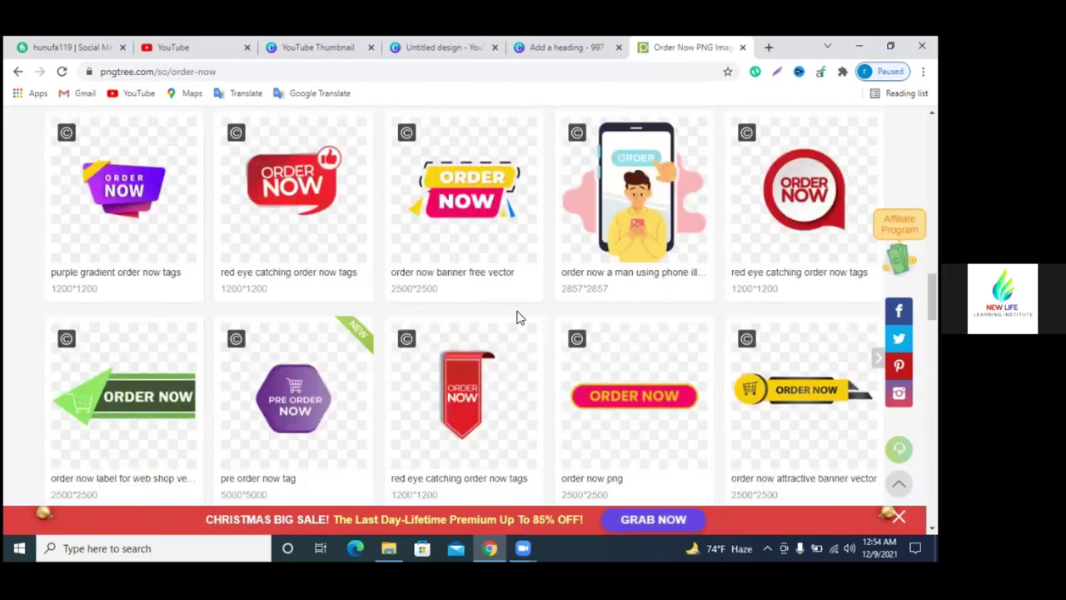
{"action": "scroll", "coordinate": [559, 385], "scroll_direction": "down", "scroll_amount": 2}
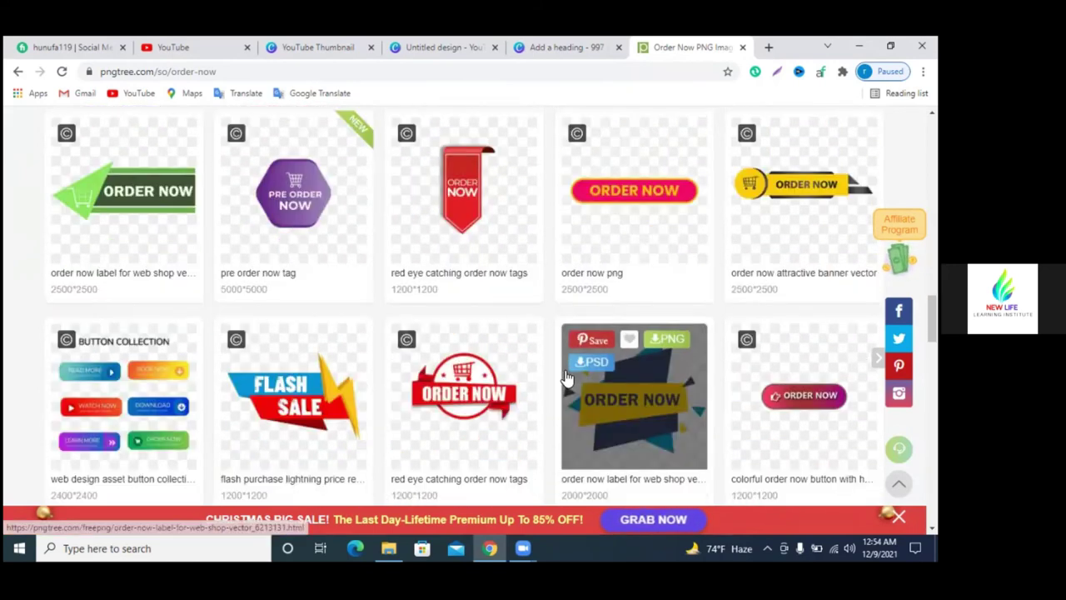
{"action": "scroll", "coordinate": [804, 392], "scroll_direction": "down", "scroll_amount": 2}
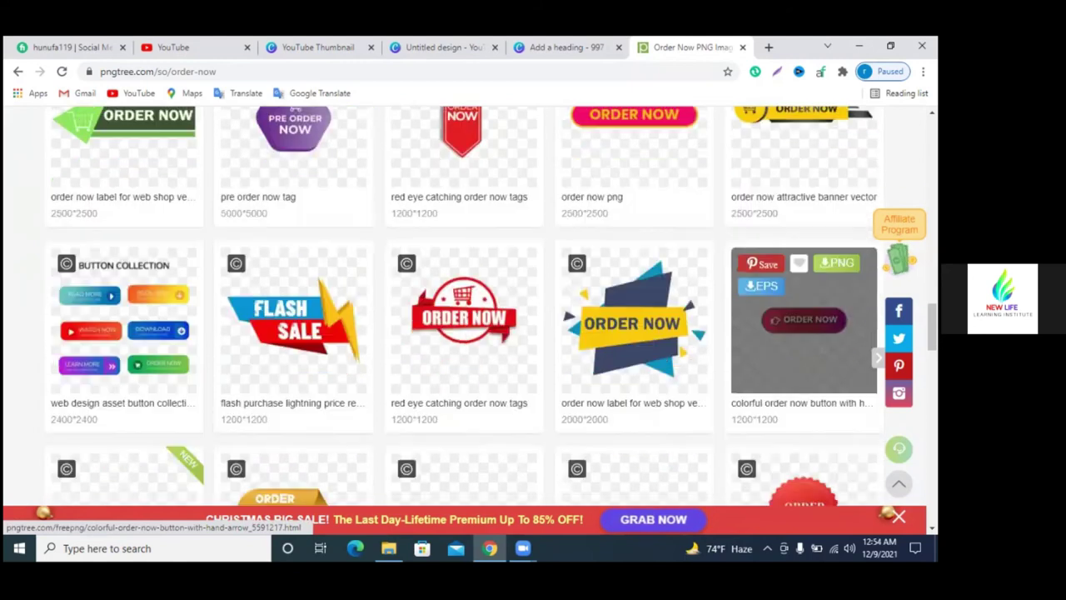
{"action": "scroll", "coordinate": [804, 333], "scroll_direction": "down", "scroll_amount": 2}
{"action": "scroll", "coordinate": [764, 381], "scroll_direction": "down", "scroll_amount": 1}
{"action": "scroll", "coordinate": [764, 381], "scroll_direction": "down", "scroll_amount": 2}
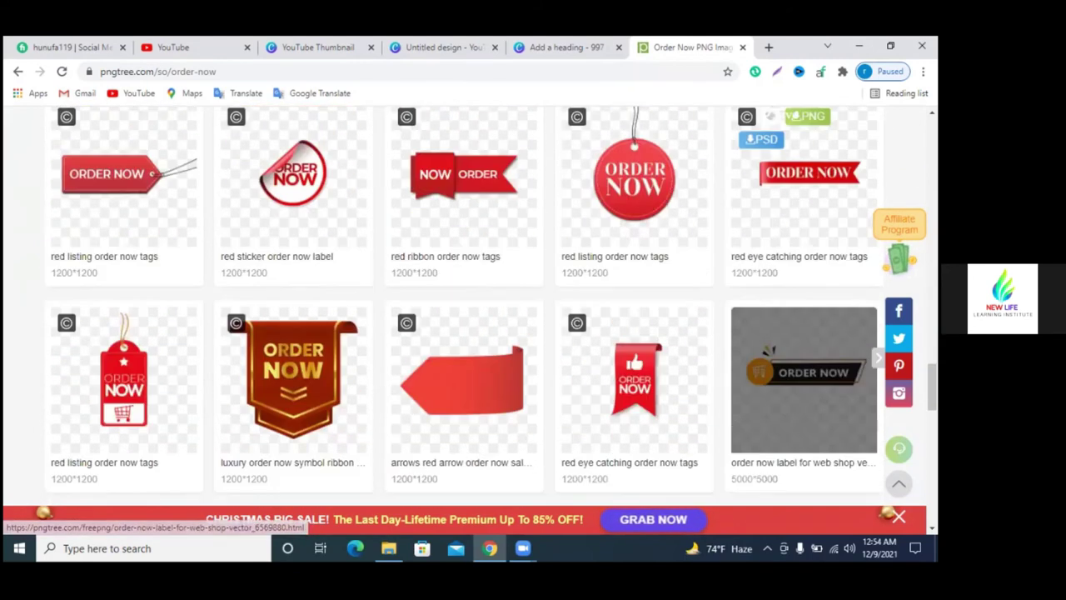
{"action": "scroll", "coordinate": [583, 374], "scroll_direction": "down", "scroll_amount": 3}
{"action": "left_click", "coordinate": [393, 428]}
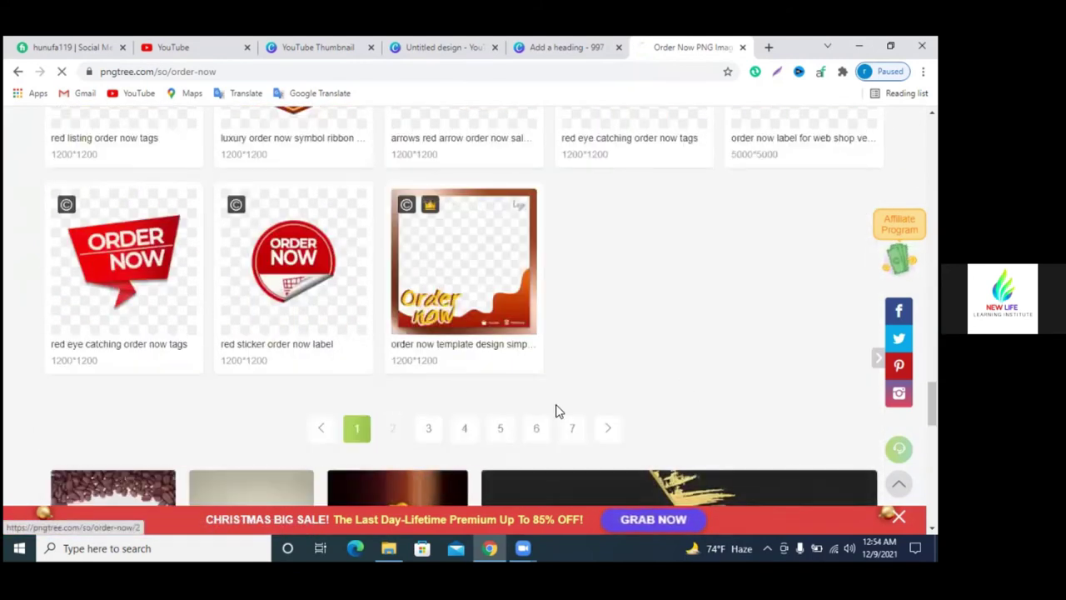
- Download the orange Order Now tag as a free PNG
{"action": "scroll", "coordinate": [557, 407], "scroll_direction": "down", "scroll_amount": 3}
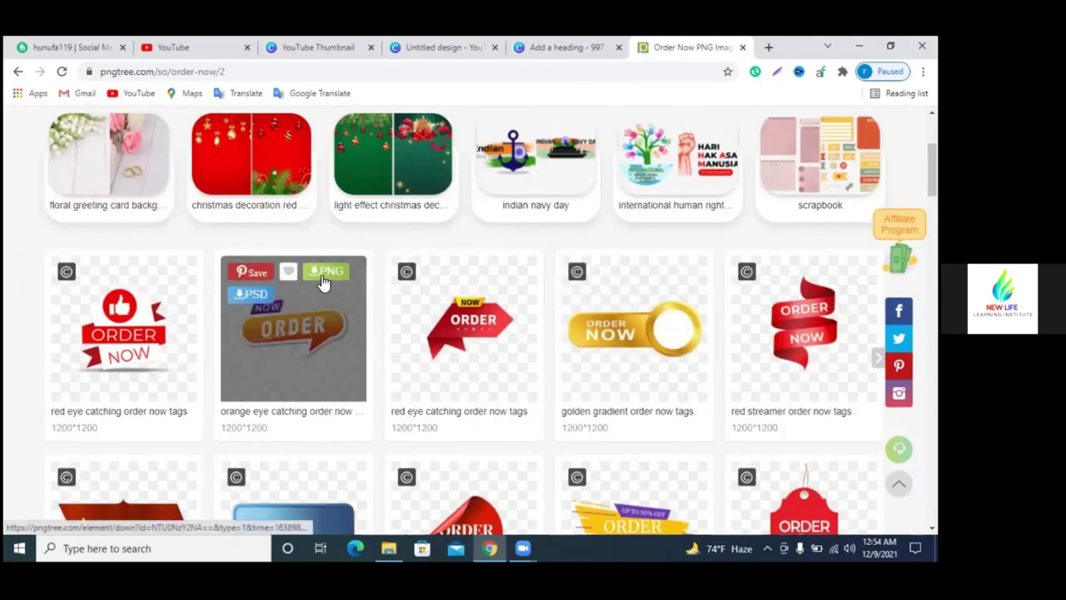
{"action": "left_click", "coordinate": [323, 278]}
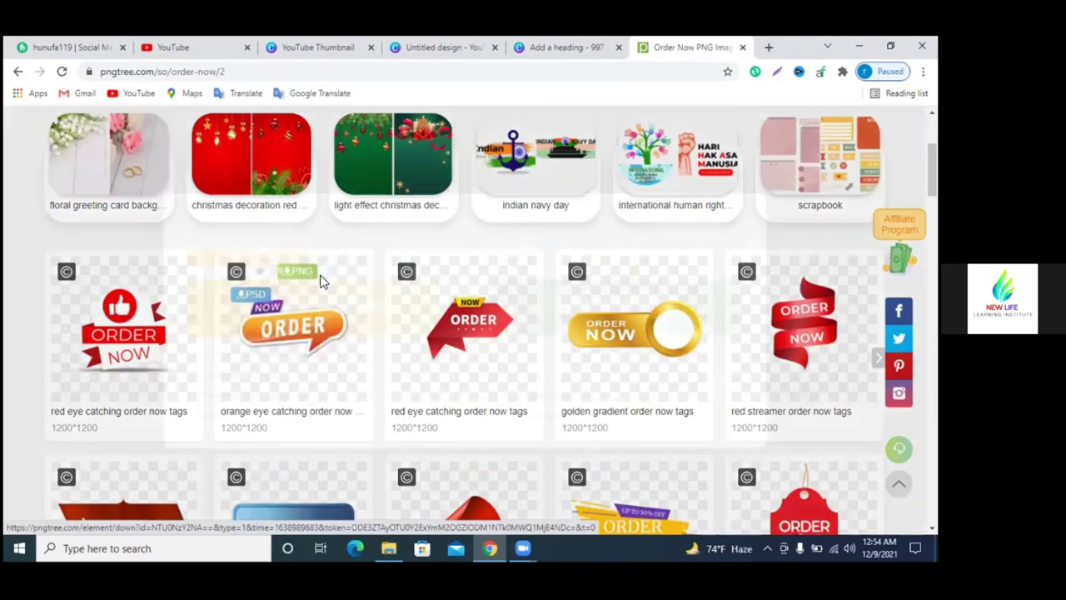
{"action": "left_click", "coordinate": [584, 315]}
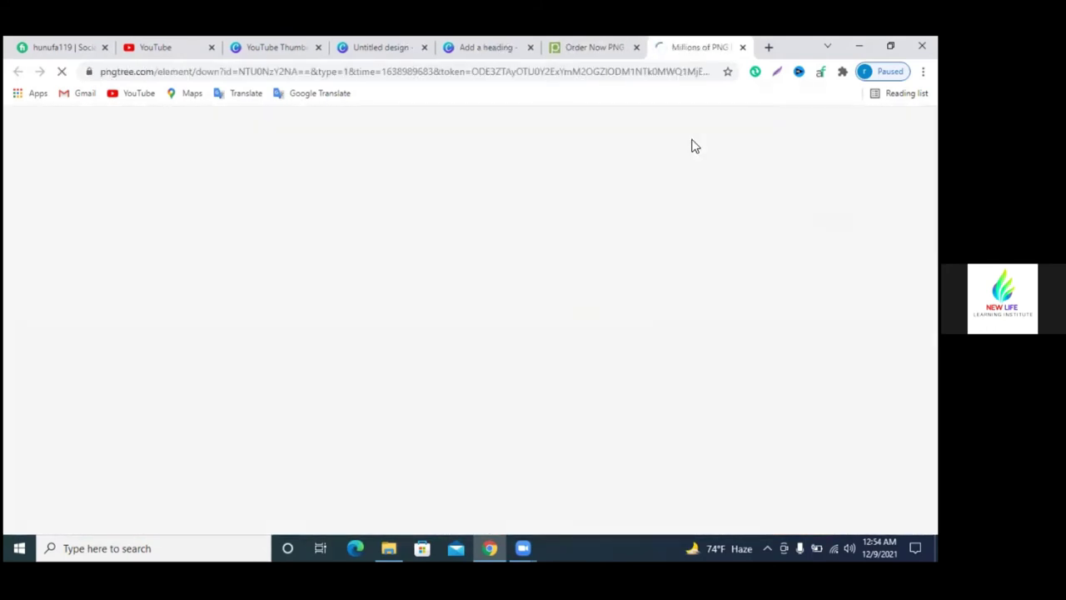
- Upload the downloaded Pngtree Order Now PNG from Downloads into Canva's Uploads
{"action": "left_click", "coordinate": [500, 47]}
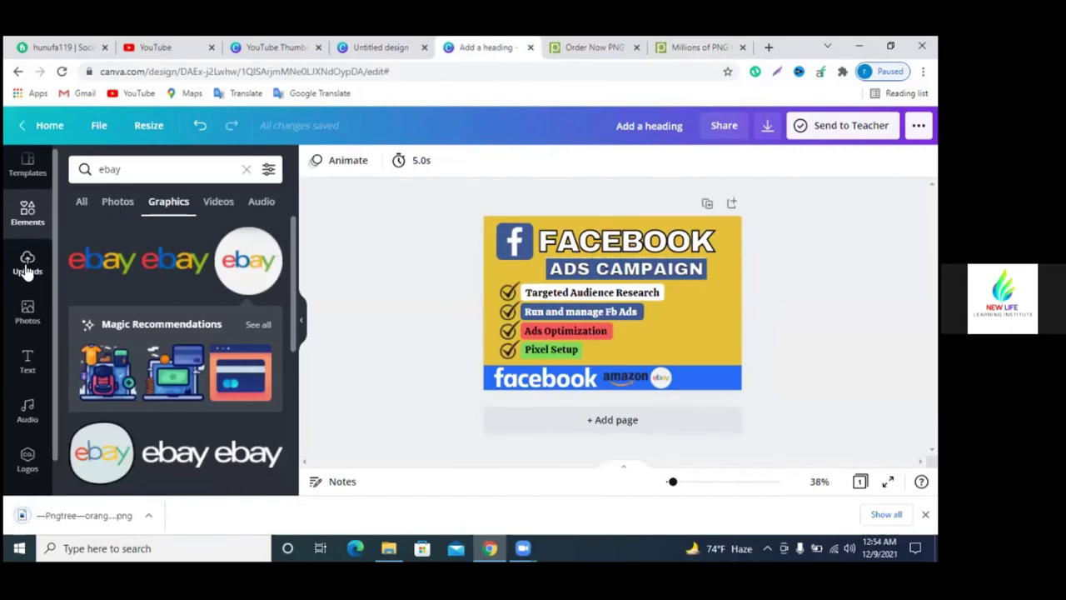
{"action": "left_click", "coordinate": [27, 265]}
{"action": "left_click", "coordinate": [145, 206]}
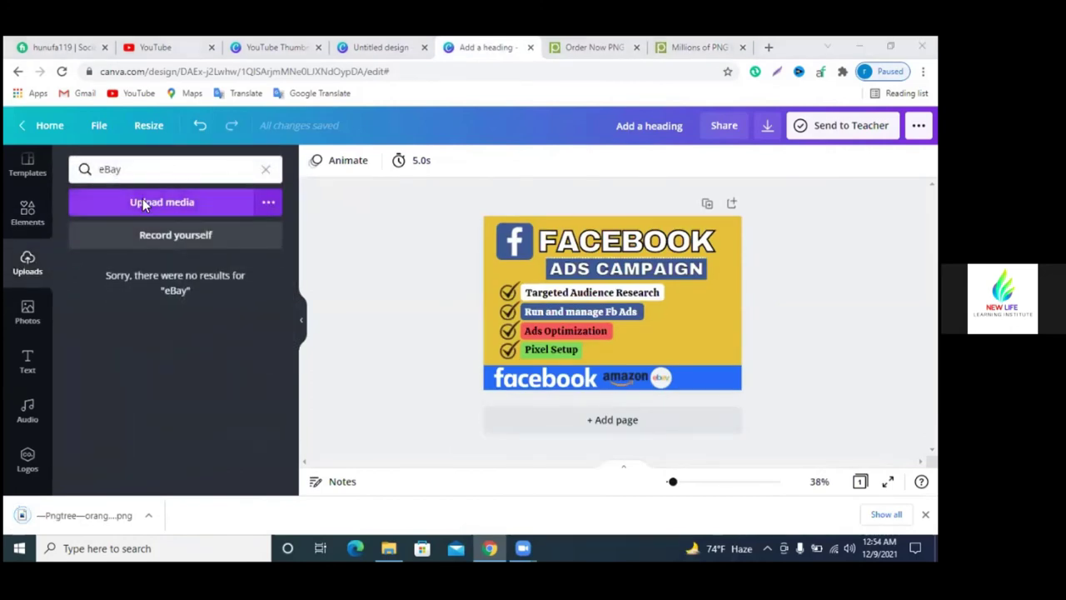
{"action": "left_click", "coordinate": [178, 166]}
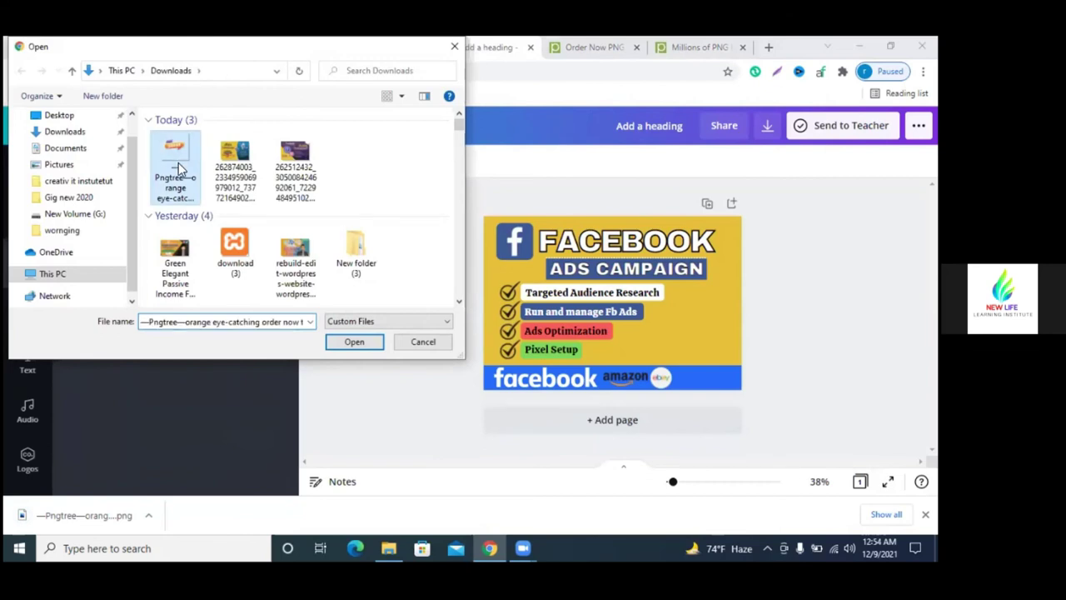
{"action": "left_click", "coordinate": [350, 341]}
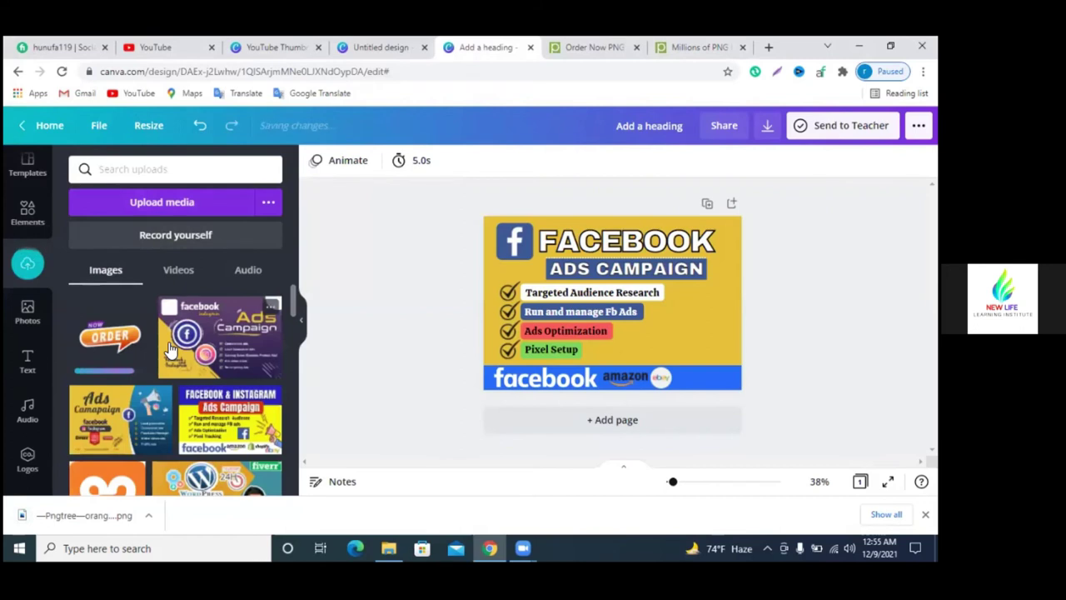
- Drop the purple Ads Campaign image onto the page and recolour the bottom bar purple
{"action": "mouse_move", "coordinate": [169, 348]}
{"action": "left_mouse_down"}
{"action": "mouse_move", "coordinate": [718, 394]}
{"action": "mouse_move", "coordinate": [700, 377]}
{"action": "left_mouse_up"}
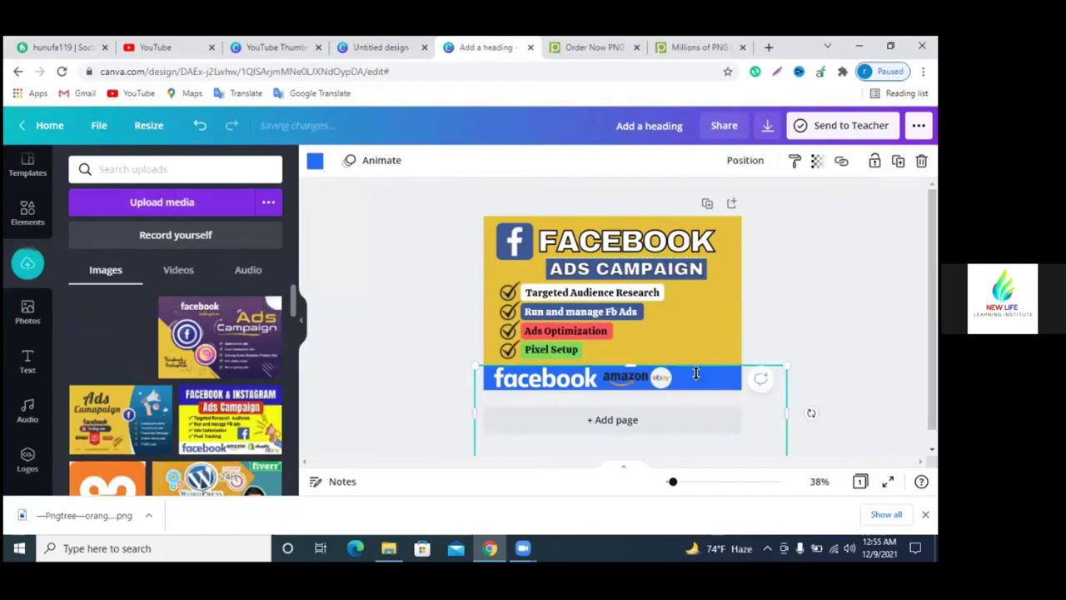
{"action": "left_click", "coordinate": [238, 370]}
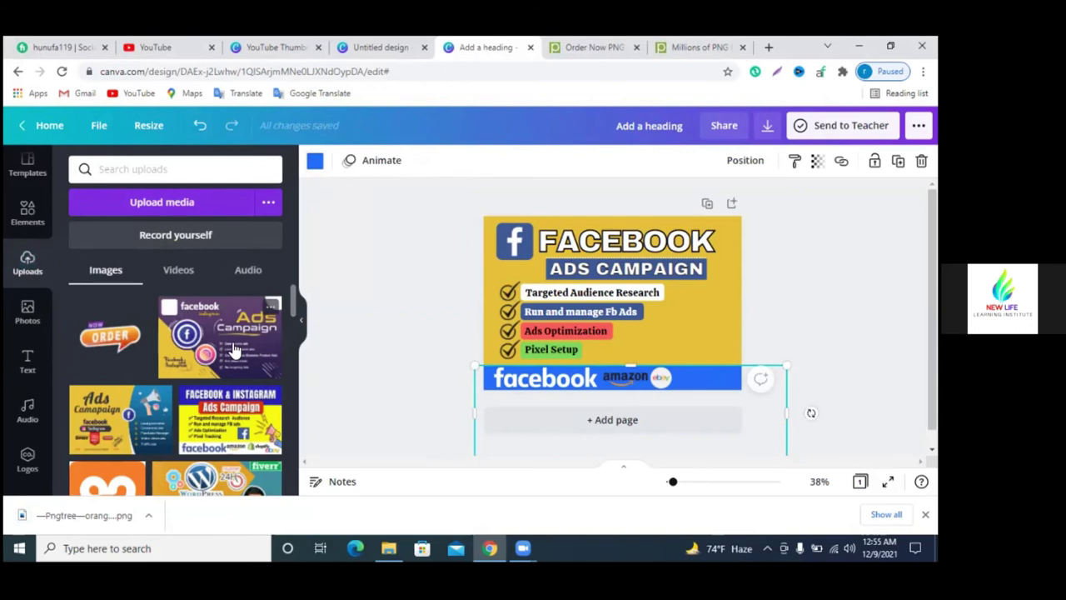
{"action": "left_click", "coordinate": [720, 381]}
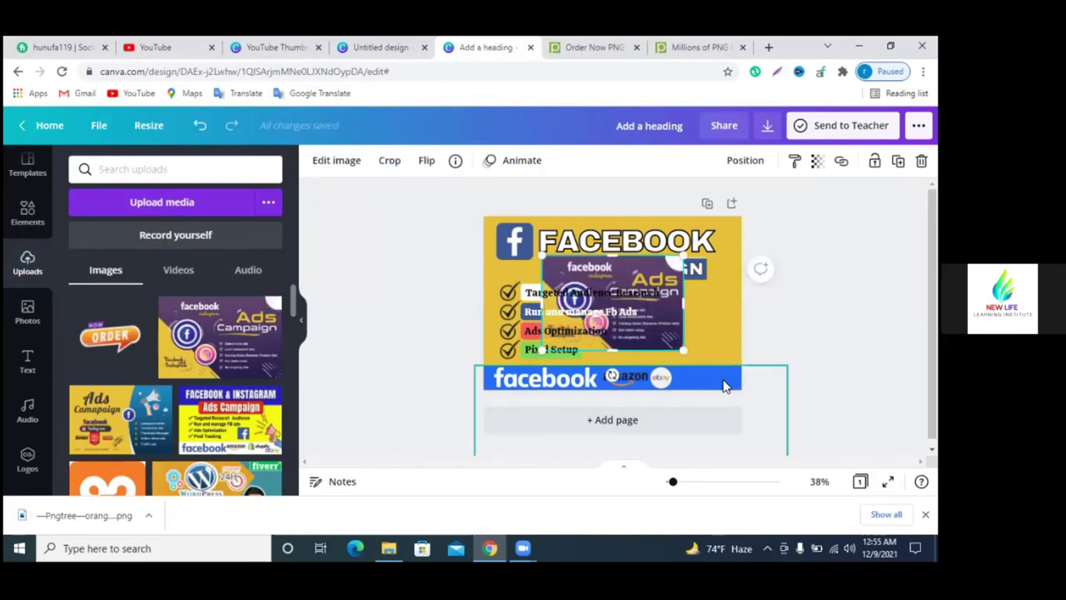
{"action": "left_click", "coordinate": [315, 162]}
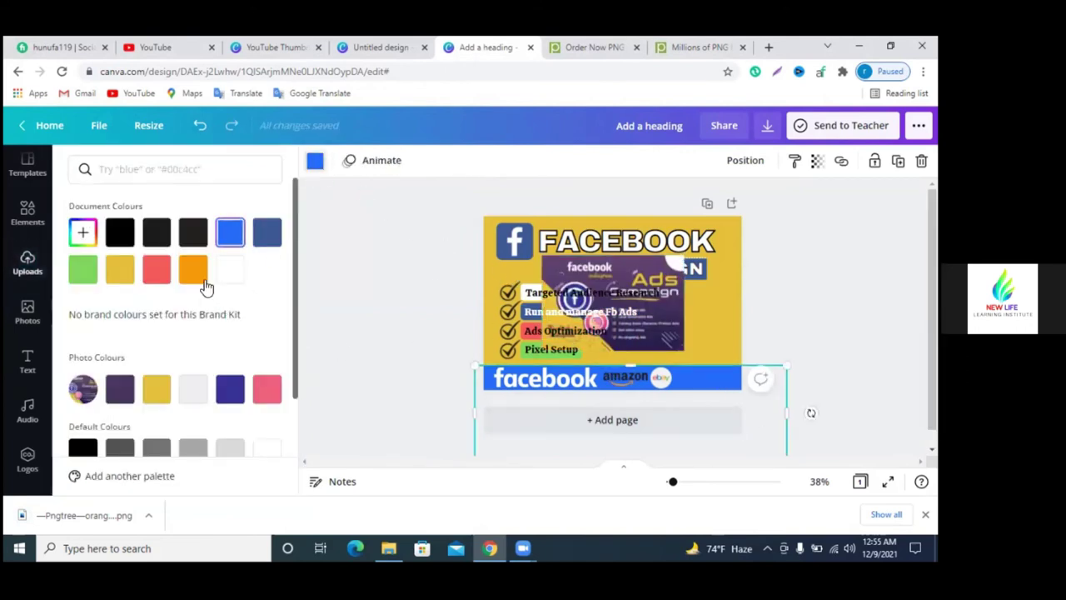
{"action": "left_click", "coordinate": [124, 393]}
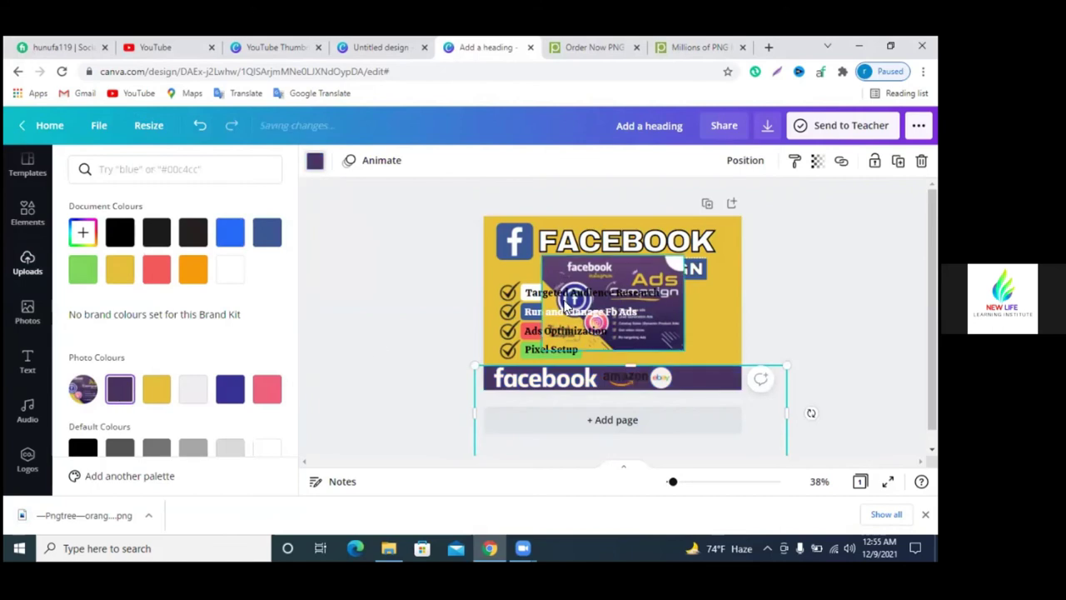
- Delete the overlapping purple Ads image and make the purple bar slightly taller
{"action": "left_click", "coordinate": [554, 263]}
{"action": "key", "text": "Delete"}
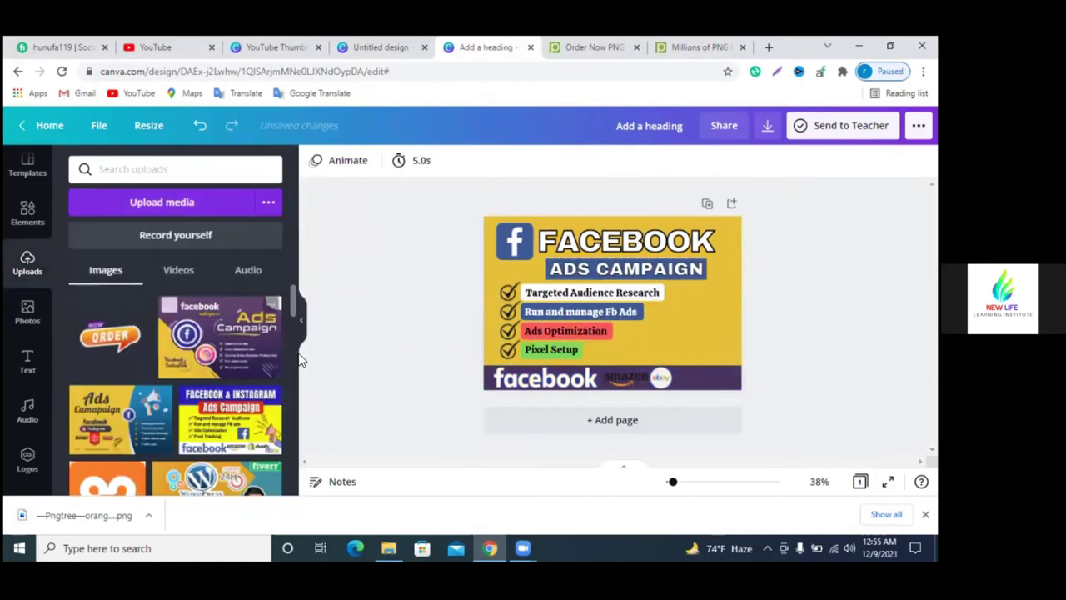
{"action": "left_click", "coordinate": [486, 376]}
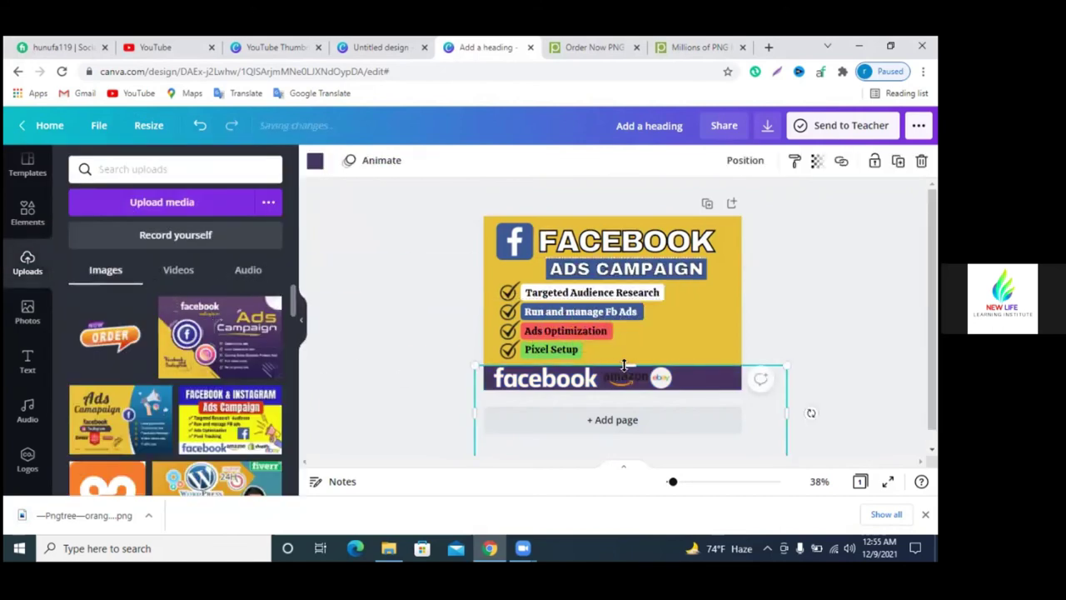
{"action": "left_click_drag", "start_coordinate": [623, 364], "coordinate": [624, 362]}
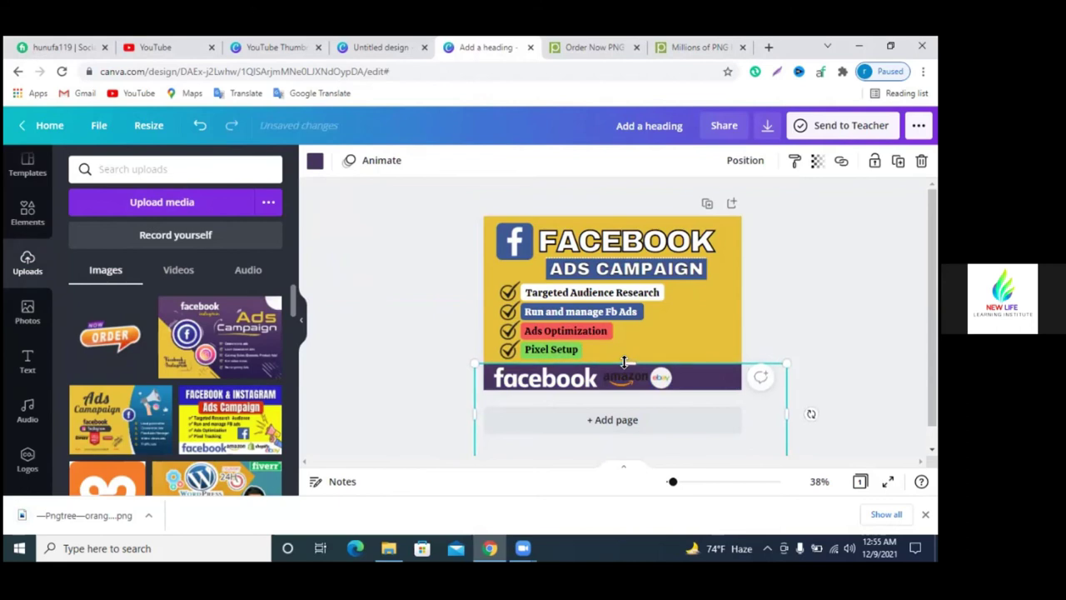
- Recolour the amazon logo in the bar white
{"action": "left_click", "coordinate": [638, 384]}
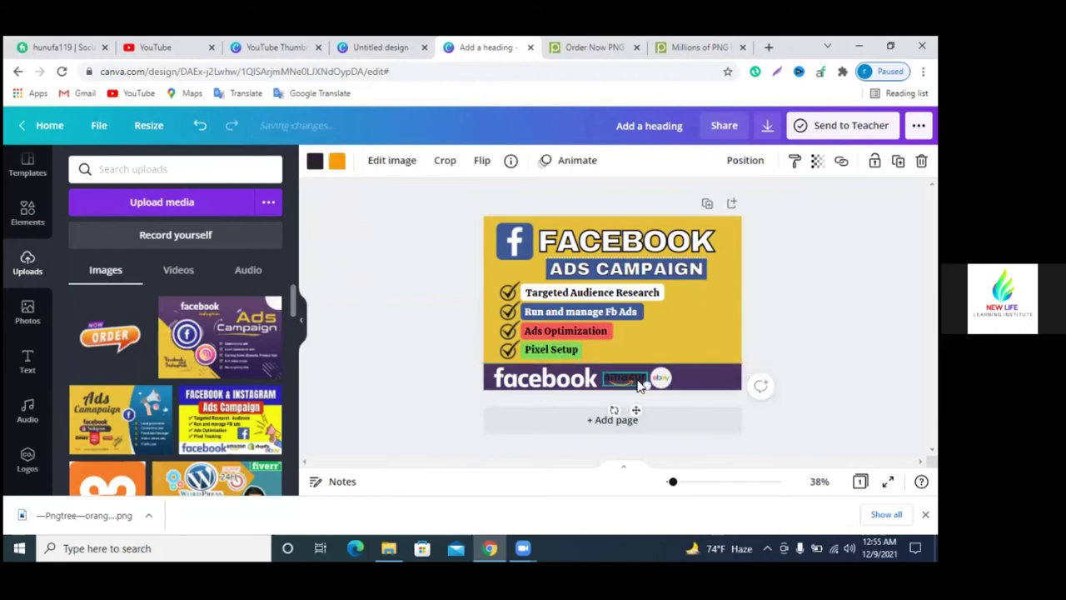
{"action": "left_click", "coordinate": [314, 161]}
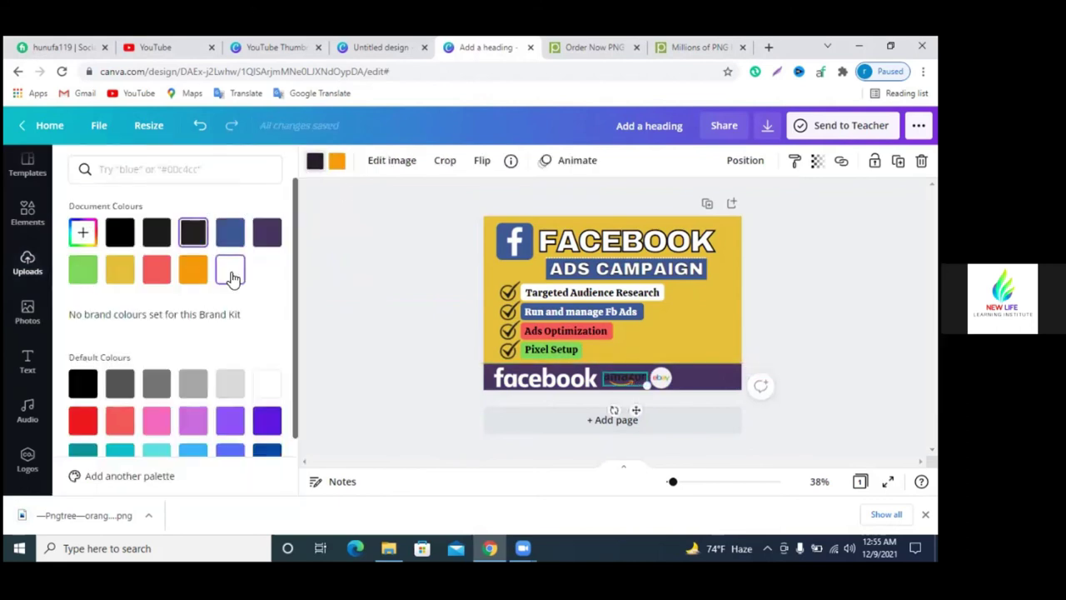
{"action": "left_click", "coordinate": [230, 268]}
{"action": "key", "text": "Escape"}
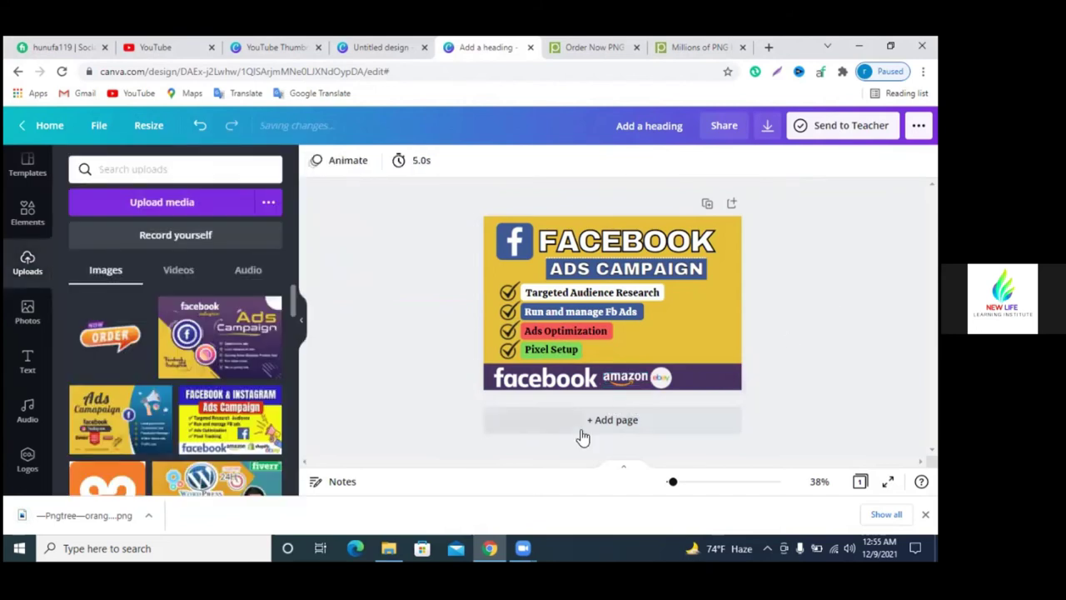
{"action": "left_click", "coordinate": [583, 382]}
- Shrink the facebook wordmark and fit the ORDER tag into the bar's bottom-right corner
{"action": "left_click_drag", "start_coordinate": [600, 387], "coordinate": [595, 381]}
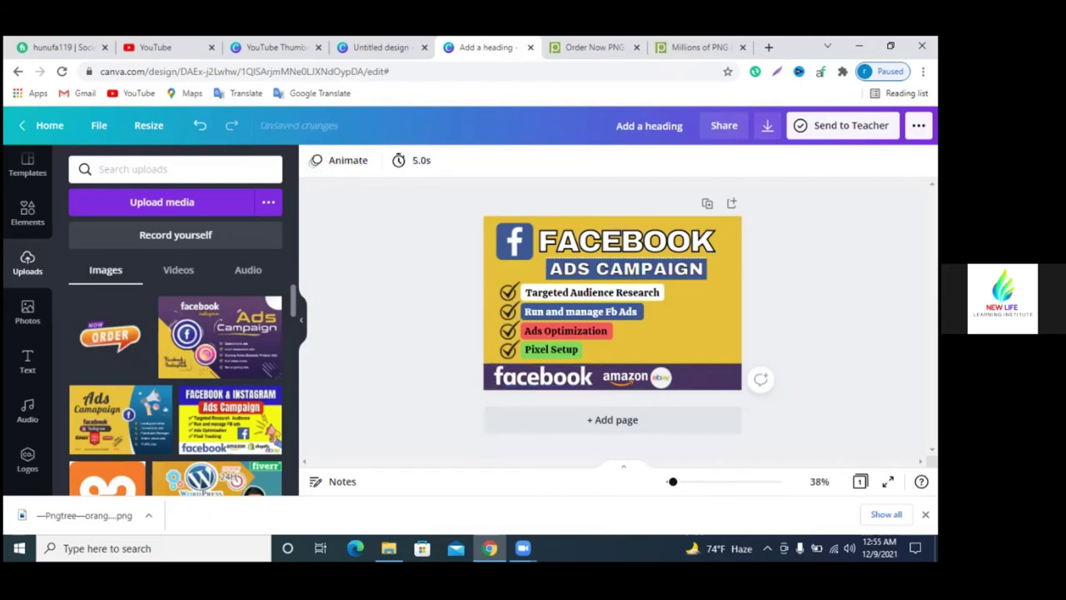
{"action": "left_click", "coordinate": [108, 336]}
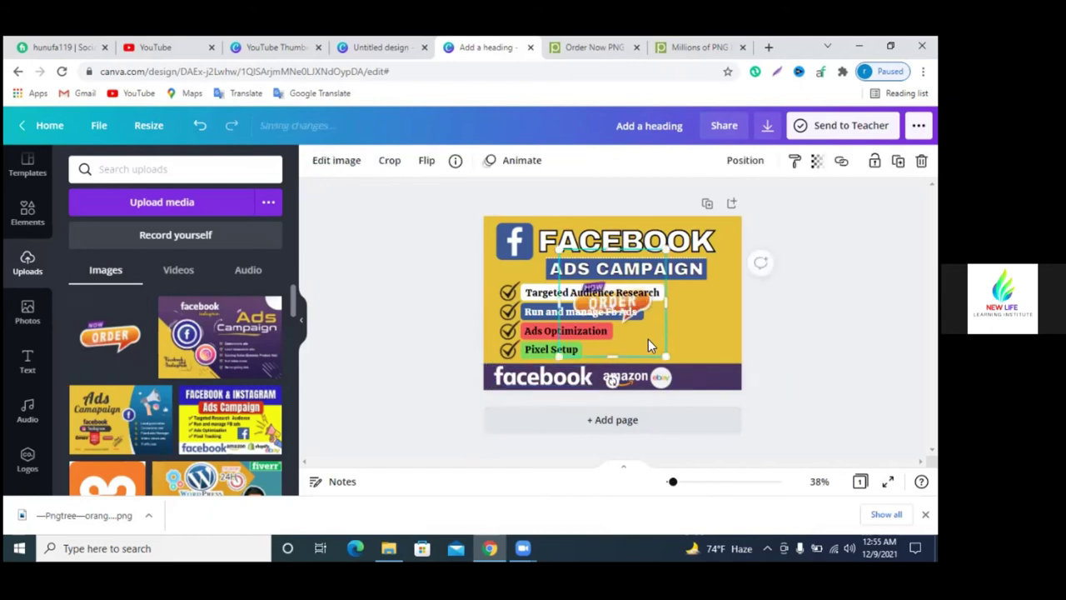
{"action": "left_click_drag", "start_coordinate": [650, 346], "coordinate": [741, 385]}
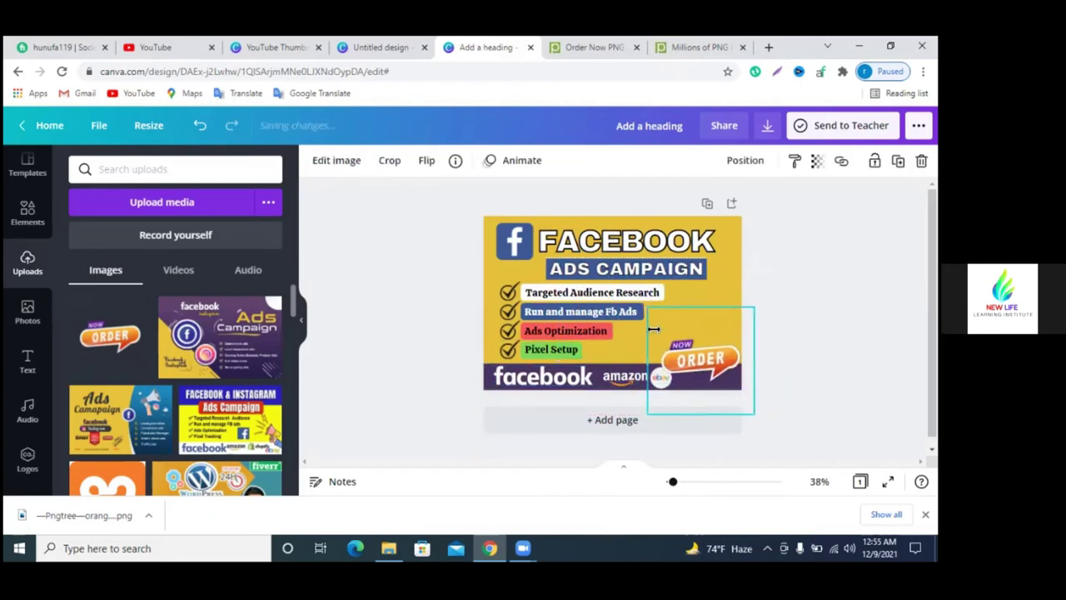
{"action": "left_click_drag", "start_coordinate": [654, 311], "coordinate": [679, 340]}
{"action": "left_click_drag", "start_coordinate": [716, 375], "coordinate": [705, 376]}
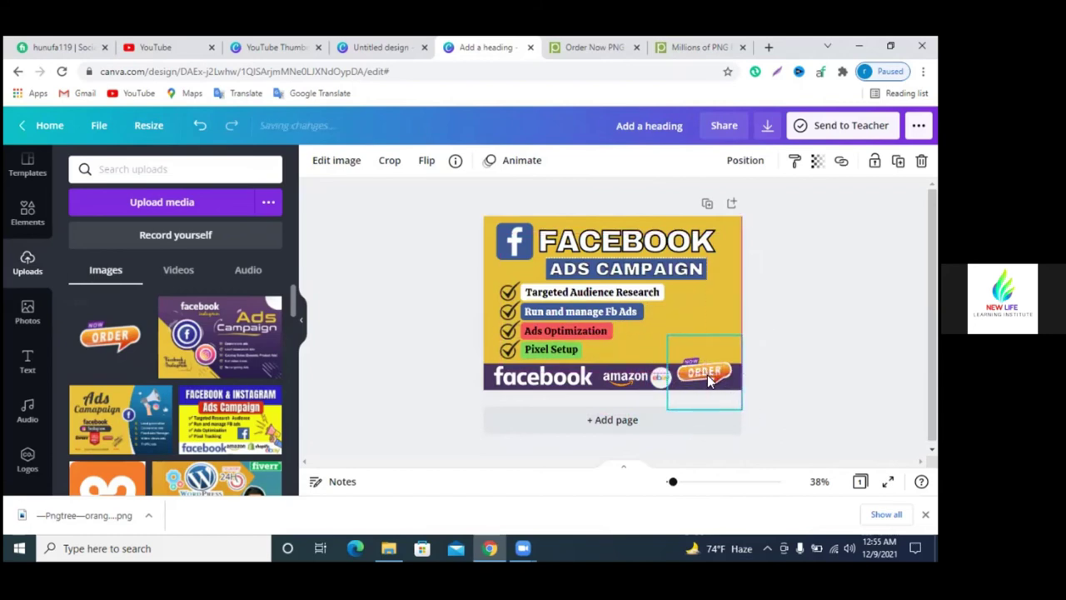
{"action": "left_click_drag", "start_coordinate": [679, 472], "coordinate": [681, 474]}
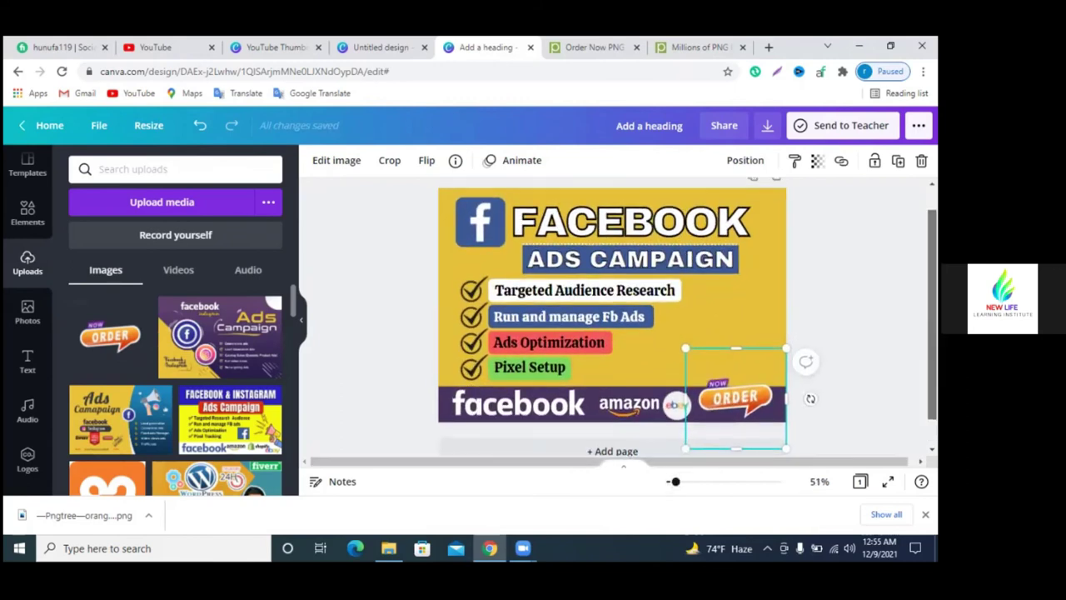
- Enlarge the ORDER tag slightly and check its placement after eBay
{"action": "key", "text": "Escape"}
{"action": "left_click", "coordinate": [734, 407]}
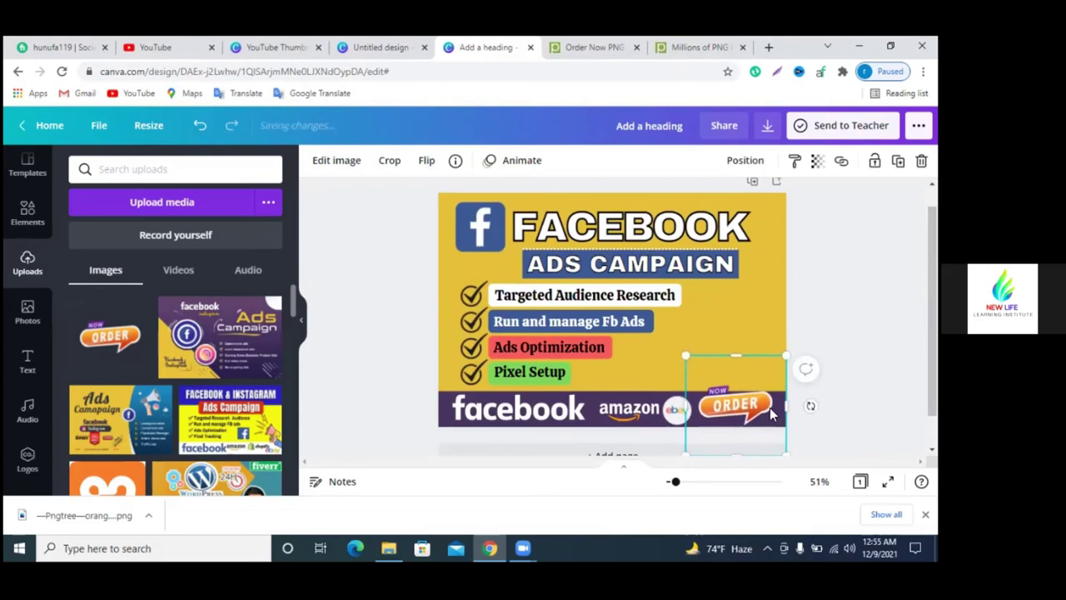
{"action": "left_click_drag", "start_coordinate": [789, 356], "coordinate": [791, 360]}
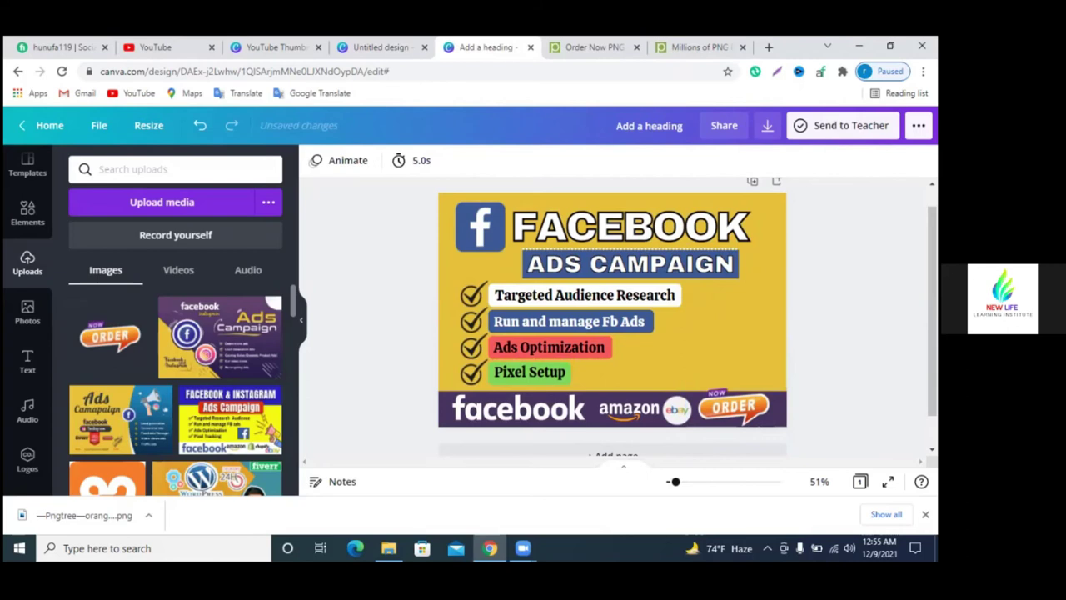
{"action": "left_click", "coordinate": [752, 410]}
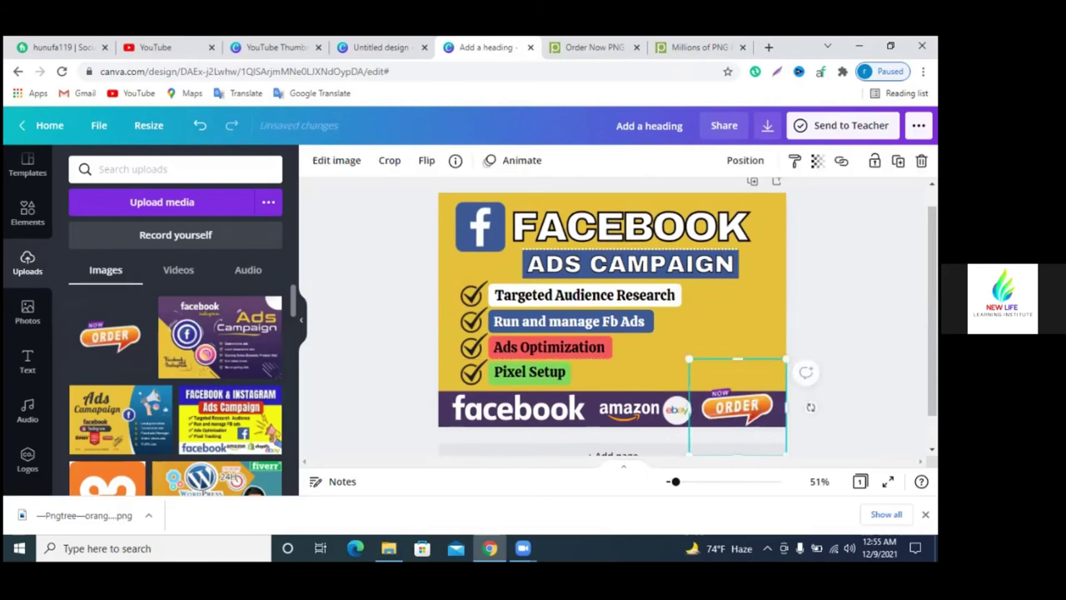
{"action": "left_click", "coordinate": [806, 404]}
{"action": "scroll", "coordinate": [643, 409], "scroll_direction": "up", "scroll_amount": 1}
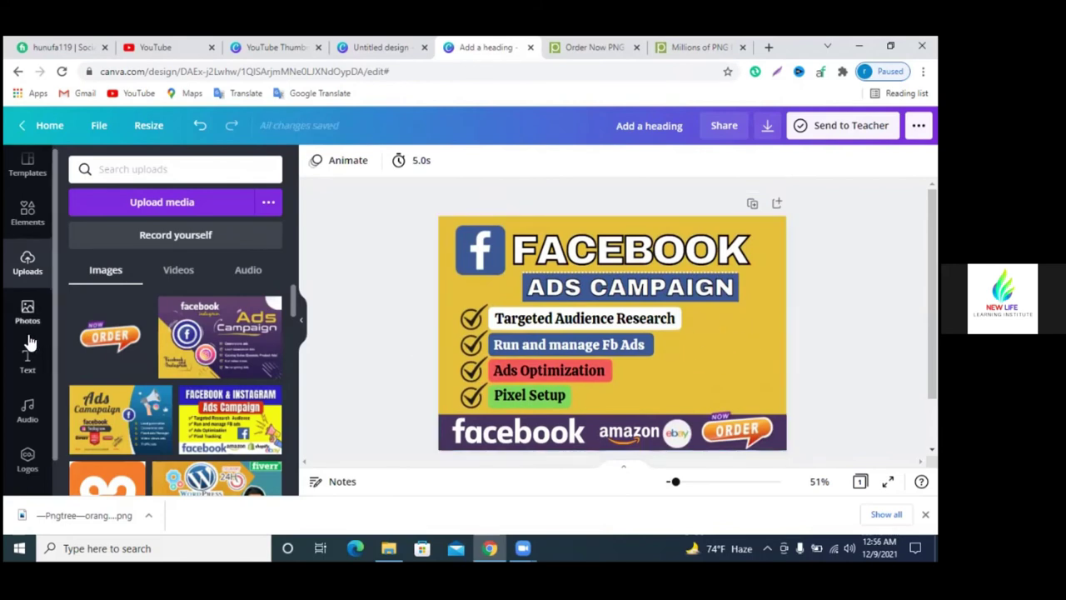
- Clear the ebay search, add a circle frame from Frames, and place it right of the checklist
{"action": "left_click", "coordinate": [25, 213]}
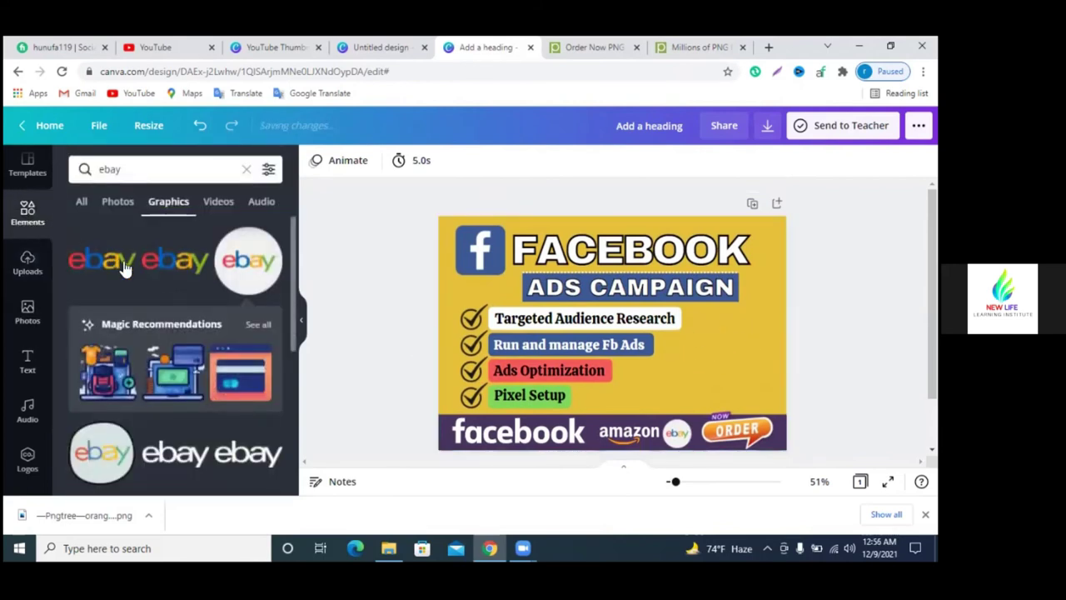
{"action": "scroll", "coordinate": [213, 267], "scroll_direction": "down", "scroll_amount": 3}
{"action": "left_click", "coordinate": [247, 170]}
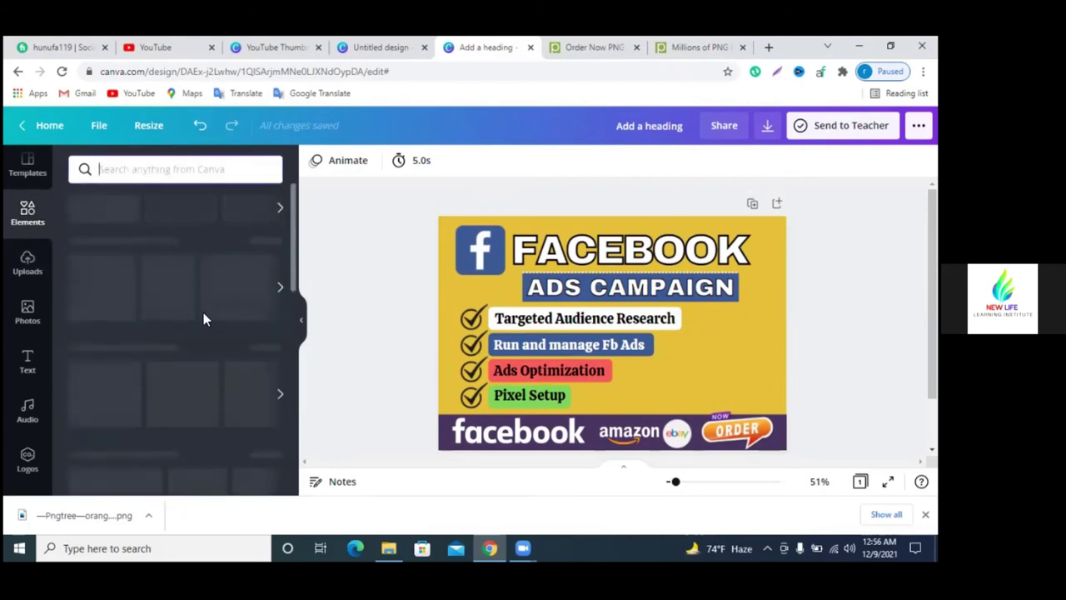
{"action": "scroll", "coordinate": [203, 316], "scroll_direction": "down", "scroll_amount": 3}
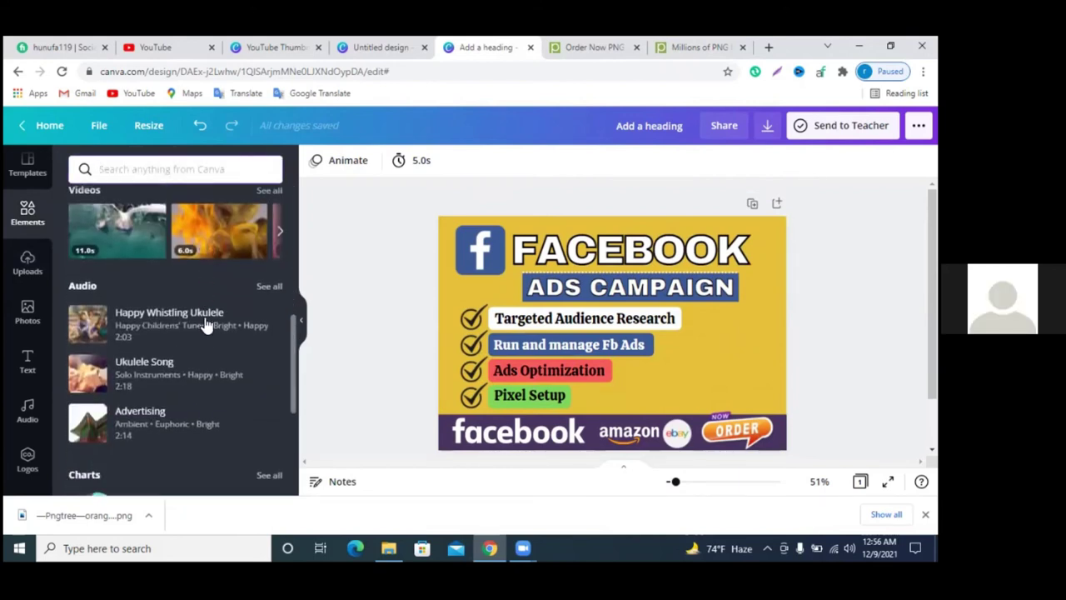
{"action": "scroll", "coordinate": [203, 316], "scroll_direction": "down", "scroll_amount": 3}
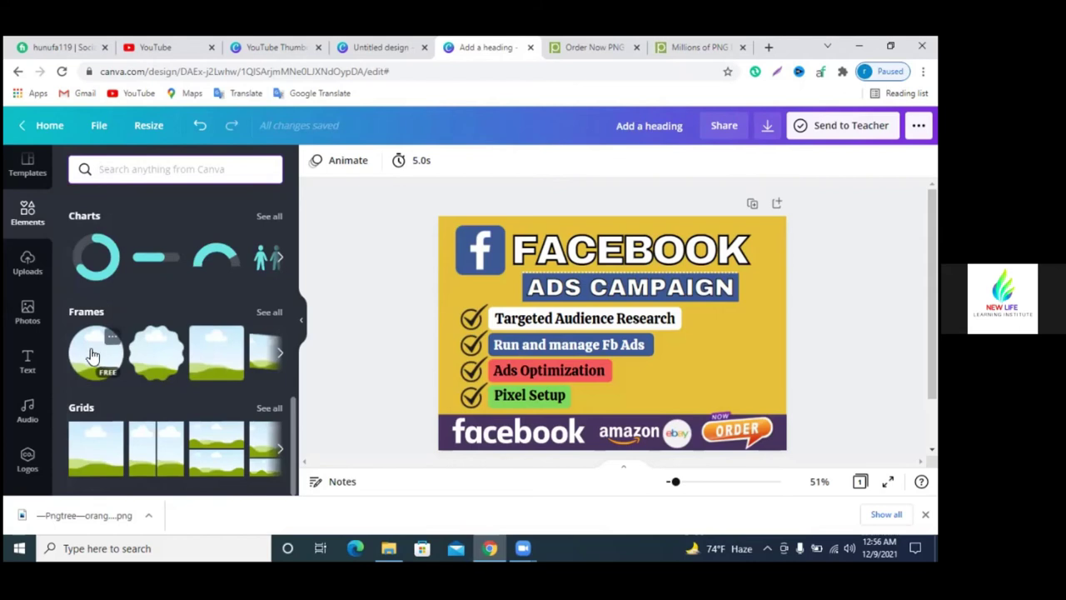
{"action": "left_click_drag", "start_coordinate": [100, 354], "coordinate": [787, 393]}
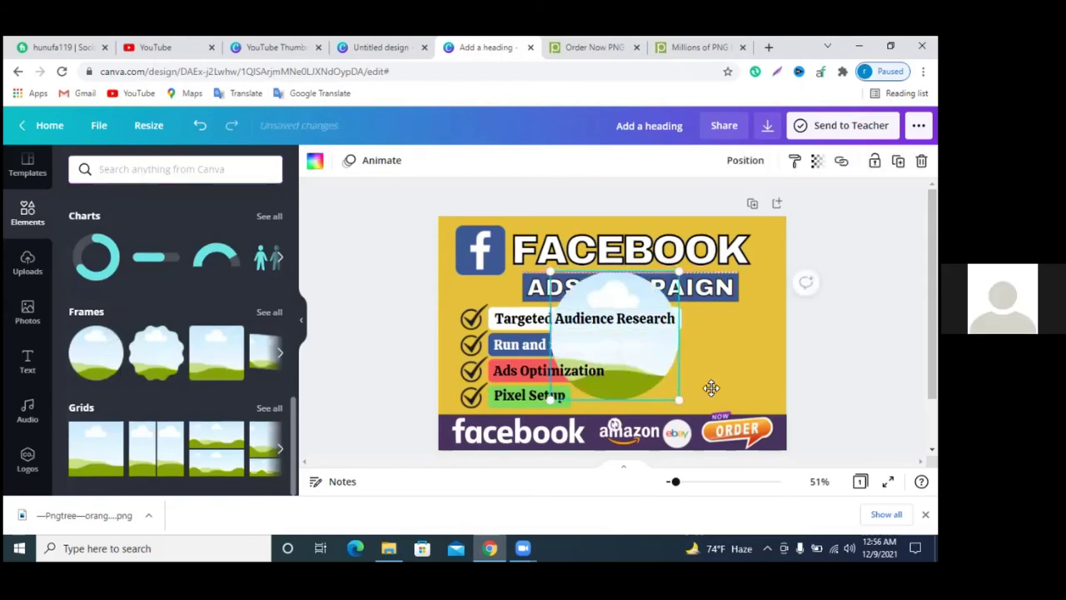
{"action": "left_click_drag", "start_coordinate": [817, 286], "coordinate": [776, 332]}
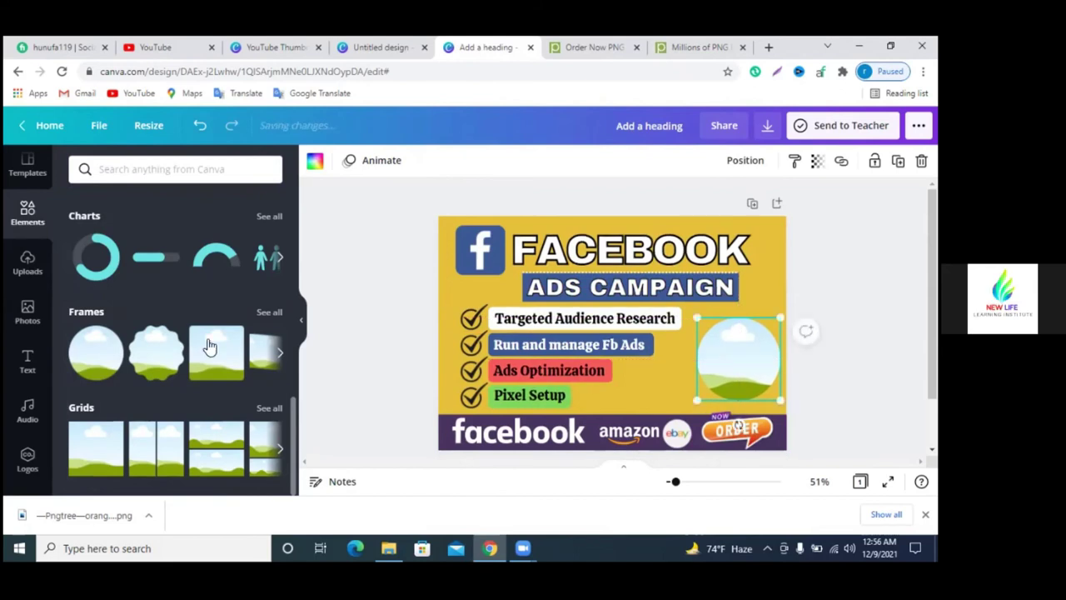
- Delete the placed circle frame and browse all available frame shapes
{"action": "left_click", "coordinate": [269, 312]}
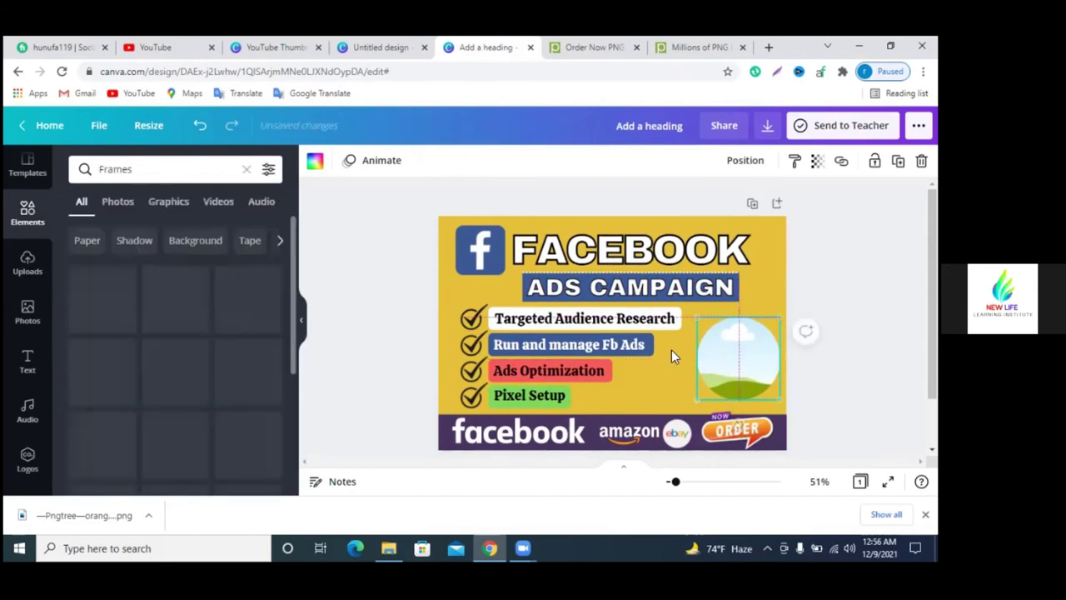
{"action": "key", "text": "Delete"}
{"action": "scroll", "coordinate": [243, 388], "scroll_direction": "down", "scroll_amount": 3}
{"action": "scroll", "coordinate": [243, 388], "scroll_direction": "down", "scroll_amount": 3}
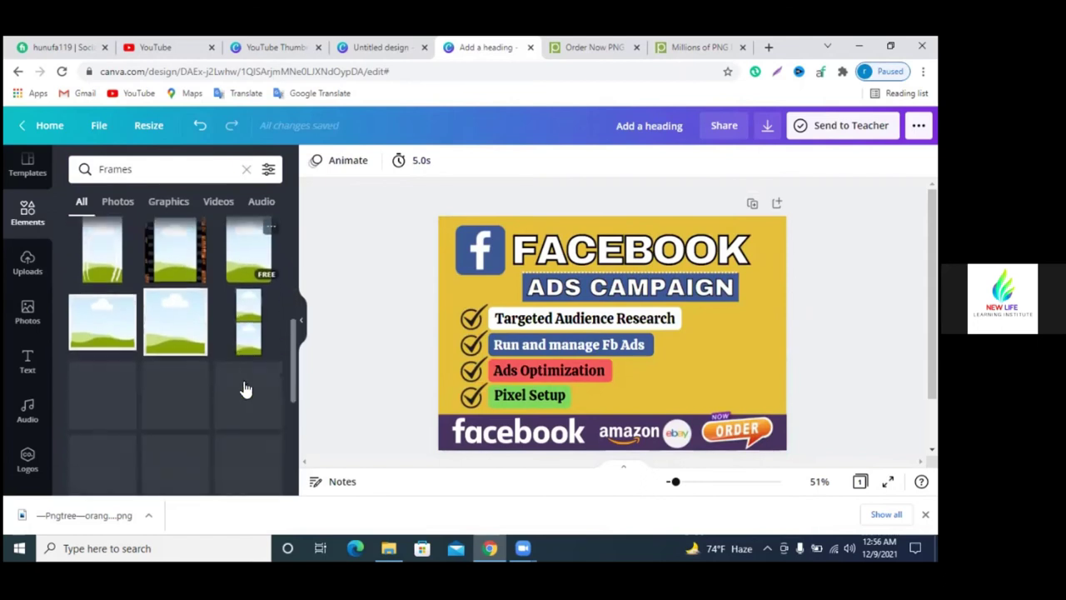
{"action": "scroll", "coordinate": [247, 388], "scroll_direction": "down", "scroll_amount": 2}
{"action": "scroll", "coordinate": [247, 387], "scroll_direction": "down", "scroll_amount": 2}
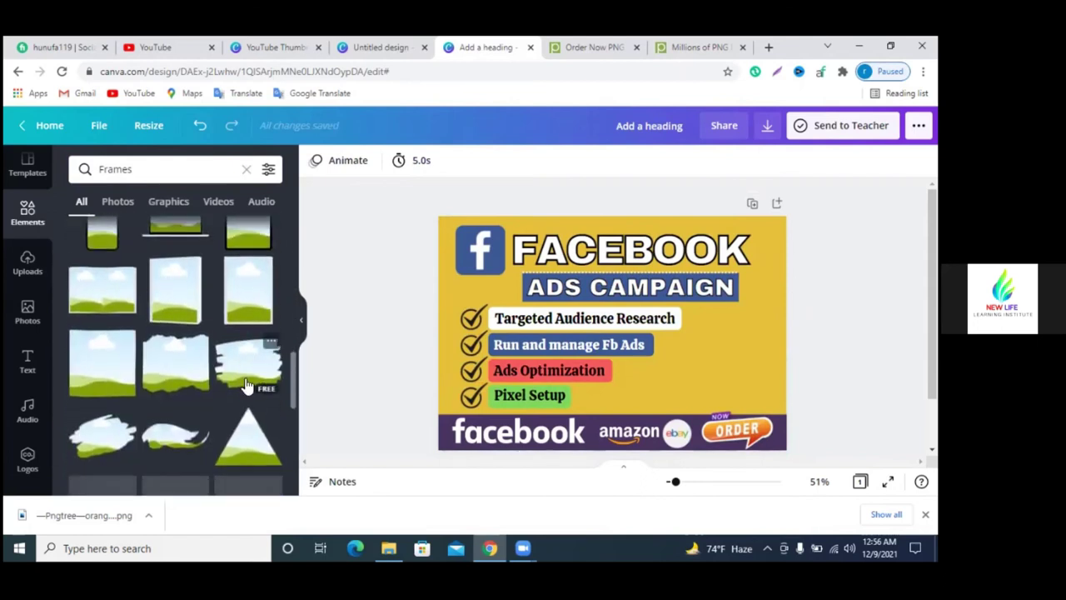
{"action": "scroll", "coordinate": [247, 388], "scroll_direction": "down", "scroll_amount": 2}
{"action": "scroll", "coordinate": [246, 387], "scroll_direction": "down", "scroll_amount": 2}
{"action": "scroll", "coordinate": [247, 387], "scroll_direction": "down", "scroll_amount": 2}
{"action": "scroll", "coordinate": [247, 387], "scroll_direction": "down", "scroll_amount": 2}
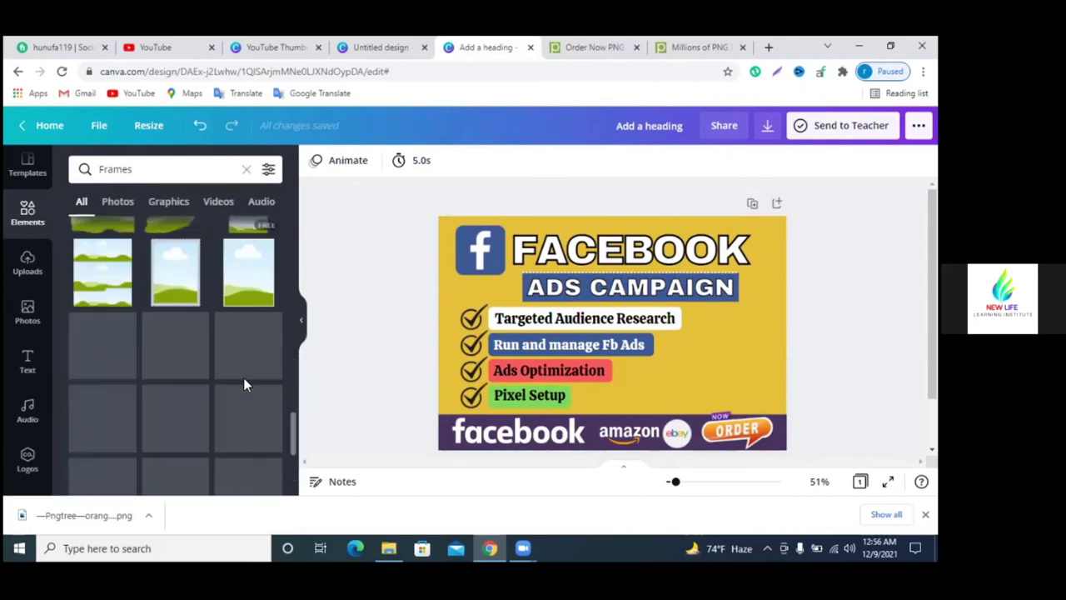
{"action": "scroll", "coordinate": [247, 387], "scroll_direction": "down", "scroll_amount": 2}
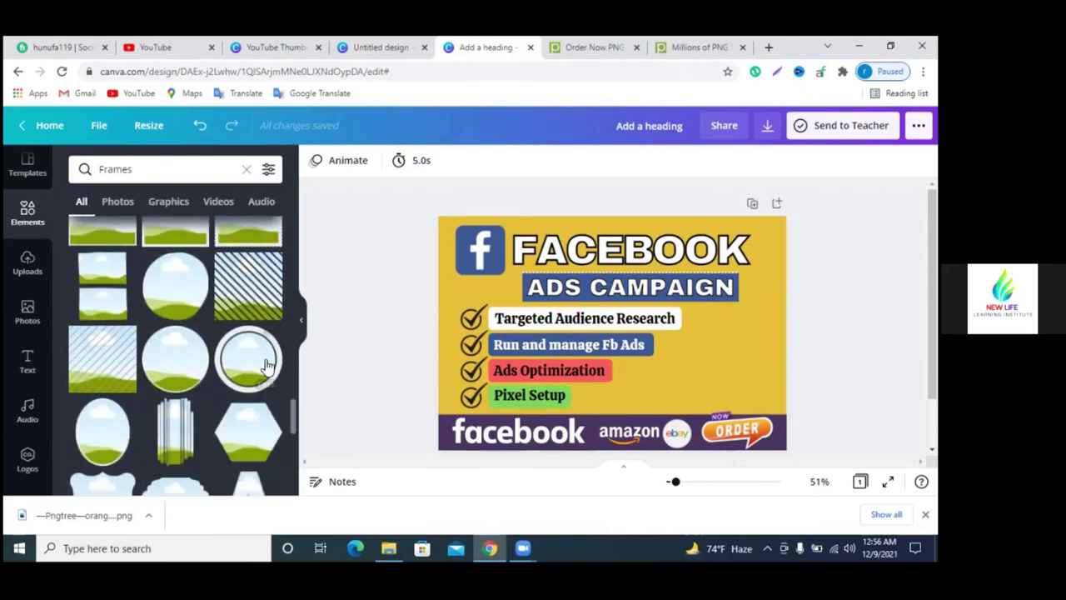
{"action": "scroll", "coordinate": [240, 361], "scroll_direction": "down", "scroll_amount": 2}
{"action": "scroll", "coordinate": [240, 362], "scroll_direction": "down", "scroll_amount": 2}
{"action": "scroll", "coordinate": [250, 350], "scroll_direction": "up", "scroll_amount": 4}
- Swap the dark-ringed circle for another circle frame, shrunk beside the checklist
{"action": "left_click", "coordinate": [248, 360]}
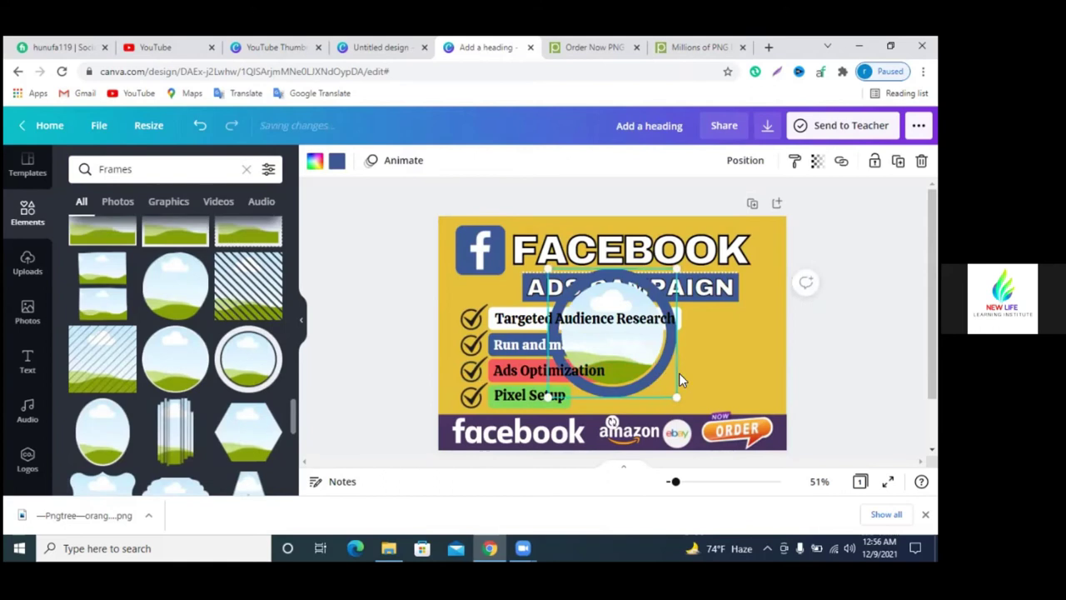
{"action": "key", "text": "Delete"}
{"action": "left_click", "coordinate": [269, 380]}
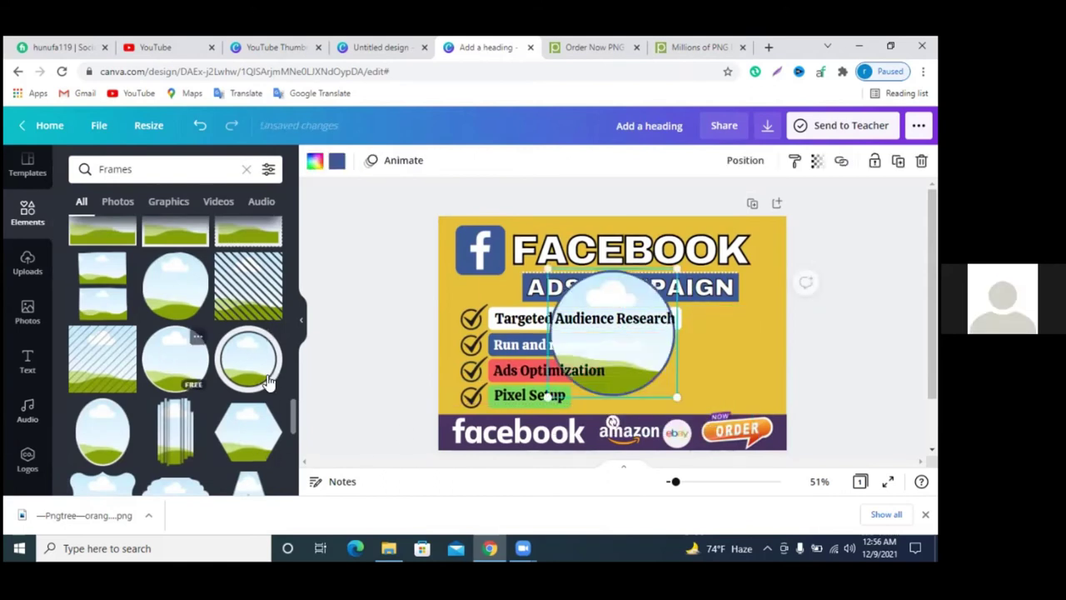
{"action": "mouse_move", "coordinate": [655, 364]}
{"action": "left_mouse_down"}
{"action": "mouse_move", "coordinate": [757, 398]}
{"action": "mouse_move", "coordinate": [745, 375]}
{"action": "left_mouse_up"}
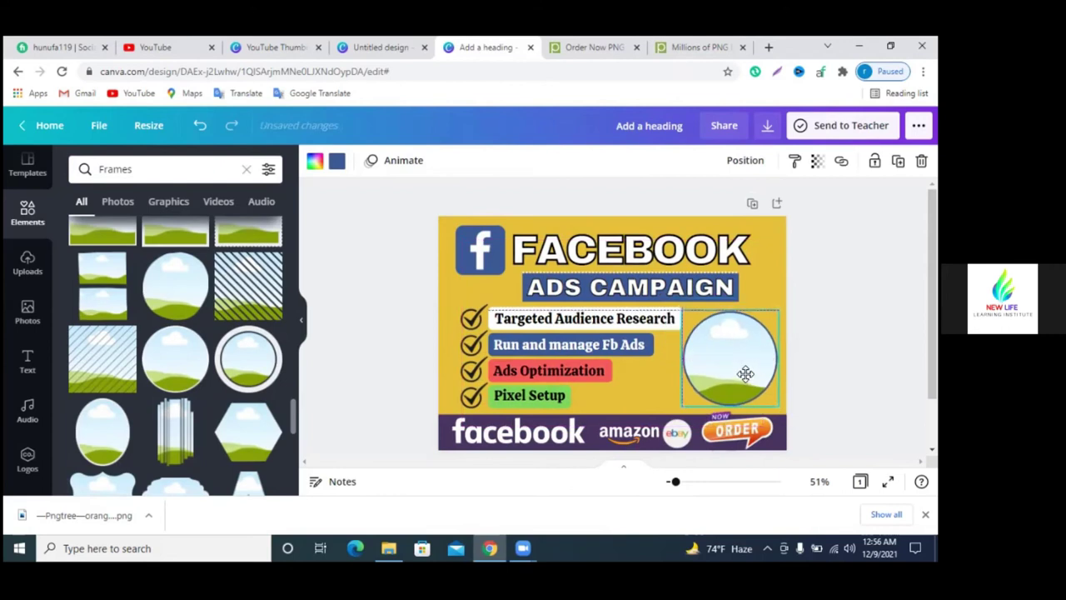
- Add the man's uploaded portrait photo from Uploads to the design
{"action": "left_click", "coordinate": [29, 265]}
{"action": "scroll", "coordinate": [134, 295], "scroll_direction": "down", "scroll_amount": 3}
{"action": "scroll", "coordinate": [187, 316], "scroll_direction": "down", "scroll_amount": 3}
{"action": "scroll", "coordinate": [188, 316], "scroll_direction": "down", "scroll_amount": 3}
{"action": "scroll", "coordinate": [146, 345], "scroll_direction": "down", "scroll_amount": 3}
{"action": "scroll", "coordinate": [162, 363], "scroll_direction": "down", "scroll_amount": 3}
{"action": "scroll", "coordinate": [163, 367], "scroll_direction": "down", "scroll_amount": 1}
{"action": "left_click", "coordinate": [158, 350]}
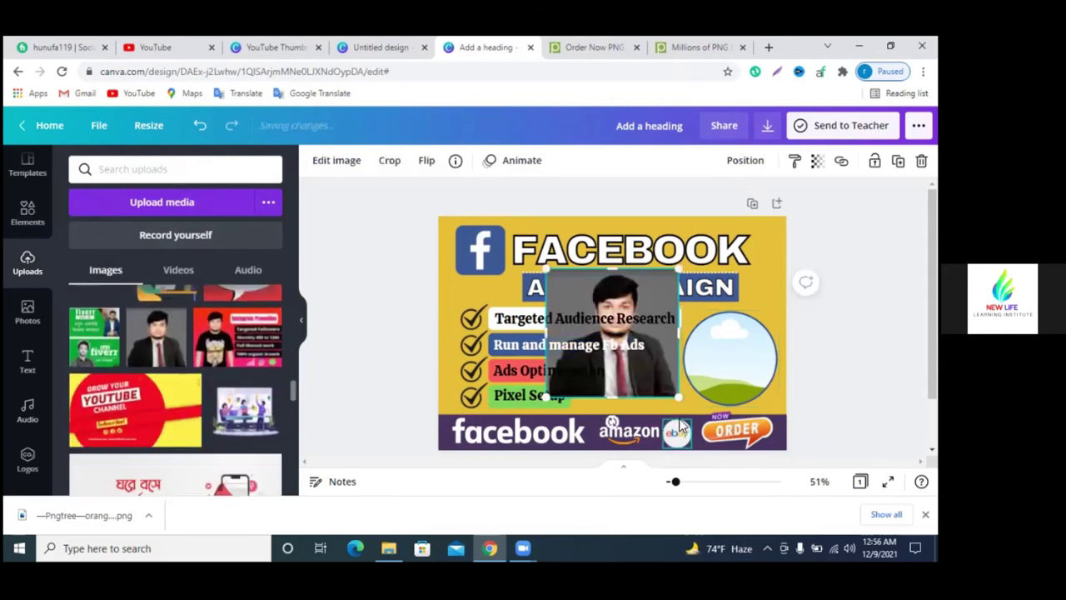
- Drop the man's portrait into the circle frame beside the checklist and settle its position
{"action": "left_click_drag", "start_coordinate": [751, 383], "coordinate": [748, 376]}
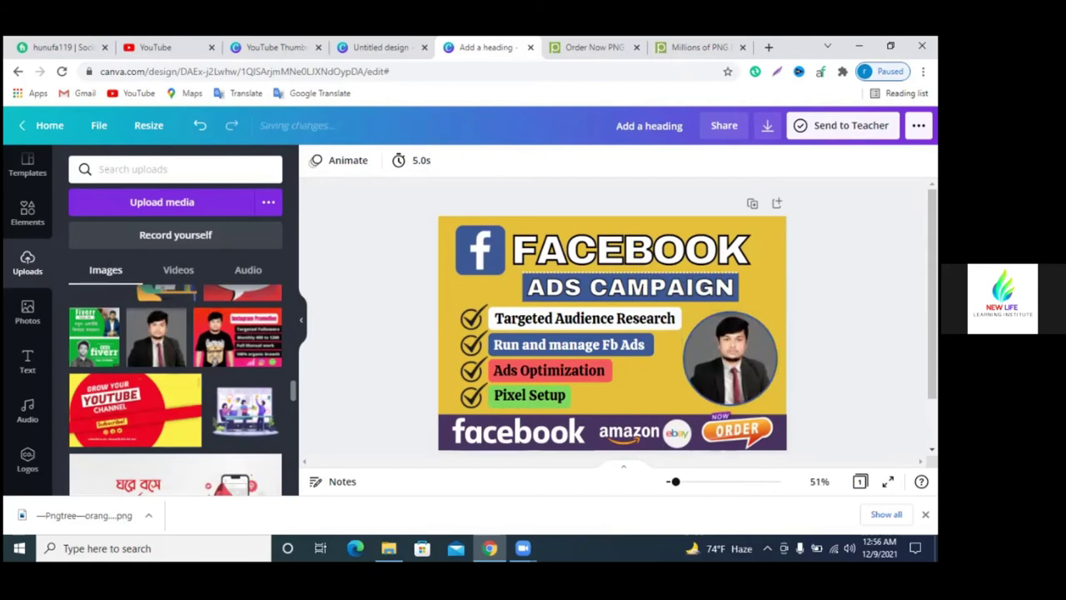
{"action": "double_click", "coordinate": [752, 369]}
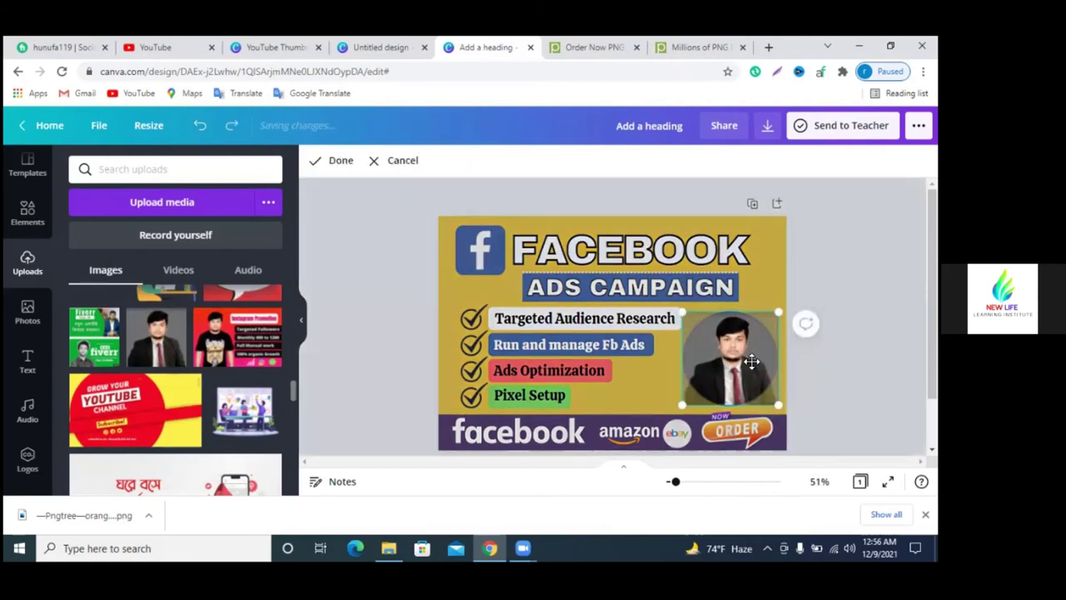
{"action": "key", "text": "Escape"}
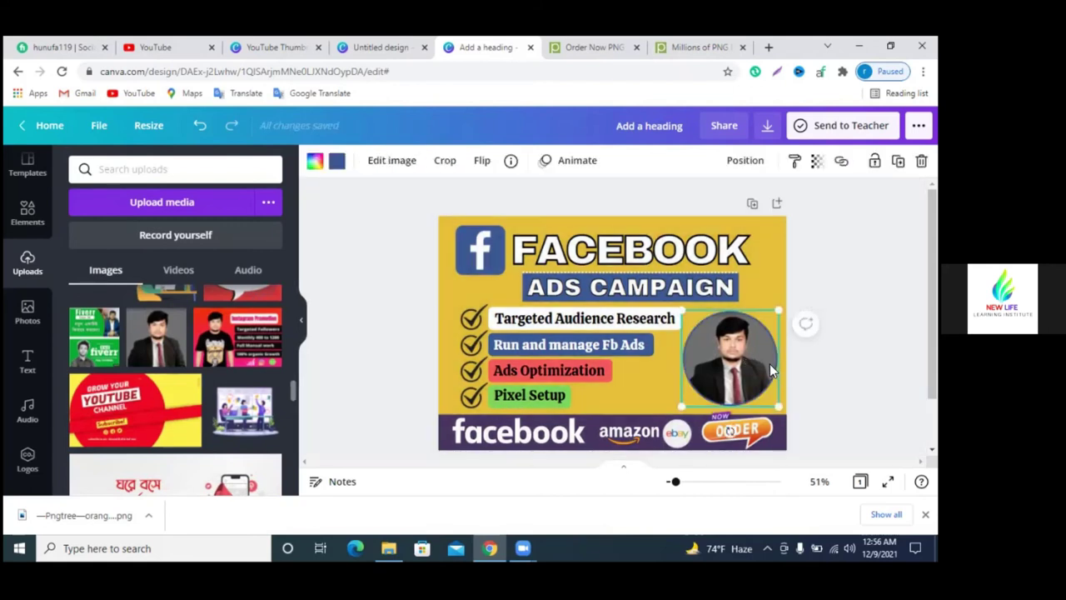
{"action": "left_click", "coordinate": [443, 167]}
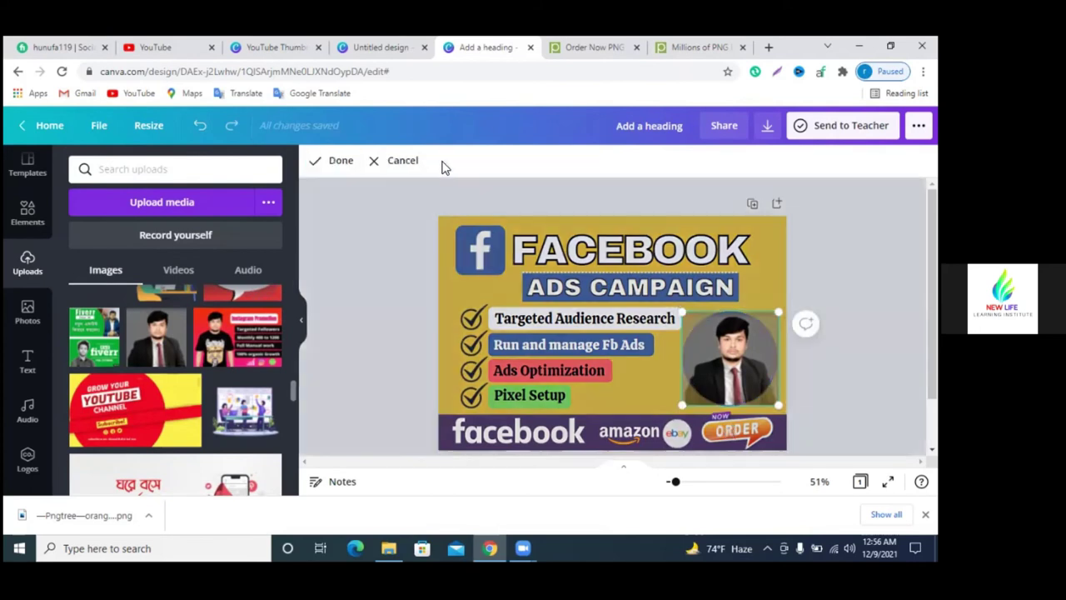
{"action": "left_click", "coordinate": [403, 161]}
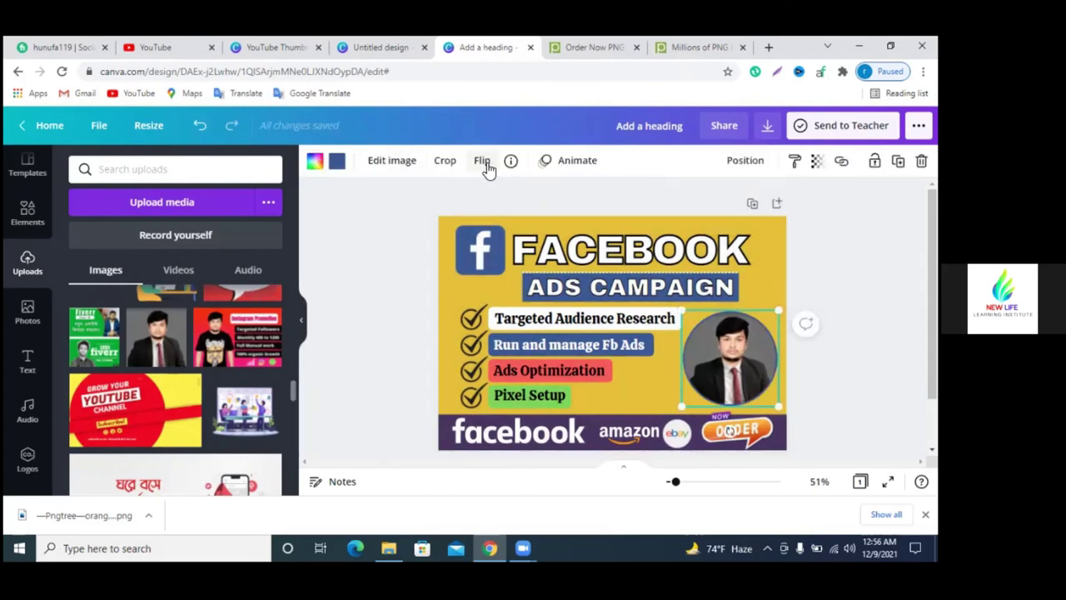
- Mirror the framed portrait horizontally so it faces the other way
{"action": "left_click", "coordinate": [488, 167]}
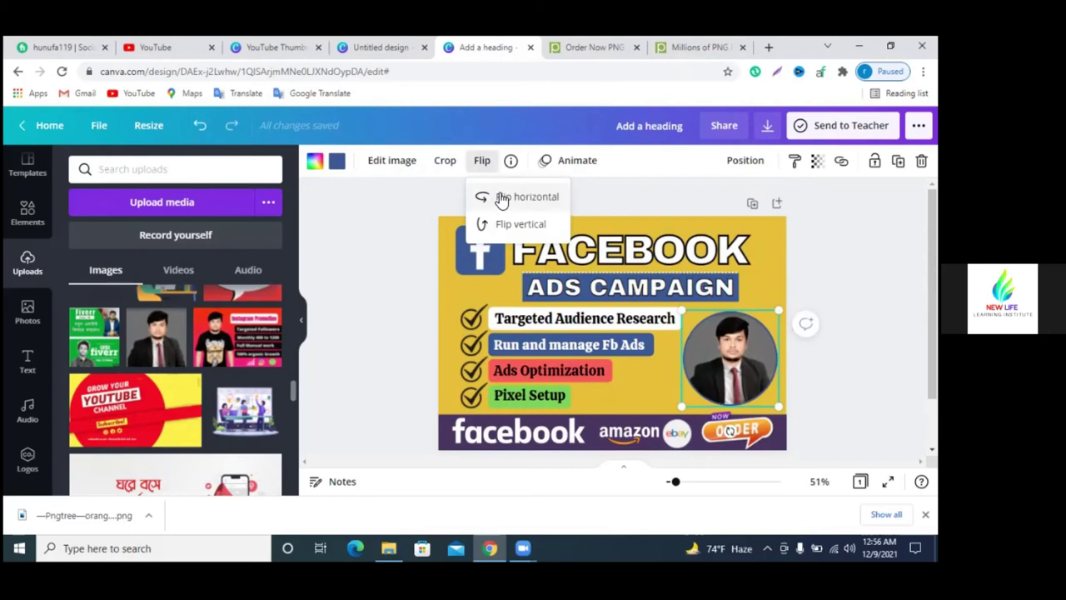
{"action": "left_click", "coordinate": [501, 200]}
{"action": "left_click", "coordinate": [502, 200]}
{"action": "left_click", "coordinate": [501, 200]}
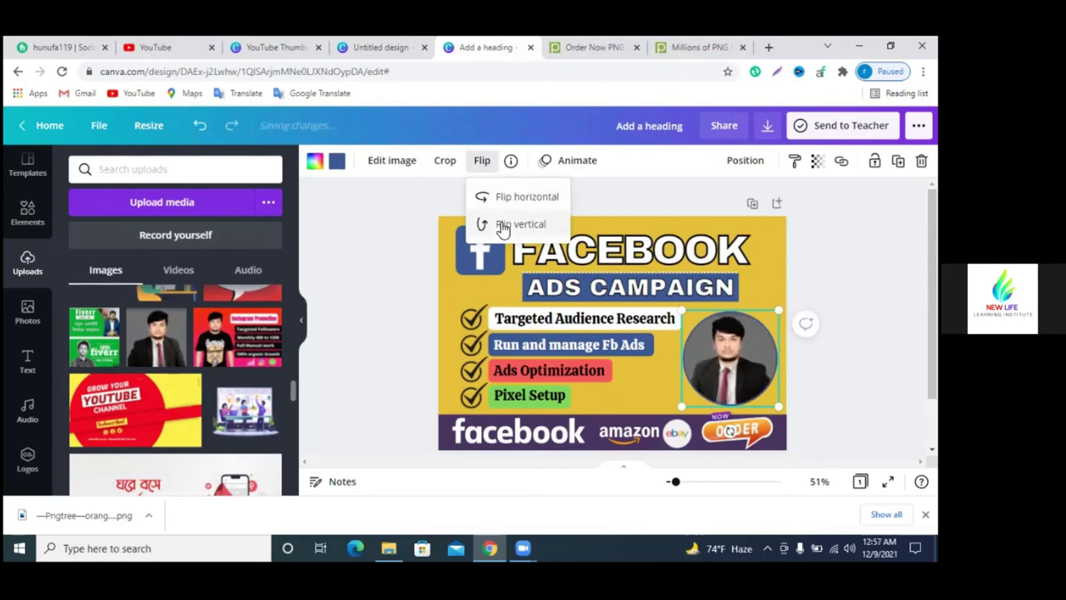
{"action": "left_click", "coordinate": [501, 221]}
{"action": "left_click", "coordinate": [501, 222]}
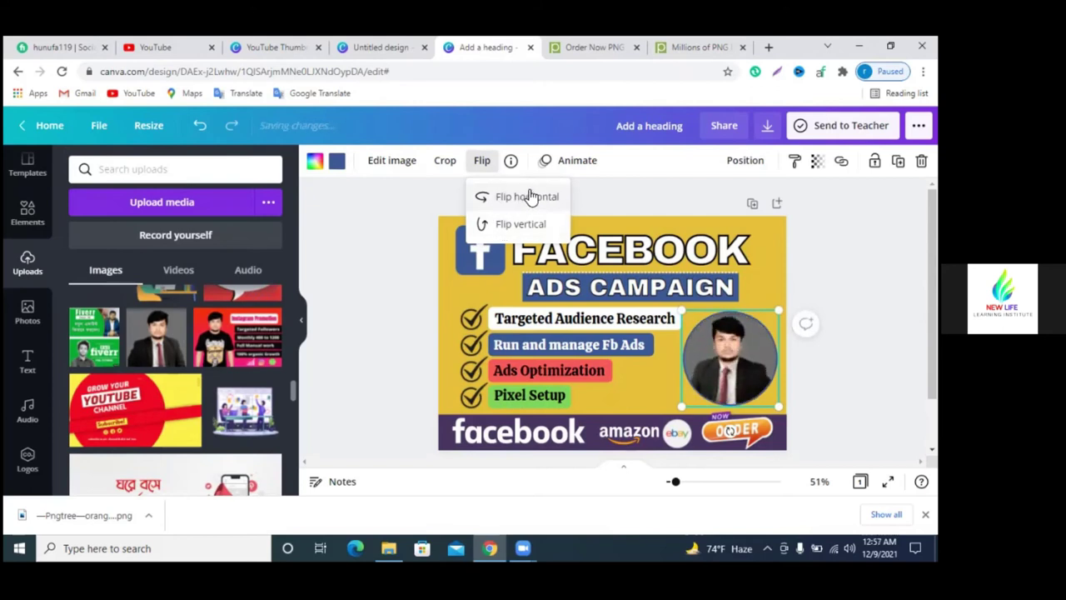
{"action": "left_click", "coordinate": [581, 162]}
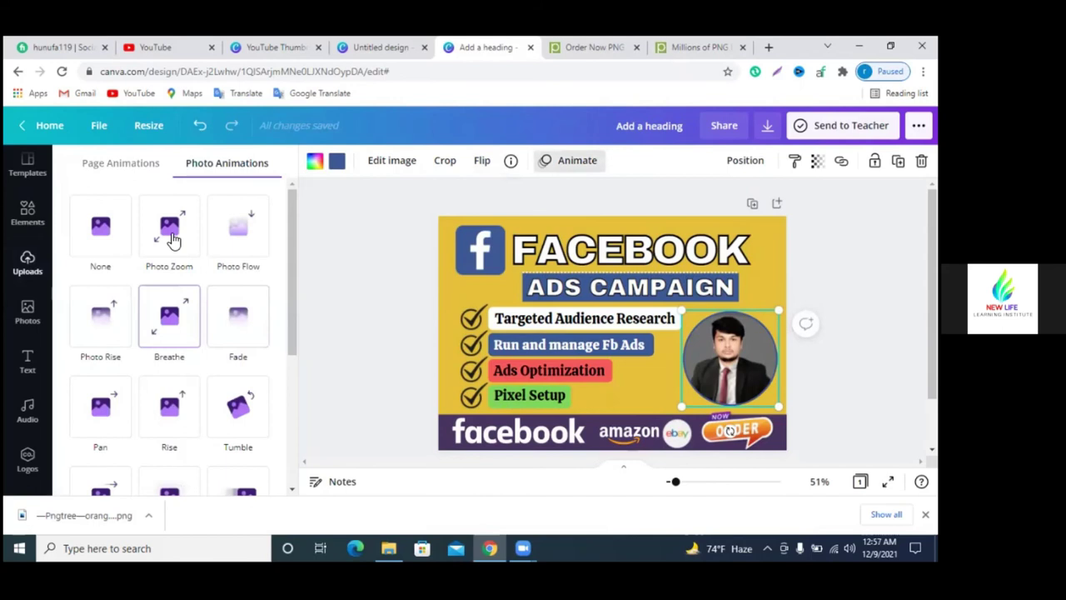
{"action": "left_click", "coordinate": [173, 240]}
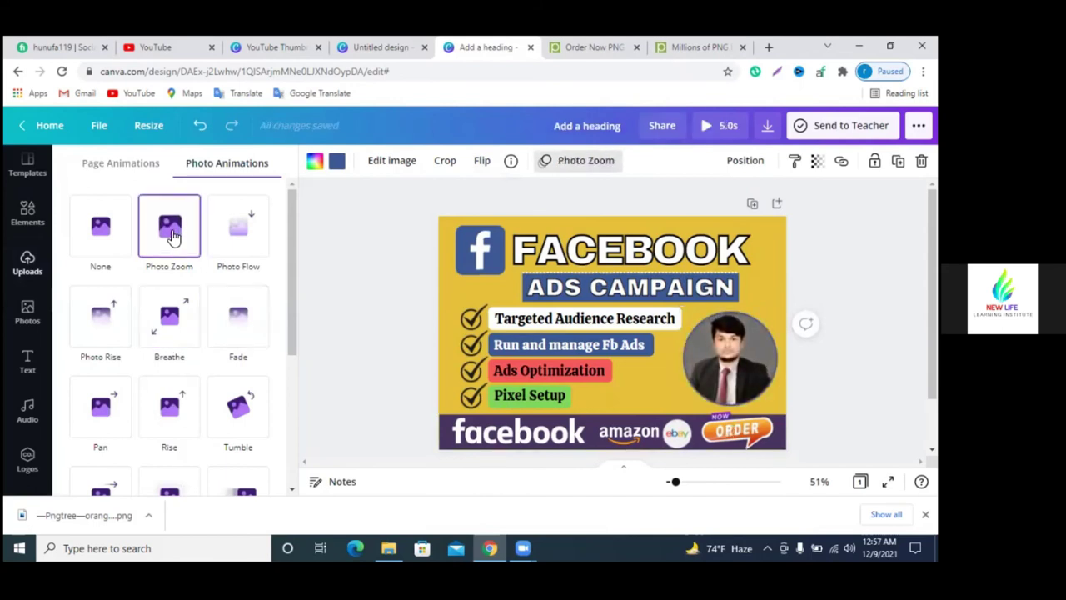
{"action": "left_click", "coordinate": [167, 324]}
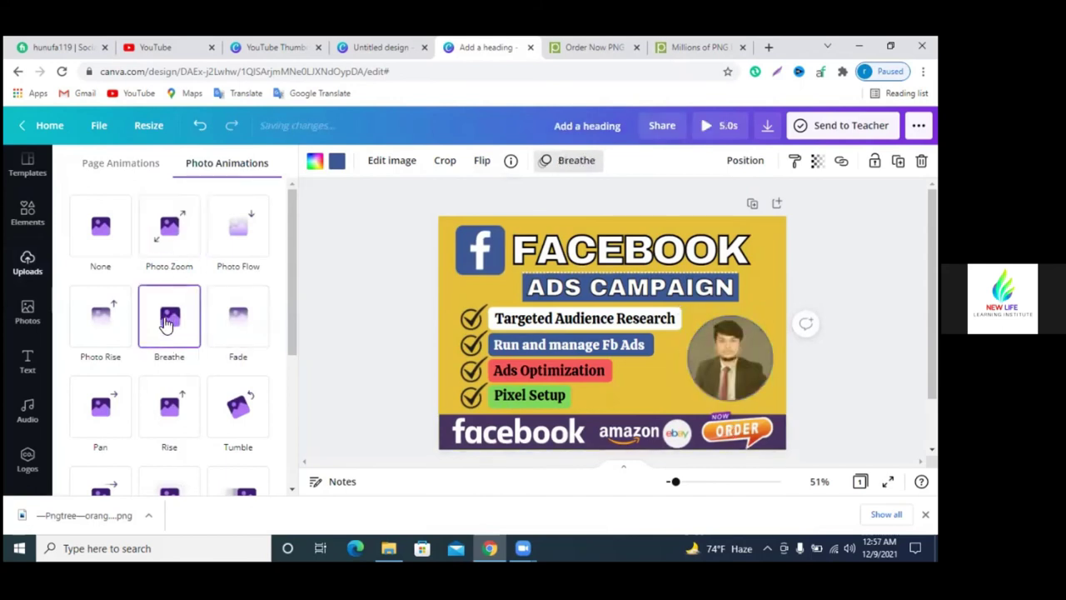
{"action": "left_click", "coordinate": [255, 244]}
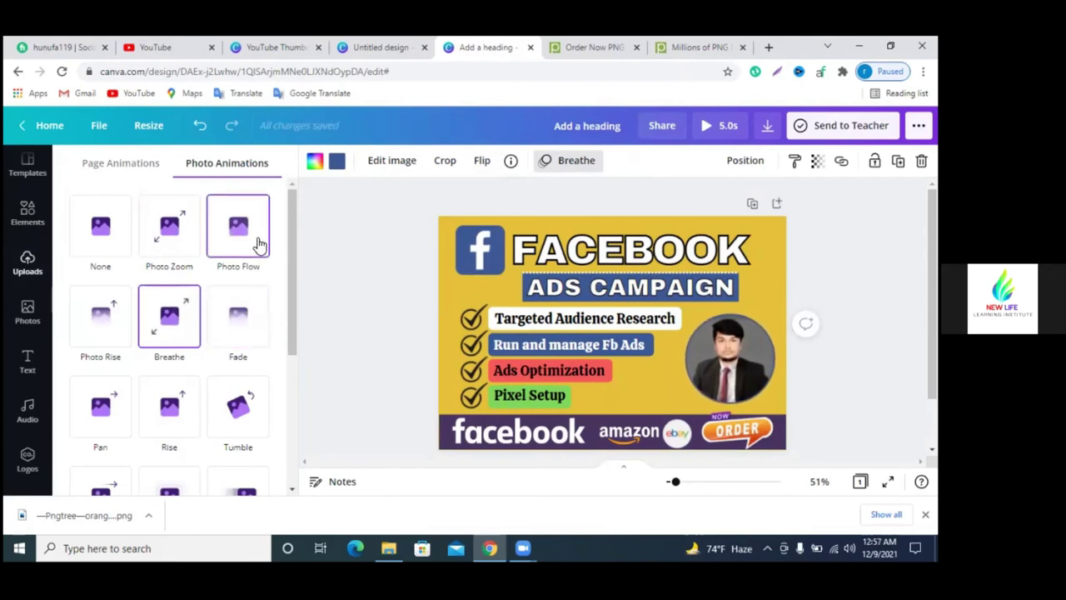
{"action": "left_click", "coordinate": [248, 407]}
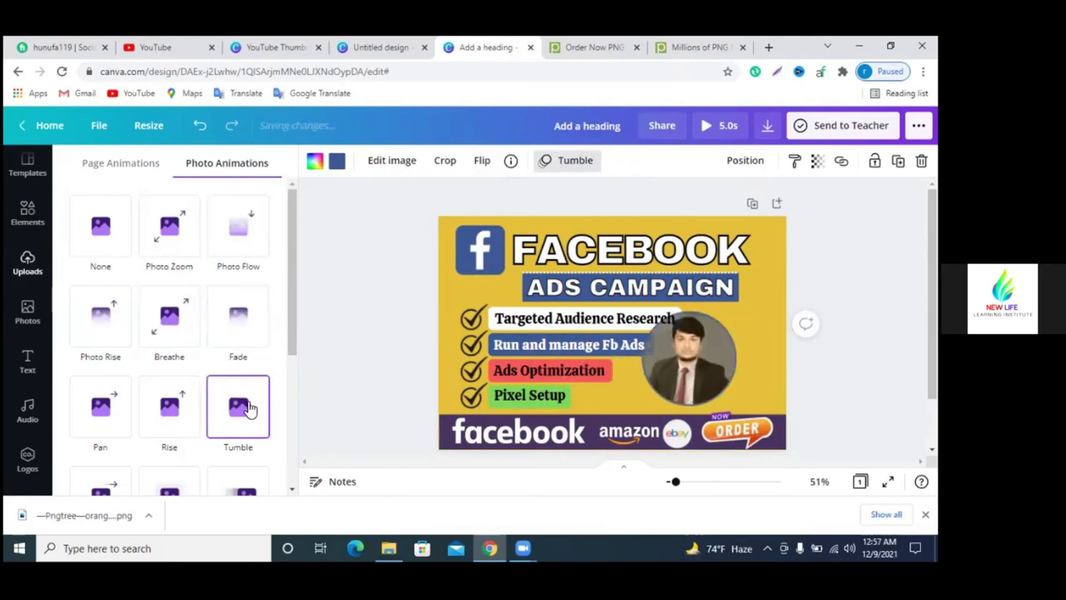
{"action": "left_click", "coordinate": [99, 233]}
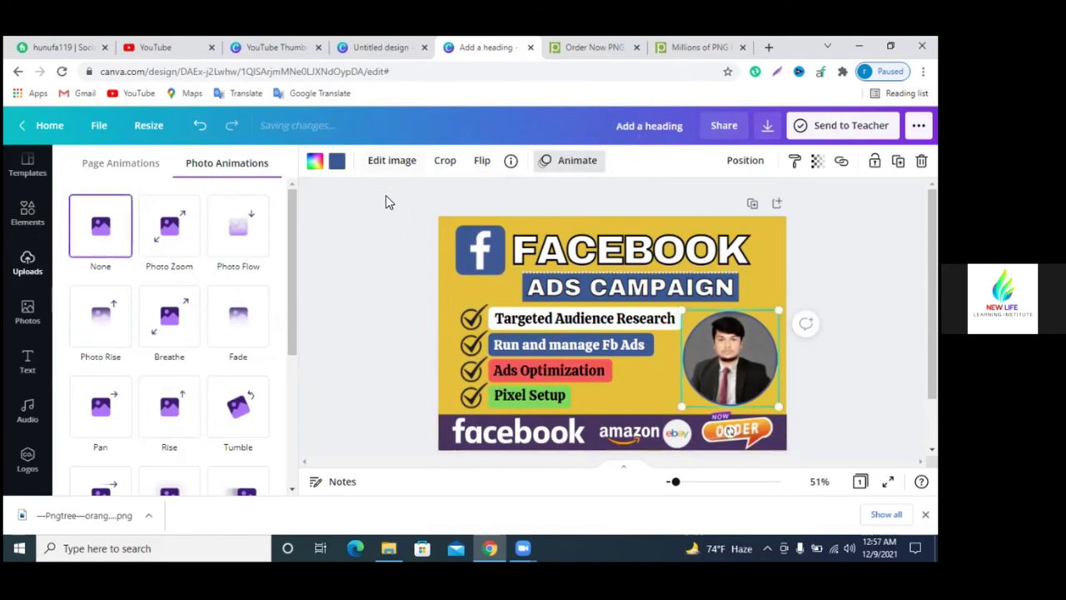
{"action": "left_click", "coordinate": [411, 190]}
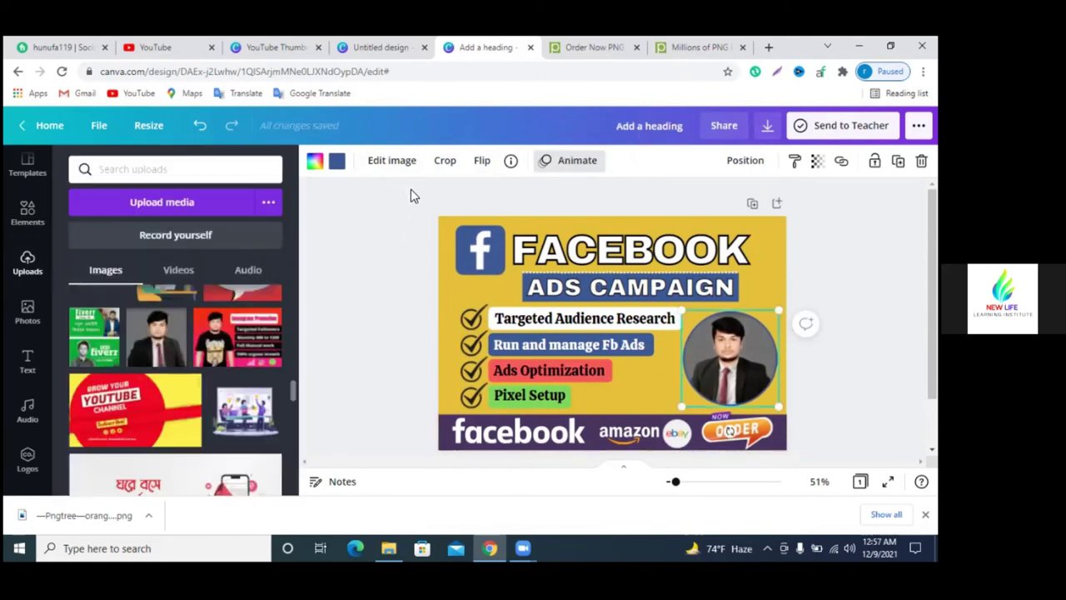
{"action": "left_click", "coordinate": [744, 162]}
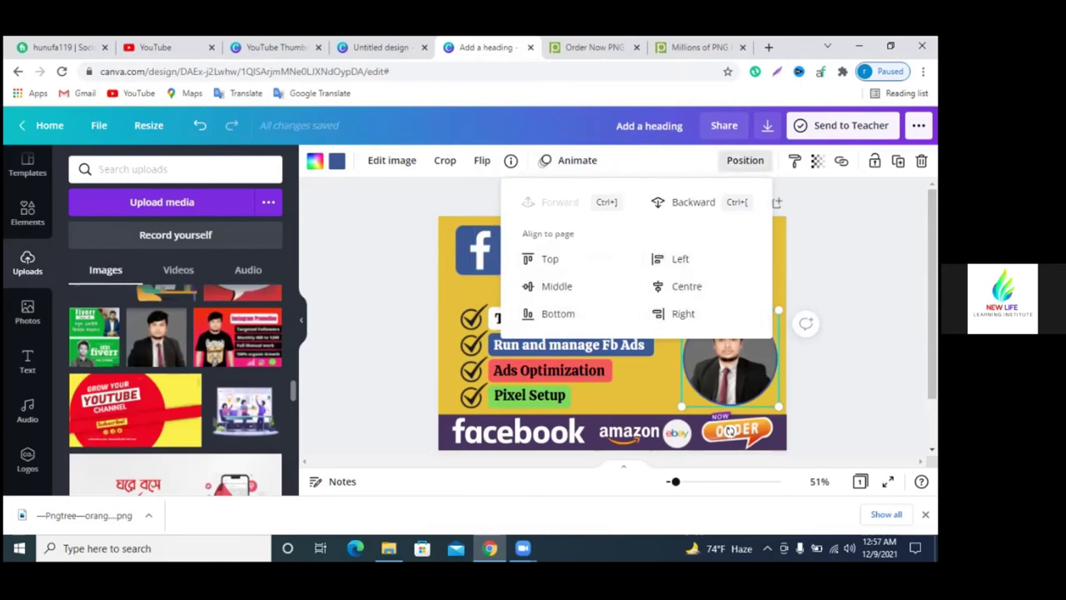
{"action": "key", "text": "Escape"}
{"action": "left_click", "coordinate": [818, 160]}
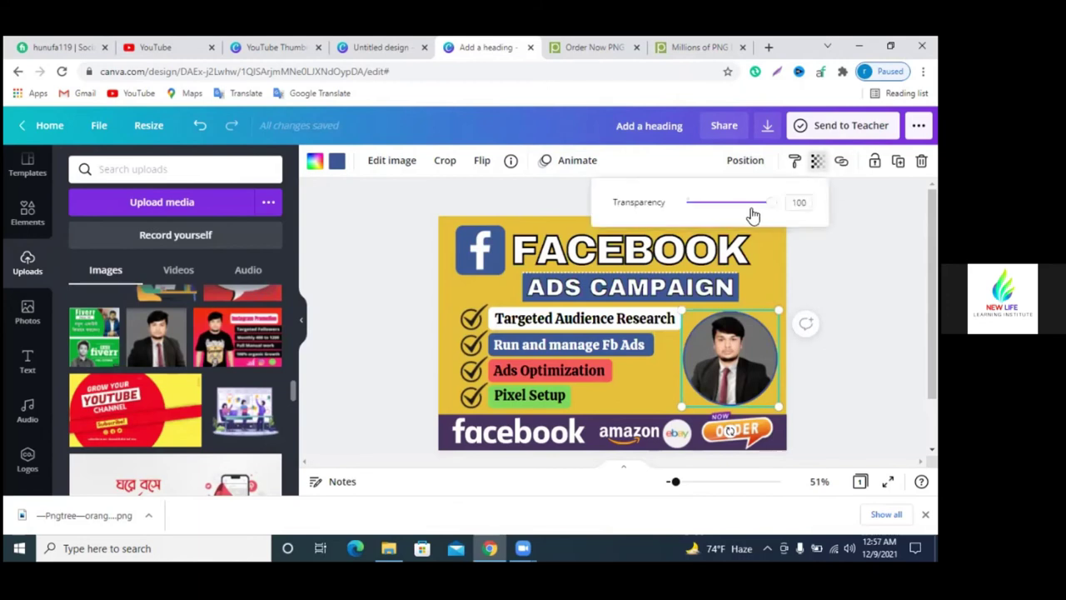
{"action": "mouse_move", "coordinate": [772, 208]}
{"action": "left_mouse_down"}
{"action": "mouse_move", "coordinate": [712, 215]}
{"action": "mouse_move", "coordinate": [786, 228]}
{"action": "left_mouse_up"}
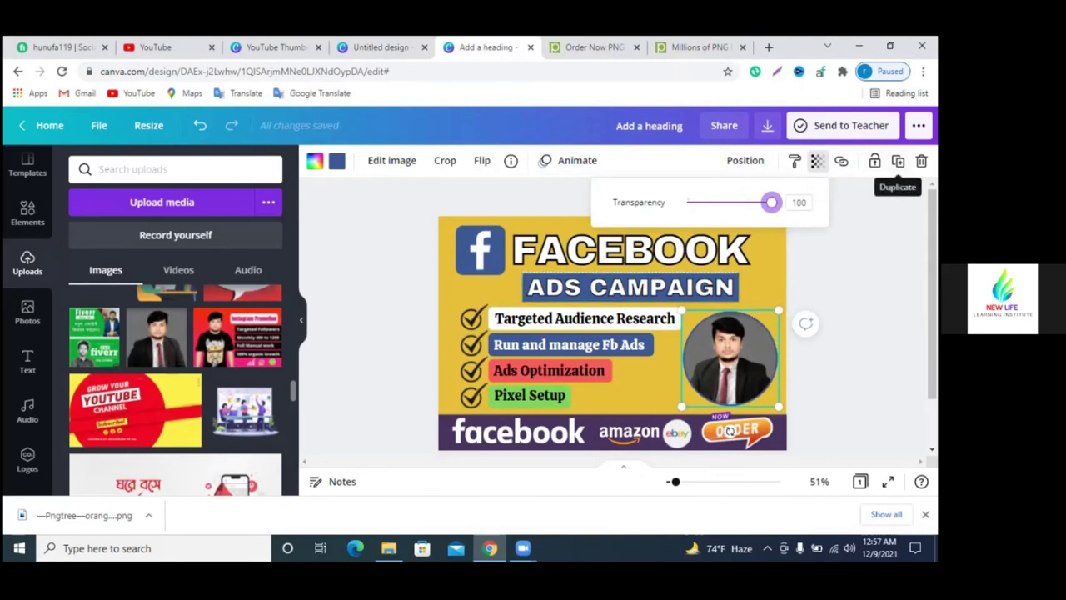
{"action": "left_click", "coordinate": [446, 162]}
{"action": "left_click", "coordinate": [413, 162]}
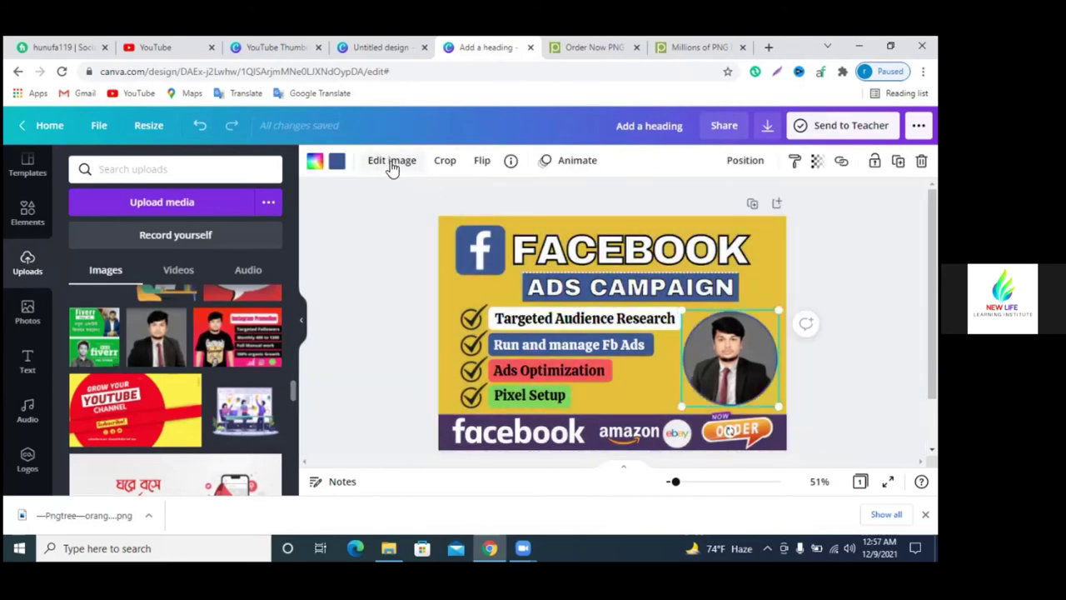
- Adjust the circle portrait to brightness 21, contrast 14, saturation -46 and blur -77
{"action": "left_click", "coordinate": [391, 161]}
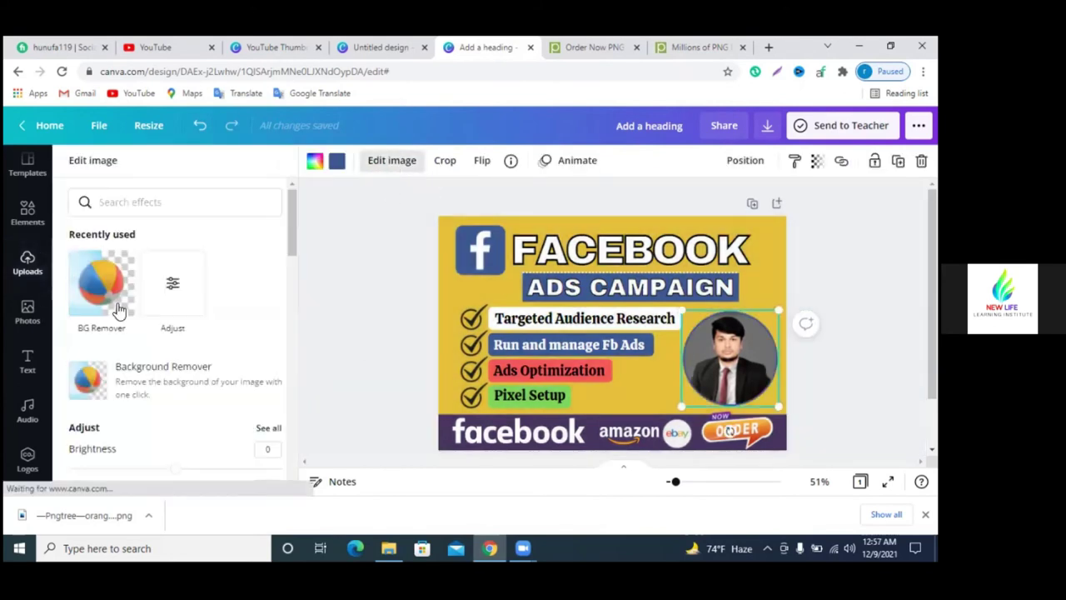
{"action": "left_click", "coordinate": [182, 293]}
{"action": "mouse_move", "coordinate": [173, 224]}
{"action": "left_mouse_down"}
{"action": "mouse_move", "coordinate": [208, 225]}
{"action": "mouse_move", "coordinate": [190, 266]}
{"action": "mouse_move", "coordinate": [203, 265]}
{"action": "mouse_move", "coordinate": [138, 263]}
{"action": "mouse_move", "coordinate": [193, 273]}
{"action": "mouse_move", "coordinate": [159, 300]}
{"action": "mouse_move", "coordinate": [191, 300]}
{"action": "mouse_move", "coordinate": [129, 302]}
{"action": "left_mouse_up"}
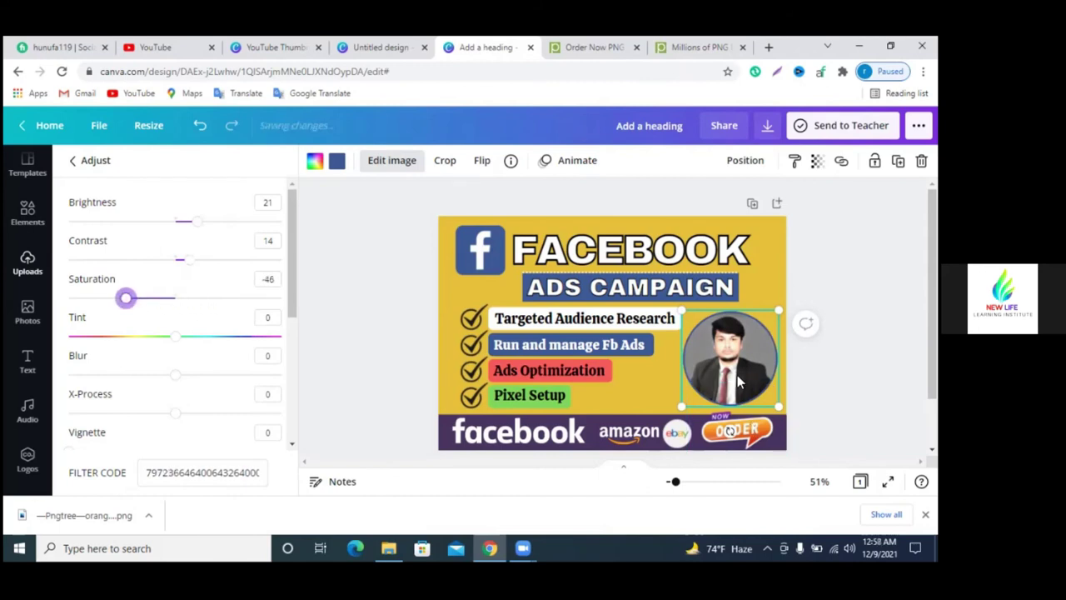
{"action": "mouse_move", "coordinate": [200, 381]}
{"action": "left_mouse_down"}
{"action": "mouse_move", "coordinate": [238, 380]}
{"action": "mouse_move", "coordinate": [92, 375]}
{"action": "left_mouse_up"}
{"action": "scroll", "coordinate": [158, 393], "scroll_direction": "down", "scroll_amount": 1}
{"action": "scroll", "coordinate": [163, 371], "scroll_direction": "down", "scroll_amount": 2}
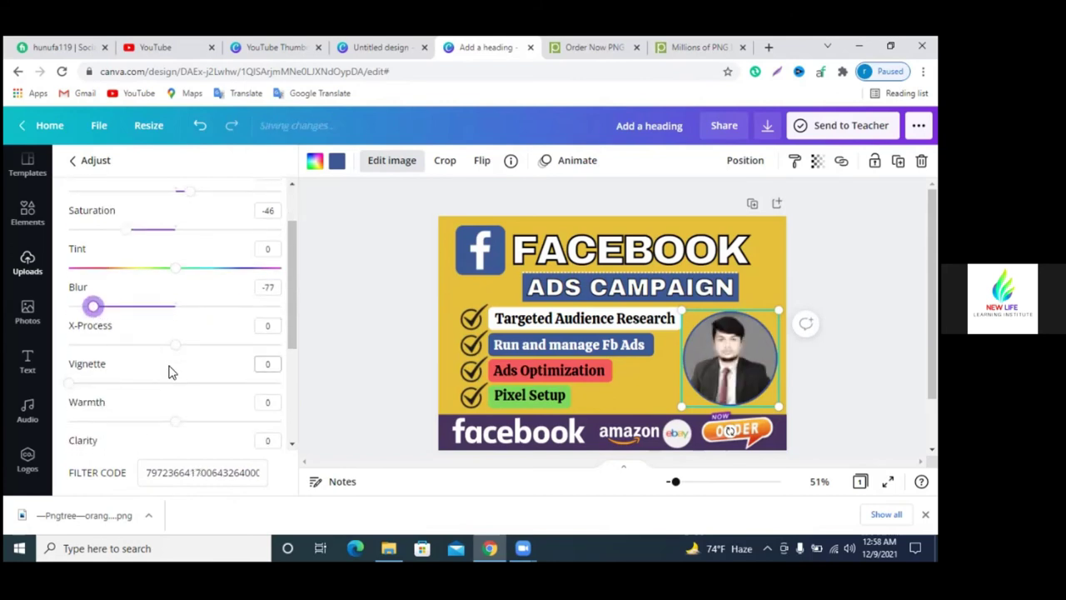
{"action": "scroll", "coordinate": [170, 371], "scroll_direction": "down", "scroll_amount": 2}
{"action": "scroll", "coordinate": [156, 402], "scroll_direction": "down", "scroll_amount": 3}
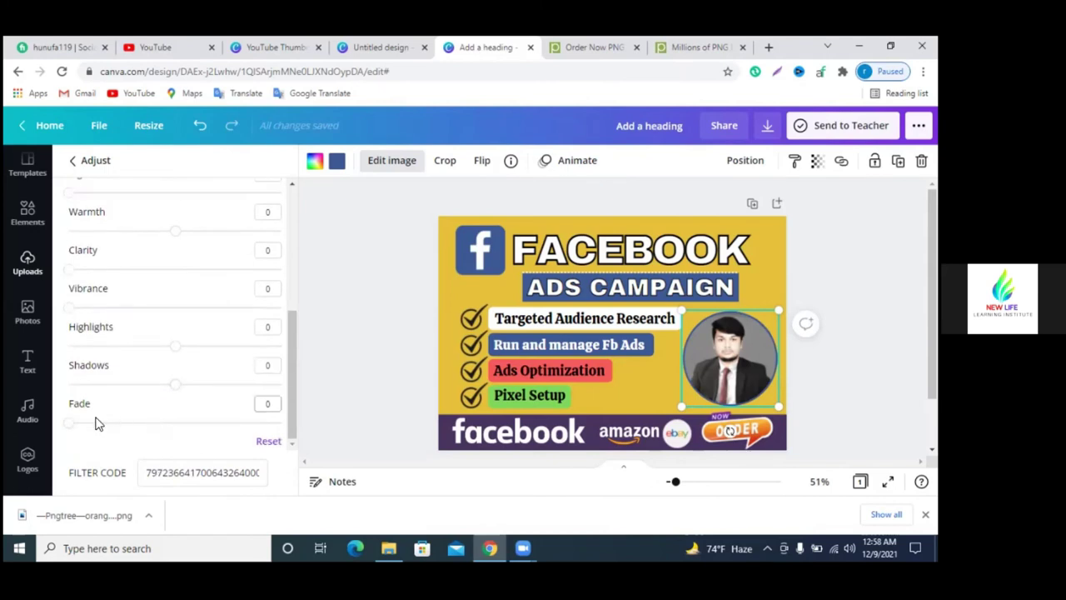
{"action": "scroll", "coordinate": [163, 370], "scroll_direction": "up", "scroll_amount": 1}
{"action": "scroll", "coordinate": [183, 374], "scroll_direction": "up", "scroll_amount": 2}
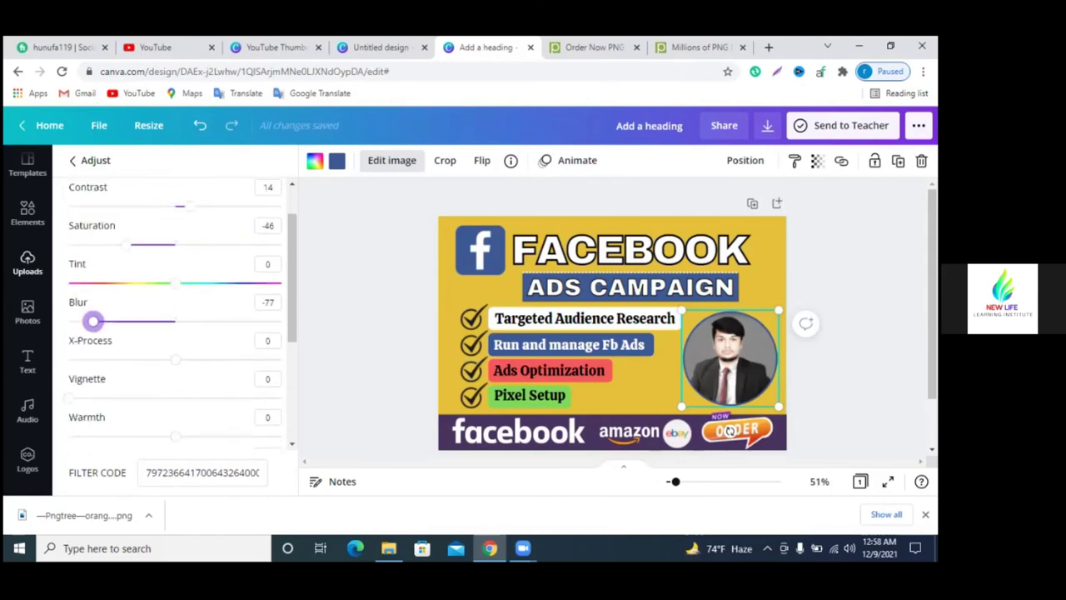
{"action": "key", "text": "Escape"}
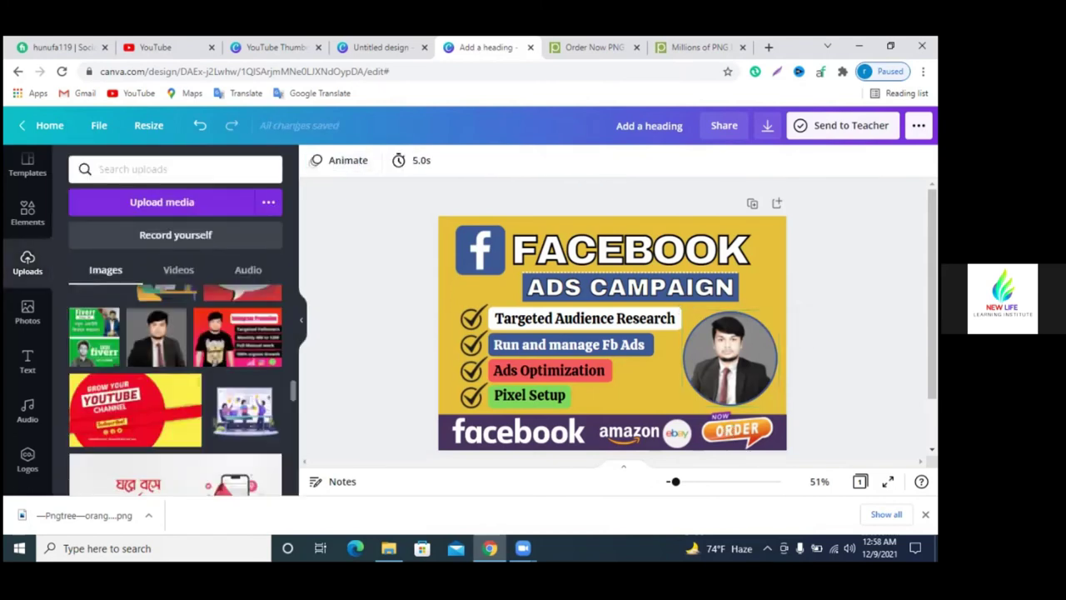
- Clear the Frames search and browse the default Elements library
{"action": "scroll", "coordinate": [612, 333], "scroll_direction": "down", "scroll_amount": 2}
{"action": "scroll", "coordinate": [612, 333], "scroll_direction": "up", "scroll_amount": 2}
{"action": "left_click", "coordinate": [27, 213]}
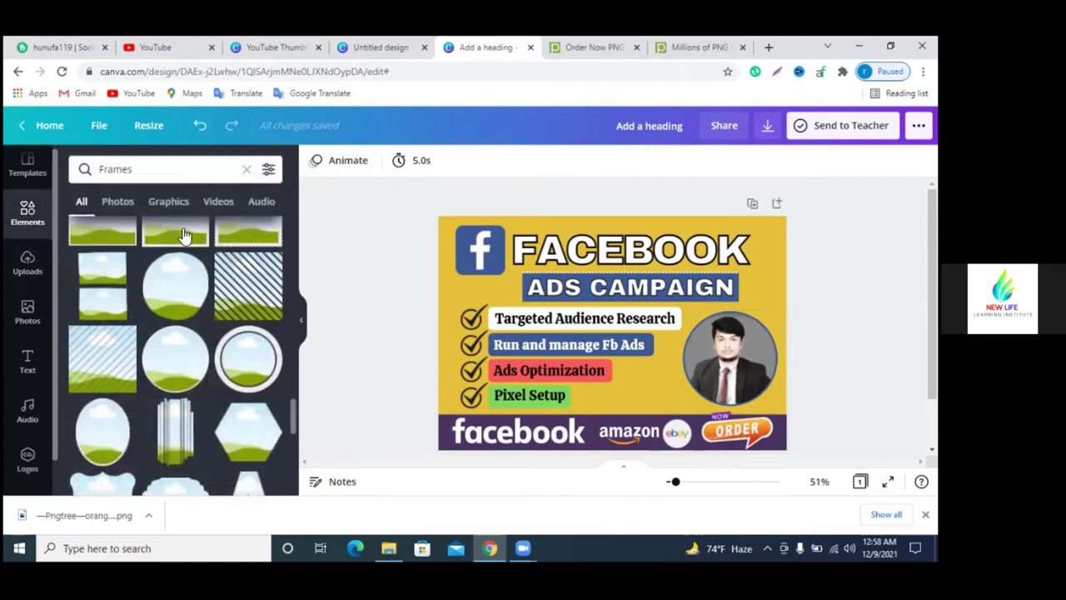
{"action": "left_click", "coordinate": [246, 170]}
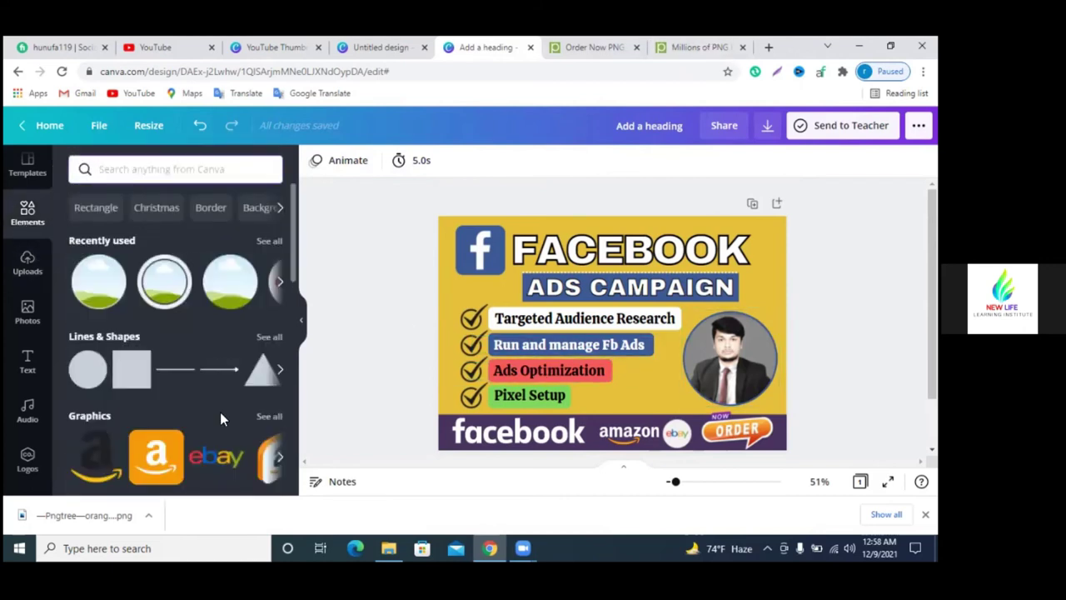
{"action": "scroll", "coordinate": [219, 410], "scroll_direction": "down", "scroll_amount": 3}
{"action": "scroll", "coordinate": [219, 410], "scroll_direction": "down", "scroll_amount": 3}
{"action": "scroll", "coordinate": [216, 417], "scroll_direction": "down", "scroll_amount": 2}
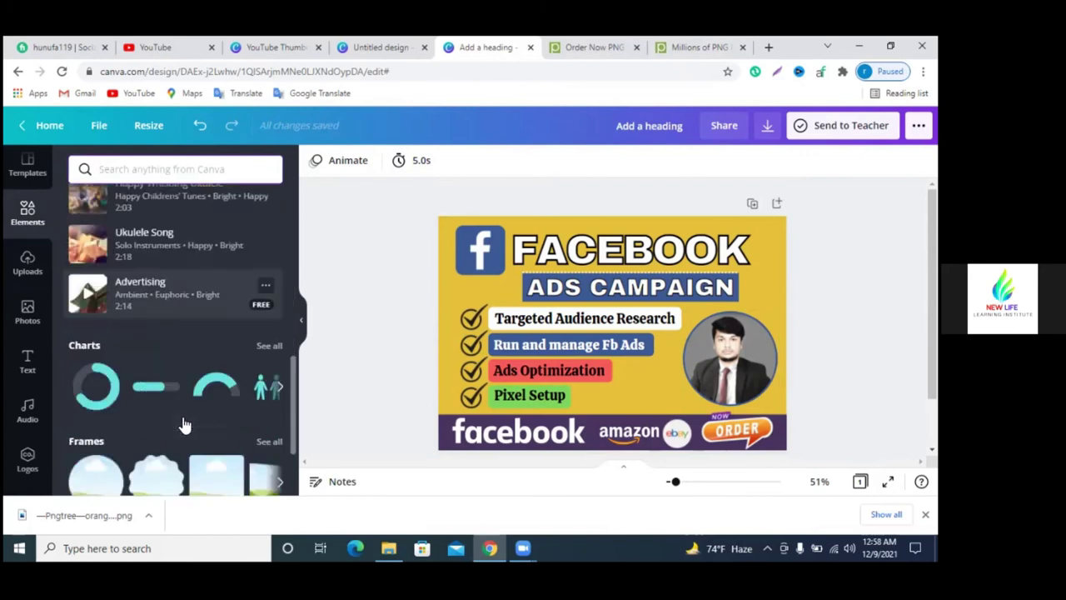
{"action": "scroll", "coordinate": [183, 429], "scroll_direction": "down", "scroll_amount": 2}
{"action": "scroll", "coordinate": [169, 419], "scroll_direction": "up", "scroll_amount": 6}
{"action": "scroll", "coordinate": [183, 400], "scroll_direction": "up", "scroll_amount": 3}
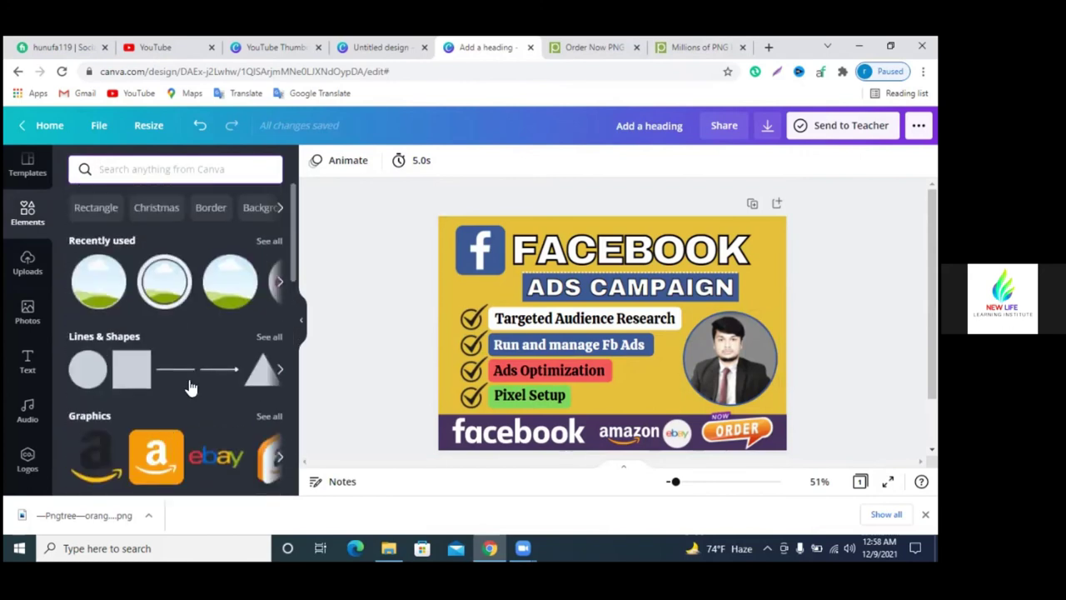
- Show all Lines & Shapes results and scroll through them
{"action": "left_click", "coordinate": [269, 337]}
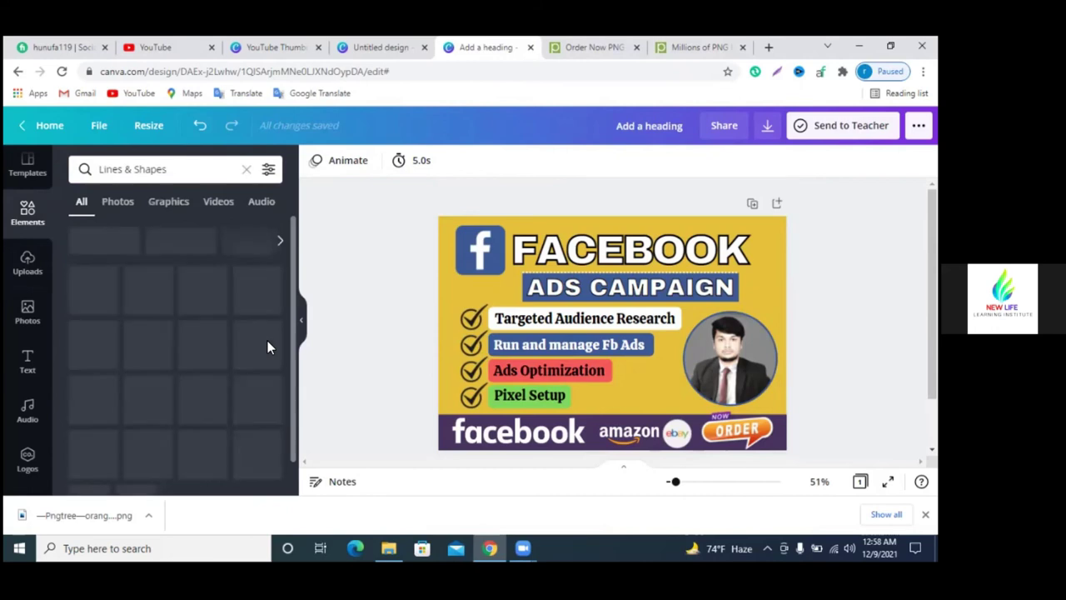
{"action": "scroll", "coordinate": [207, 325], "scroll_direction": "down", "scroll_amount": 3}
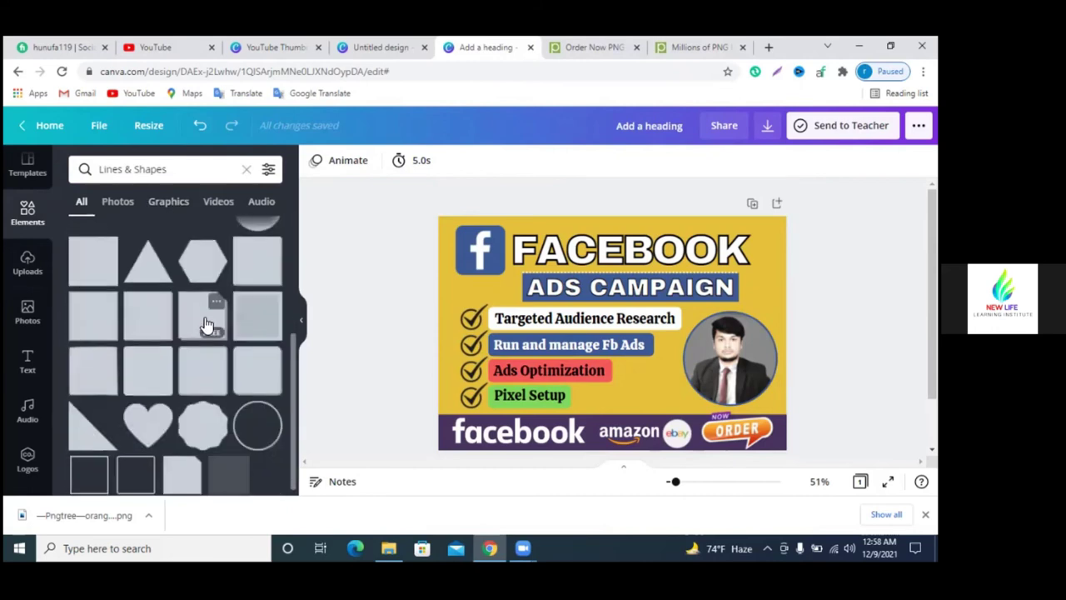
{"action": "scroll", "coordinate": [208, 325], "scroll_direction": "down", "scroll_amount": 3}
{"action": "scroll", "coordinate": [208, 325], "scroll_direction": "down", "scroll_amount": 2}
{"action": "scroll", "coordinate": [208, 325], "scroll_direction": "down", "scroll_amount": 3}
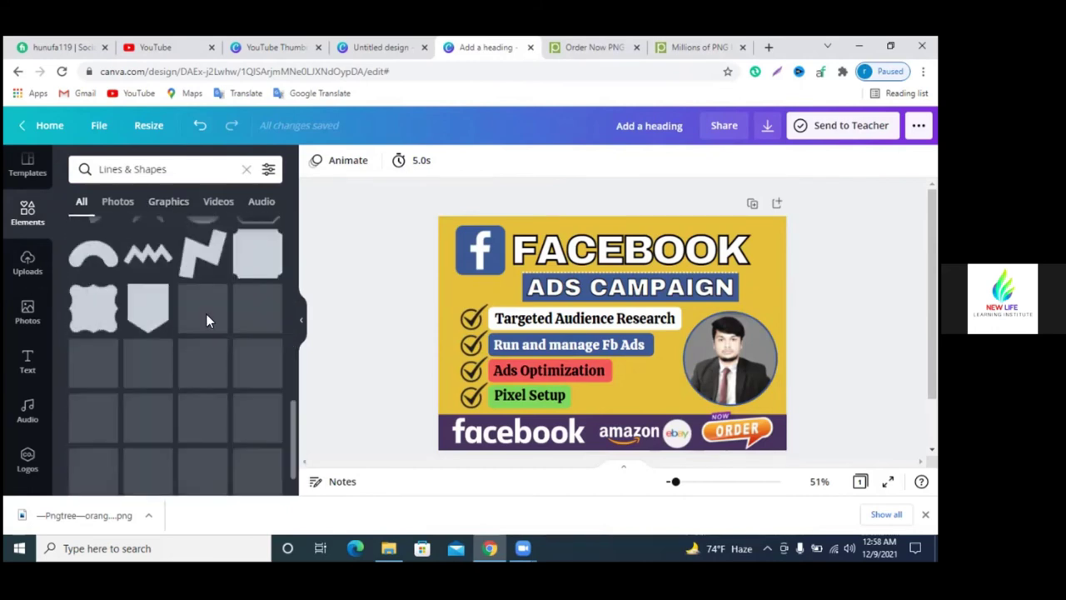
{"action": "scroll", "coordinate": [206, 313], "scroll_direction": "down", "scroll_amount": 1}
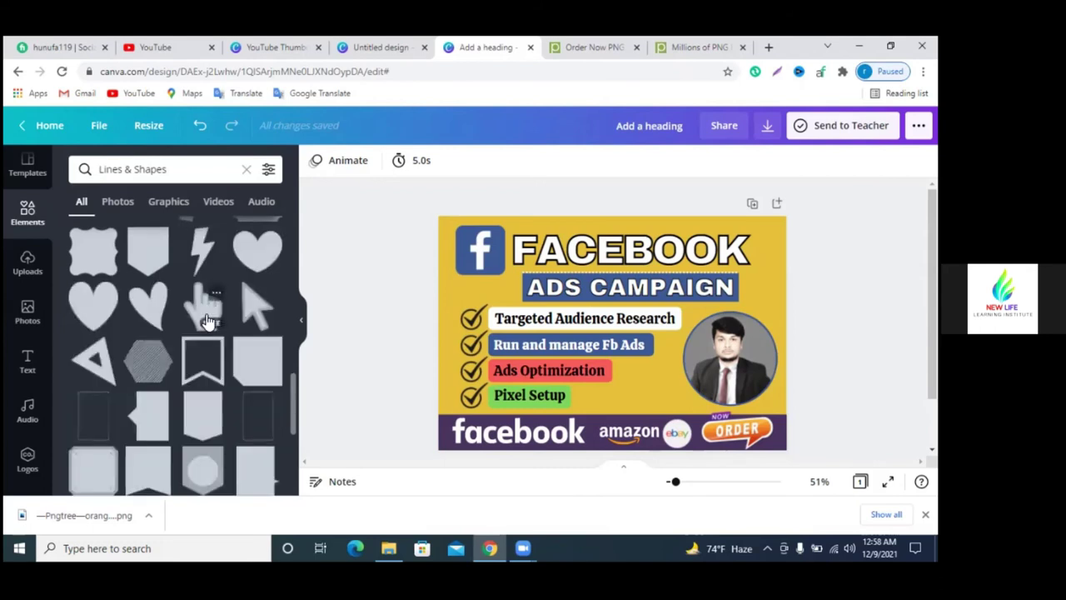
{"action": "scroll", "coordinate": [208, 322], "scroll_direction": "down", "scroll_amount": 2}
{"action": "scroll", "coordinate": [208, 321], "scroll_direction": "down", "scroll_amount": 2}
{"action": "scroll", "coordinate": [209, 321], "scroll_direction": "down", "scroll_amount": 2}
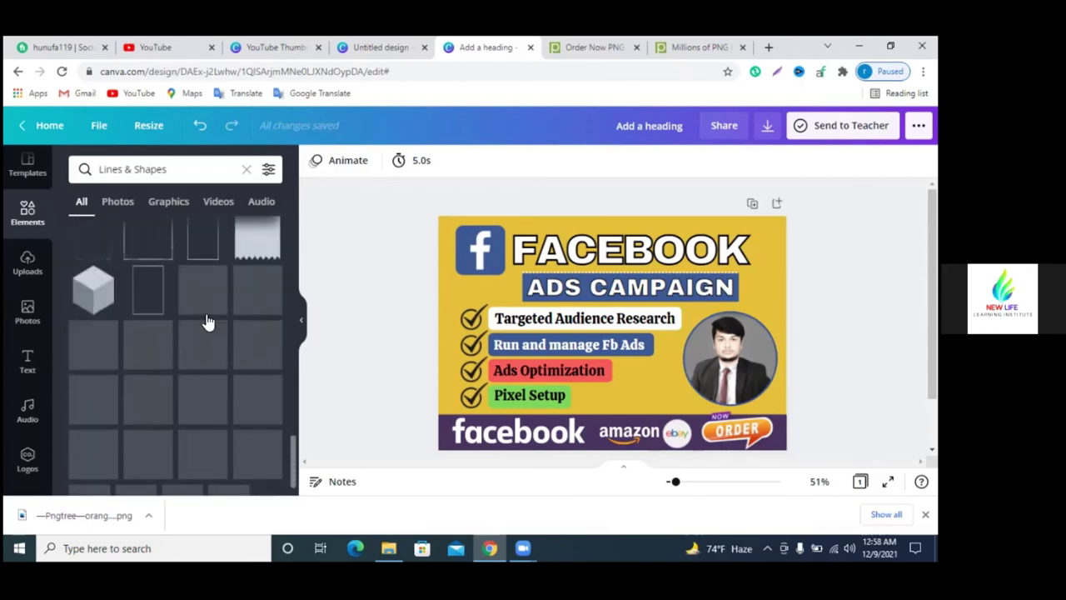
- Filter the Lines & Shapes results to Graphics and browse the options
{"action": "left_click", "coordinate": [171, 204]}
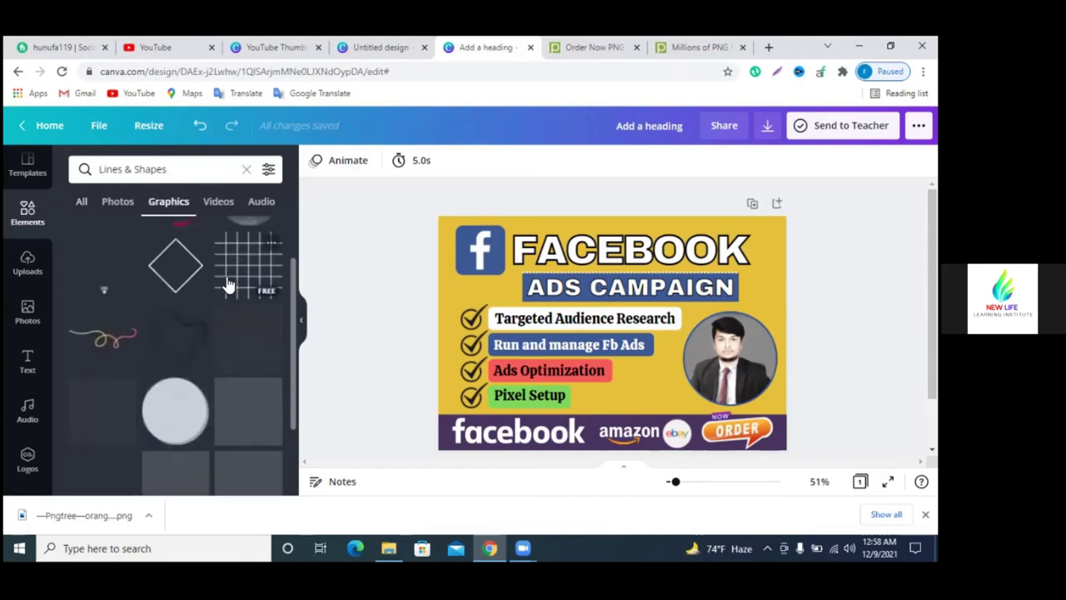
{"action": "scroll", "coordinate": [228, 285], "scroll_direction": "down", "scroll_amount": 2}
{"action": "scroll", "coordinate": [228, 285], "scroll_direction": "down", "scroll_amount": 4}
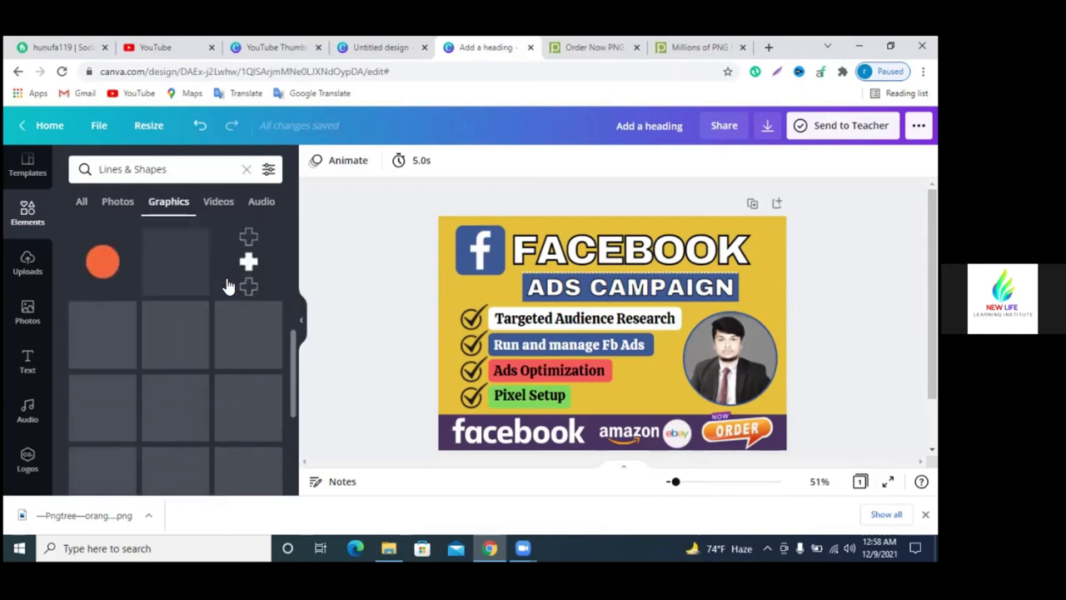
{"action": "scroll", "coordinate": [229, 285], "scroll_direction": "down", "scroll_amount": 2}
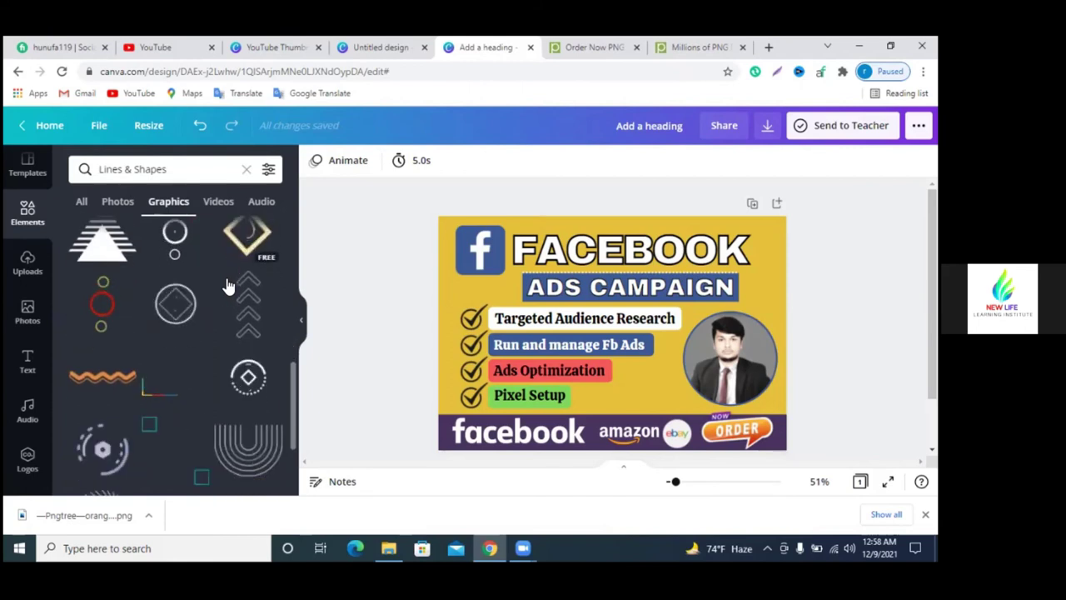
{"action": "scroll", "coordinate": [228, 285], "scroll_direction": "down", "scroll_amount": 2}
{"action": "scroll", "coordinate": [227, 285], "scroll_direction": "down", "scroll_amount": 2}
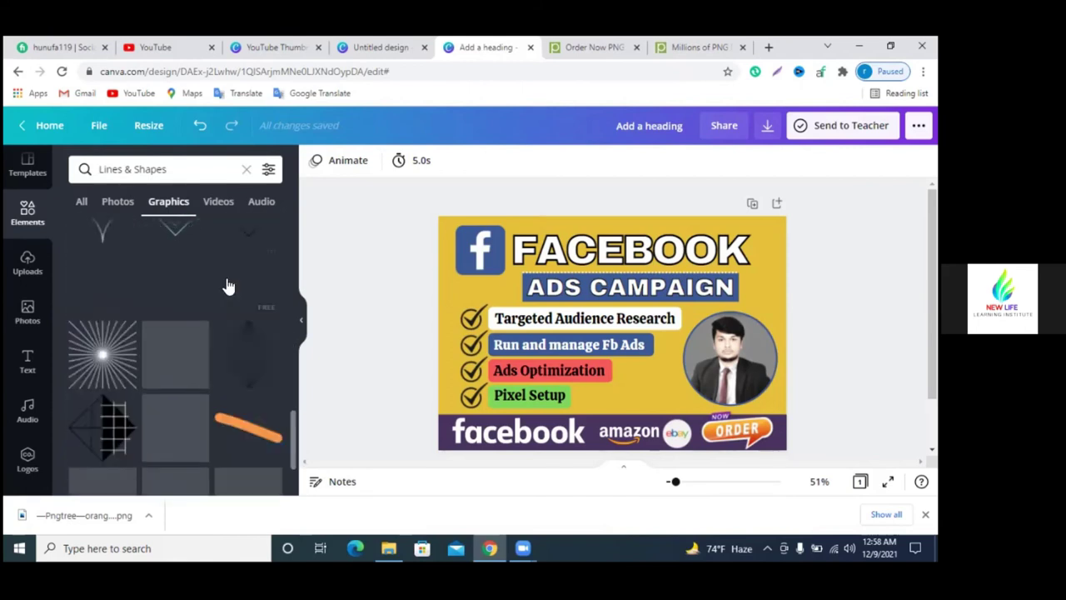
{"action": "scroll", "coordinate": [227, 285], "scroll_direction": "down", "scroll_amount": 2}
{"action": "scroll", "coordinate": [229, 285], "scroll_direction": "down", "scroll_amount": 2}
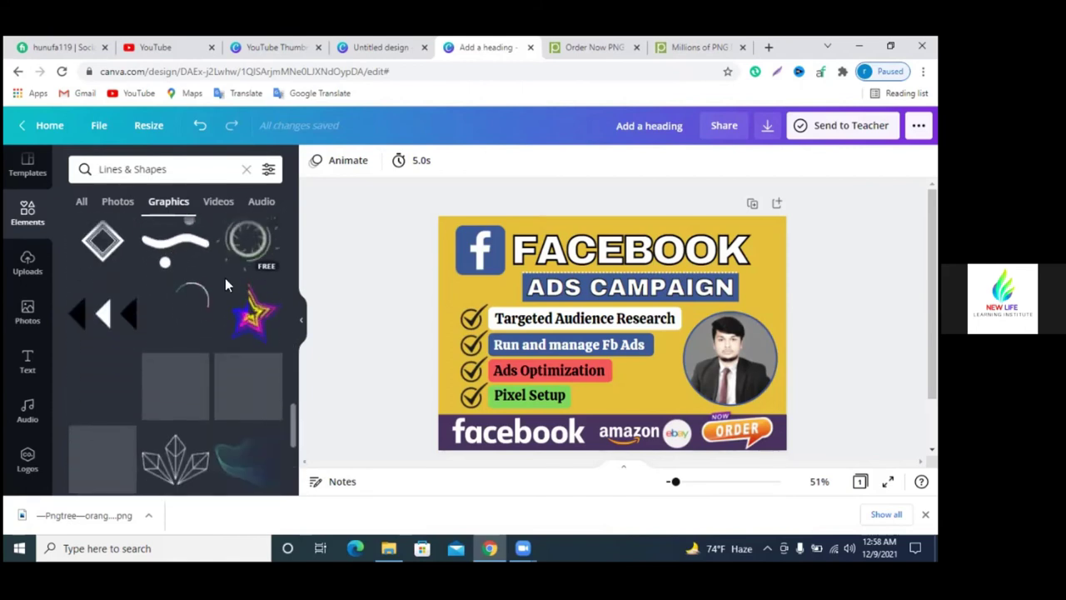
{"action": "scroll", "coordinate": [228, 285], "scroll_direction": "down", "scroll_amount": 2}
{"action": "scroll", "coordinate": [228, 285], "scroll_direction": "down", "scroll_amount": 1}
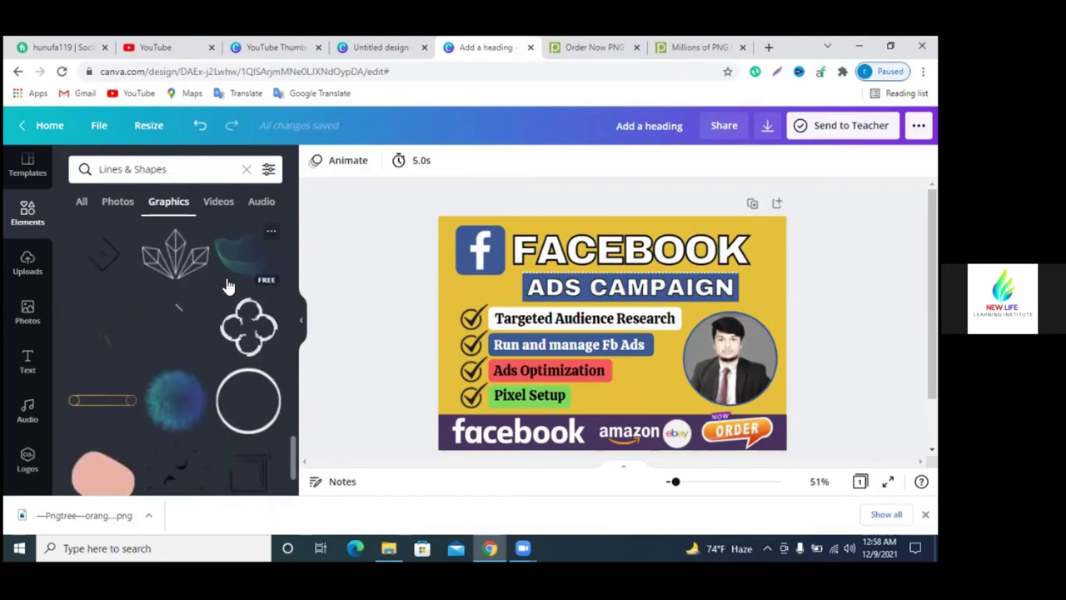
{"action": "scroll", "coordinate": [178, 297], "scroll_direction": "up", "scroll_amount": 1}
{"action": "scroll", "coordinate": [131, 274], "scroll_direction": "up", "scroll_amount": 2}
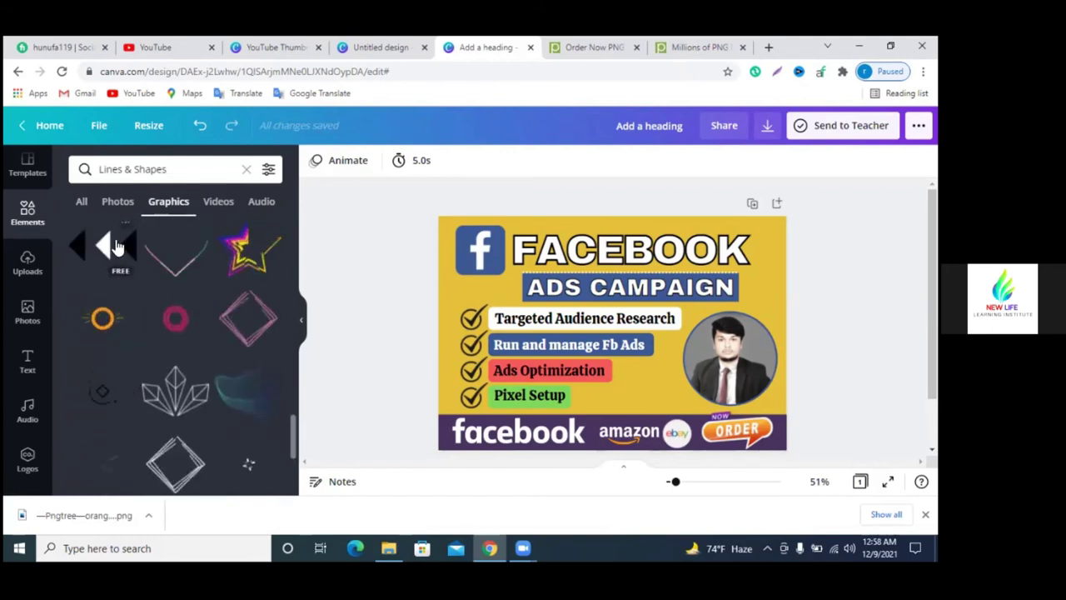
{"action": "scroll", "coordinate": [169, 354], "scroll_direction": "up", "scroll_amount": 2}
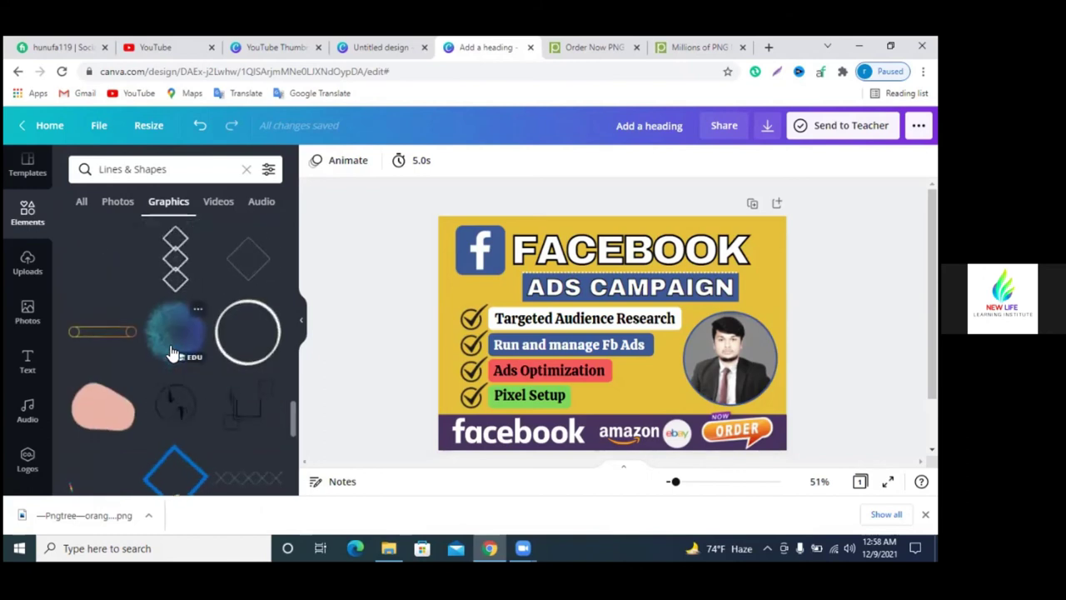
{"action": "scroll", "coordinate": [169, 346], "scroll_direction": "down", "scroll_amount": 3}
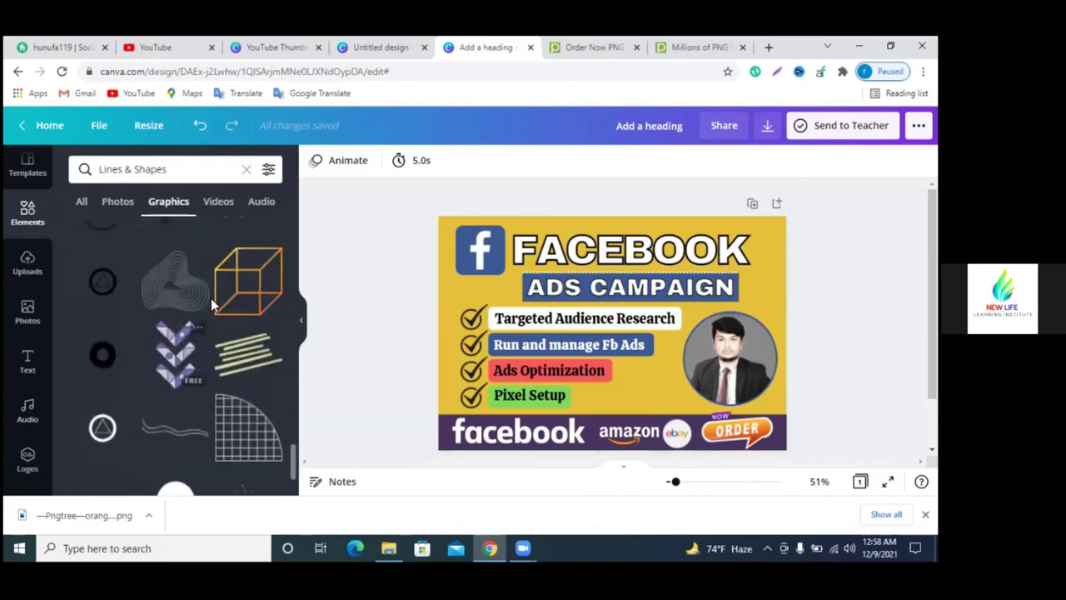
- Add the swirl line graphic in the top-right corner, tilted about 30°
{"action": "left_click", "coordinate": [181, 271]}
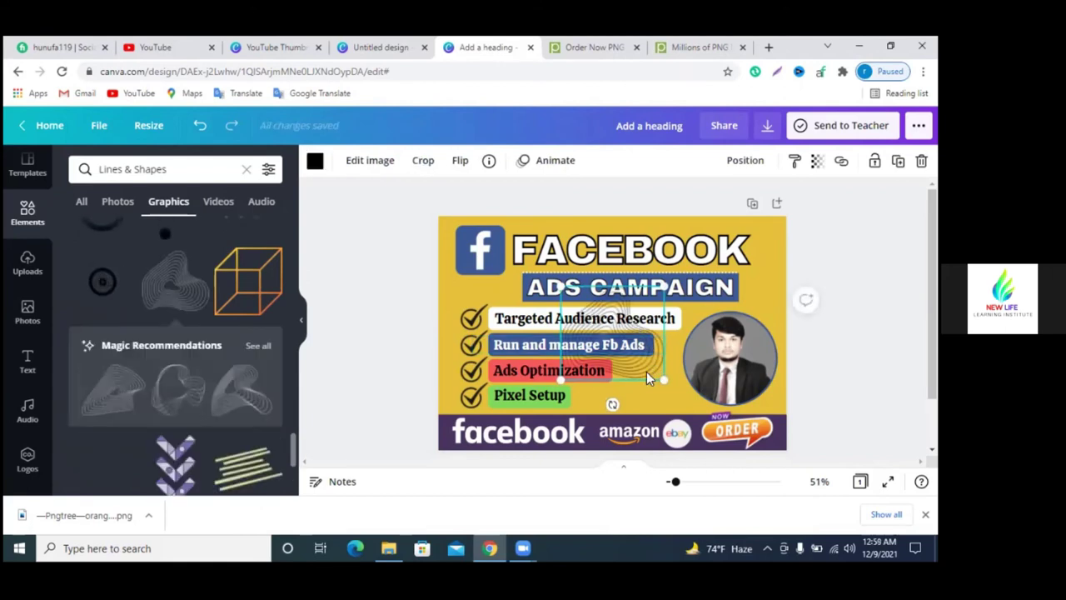
{"action": "left_click_drag", "start_coordinate": [652, 364], "coordinate": [825, 239]}
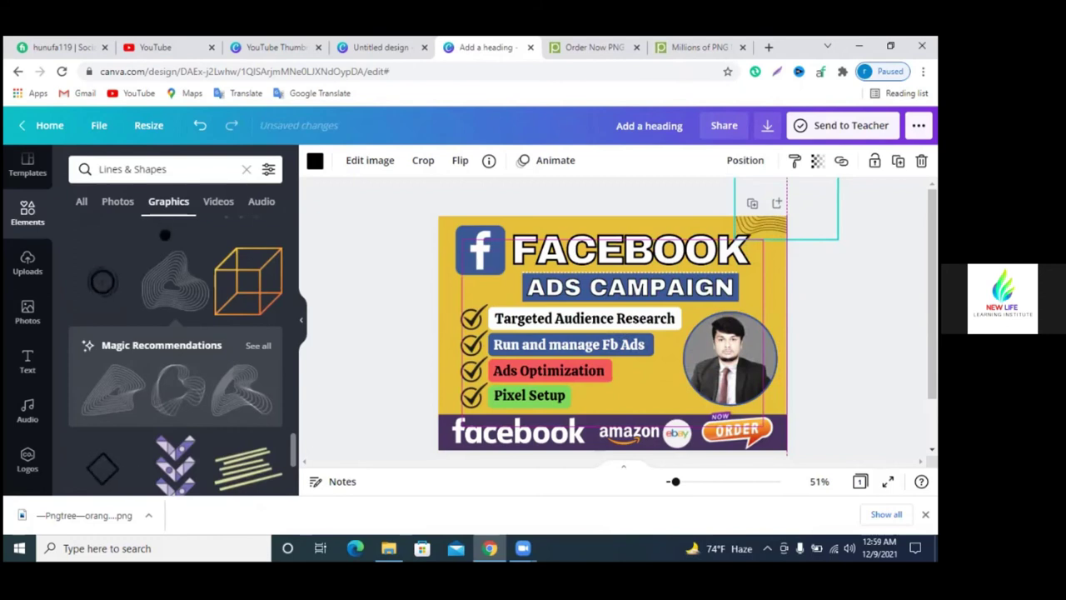
{"action": "left_click_drag", "start_coordinate": [787, 263], "coordinate": [748, 262]}
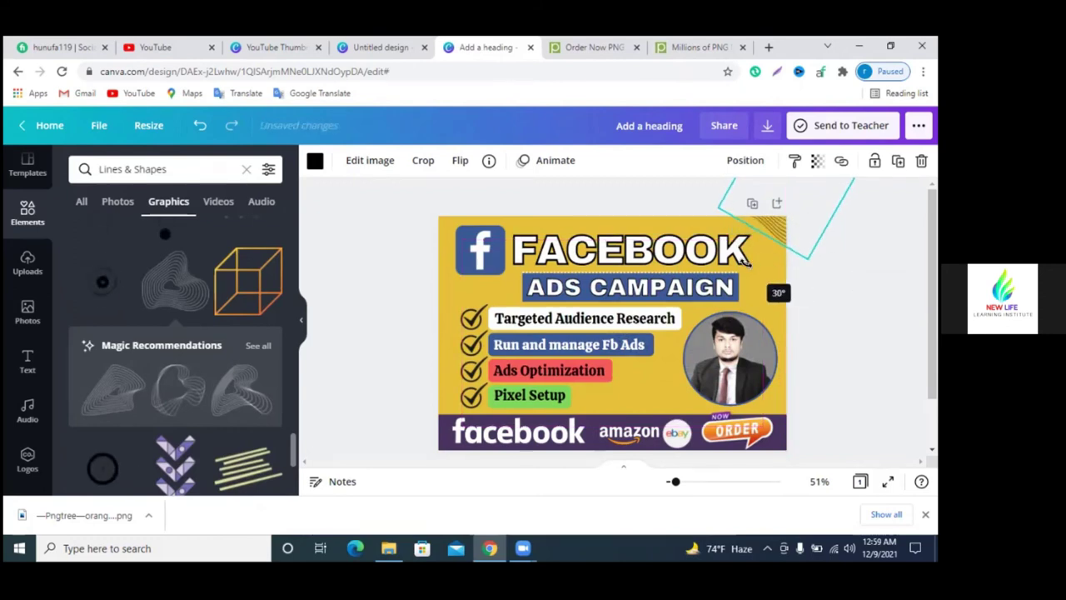
{"action": "left_click_drag", "start_coordinate": [748, 261], "coordinate": [754, 256]}
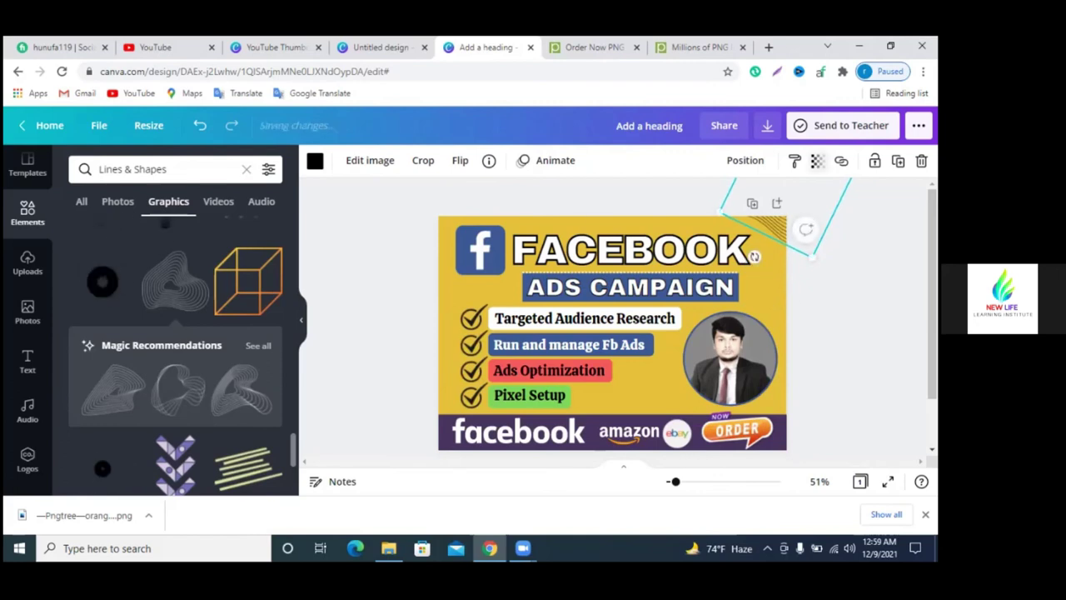
- Lower the swirl's transparency so it appears faint
{"action": "left_click", "coordinate": [817, 160]}
{"action": "left_click_drag", "start_coordinate": [770, 208], "coordinate": [718, 208]}
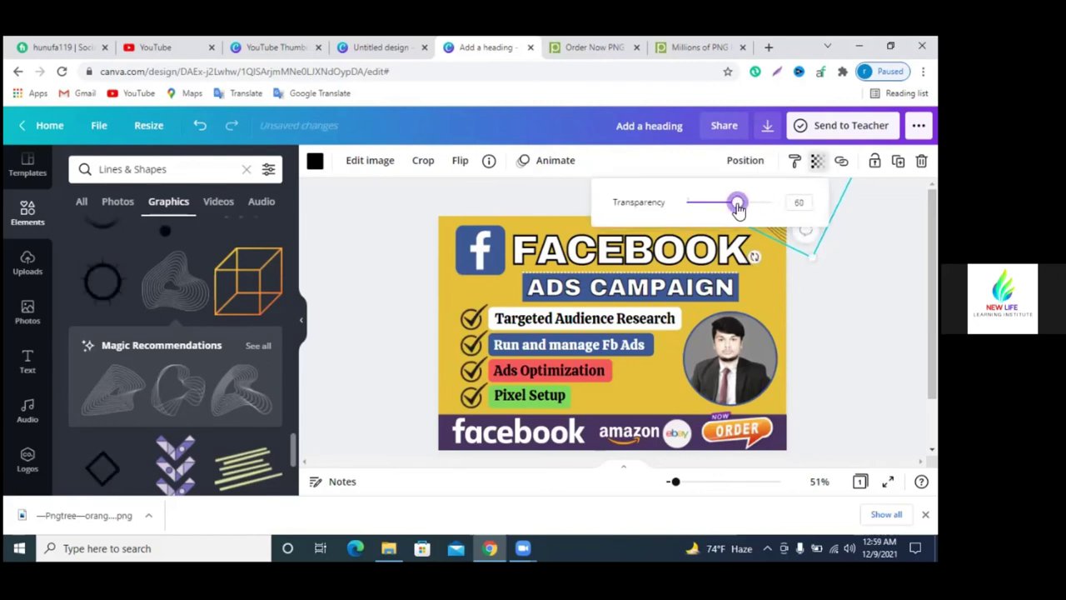
{"action": "key", "text": "Escape"}
{"action": "key", "text": "Escape"}
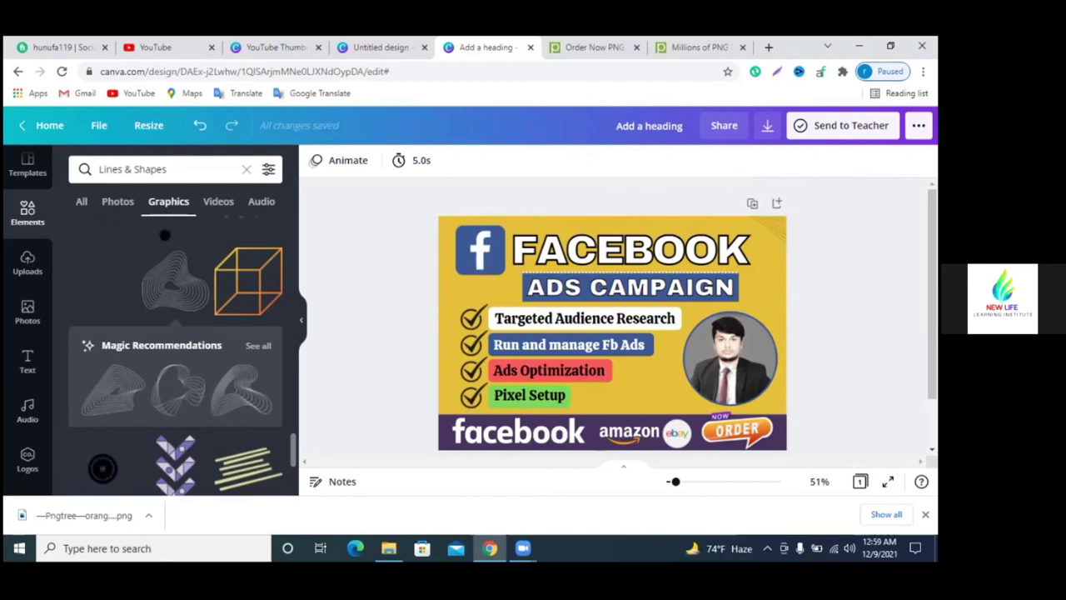
{"action": "scroll", "coordinate": [775, 375], "scroll_direction": "down", "scroll_amount": 2}
{"action": "scroll", "coordinate": [775, 375], "scroll_direction": "up", "scroll_amount": 2}
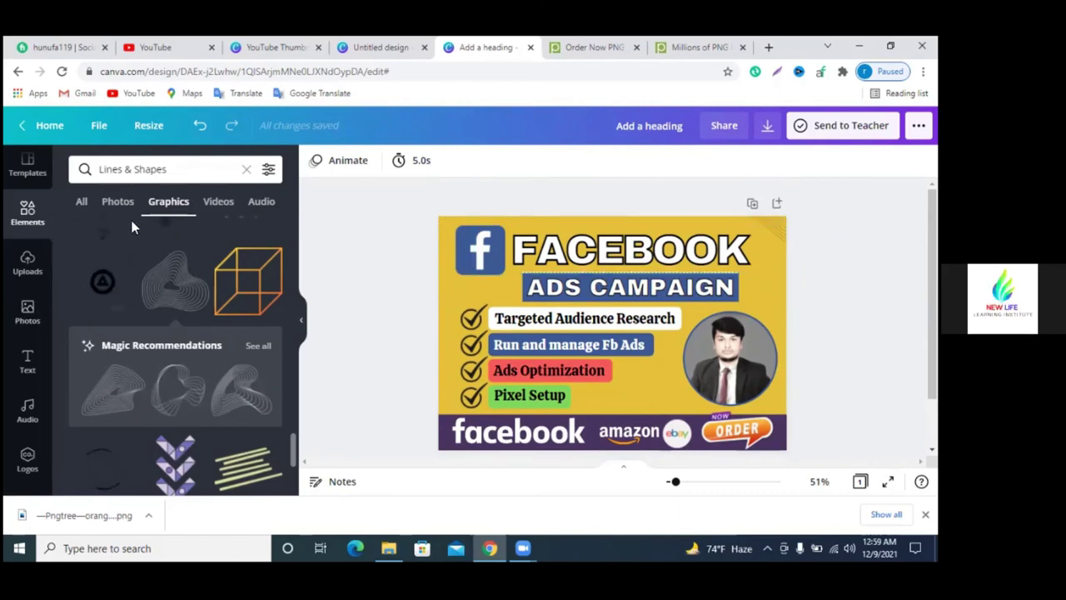
- Add a small green oval beside Ads Optimization, just left of the portrait
{"action": "left_click", "coordinate": [247, 171]}
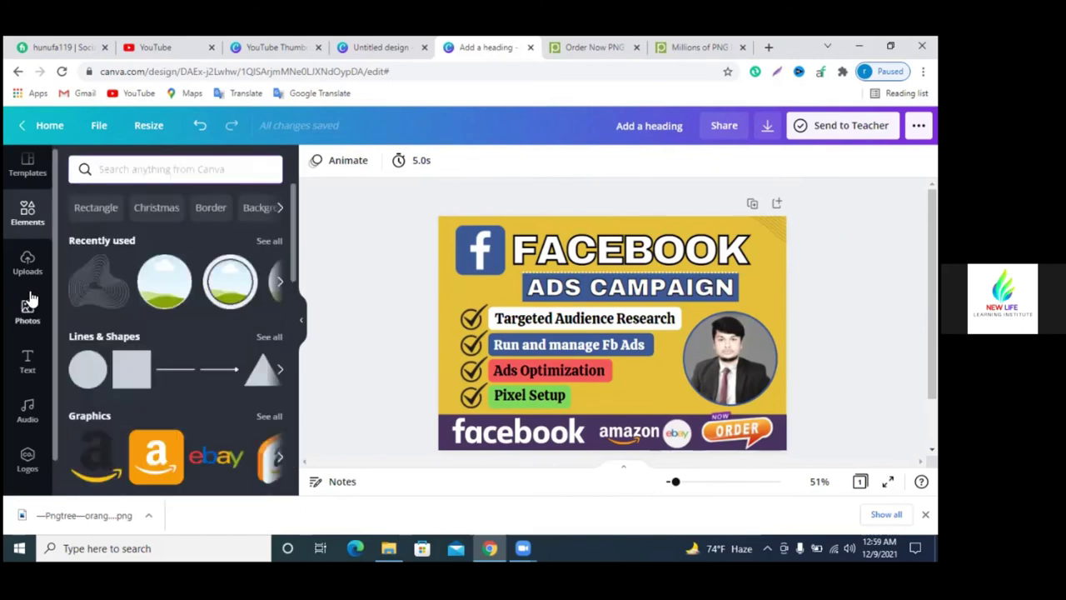
{"action": "mouse_move", "coordinate": [599, 372]}
{"action": "left_mouse_down"}
{"action": "mouse_move", "coordinate": [656, 377]}
{"action": "mouse_move", "coordinate": [723, 469]}
{"action": "left_mouse_up"}
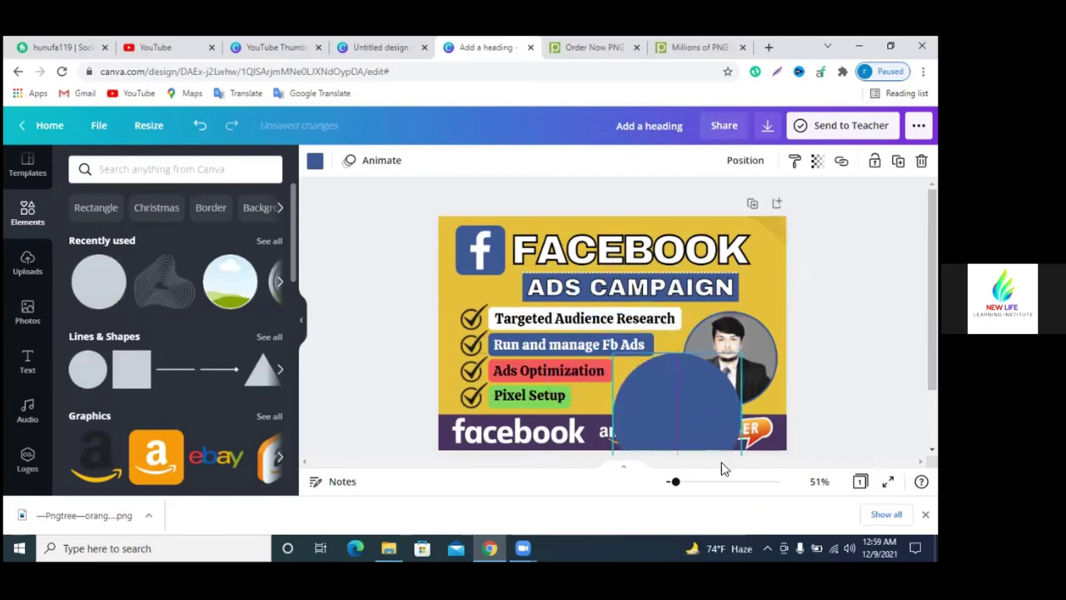
{"action": "mouse_move", "coordinate": [740, 353]}
{"action": "left_mouse_down"}
{"action": "mouse_move", "coordinate": [696, 427]}
{"action": "mouse_move", "coordinate": [663, 391]}
{"action": "left_mouse_up"}
{"action": "mouse_move", "coordinate": [679, 429]}
{"action": "left_mouse_down"}
{"action": "mouse_move", "coordinate": [657, 385]}
{"action": "mouse_move", "coordinate": [644, 385]}
{"action": "left_mouse_up"}
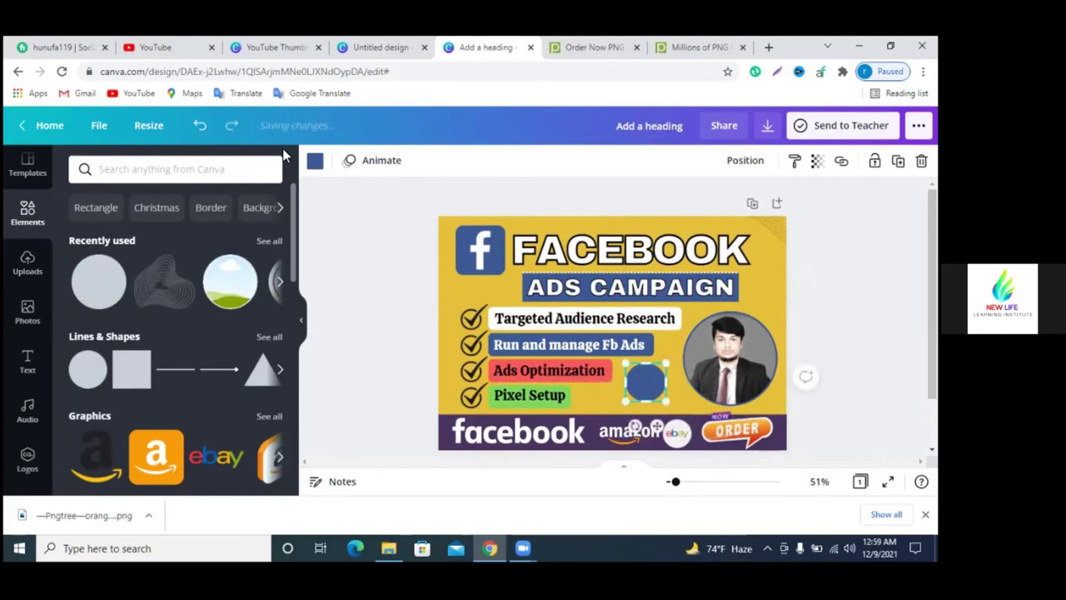
{"action": "left_click", "coordinate": [314, 160]}
{"action": "left_click", "coordinate": [265, 237]}
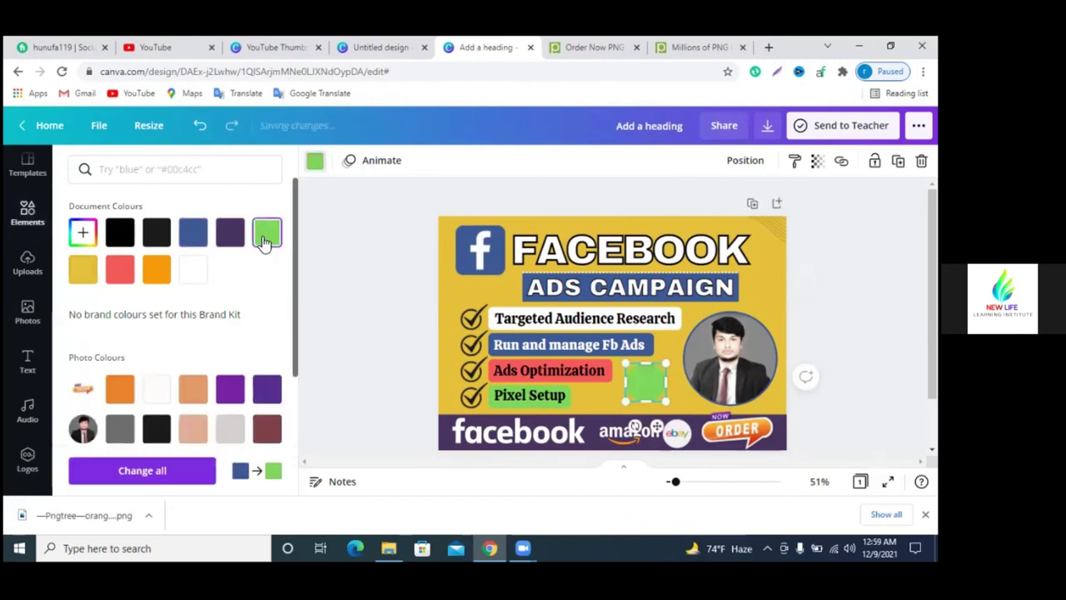
{"action": "left_click", "coordinate": [27, 362]}
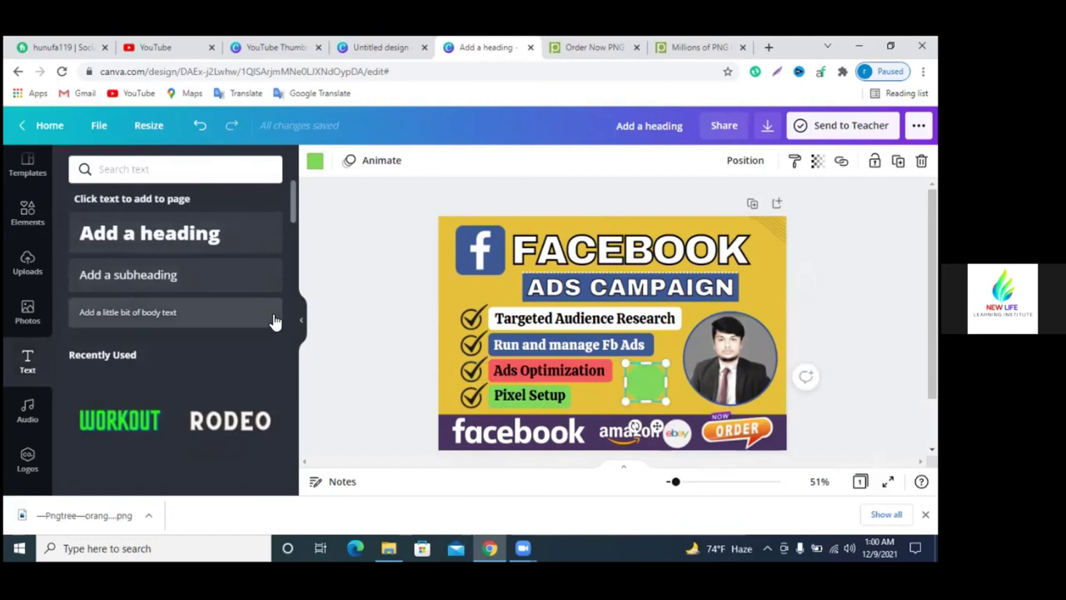
- Add a subheading reading 'Fiverr' on top of the green circle
{"action": "left_click", "coordinate": [191, 275]}
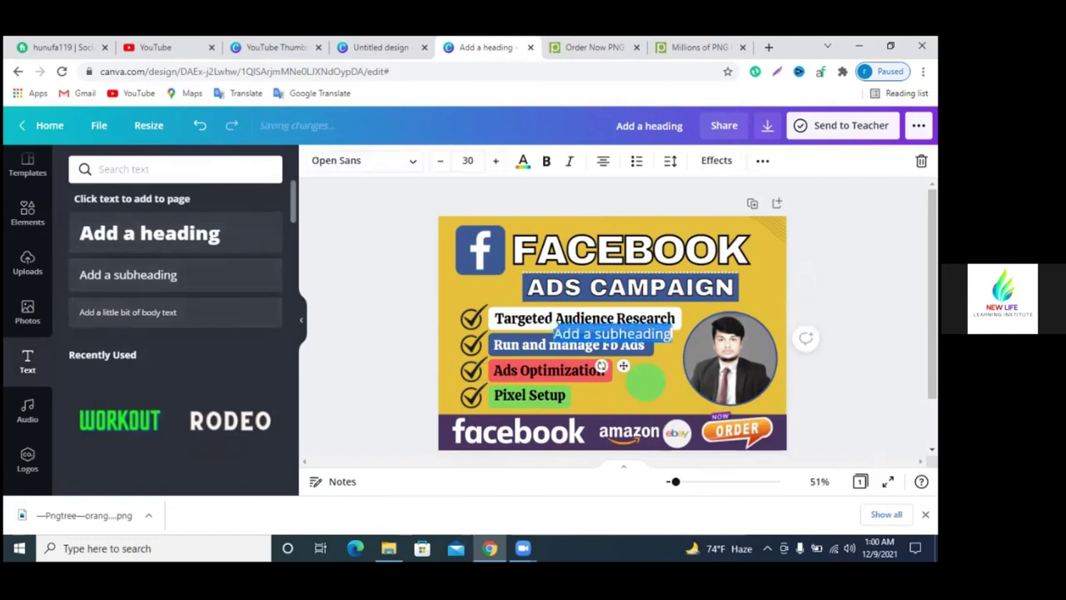
{"action": "left_click_drag", "start_coordinate": [659, 331], "coordinate": [680, 382]}
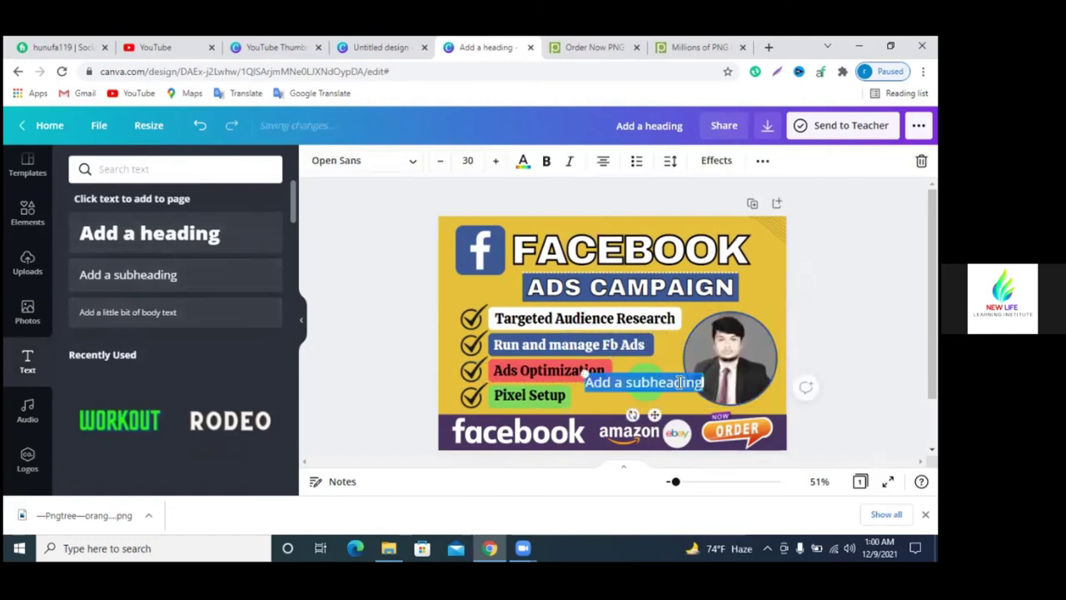
{"action": "type", "text": "Fiverr"}
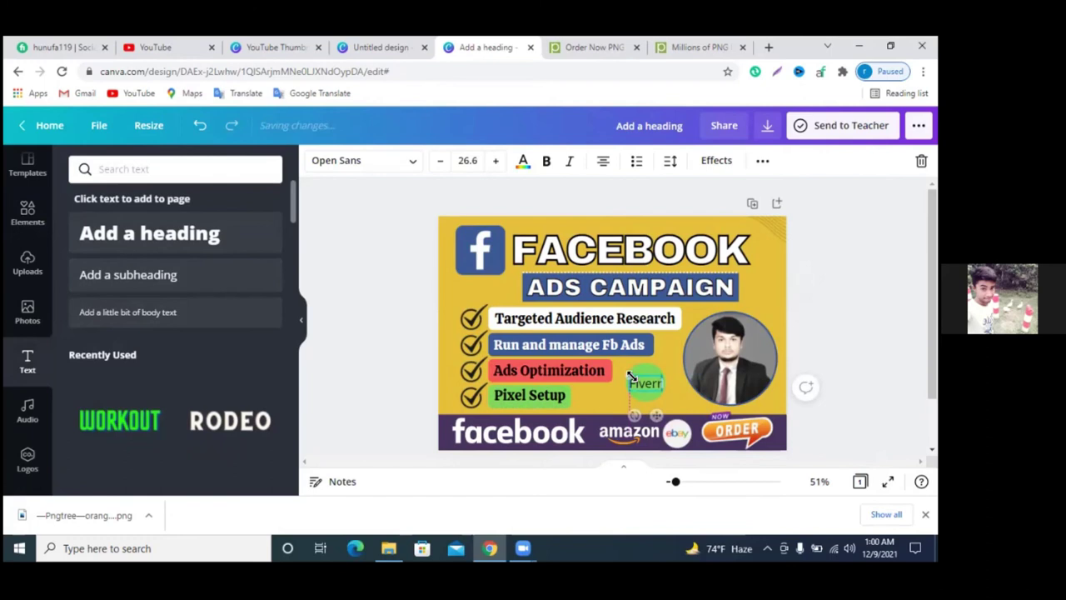
{"action": "key", "text": "Escape"}
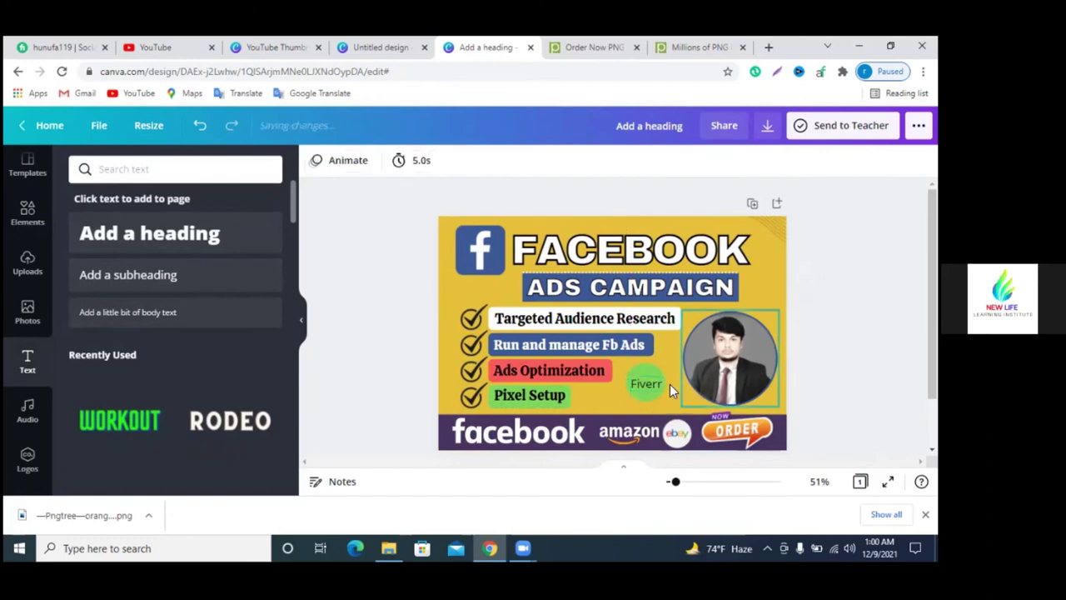
{"action": "left_click_drag", "start_coordinate": [652, 385], "coordinate": [651, 386]}
{"action": "key", "text": "Escape"}
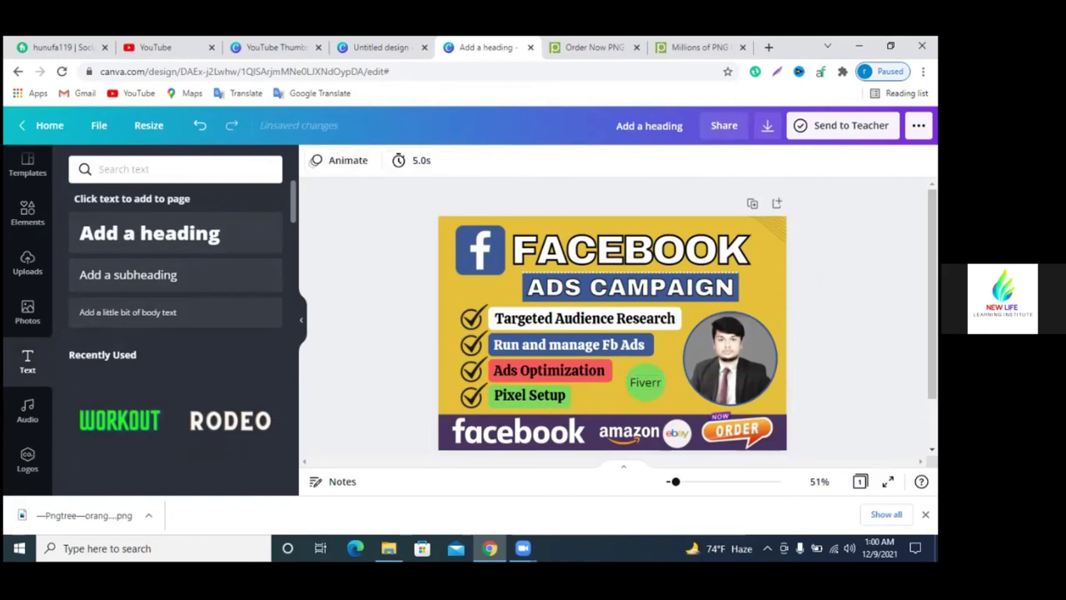
- Drag the Fiverr badge off the thumbnail and add a fresh subheading
{"action": "left_click", "coordinate": [642, 387]}
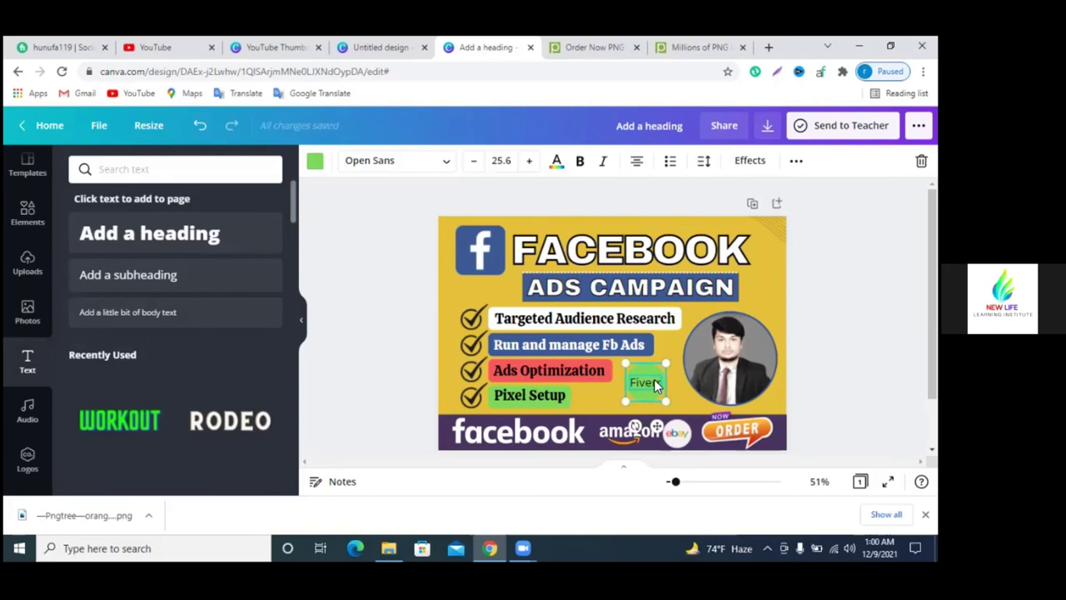
{"action": "left_click_drag", "start_coordinate": [653, 380], "coordinate": [842, 337]}
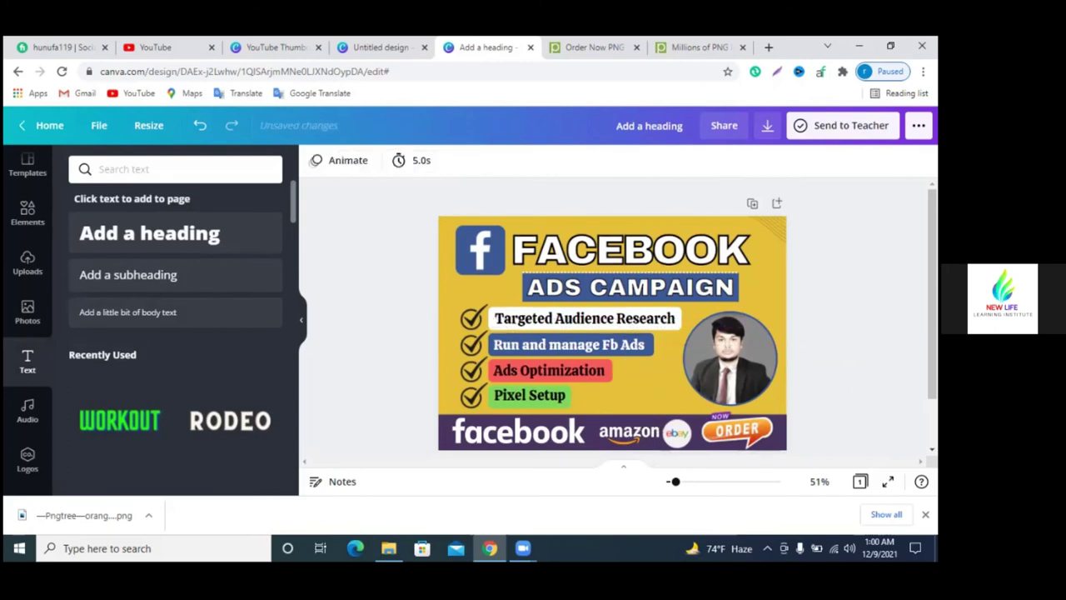
{"action": "left_click", "coordinate": [221, 292]}
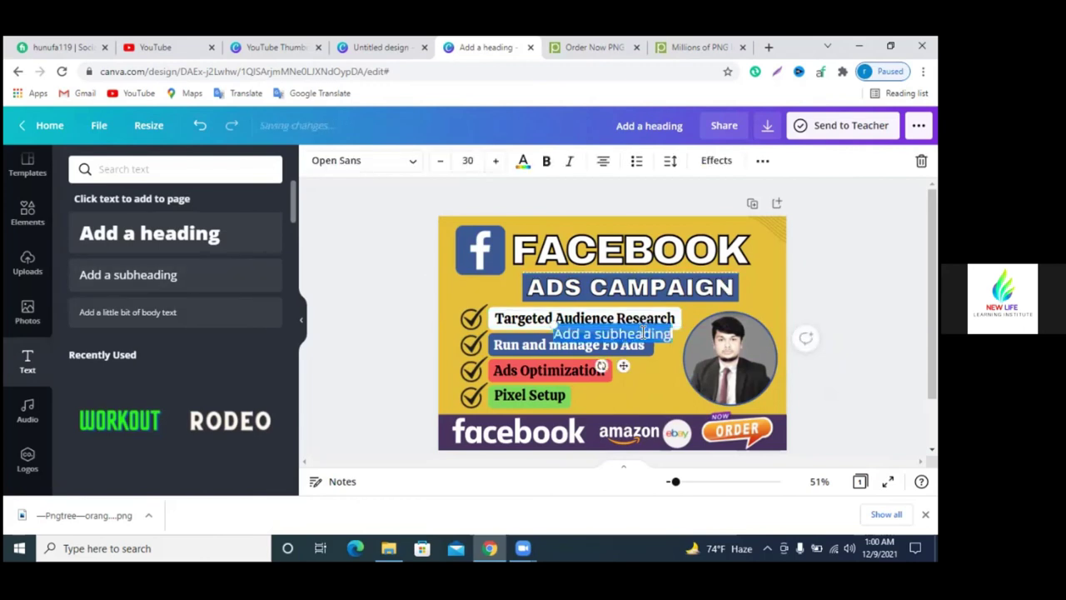
- Move the new subheading beside Pixel Setup and change its text to 'Fiverrr.'
{"action": "left_click", "coordinate": [644, 332]}
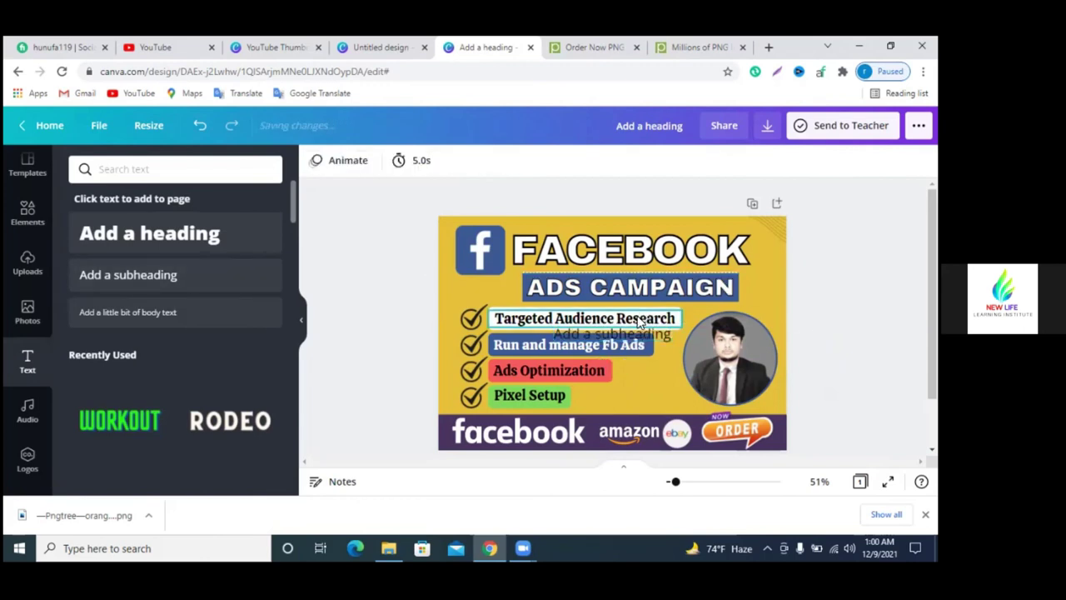
{"action": "left_click_drag", "start_coordinate": [633, 333], "coordinate": [666, 393]}
{"action": "double_click", "coordinate": [667, 393]}
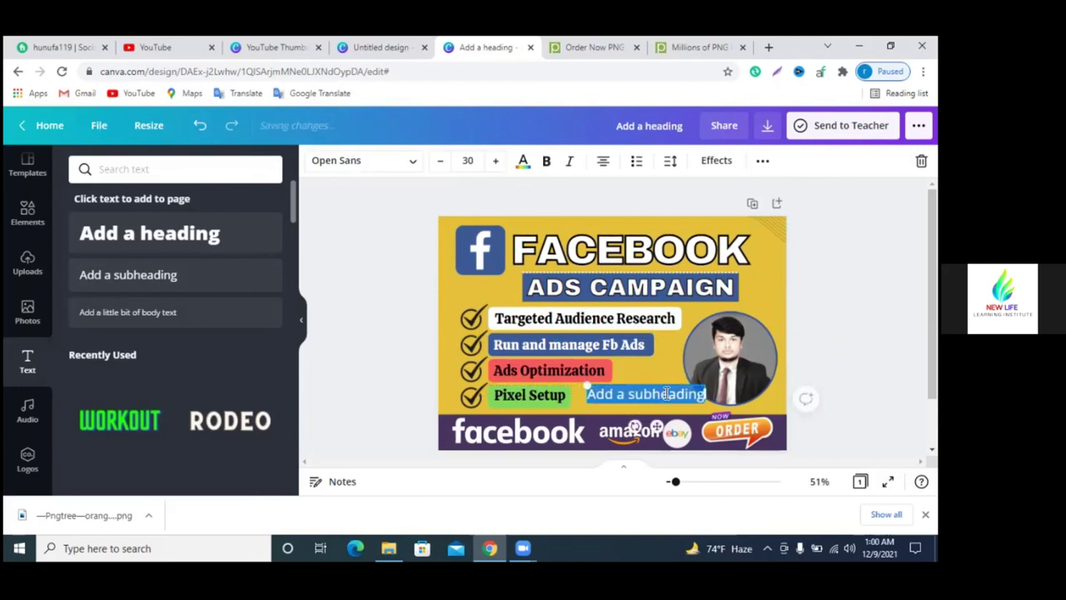
{"action": "type", "text": "Fiv"}
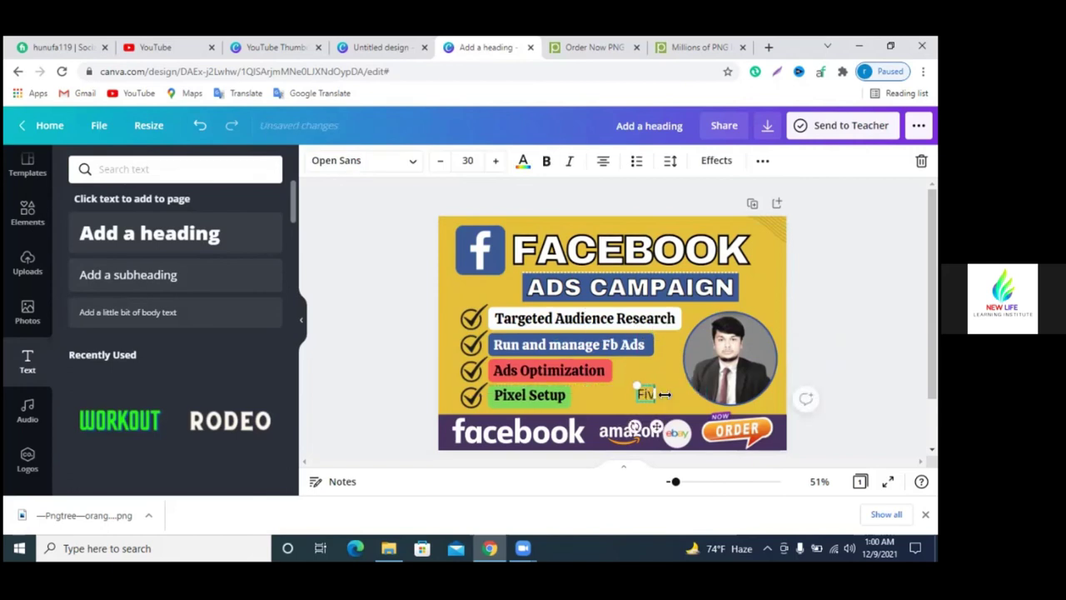
{"action": "type", "text": "errrr"}
{"action": "type", "text": "."}
{"action": "mouse_move", "coordinate": [646, 393]}
{"action": "left_mouse_down"}
{"action": "mouse_move", "coordinate": [648, 382]}
{"action": "mouse_move", "coordinate": [673, 395]}
{"action": "left_mouse_up"}
- Set the Fiverr label in the Baron font
{"action": "left_click", "coordinate": [358, 162]}
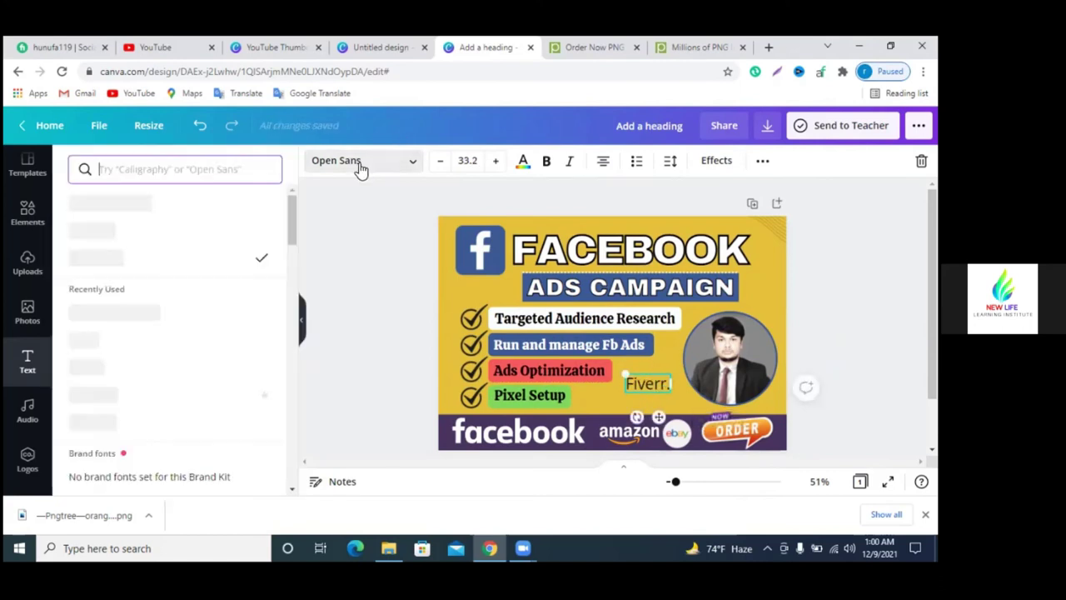
{"action": "left_click", "coordinate": [103, 339]}
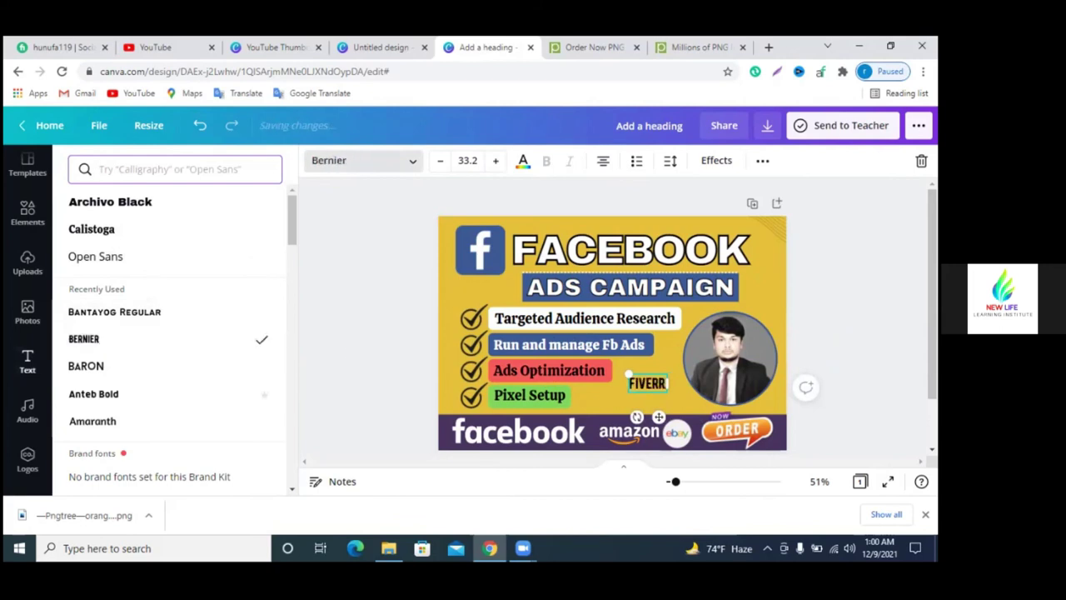
{"action": "left_click", "coordinate": [108, 374]}
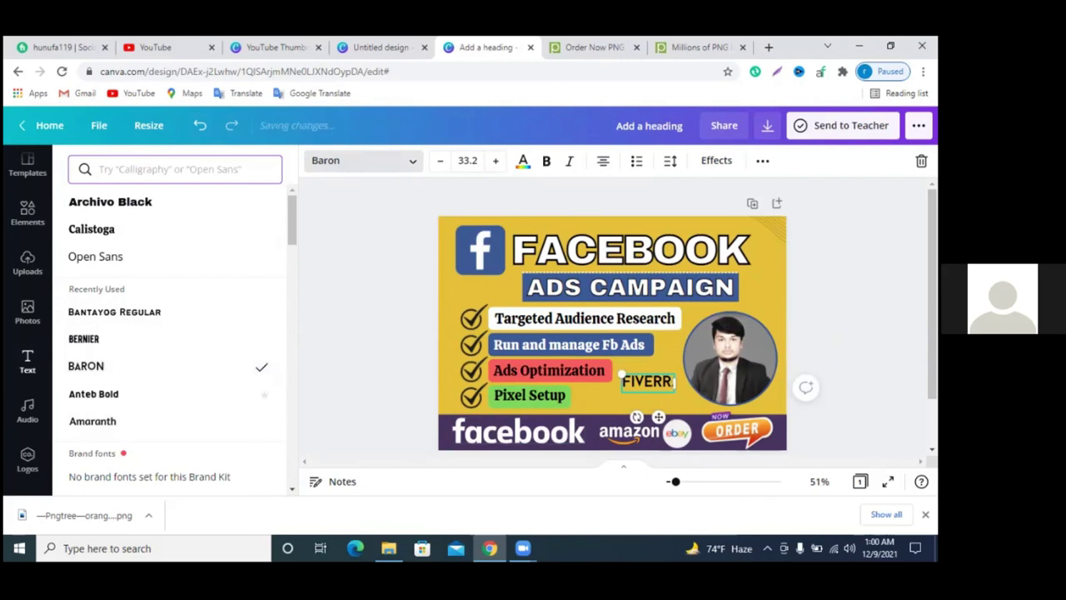
{"action": "left_click", "coordinate": [27, 362]}
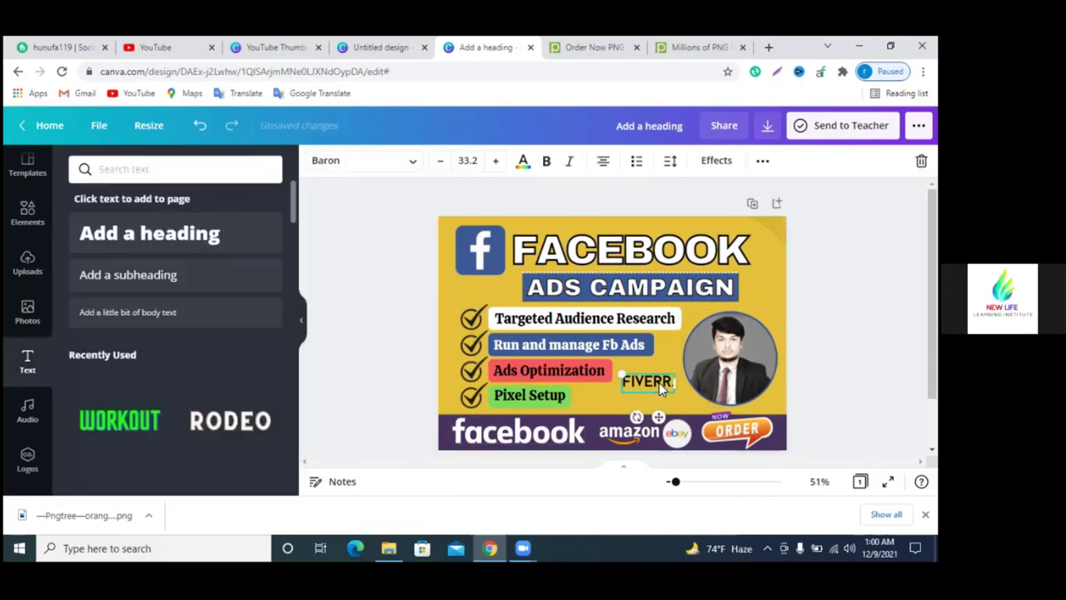
{"action": "type", "text": "."}
{"action": "key", "text": "Escape"}
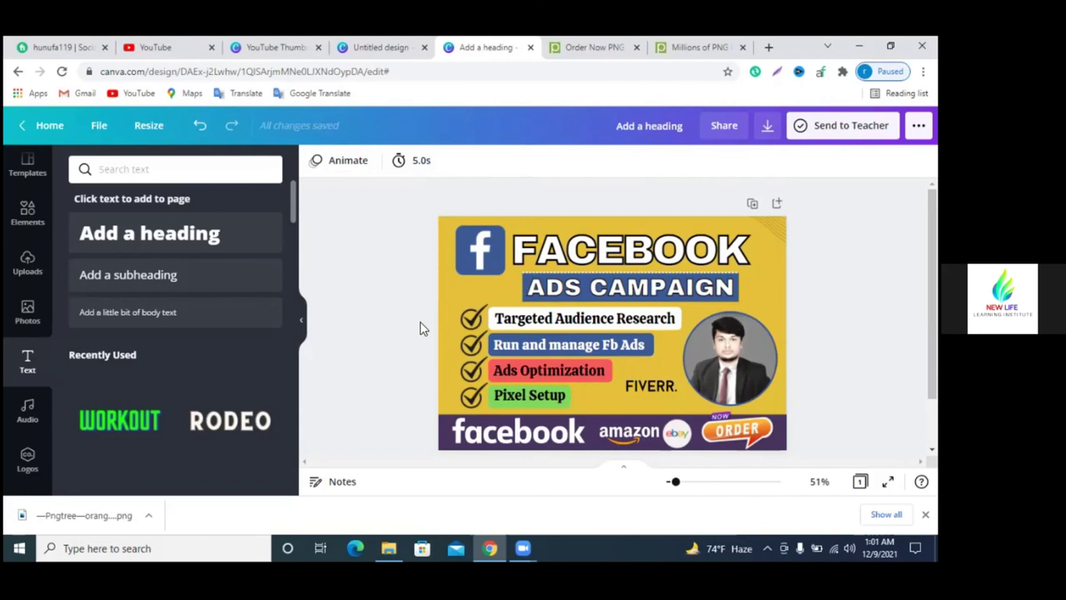
- Recolour the ADS CAMPAIGN banner with the dark purple document colour
{"action": "left_click", "coordinate": [524, 282]}
{"action": "left_click", "coordinate": [371, 295]}
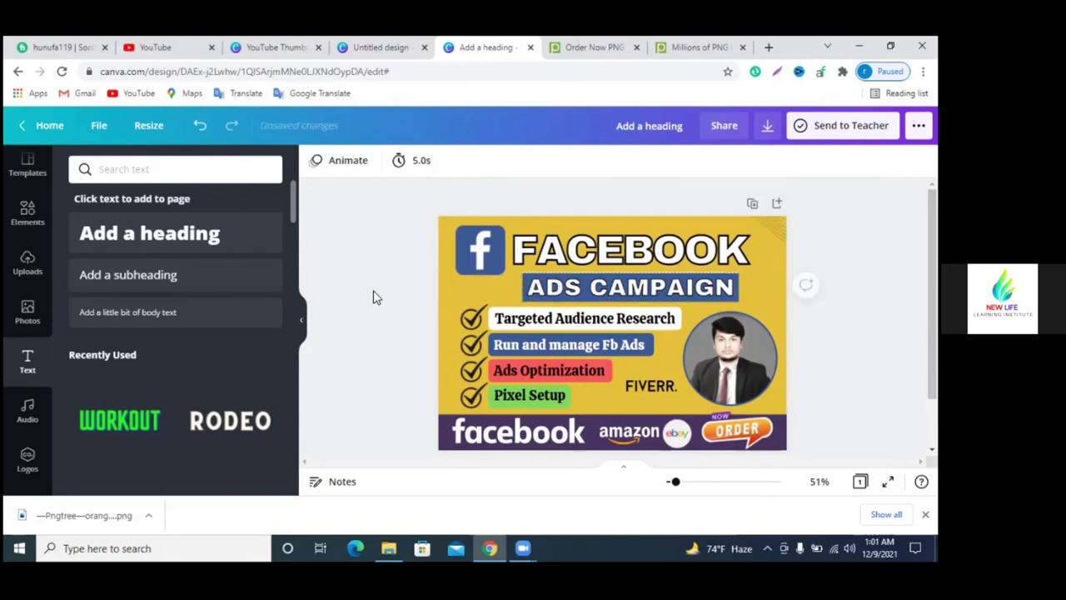
{"action": "left_click", "coordinate": [532, 303]}
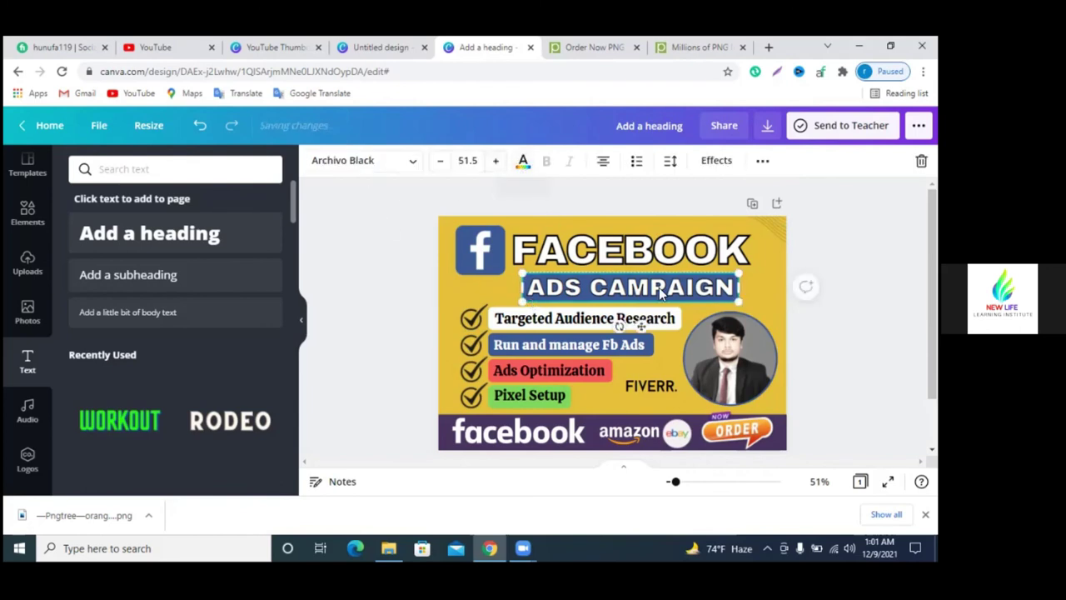
{"action": "left_click", "coordinate": [767, 293]}
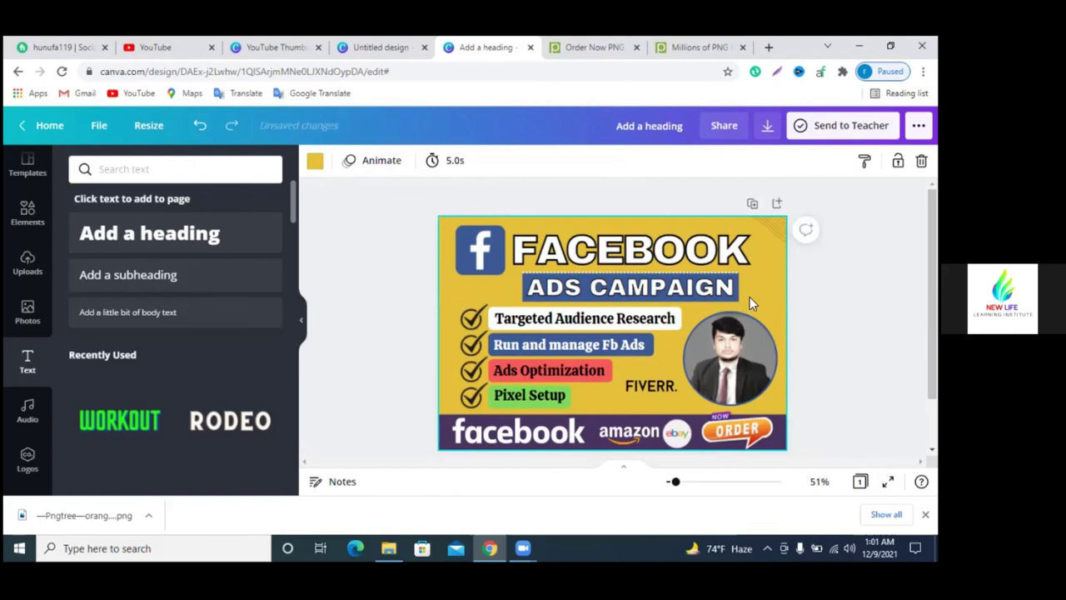
{"action": "left_click", "coordinate": [727, 292]}
{"action": "left_click", "coordinate": [315, 163]}
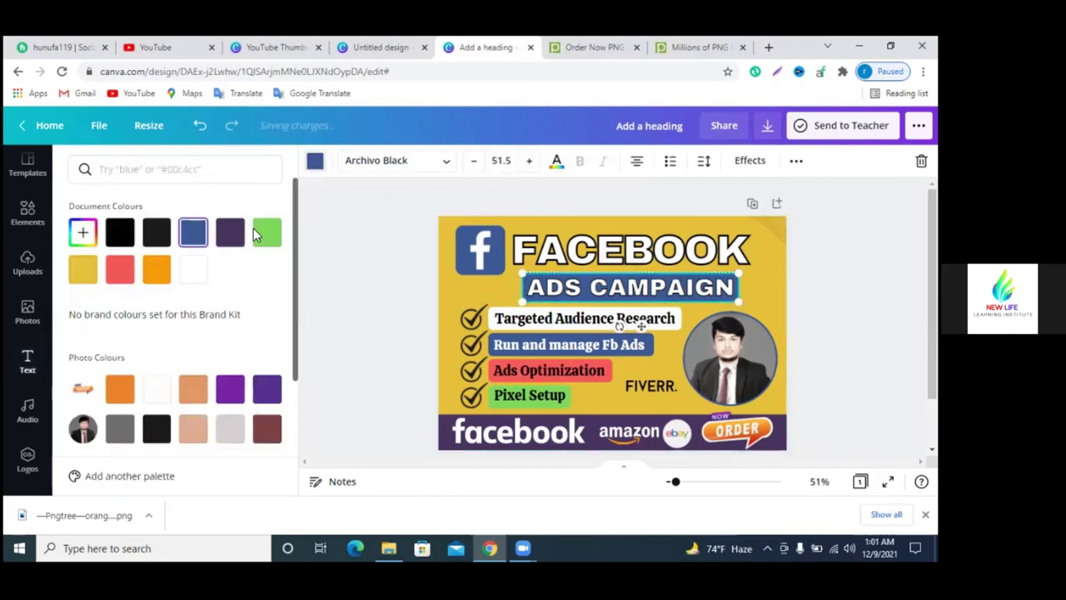
{"action": "left_click", "coordinate": [230, 233]}
{"action": "left_click", "coordinate": [373, 302]}
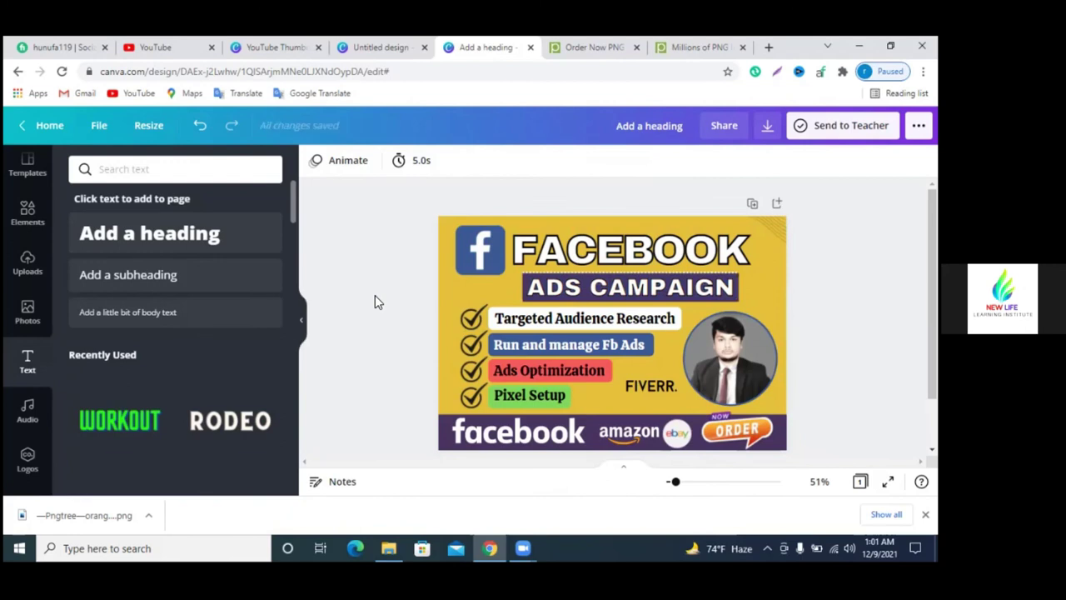
{"action": "left_click", "coordinate": [604, 379]}
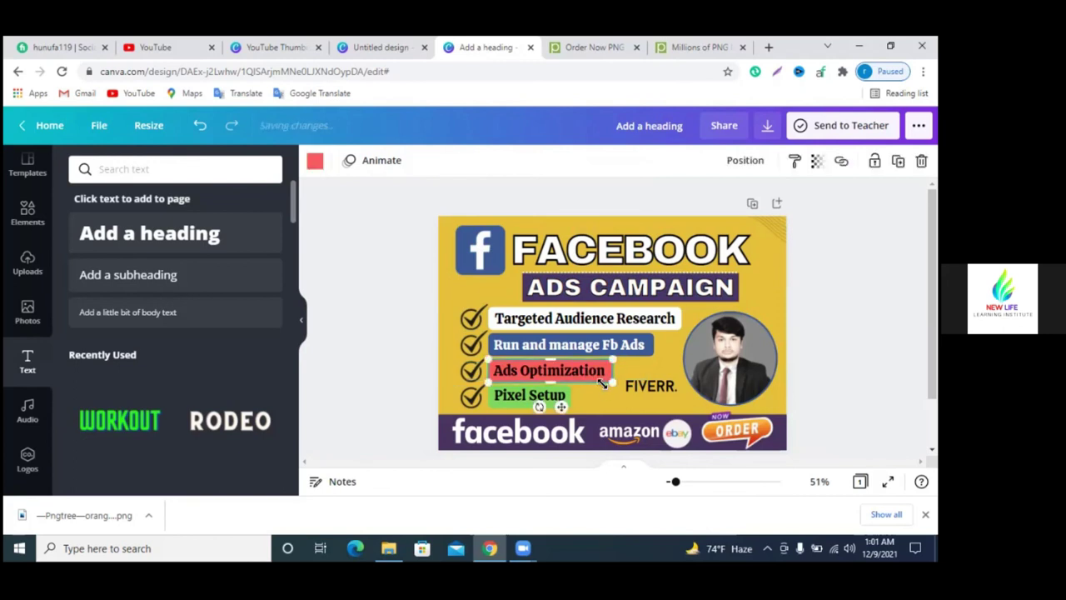
{"action": "left_click", "coordinate": [315, 160]}
{"action": "left_click", "coordinate": [233, 233]}
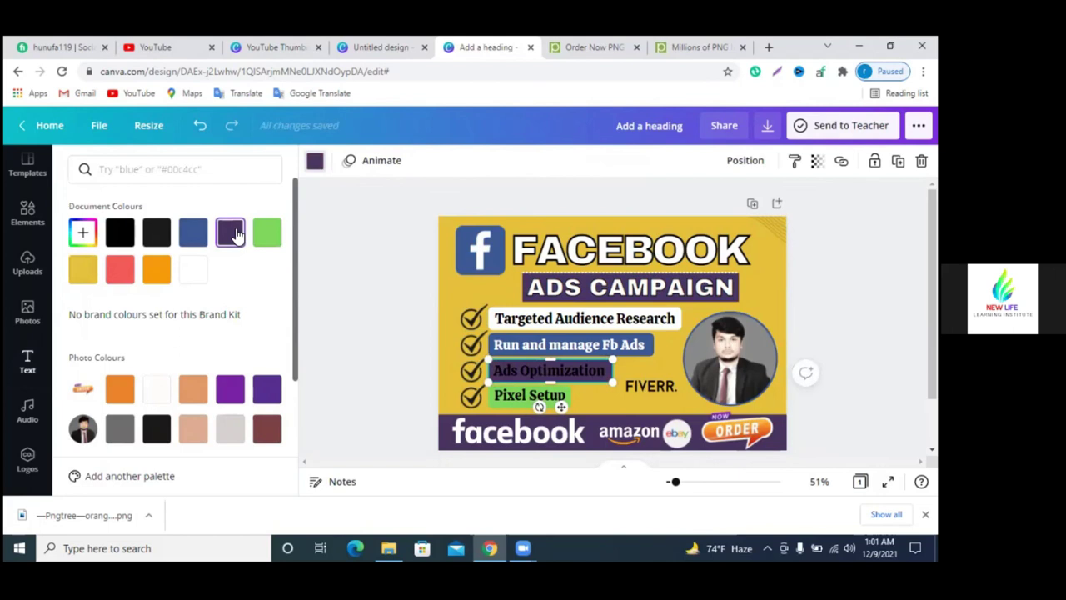
{"action": "left_click", "coordinate": [157, 270]}
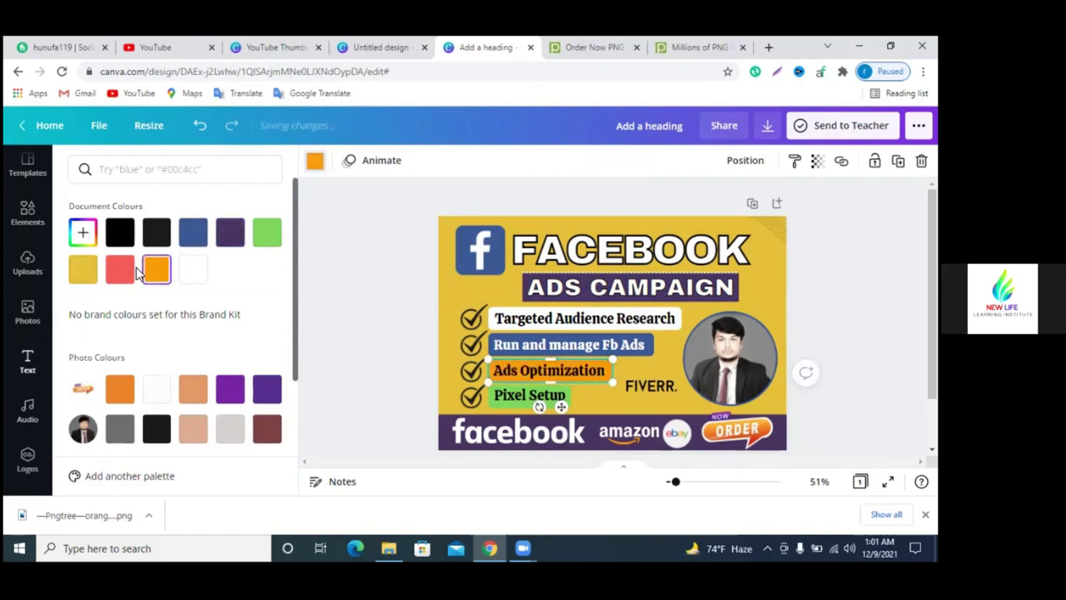
{"action": "left_click", "coordinate": [119, 269]}
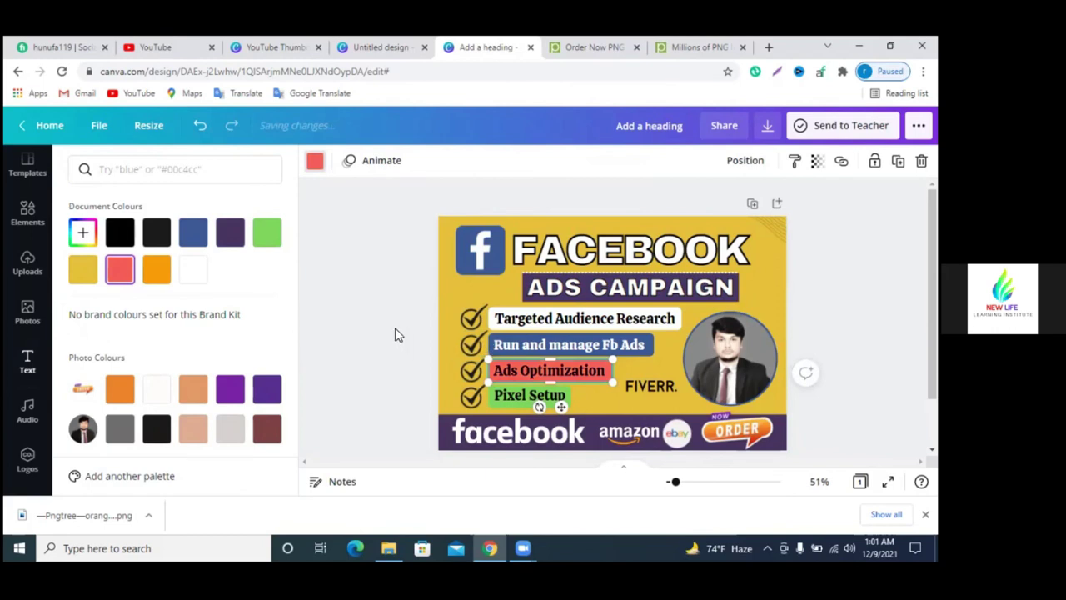
{"action": "left_click", "coordinate": [397, 334]}
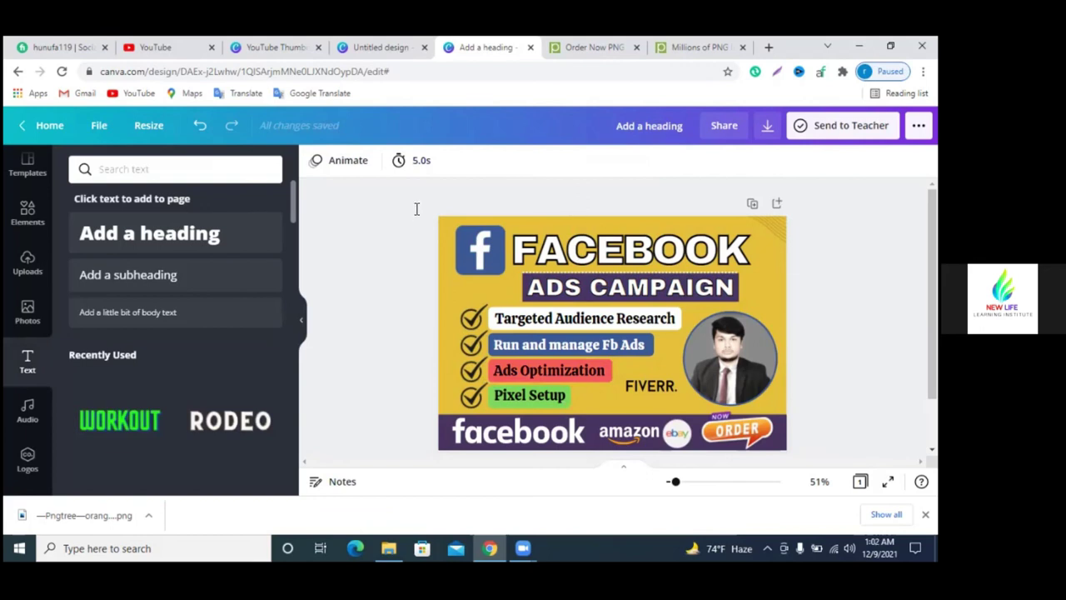
- Title the design 'Facebook ads campaign. facebook marketing, facebook ads , facebook pronmotion' plus 'book post,'
{"action": "left_click", "coordinate": [643, 123]}
{"action": "type", "text": "Facebook ads"}
{"action": "type", "text": " campai"}
{"action": "type", "text": "gn. "}
{"action": "type", "text": "facebook "}
{"action": "type", "text": "marketing"}
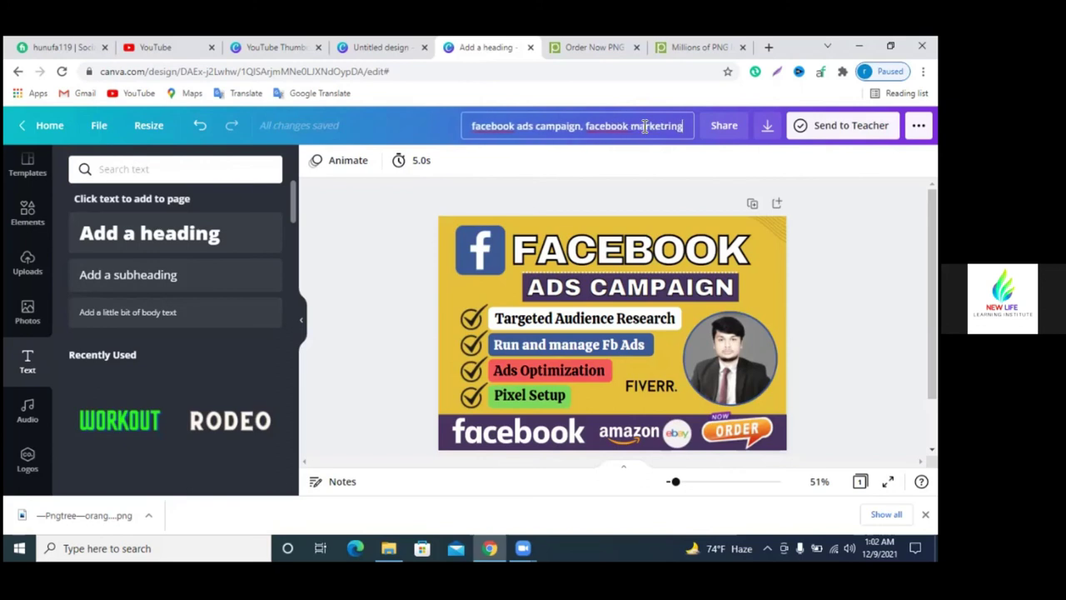
{"action": "type", "text": ", facebook ads "}
{"action": "type", "text": ", "}
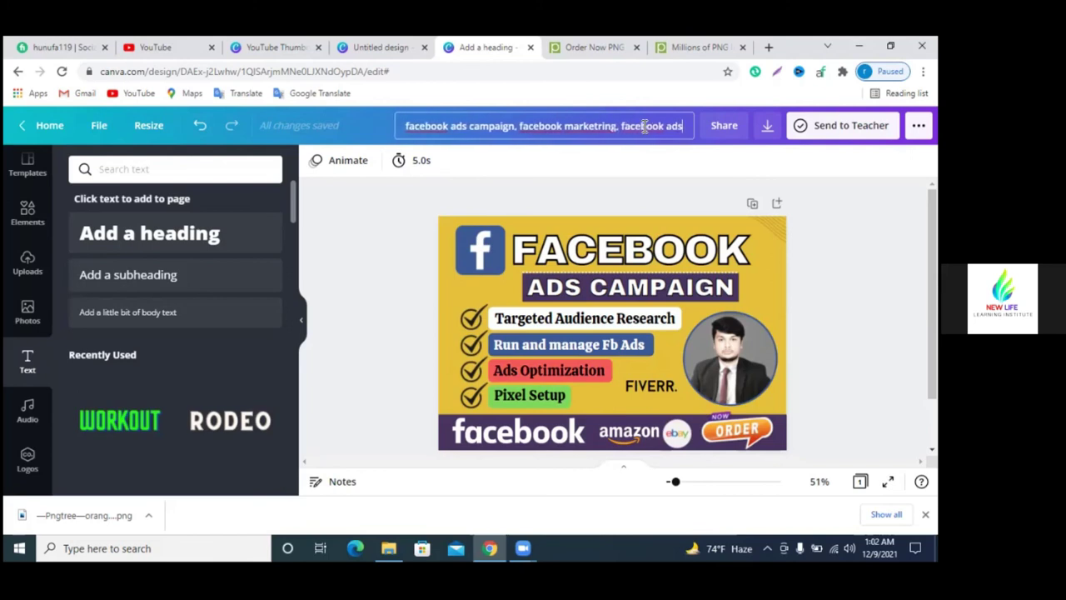
{"action": "type", "text": "facebook pronmotion,"}
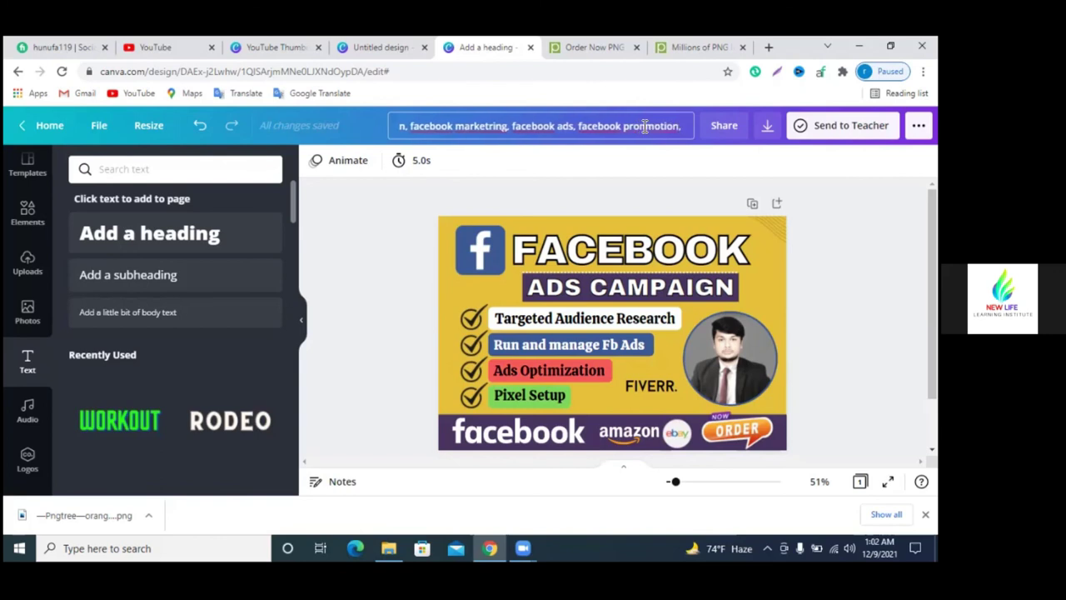
{"action": "type", "text": "book post"}
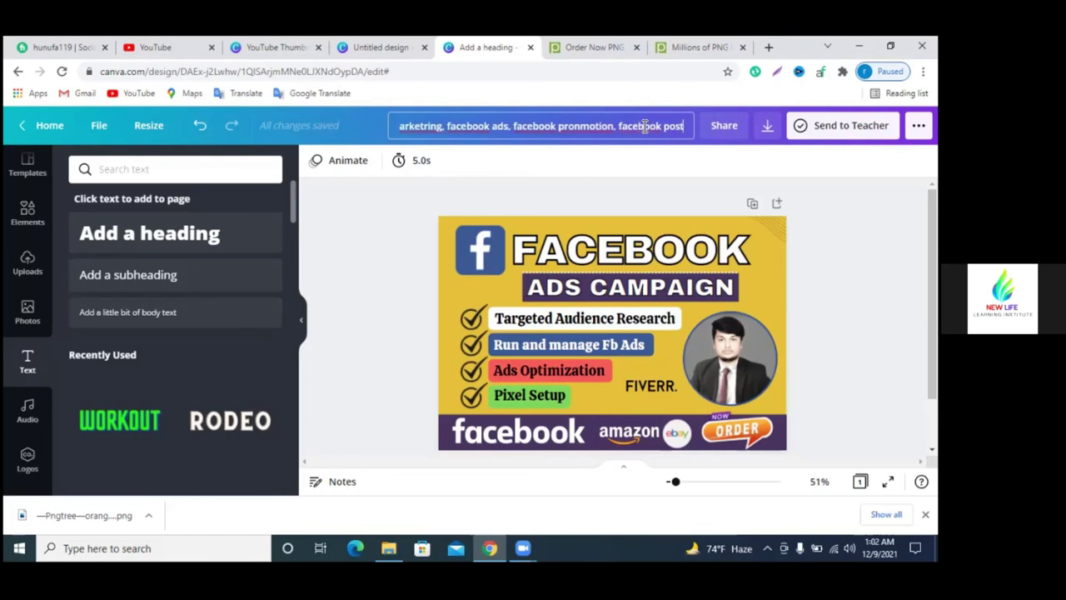
{"action": "type", "text": ","}
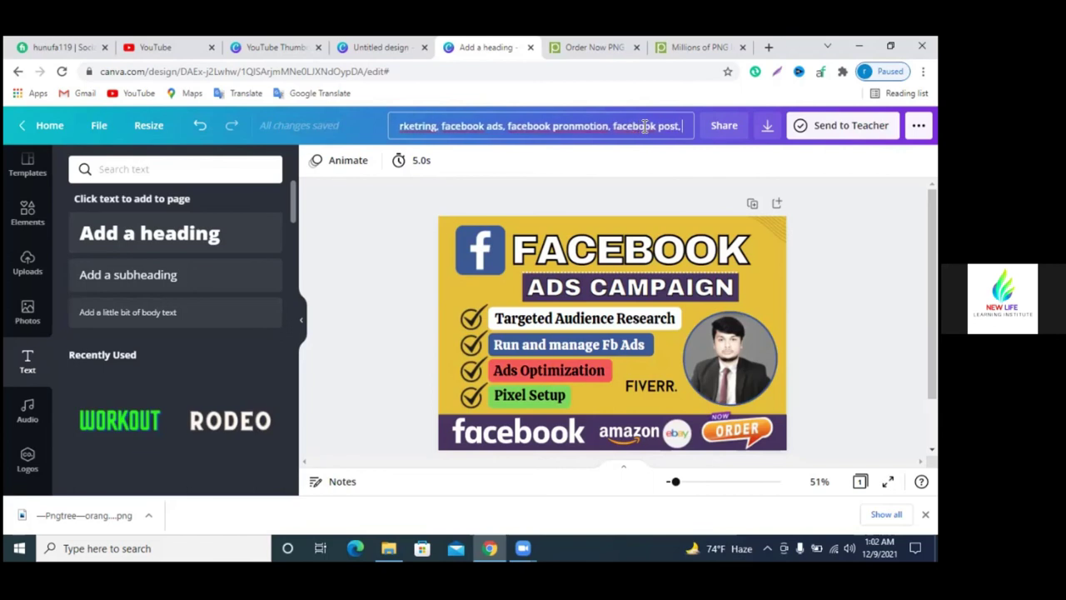
{"action": "key", "text": "Return"}
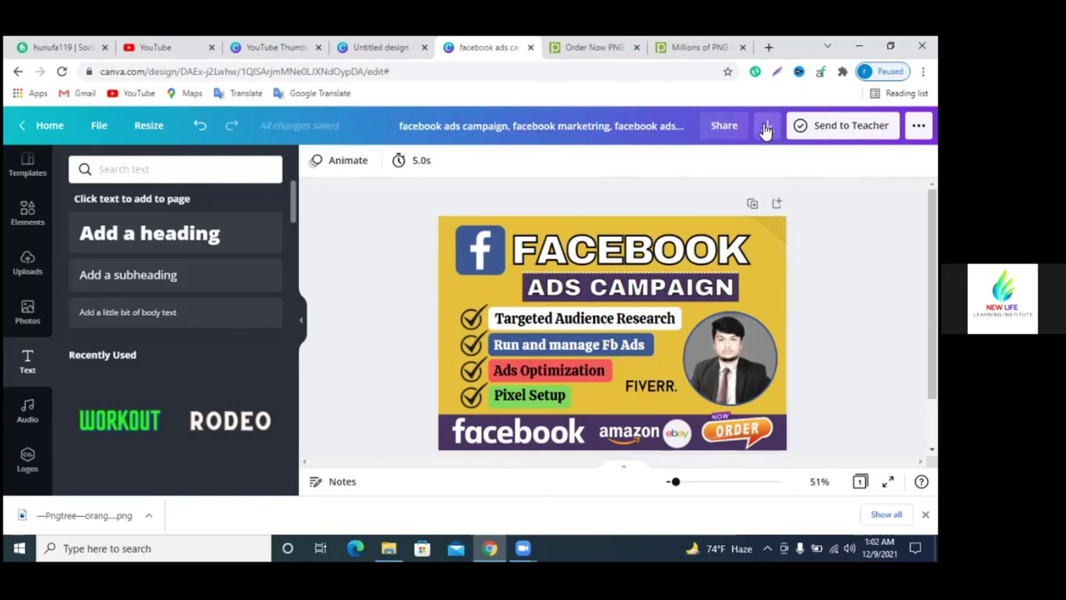
- Download the finished thumbnail as a PNG file
{"action": "left_click", "coordinate": [765, 127]}
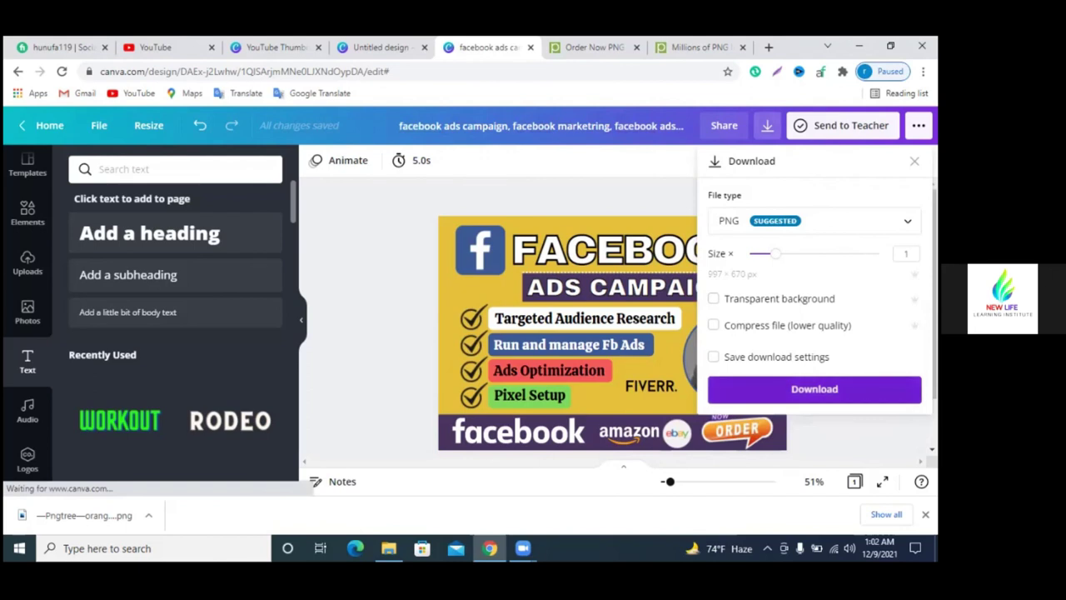
{"action": "left_click", "coordinate": [815, 389]}
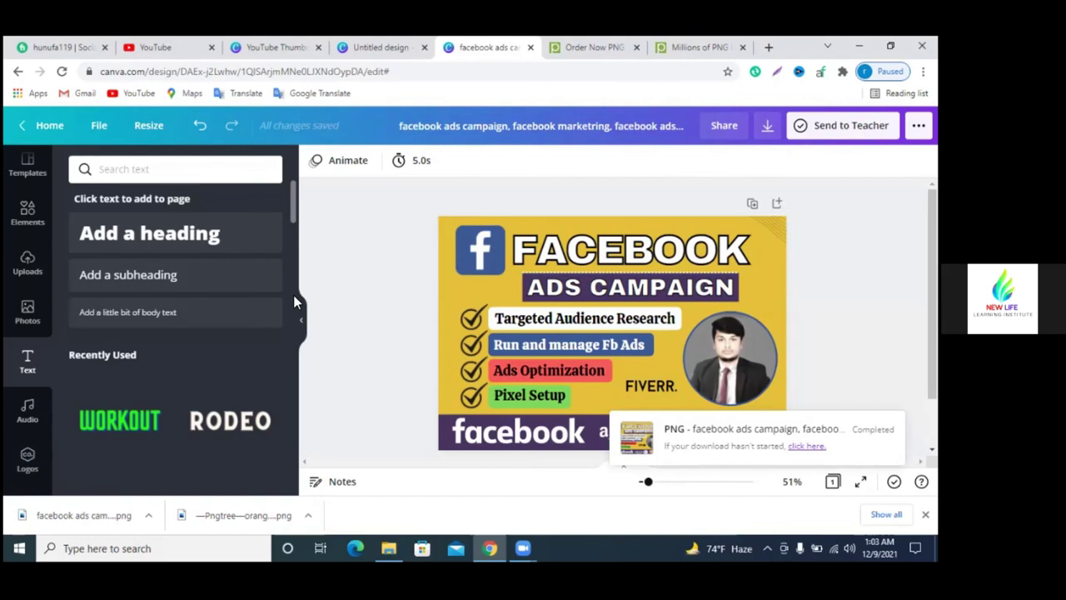
{"action": "scroll", "coordinate": [624, 324], "scroll_direction": "down", "scroll_amount": 1}
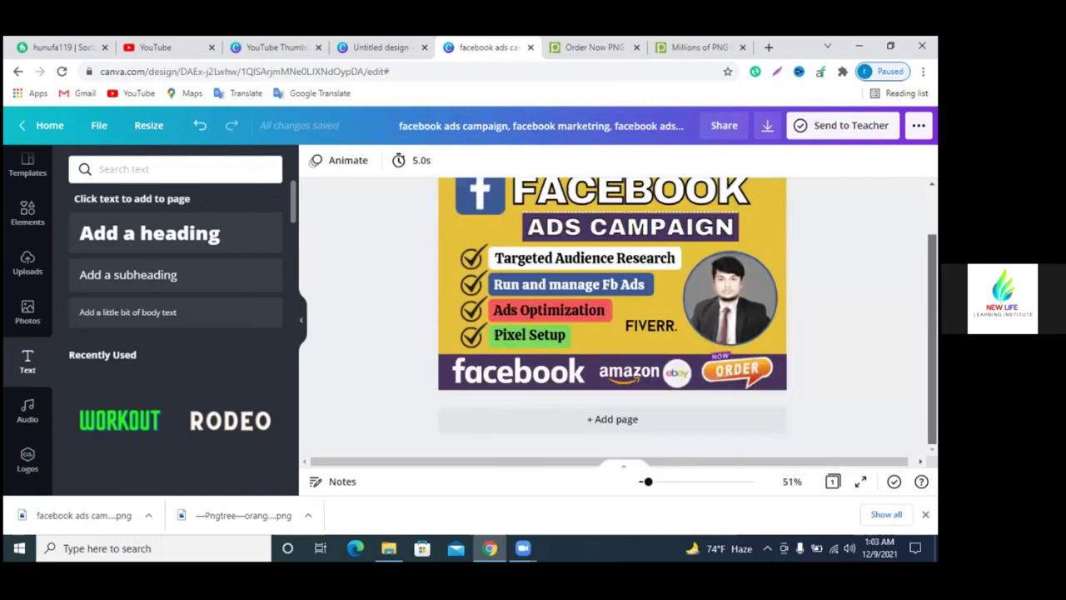
- Dismiss the finished-download bar to return to the thumbnail design
{"action": "scroll", "coordinate": [613, 292], "scroll_direction": "up", "scroll_amount": 1}
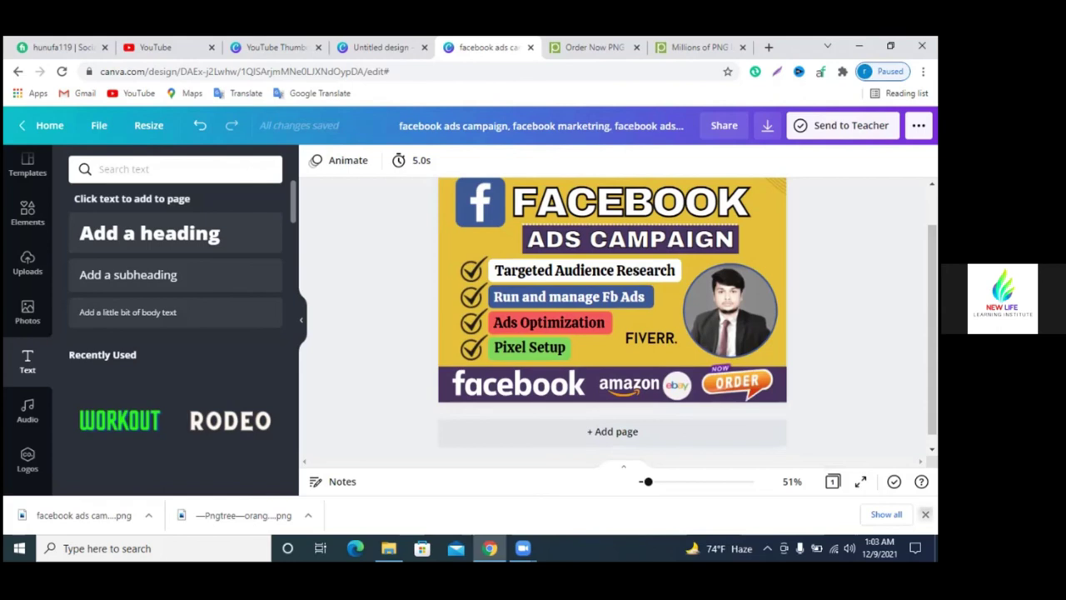
{"action": "left_click", "coordinate": [925, 514]}
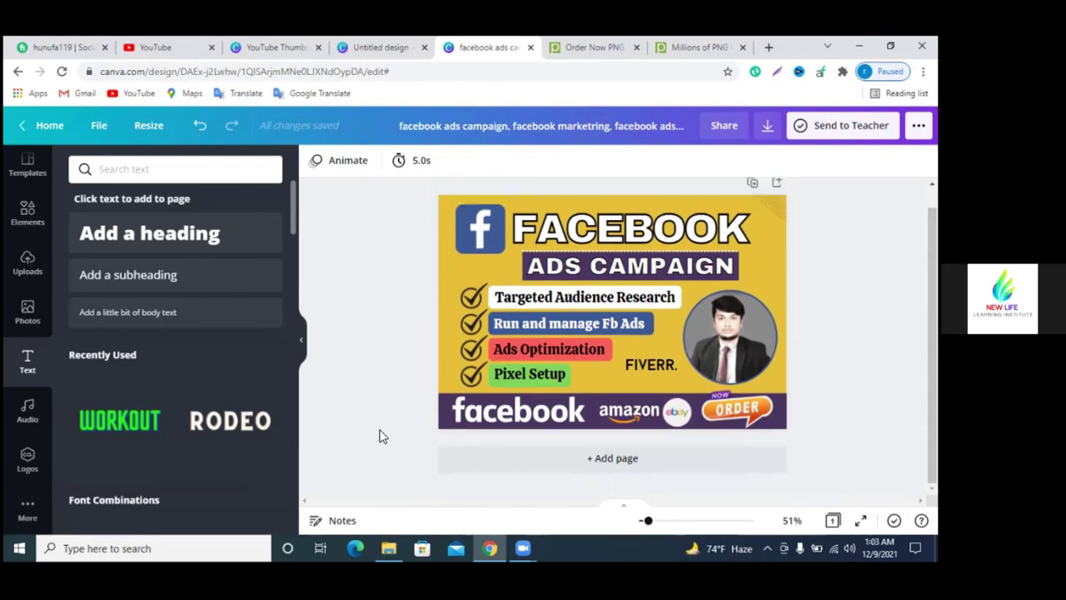
{"action": "scroll", "coordinate": [427, 458], "scroll_direction": "up", "scroll_amount": 1}
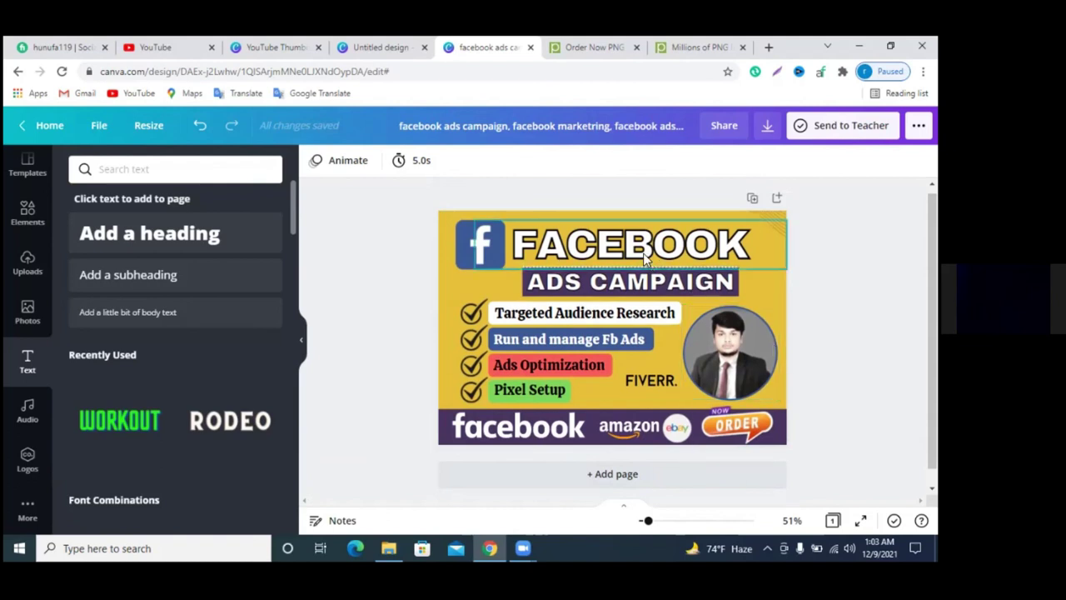
- Select the title text, then drag the top-right decorative stripe further left
{"action": "left_click", "coordinate": [516, 129]}
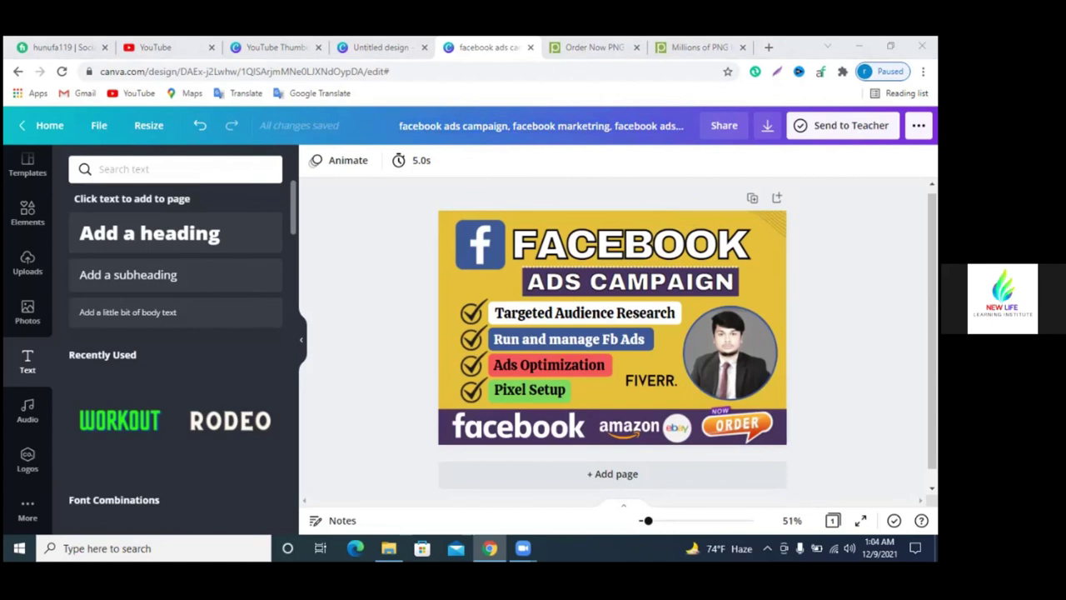
{"action": "mouse_move", "coordinate": [230, 420]}
{"action": "left_click", "coordinate": [775, 226]}
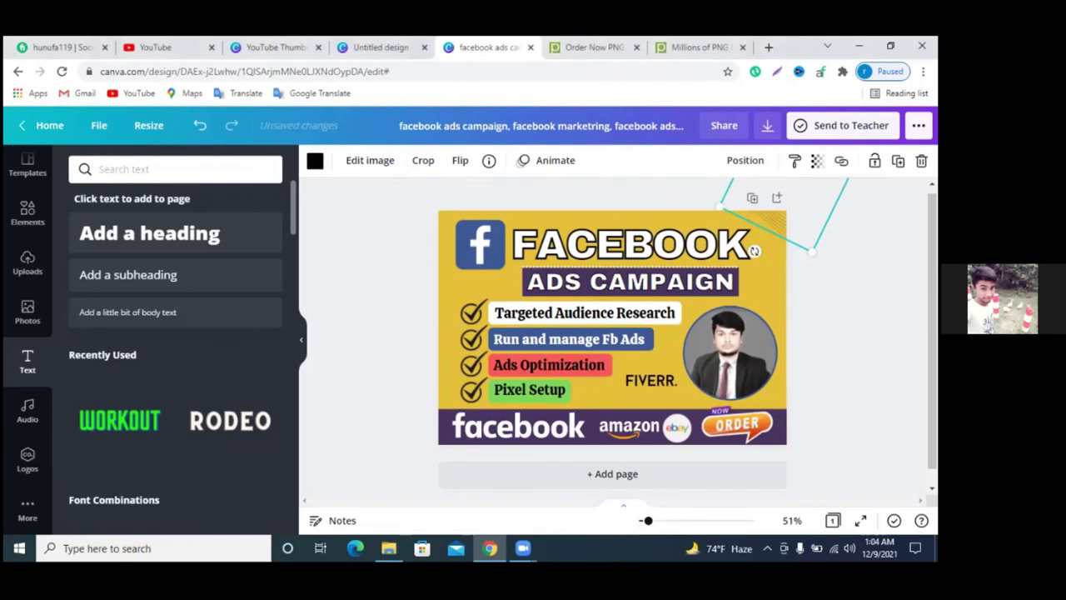
{"action": "mouse_move", "coordinate": [788, 234]}
{"action": "left_mouse_down"}
{"action": "mouse_move", "coordinate": [424, 267]}
{"action": "mouse_move", "coordinate": [447, 258]}
{"action": "left_mouse_up"}
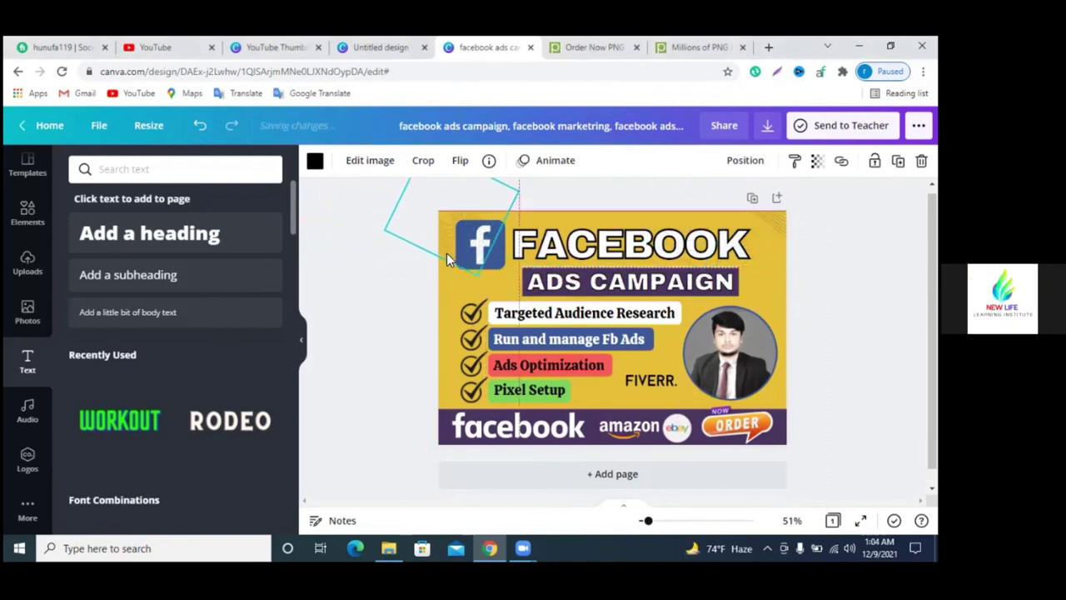
{"action": "left_click_drag", "start_coordinate": [446, 252], "coordinate": [269, 270]}
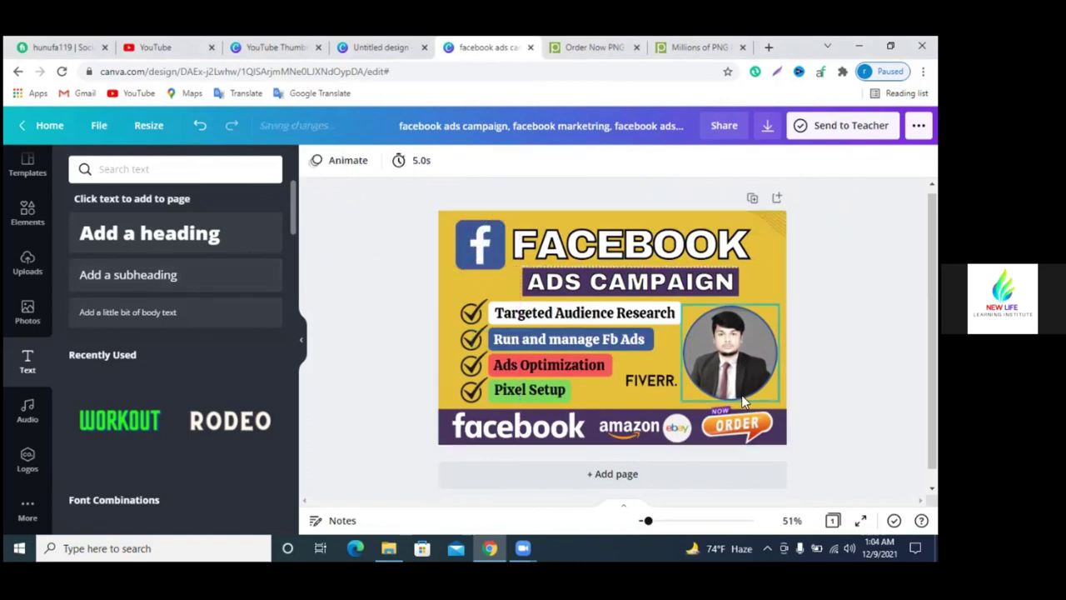
- Add a circle frame from the Elements library's Frames collection
{"action": "left_click", "coordinate": [26, 215]}
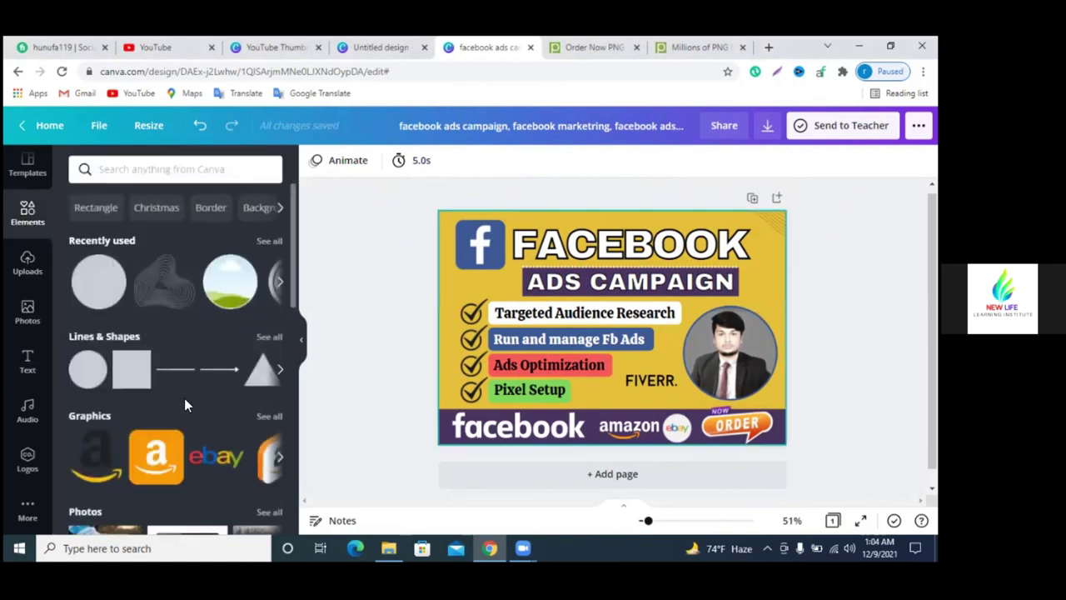
{"action": "scroll", "coordinate": [185, 398], "scroll_direction": "down", "scroll_amount": 5}
{"action": "scroll", "coordinate": [158, 413], "scroll_direction": "down", "scroll_amount": 3}
{"action": "scroll", "coordinate": [155, 417], "scroll_direction": "down", "scroll_amount": 1}
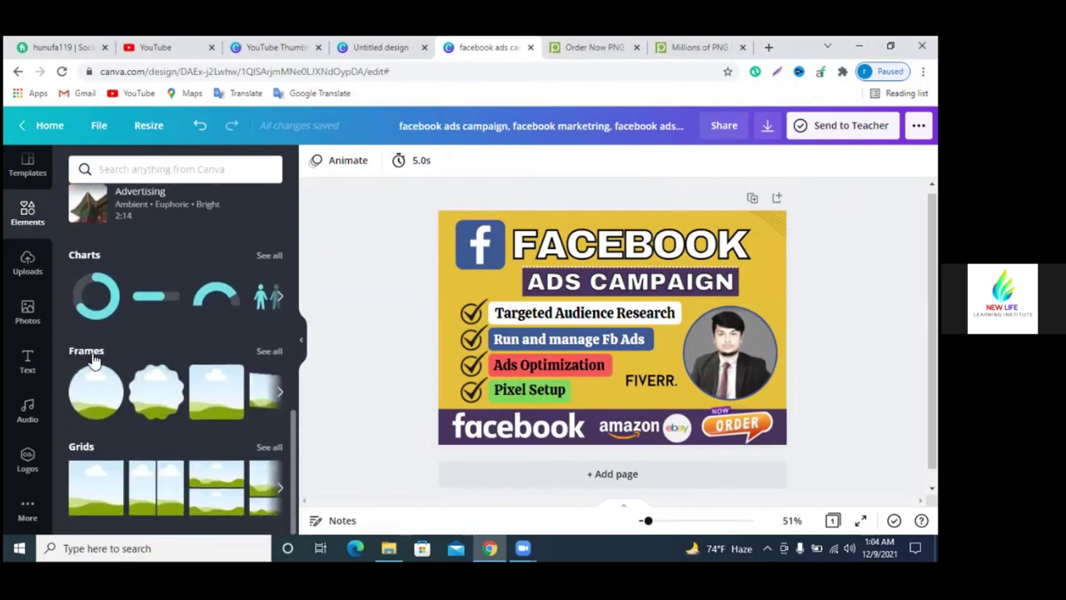
{"action": "left_click", "coordinate": [268, 353]}
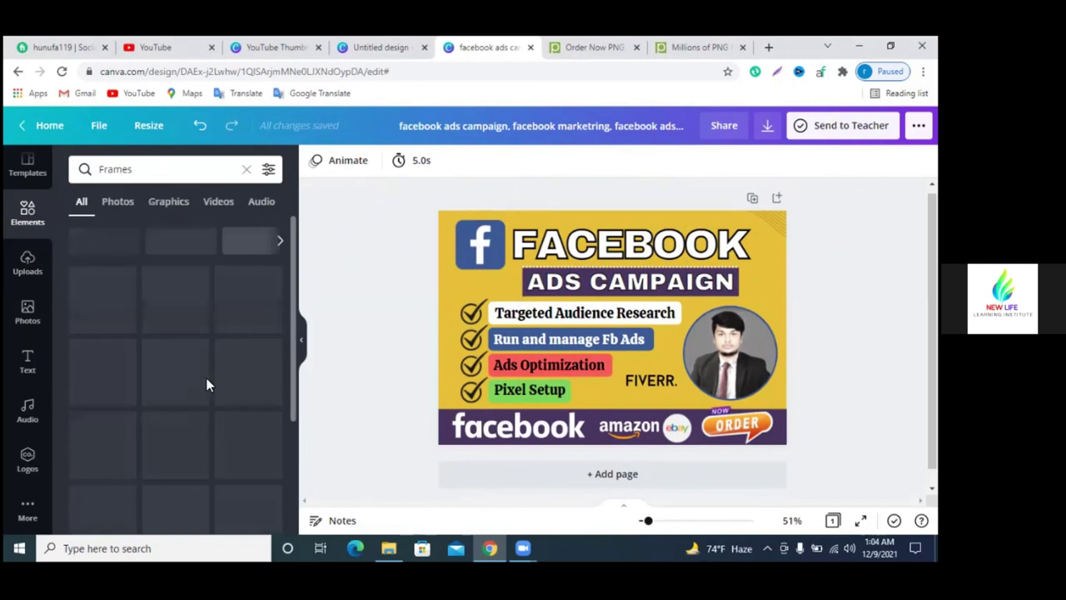
{"action": "scroll", "coordinate": [208, 383], "scroll_direction": "down", "scroll_amount": 3}
{"action": "scroll", "coordinate": [209, 383], "scroll_direction": "down", "scroll_amount": 2}
{"action": "scroll", "coordinate": [208, 383], "scroll_direction": "down", "scroll_amount": 2}
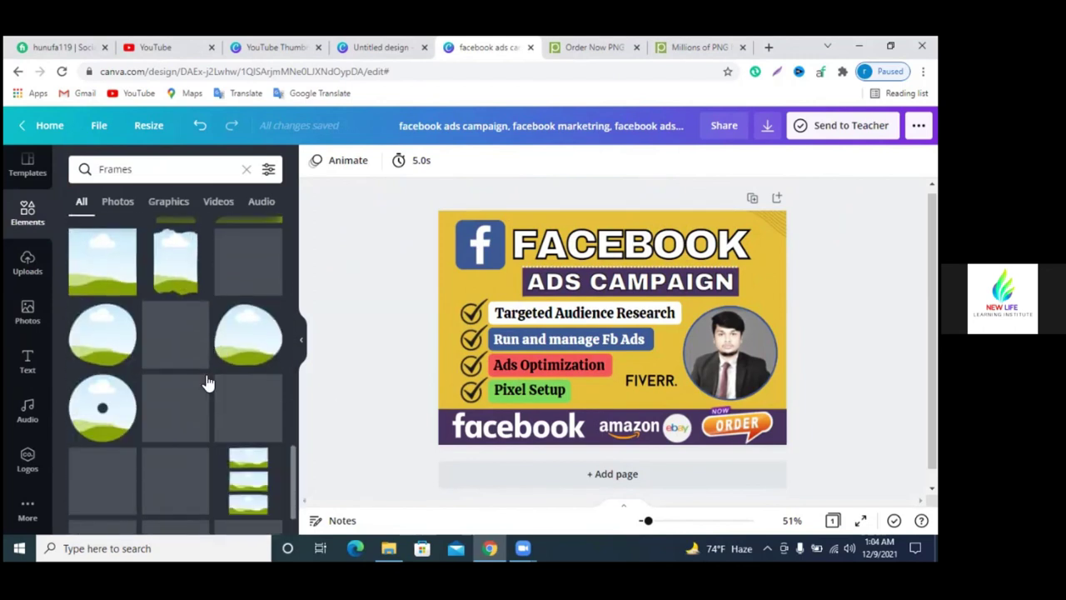
{"action": "scroll", "coordinate": [209, 383], "scroll_direction": "down", "scroll_amount": 2}
{"action": "scroll", "coordinate": [208, 383], "scroll_direction": "down", "scroll_amount": 2}
{"action": "scroll", "coordinate": [208, 382], "scroll_direction": "down", "scroll_amount": 2}
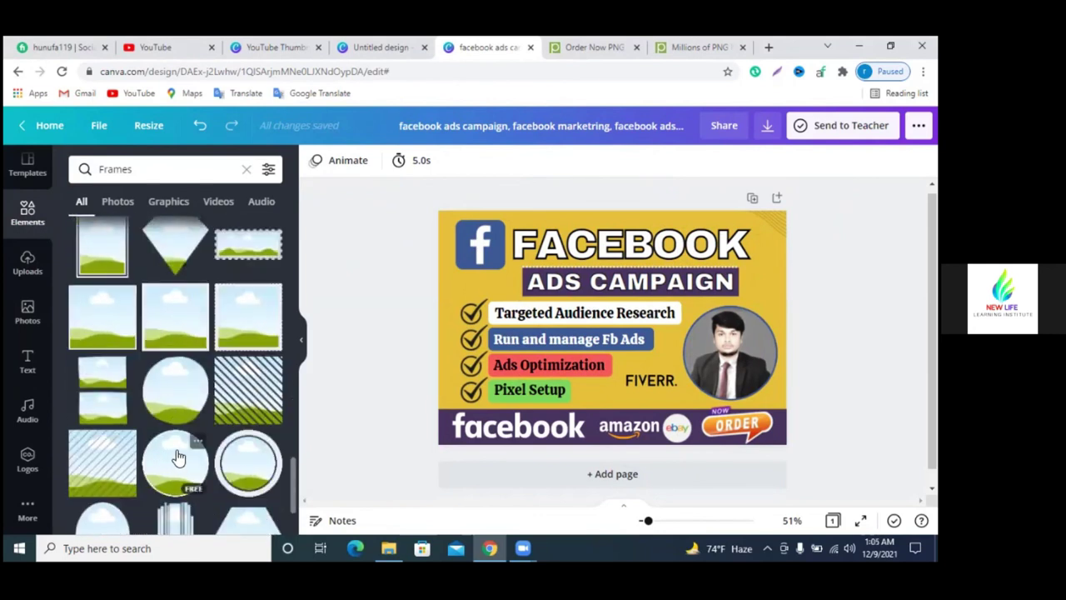
{"action": "left_click", "coordinate": [185, 459]}
- Shrink the circle frame and move it to the top-right corner
{"action": "mouse_move", "coordinate": [664, 363]}
{"action": "left_mouse_down"}
{"action": "mouse_move", "coordinate": [773, 364]}
{"action": "mouse_move", "coordinate": [772, 279]}
{"action": "left_mouse_up"}
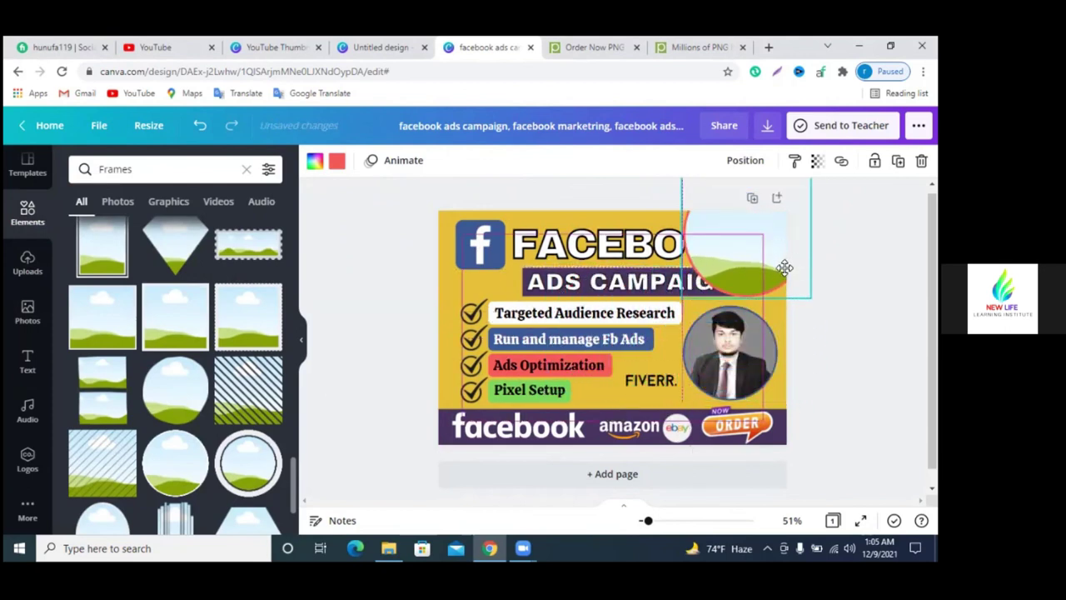
{"action": "left_click_drag", "start_coordinate": [778, 197], "coordinate": [776, 209]}
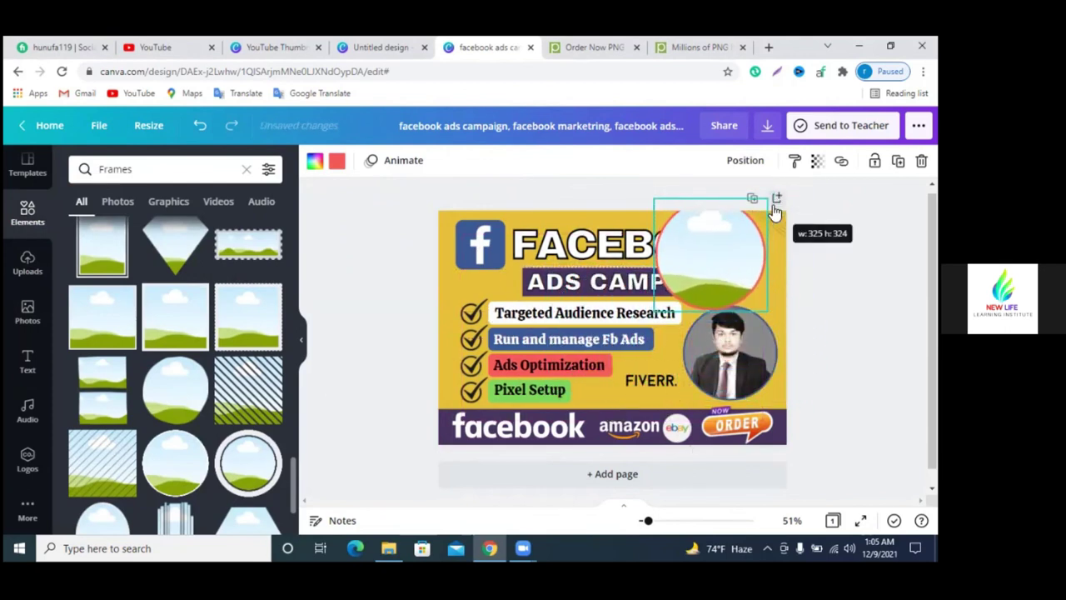
{"action": "mouse_move", "coordinate": [745, 255]}
{"action": "left_mouse_down"}
{"action": "mouse_move", "coordinate": [782, 250]}
{"action": "mouse_move", "coordinate": [772, 252]}
{"action": "left_mouse_up"}
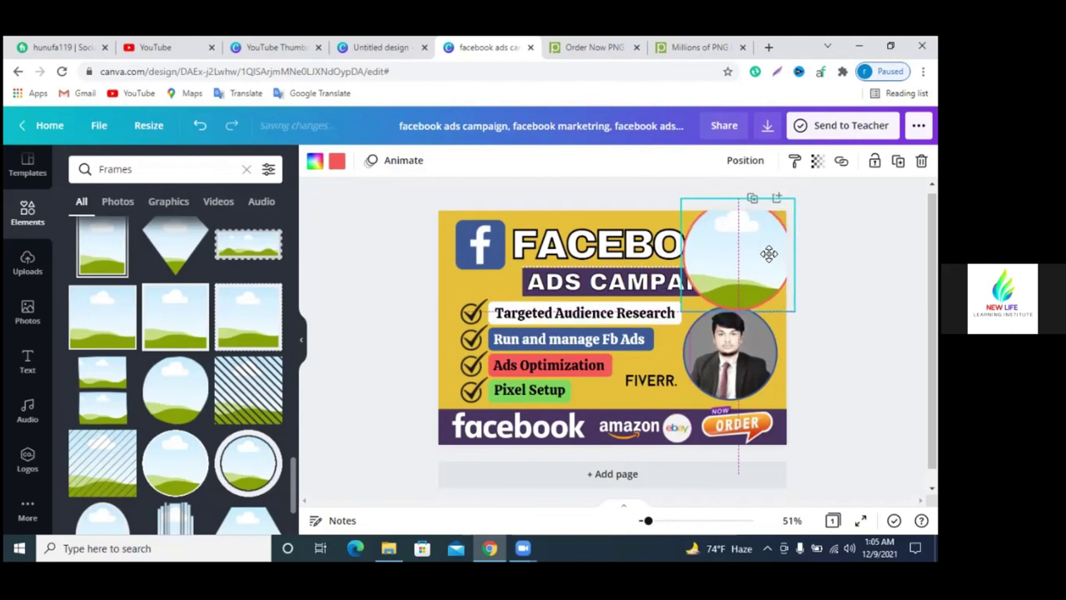
{"action": "left_click", "coordinate": [28, 265]}
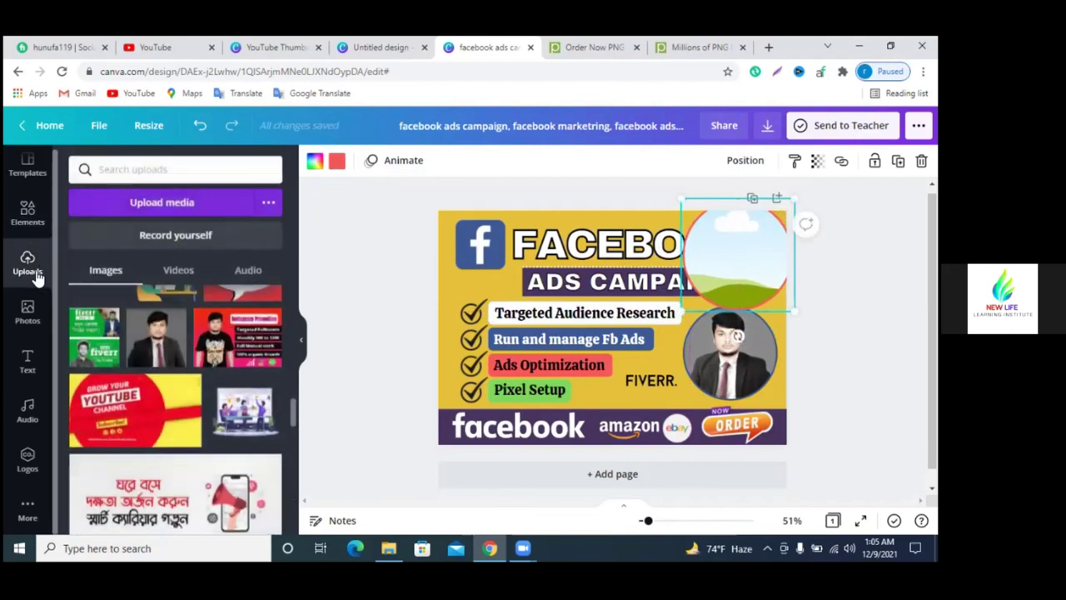
- Place the suited portrait photo from Uploads into the top-right circle frame
{"action": "left_click", "coordinate": [157, 346]}
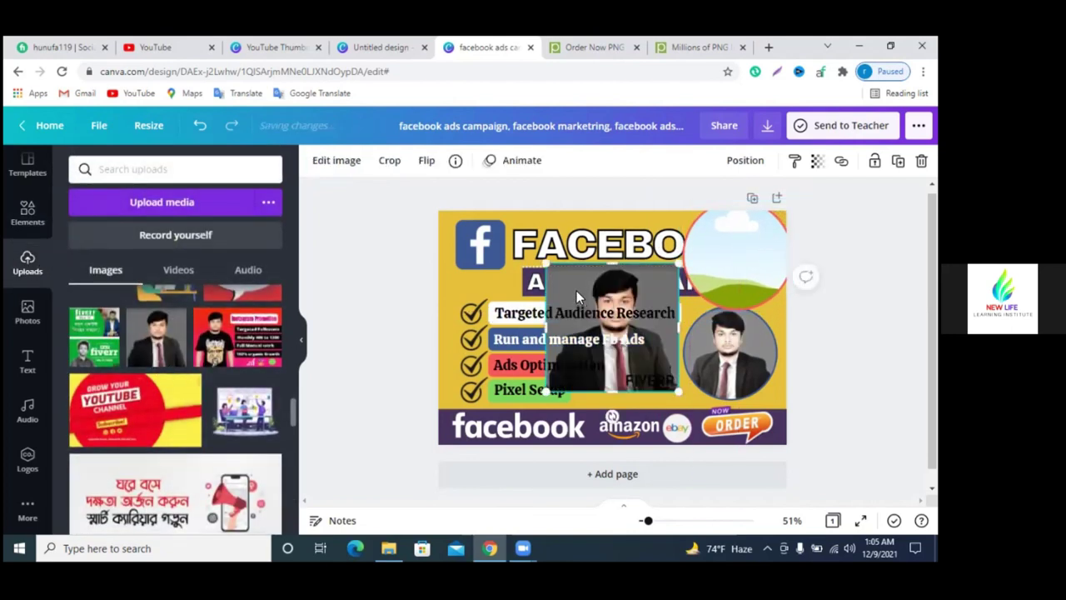
{"action": "left_click_drag", "start_coordinate": [576, 291], "coordinate": [706, 249]}
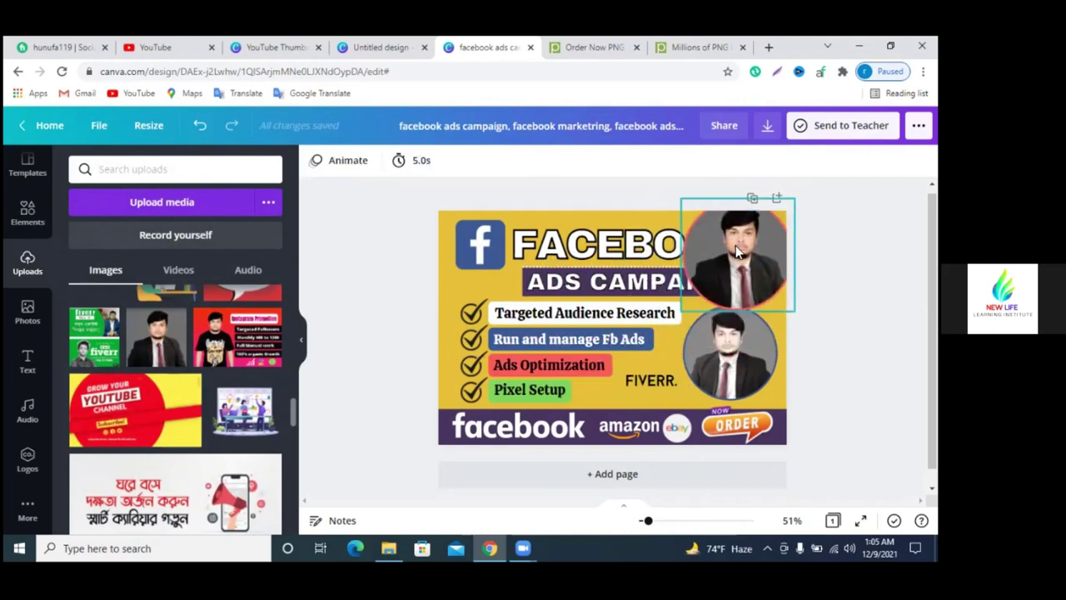
{"action": "left_click", "coordinate": [735, 245]}
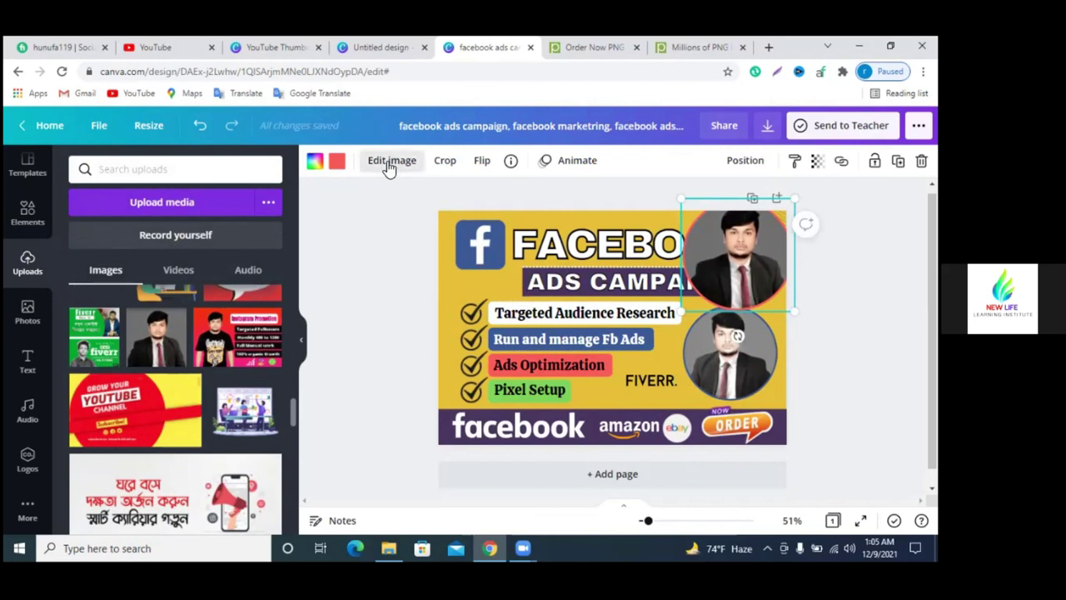
- Remove the framed portrait's background with BG Remover and drag the cut-out toward the lower centre
{"action": "left_click", "coordinate": [390, 165]}
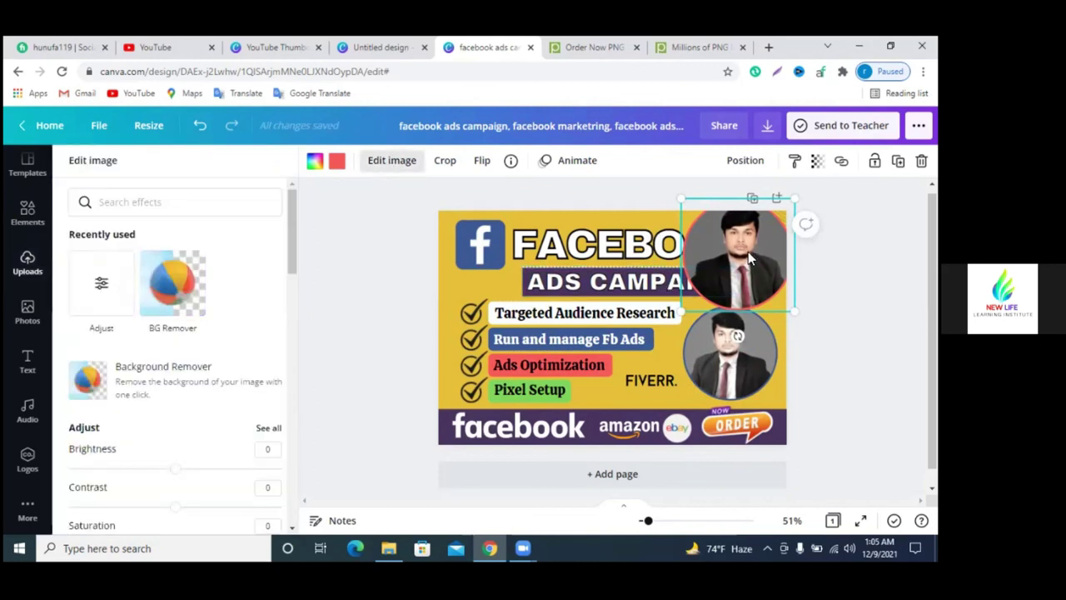
{"action": "left_click", "coordinate": [174, 292]}
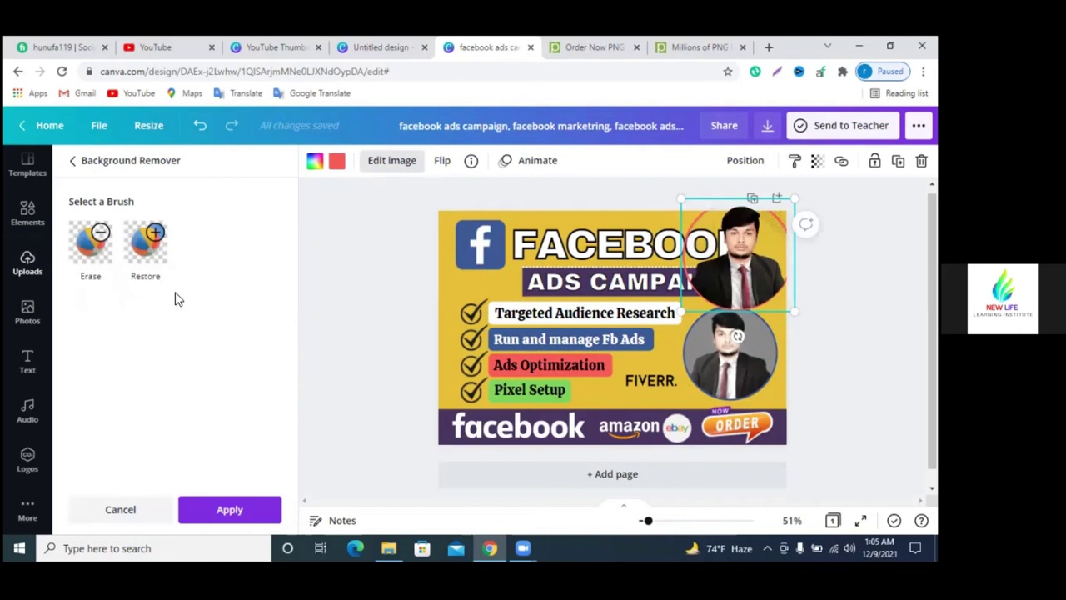
{"action": "mouse_move", "coordinate": [693, 265]}
{"action": "left_mouse_down"}
{"action": "mouse_move", "coordinate": [527, 379]}
{"action": "mouse_move", "coordinate": [280, 391]}
{"action": "left_mouse_up"}
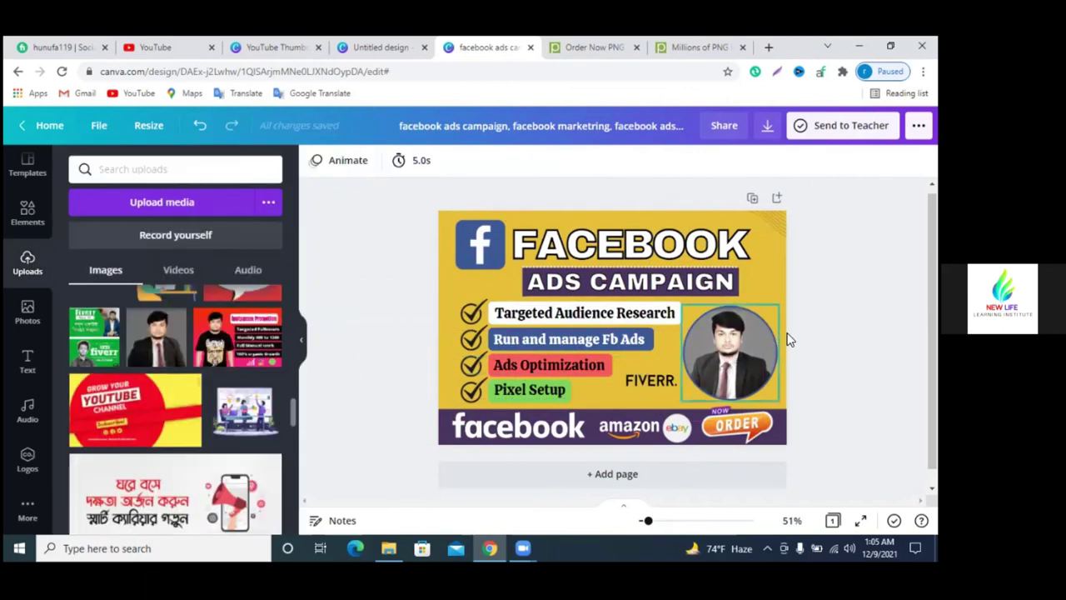